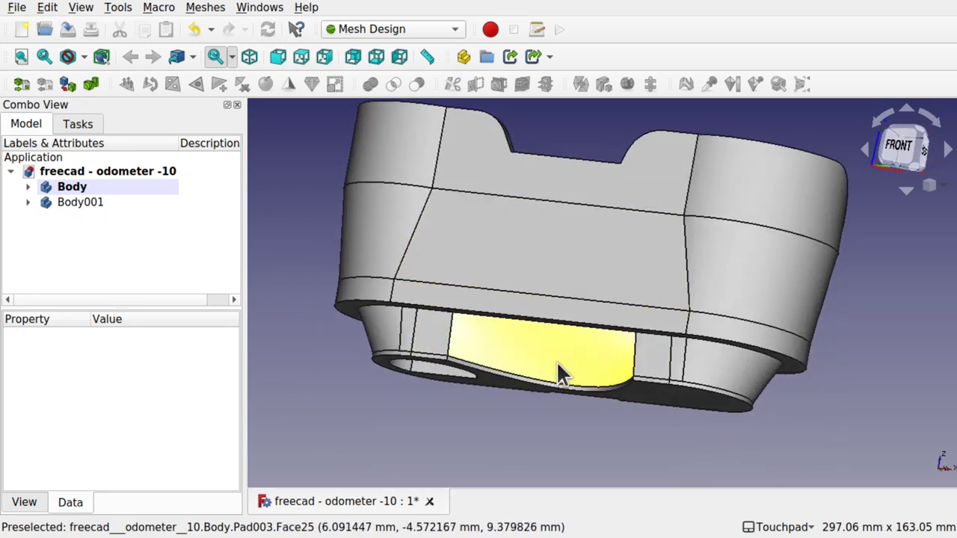
Examine the odometer housing from below, the front, the side and above, including its curved recess, bosses and interior
{"action": "middle_click_drag", "start_coordinate": [607, 245], "coordinate": [645, 214]}
{"action": "middle_click_drag", "start_coordinate": [551, 370], "coordinate": [575, 311]}
{"action": "left_click_drag", "start_coordinate": [575, 311], "coordinate": [574, 306], "text": "shift"}
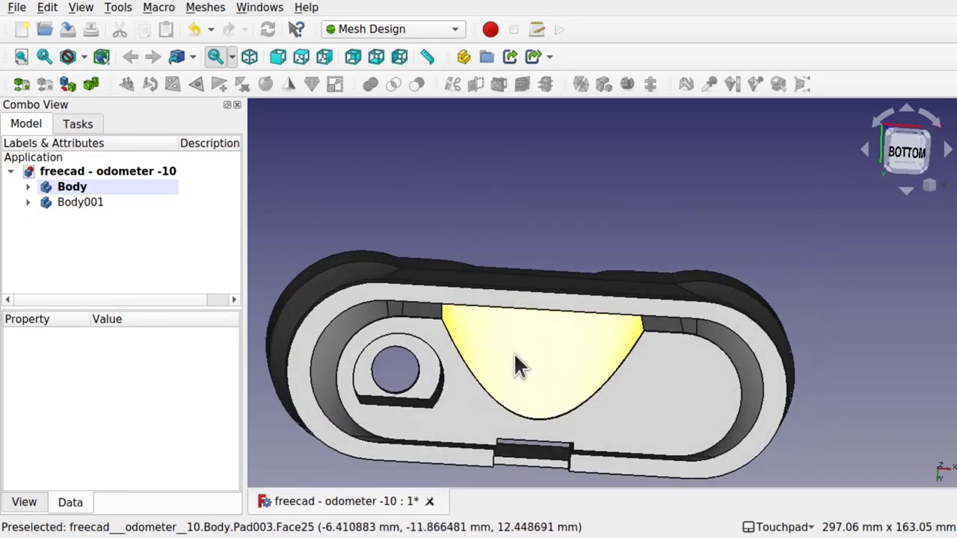
{"action": "middle_click_drag", "start_coordinate": [500, 356], "coordinate": [686, 310]}
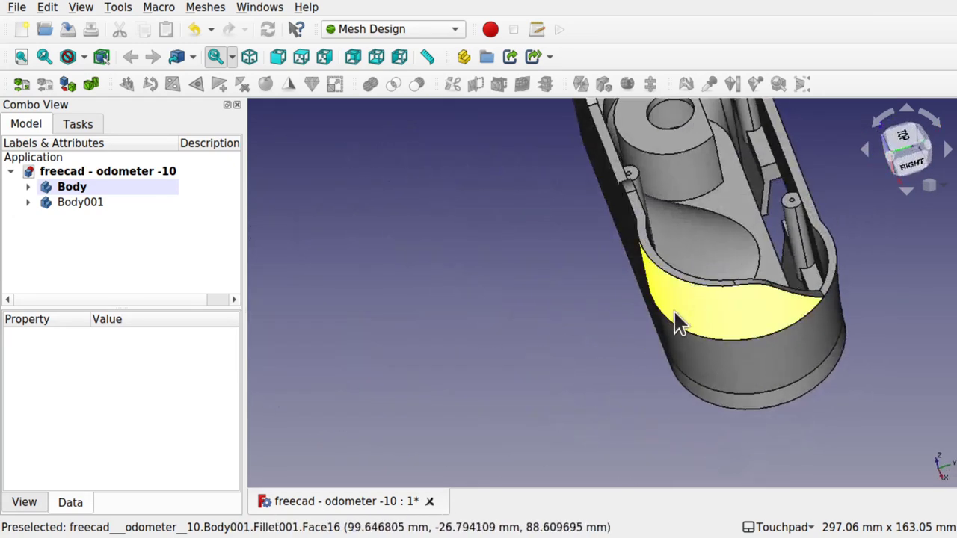
{"action": "middle_click_drag", "start_coordinate": [588, 251], "coordinate": [553, 390]}
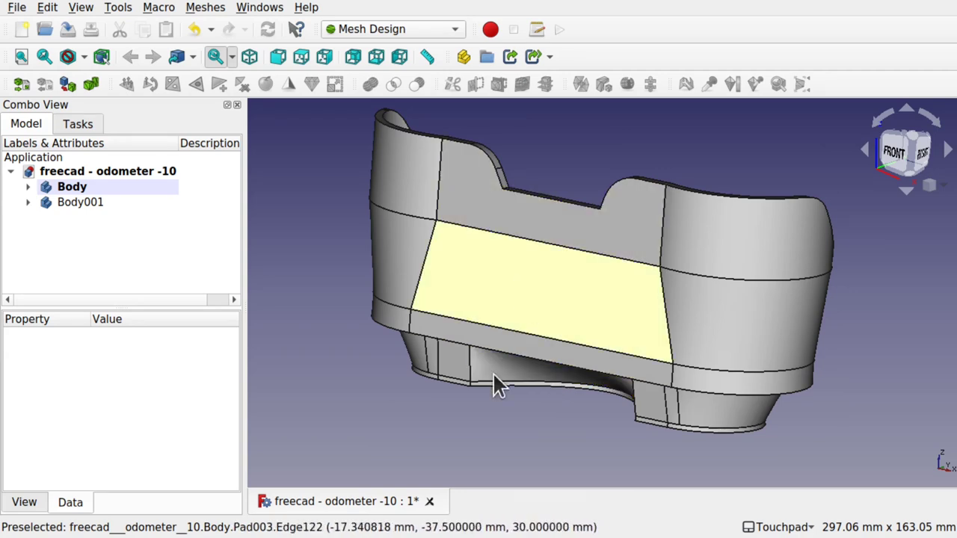
{"action": "left_click_drag", "start_coordinate": [535, 384], "coordinate": [536, 442], "text": "alt"}
{"action": "left_click_drag", "start_coordinate": [581, 363], "coordinate": [523, 302], "text": "alt"}
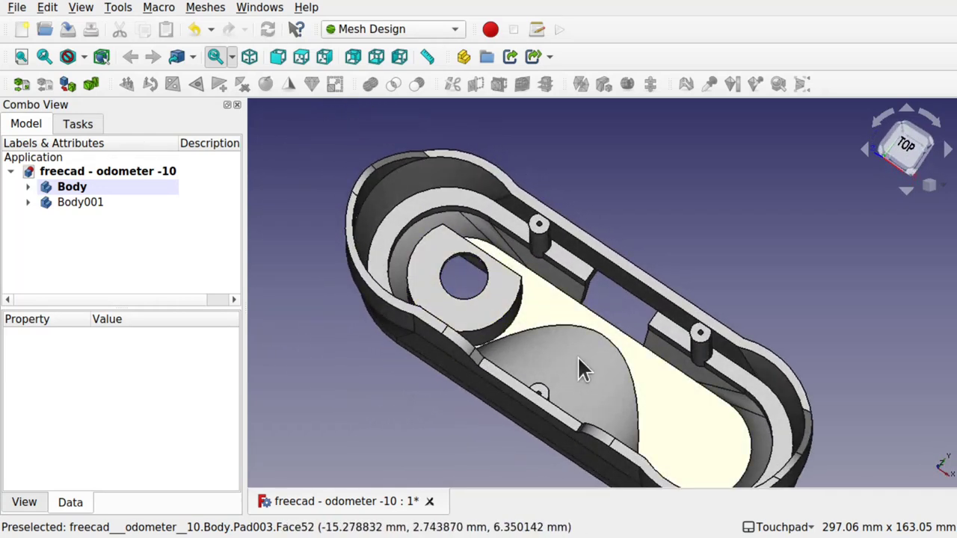
{"action": "left_click_drag", "start_coordinate": [548, 370], "coordinate": [478, 375], "text": "alt"}
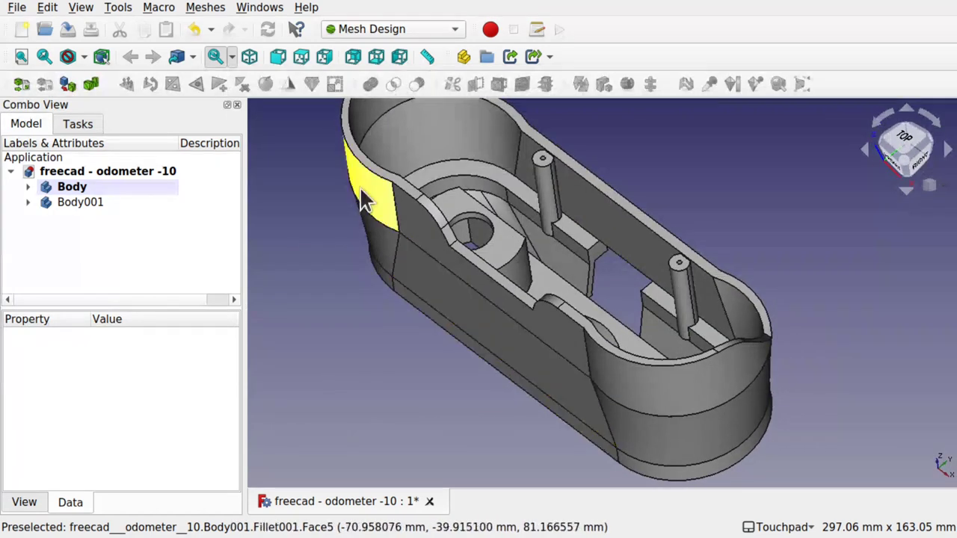
{"action": "left_click_drag", "start_coordinate": [625, 378], "coordinate": [541, 355], "text": "alt"}
{"action": "left_click_drag", "start_coordinate": [561, 263], "coordinate": [590, 246], "text": "shift"}
{"action": "scroll", "coordinate": [554, 326], "scroll_direction": "down", "scroll_amount": 2}
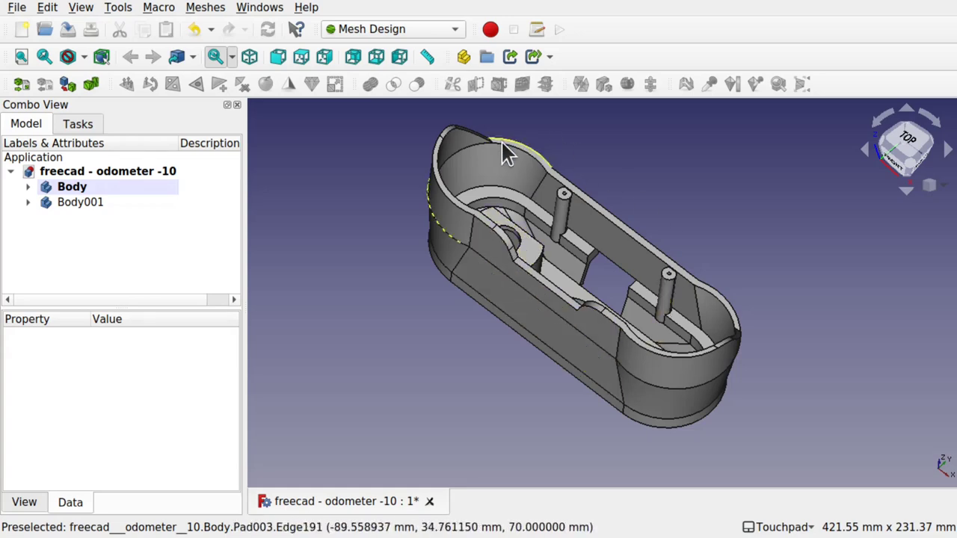
{"action": "left_click_drag", "start_coordinate": [596, 350], "coordinate": [583, 232], "text": "alt"}
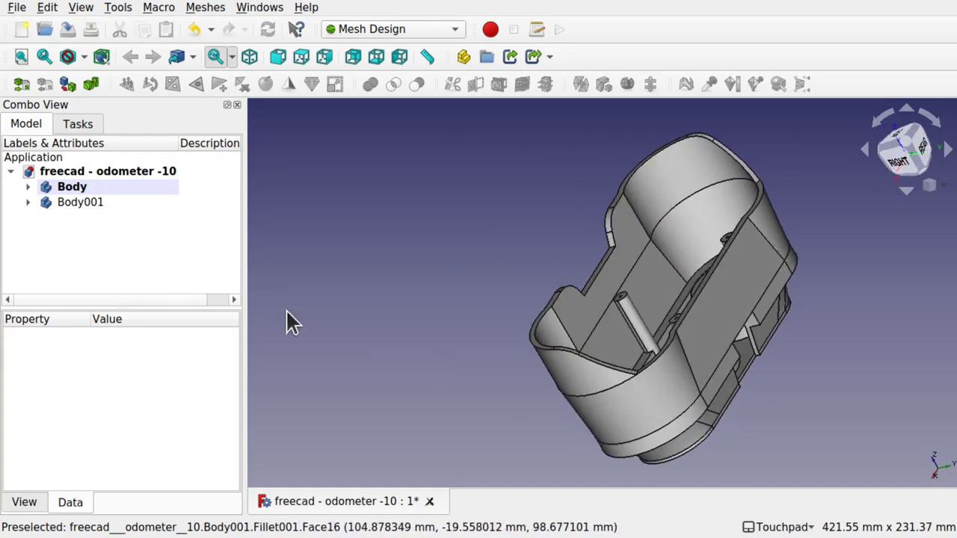
Highlight Body and Body001 in turn to see which part of the housing each one forms
{"action": "left_click", "coordinate": [64, 193]}
{"action": "left_click", "coordinate": [79, 203]}
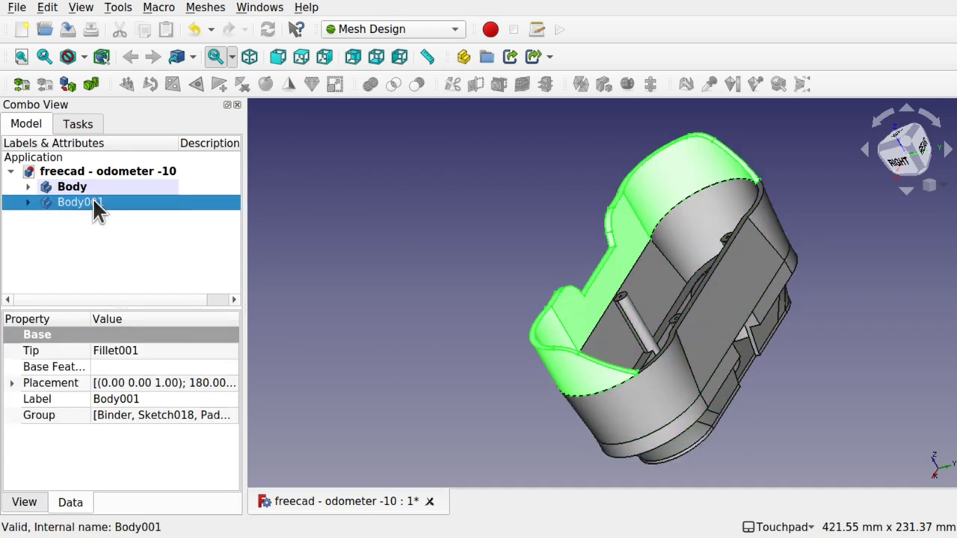
{"action": "left_click", "coordinate": [57, 192]}
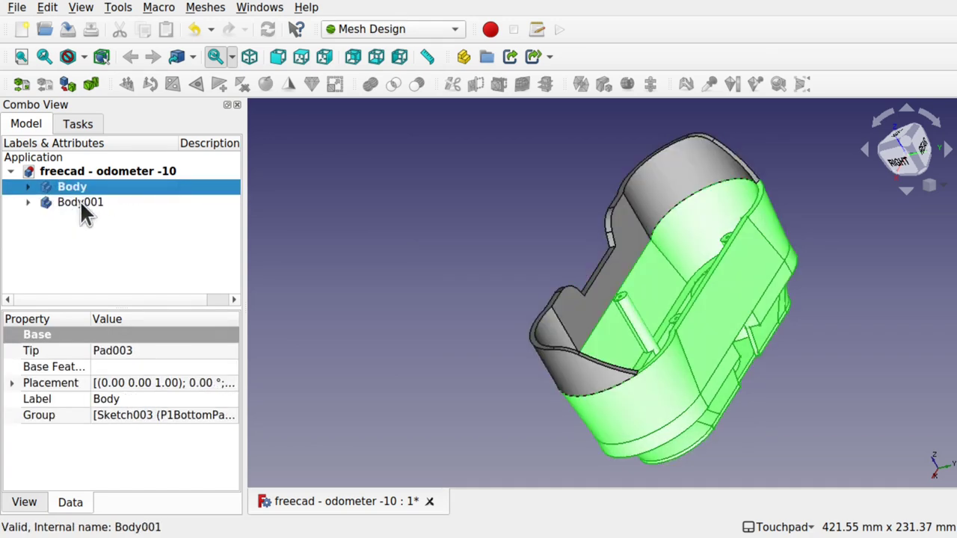
{"action": "left_click", "coordinate": [80, 201]}
{"action": "middle_click_drag", "start_coordinate": [486, 181], "coordinate": [615, 213]}
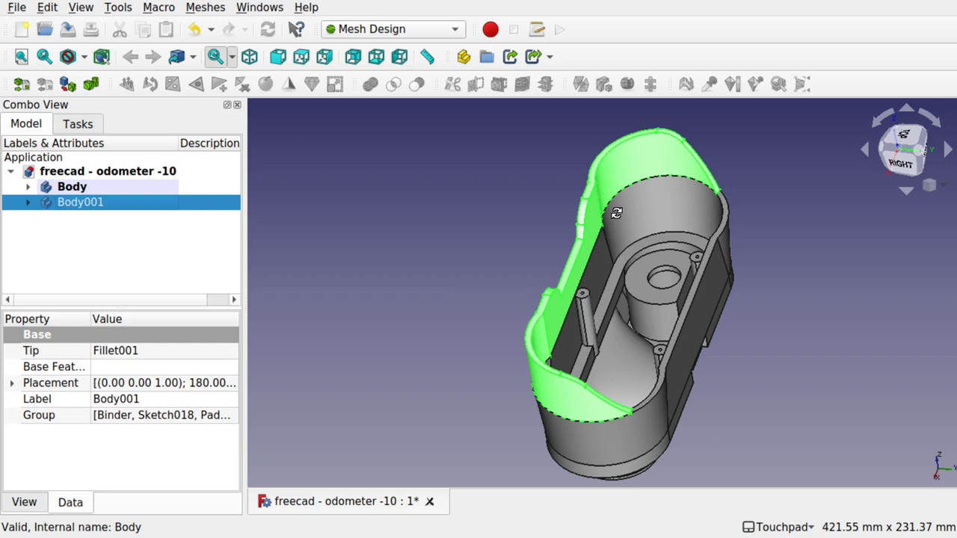
{"action": "left_click_drag", "start_coordinate": [615, 213], "coordinate": [538, 284]}
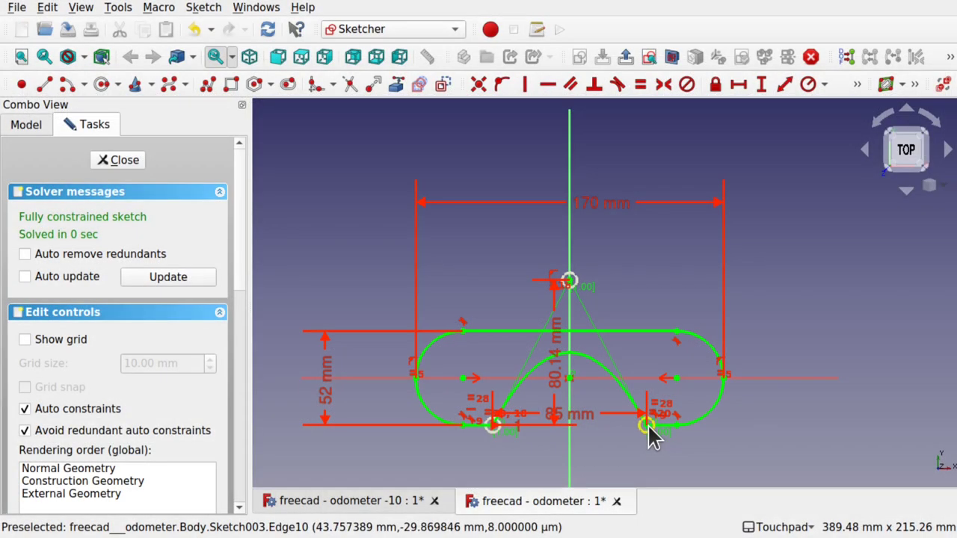
Examine the bottom pad sketch's outline and constraints, especially where the left end arc meets the horizontal axis
{"action": "middle_click_drag", "start_coordinate": [651, 434], "coordinate": [642, 395]}
{"action": "scroll", "coordinate": [642, 396], "scroll_direction": "up", "scroll_amount": 2}
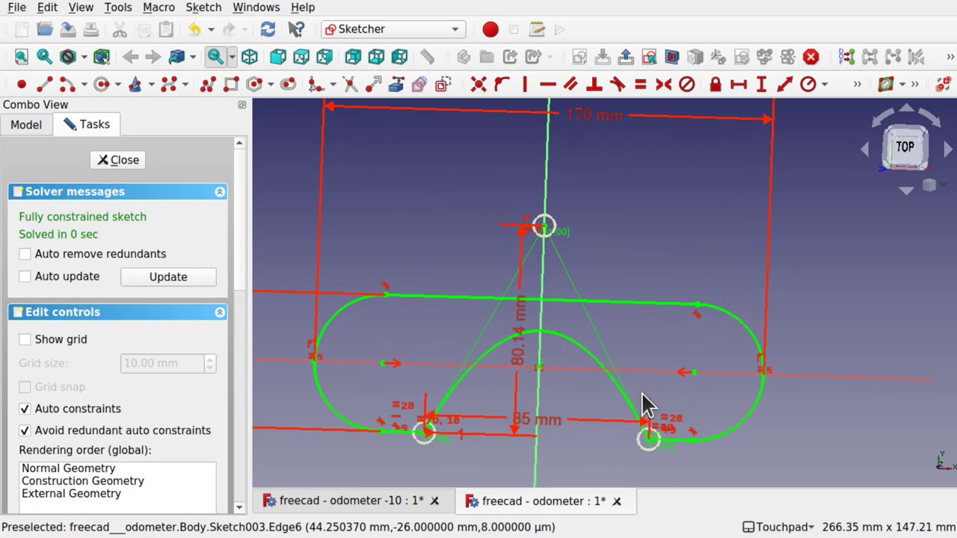
{"action": "mouse_move", "coordinate": [809, 349]}
{"action": "middle_mouse_down"}
{"action": "mouse_move", "coordinate": [799, 340]}
{"action": "mouse_move", "coordinate": [835, 318]}
{"action": "middle_mouse_up"}
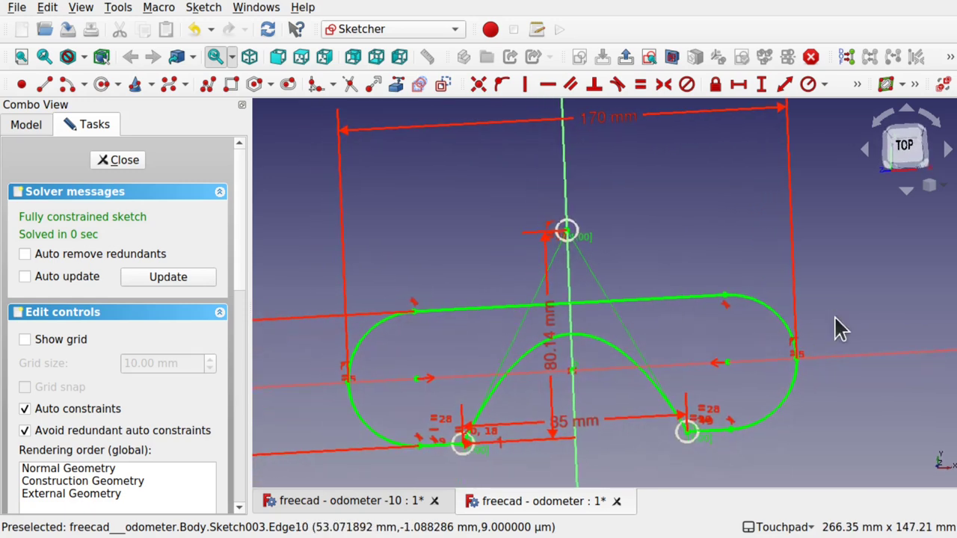
{"action": "scroll", "coordinate": [598, 420], "scroll_direction": "down", "scroll_amount": 1}
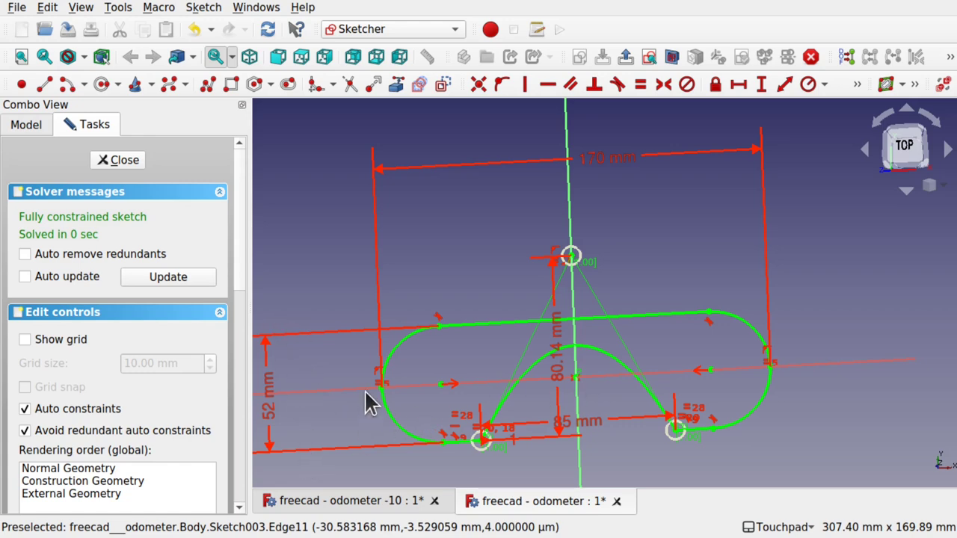
{"action": "scroll", "coordinate": [373, 388], "scroll_direction": "up", "scroll_amount": 5}
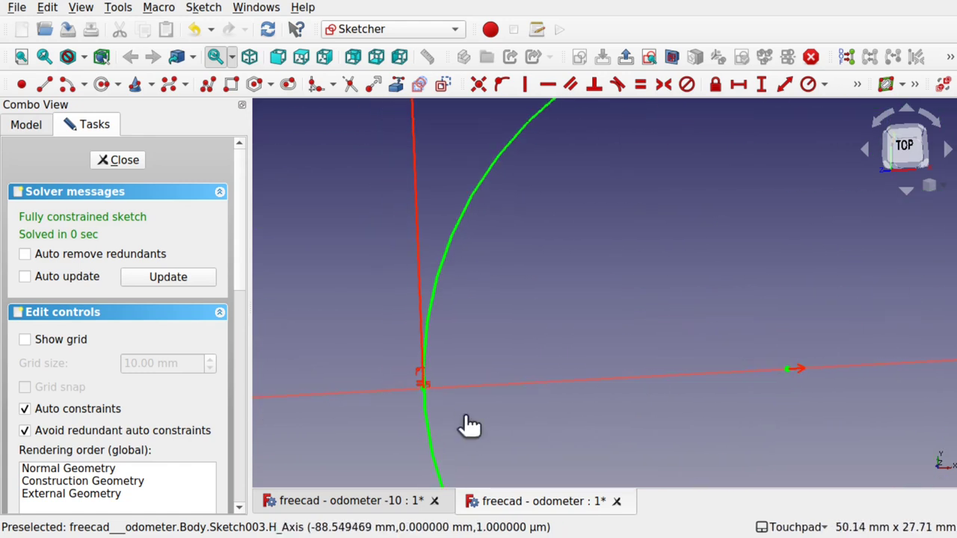
{"action": "left_click", "coordinate": [421, 387]}
{"action": "scroll", "coordinate": [517, 411], "scroll_direction": "down", "scroll_amount": 3}
{"action": "scroll", "coordinate": [521, 413], "scroll_direction": "down", "scroll_amount": 3}
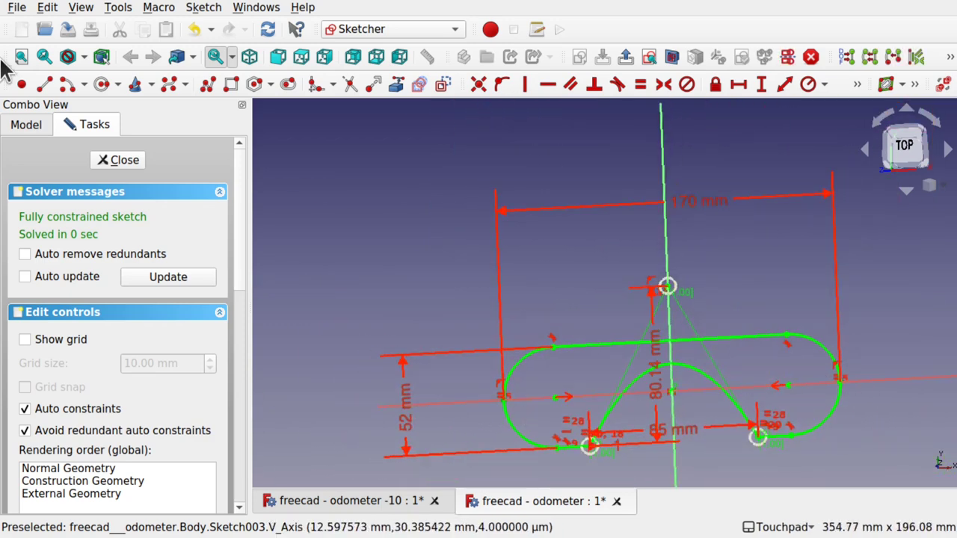
Place two separate points beside the outline and draw a horizontal slot about 57 mm long with a 14 mm end radius just below them
{"action": "left_click", "coordinate": [21, 85]}
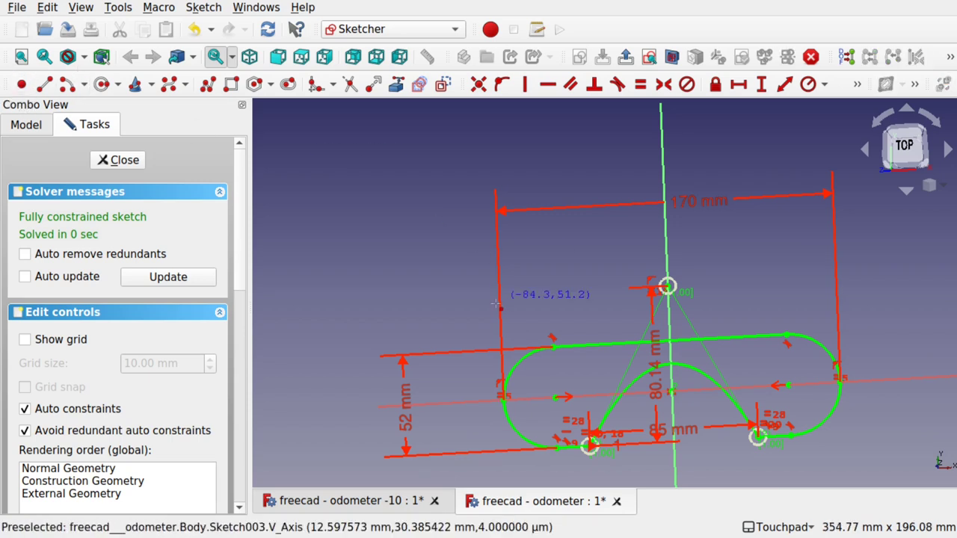
{"action": "left_click", "coordinate": [324, 236]}
{"action": "left_click", "coordinate": [469, 234]}
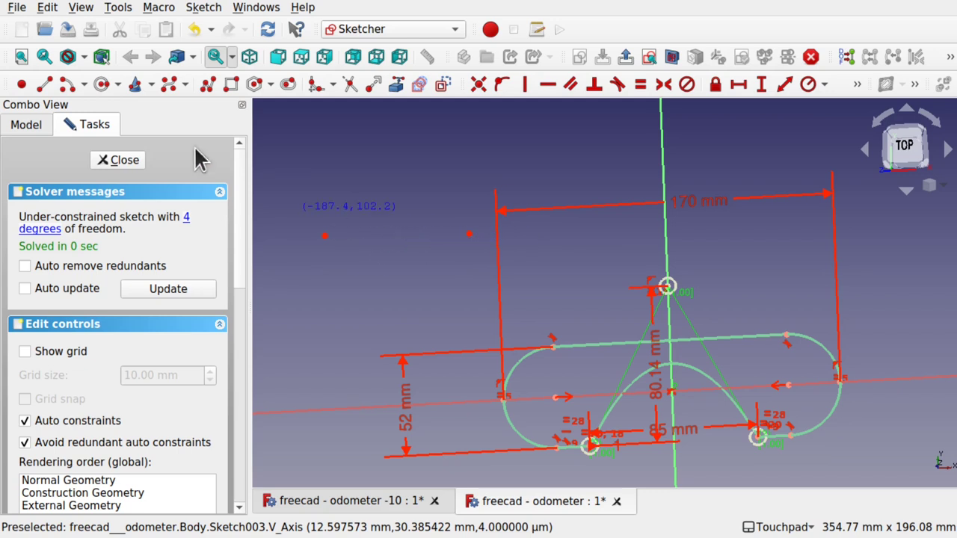
{"action": "left_click", "coordinate": [289, 86]}
{"action": "left_click", "coordinate": [337, 267]}
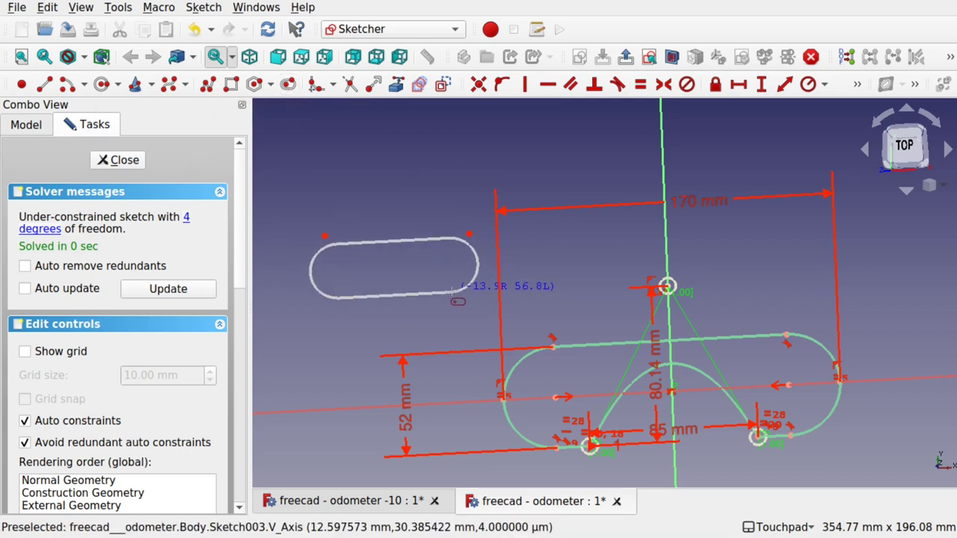
{"action": "left_click", "coordinate": [453, 299]}
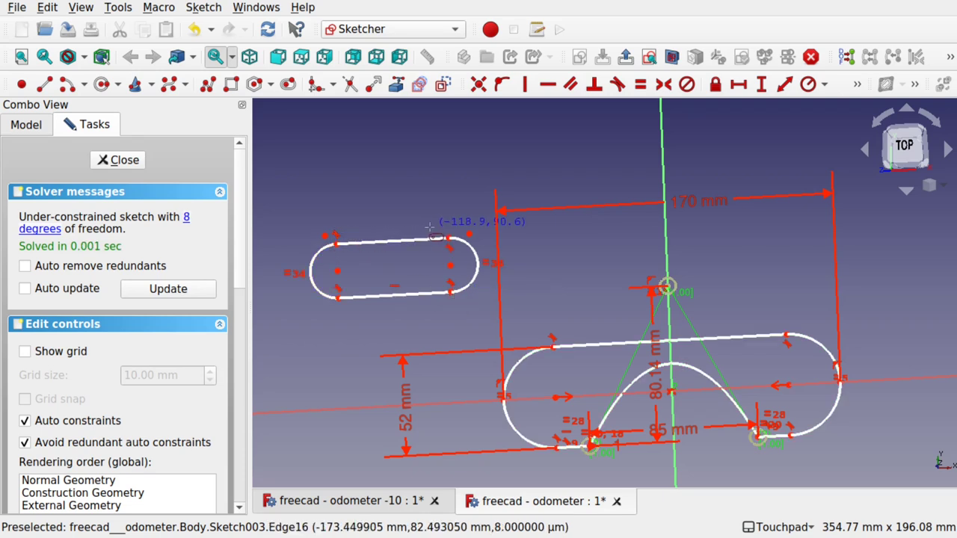
Constrain the first loose point onto the left end arc of the practice slot
{"action": "left_click", "coordinate": [324, 236]}
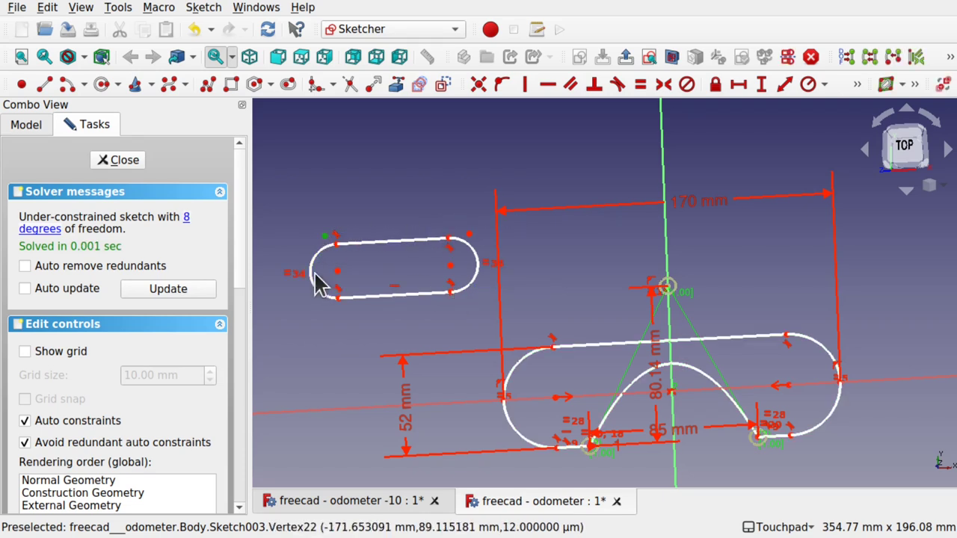
{"action": "left_click", "coordinate": [312, 271]}
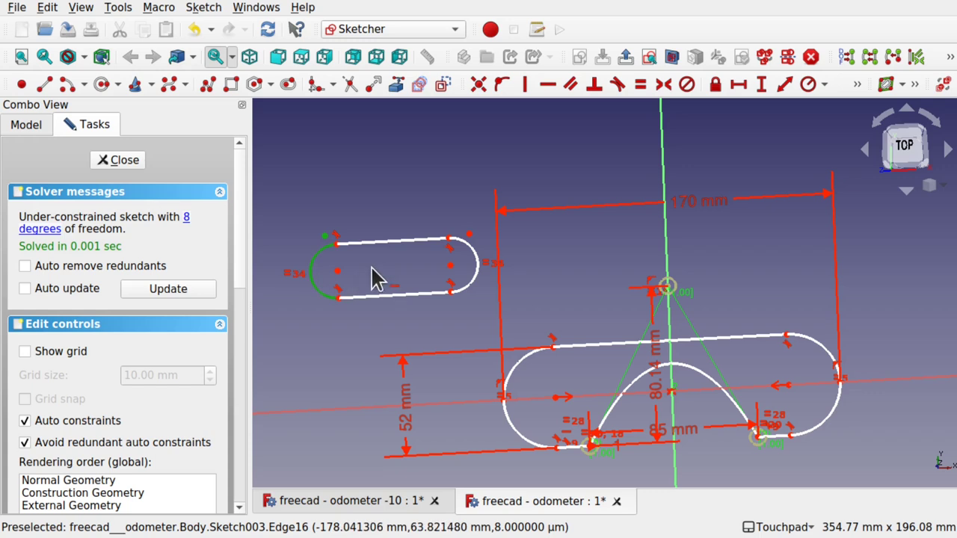
{"action": "left_click", "coordinate": [501, 88]}
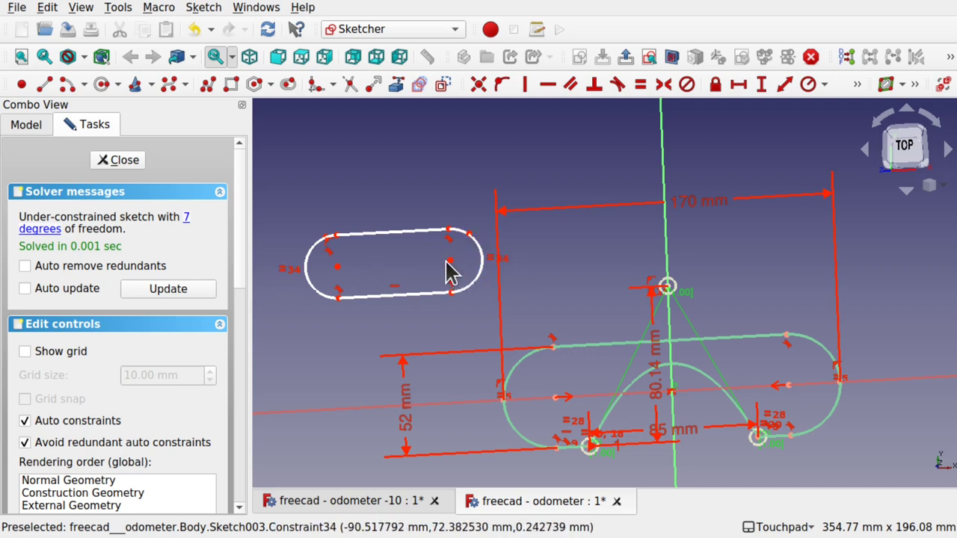
Delete the practice slot together with its two points from the sketch
{"action": "left_click_drag", "start_coordinate": [281, 200], "coordinate": [485, 320]}
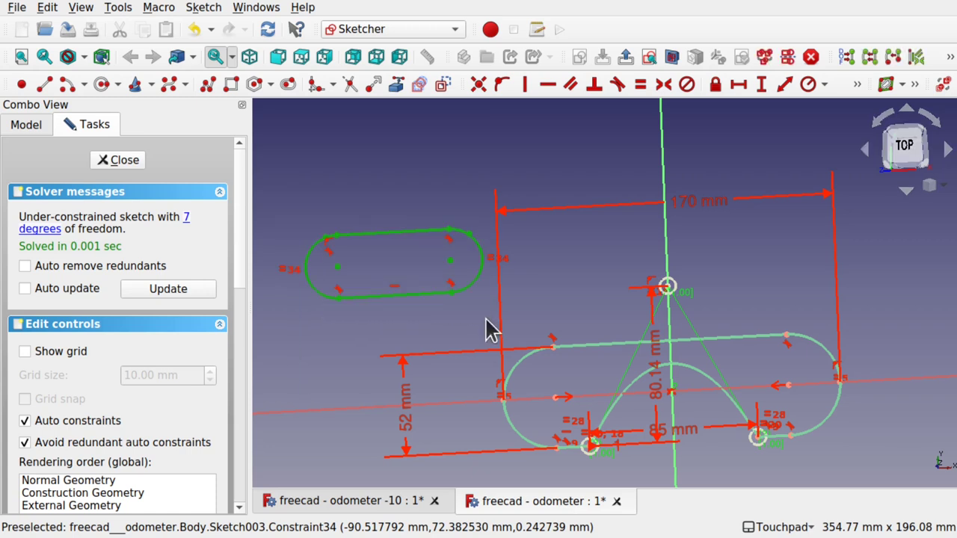
{"action": "key", "text": "Delete"}
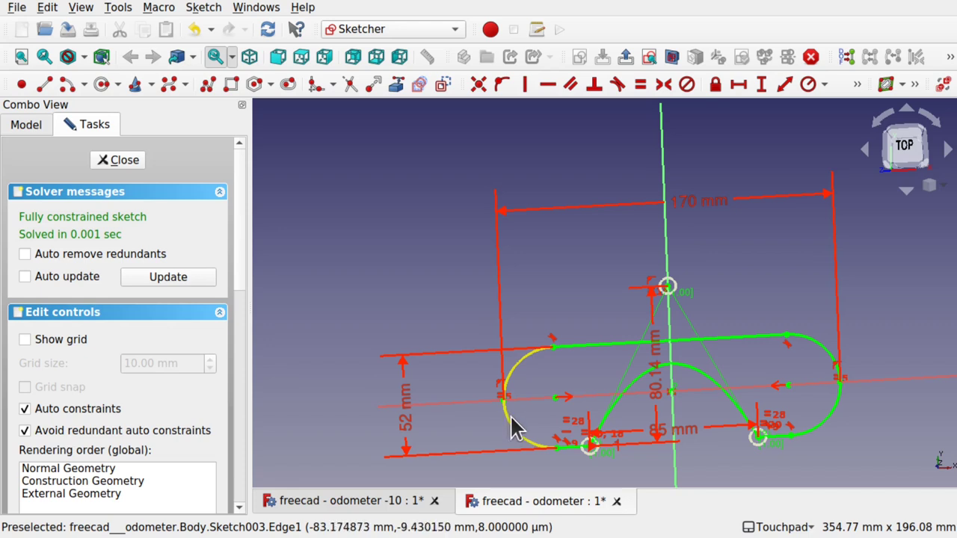
Highlight the horizontal axis and the 170 mm overall width constraint, clear the selection and close the sketch
{"action": "left_click", "coordinate": [447, 400]}
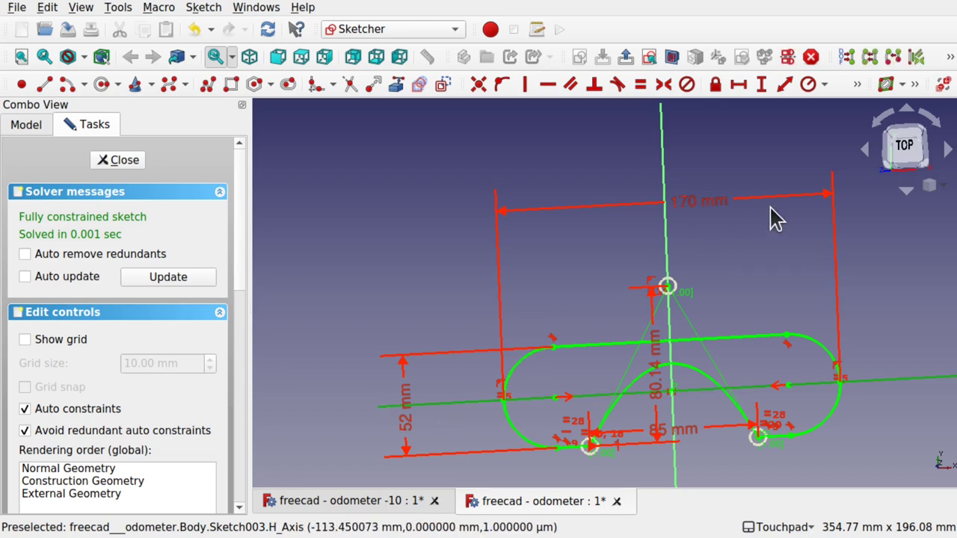
{"action": "left_click", "coordinate": [706, 209]}
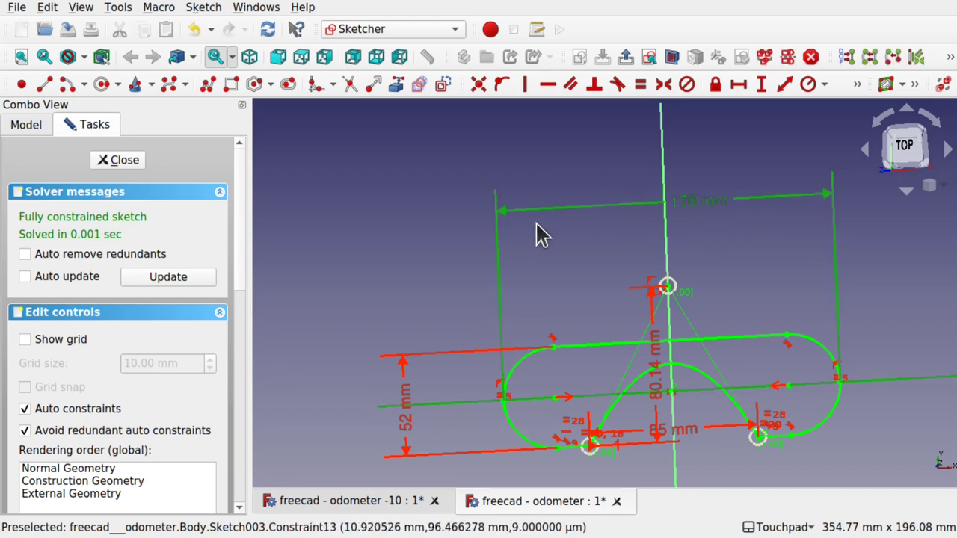
{"action": "left_click", "coordinate": [729, 159]}
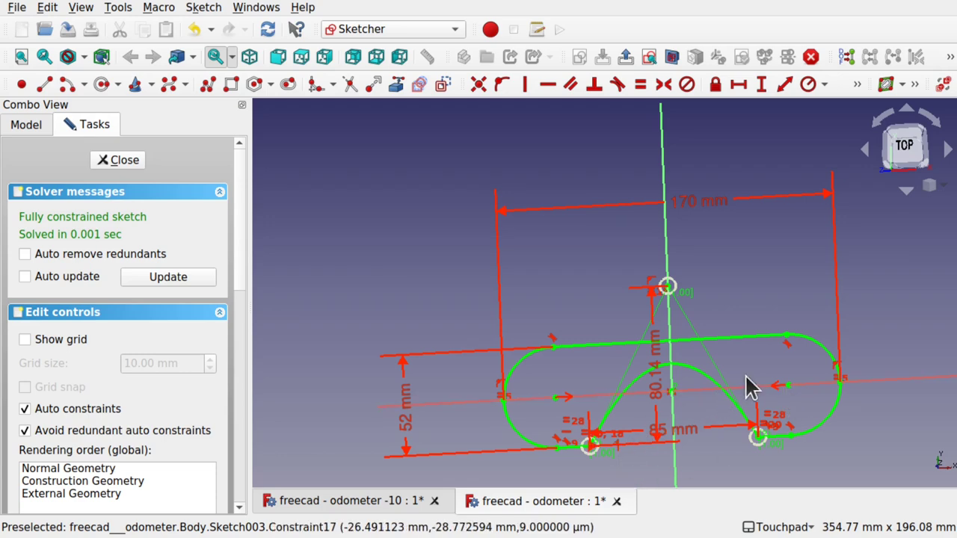
{"action": "left_click", "coordinate": [126, 160]}
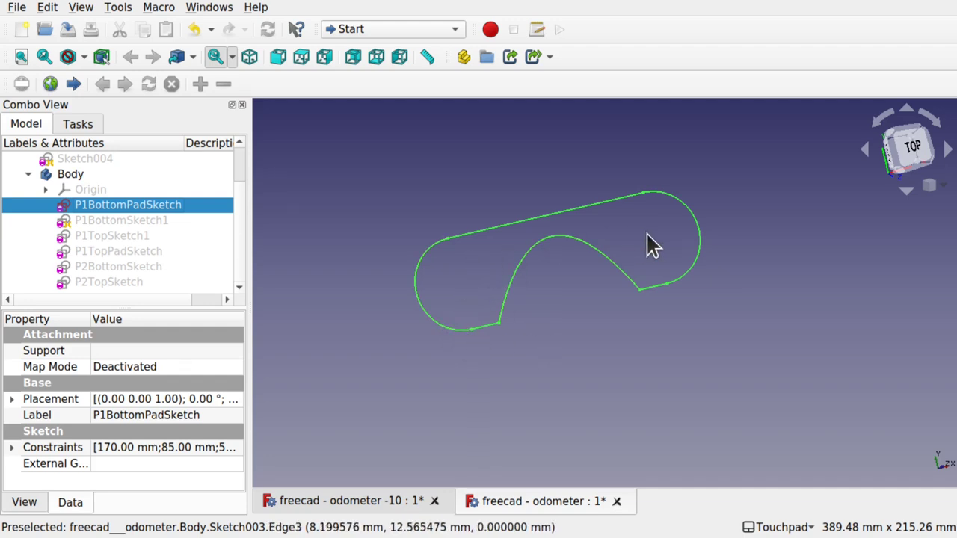
Show the P1BottomSketch1, P1TopSketch1 and P1TopPadSketch profiles together with the visible bottom pad outline
{"action": "left_click", "coordinate": [135, 223]}
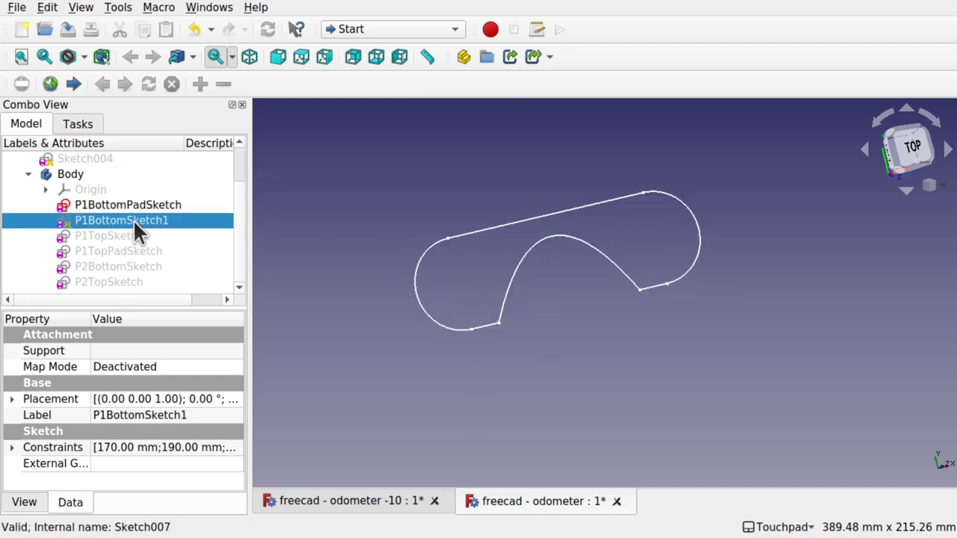
{"action": "mouse_move", "coordinate": [581, 309]}
{"action": "left_mouse_down", "text": "shift"}
{"action": "mouse_move", "coordinate": [598, 276]}
{"action": "mouse_move", "coordinate": [596, 288]}
{"action": "left_mouse_up", "text": "shift"}
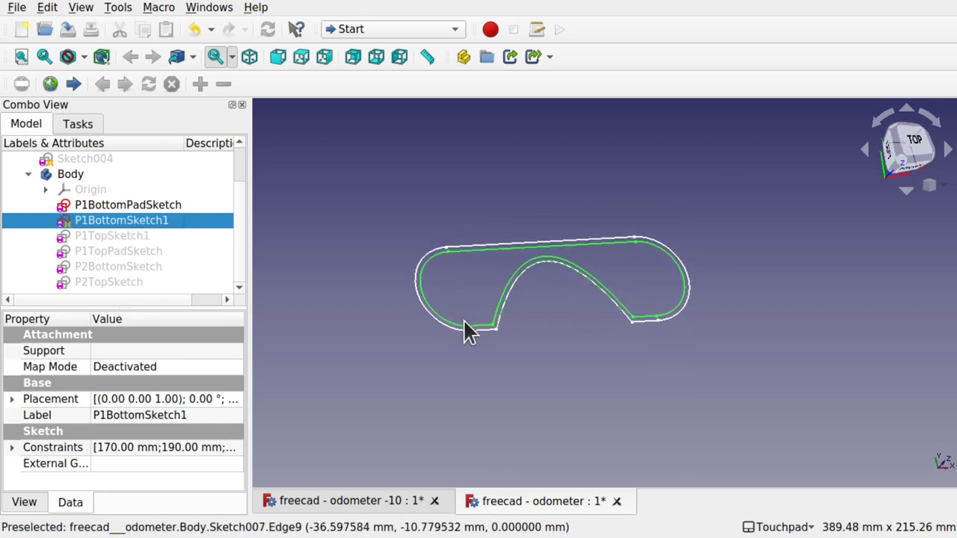
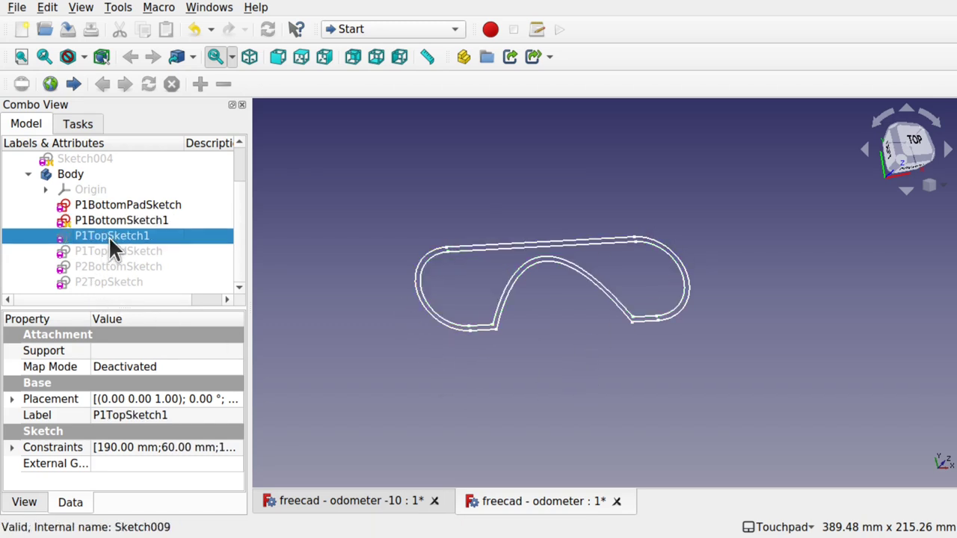
{"action": "key", "text": "space"}
{"action": "left_click", "coordinate": [109, 253]}
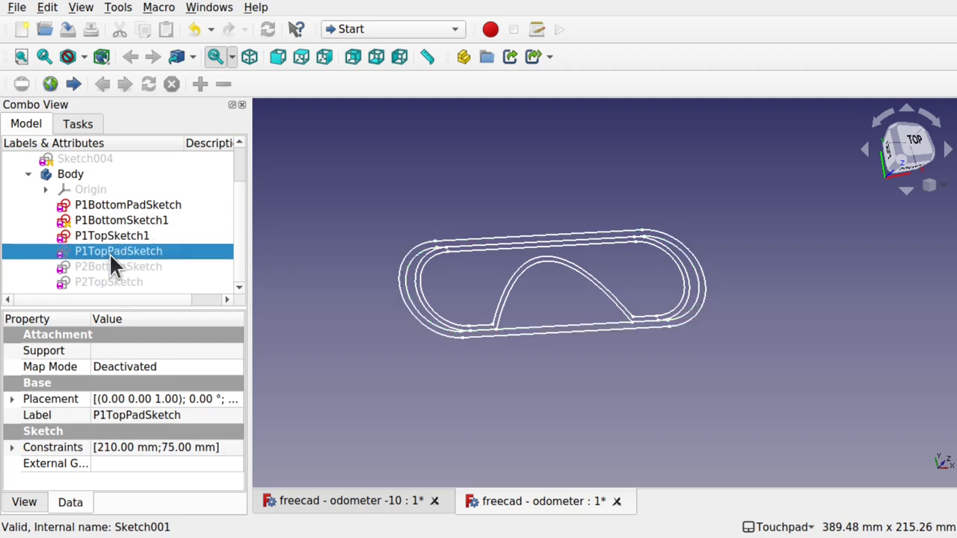
{"action": "key", "text": "space"}
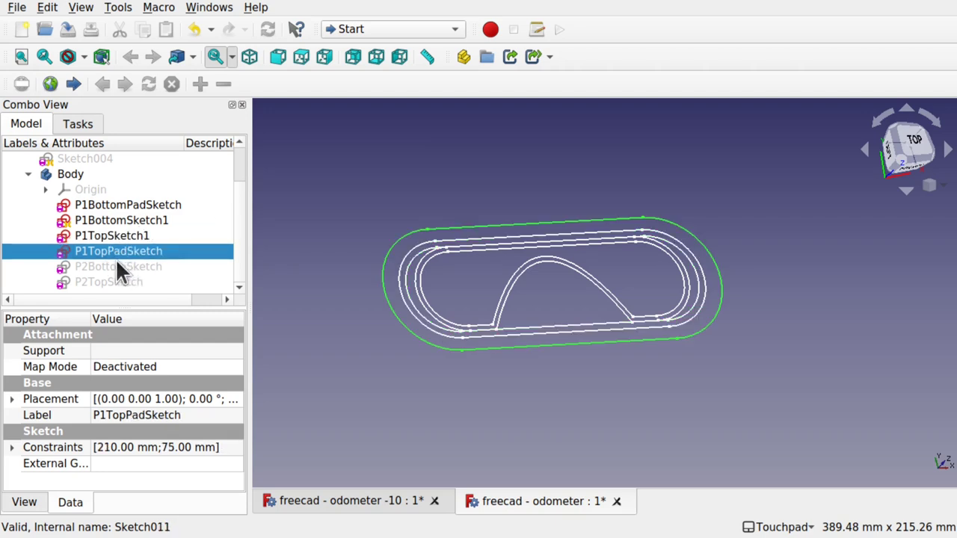
Show P2BottomSketch and P2TopSketch as well and view the stacked profiles at an angle
{"action": "left_click", "coordinate": [116, 263]}
{"action": "key", "text": "space"}
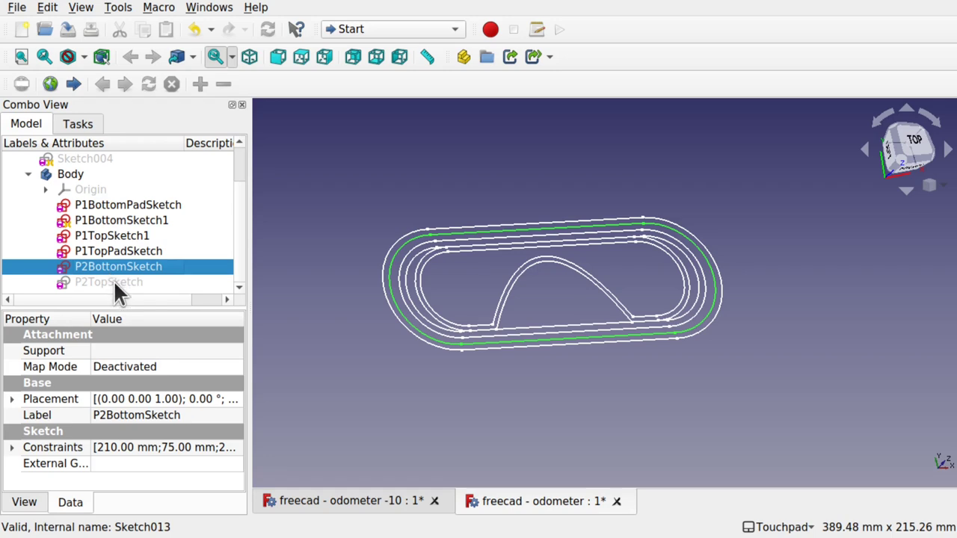
{"action": "left_click", "coordinate": [114, 282]}
{"action": "key", "text": "space"}
{"action": "mouse_move", "coordinate": [590, 256]}
{"action": "left_mouse_down", "text": "shift"}
{"action": "mouse_move", "coordinate": [545, 234]}
{"action": "mouse_move", "coordinate": [487, 321]}
{"action": "mouse_move", "coordinate": [651, 359]}
{"action": "mouse_move", "coordinate": [651, 228]}
{"action": "mouse_move", "coordinate": [666, 320]}
{"action": "mouse_move", "coordinate": [599, 331]}
{"action": "left_mouse_up", "text": "shift"}
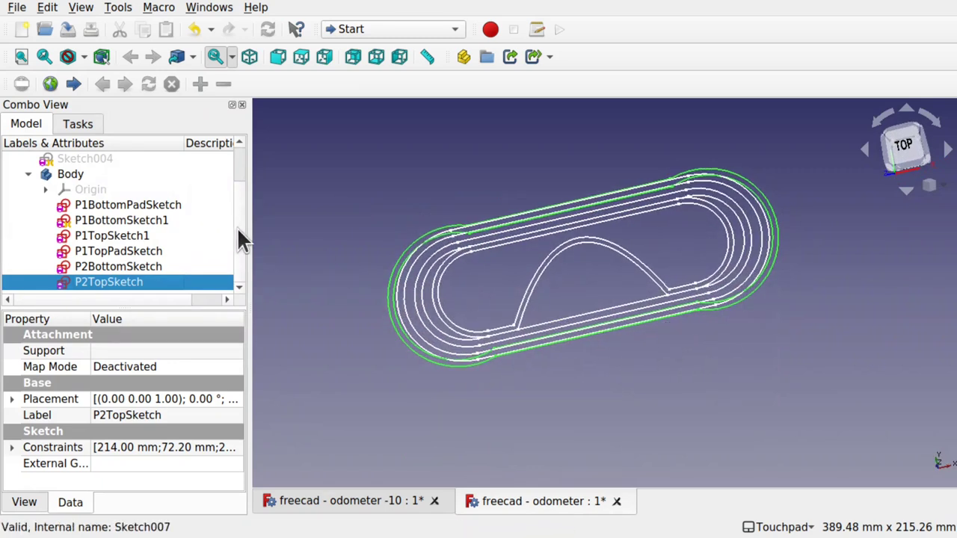
Collapse the Body in the odometer document's model tree and clear the selection
{"action": "scroll", "coordinate": [237, 226], "scroll_direction": "up", "scroll_amount": 1}
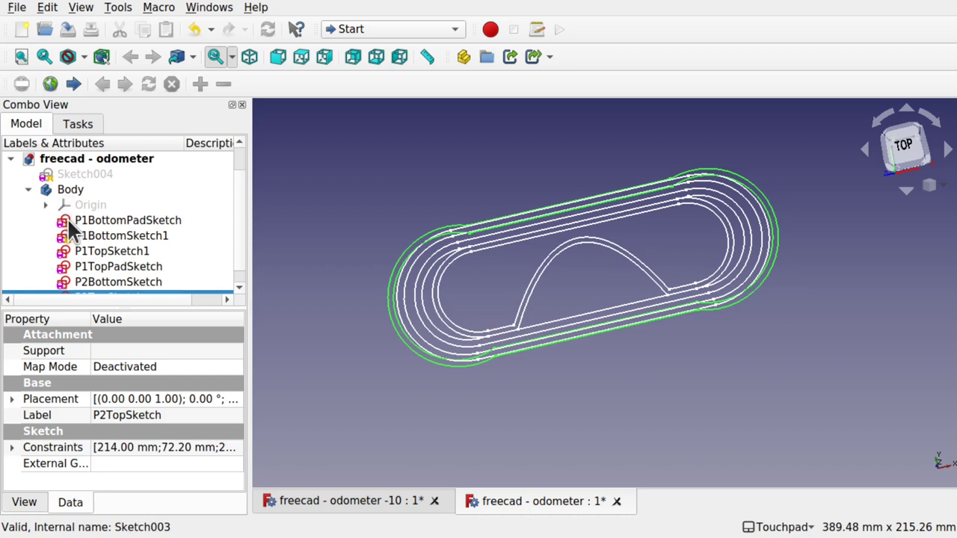
{"action": "left_click", "coordinate": [27, 190]}
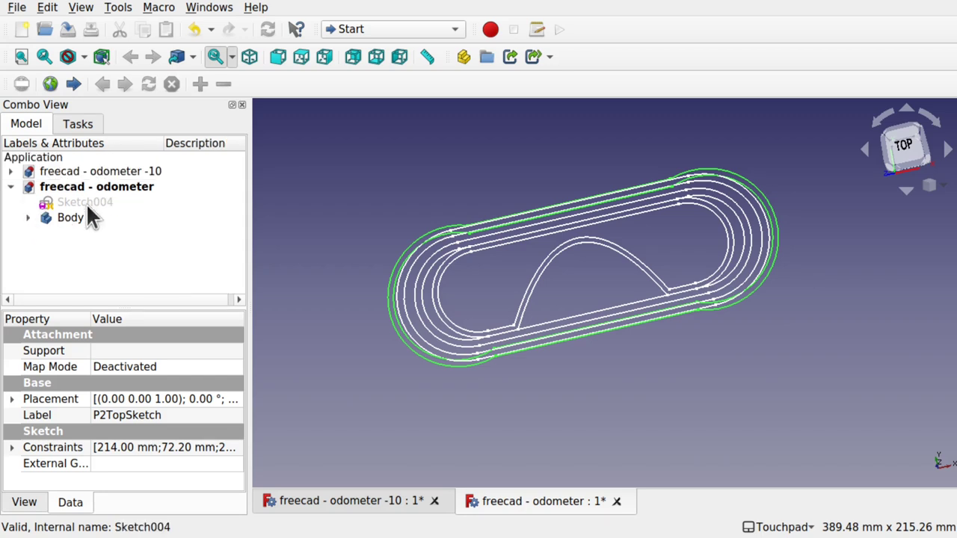
{"action": "left_click", "coordinate": [29, 218]}
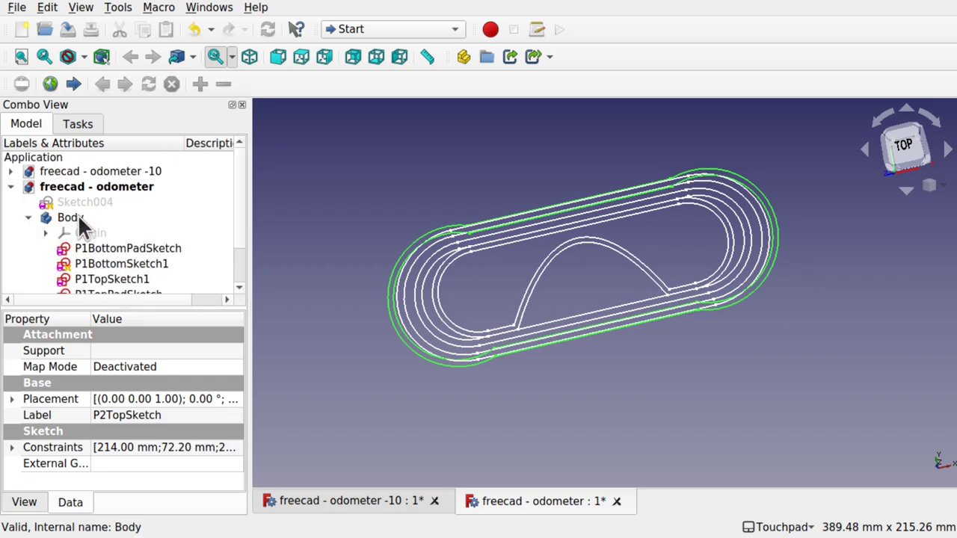
{"action": "left_click", "coordinate": [32, 221]}
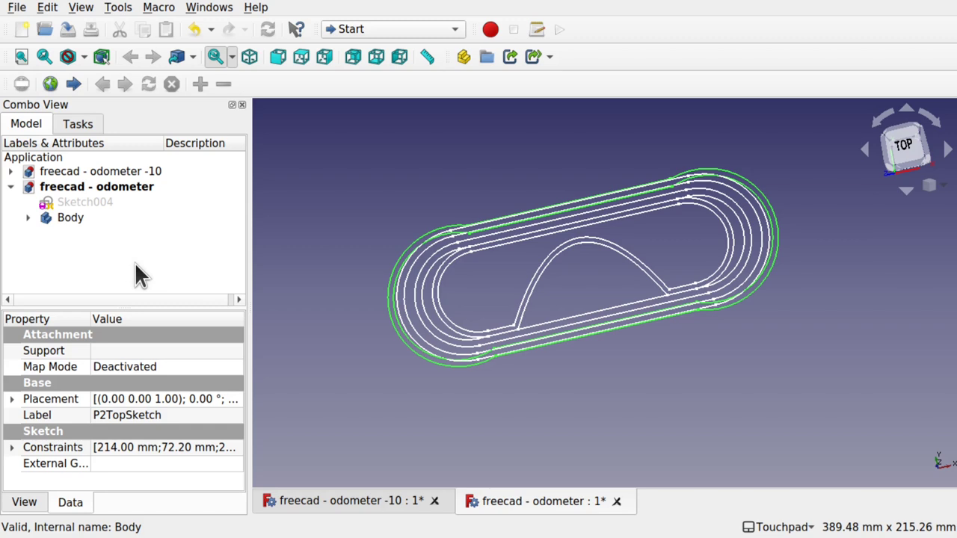
{"action": "left_click", "coordinate": [359, 206]}
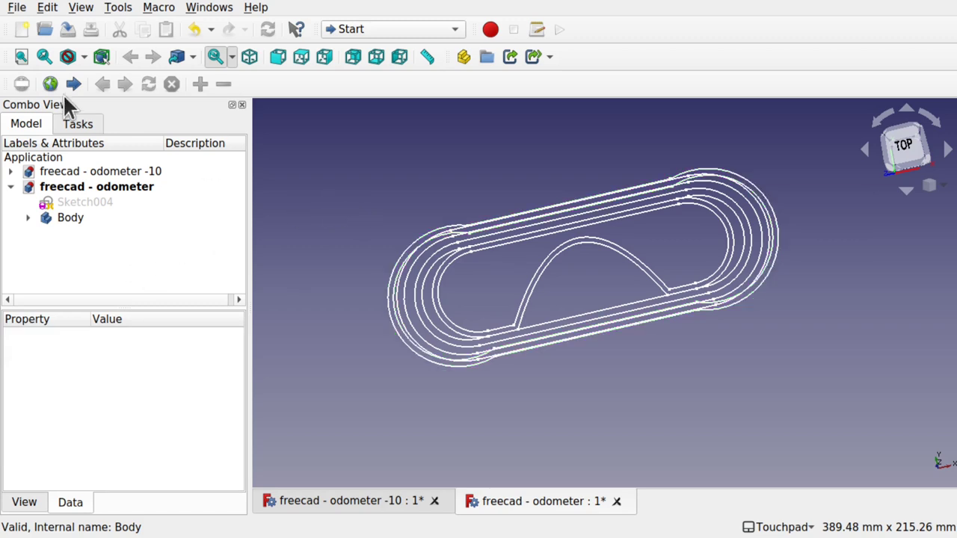
Create a new document and start a sketch on the XY-Plane in the Sketcher workbench
{"action": "left_click", "coordinate": [20, 31]}
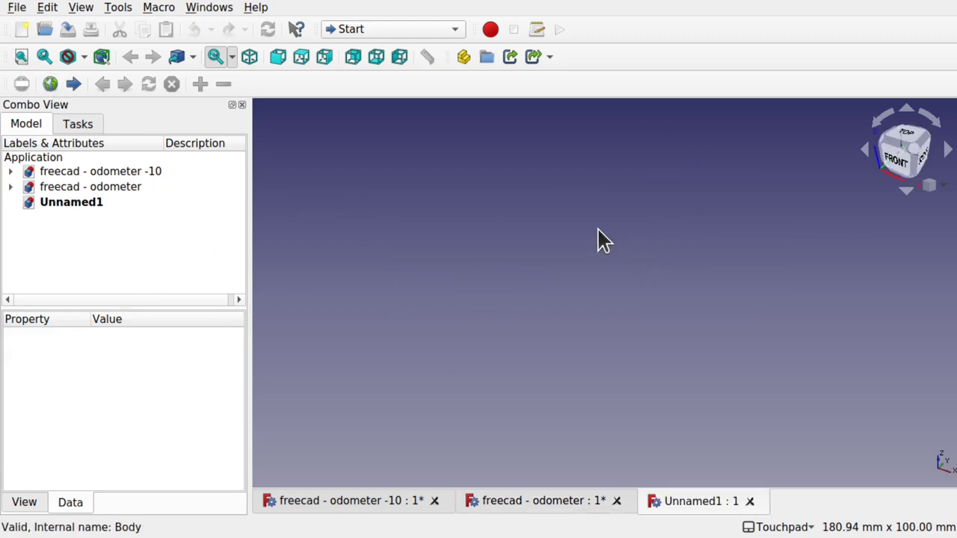
{"action": "left_click", "coordinate": [419, 28]}
{"action": "left_click", "coordinate": [408, 343]}
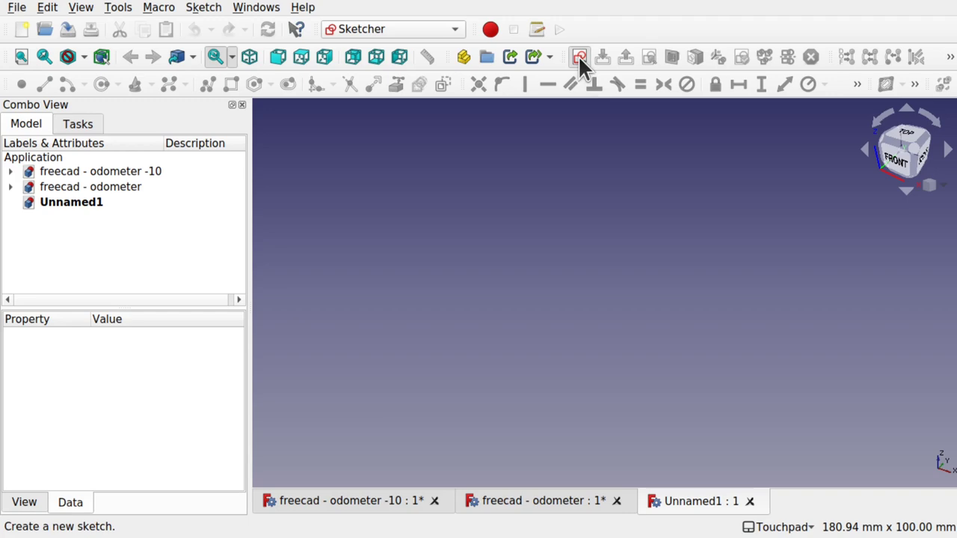
{"action": "left_click", "coordinate": [579, 57]}
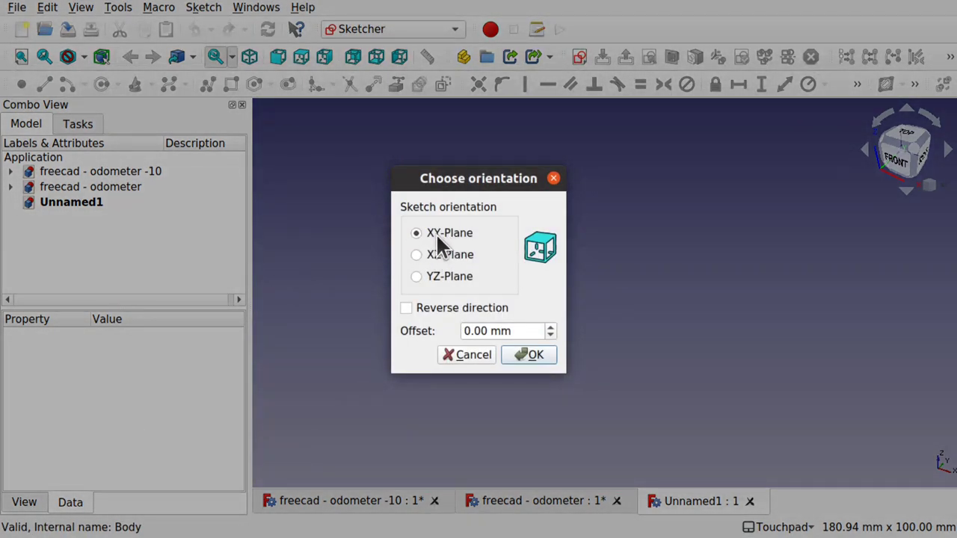
{"action": "left_click", "coordinate": [529, 355]}
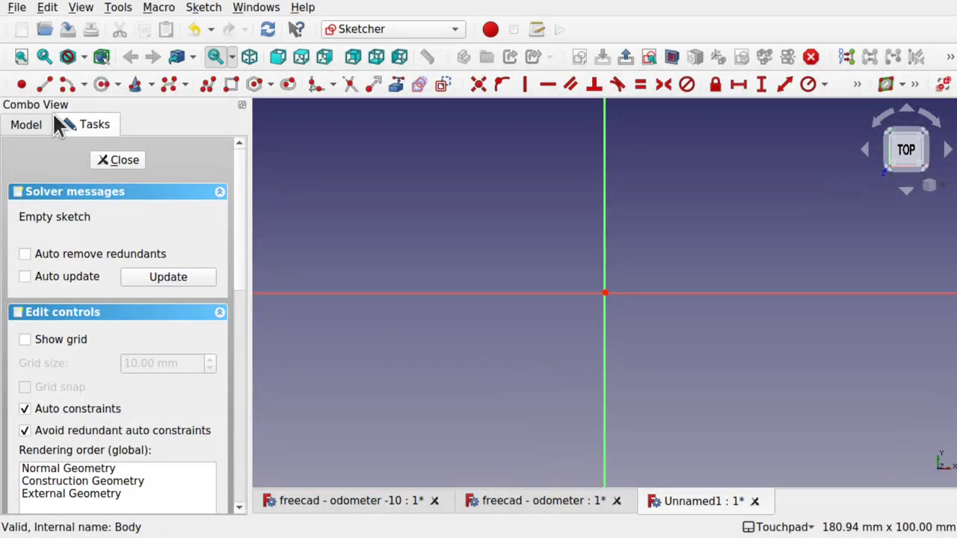
Draw a slot along the horizontal axis across the origin, about 70 mm between arc centres with an end radius of about 11 mm
{"action": "left_click", "coordinate": [287, 83]}
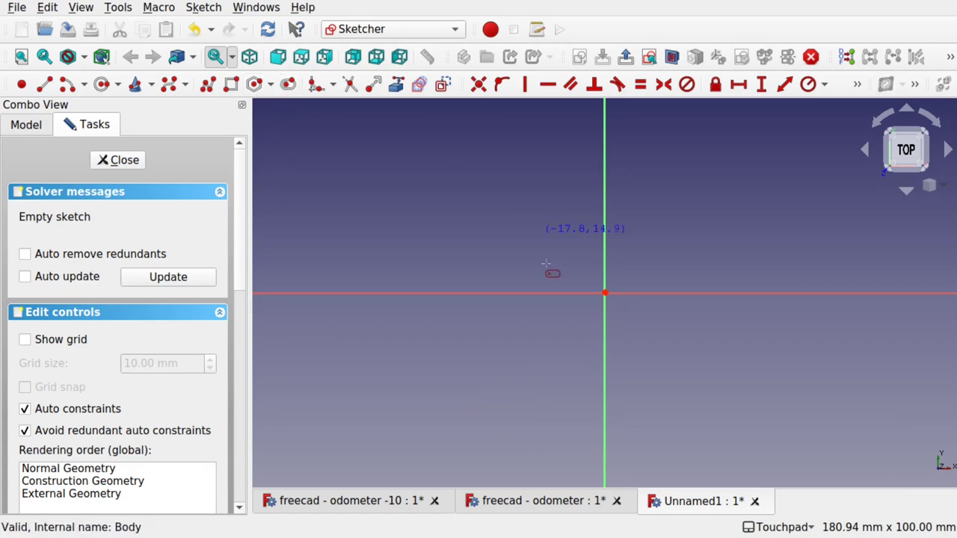
{"action": "left_click", "coordinate": [463, 292]}
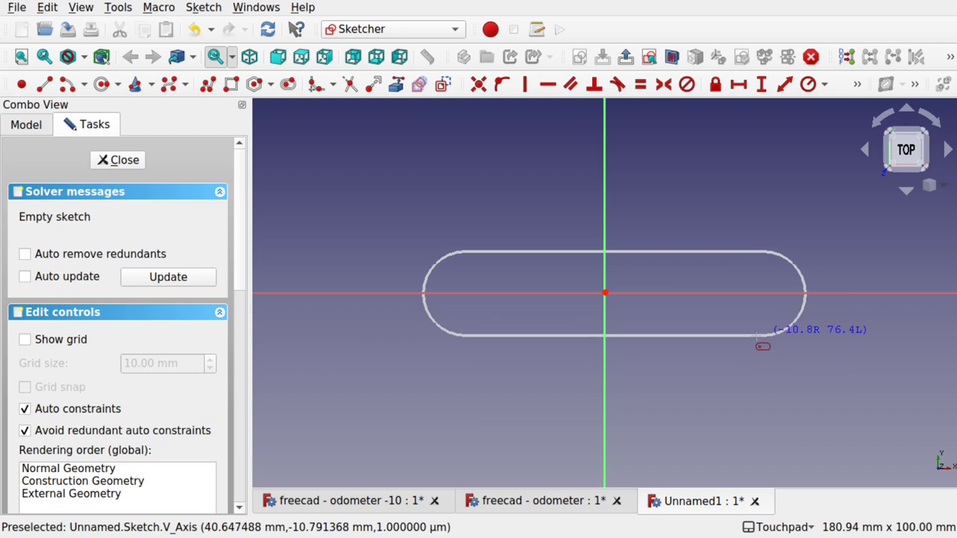
{"action": "left_click", "coordinate": [742, 336]}
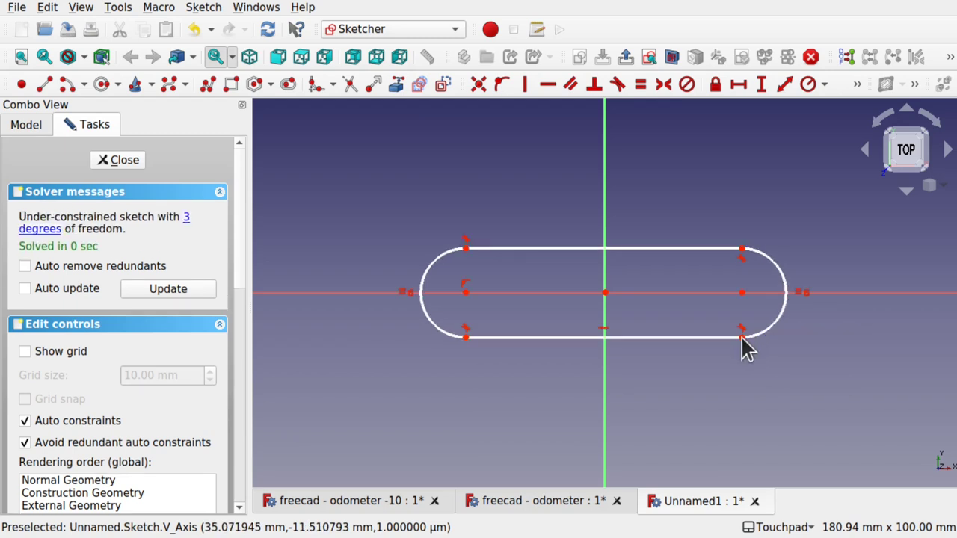
Constrain the slot's two arc centres symmetric about the origin and delete the redundant constraint at the left centre
{"action": "left_click", "coordinate": [465, 292]}
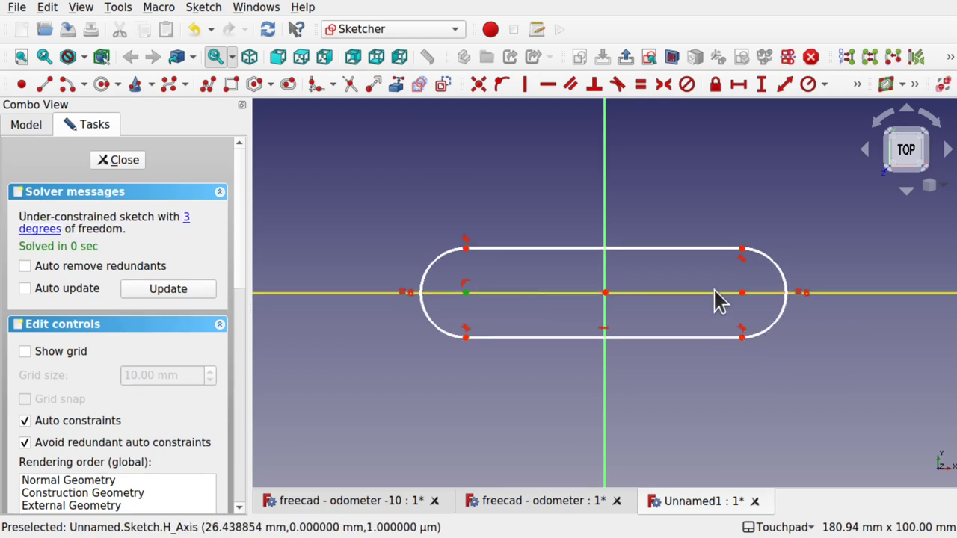
{"action": "left_click", "coordinate": [742, 294]}
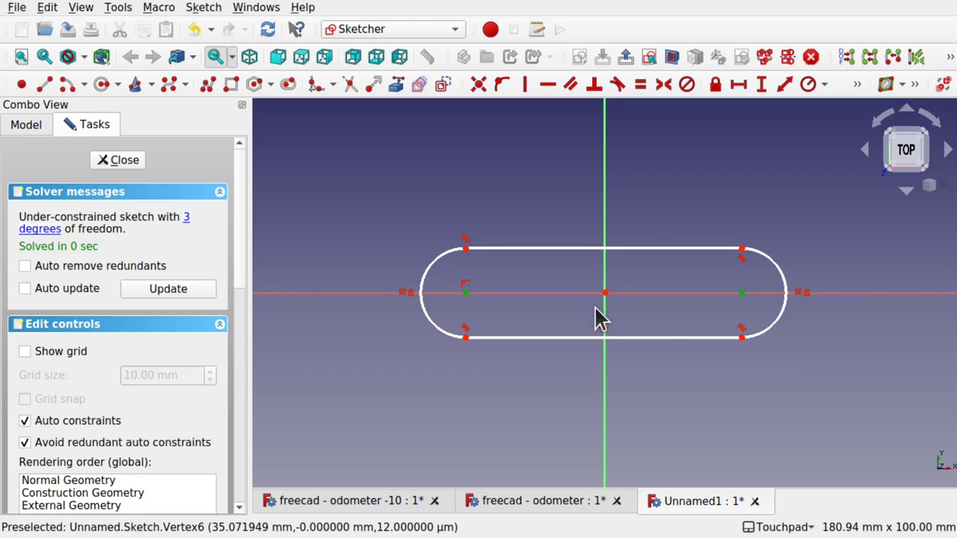
{"action": "left_click", "coordinate": [606, 299]}
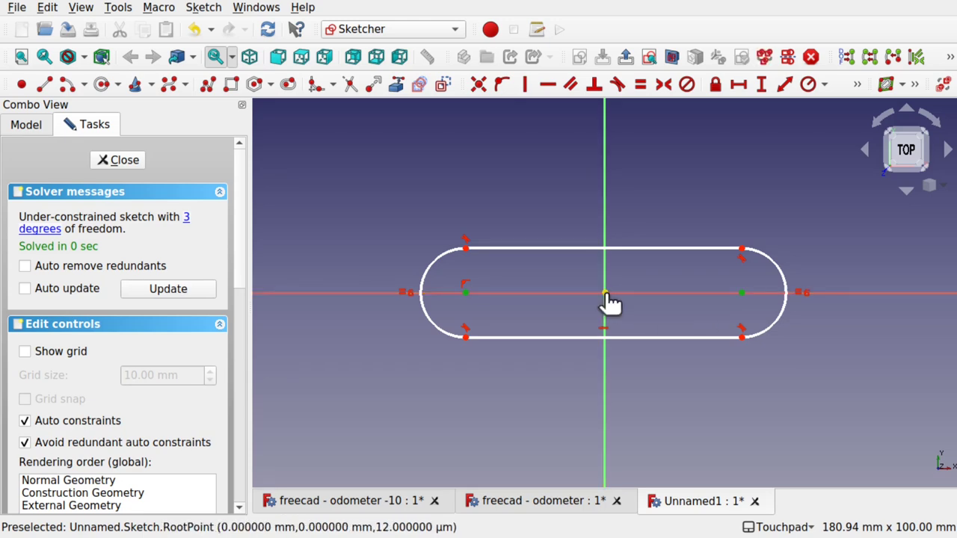
{"action": "left_click", "coordinate": [663, 85]}
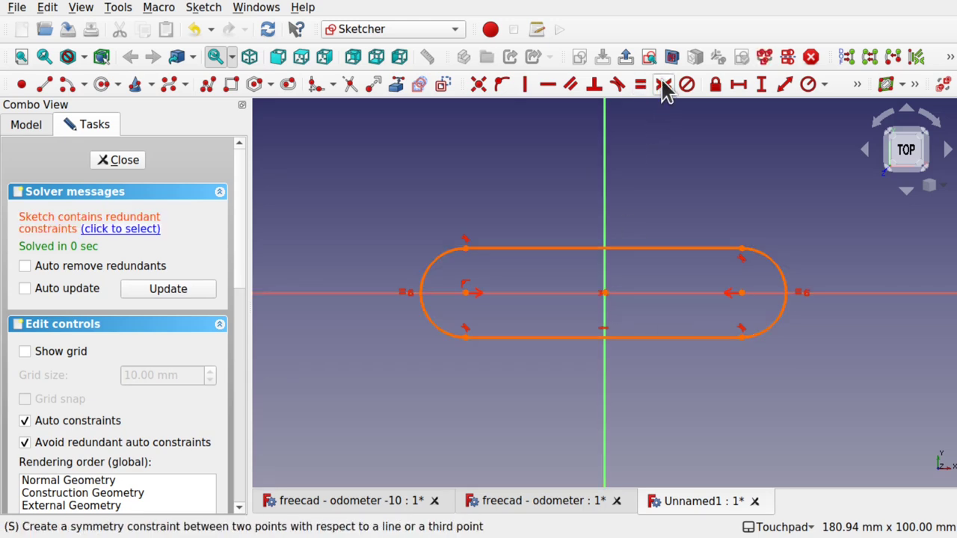
{"action": "left_click", "coordinate": [127, 232]}
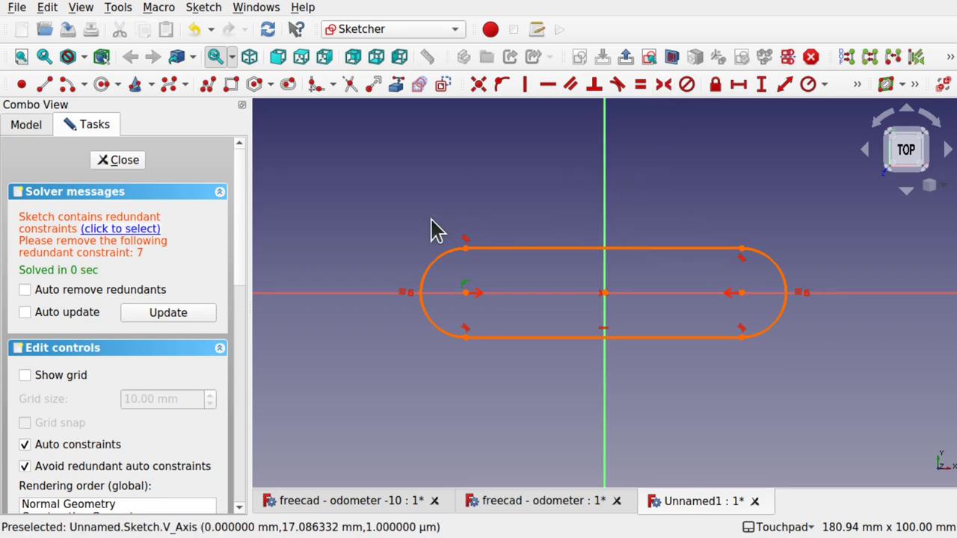
{"action": "key", "text": "Delete"}
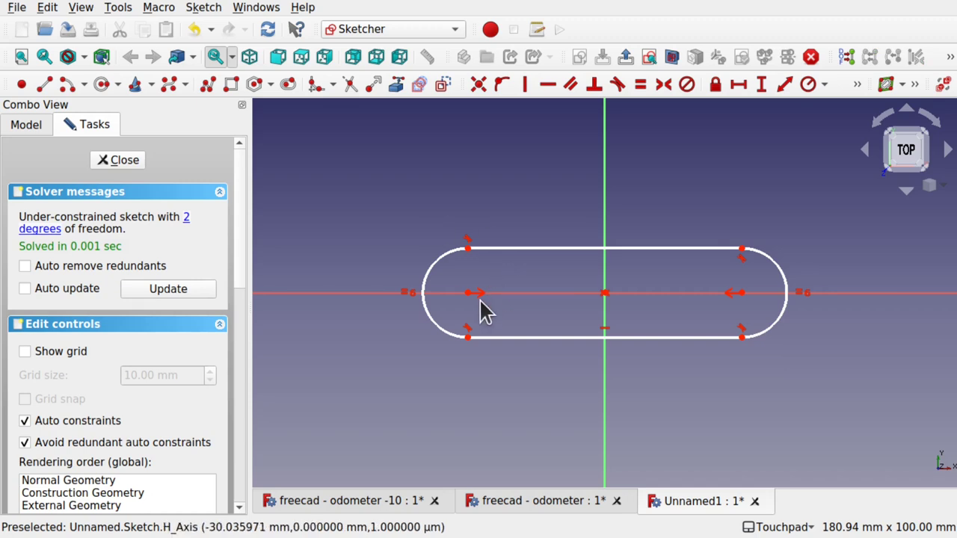
Pull the slot's left arc centre slightly inward and widen the slot to an end radius of about 14 mm
{"action": "mouse_move", "coordinate": [467, 297]}
{"action": "left_mouse_down"}
{"action": "mouse_move", "coordinate": [523, 299]}
{"action": "mouse_move", "coordinate": [477, 297]}
{"action": "left_mouse_up"}
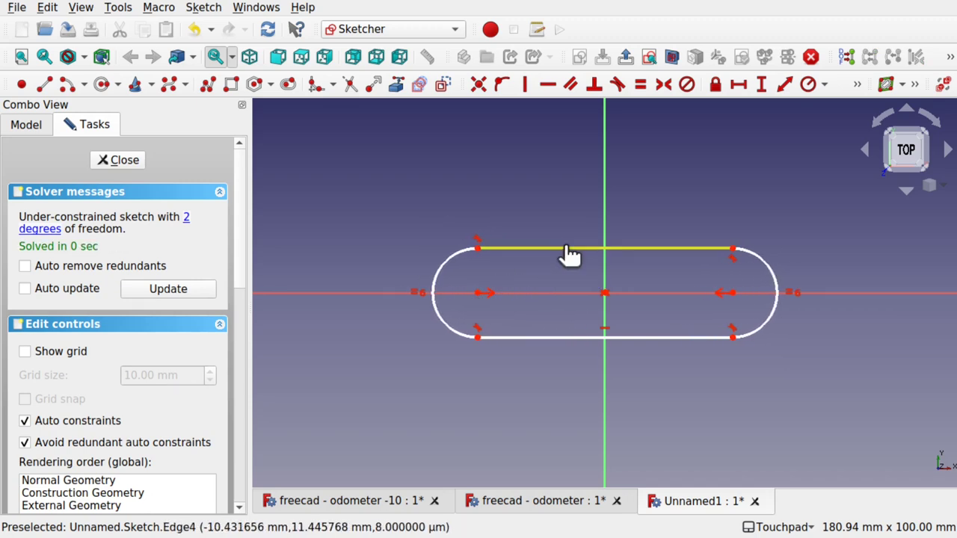
{"action": "left_click_drag", "start_coordinate": [567, 254], "coordinate": [565, 252]}
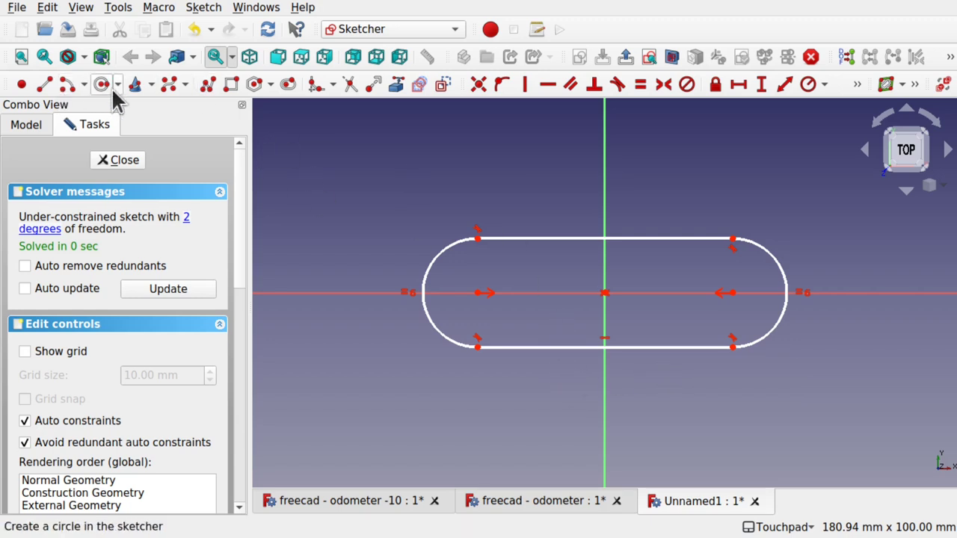
{"action": "left_click", "coordinate": [224, 85]}
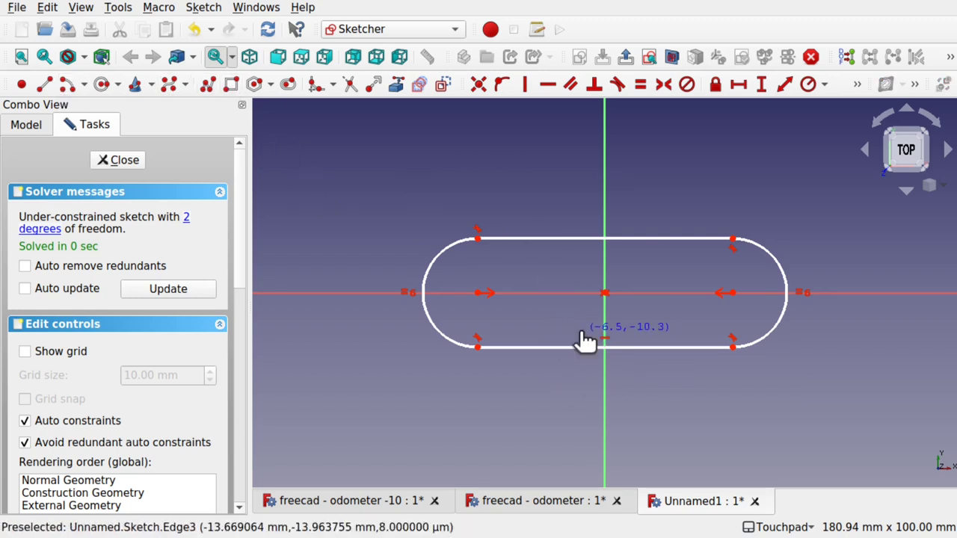
{"action": "left_click", "coordinate": [580, 331]}
{"action": "left_click", "coordinate": [655, 370]}
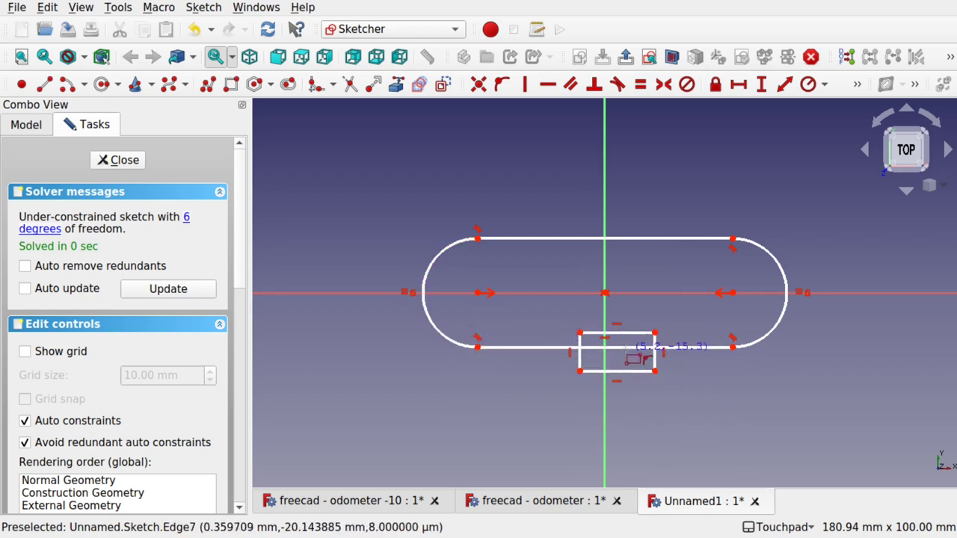
{"action": "key", "text": "Escape"}
{"action": "key", "text": "ctrl+z"}
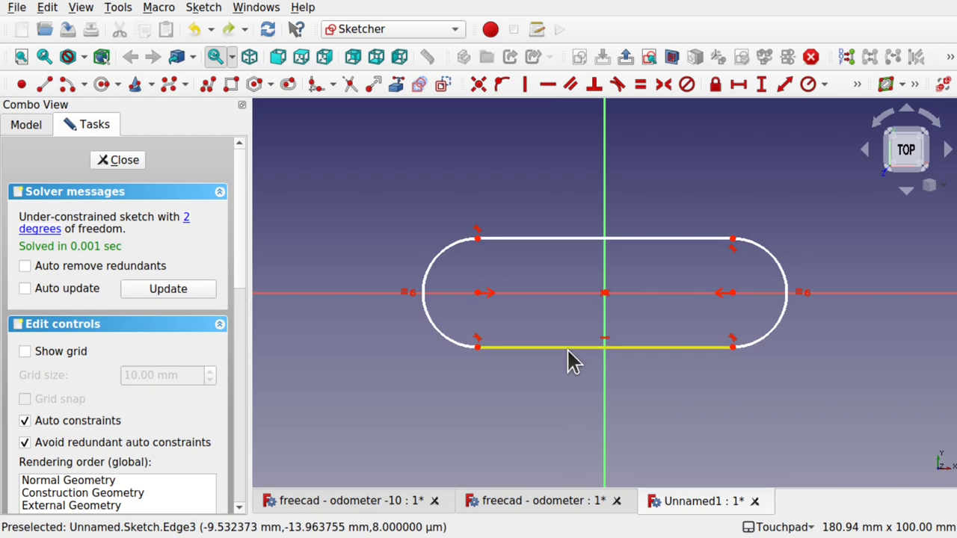
Replace the slot's lower line with two horizontal segments running inward from the arc ends, about 20 mm at left and 16 mm at right
{"action": "left_click", "coordinate": [568, 348]}
{"action": "key", "text": "Delete"}
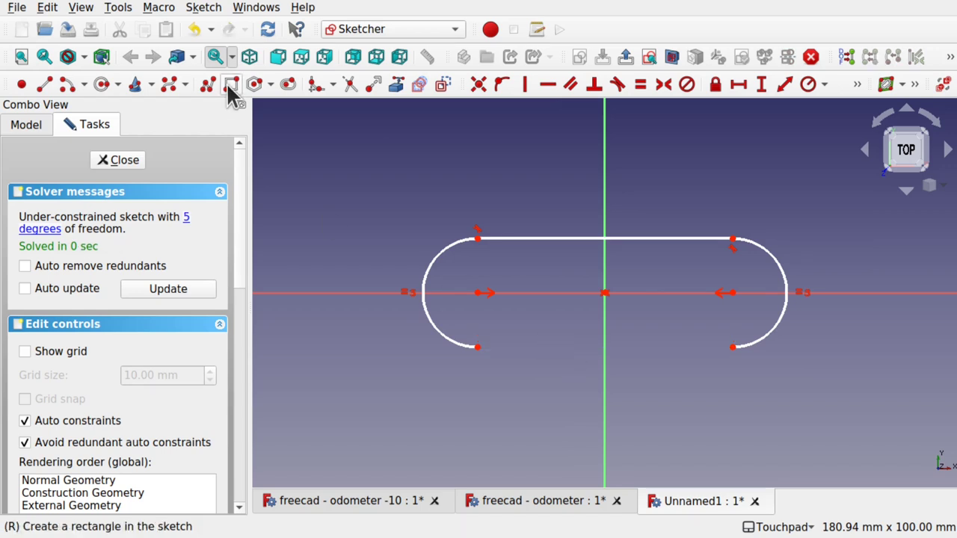
{"action": "left_click", "coordinate": [45, 83]}
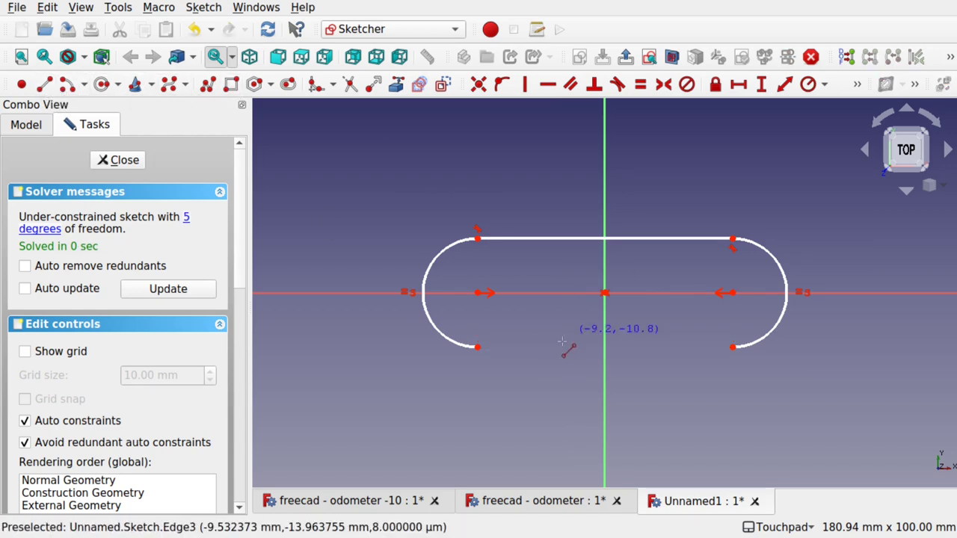
{"action": "left_click", "coordinate": [476, 347]}
{"action": "left_click", "coordinate": [557, 347]}
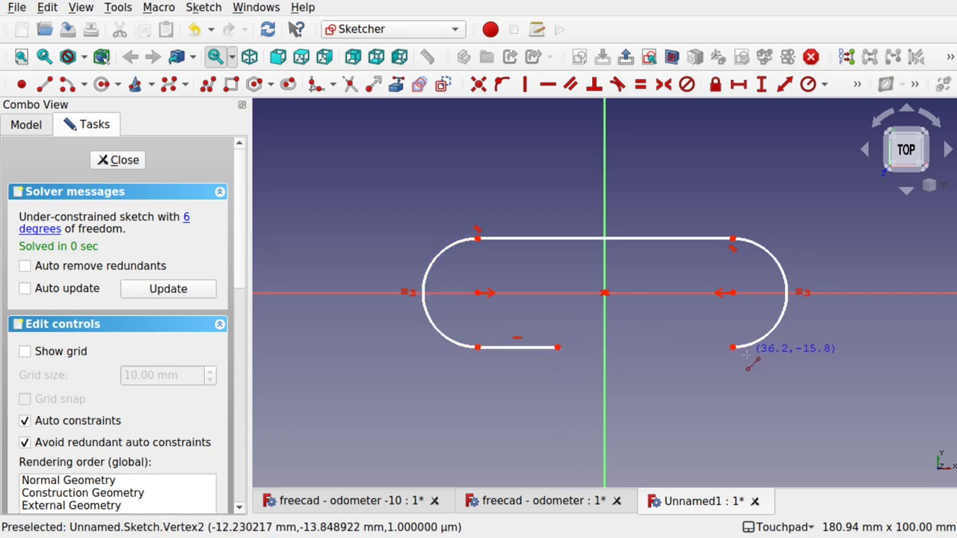
{"action": "left_click", "coordinate": [733, 347]}
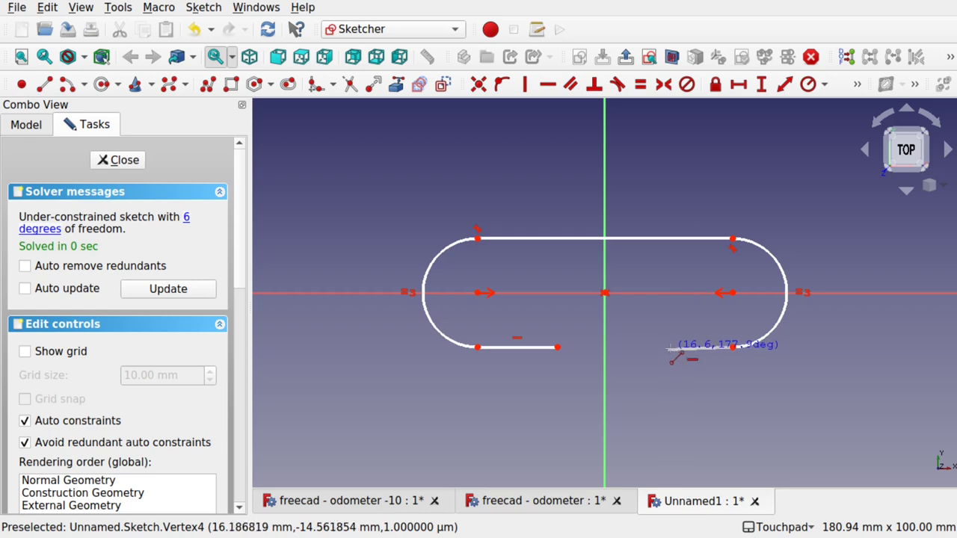
{"action": "left_click", "coordinate": [671, 348]}
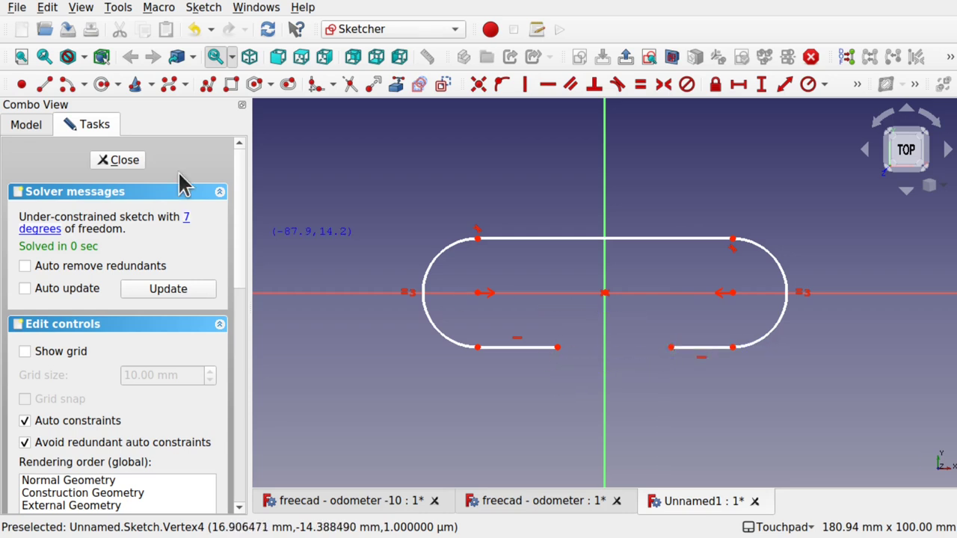
Draw a three-point B-spline from the left lower segment's inner end, via a control point on the vertical axis, to the right segment's inner end
{"action": "left_click", "coordinate": [169, 85]}
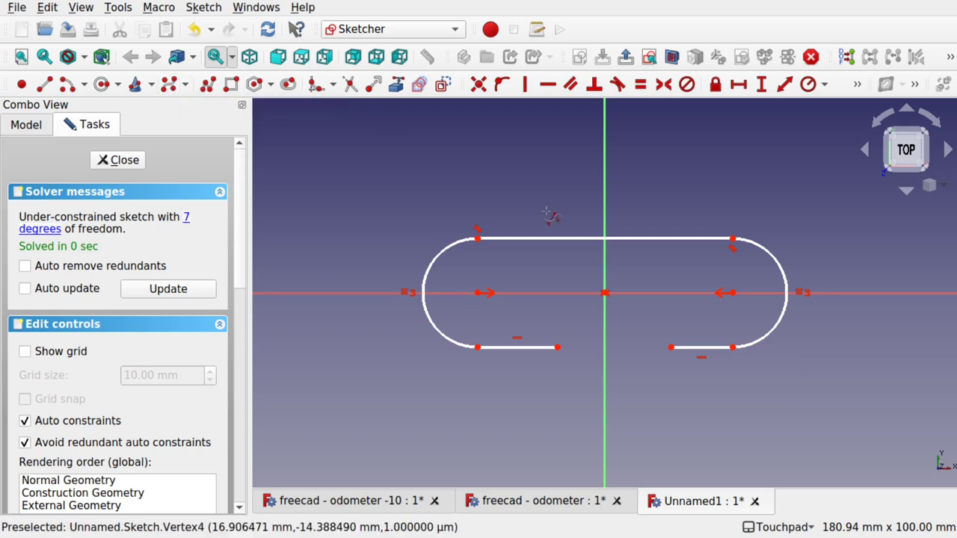
{"action": "left_click", "coordinate": [557, 348]}
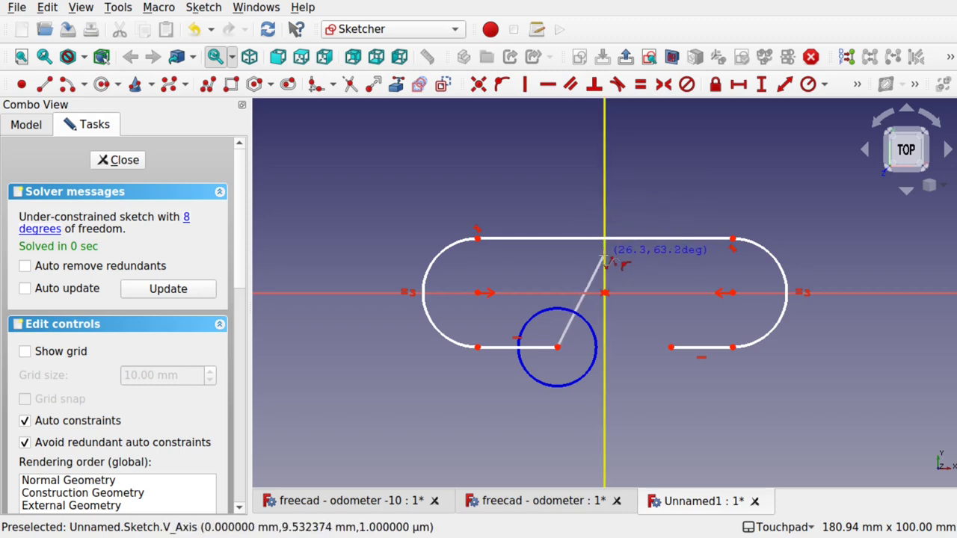
{"action": "left_click", "coordinate": [604, 257]}
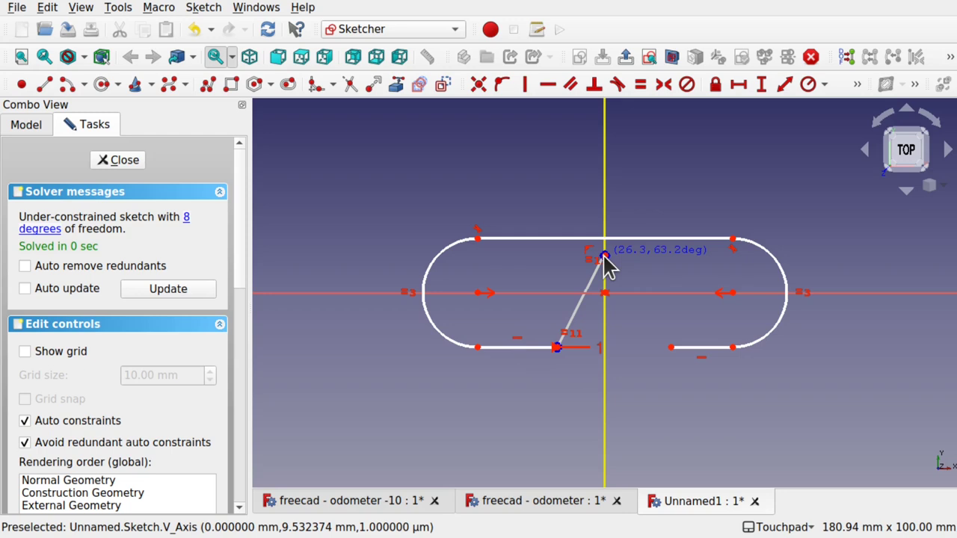
{"action": "left_click", "coordinate": [670, 347]}
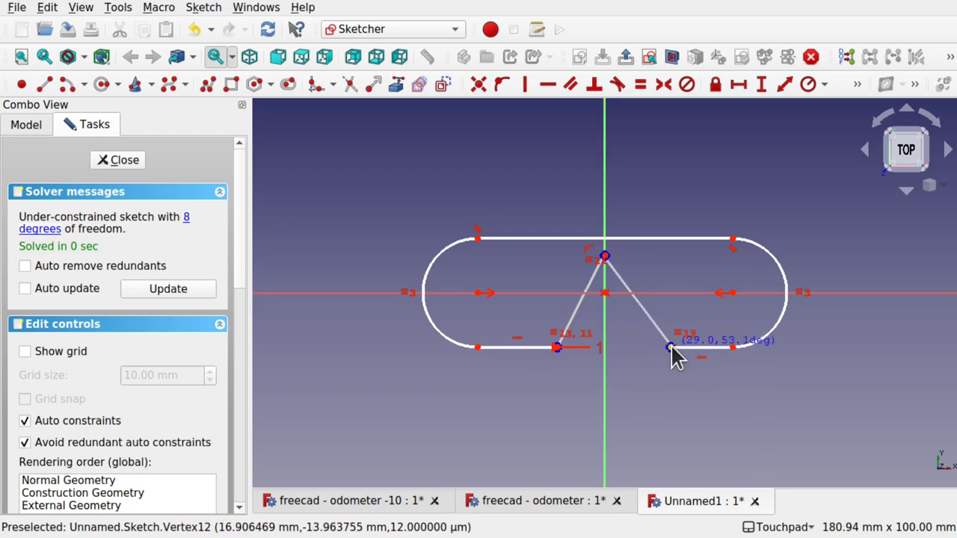
{"action": "right_click", "coordinate": [674, 356]}
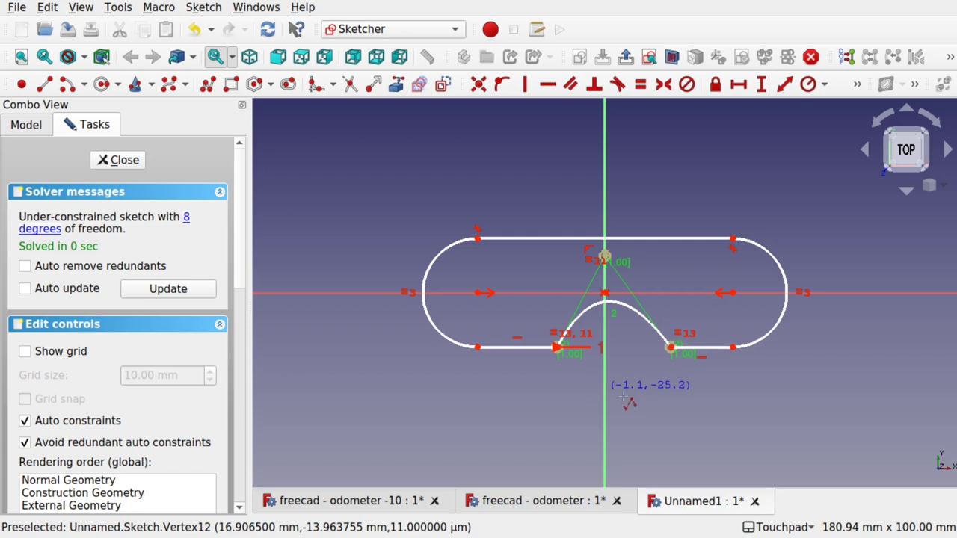
{"action": "right_click", "coordinate": [624, 346]}
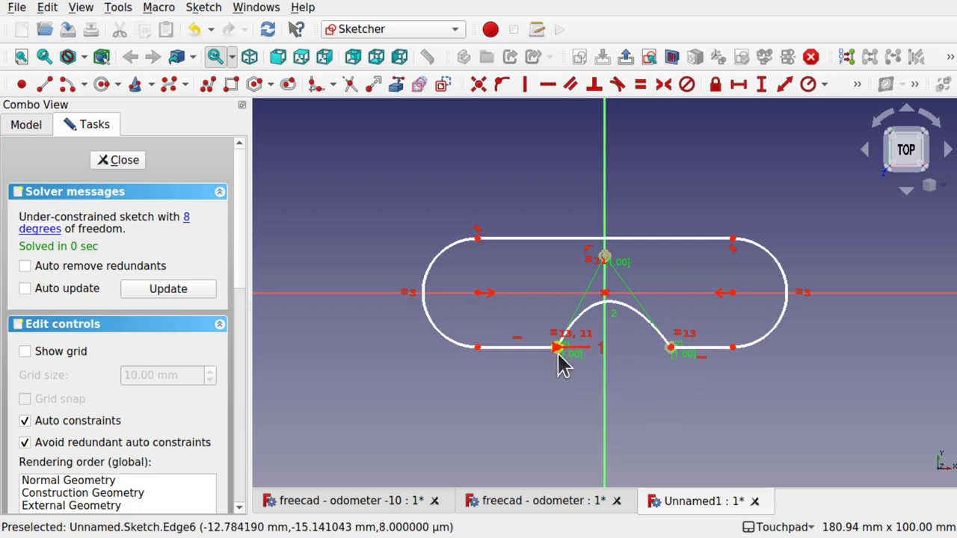
Constrain the spline's ends symmetric about the vertical axis and pull its middle control point up to about 17 mm above the origin
{"action": "scroll", "coordinate": [558, 353], "scroll_direction": "up", "scroll_amount": 3}
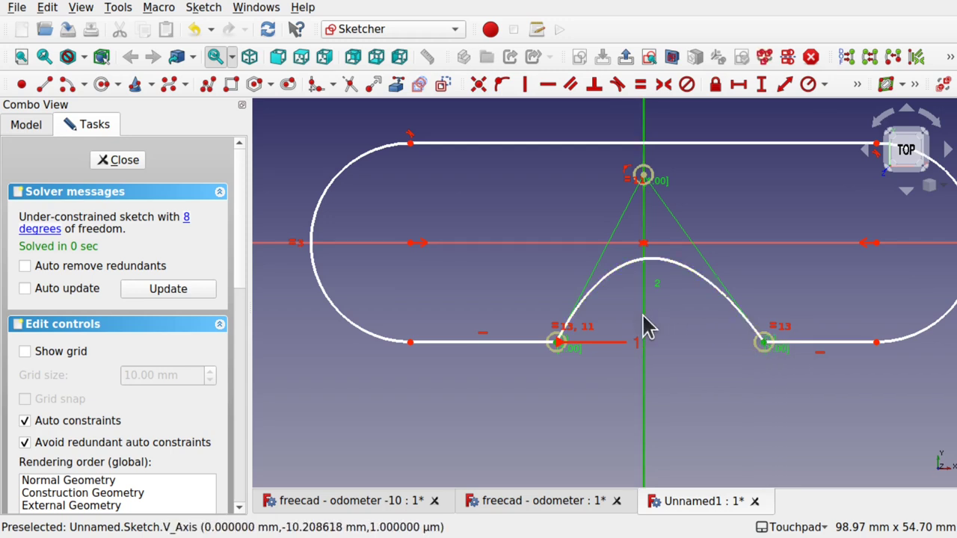
{"action": "left_click", "coordinate": [662, 85]}
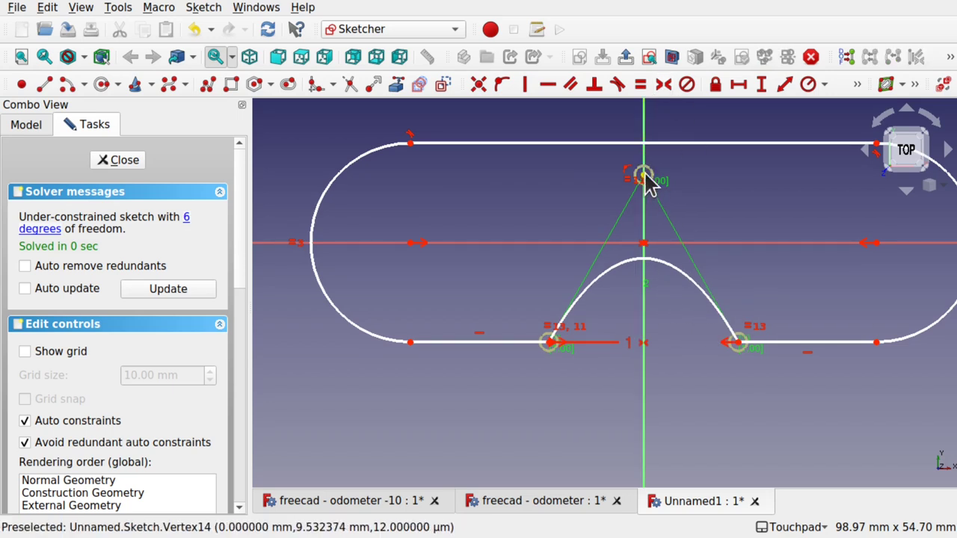
{"action": "left_click_drag", "start_coordinate": [647, 178], "coordinate": [651, 130]}
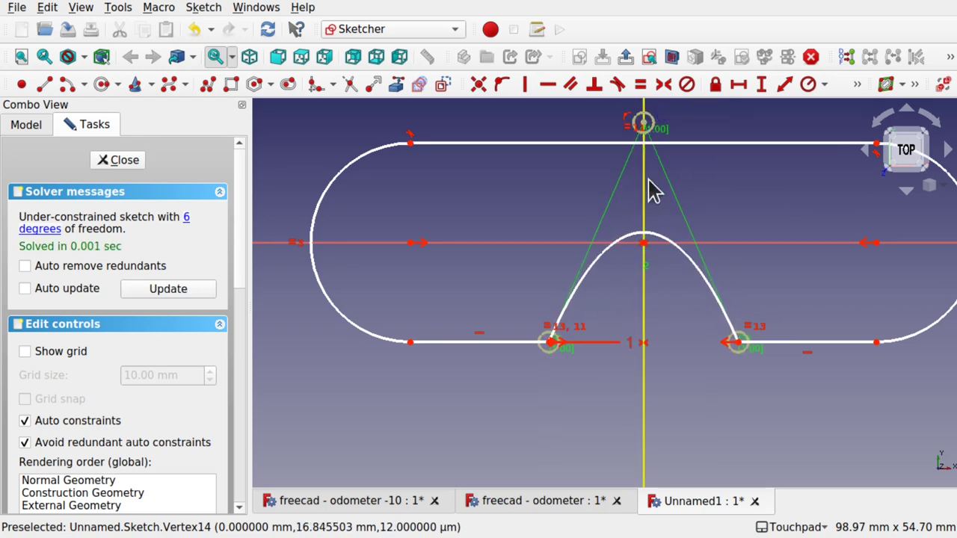
Constrain the vertical distance between the spline's middle control point and its right end to 30 mm
{"action": "scroll", "coordinate": [668, 297], "scroll_direction": "down", "scroll_amount": 4}
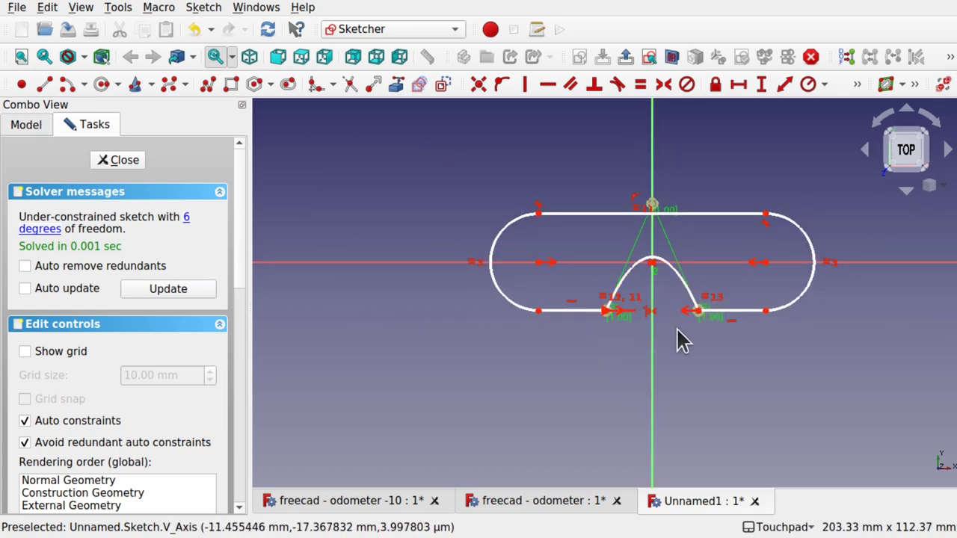
{"action": "left_click", "coordinate": [656, 210]}
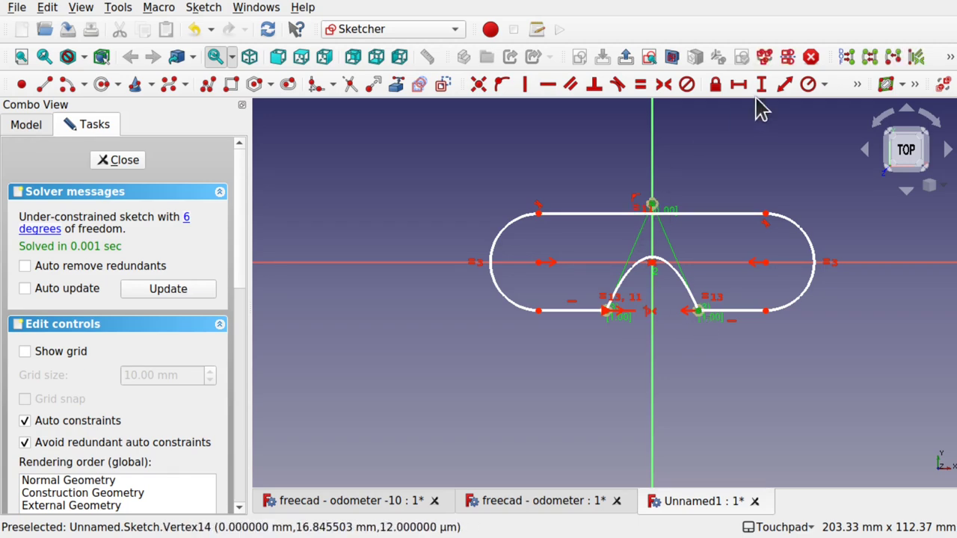
{"action": "left_click", "coordinate": [763, 86]}
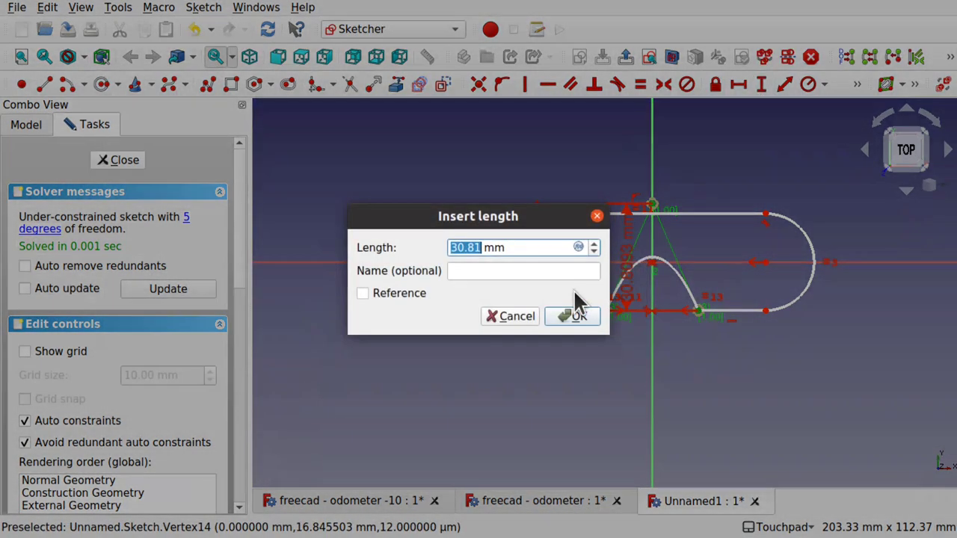
{"action": "type", "text": "30"}
{"action": "left_click", "coordinate": [576, 308]}
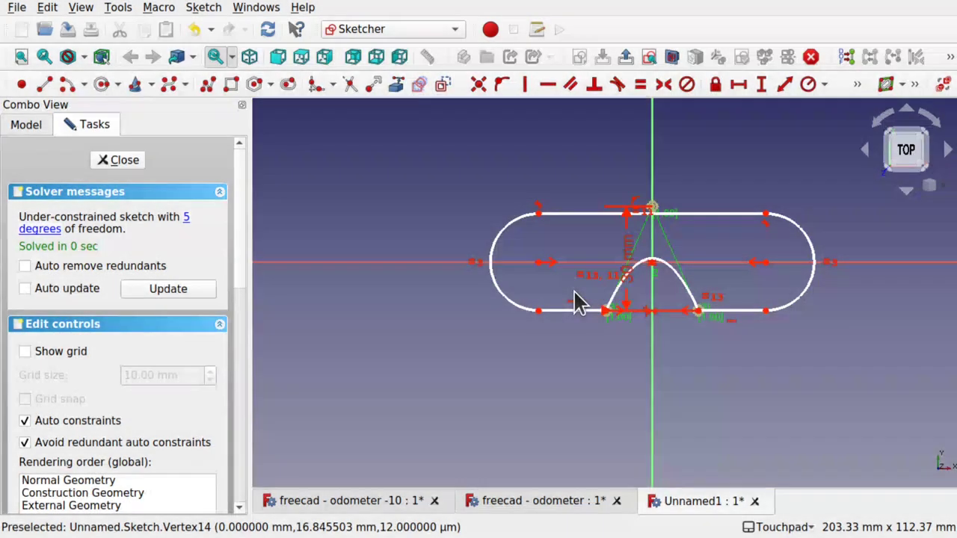
Place one point on each end arc of the slot, about 3 mm below the horizontal axis
{"action": "left_click", "coordinate": [23, 86]}
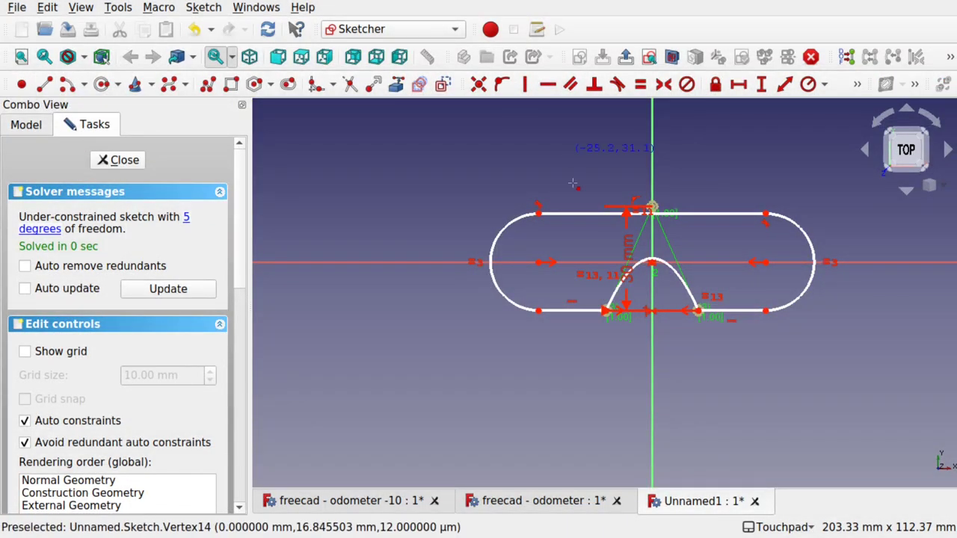
{"action": "left_click", "coordinate": [493, 275]}
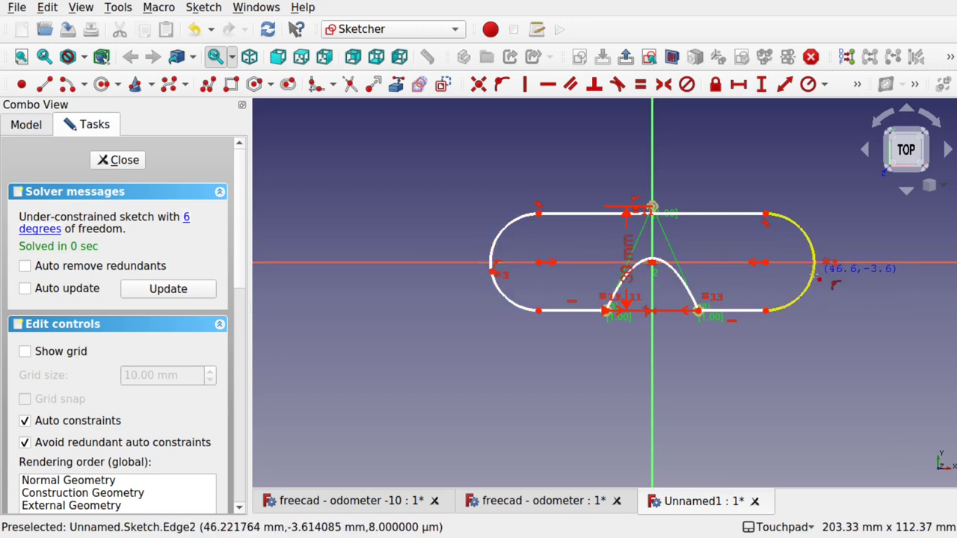
{"action": "left_click", "coordinate": [814, 280]}
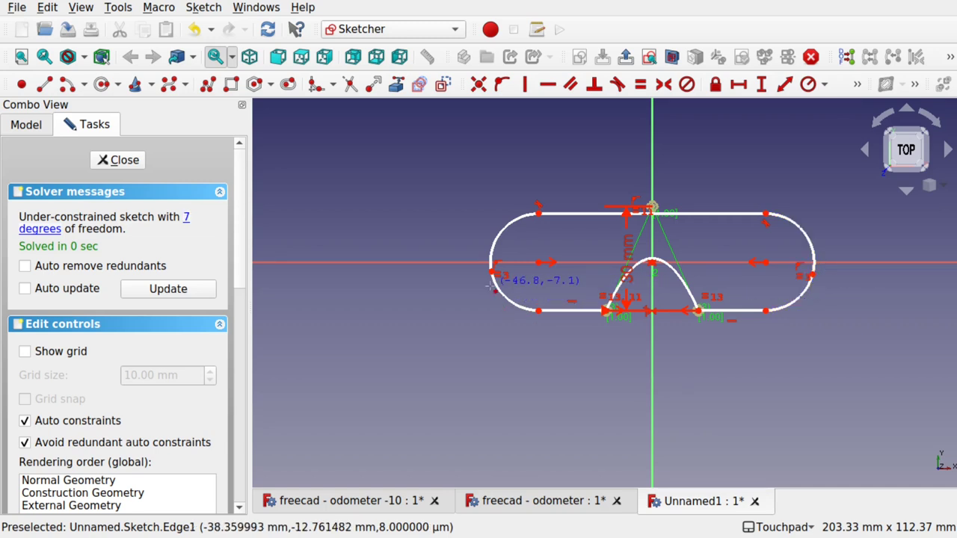
{"action": "scroll", "coordinate": [490, 286], "scroll_direction": "up", "scroll_amount": 4}
{"action": "key", "text": "Escape"}
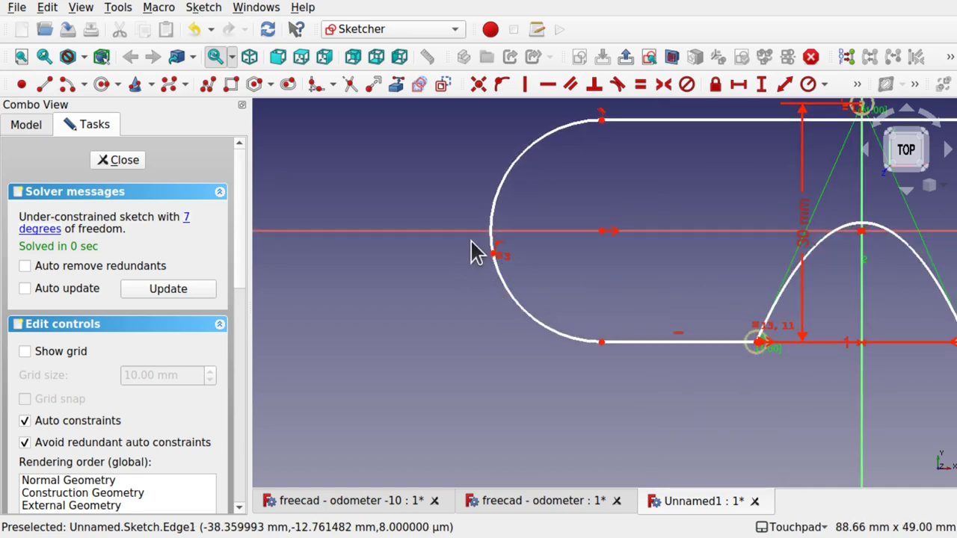
Constrain the point on the left arc onto the horizontal axis
{"action": "left_click", "coordinate": [493, 253]}
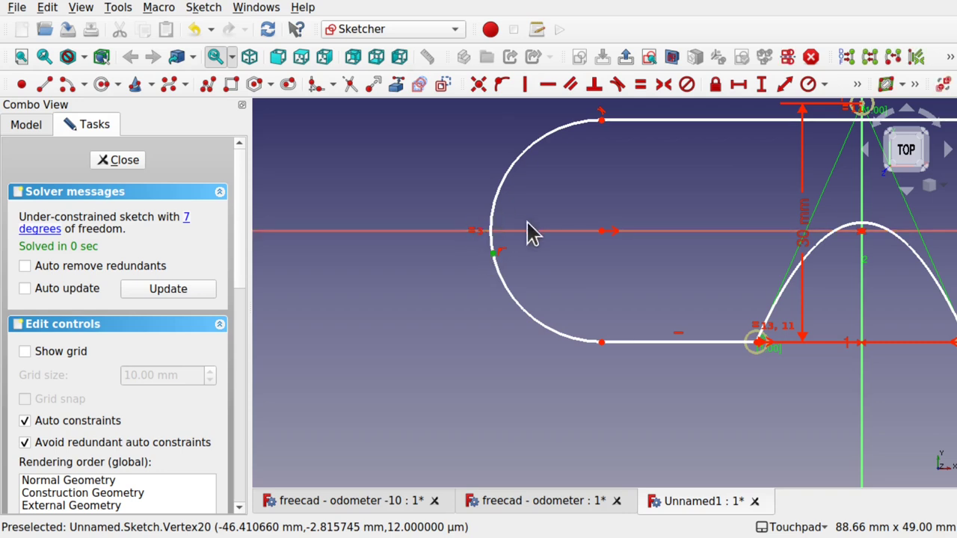
{"action": "left_click", "coordinate": [519, 232]}
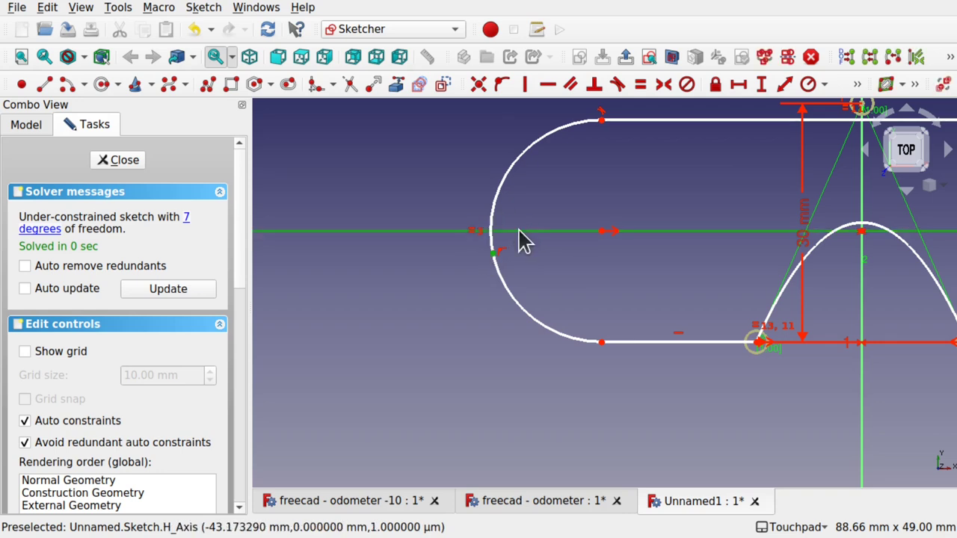
{"action": "left_click", "coordinate": [502, 89]}
Constrain the point on the right arc onto the horizontal axis
{"action": "scroll", "coordinate": [650, 232], "scroll_direction": "down", "scroll_amount": 1}
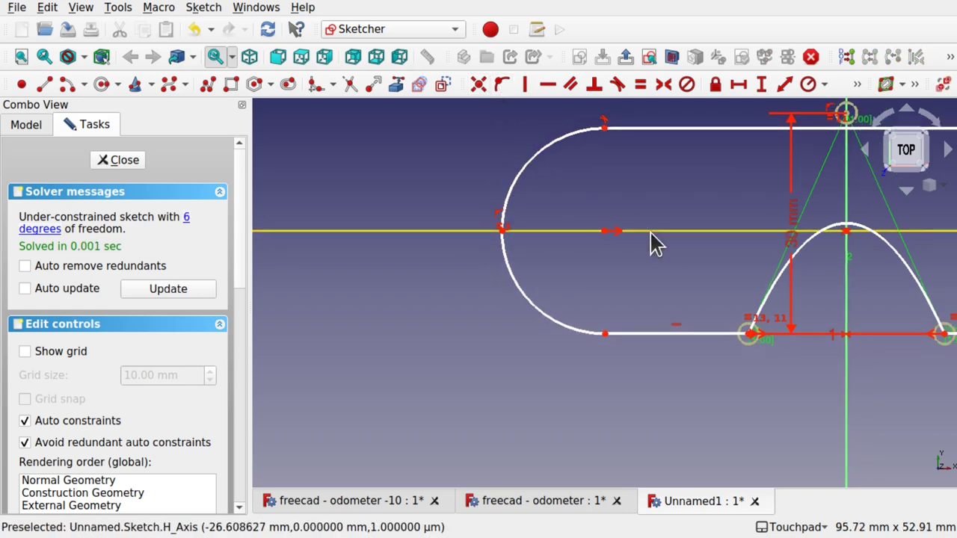
{"action": "left_click_drag", "start_coordinate": [787, 246], "coordinate": [438, 313], "text": "shift"}
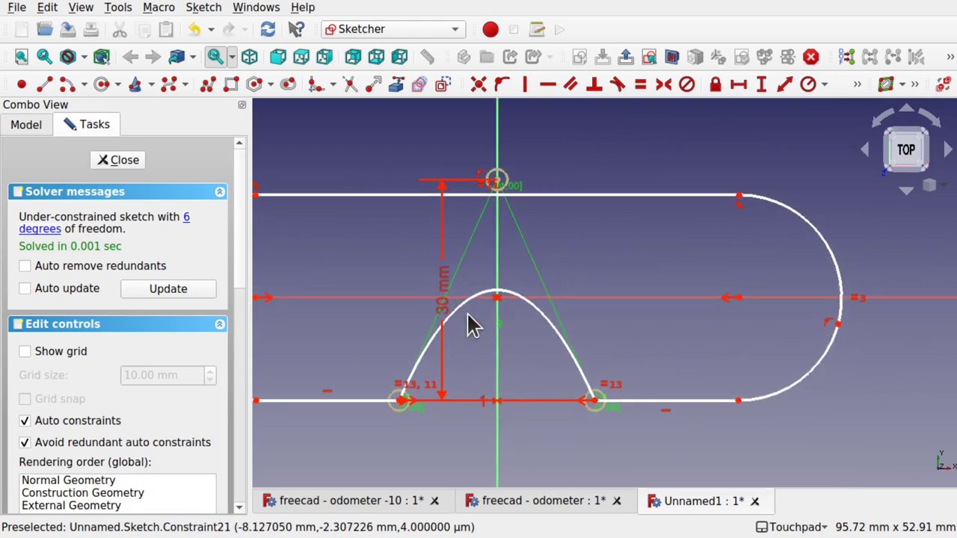
{"action": "left_click", "coordinate": [842, 304]}
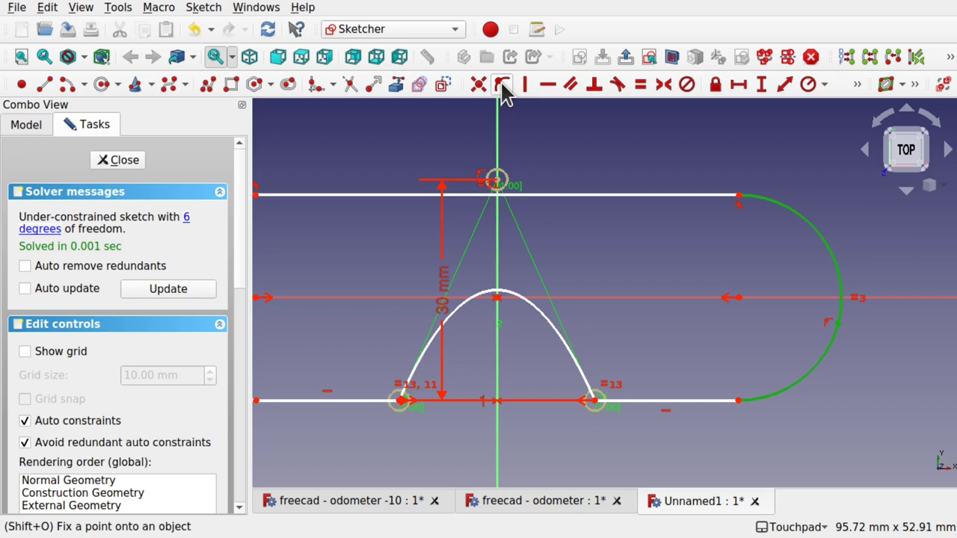
{"action": "left_click", "coordinate": [807, 299]}
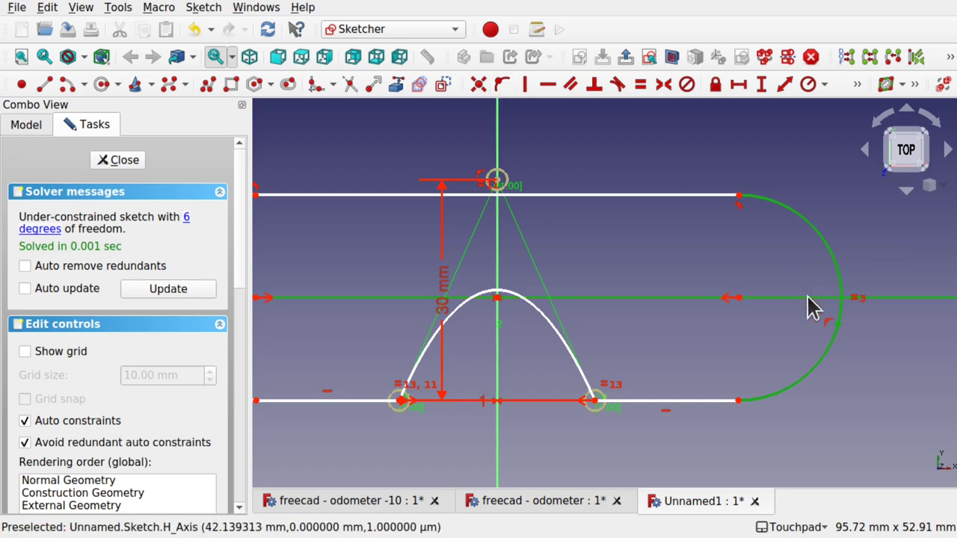
{"action": "left_click", "coordinate": [873, 351]}
{"action": "left_click", "coordinate": [838, 325]}
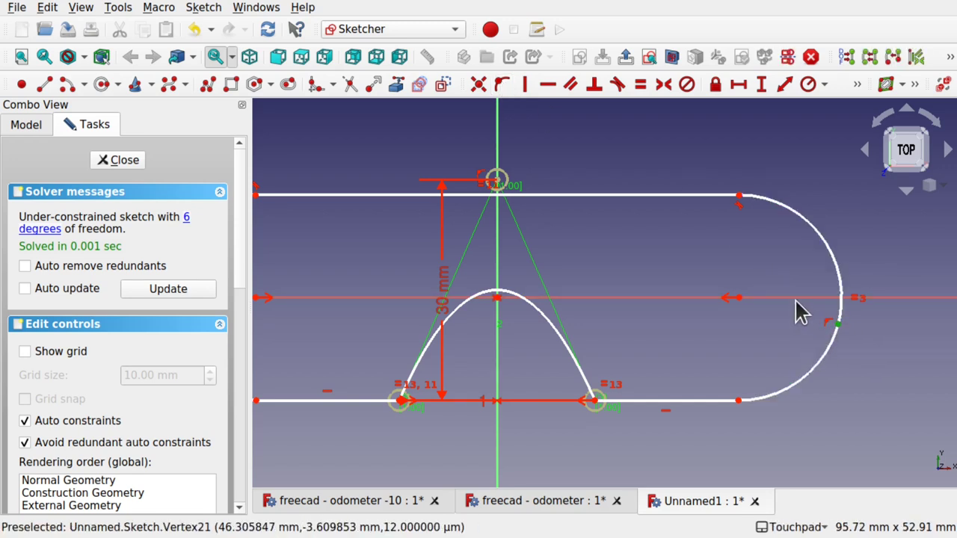
{"action": "left_click", "coordinate": [799, 301]}
{"action": "left_click", "coordinate": [502, 84]}
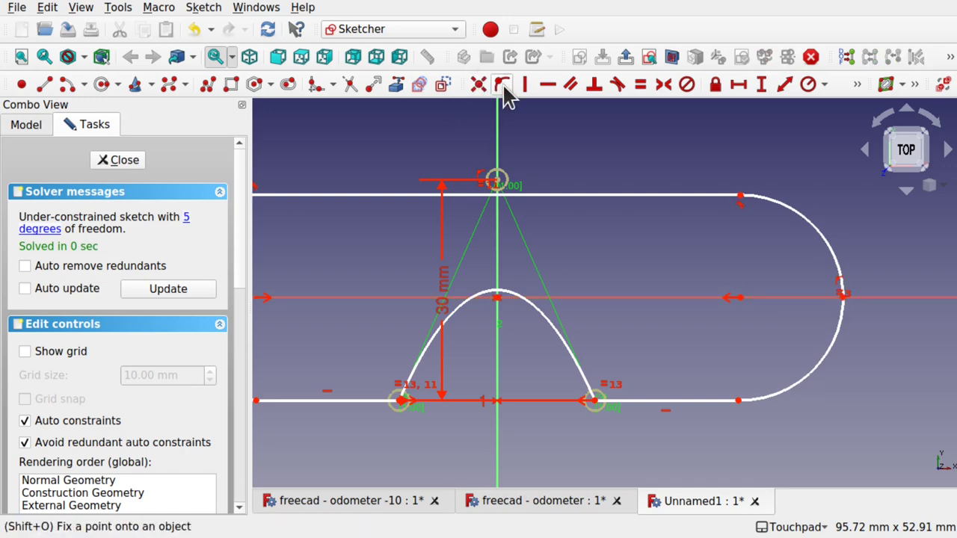
Constrain the horizontal distance between the two arc points to 90 mm and move the dimension above the outline
{"action": "scroll", "coordinate": [653, 265], "scroll_direction": "down", "scroll_amount": 5}
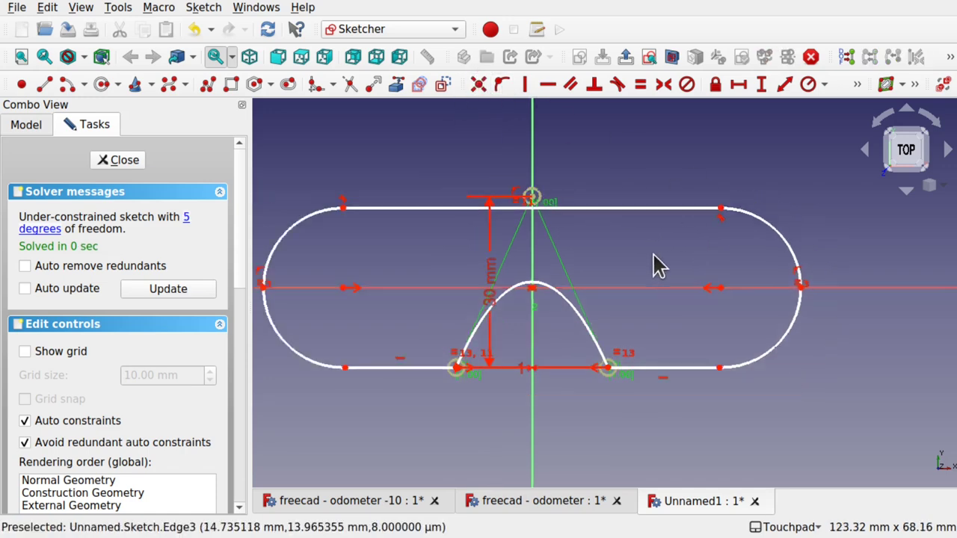
{"action": "scroll", "coordinate": [654, 263], "scroll_direction": "up", "scroll_amount": 2}
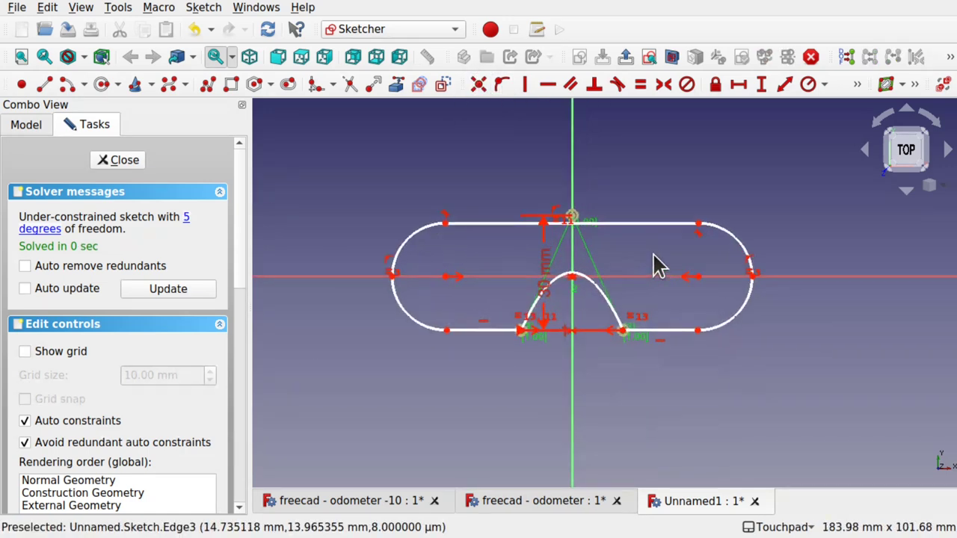
{"action": "left_click", "coordinate": [392, 276]}
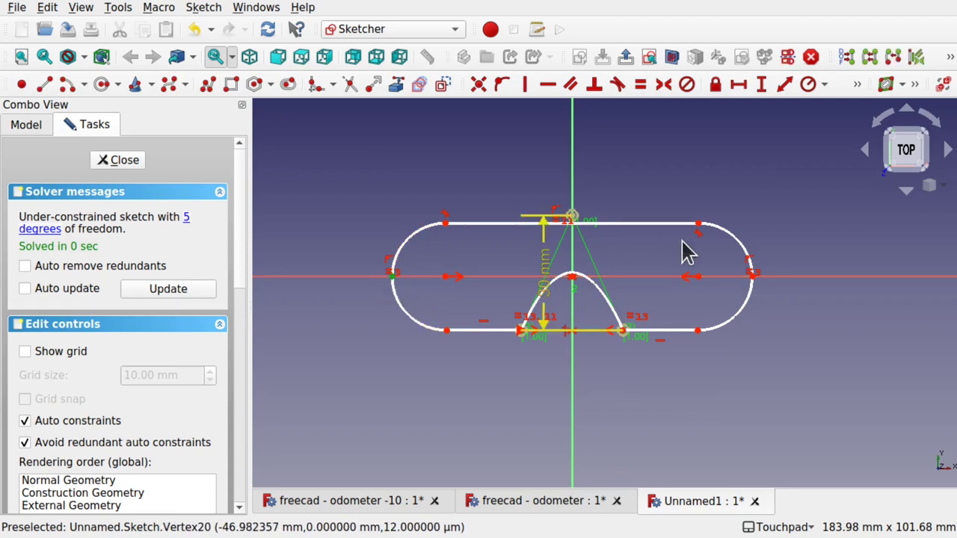
{"action": "left_click", "coordinate": [754, 283]}
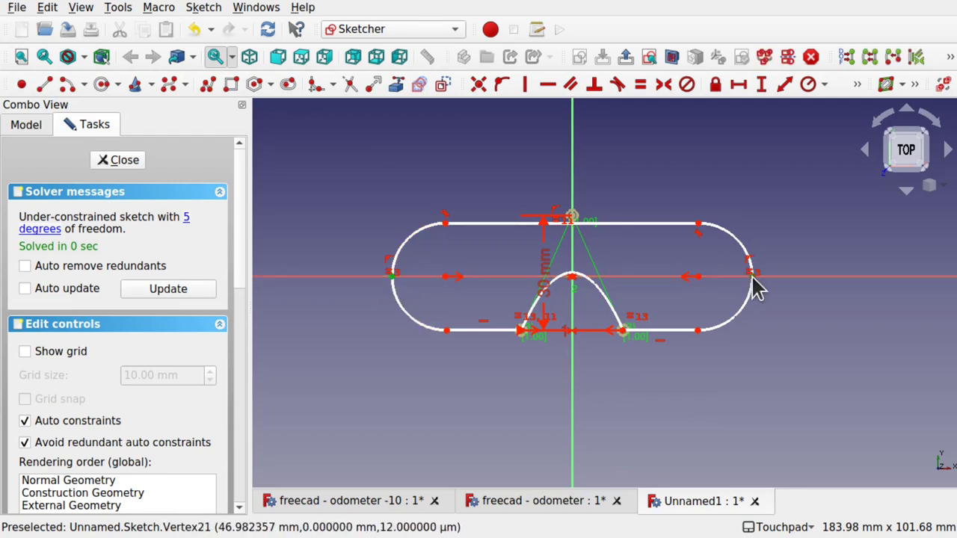
{"action": "left_click", "coordinate": [737, 83]}
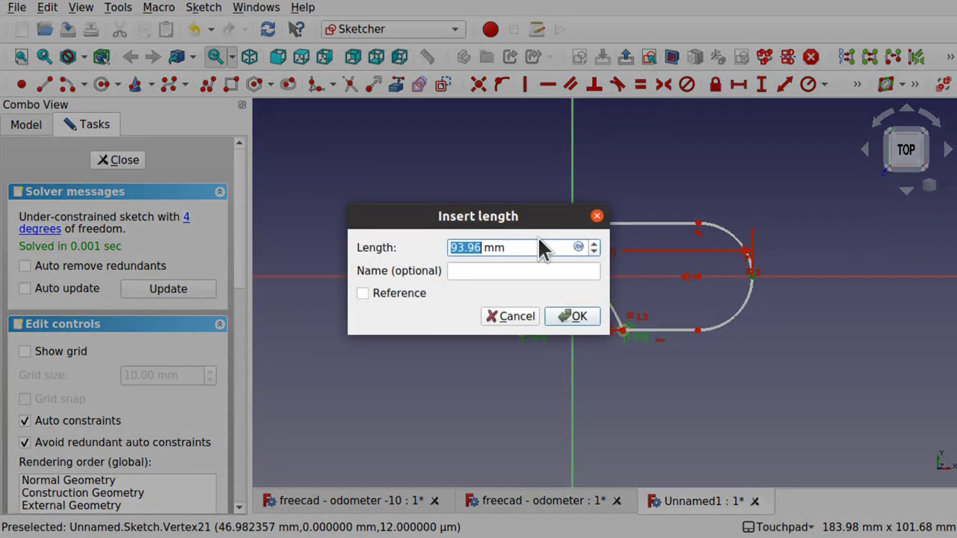
{"action": "type", "text": "60"}
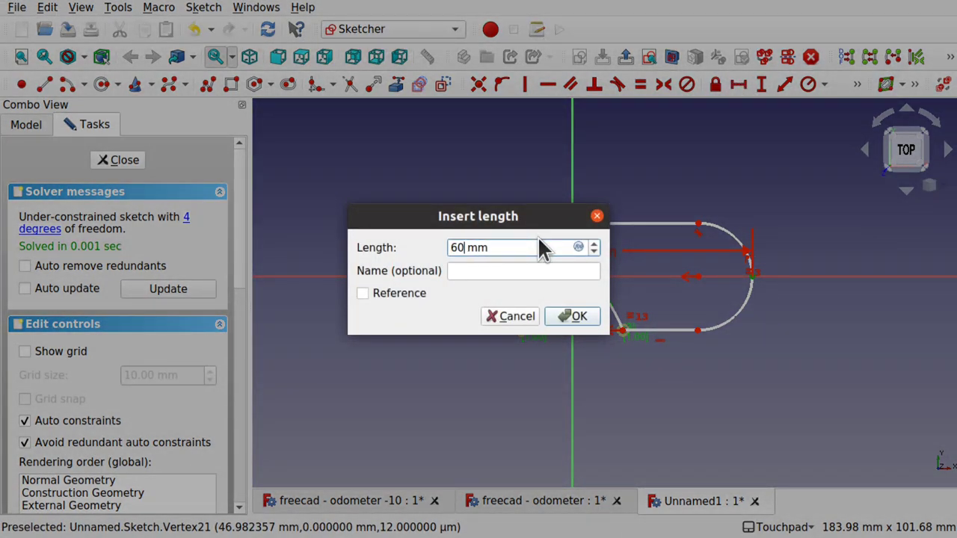
{"action": "key", "text": "BackSpace"}
{"action": "key", "text": "BackSpace"}
{"action": "type", "text": "90"}
{"action": "key", "text": "Return"}
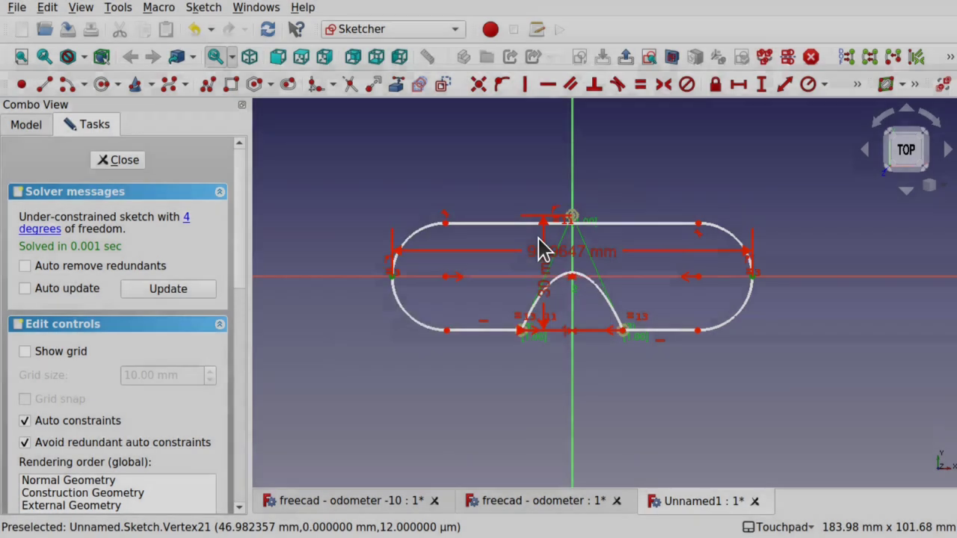
{"action": "left_click_drag", "start_coordinate": [598, 263], "coordinate": [396, 165]}
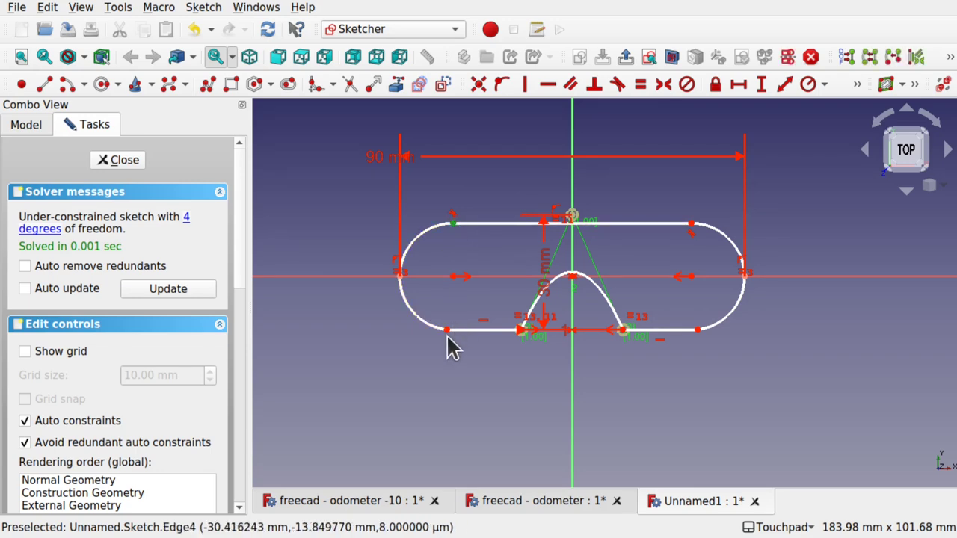
Constrain the vertical distance between the left arc's upper and lower end points to 30 mm
{"action": "left_click", "coordinate": [756, 89]}
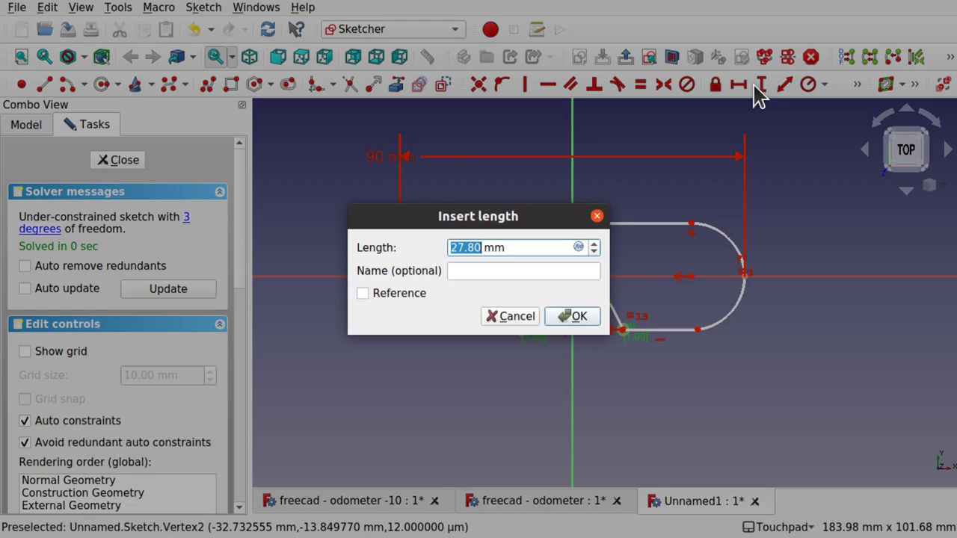
{"action": "type", "text": "30"}
{"action": "key", "text": "Return"}
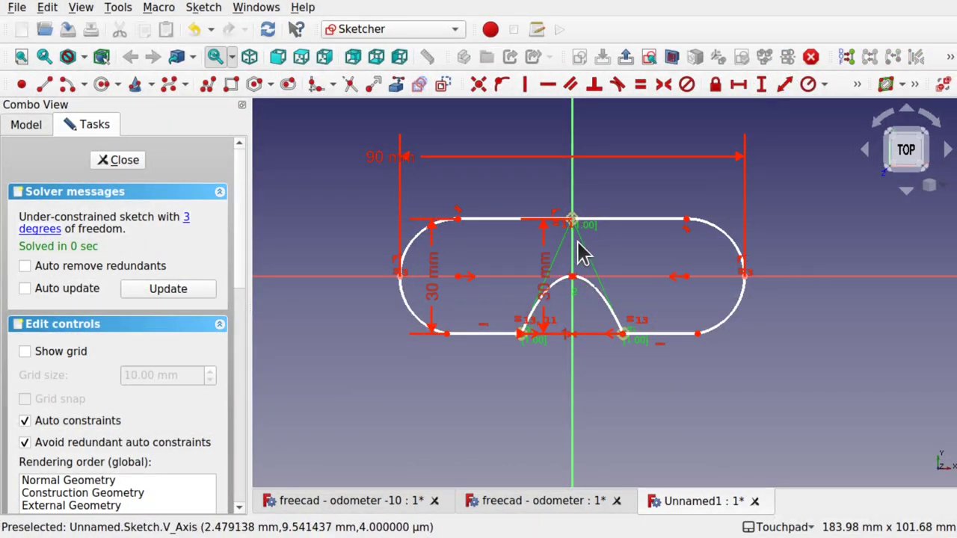
Set the vertical distance from the notch's lower end points to the B-spline's top control point to 40 mm
{"action": "double_click", "coordinate": [545, 279]}
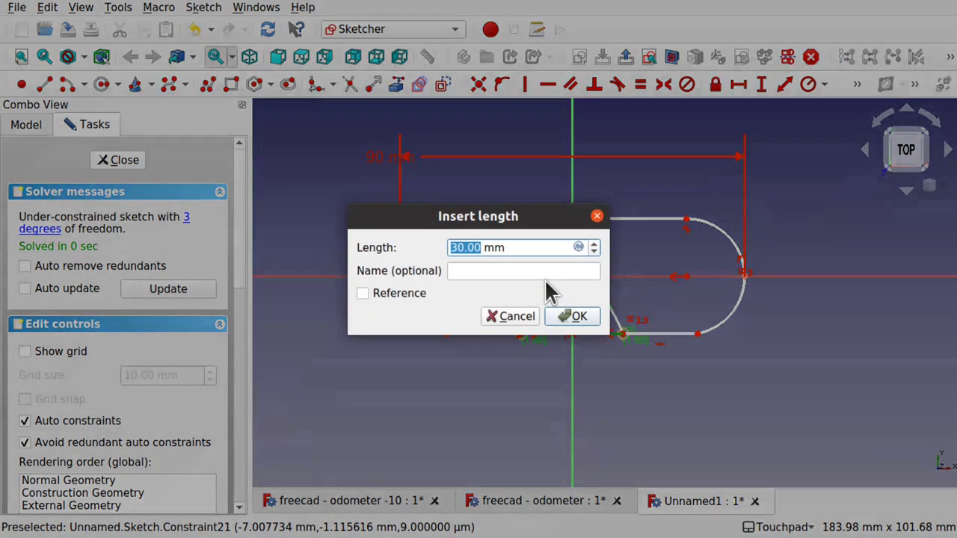
{"action": "type", "text": "40"}
{"action": "key", "text": "Return"}
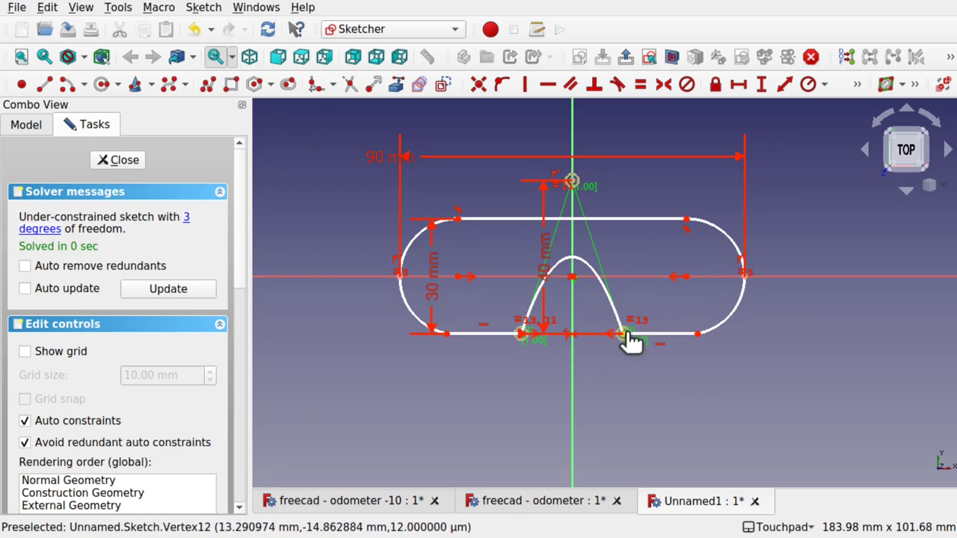
Constrain the outline's upper straight edge to be horizontal
{"action": "mouse_move", "coordinate": [631, 340]}
{"action": "left_mouse_down"}
{"action": "mouse_move", "coordinate": [655, 341]}
{"action": "mouse_move", "coordinate": [627, 349]}
{"action": "mouse_move", "coordinate": [649, 344]}
{"action": "mouse_move", "coordinate": [628, 348]}
{"action": "mouse_move", "coordinate": [639, 347]}
{"action": "left_mouse_up"}
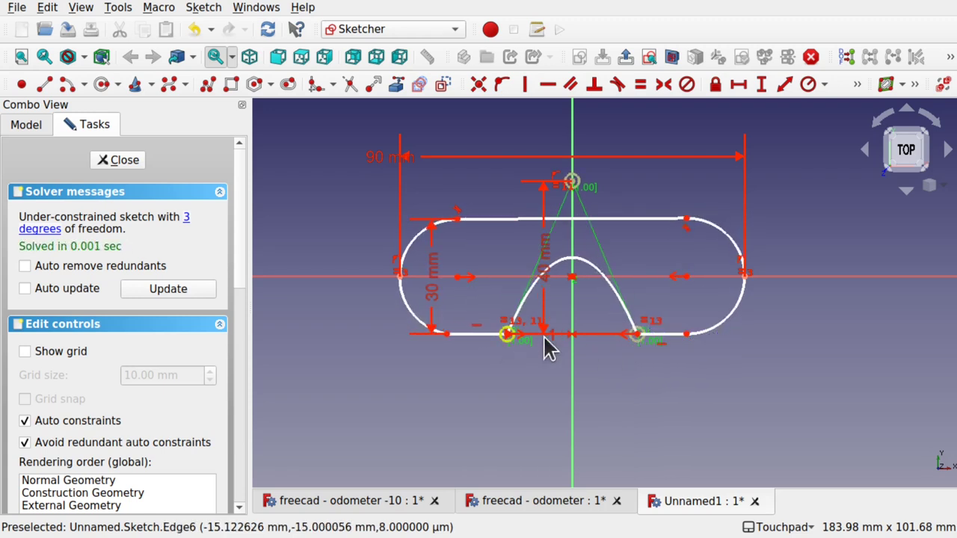
{"action": "key", "text": "ctrl+z"}
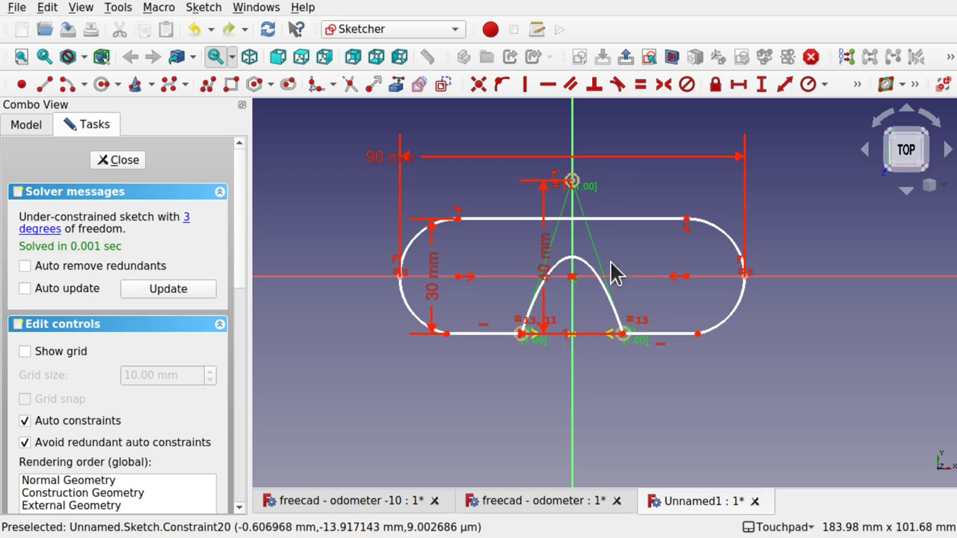
{"action": "left_click", "coordinate": [642, 219]}
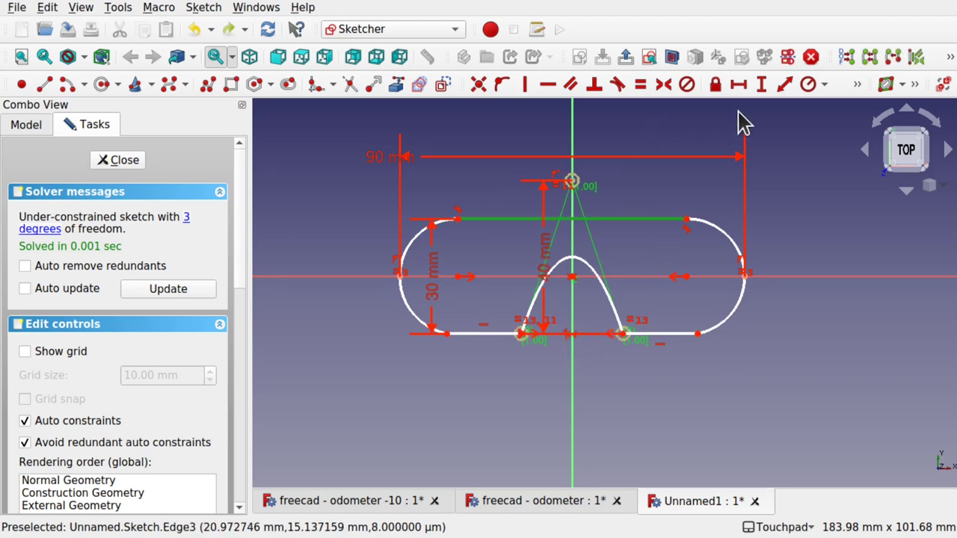
{"action": "left_click", "coordinate": [551, 86]}
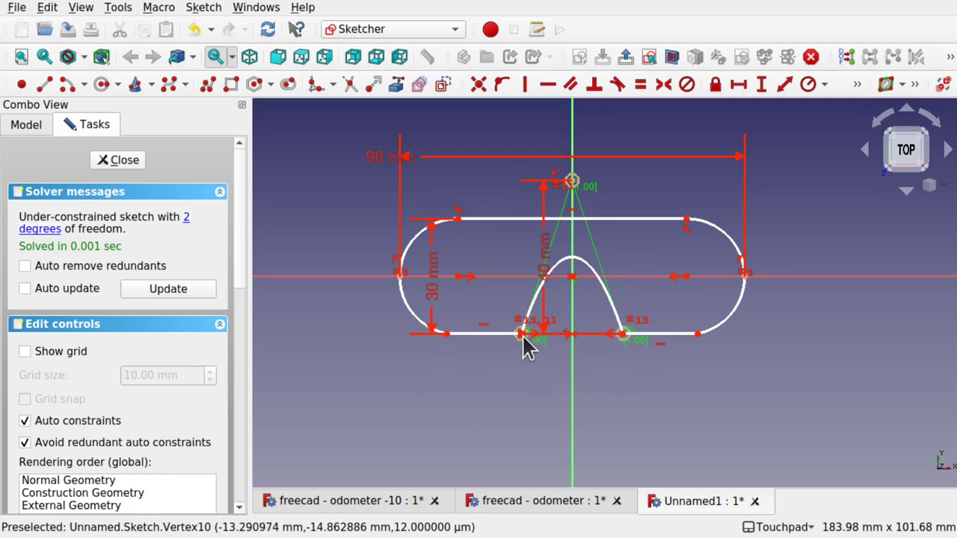
Constrain the horizontal distance between the notch's two lower end points to 25 mm and close the sketch
{"action": "left_click", "coordinate": [521, 334]}
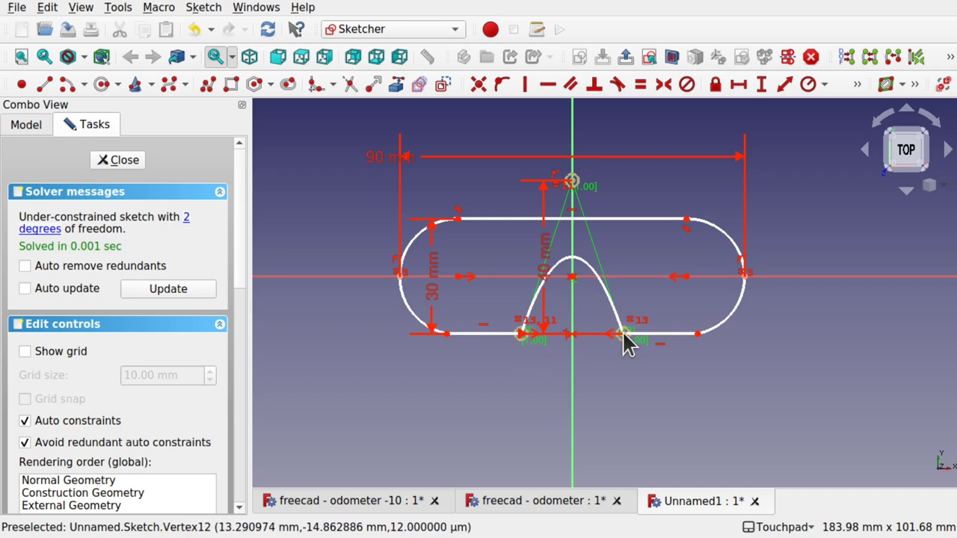
{"action": "left_click", "coordinate": [625, 336]}
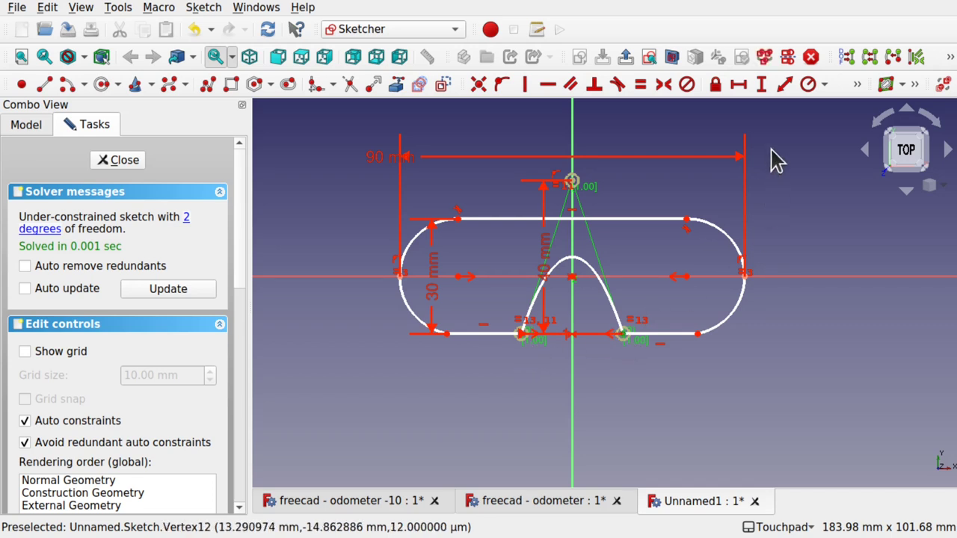
{"action": "left_click", "coordinate": [739, 86]}
{"action": "type", "text": "25"}
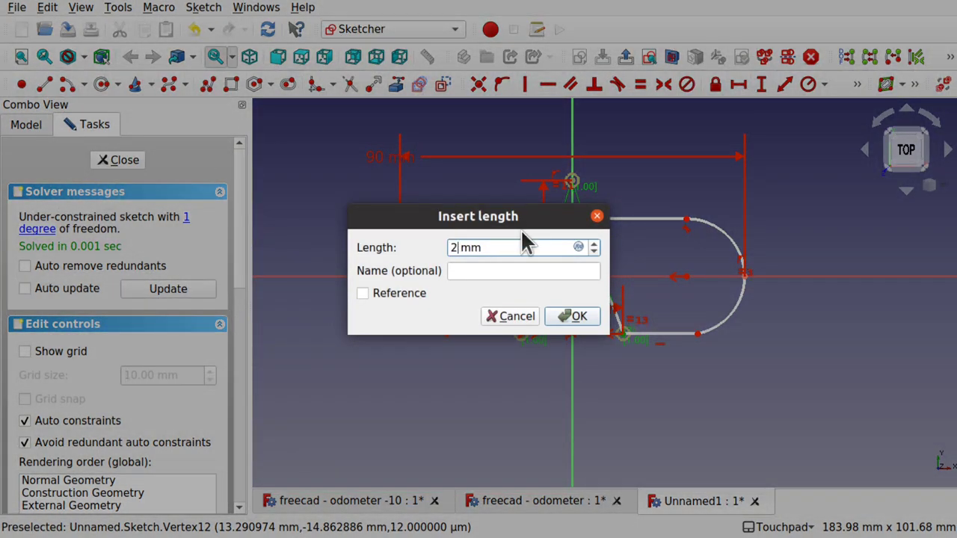
{"action": "key", "text": "Return"}
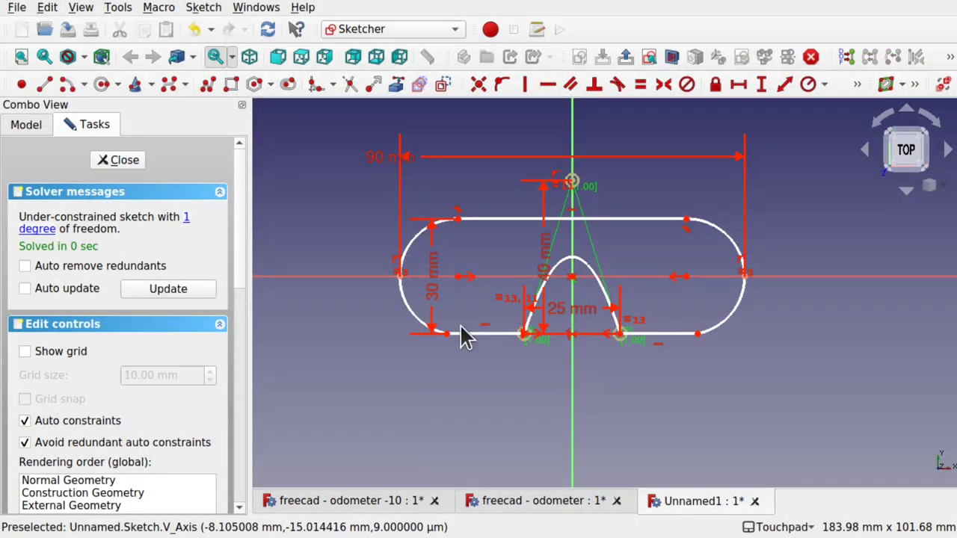
{"action": "left_click", "coordinate": [121, 160]}
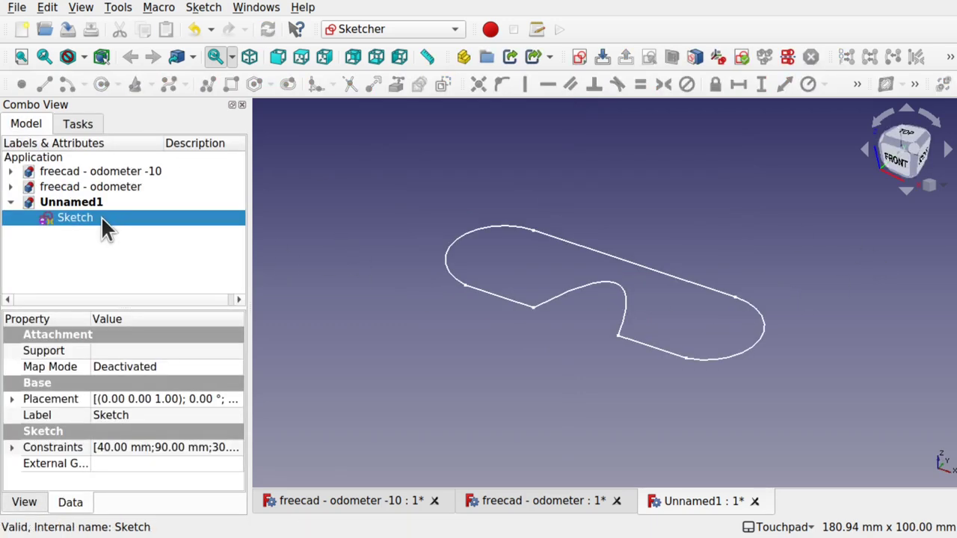
Duplicate the finished outline sketch and hide the original, leaving the copy selected
{"action": "left_click", "coordinate": [47, 7]}
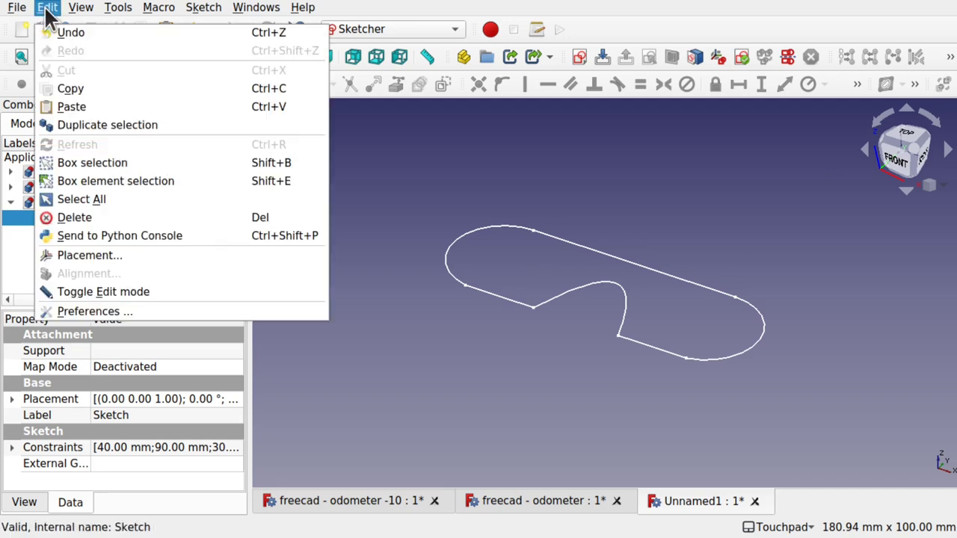
{"action": "left_click", "coordinate": [96, 124]}
{"action": "left_click", "coordinate": [83, 234]}
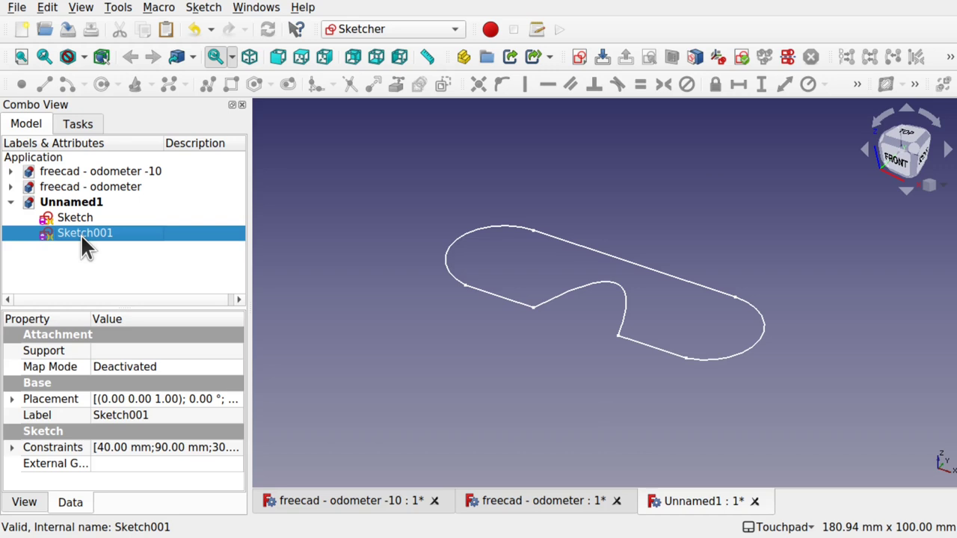
{"action": "left_click", "coordinate": [61, 214]}
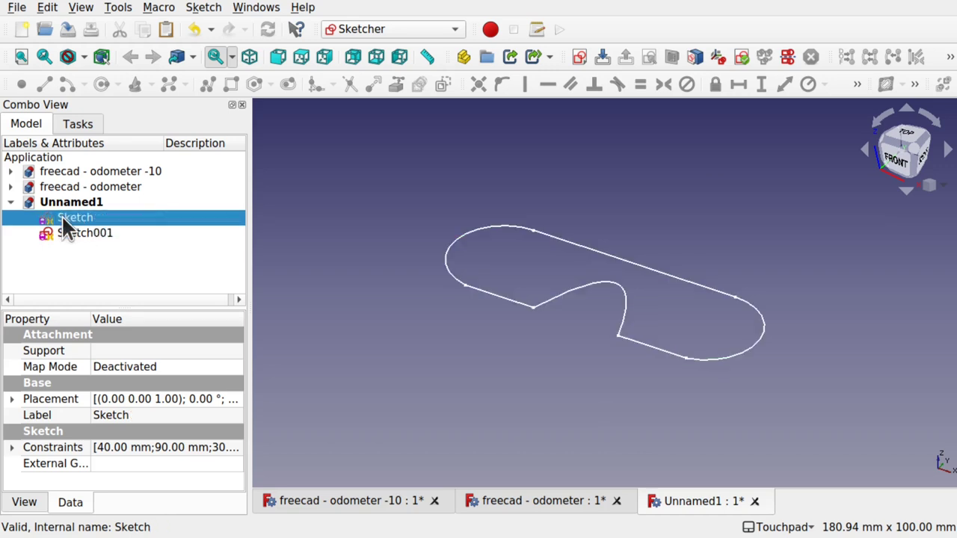
{"action": "left_click", "coordinate": [93, 232]}
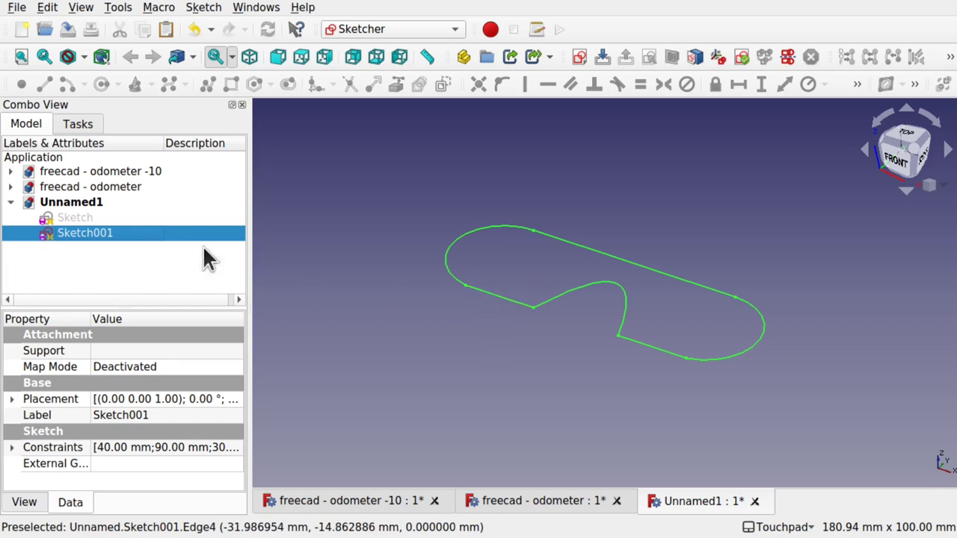
Open the duplicate sketch for editing and set its overall width to 80 mm
{"action": "double_click", "coordinate": [122, 234]}
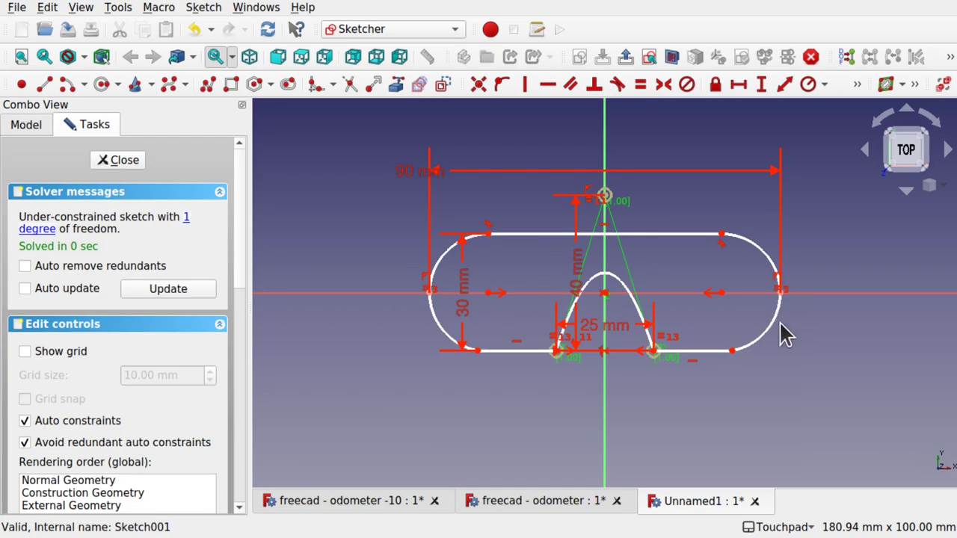
{"action": "double_click", "coordinate": [421, 182]}
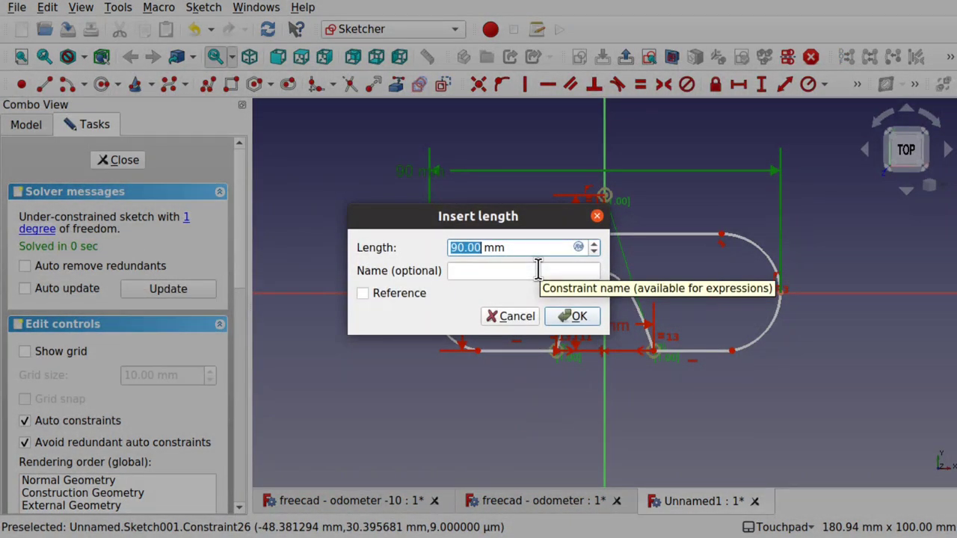
{"action": "type", "text": "80"}
{"action": "key", "text": "Return"}
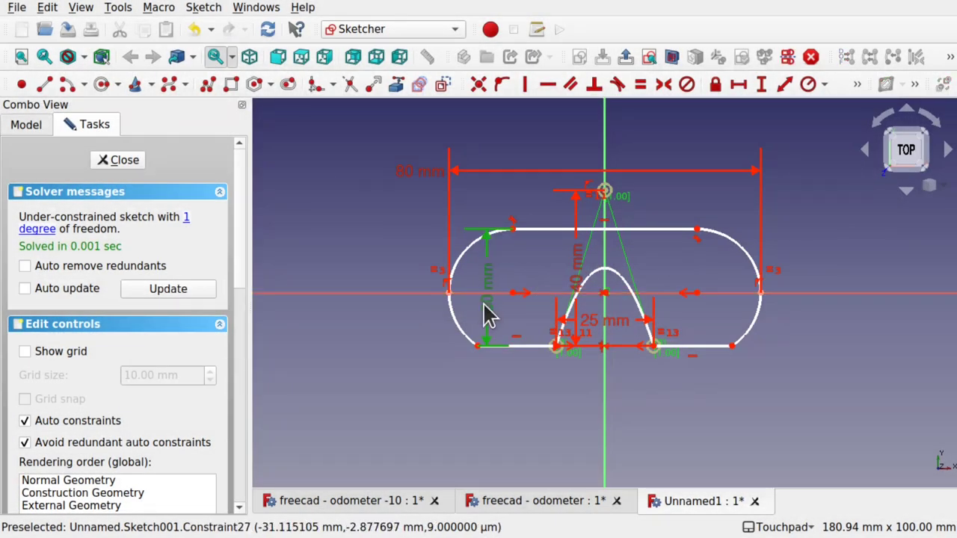
Set the duplicate outline's height to 20 mm
{"action": "double_click", "coordinate": [484, 312]}
{"action": "type", "text": "20"}
{"action": "key", "text": "Return"}
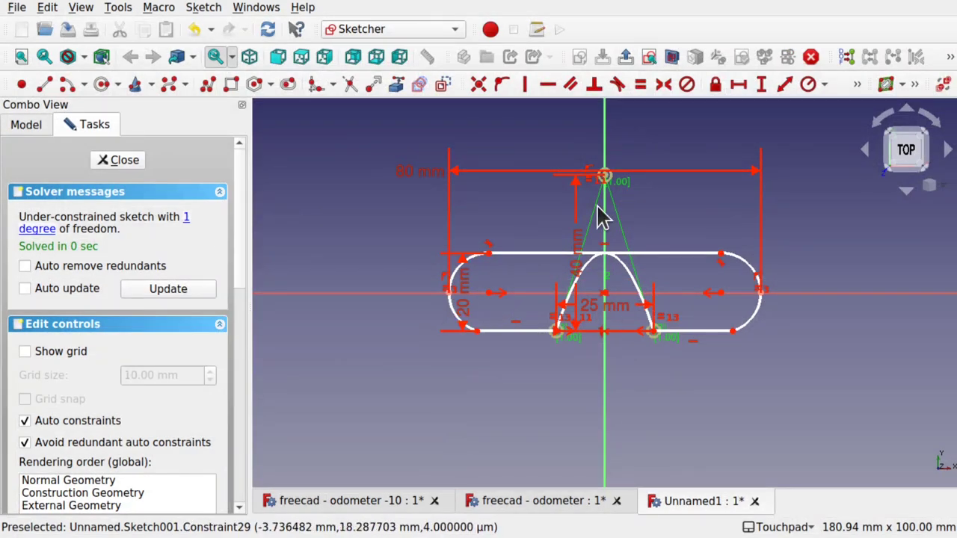
Set the height of the duplicate notch's top control point to 20 mm
{"action": "double_click", "coordinate": [581, 270]}
{"action": "type", "text": "2"}
{"action": "key", "text": "Return"}
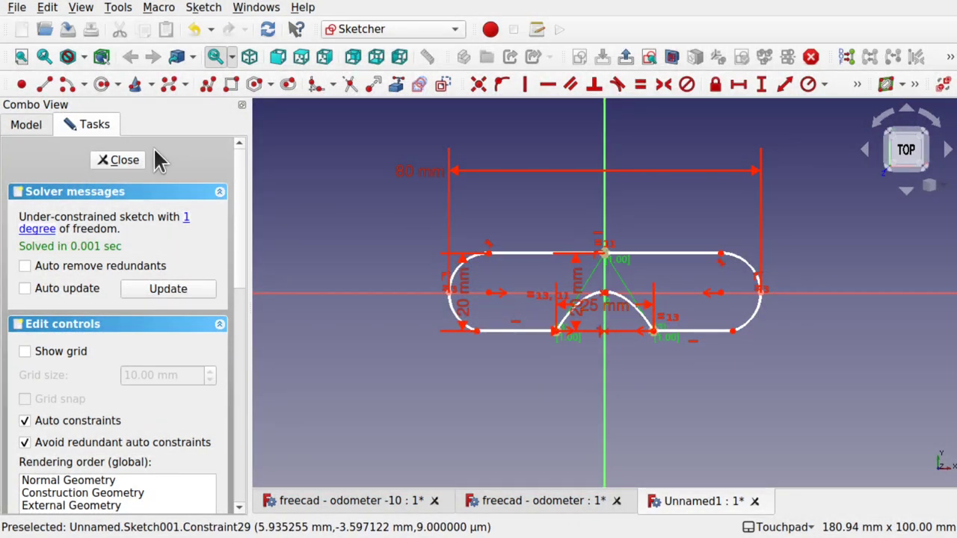
Close the duplicate sketch and show the original sketch again to compare both outlines
{"action": "left_click", "coordinate": [126, 165]}
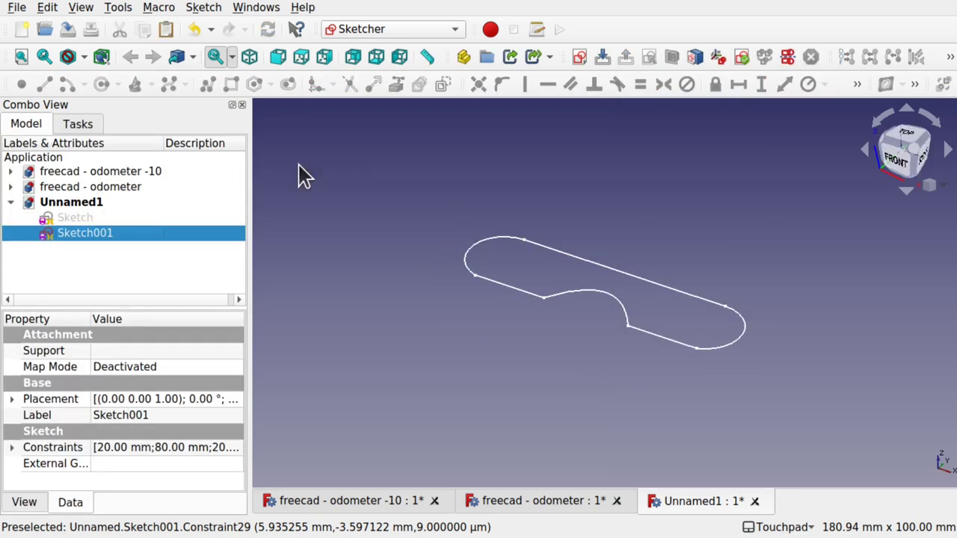
{"action": "left_click", "coordinate": [99, 221]}
{"action": "key", "text": "space"}
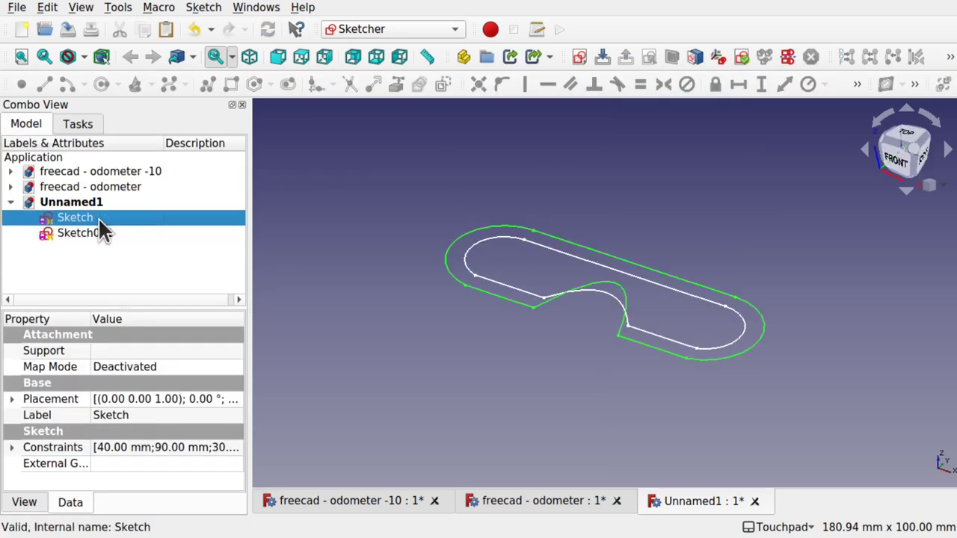
{"action": "left_click_drag", "start_coordinate": [630, 274], "coordinate": [613, 348], "text": "alt"}
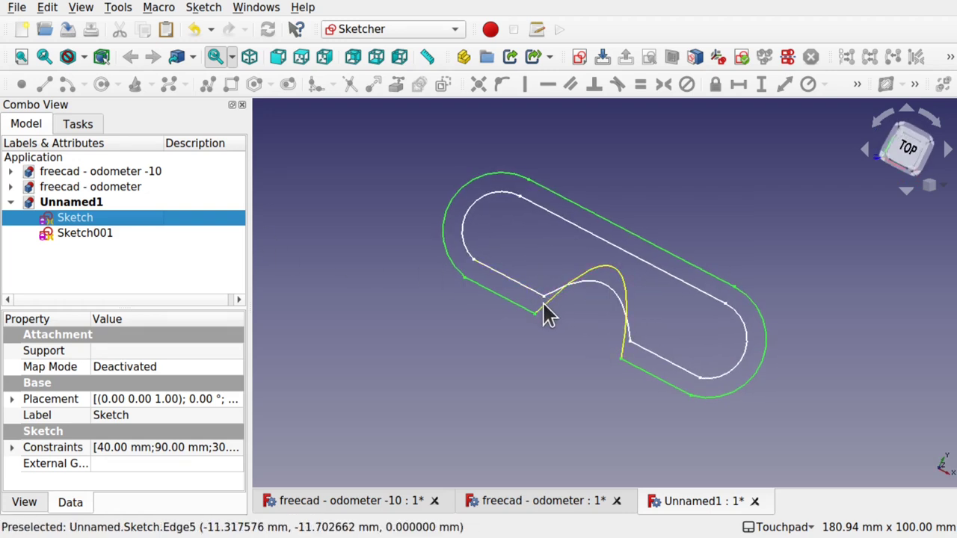
Reopen the duplicate sketch for editing and set the notch's base width to 35 mm
{"action": "double_click", "coordinate": [86, 234]}
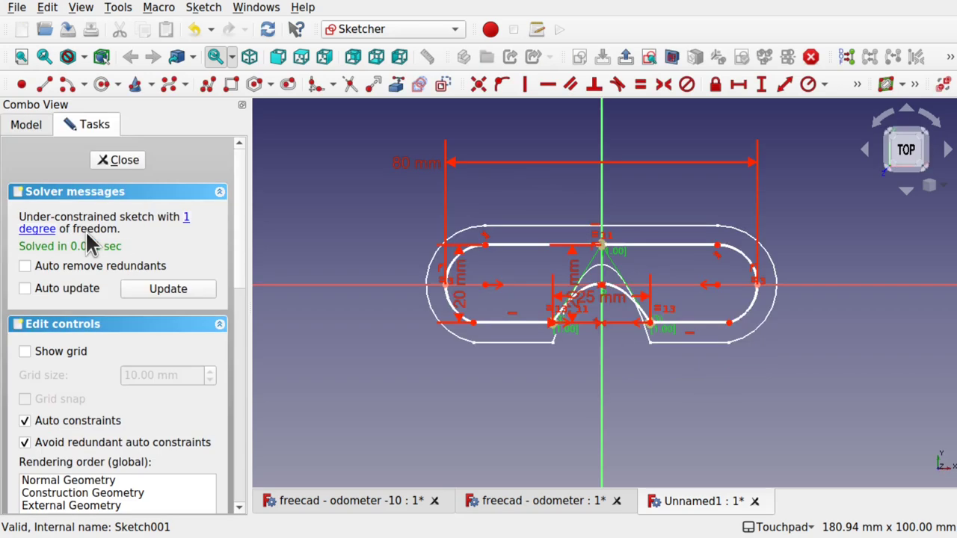
{"action": "double_click", "coordinate": [613, 302]}
{"action": "type", "text": "35"}
{"action": "key", "text": "Return"}
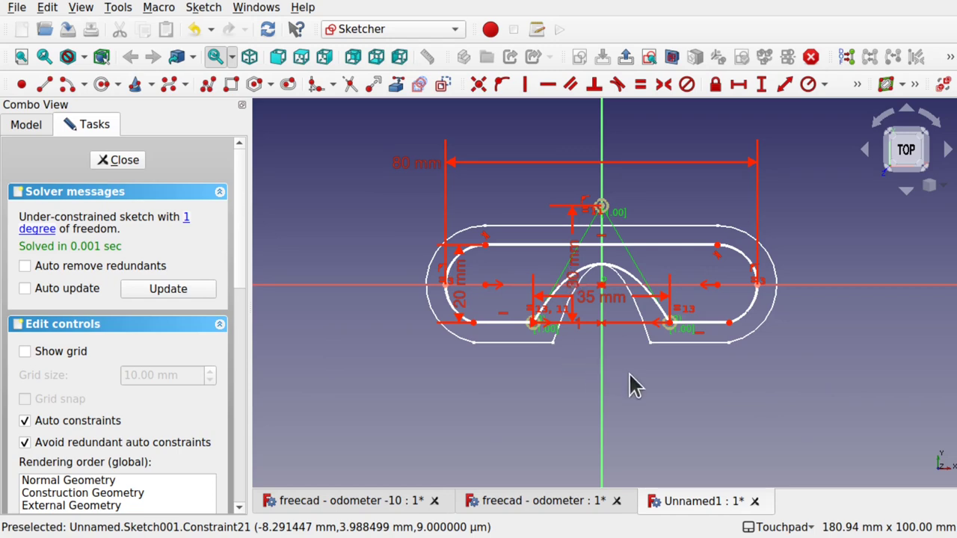
Set the height of the duplicate notch's top control point to 35 mm
{"action": "double_click", "coordinate": [576, 270]}
{"action": "type", "text": "30"}
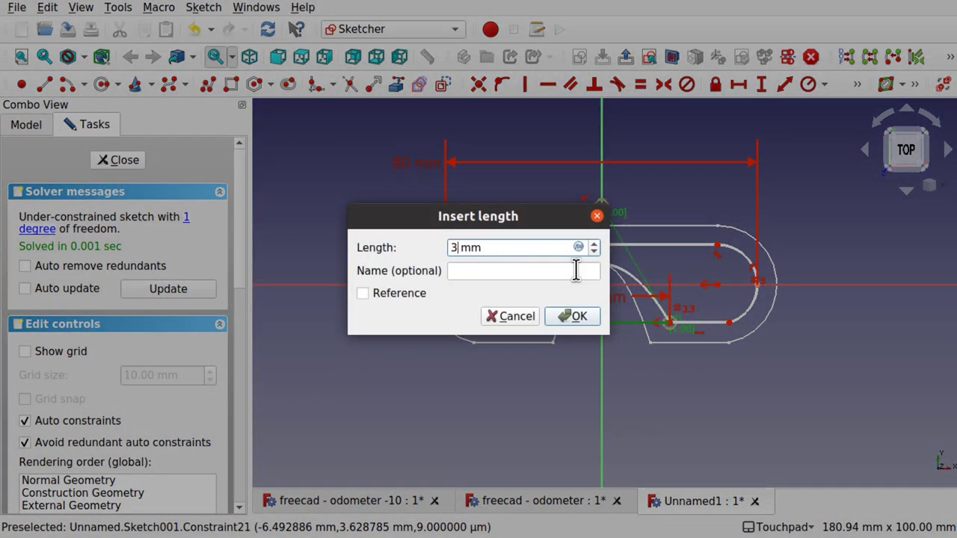
{"action": "key", "text": "Return"}
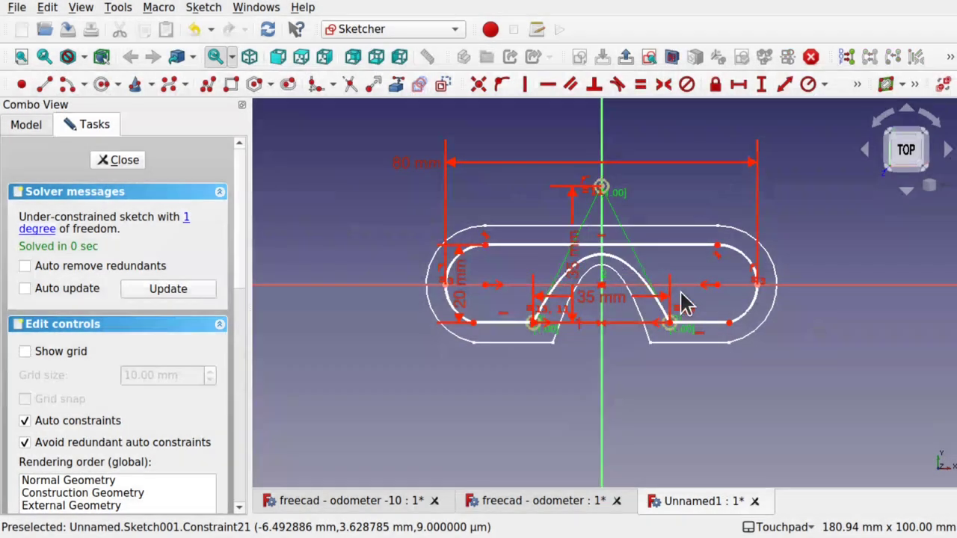
Set the base width of the duplicate's notch to 30 mm and close the sketch
{"action": "left_click", "coordinate": [609, 306]}
{"action": "double_click", "coordinate": [608, 299]}
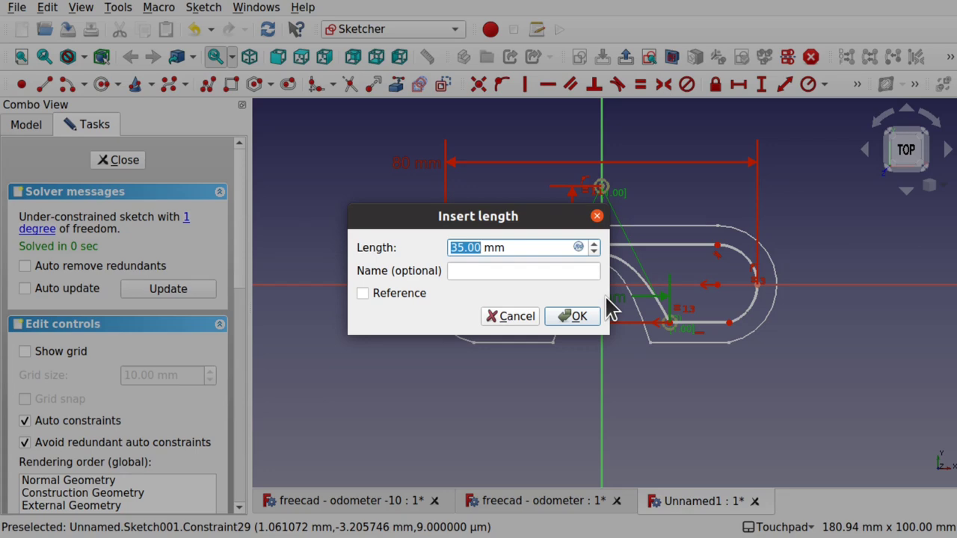
{"action": "type", "text": "30"}
{"action": "key", "text": "Return"}
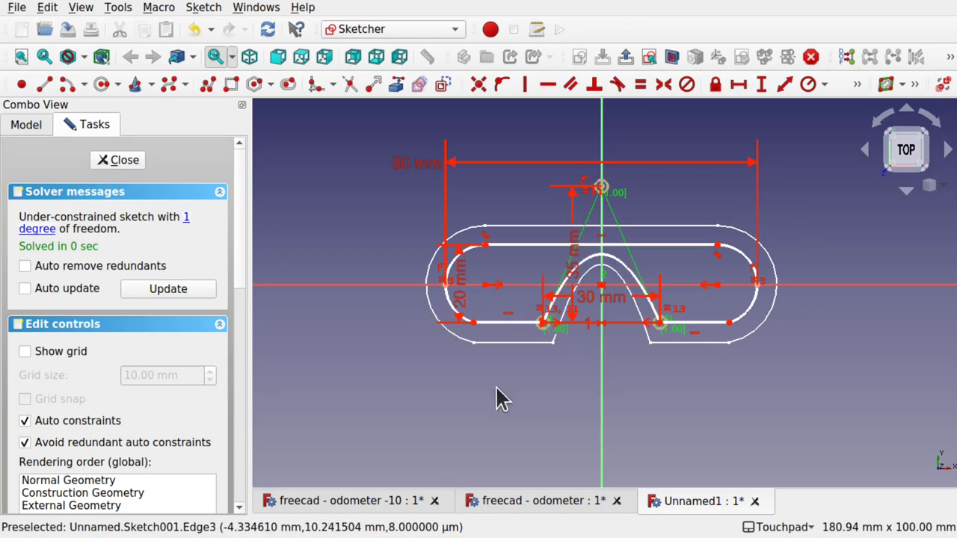
{"action": "left_click", "coordinate": [128, 163]}
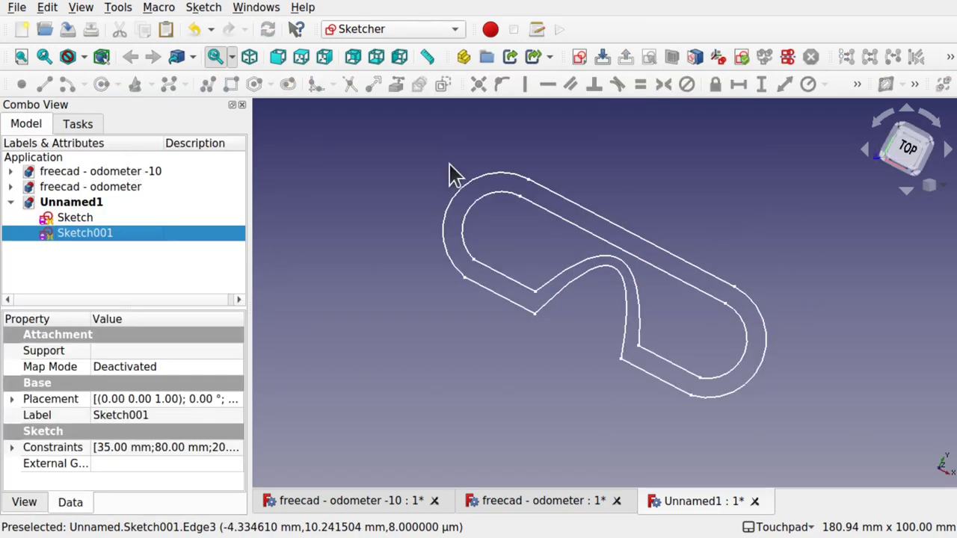
Compare the outer and inner outlines by highlighting each sketch and hiding and reshowing the original one
{"action": "left_click", "coordinate": [67, 217]}
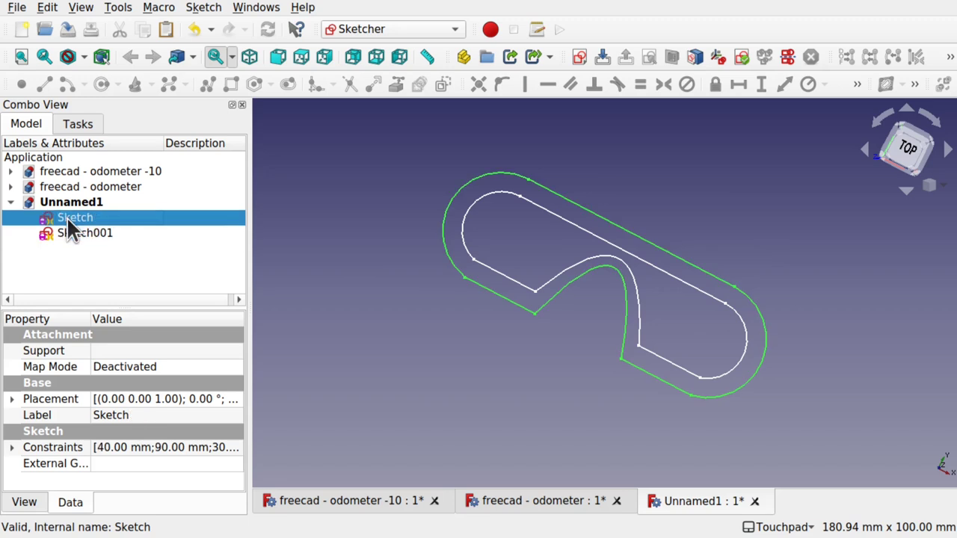
{"action": "left_click", "coordinate": [83, 235]}
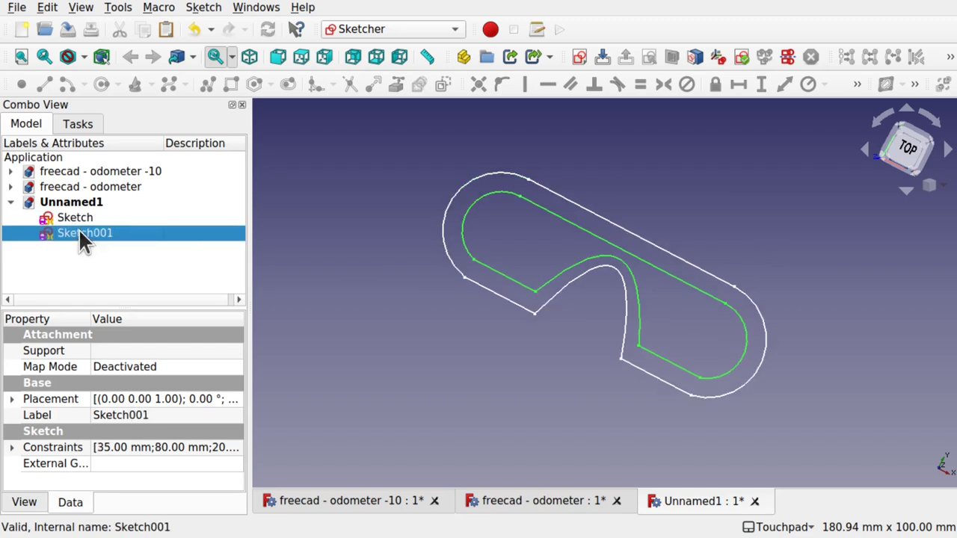
{"action": "left_click", "coordinate": [114, 250]}
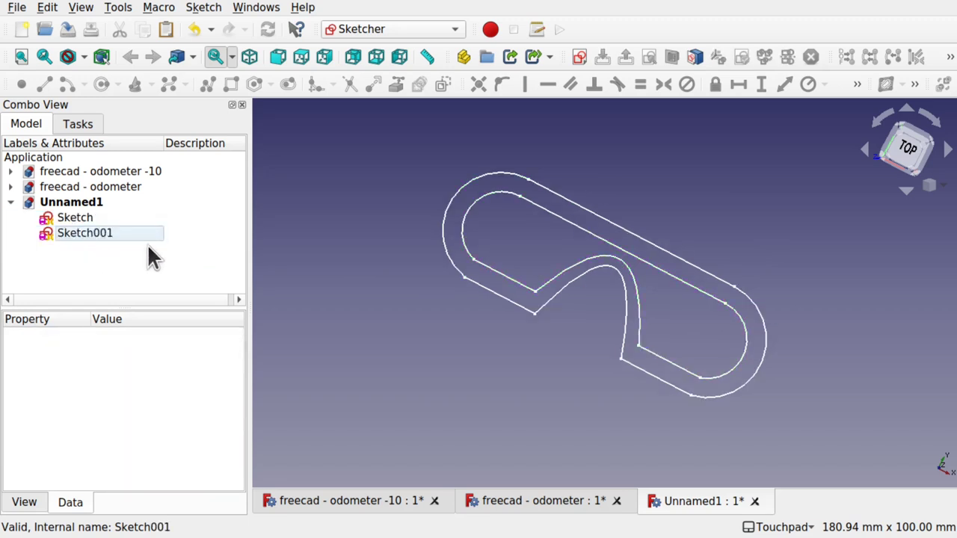
{"action": "left_click", "coordinate": [69, 215]}
{"action": "key", "text": "space"}
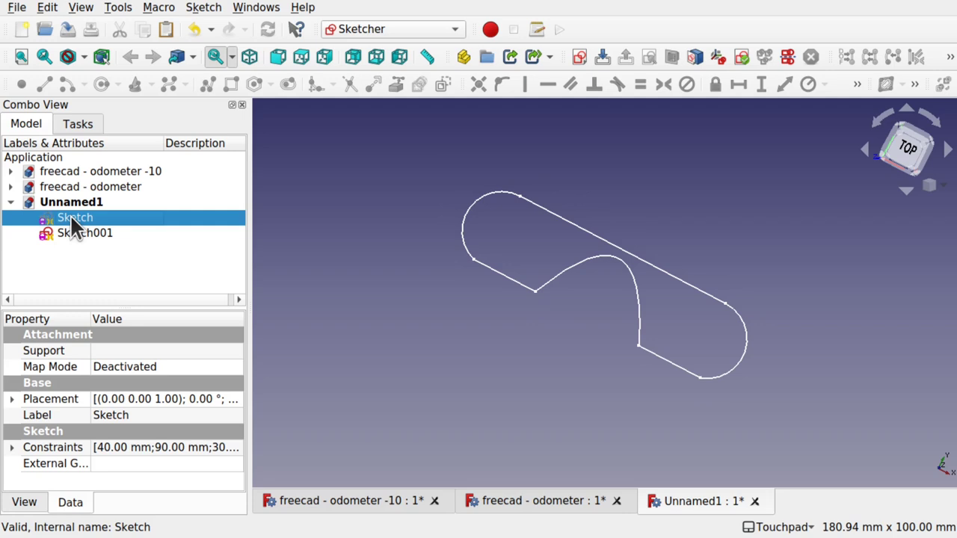
{"action": "key", "text": "space"}
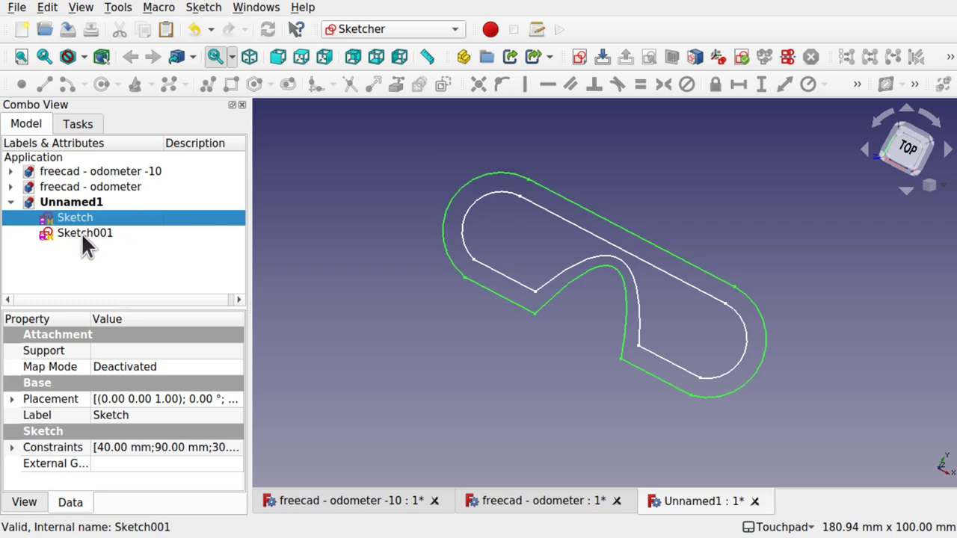
Merge the original outer outline sketch and the smaller duplicate into one new sketch and select the merged sketch
{"action": "left_click", "coordinate": [81, 232], "text": "ctrl"}
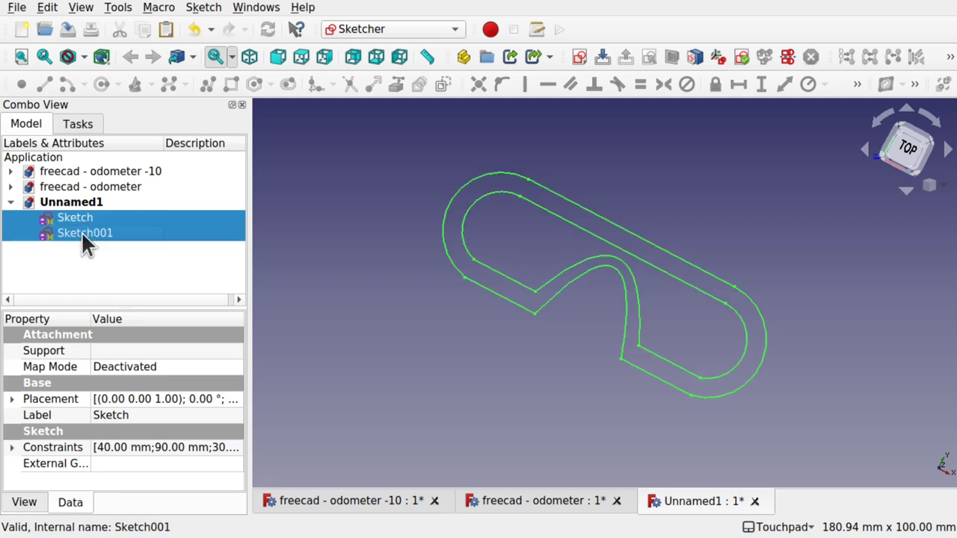
{"action": "left_click", "coordinate": [204, 7]}
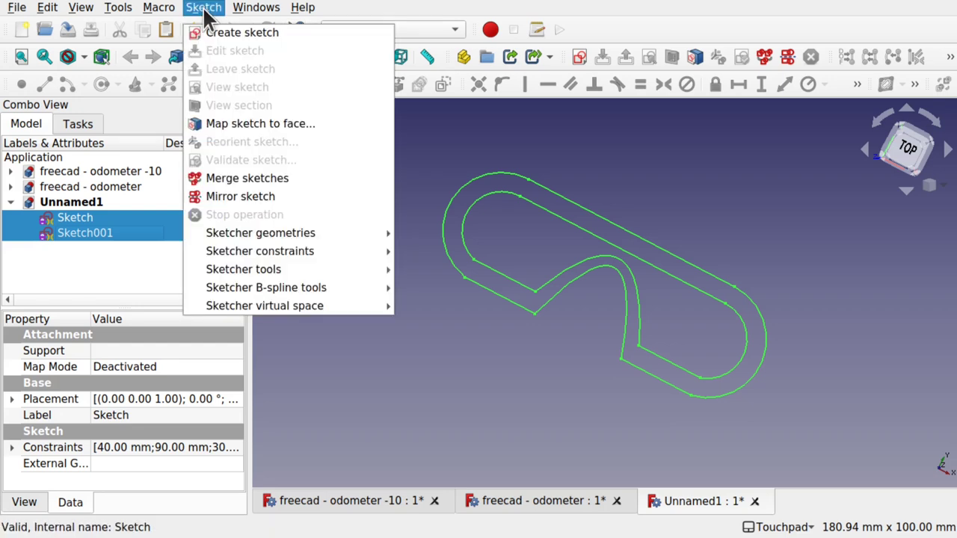
{"action": "left_click", "coordinate": [275, 179]}
{"action": "left_click", "coordinate": [93, 254]}
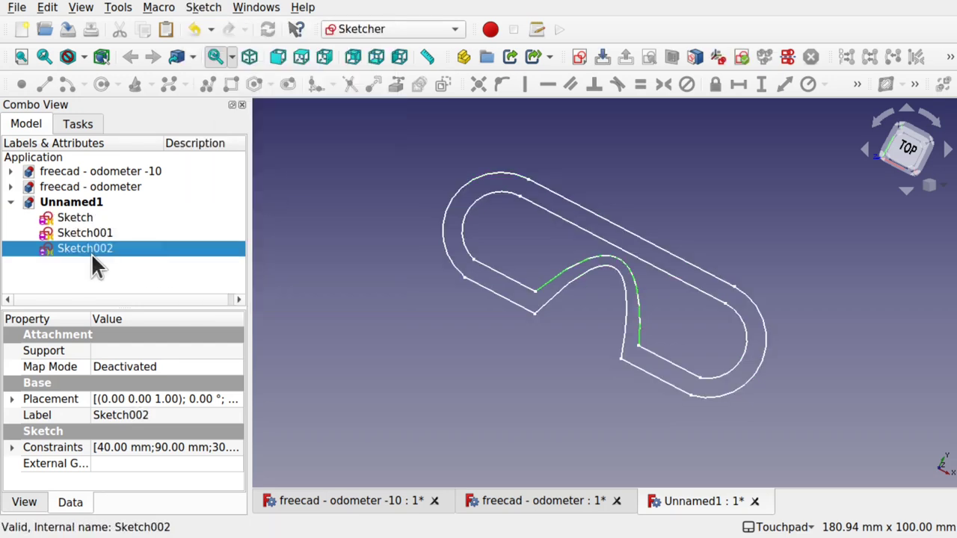
Open the merged sketch, inspect its outer and inner upper edges from a tilted and a top view, and close it
{"action": "double_click", "coordinate": [74, 247]}
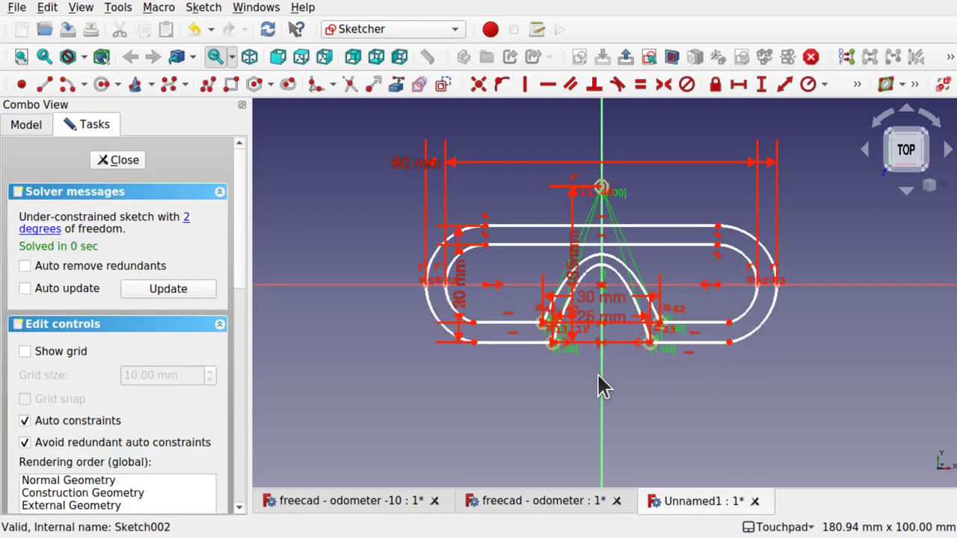
{"action": "mouse_move", "coordinate": [638, 365]}
{"action": "left_mouse_down", "text": "alt"}
{"action": "mouse_move", "coordinate": [658, 269]}
{"action": "mouse_move", "coordinate": [619, 314]}
{"action": "left_mouse_up", "text": "alt"}
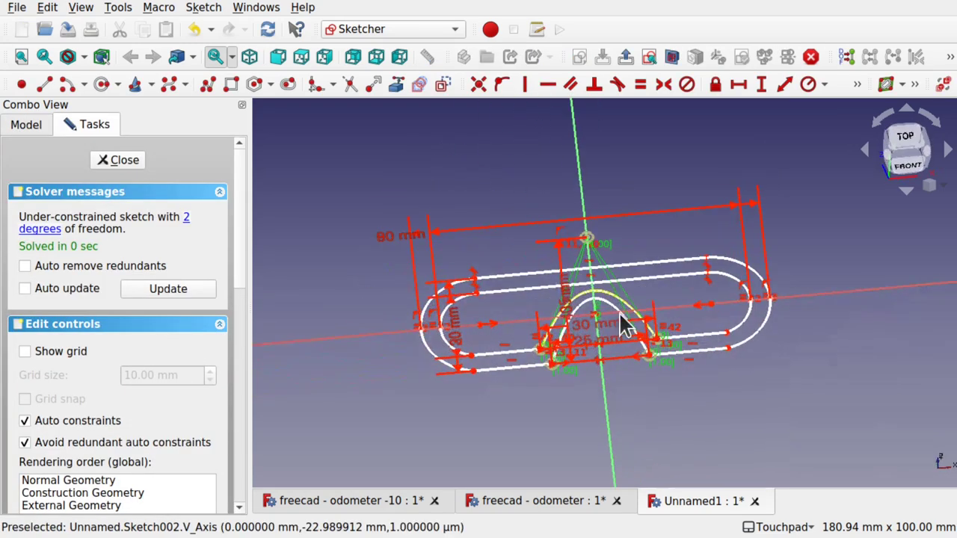
{"action": "left_click", "coordinate": [662, 278]}
{"action": "left_click", "coordinate": [654, 271]}
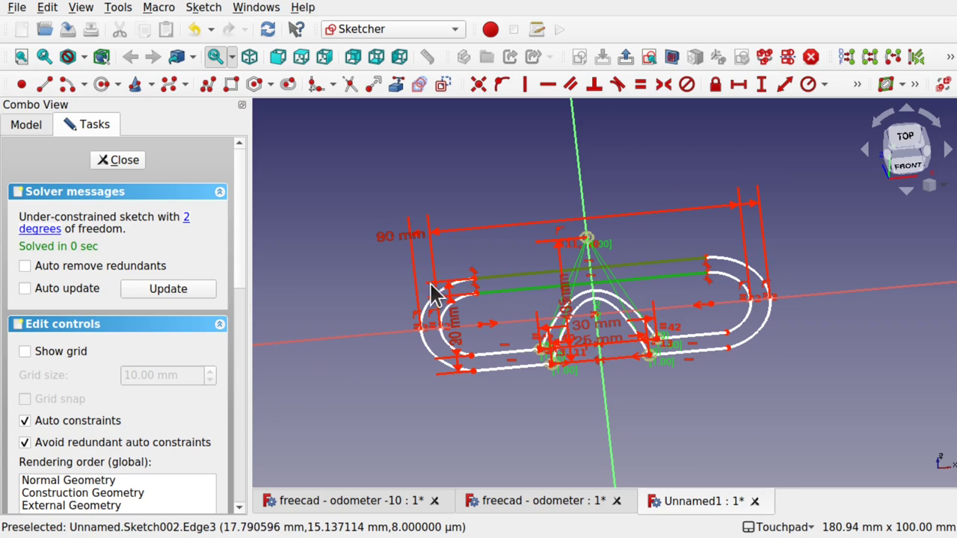
{"action": "key", "text": "2"}
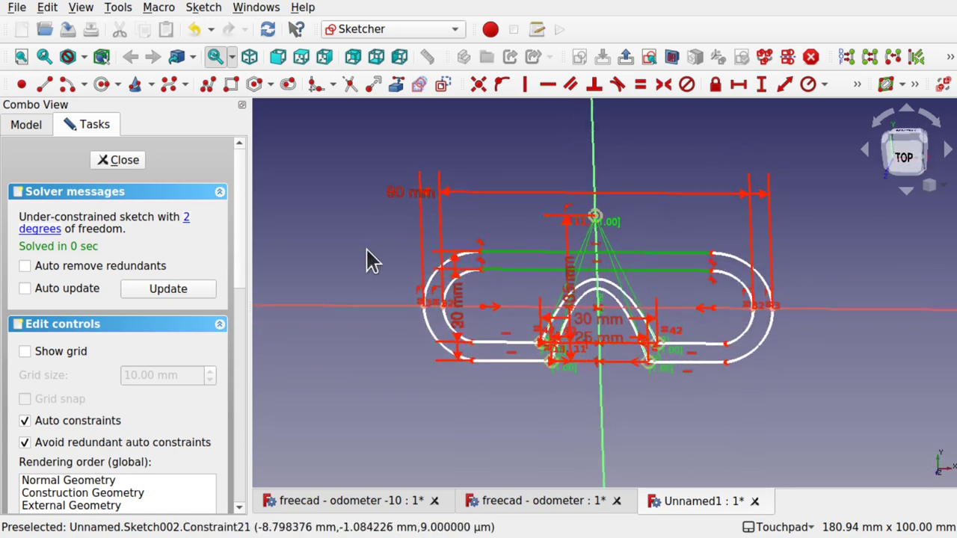
{"action": "left_click", "coordinate": [117, 161]}
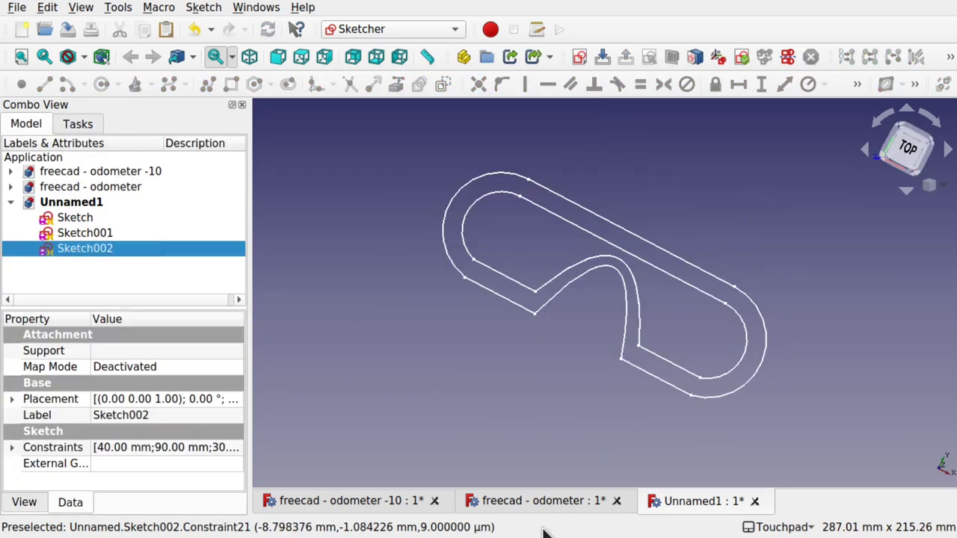
View the finished housing in freecad - odometer -10 and list the Body's sketches in the freecad - odometer document
{"action": "left_click", "coordinate": [361, 507]}
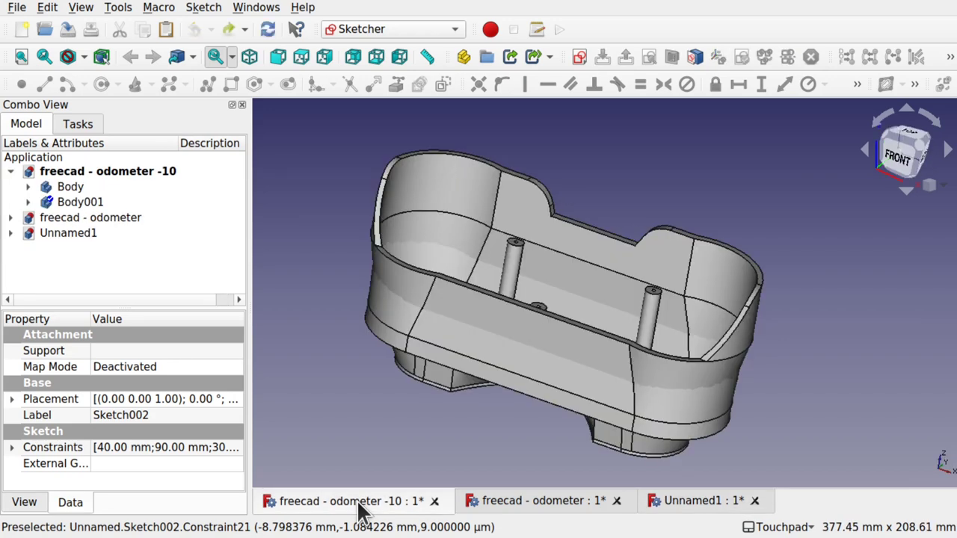
{"action": "left_click", "coordinate": [548, 506]}
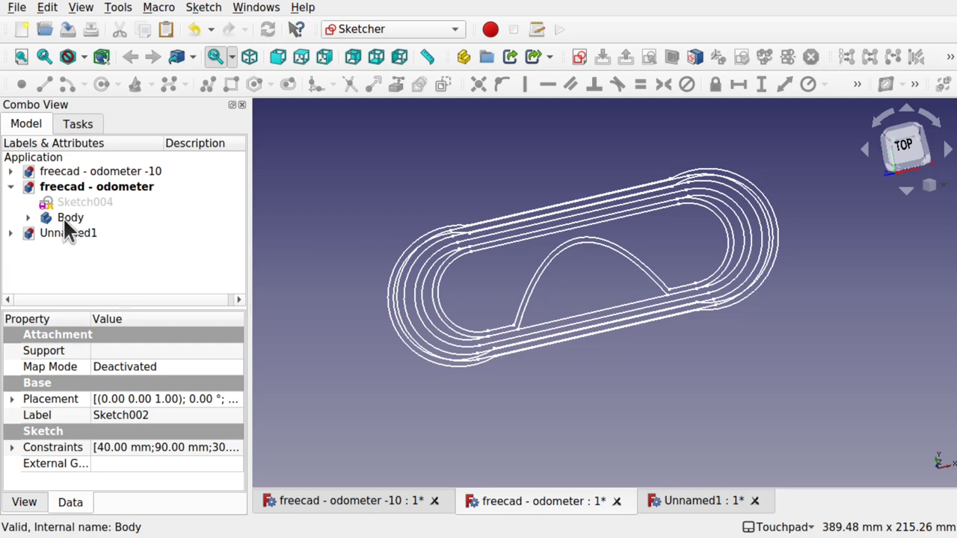
{"action": "left_click", "coordinate": [11, 234]}
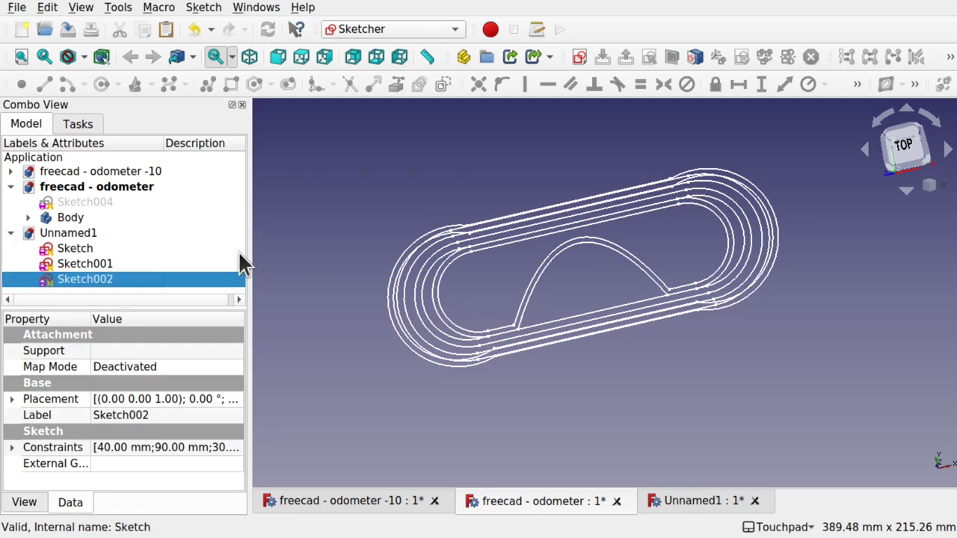
{"action": "left_click", "coordinate": [12, 234]}
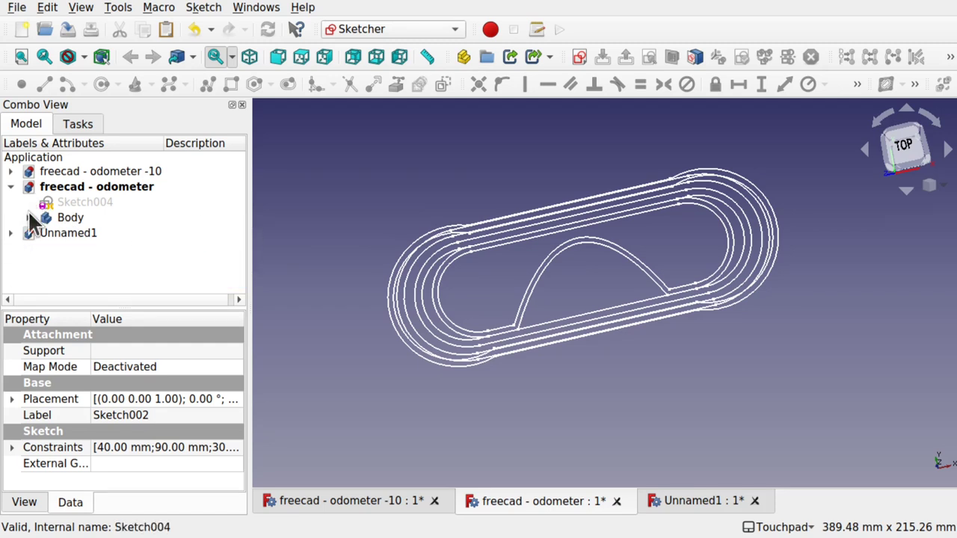
{"action": "left_click", "coordinate": [29, 218]}
{"action": "scroll", "coordinate": [240, 260], "scroll_direction": "down", "scroll_amount": 2}
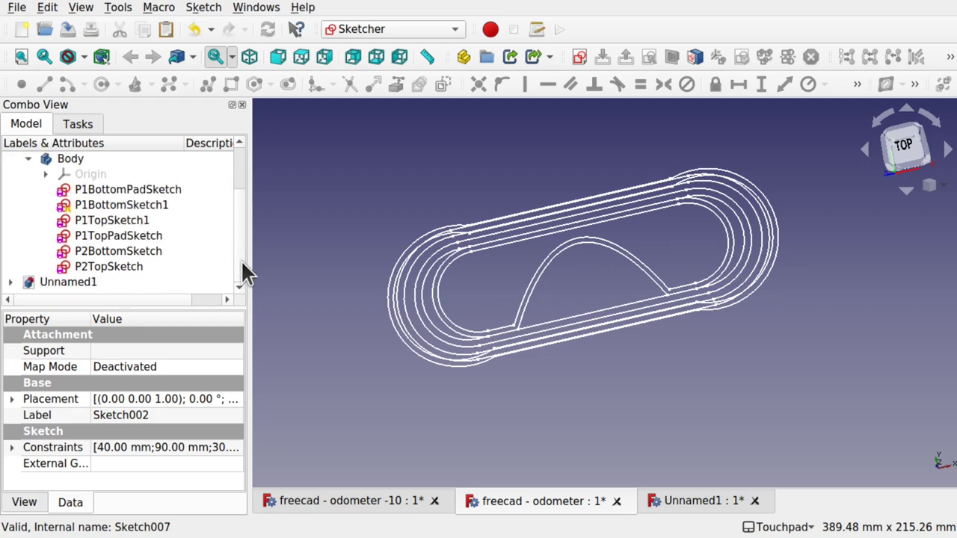
Isolate P1BottomPadSketch by hiding the sketches from P1BottomSketch1 through P2TopSketch, and highlight its outline
{"action": "left_click", "coordinate": [127, 192]}
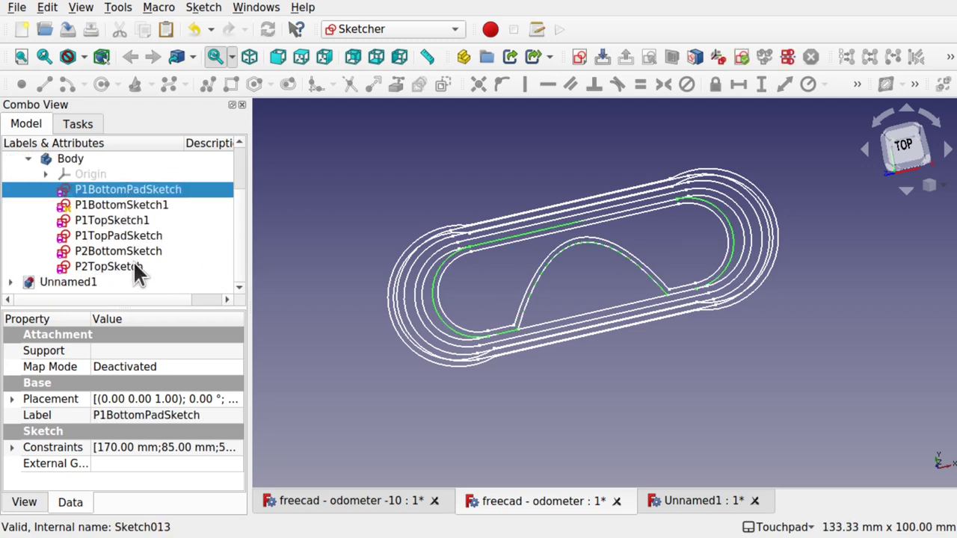
{"action": "left_click", "coordinate": [135, 266]}
{"action": "left_click", "coordinate": [124, 202], "text": "shift"}
{"action": "key", "text": "space"}
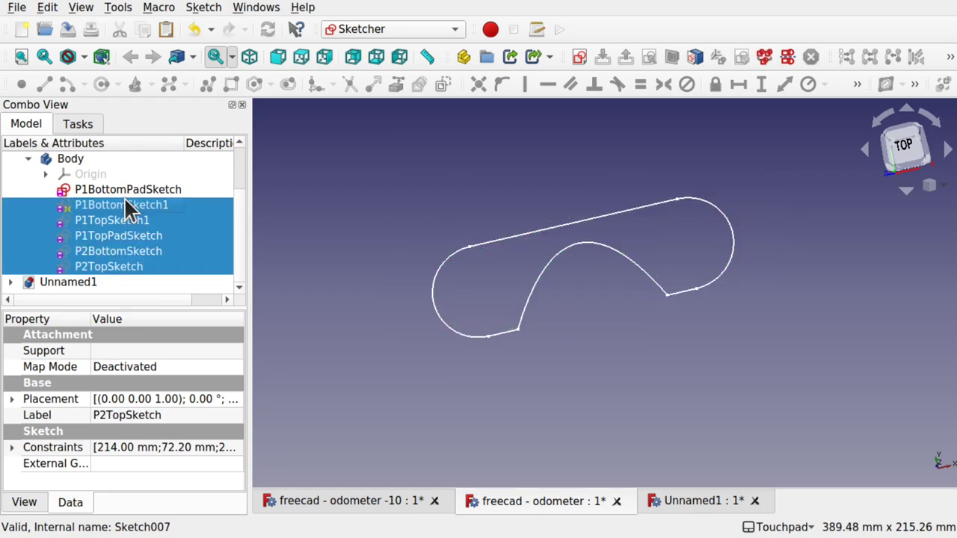
{"action": "left_click", "coordinate": [122, 189]}
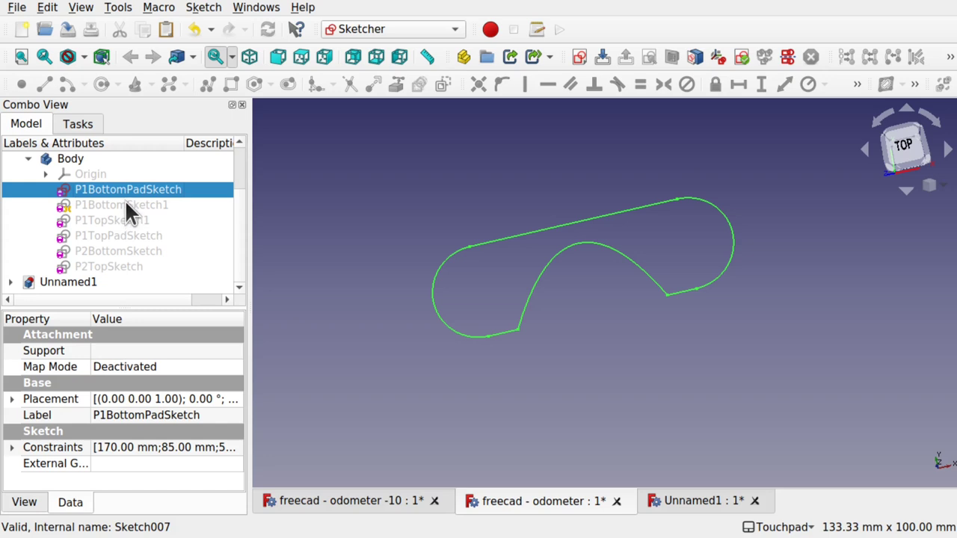
Show P1BottomSketch1 to compare it with P1BottomPadSketch, highlight each in turn, and hide P1BottomSketch1 again
{"action": "left_click", "coordinate": [125, 202]}
{"action": "key", "text": "space"}
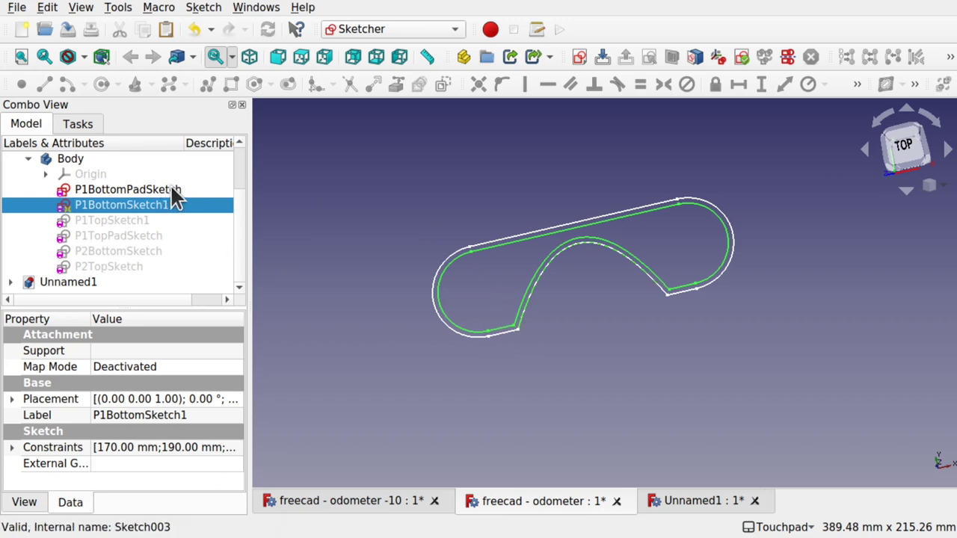
{"action": "left_click", "coordinate": [161, 192]}
{"action": "left_click", "coordinate": [153, 203]}
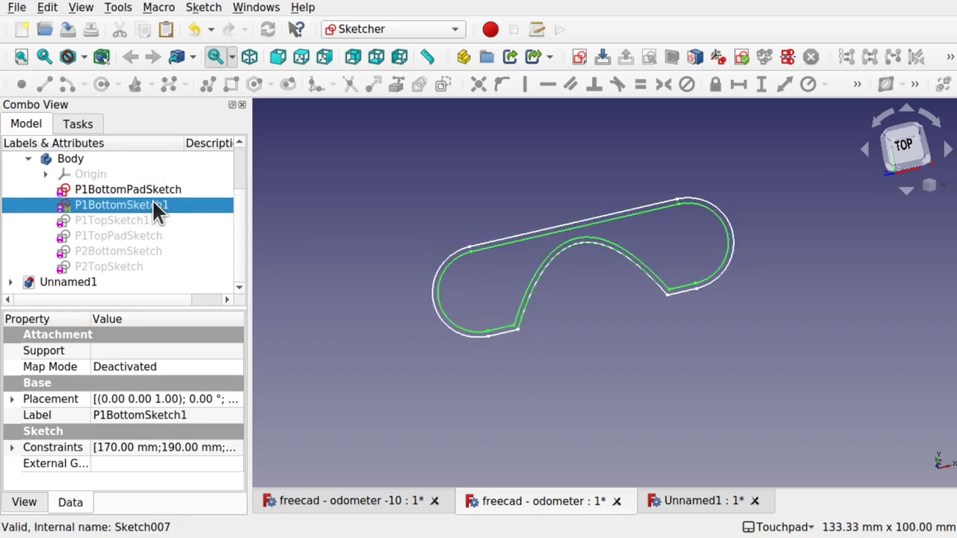
{"action": "key", "text": "space"}
Display P1TopSketch1 in place of P1BottomPadSketch, open it to examine its dimensions, and close it
{"action": "left_click", "coordinate": [131, 192]}
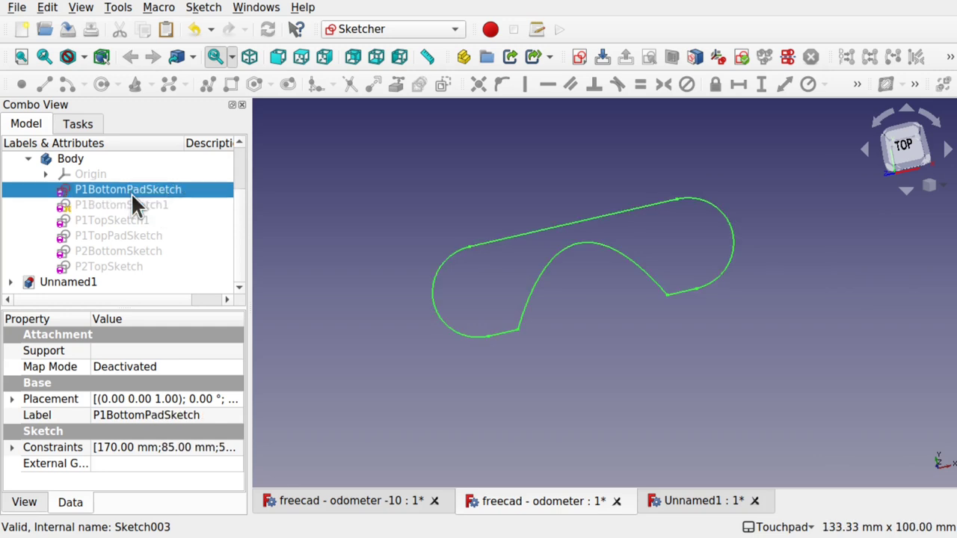
{"action": "key", "text": "space"}
{"action": "left_click", "coordinate": [131, 223]}
{"action": "key", "text": "space"}
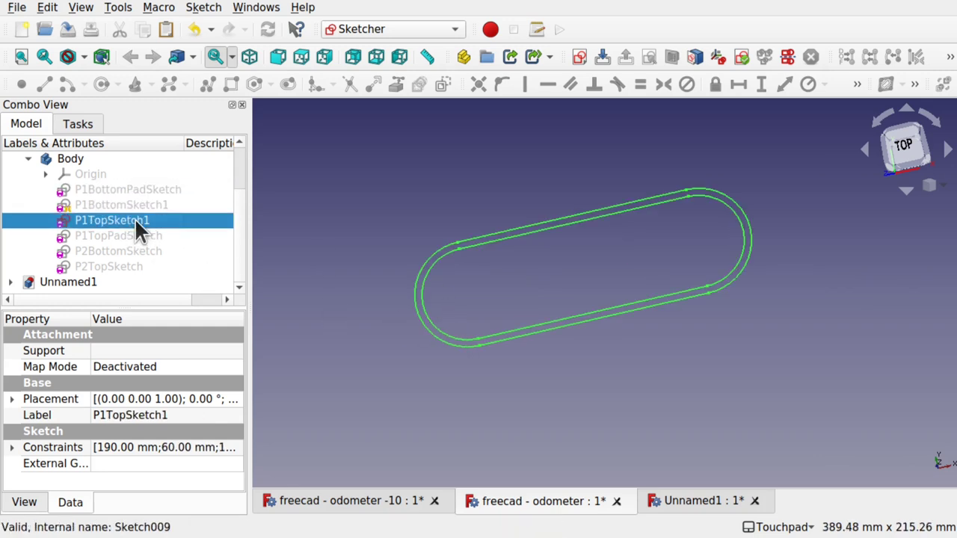
{"action": "double_click", "coordinate": [112, 220]}
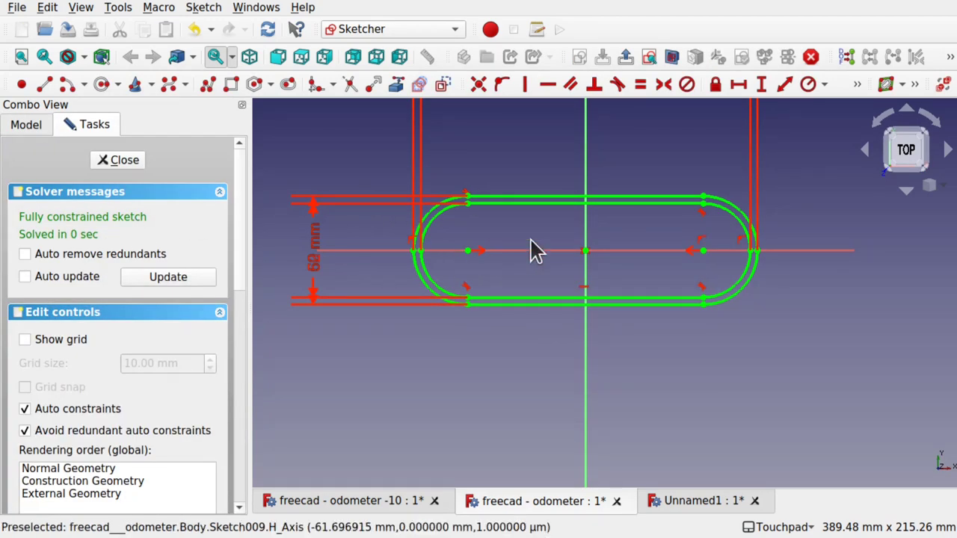
{"action": "scroll", "coordinate": [530, 251], "scroll_direction": "down", "scroll_amount": 3}
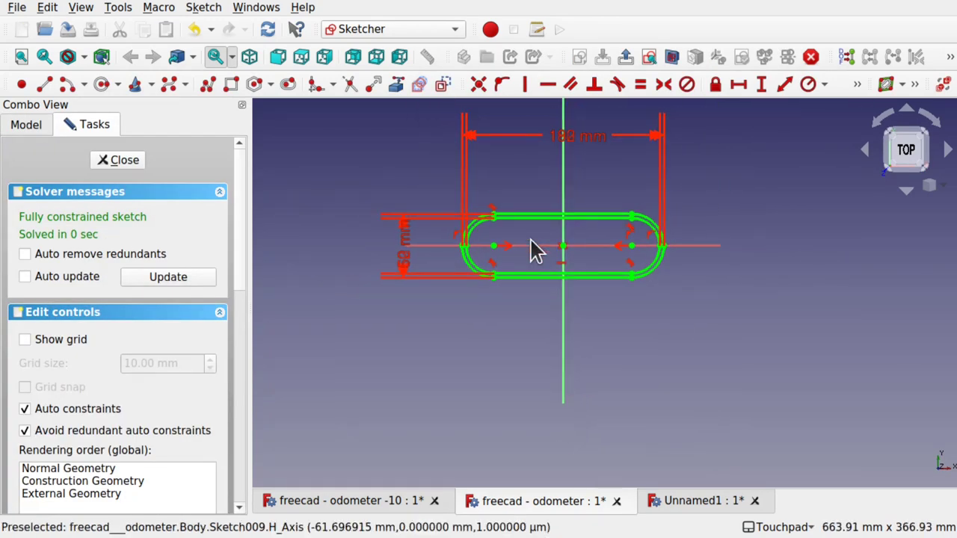
{"action": "left_click", "coordinate": [121, 160]}
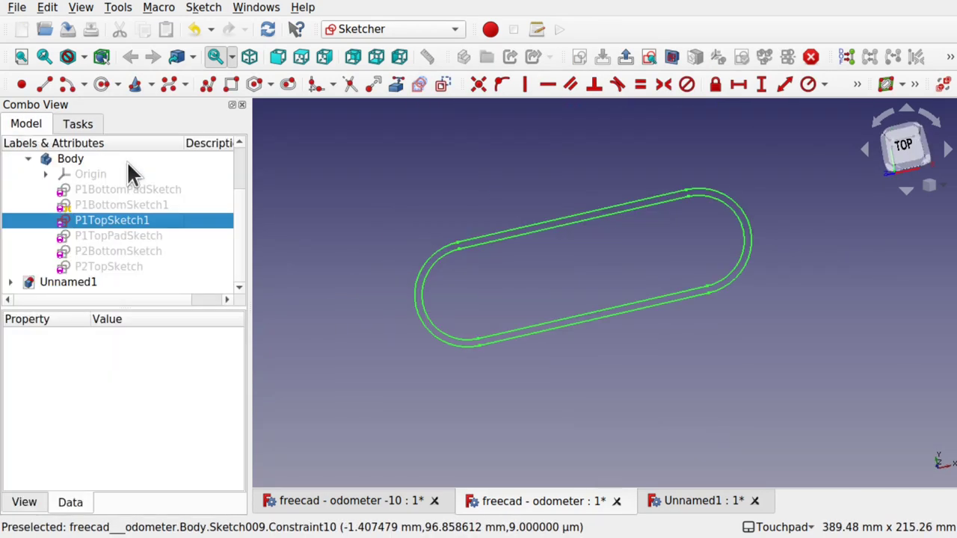
Compare P1TopPadSketch with P1TopSketch1, view the pad outline on its own, and hide both sketches
{"action": "left_click", "coordinate": [117, 235]}
{"action": "key", "text": "space"}
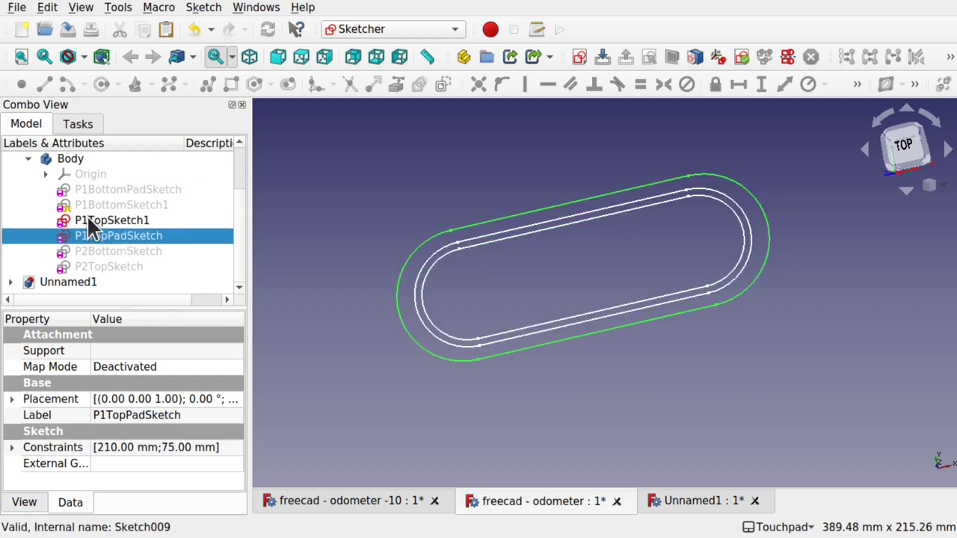
{"action": "left_click", "coordinate": [112, 220]}
{"action": "key", "text": "space"}
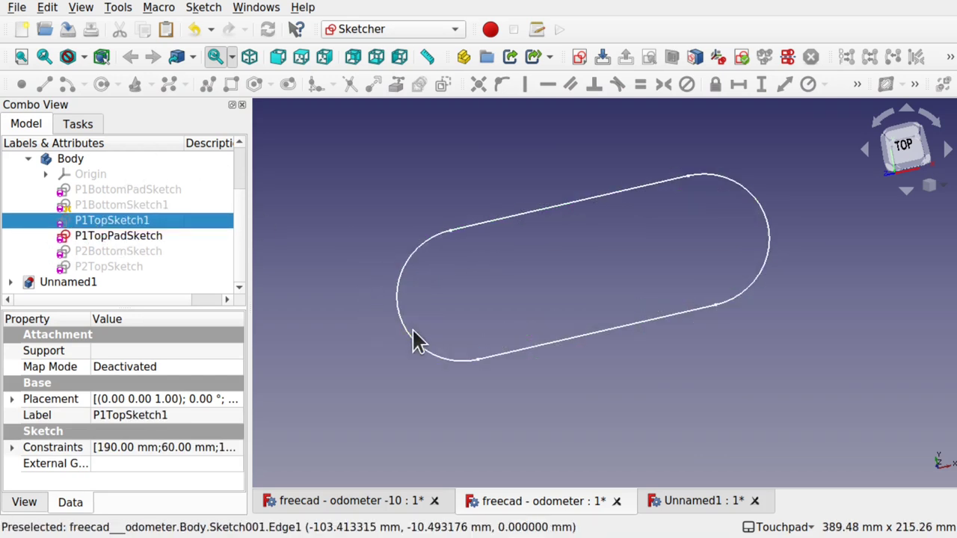
{"action": "left_click", "coordinate": [109, 237]}
{"action": "key", "text": "space"}
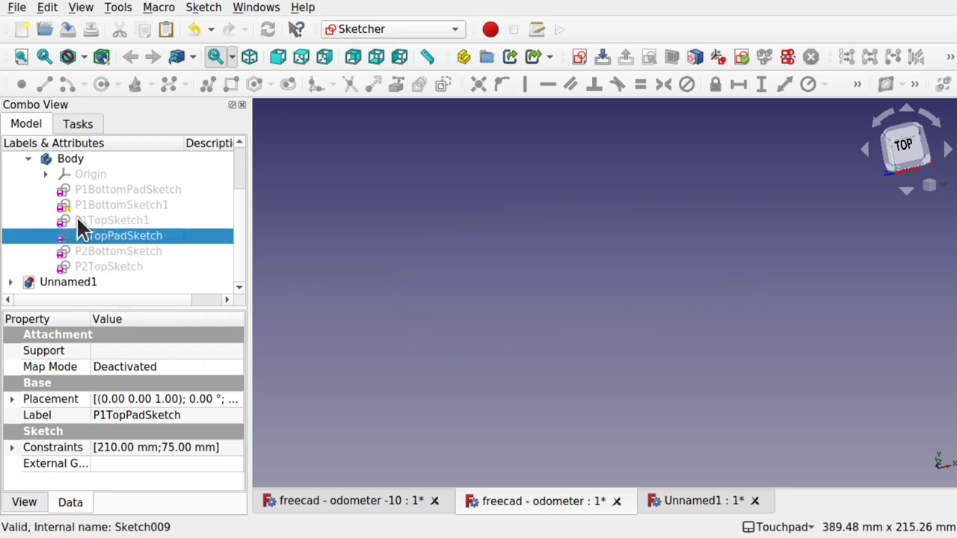
Show P2BottomSketch, replace it with P2TopSketch, and examine the top outline from a tilted view
{"action": "left_click", "coordinate": [112, 252]}
{"action": "key", "text": "space"}
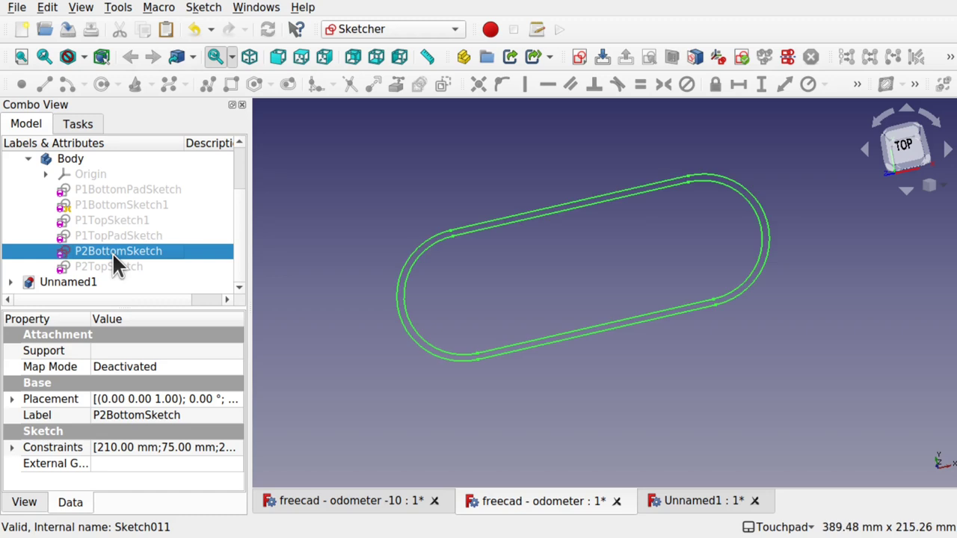
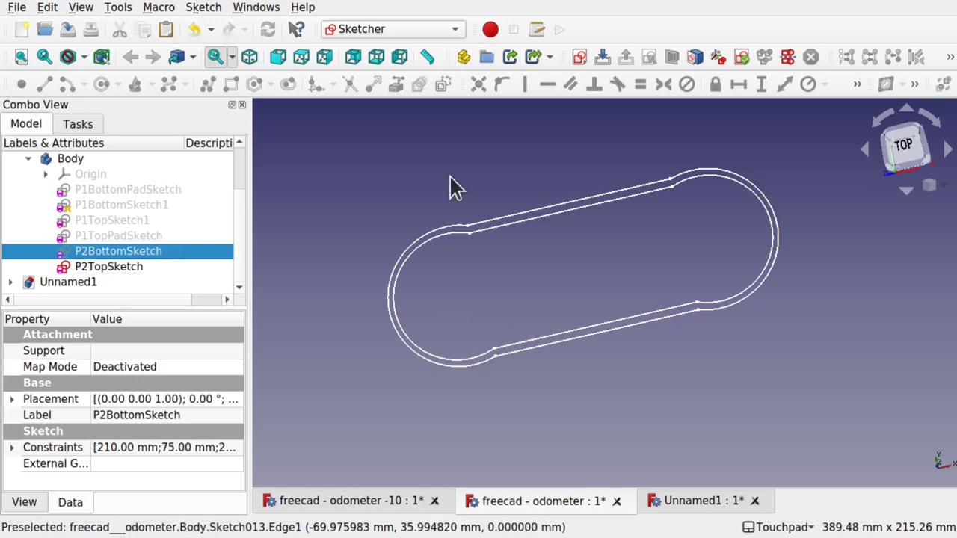
{"action": "mouse_move", "coordinate": [473, 306]}
{"action": "left_mouse_down", "text": "shift"}
{"action": "mouse_move", "coordinate": [628, 212]}
{"action": "mouse_move", "coordinate": [509, 261]}
{"action": "mouse_move", "coordinate": [534, 262]}
{"action": "mouse_move", "coordinate": [527, 263]}
{"action": "left_mouse_up", "text": "shift"}
Open the freecad - odometer -3 document and view its stacked sketches from the front
{"action": "left_click", "coordinate": [16, 9]}
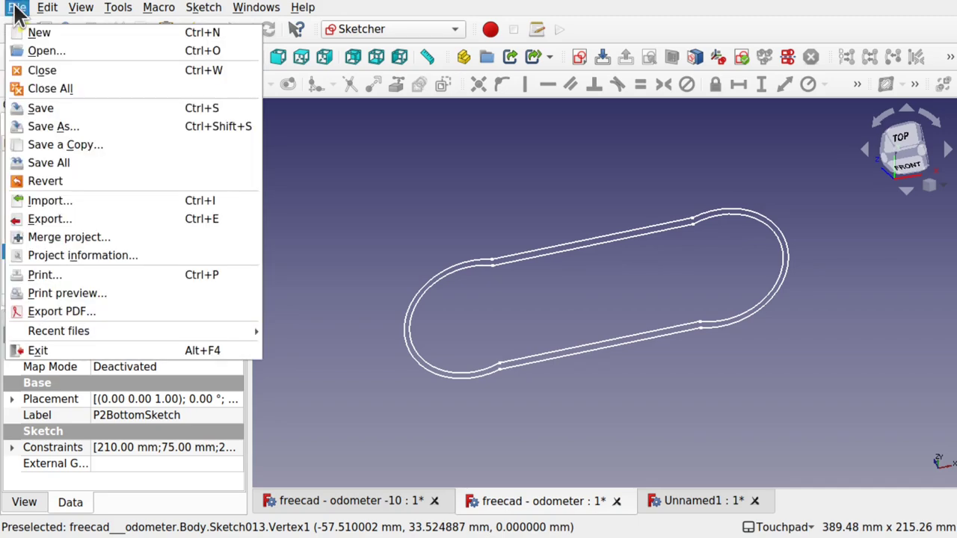
{"action": "left_click", "coordinate": [41, 50]}
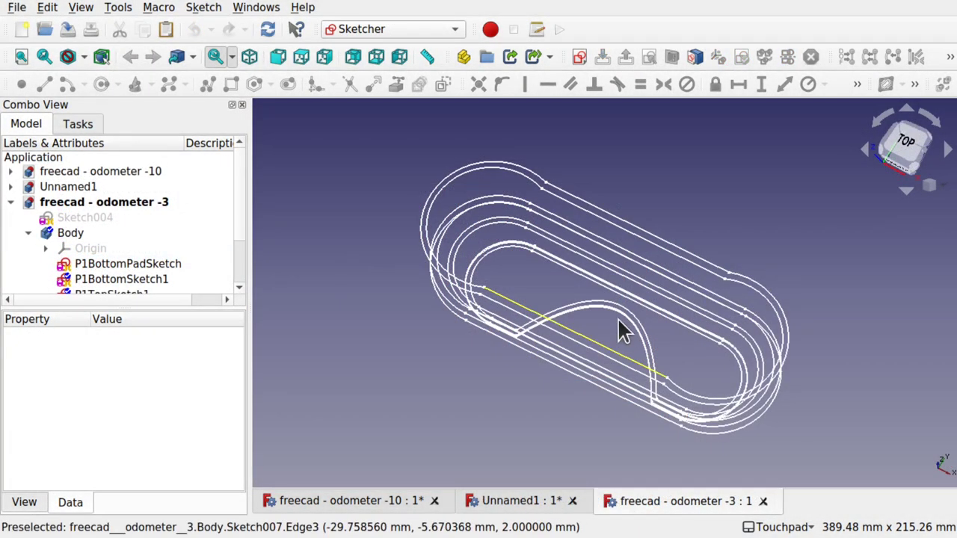
{"action": "middle_click_drag", "start_coordinate": [619, 326], "coordinate": [627, 247]}
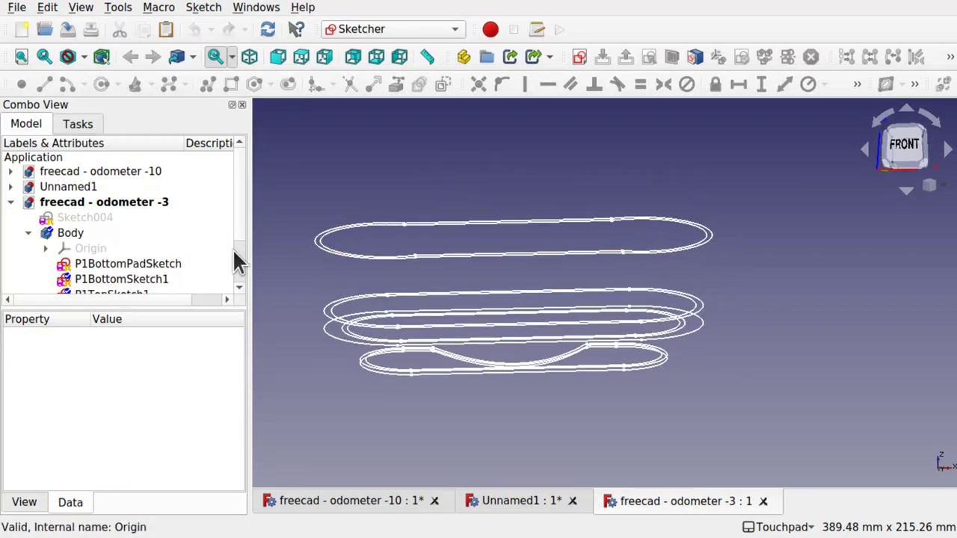
Highlight and hide P1BottomPadSketch in the Body and examine the vertical spacing of the stacked sketches from several angles
{"action": "scroll", "coordinate": [239, 258], "scroll_direction": "down", "scroll_amount": 2}
{"action": "left_click", "coordinate": [143, 206]}
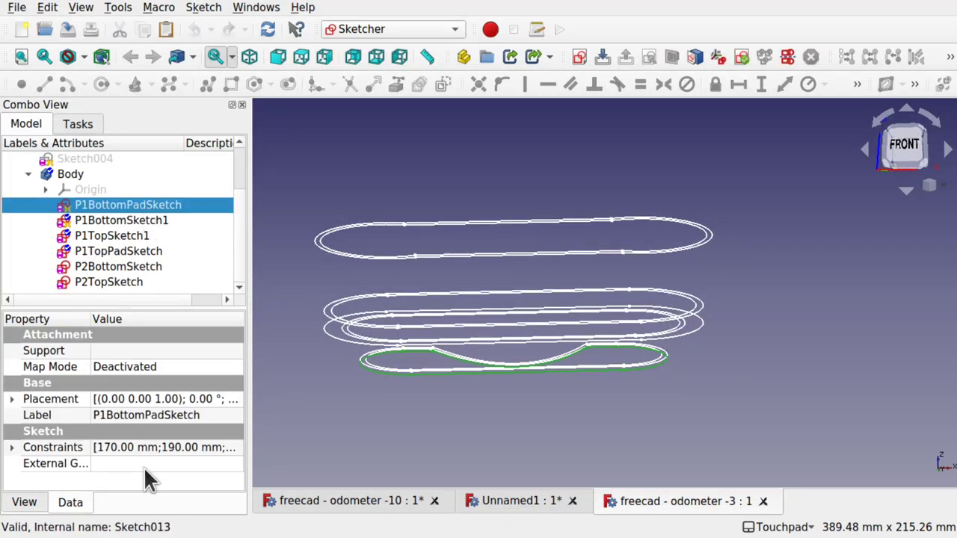
{"action": "middle_click_drag", "start_coordinate": [433, 216], "coordinate": [525, 252]}
{"action": "middle_click_drag", "start_coordinate": [508, 292], "coordinate": [462, 253]}
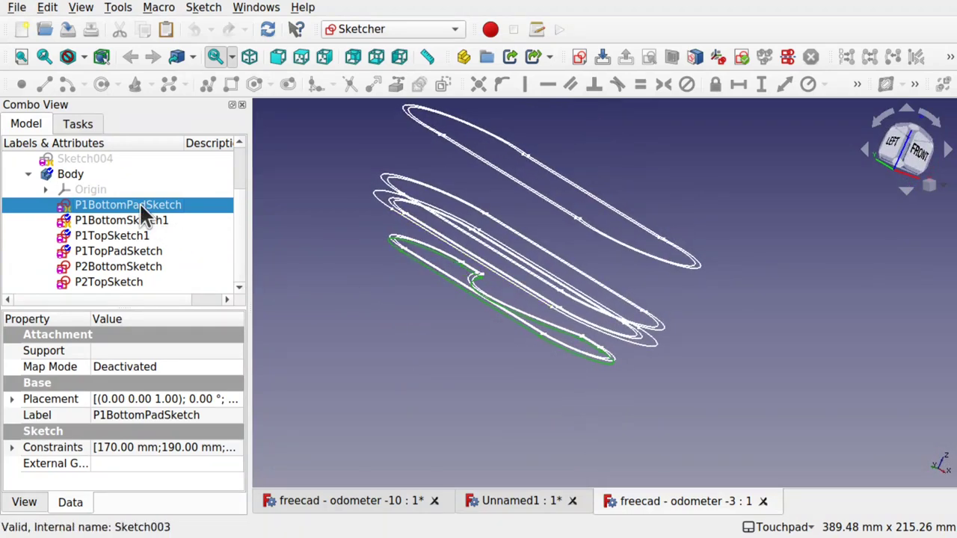
{"action": "middle_click_drag", "start_coordinate": [532, 359], "coordinate": [556, 377]}
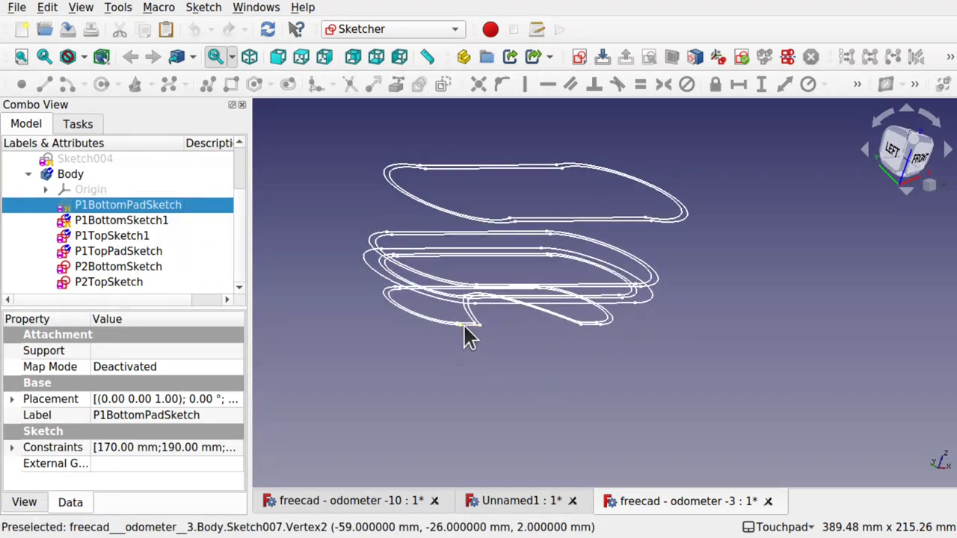
{"action": "mouse_move", "coordinate": [464, 335]}
{"action": "middle_mouse_down"}
{"action": "mouse_move", "coordinate": [483, 280]}
{"action": "mouse_move", "coordinate": [472, 267]}
{"action": "mouse_move", "coordinate": [355, 257]}
{"action": "middle_mouse_up"}
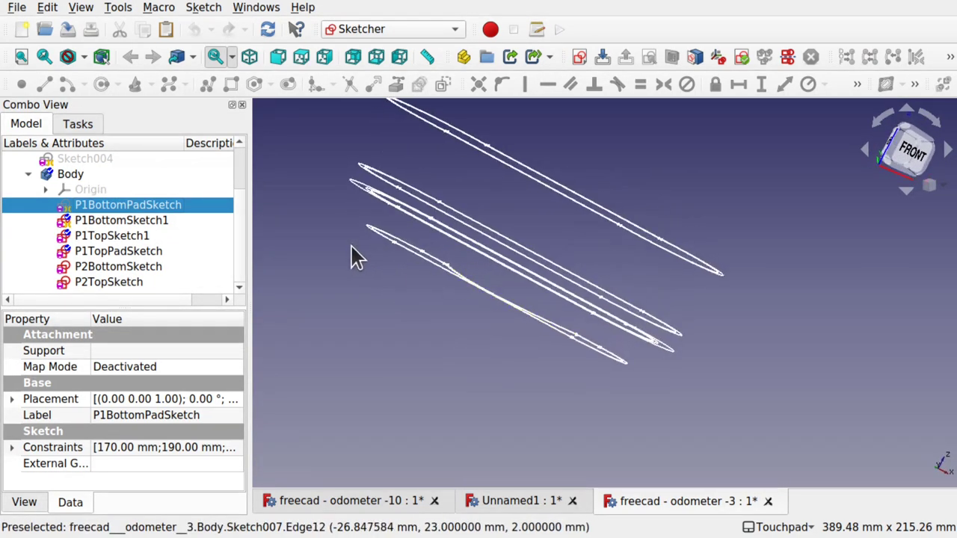
Hide P1TopPadSketch, P2BottomSketch and P2TopSketch in the Body, leaving P1BottomSketch1 and P1TopSketch1 shown
{"action": "mouse_move", "coordinate": [419, 273]}
{"action": "middle_mouse_down"}
{"action": "mouse_move", "coordinate": [432, 307]}
{"action": "mouse_move", "coordinate": [436, 249]}
{"action": "mouse_move", "coordinate": [419, 253]}
{"action": "mouse_move", "coordinate": [415, 227]}
{"action": "middle_mouse_up"}
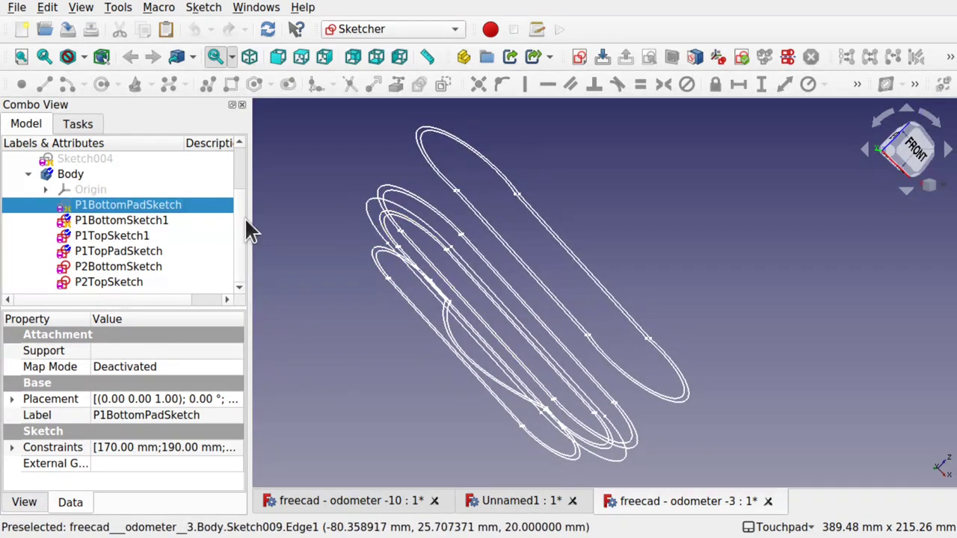
{"action": "key", "text": "space"}
{"action": "left_click", "coordinate": [126, 236]}
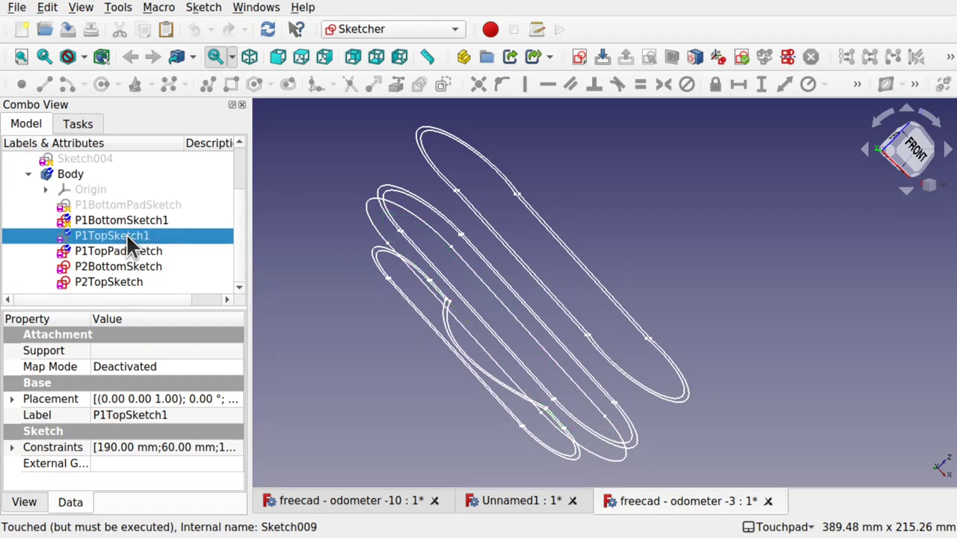
{"action": "key", "text": "space"}
{"action": "left_click", "coordinate": [112, 251]}
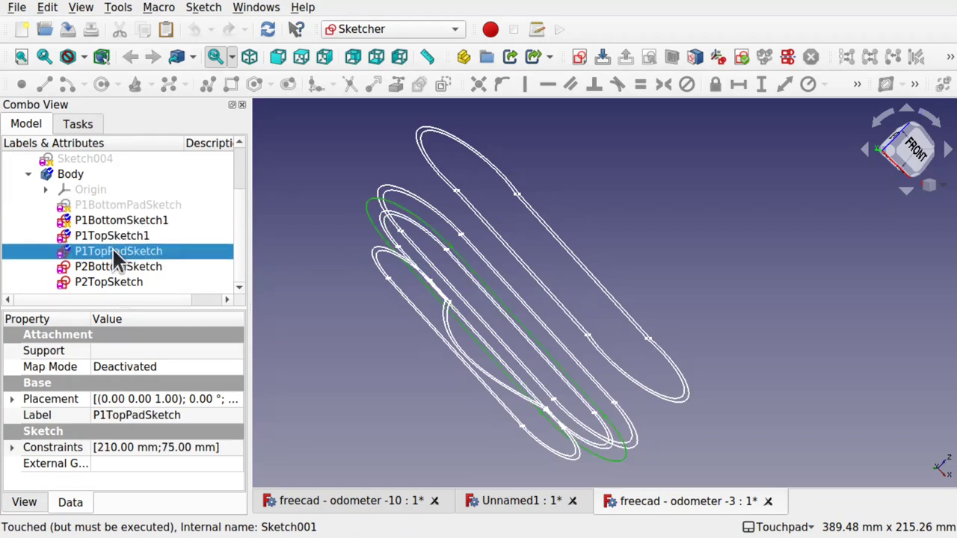
{"action": "key", "text": "space"}
{"action": "left_click", "coordinate": [120, 269]}
{"action": "key", "text": "space"}
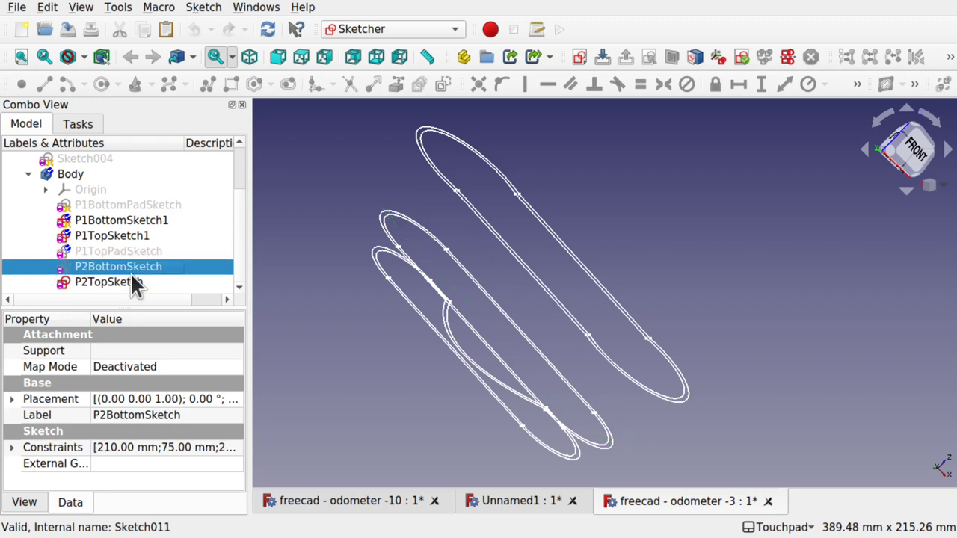
{"action": "left_click", "coordinate": [127, 284]}
{"action": "key", "text": "space"}
{"action": "left_click_drag", "start_coordinate": [418, 299], "coordinate": [571, 393], "text": "alt"}
{"action": "middle_click_drag", "start_coordinate": [571, 394], "coordinate": [483, 380]}
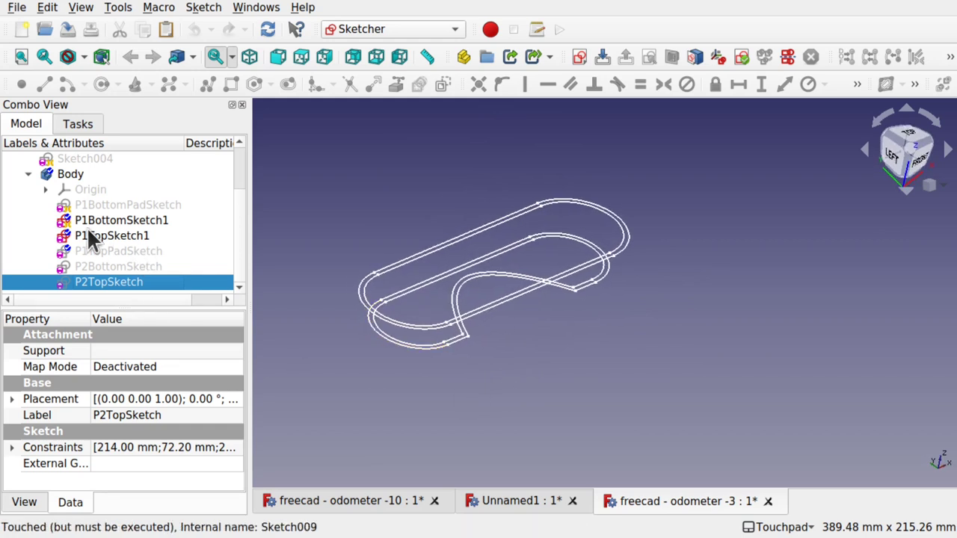
Switch to the Part Design workbench and pad P1BottomPadSketch with a length of 2 mm
{"action": "left_click", "coordinate": [118, 204]}
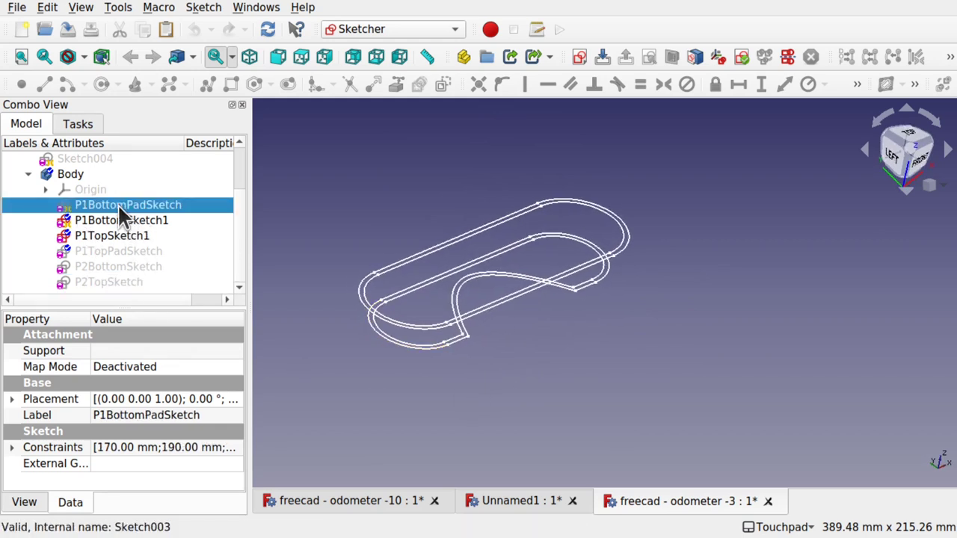
{"action": "left_click", "coordinate": [385, 30]}
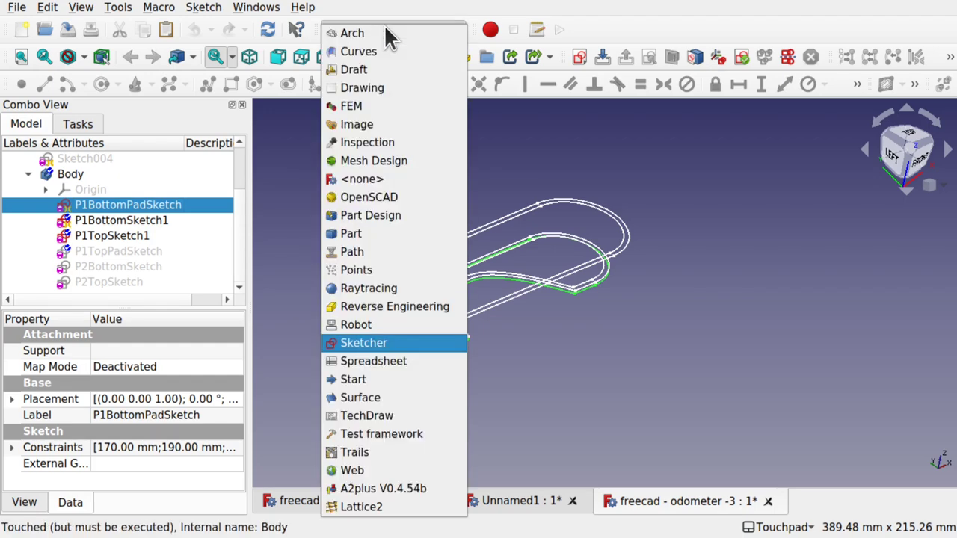
{"action": "left_click", "coordinate": [390, 215]}
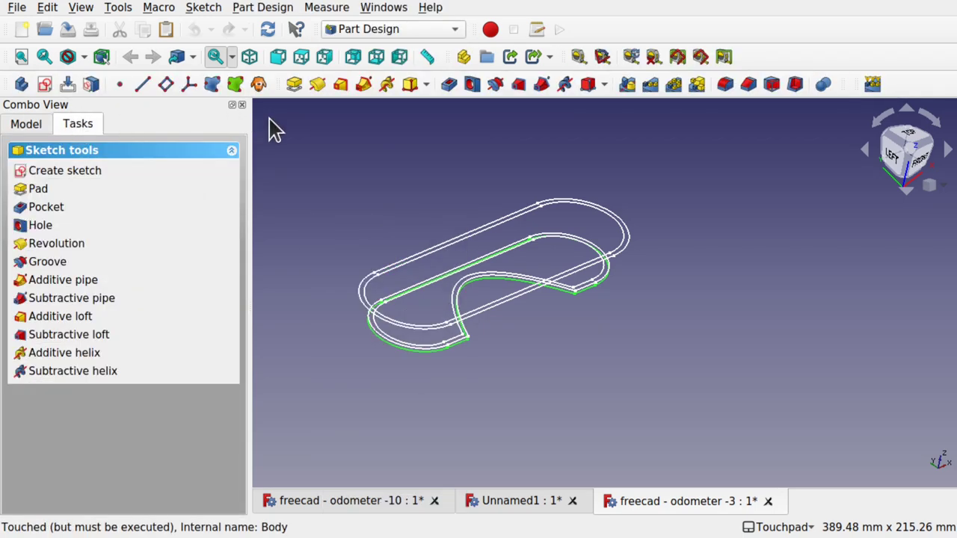
{"action": "left_click", "coordinate": [293, 85]}
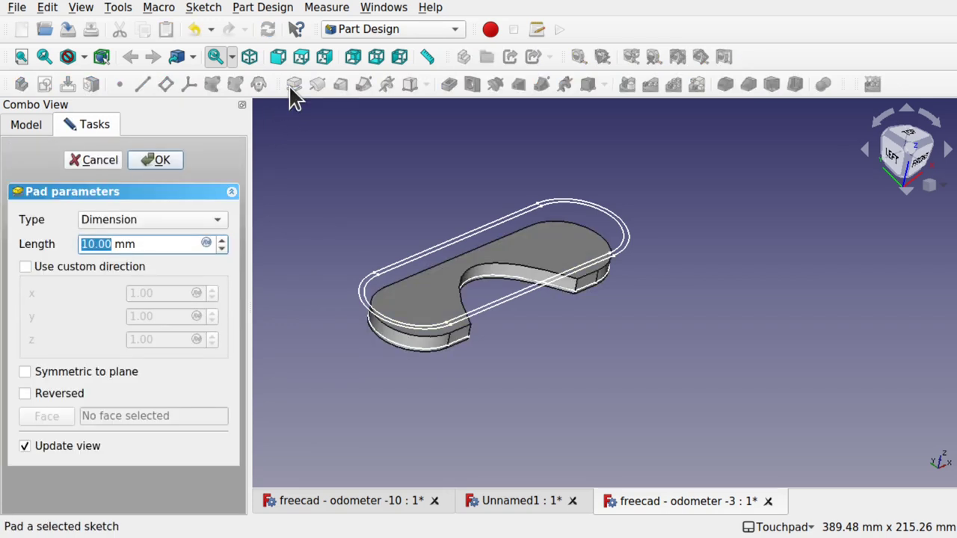
{"action": "type", "text": "2"}
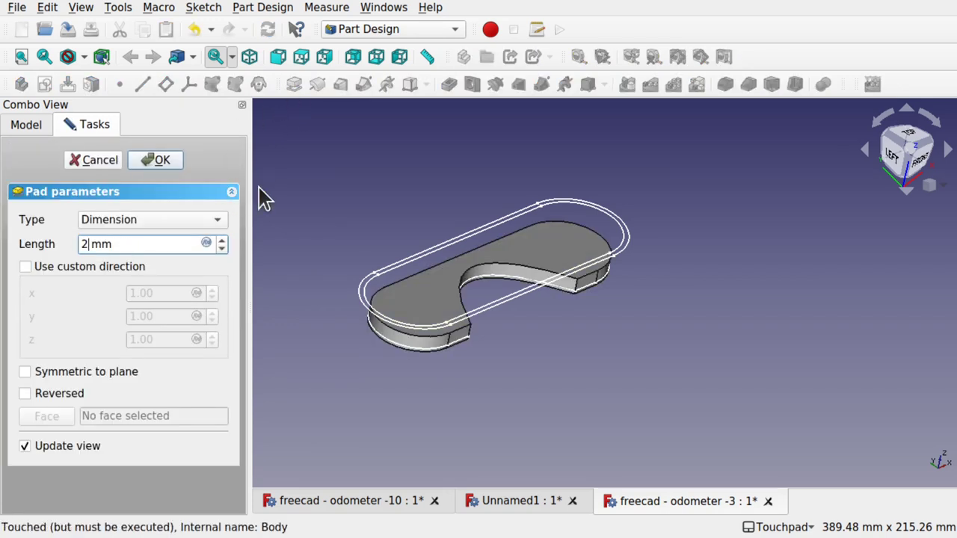
{"action": "left_click", "coordinate": [164, 160]}
Examine the new pad beneath the sketches and check the placement height of P1TopSketch1
{"action": "mouse_move", "coordinate": [621, 340]}
{"action": "left_mouse_down", "text": "alt"}
{"action": "mouse_move", "coordinate": [617, 300]}
{"action": "mouse_move", "coordinate": [613, 327]}
{"action": "left_mouse_up", "text": "alt"}
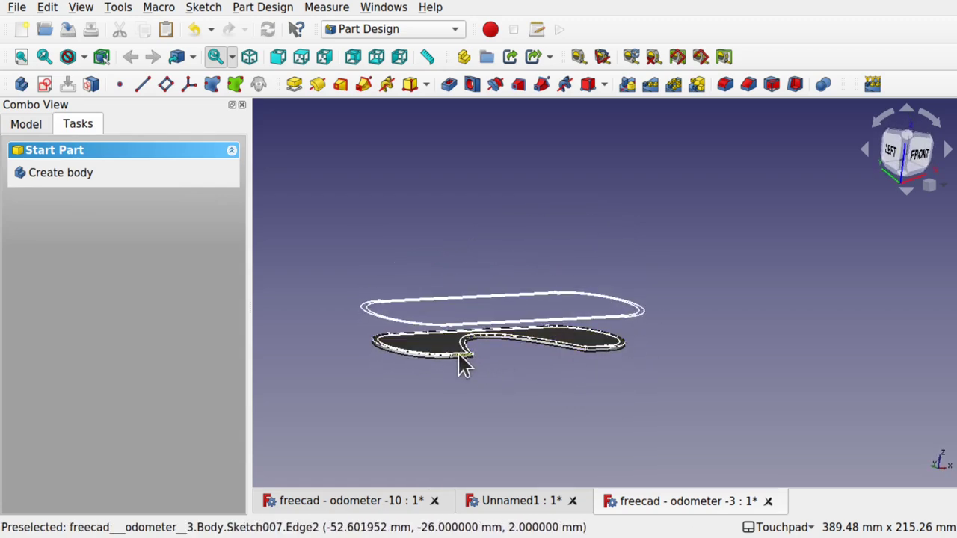
{"action": "left_click_drag", "start_coordinate": [467, 352], "coordinate": [414, 366], "text": "alt"}
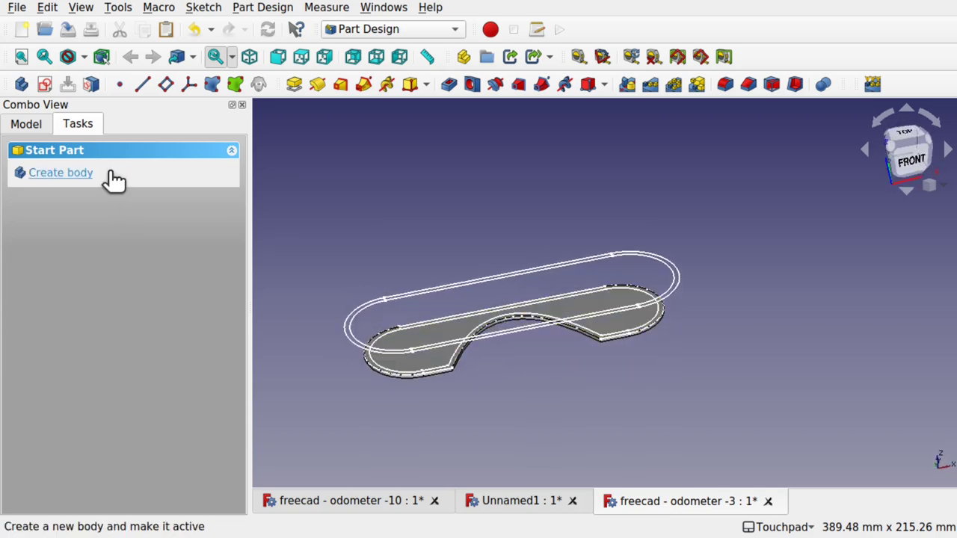
{"action": "left_click", "coordinate": [33, 124]}
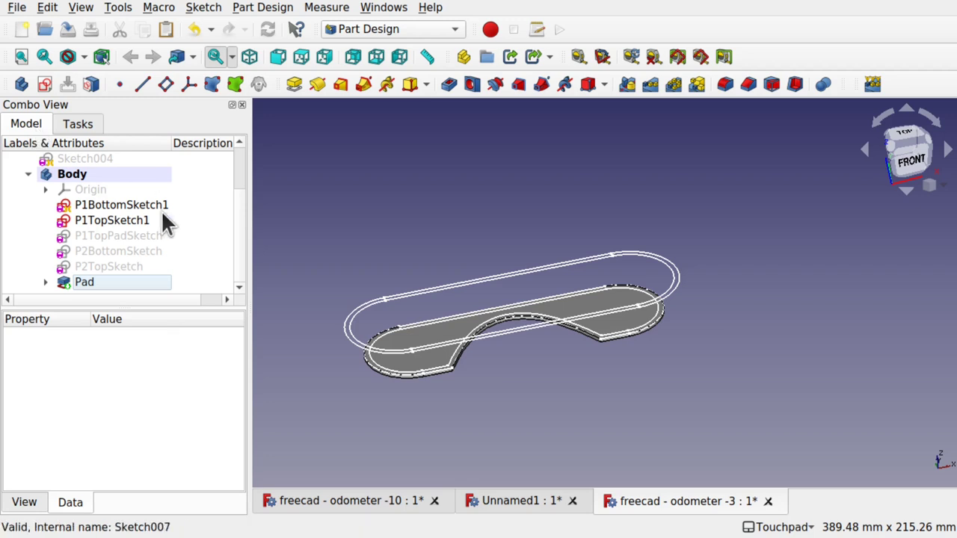
{"action": "left_click", "coordinate": [132, 202]}
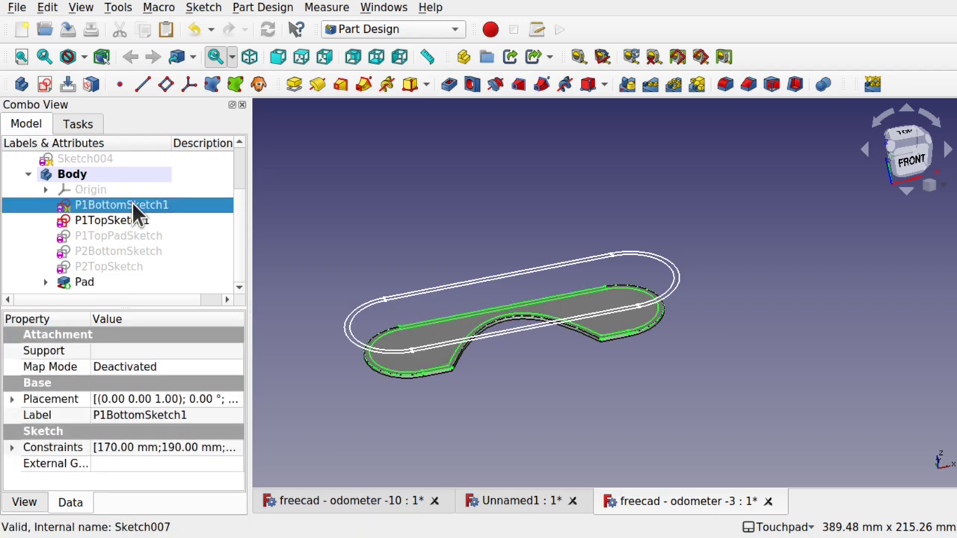
{"action": "left_click", "coordinate": [146, 222]}
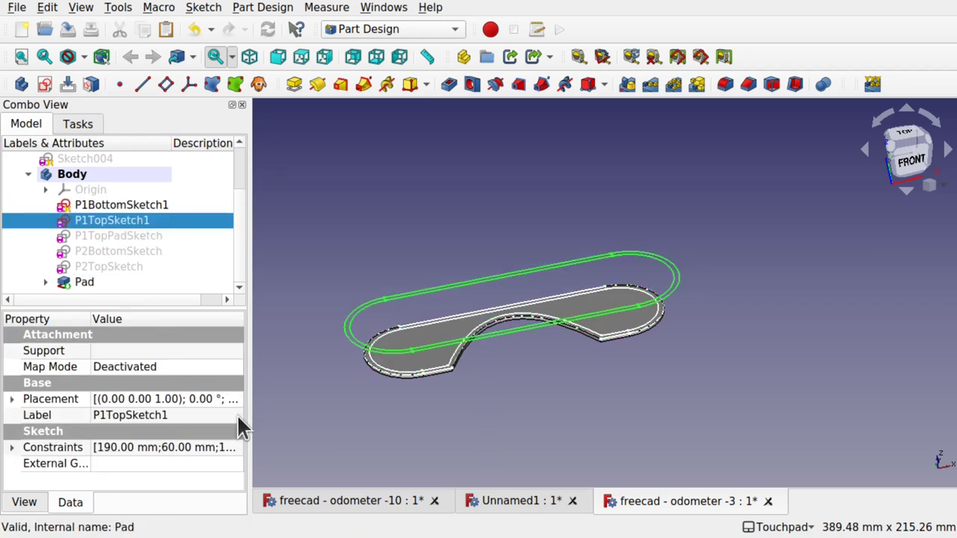
{"action": "left_click", "coordinate": [13, 399]}
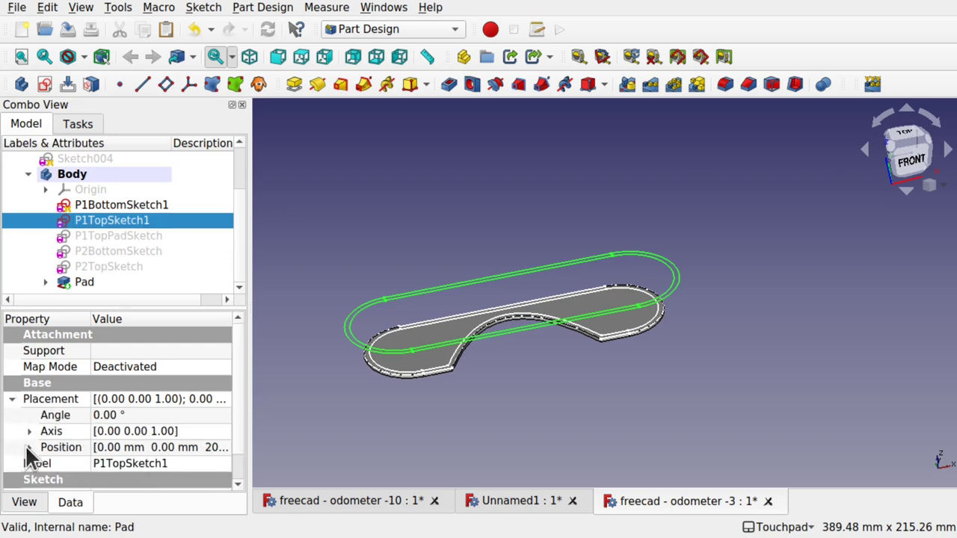
{"action": "left_click", "coordinate": [29, 447]}
{"action": "left_click", "coordinate": [237, 482]}
{"action": "left_click", "coordinate": [237, 482]}
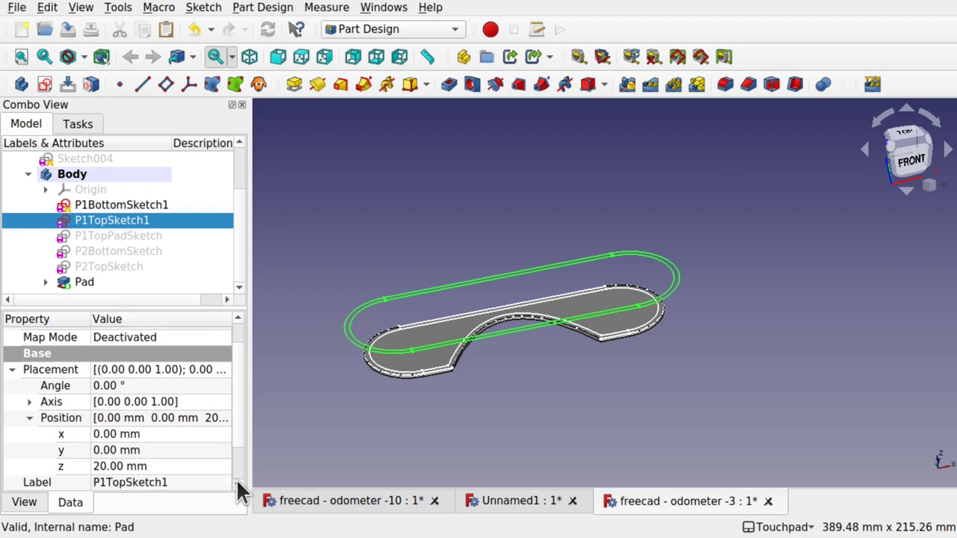
{"action": "left_click_drag", "start_coordinate": [489, 385], "coordinate": [465, 329], "text": "alt"}
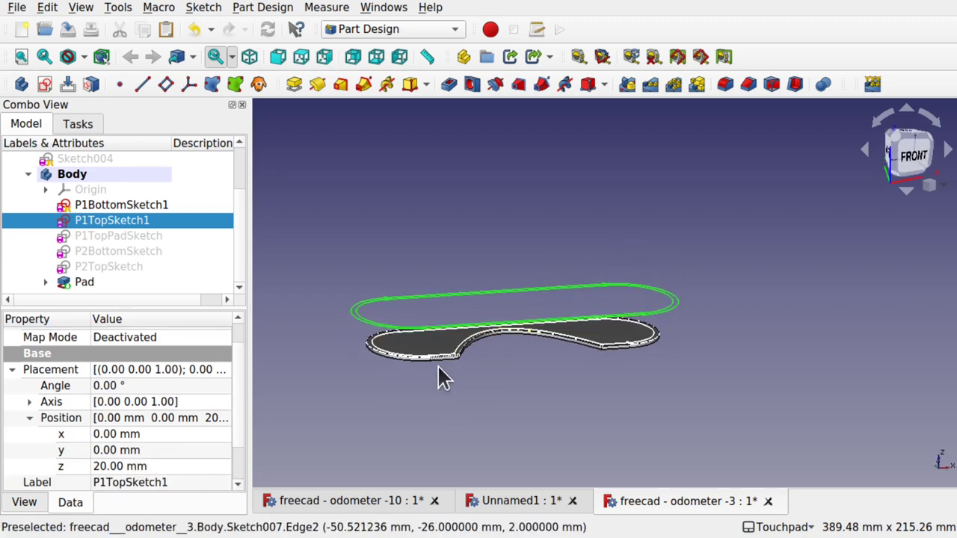
Check the placement height of P1BottomSketch1 and view how the sketch sits on the pad
{"action": "left_click", "coordinate": [120, 205]}
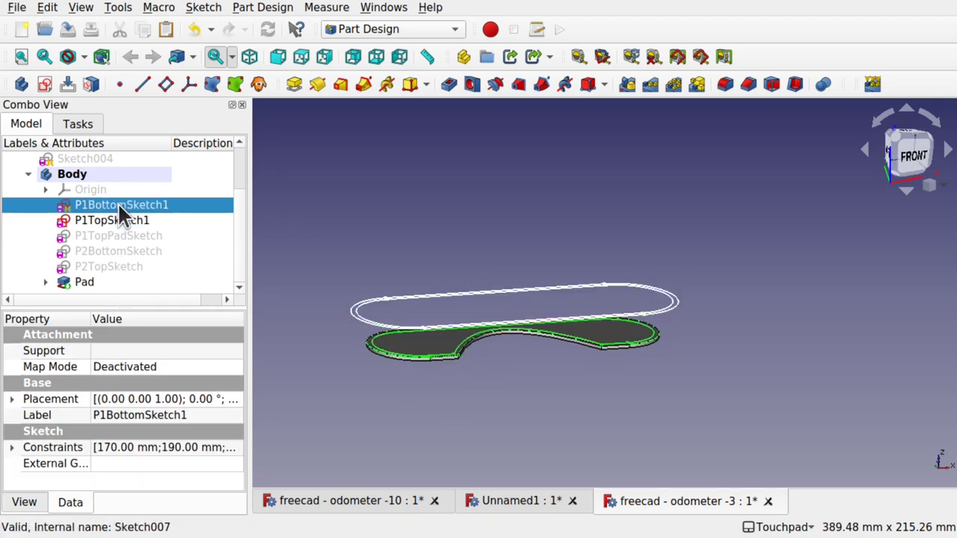
{"action": "left_click", "coordinate": [11, 399]}
{"action": "left_click", "coordinate": [28, 448]}
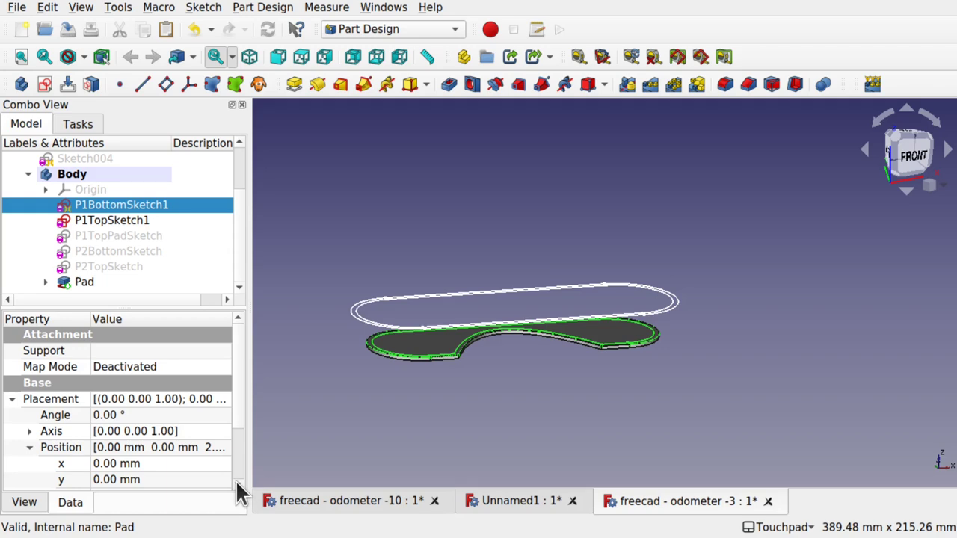
{"action": "scroll", "coordinate": [236, 480], "scroll_direction": "down", "scroll_amount": 3}
{"action": "mouse_move", "coordinate": [465, 347]}
{"action": "left_mouse_down", "text": "shift"}
{"action": "mouse_move", "coordinate": [474, 333]}
{"action": "mouse_move", "coordinate": [436, 347]}
{"action": "left_mouse_up", "text": "shift"}
{"action": "mouse_move", "coordinate": [363, 362]}
{"action": "left_mouse_down"}
{"action": "mouse_move", "coordinate": [473, 359]}
{"action": "mouse_move", "coordinate": [434, 359]}
{"action": "left_mouse_up"}
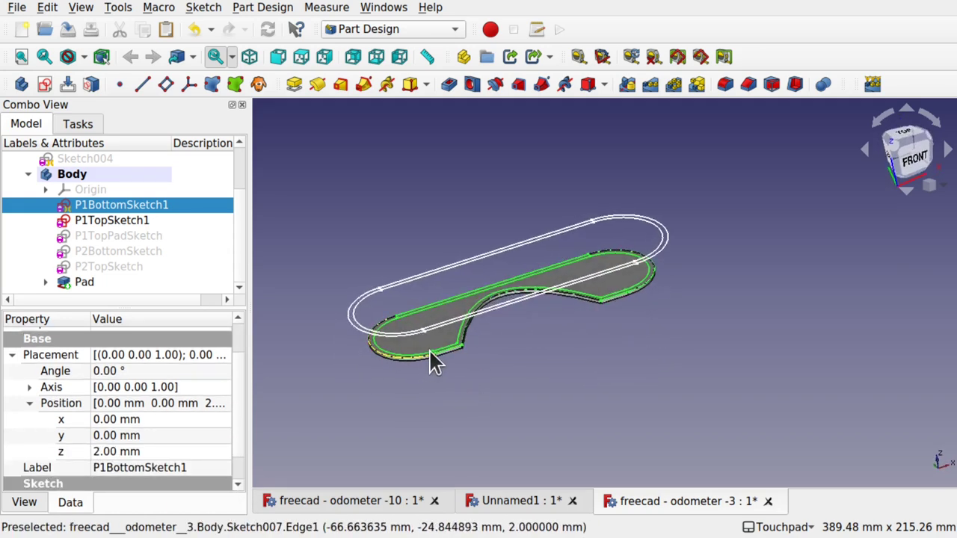
{"action": "left_click", "coordinate": [354, 256]}
Create an additive loft with P1BottomSketch1 as the profile and P1TopSketch1 as the section
{"action": "left_click", "coordinate": [139, 204]}
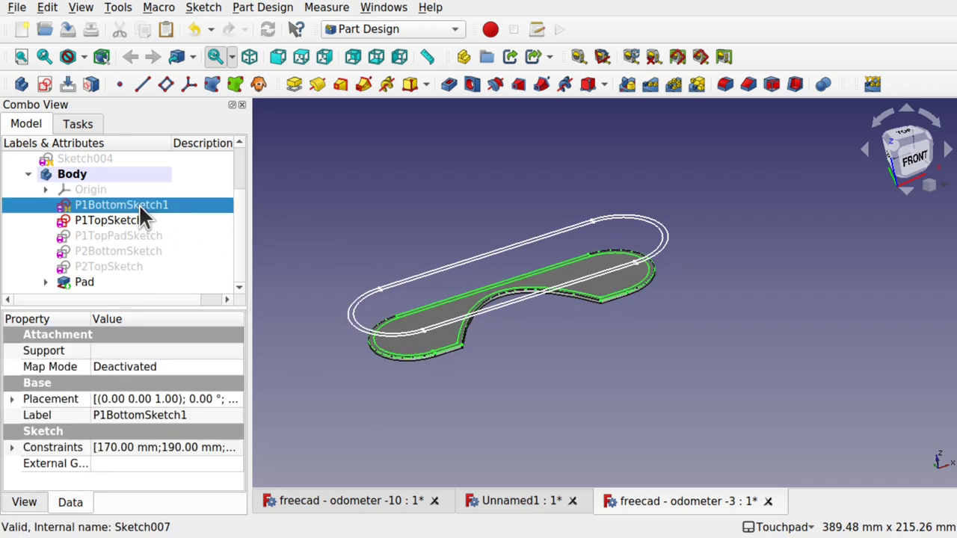
{"action": "left_click", "coordinate": [339, 82]}
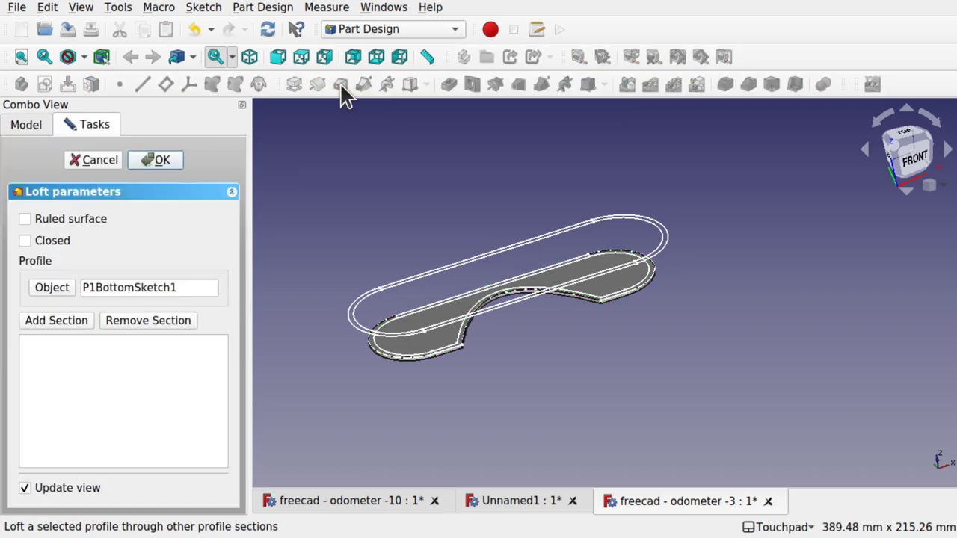
{"action": "left_click", "coordinate": [61, 328]}
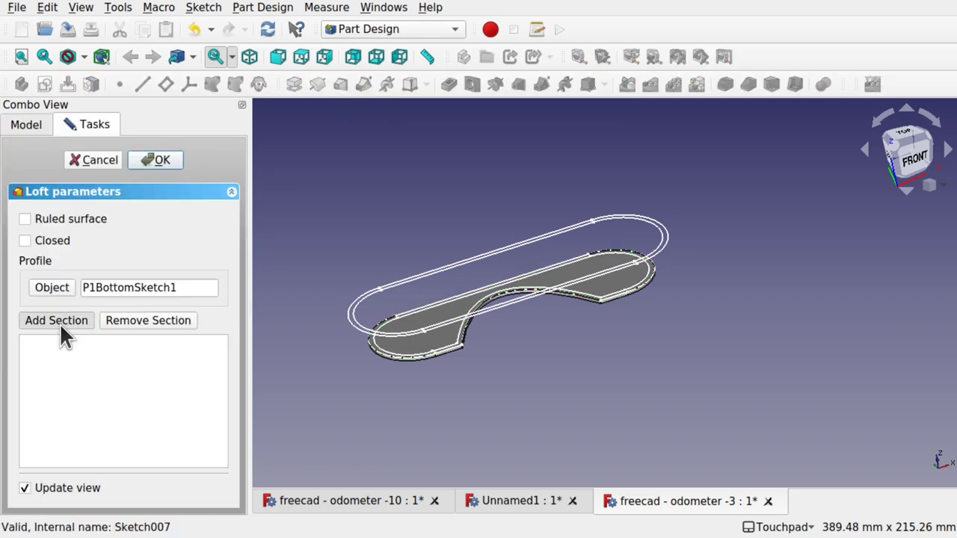
{"action": "left_click", "coordinate": [359, 340]}
{"action": "mouse_move", "coordinate": [470, 316]}
{"action": "left_mouse_down", "text": "alt"}
{"action": "mouse_move", "coordinate": [604, 336]}
{"action": "mouse_move", "coordinate": [629, 292]}
{"action": "mouse_move", "coordinate": [485, 217]}
{"action": "mouse_move", "coordinate": [414, 235]}
{"action": "left_mouse_up", "text": "alt"}
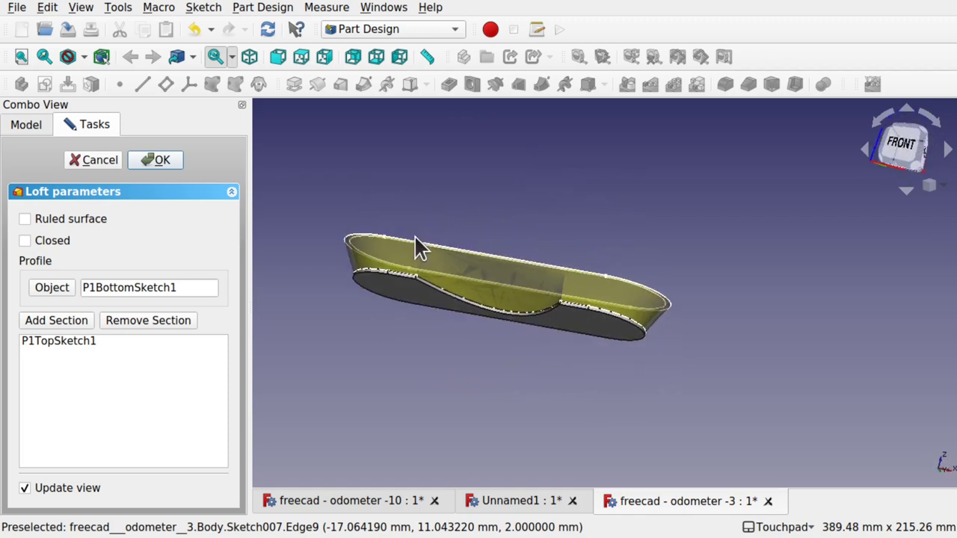
{"action": "left_click", "coordinate": [141, 160]}
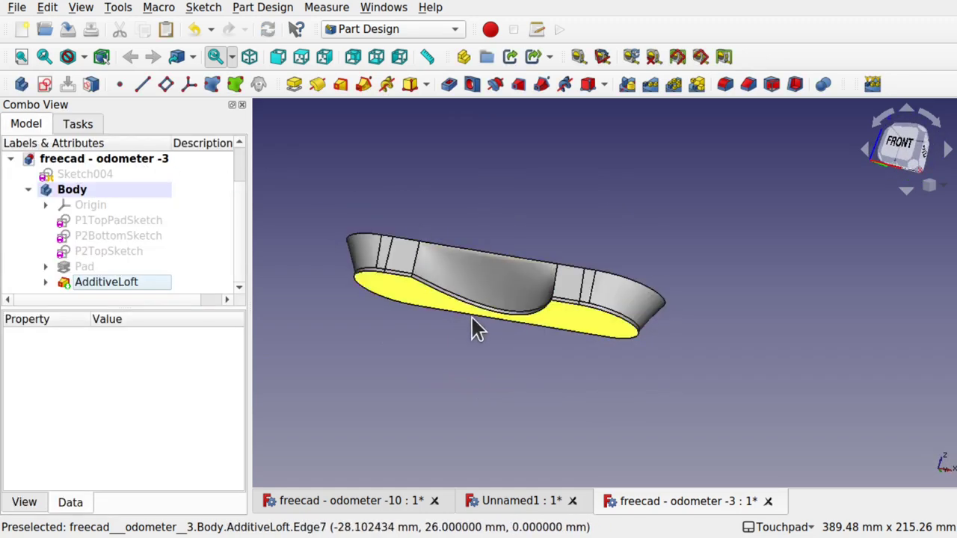
Examine the lofted housing walls and curved cutout from above, below and the front
{"action": "left_click_drag", "start_coordinate": [472, 326], "coordinate": [499, 315], "text": "alt"}
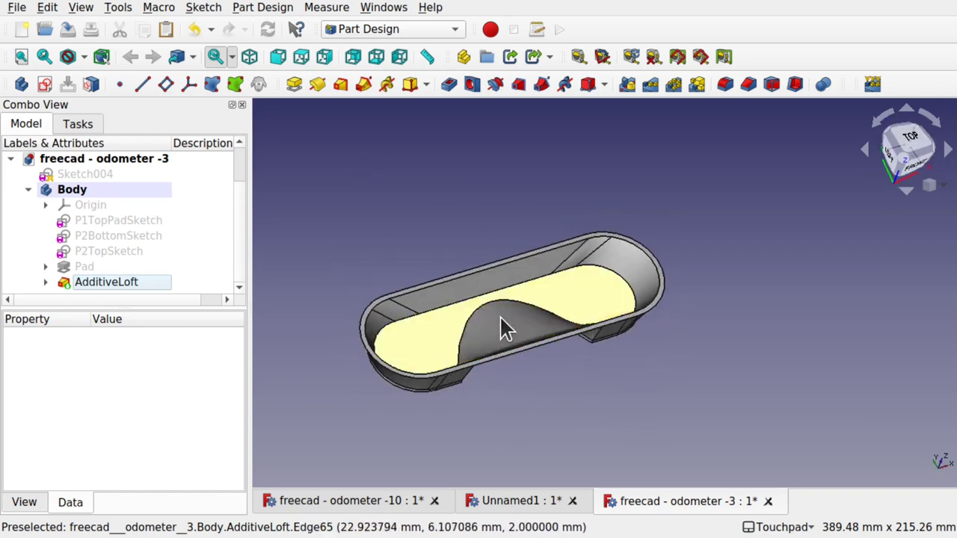
{"action": "left_click_drag", "start_coordinate": [564, 289], "coordinate": [501, 271], "text": "alt"}
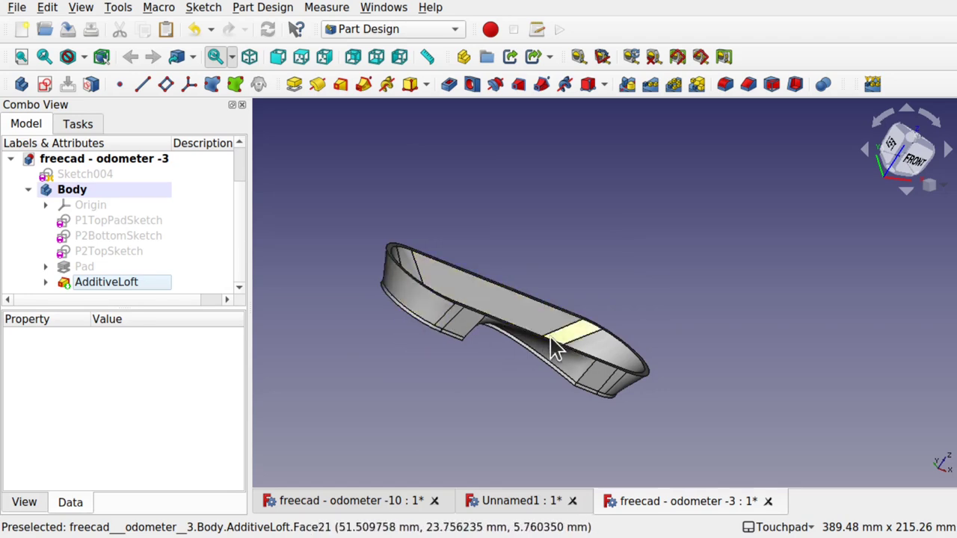
{"action": "left_click_drag", "start_coordinate": [553, 341], "coordinate": [566, 251], "text": "alt"}
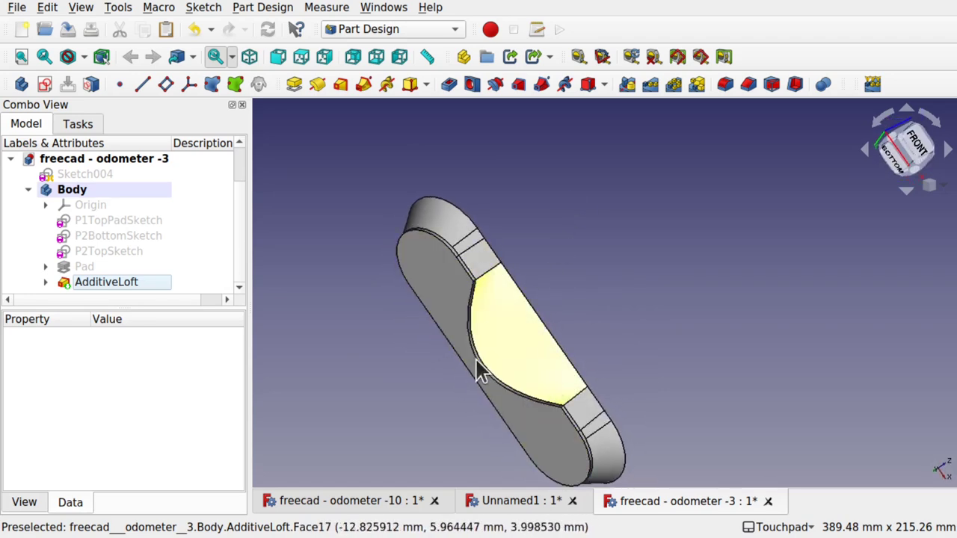
{"action": "left_click_drag", "start_coordinate": [519, 352], "coordinate": [484, 360], "text": "alt"}
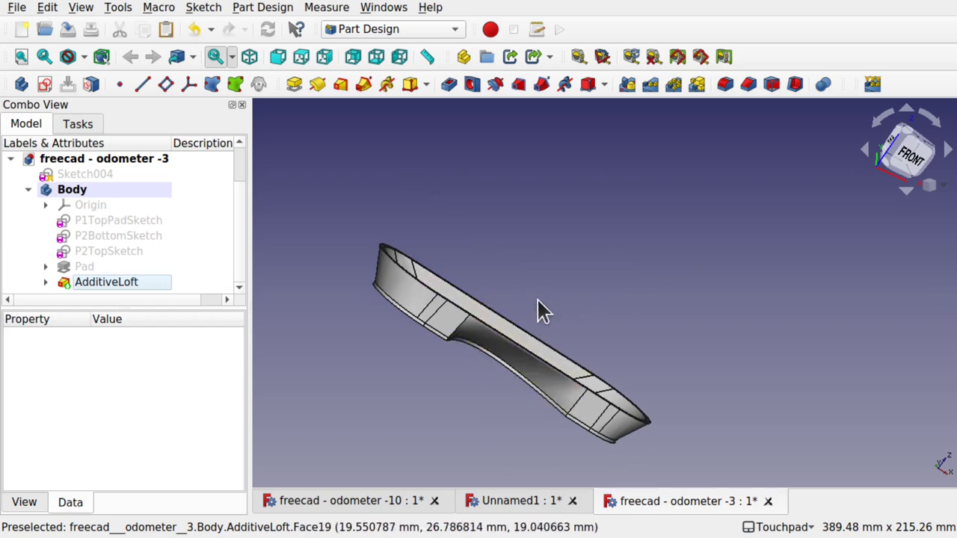
{"action": "left_click_drag", "start_coordinate": [538, 309], "coordinate": [465, 396], "text": "alt"}
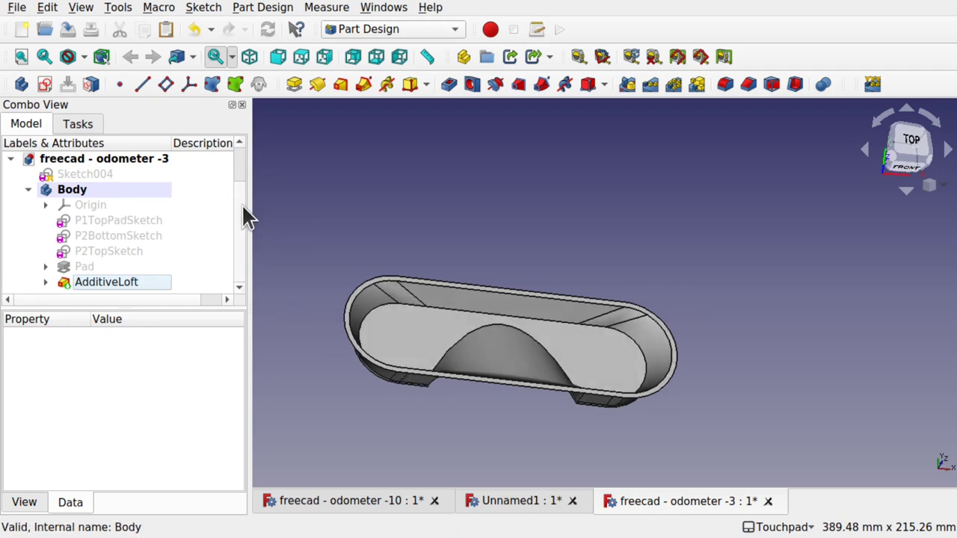
Switch to the freecad - odometer -10 document and examine the finished housing from below
{"action": "left_click", "coordinate": [359, 501]}
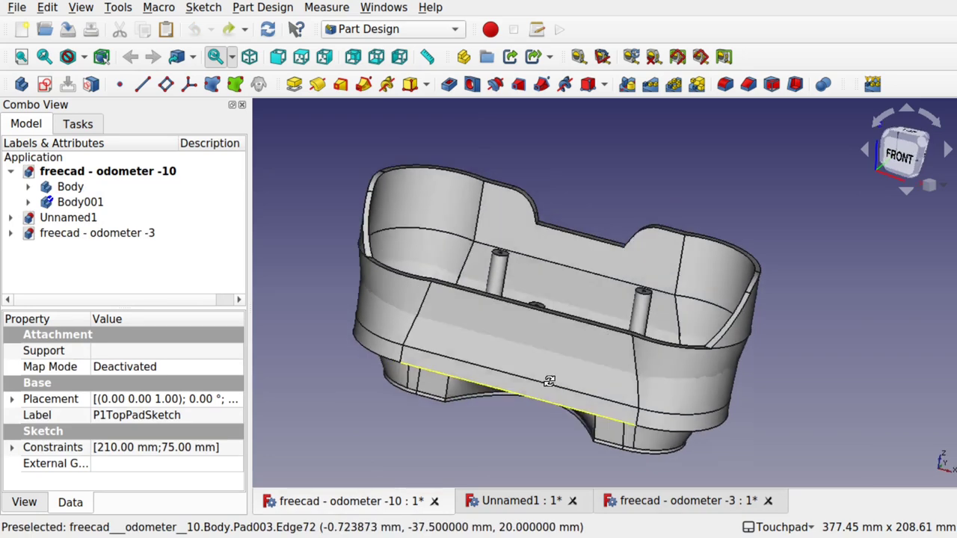
{"action": "left_click_drag", "start_coordinate": [549, 380], "coordinate": [591, 275], "text": "alt"}
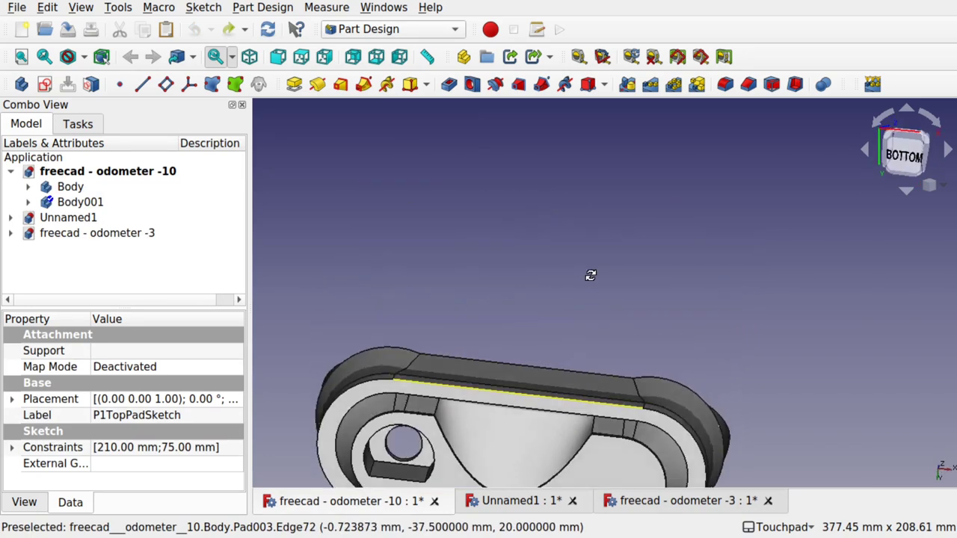
{"action": "left_click_drag", "start_coordinate": [477, 395], "coordinate": [498, 291], "text": "shift"}
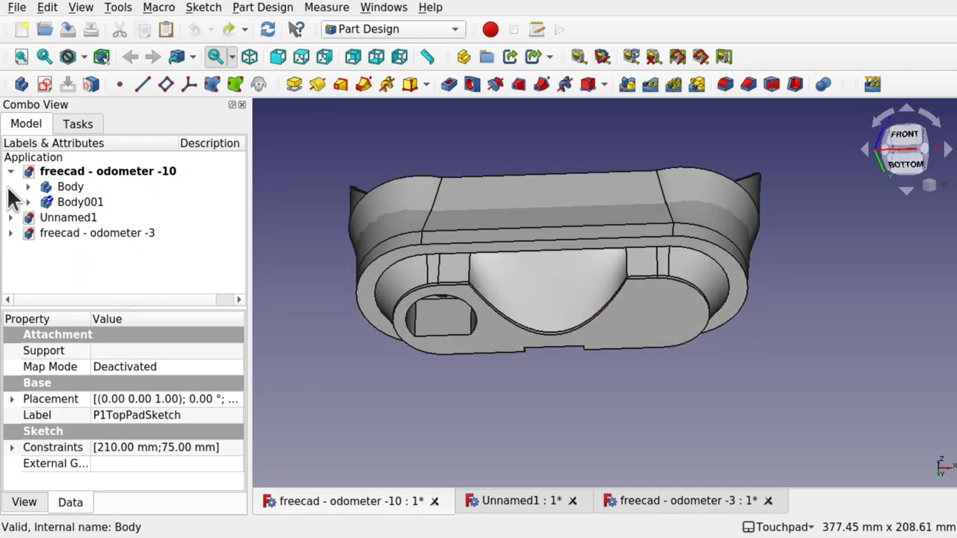
Expand the first Body's feature history with AdditiveLoft collapsed and go to its last features
{"action": "left_click", "coordinate": [50, 198]}
{"action": "left_click", "coordinate": [30, 188]}
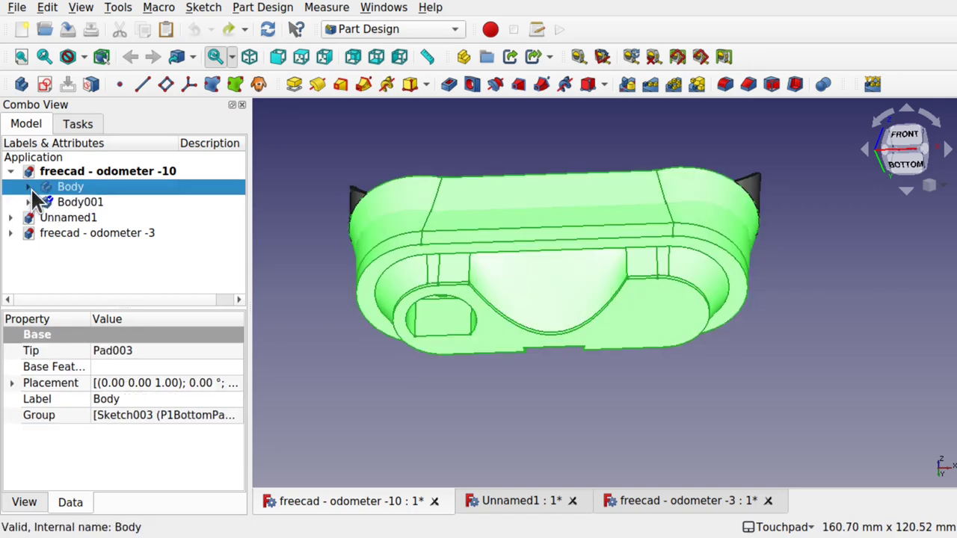
{"action": "left_click", "coordinate": [26, 187]}
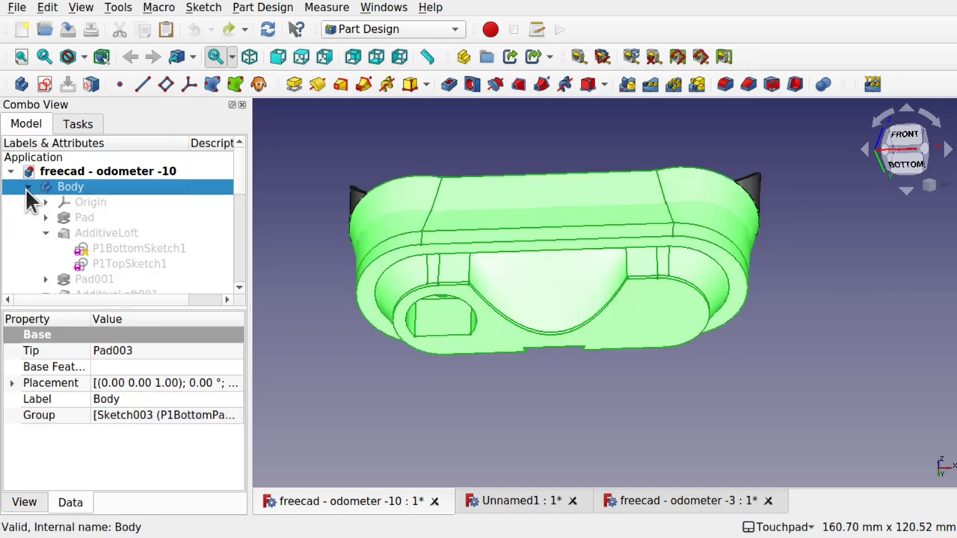
{"action": "left_click", "coordinate": [45, 232]}
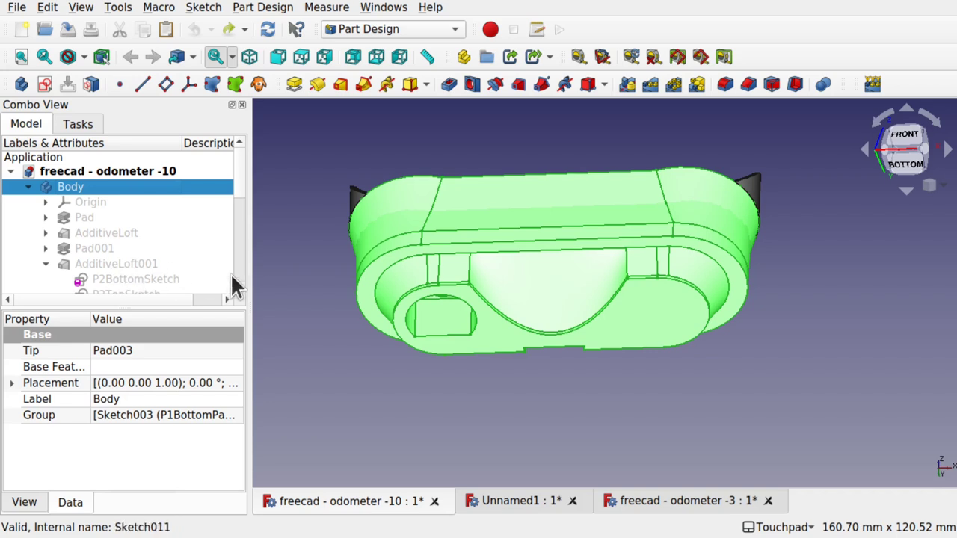
{"action": "scroll", "coordinate": [243, 268], "scroll_direction": "down", "scroll_amount": 7}
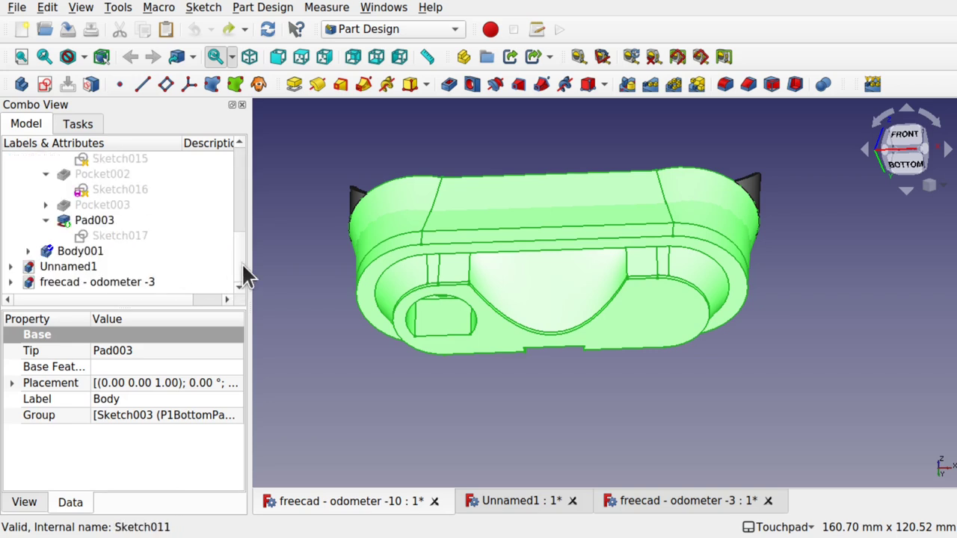
Hide Pad003, show Pocket003 in its place and examine the housing at that stage
{"action": "left_click", "coordinate": [94, 222]}
{"action": "key", "text": "space"}
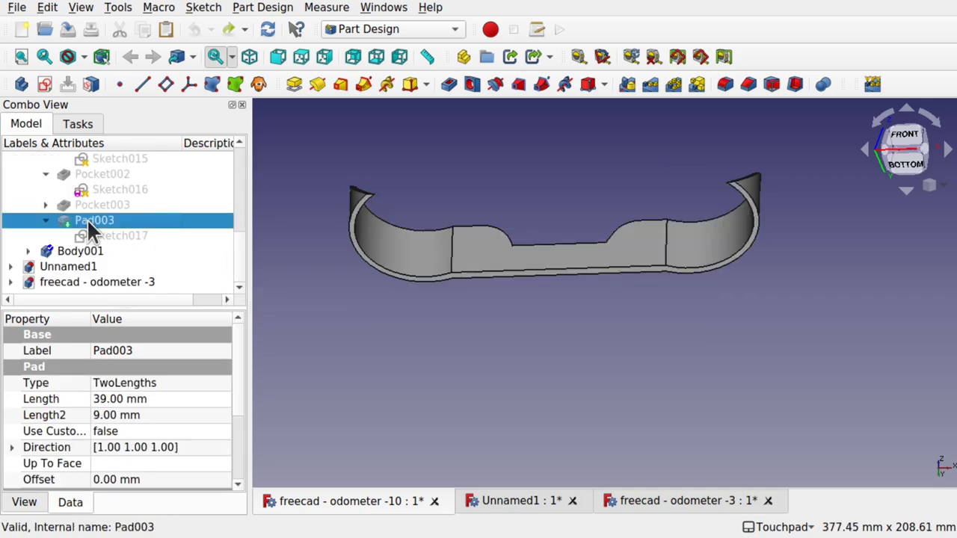
{"action": "left_click", "coordinate": [90, 205]}
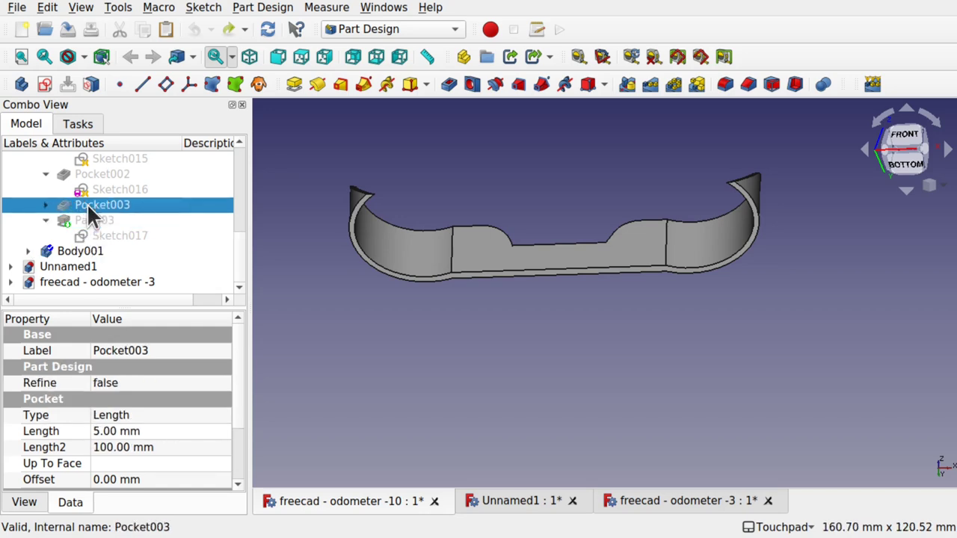
{"action": "key", "text": "space"}
{"action": "left_click_drag", "start_coordinate": [491, 201], "coordinate": [479, 213], "text": "shift"}
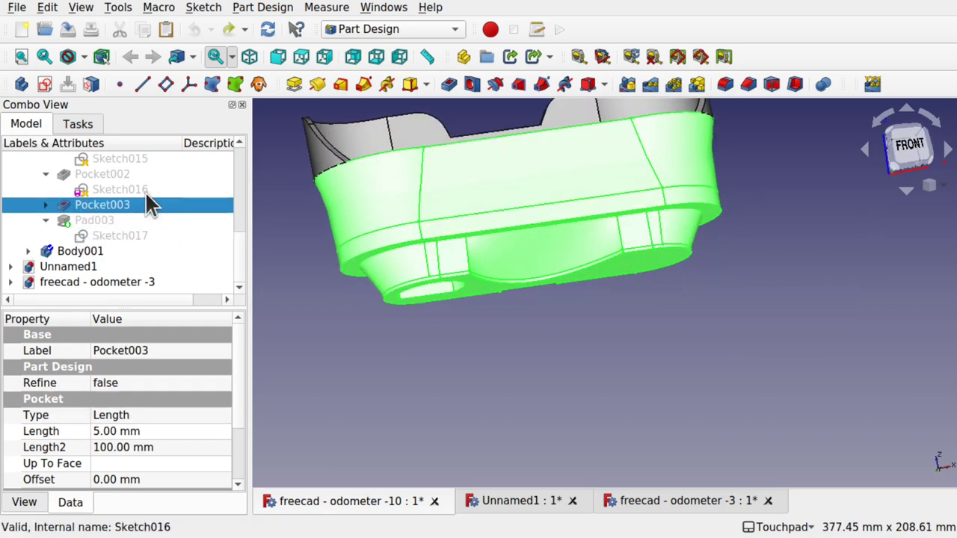
Hide Pocket003 and show Pocket002 to go one feature further back in the Body
{"action": "key", "text": "space"}
{"action": "left_click", "coordinate": [104, 175]}
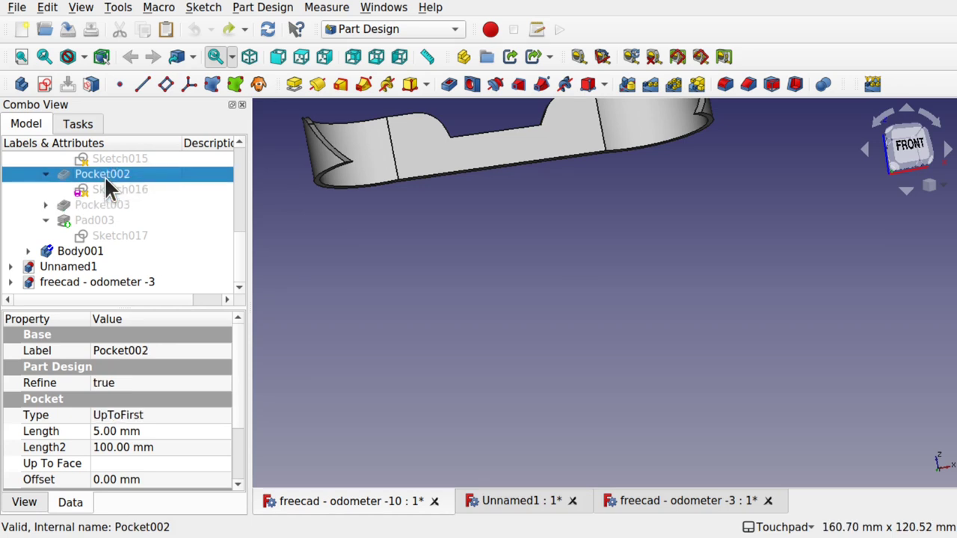
{"action": "key", "text": "space"}
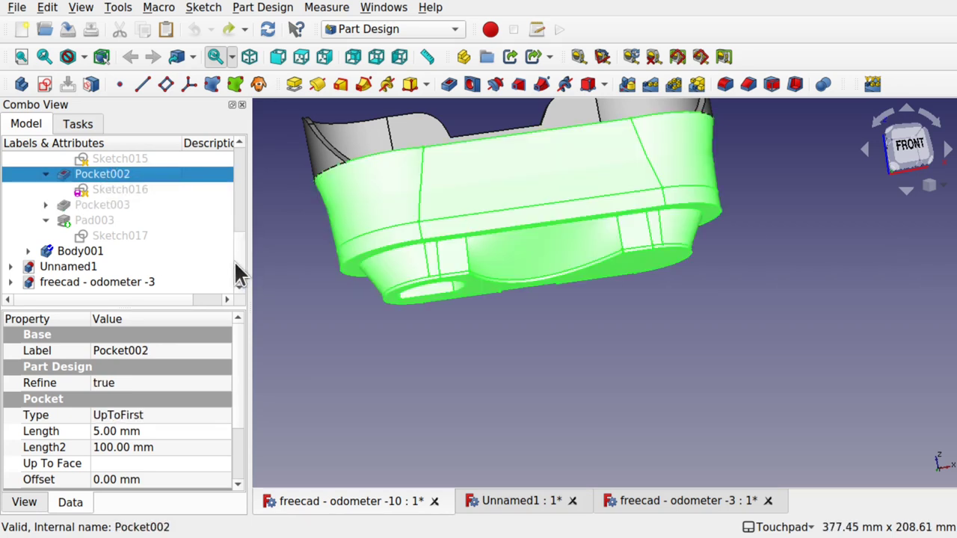
Hide Body001 so that only the first Body is displayed, and keep the Body's feature history expanded
{"action": "scroll", "coordinate": [236, 239], "scroll_direction": "up", "scroll_amount": 3}
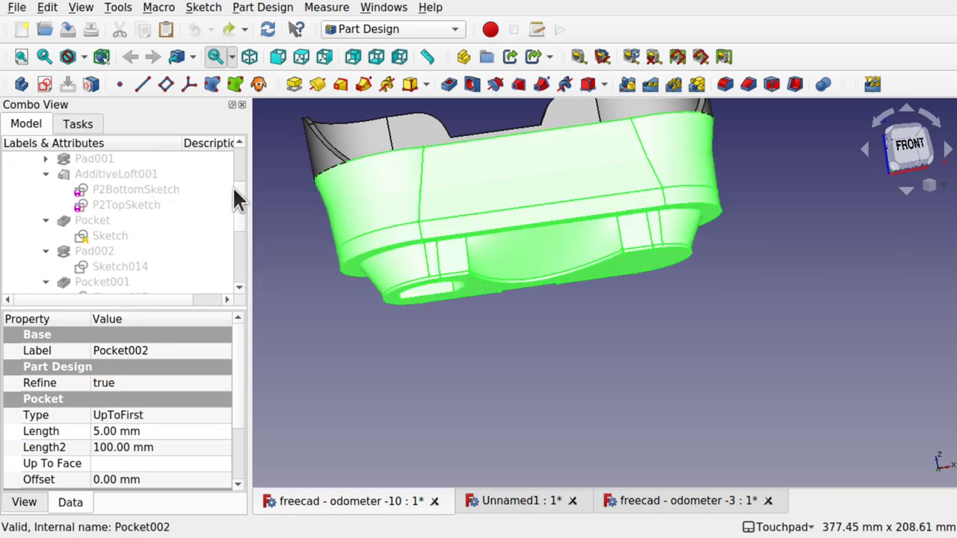
{"action": "scroll", "coordinate": [239, 202], "scroll_direction": "up", "scroll_amount": 2}
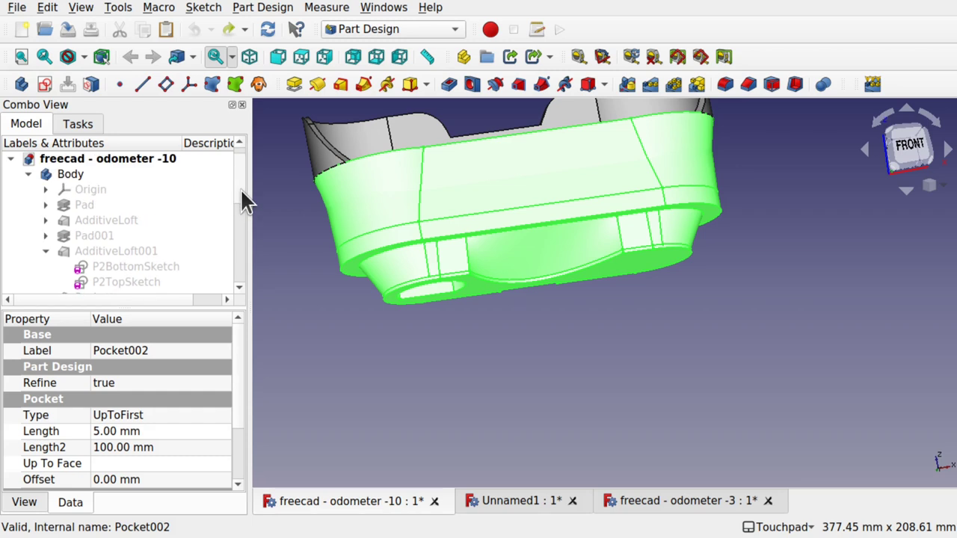
{"action": "left_click", "coordinate": [68, 174]}
{"action": "left_click", "coordinate": [28, 175]}
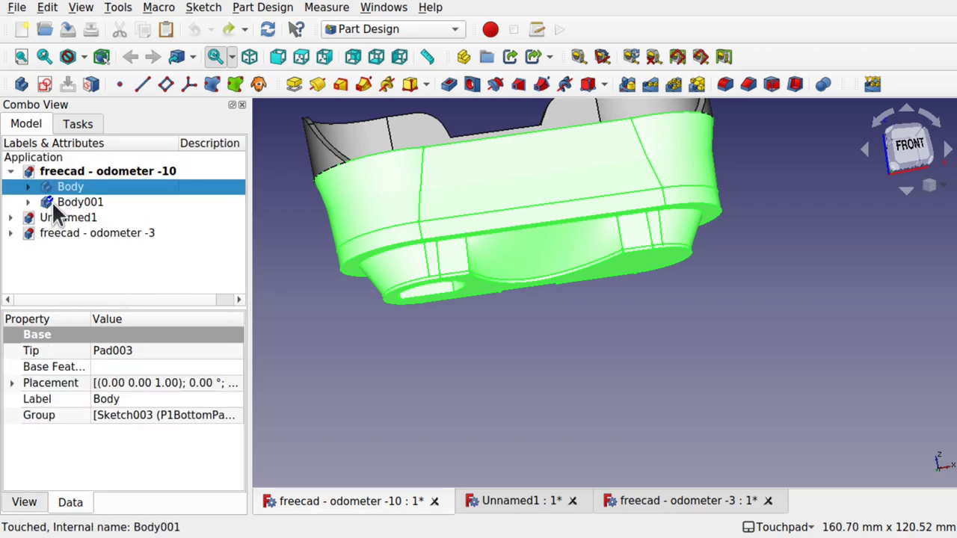
{"action": "left_click", "coordinate": [55, 199]}
{"action": "left_click", "coordinate": [29, 186]}
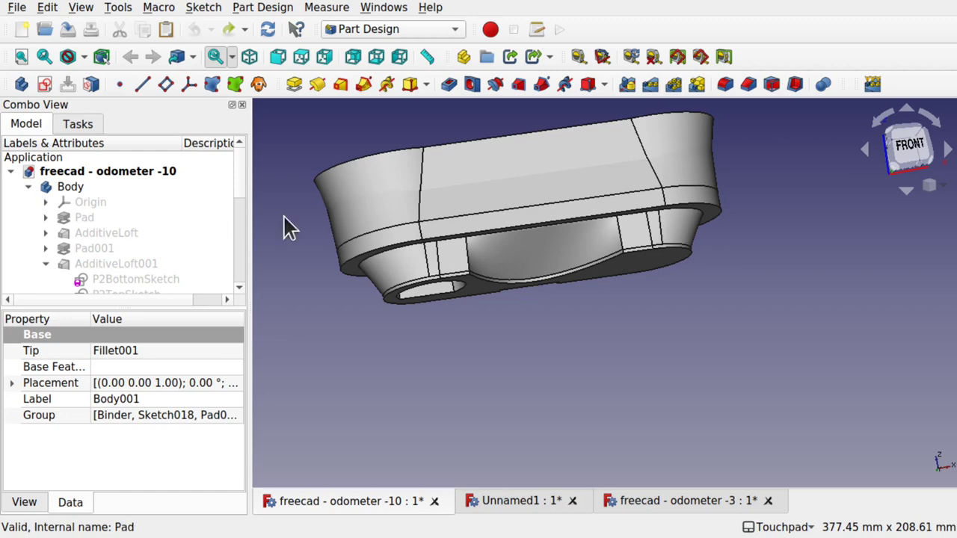
Examine the housing's underside at the Pocket002 stage and compare the Pad003 and Pocket002 features
{"action": "left_click_drag", "start_coordinate": [563, 162], "coordinate": [587, 236], "text": "shift"}
{"action": "left_click_drag", "start_coordinate": [586, 237], "coordinate": [577, 218], "text": "alt"}
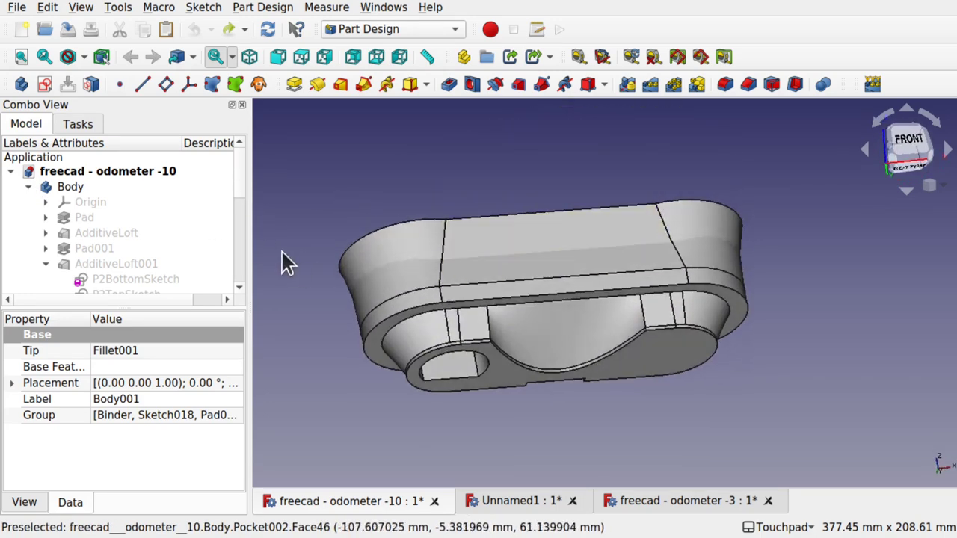
{"action": "left_click_drag", "start_coordinate": [240, 186], "coordinate": [239, 264]}
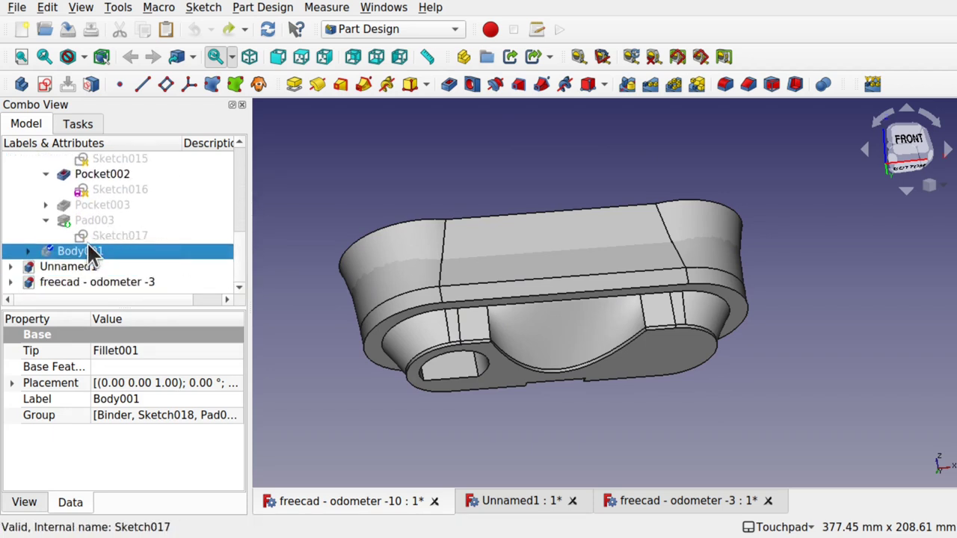
{"action": "left_click", "coordinate": [93, 221]}
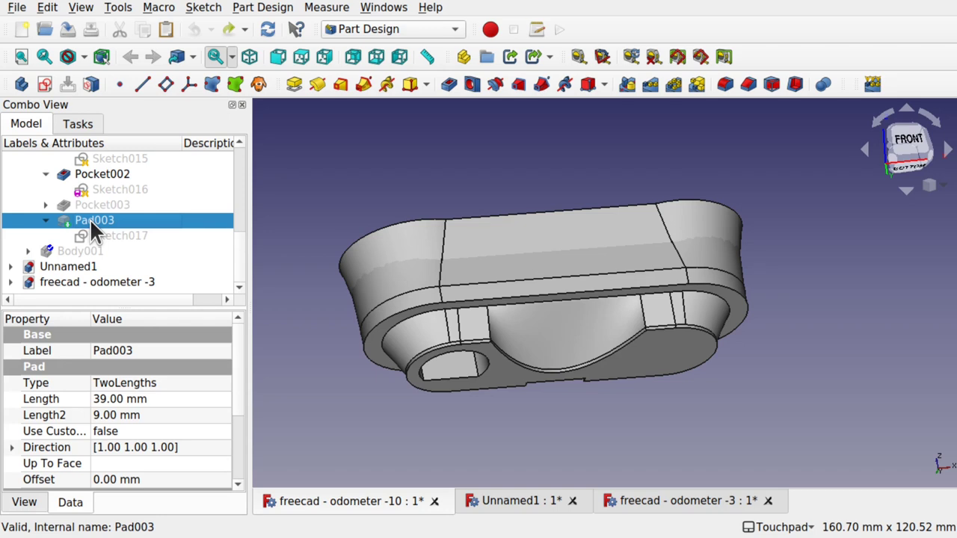
{"action": "left_click", "coordinate": [95, 177]}
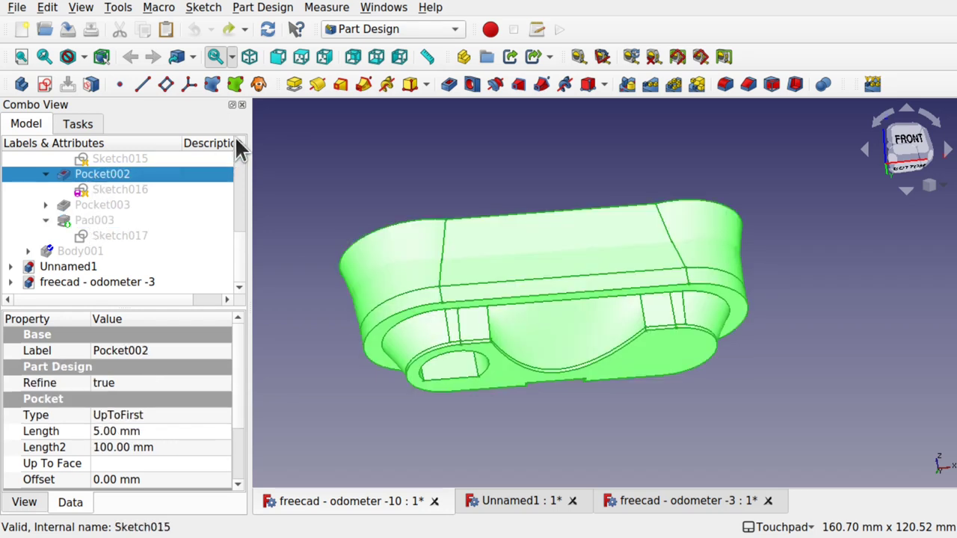
Hide Pocket002, show Pocket001 in its place and examine the housing from above its rounded end
{"action": "left_click", "coordinate": [236, 139]}
{"action": "left_click", "coordinate": [236, 138]}
{"action": "key", "text": "space"}
{"action": "left_click", "coordinate": [121, 173]}
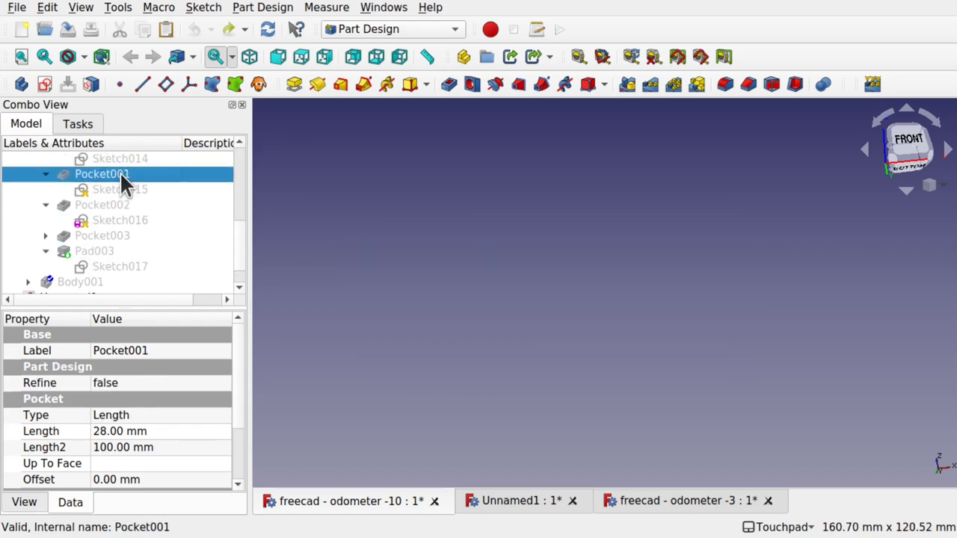
{"action": "key", "text": "space"}
{"action": "left_click_drag", "start_coordinate": [396, 196], "coordinate": [443, 261], "text": "shift"}
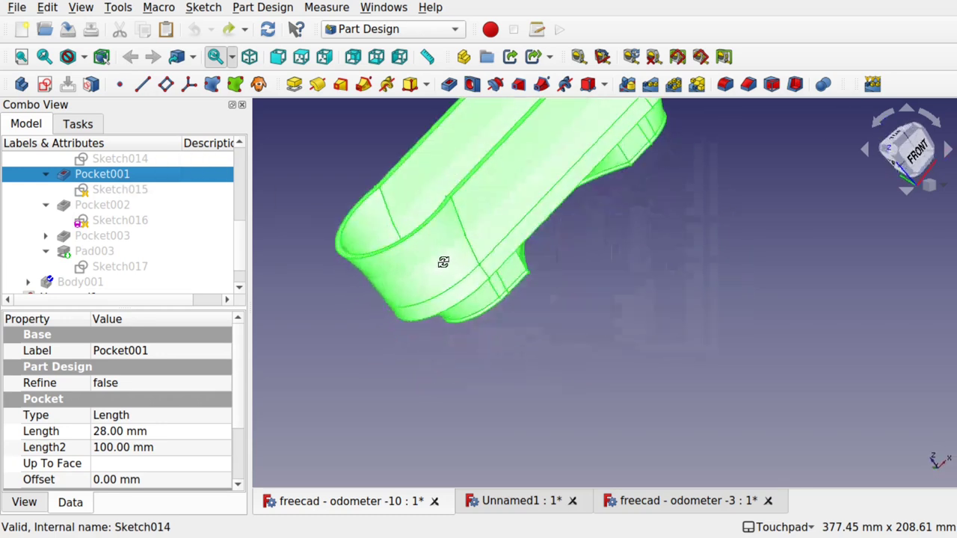
Display Pad002 in place of Pocket001 and examine the housing from the end
{"action": "left_click", "coordinate": [238, 144]}
{"action": "left_click", "coordinate": [238, 144]}
{"action": "left_click", "coordinate": [237, 144]}
{"action": "left_click", "coordinate": [237, 145]}
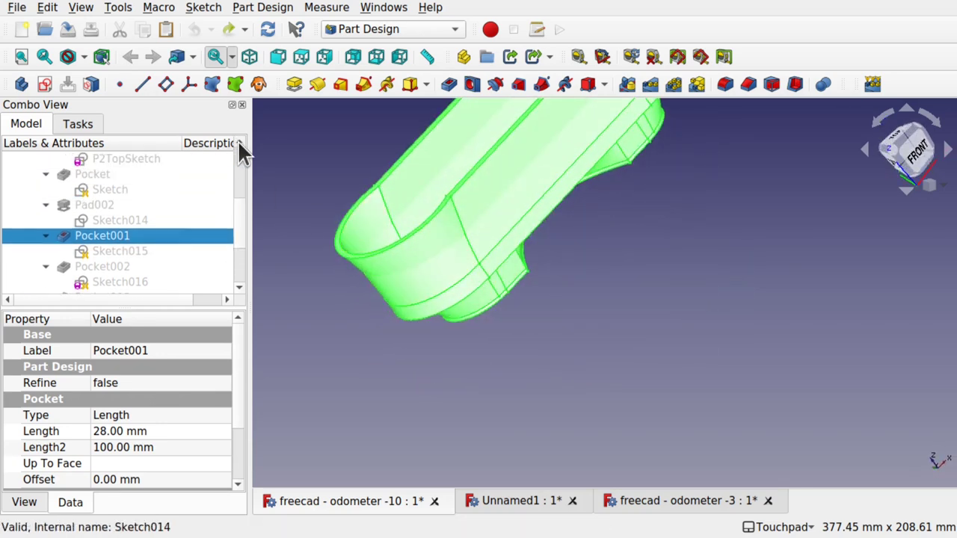
{"action": "left_click", "coordinate": [98, 205]}
{"action": "left_click_drag", "start_coordinate": [448, 224], "coordinate": [311, 247]}
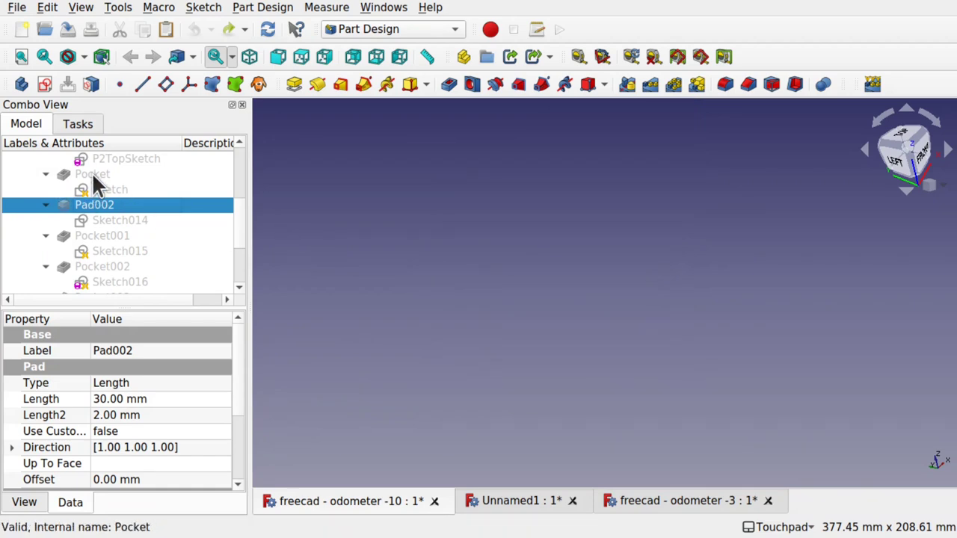
Display the Pocket feature in place of Pad002 and examine the side wall cutout from the top
{"action": "left_click", "coordinate": [92, 173]}
{"action": "left_click_drag", "start_coordinate": [602, 242], "coordinate": [483, 247], "text": "shift"}
{"action": "middle_click_drag", "start_coordinate": [483, 248], "coordinate": [515, 358]}
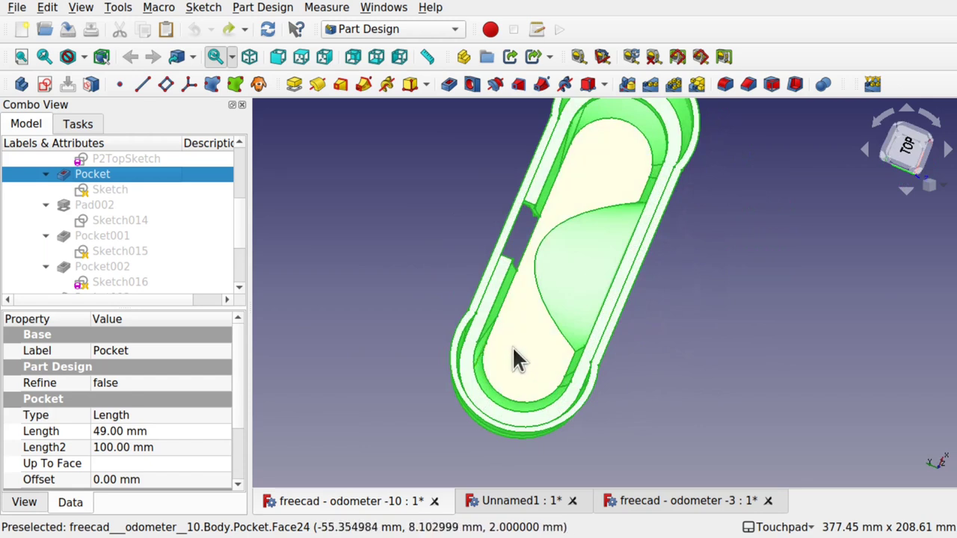
Hide Pocket, show AdditiveLoft001 in its place and examine the uncut lofted walls from the side
{"action": "left_click", "coordinate": [238, 144]}
{"action": "left_click", "coordinate": [238, 143]}
{"action": "left_click", "coordinate": [238, 144]}
{"action": "left_click", "coordinate": [238, 144]}
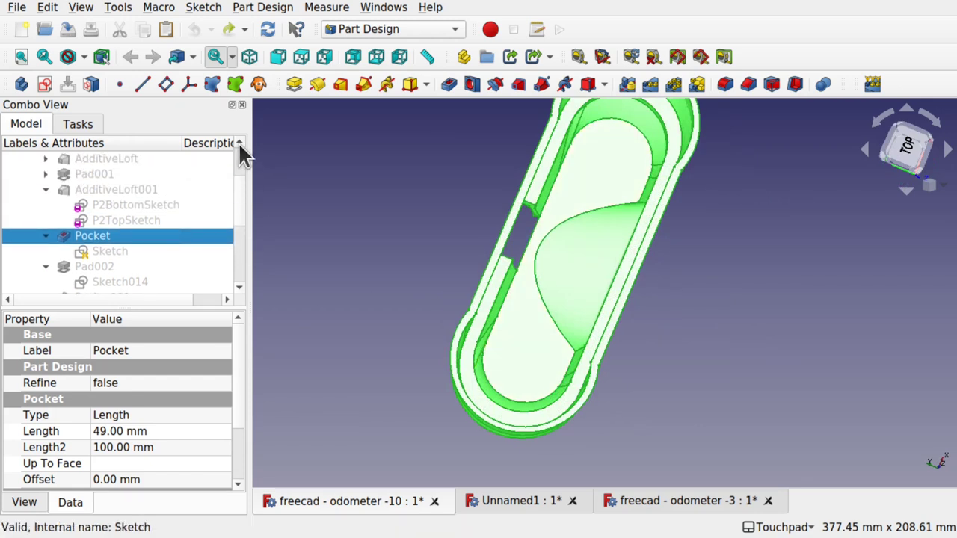
{"action": "key", "text": "space"}
{"action": "left_click", "coordinate": [113, 189]}
{"action": "key", "text": "space"}
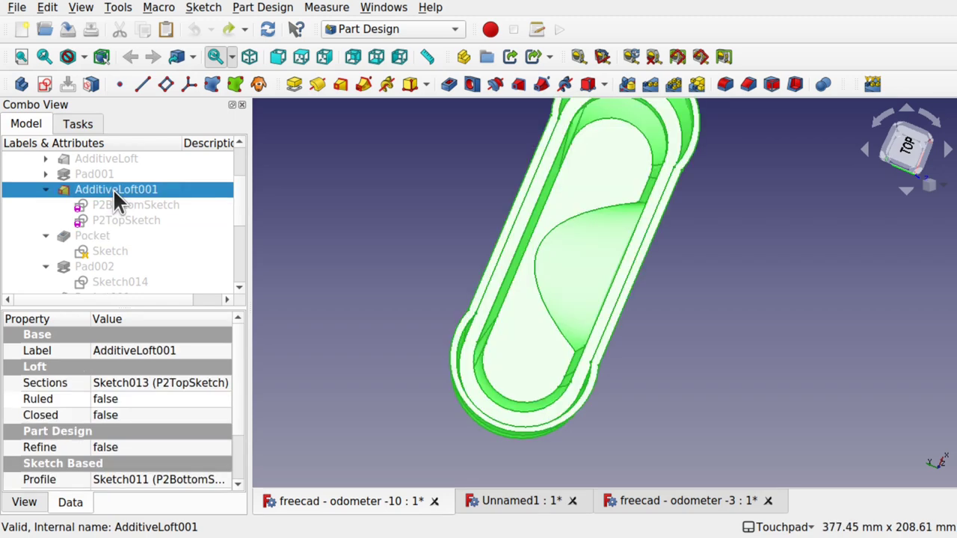
{"action": "middle_click_drag", "start_coordinate": [590, 298], "coordinate": [583, 250]}
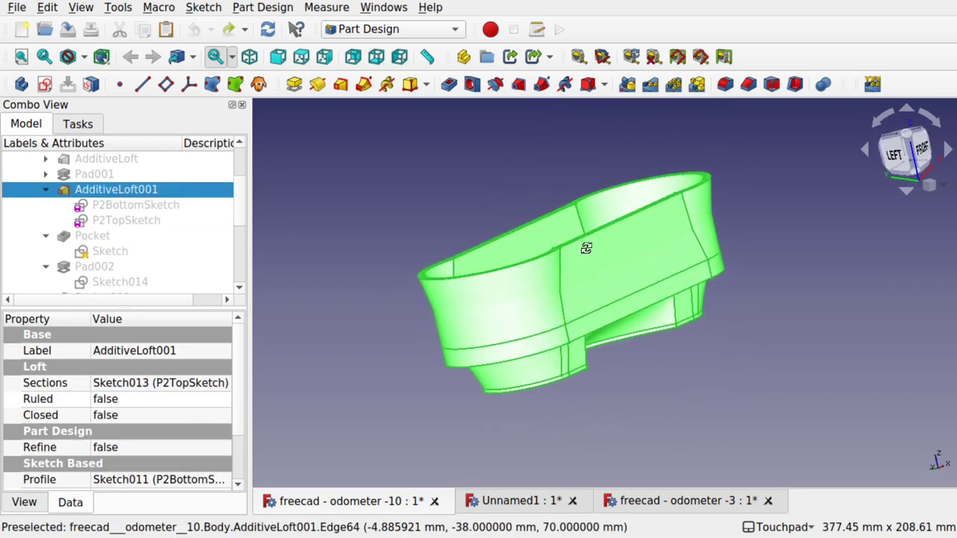
Show P2BottomSketch and P2TopSketch on AdditiveLoft001 and examine where they sit on the upper walls
{"action": "left_click", "coordinate": [153, 204]}
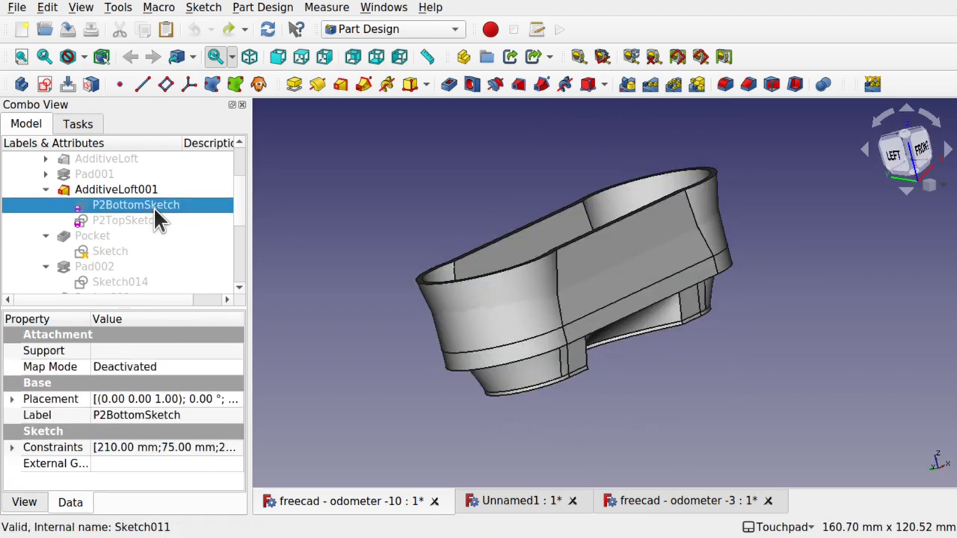
{"action": "left_click", "coordinate": [126, 220]}
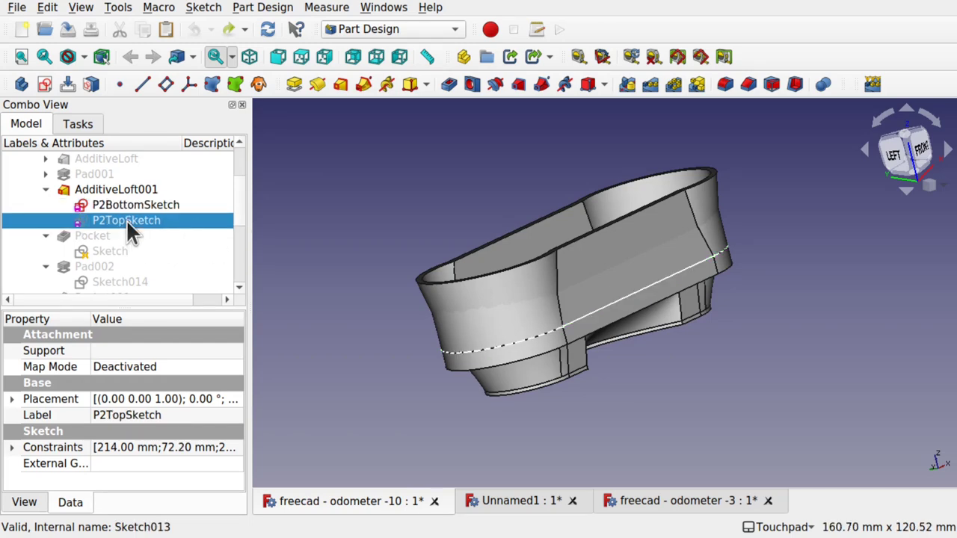
{"action": "middle_click_drag", "start_coordinate": [565, 313], "coordinate": [632, 291]}
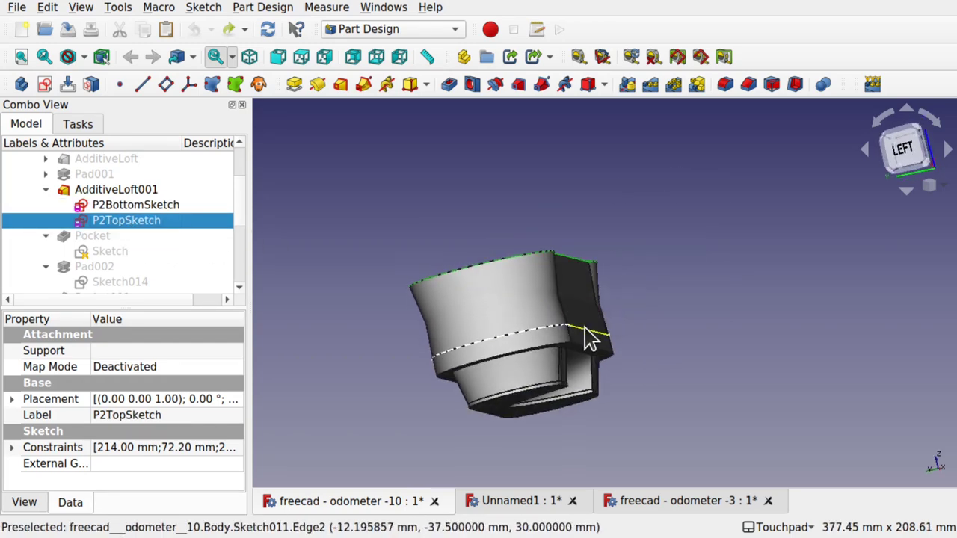
{"action": "middle_click_drag", "start_coordinate": [576, 270], "coordinate": [473, 228]}
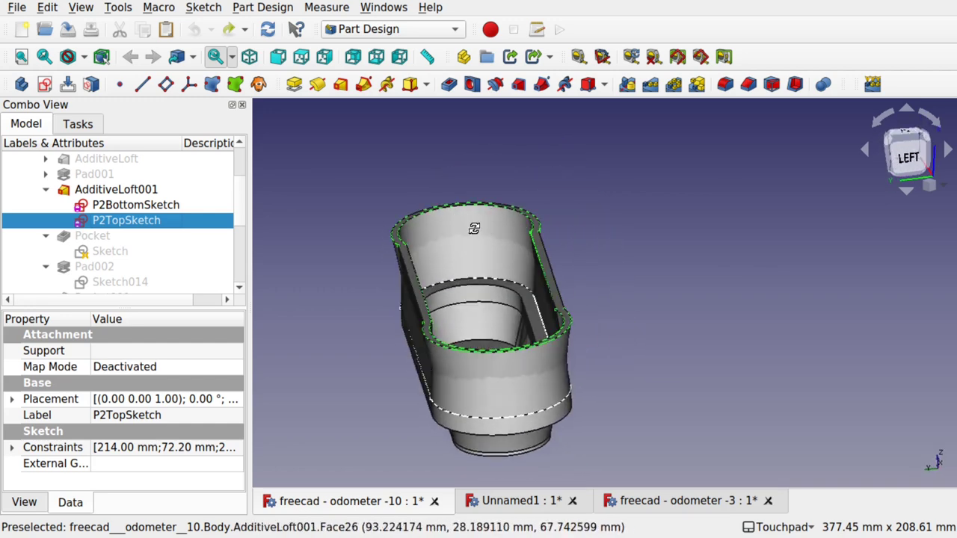
Hide AdditiveLoft001 to examine the two P2 profile sketches on their own, and select Pad001
{"action": "left_click", "coordinate": [144, 191]}
{"action": "key", "text": "space"}
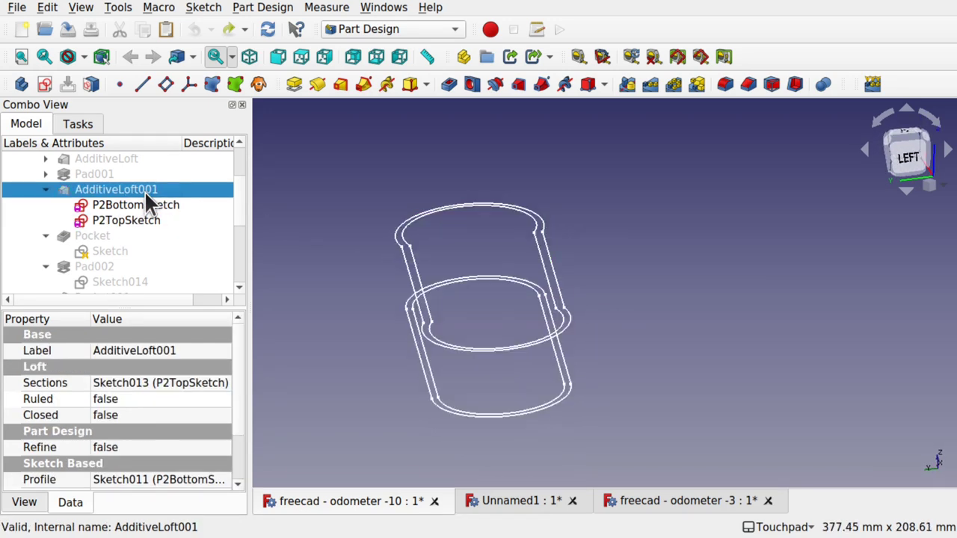
{"action": "mouse_move", "coordinate": [568, 314]}
{"action": "middle_mouse_down"}
{"action": "mouse_move", "coordinate": [610, 335]}
{"action": "mouse_move", "coordinate": [452, 366]}
{"action": "middle_mouse_up"}
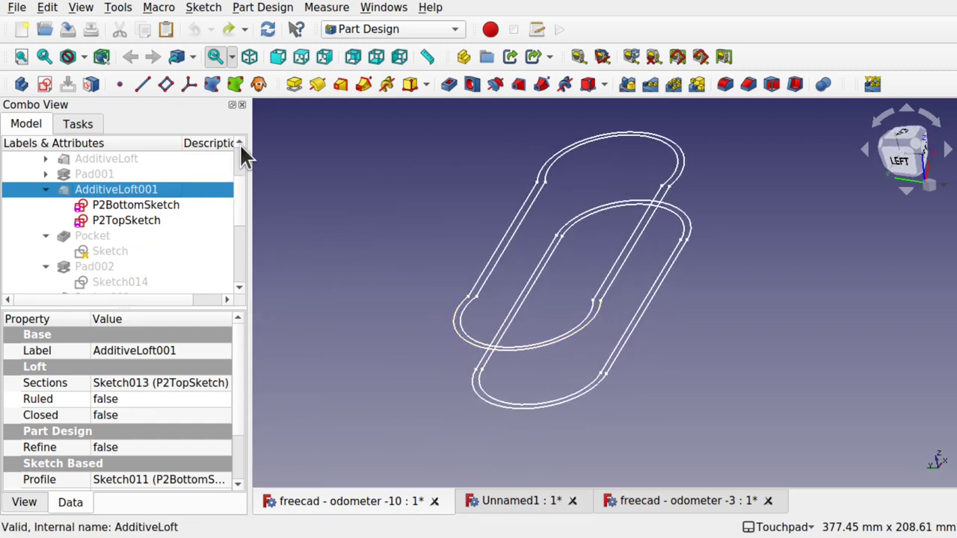
{"action": "left_click", "coordinate": [98, 174]}
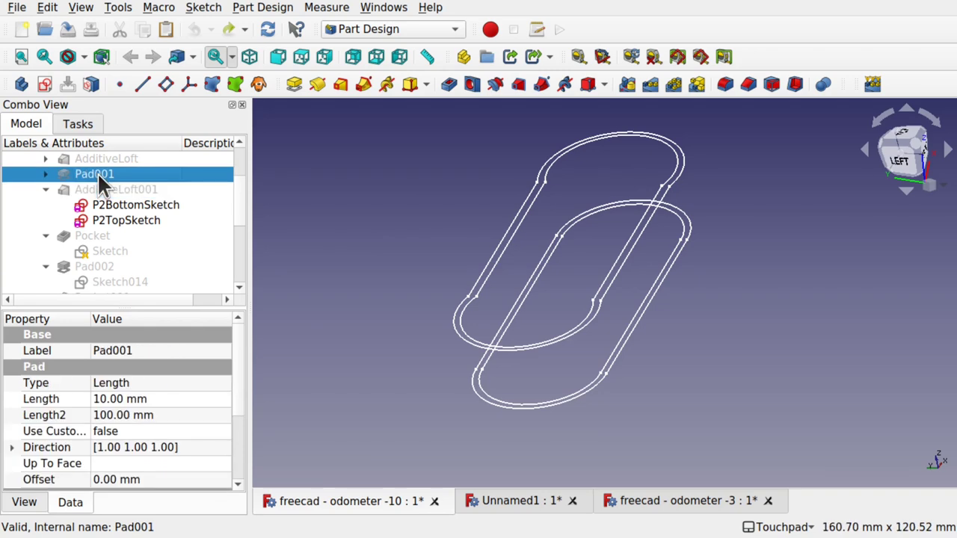
Show Pad001 beneath the P2 profile sketches and toggle its visibility to examine how P2BottomSketch sits on its top face
{"action": "key", "text": "space"}
{"action": "middle_click_drag", "start_coordinate": [532, 302], "coordinate": [577, 350]}
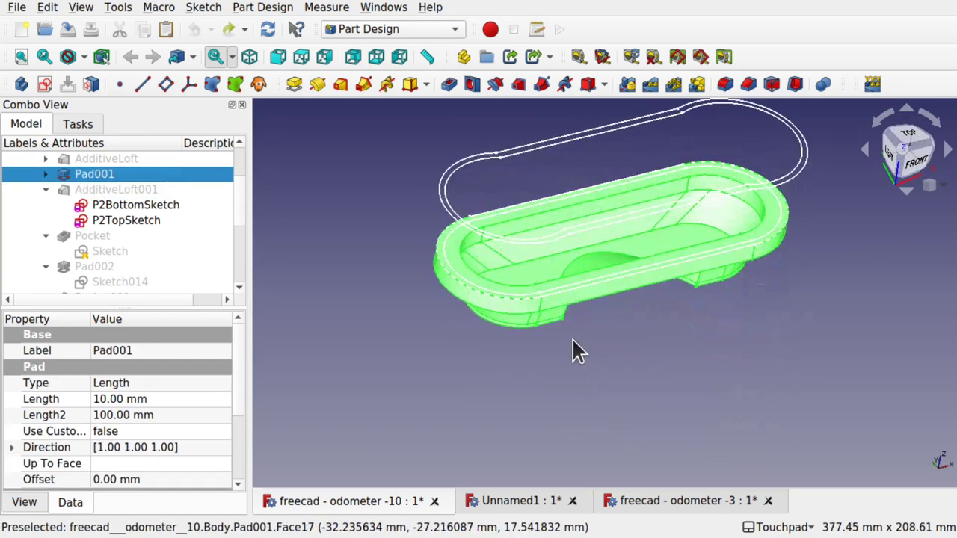
{"action": "middle_click_drag", "start_coordinate": [539, 293], "coordinate": [489, 293]}
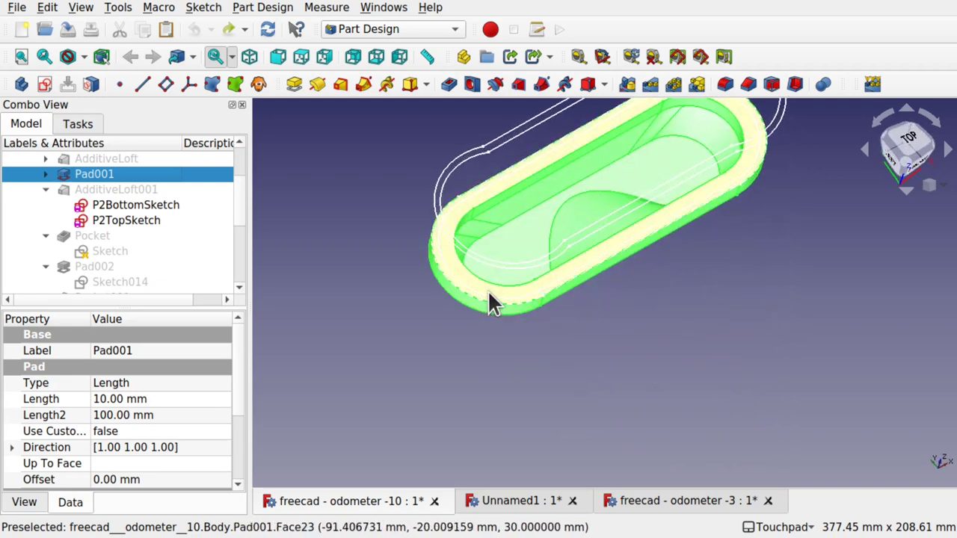
{"action": "scroll", "coordinate": [487, 303], "scroll_direction": "up", "scroll_amount": 4}
{"action": "left_click", "coordinate": [557, 369]}
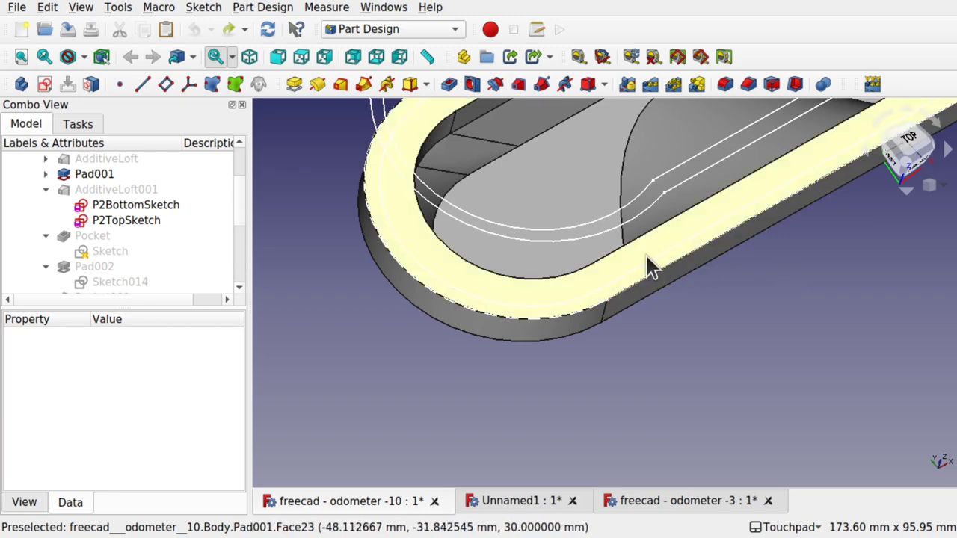
{"action": "left_click", "coordinate": [498, 329]}
{"action": "key", "text": "space"}
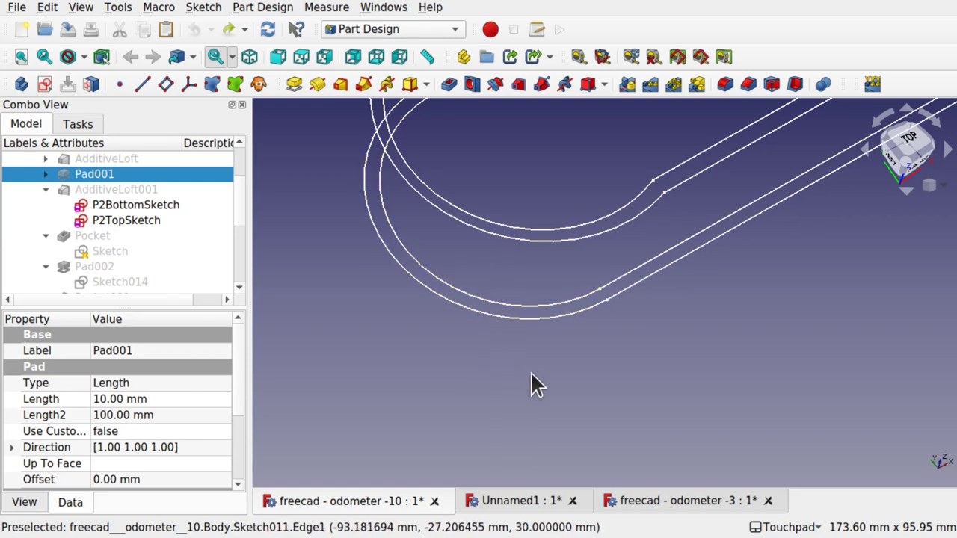
{"action": "key", "text": "space"}
{"action": "middle_click_drag", "start_coordinate": [521, 374], "coordinate": [551, 305]}
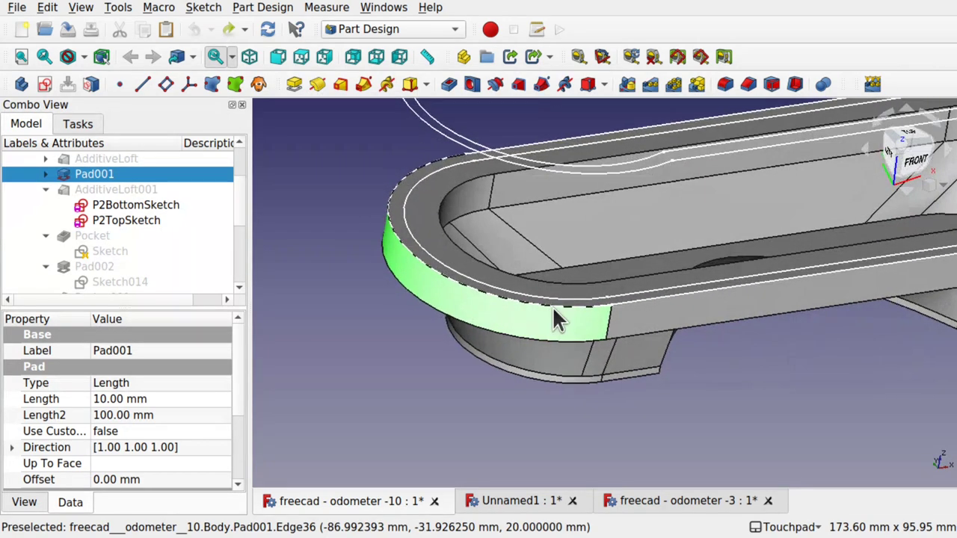
Show P1TopPadSketch, hide P2BottomSketch and P2TopSketch, and toggle Pad001 to compare the pad with its profile
{"action": "left_click", "coordinate": [42, 173]}
{"action": "left_click", "coordinate": [107, 186]}
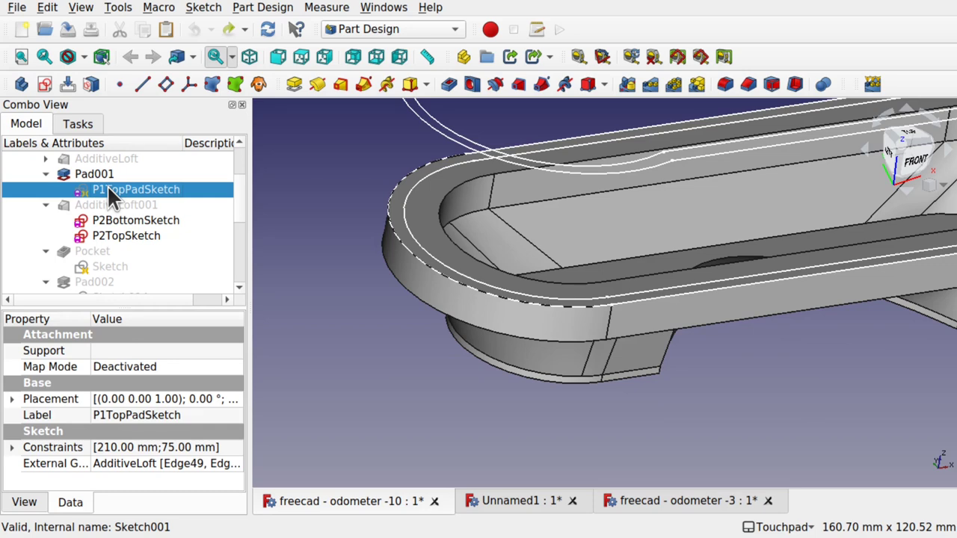
{"action": "left_click", "coordinate": [146, 219]}
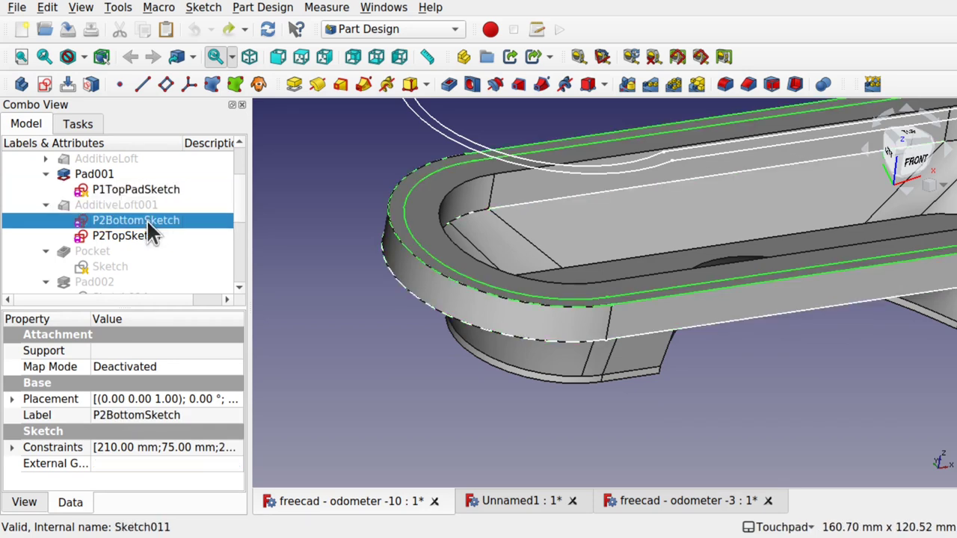
{"action": "left_click", "coordinate": [149, 235]}
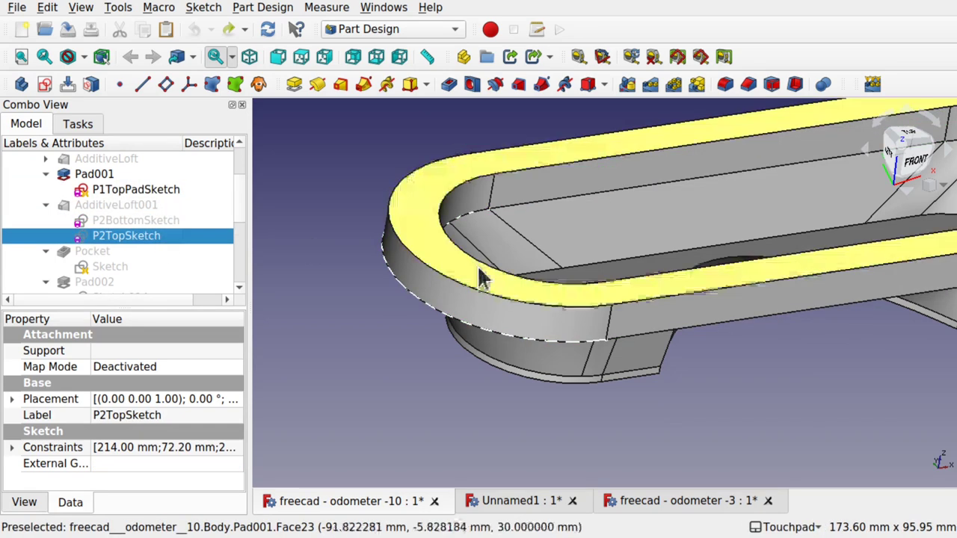
{"action": "left_click", "coordinate": [461, 308]}
{"action": "key", "text": "space"}
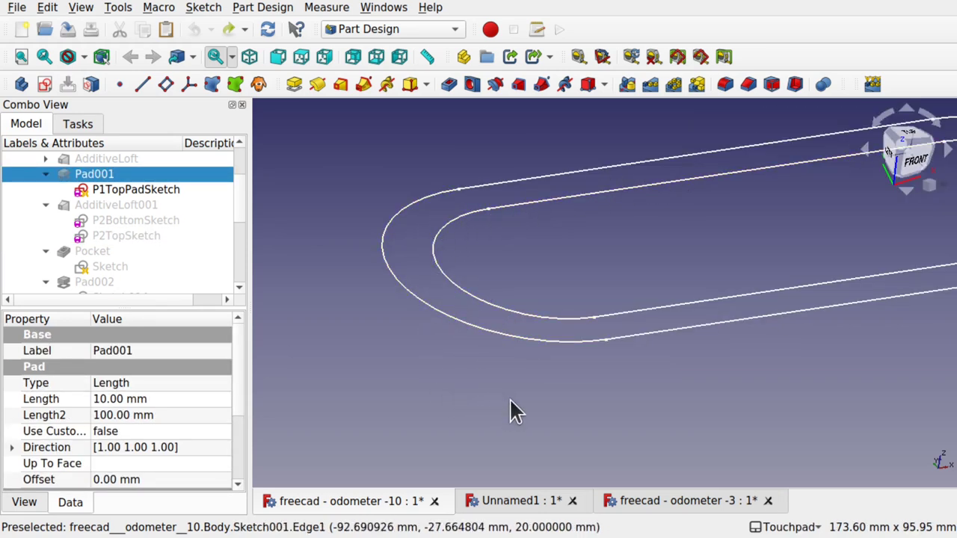
{"action": "key", "text": "space"}
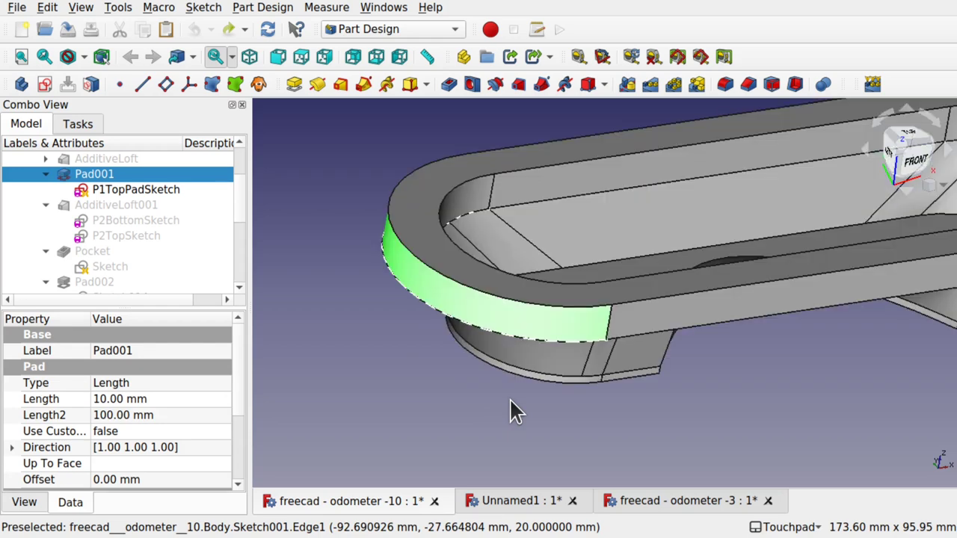
Hide Pad001, show AdditiveLoft in its place, and examine the lower loft inside the P1TopPadSketch outline from above
{"action": "left_click", "coordinate": [239, 142]}
{"action": "left_click", "coordinate": [239, 142]}
{"action": "left_click", "coordinate": [239, 142]}
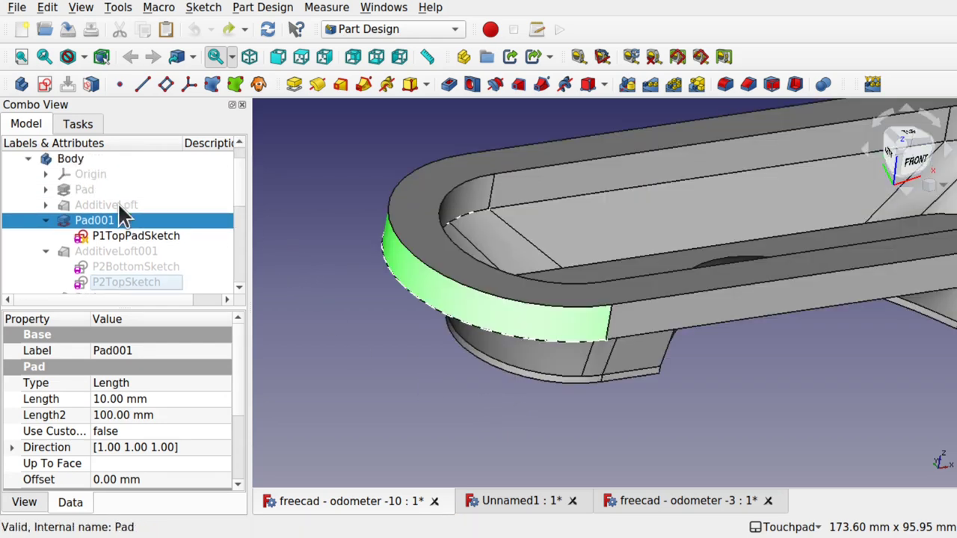
{"action": "left_click", "coordinate": [66, 220]}
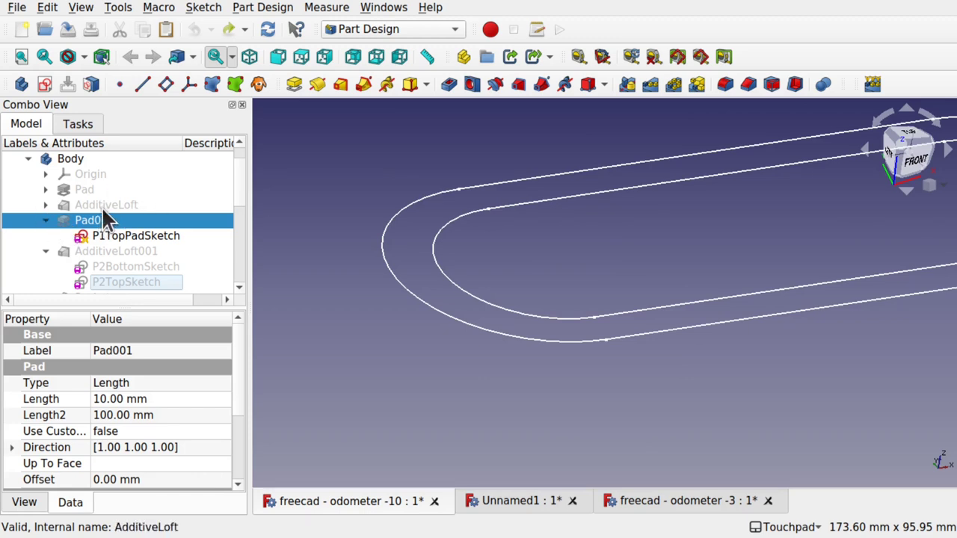
{"action": "left_click", "coordinate": [106, 204]}
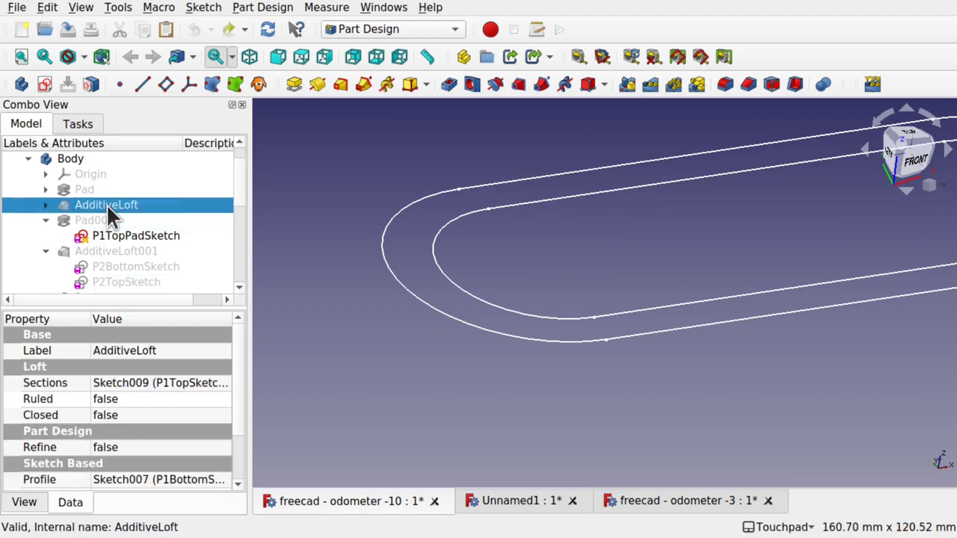
{"action": "key", "text": "space"}
{"action": "left_click_drag", "start_coordinate": [478, 266], "coordinate": [568, 393], "text": "alt"}
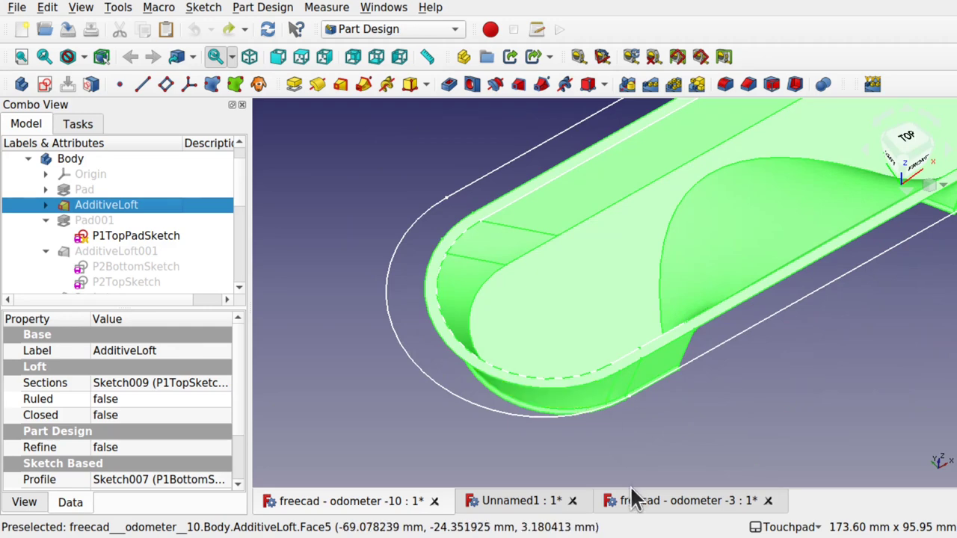
Display the Pocket feature in place of AdditiveLoft001 and examine the wall cutout from the left end
{"action": "left_click", "coordinate": [614, 500]}
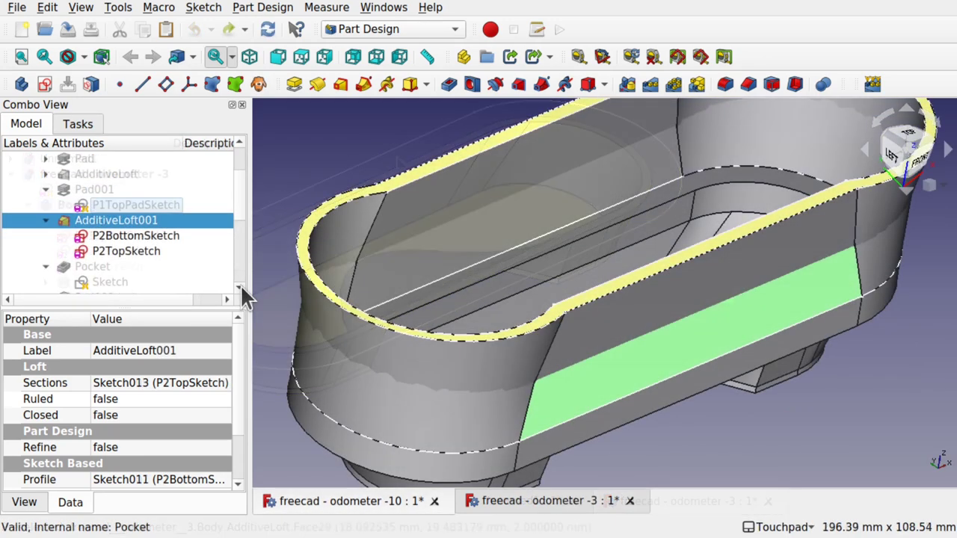
{"action": "scroll", "coordinate": [240, 284], "scroll_direction": "down", "scroll_amount": 1}
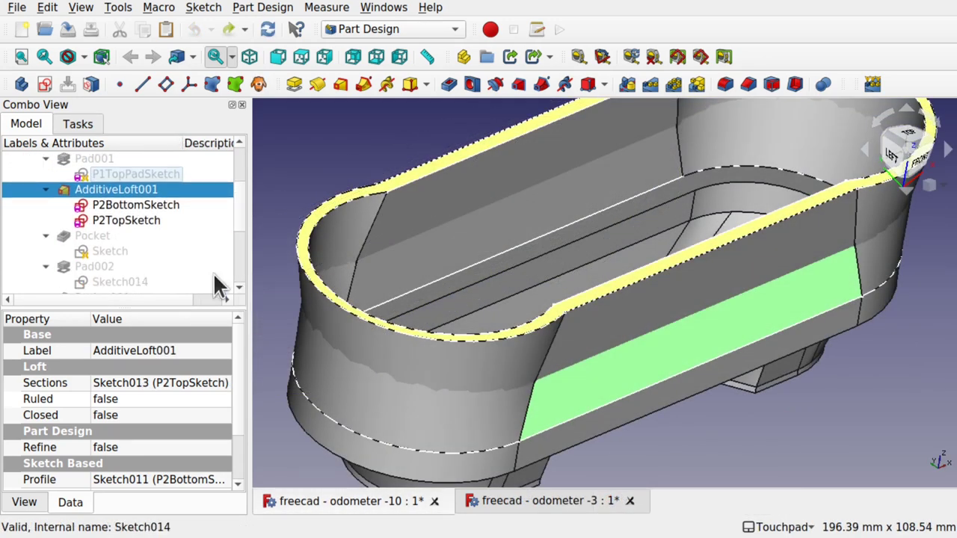
{"action": "left_click", "coordinate": [96, 236]}
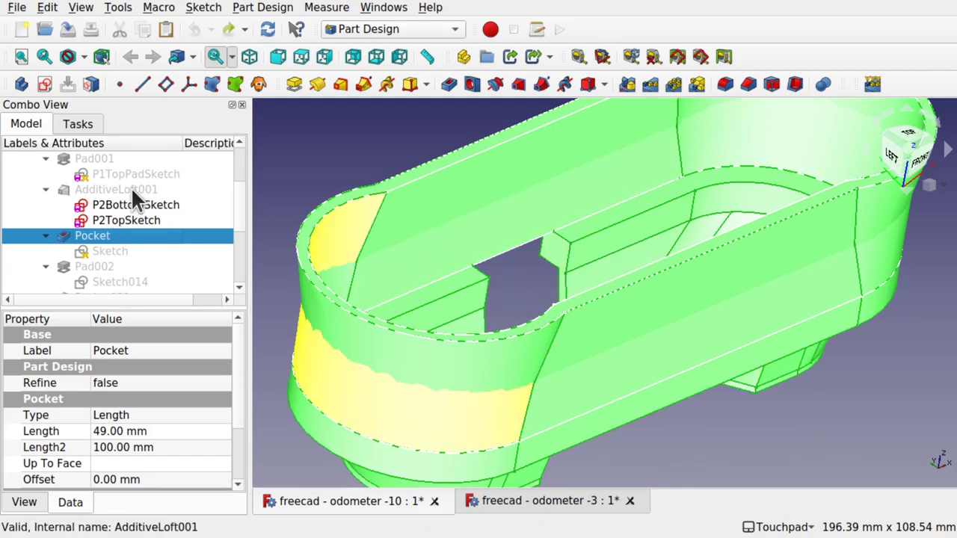
{"action": "left_click_drag", "start_coordinate": [333, 242], "coordinate": [433, 248], "text": "alt"}
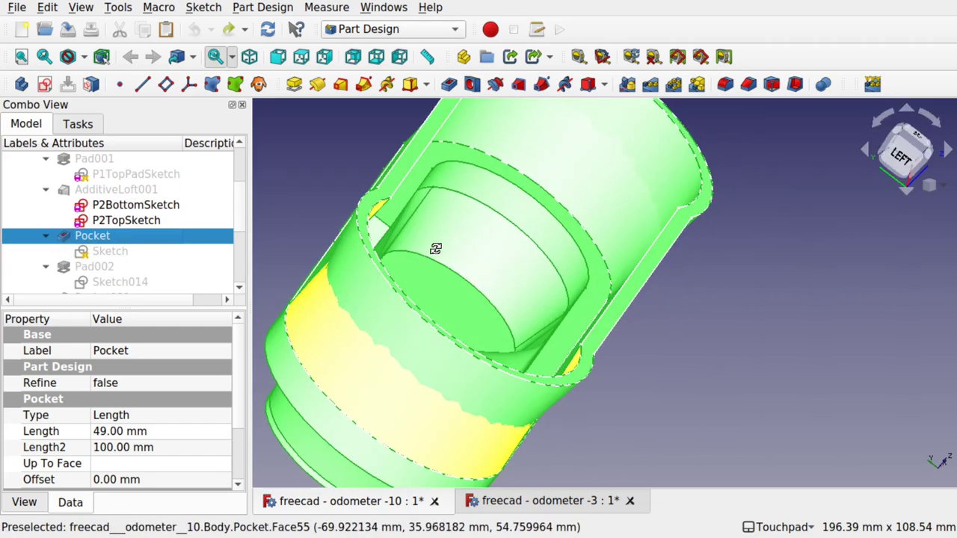
Switch to the Google Photos album in Chrome, browse the reference photos of the real housing, and return to FreeCAD
{"action": "key", "text": "super"}
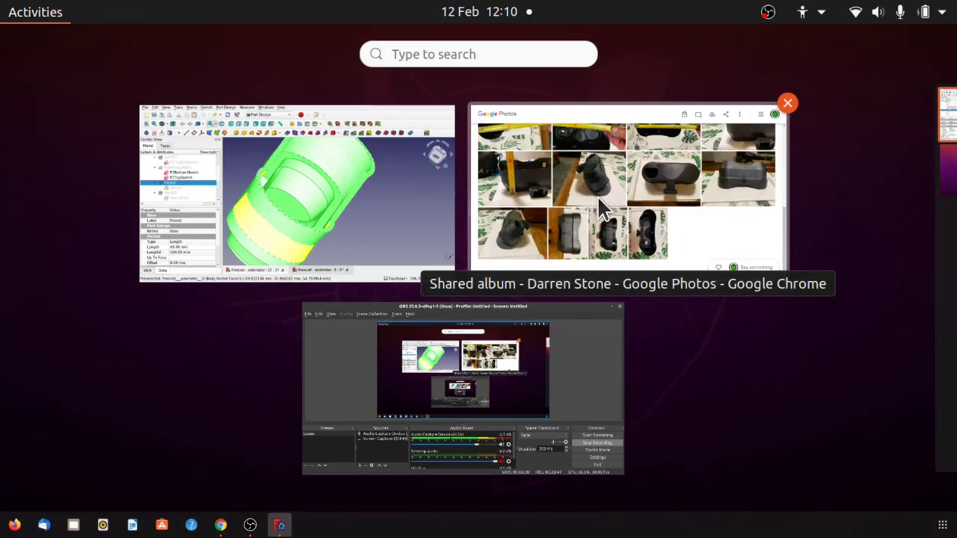
{"action": "left_click", "coordinate": [579, 198]}
{"action": "scroll", "coordinate": [337, 224], "scroll_direction": "up", "scroll_amount": 1}
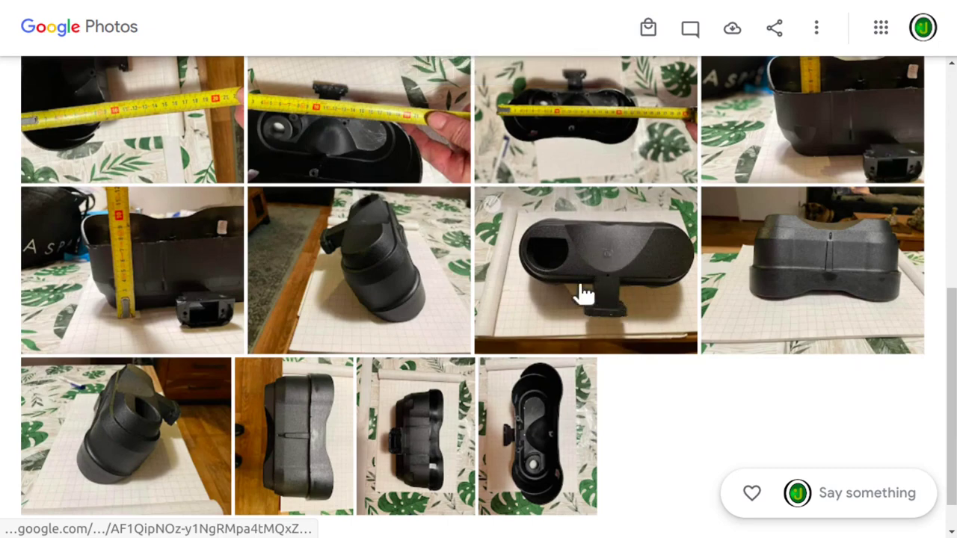
{"action": "scroll", "coordinate": [519, 239], "scroll_direction": "up", "scroll_amount": 2}
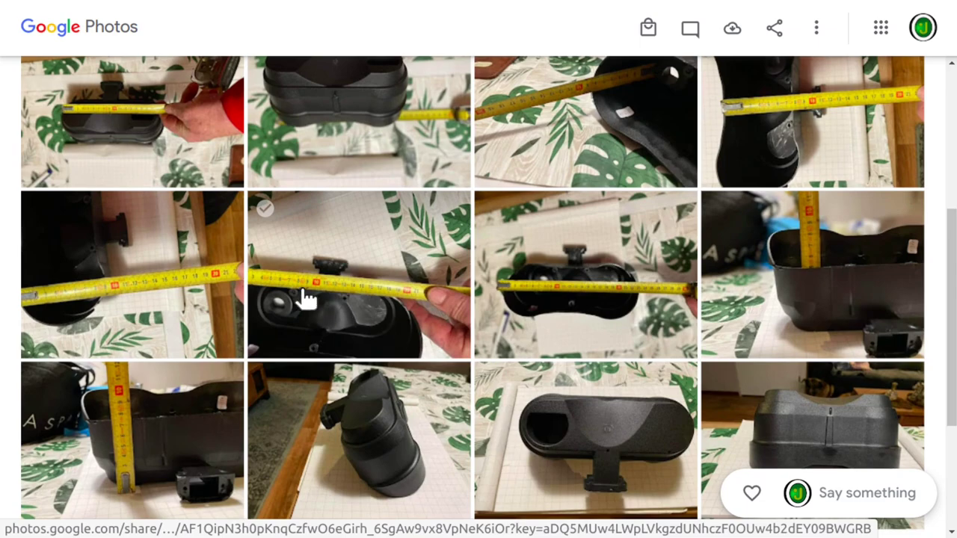
{"action": "scroll", "coordinate": [480, 346], "scroll_direction": "down", "scroll_amount": 2}
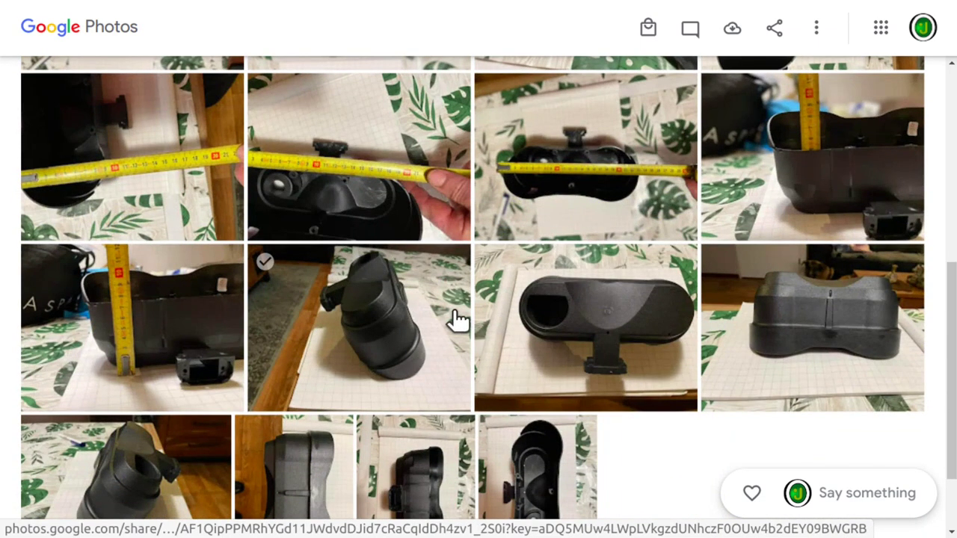
{"action": "key", "text": "super"}
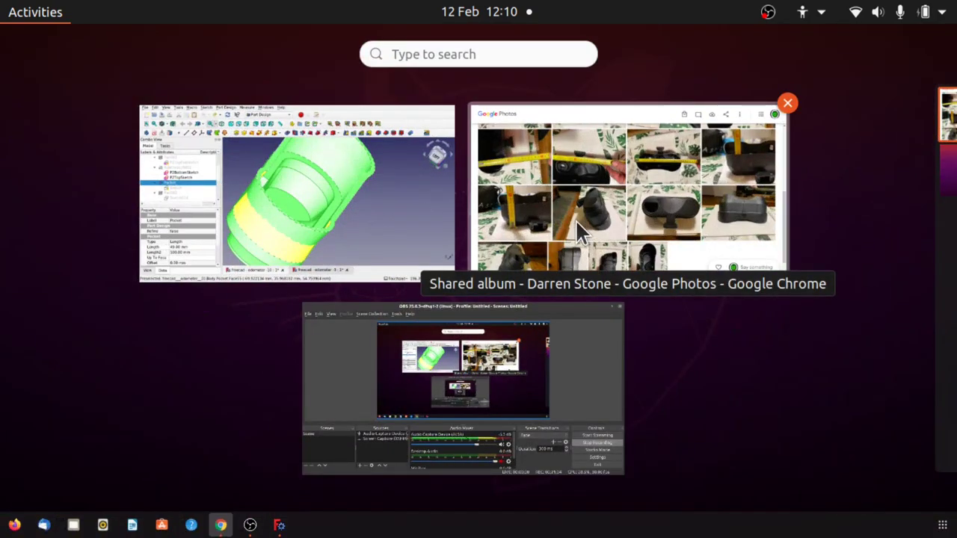
{"action": "left_click", "coordinate": [360, 224]}
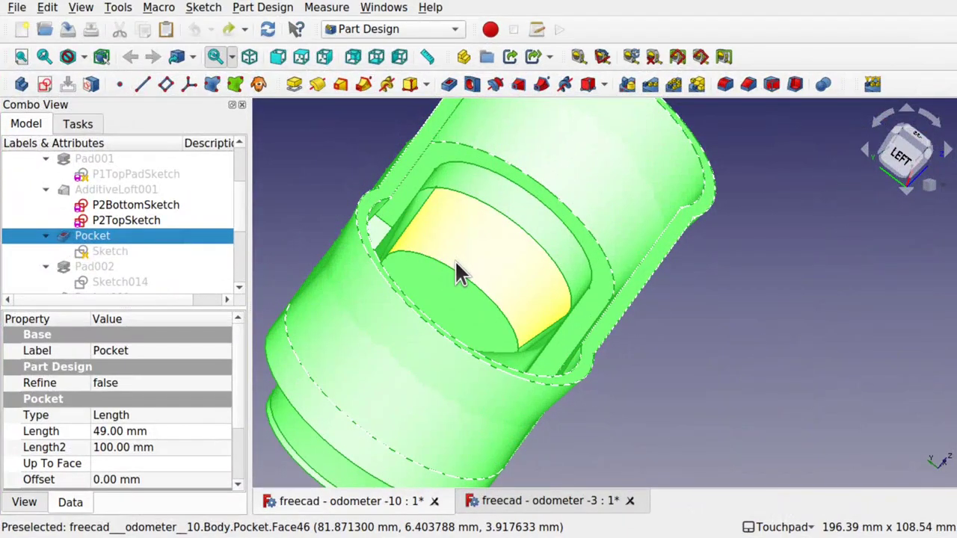
Show the Pocket's Sketch and examine the rectangular cutout profile against the housing from the bottom and rear
{"action": "left_click_drag", "start_coordinate": [443, 259], "coordinate": [527, 317], "text": "alt"}
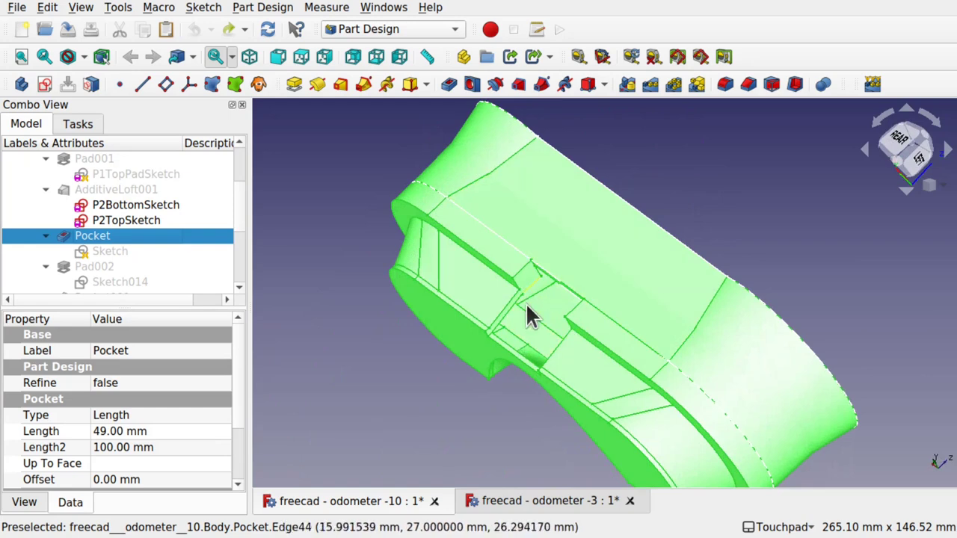
{"action": "left_click", "coordinate": [46, 237]}
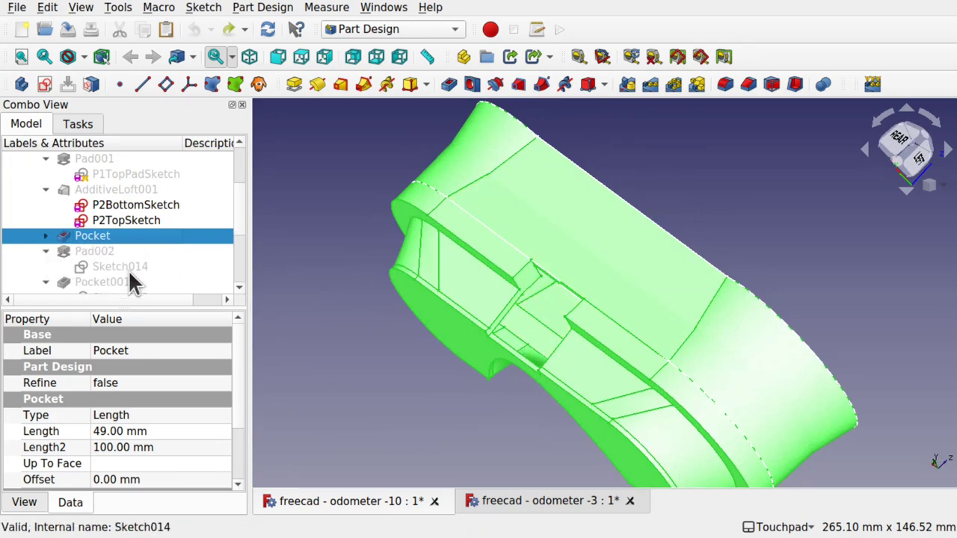
{"action": "left_click", "coordinate": [46, 236]}
{"action": "left_click", "coordinate": [95, 254]}
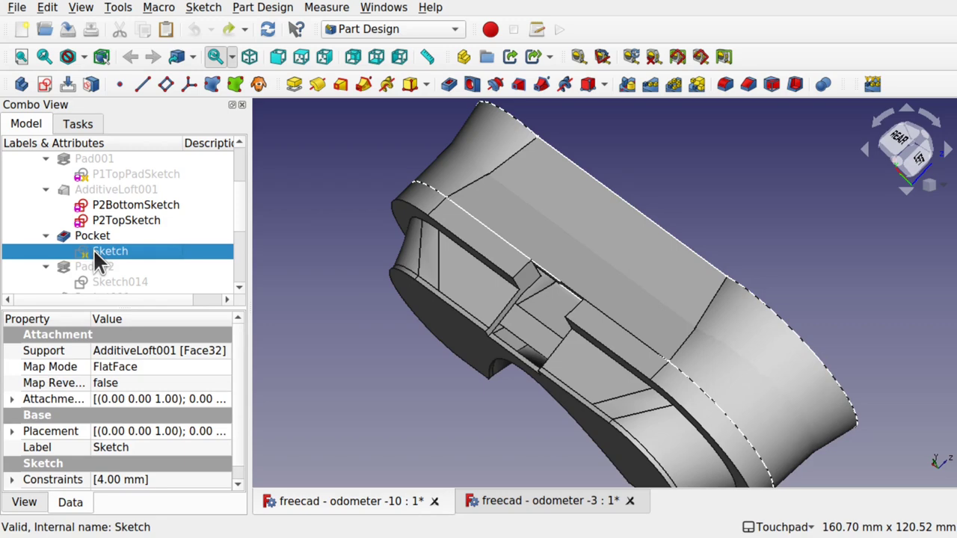
{"action": "left_click_drag", "start_coordinate": [534, 316], "coordinate": [611, 279], "text": "alt"}
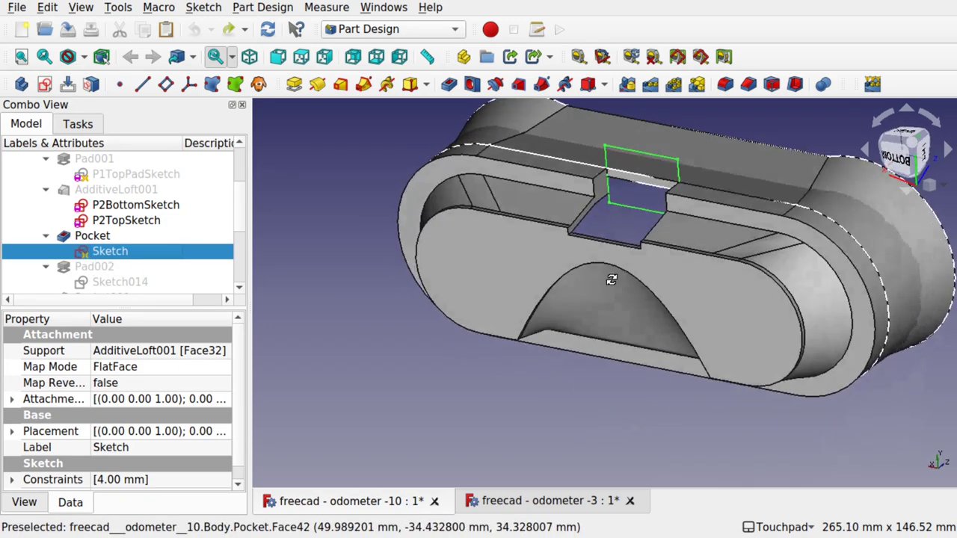
{"action": "left_click", "coordinate": [499, 367]}
{"action": "left_click_drag", "start_coordinate": [655, 165], "coordinate": [728, 175], "text": "alt"}
{"action": "left_click", "coordinate": [901, 165]}
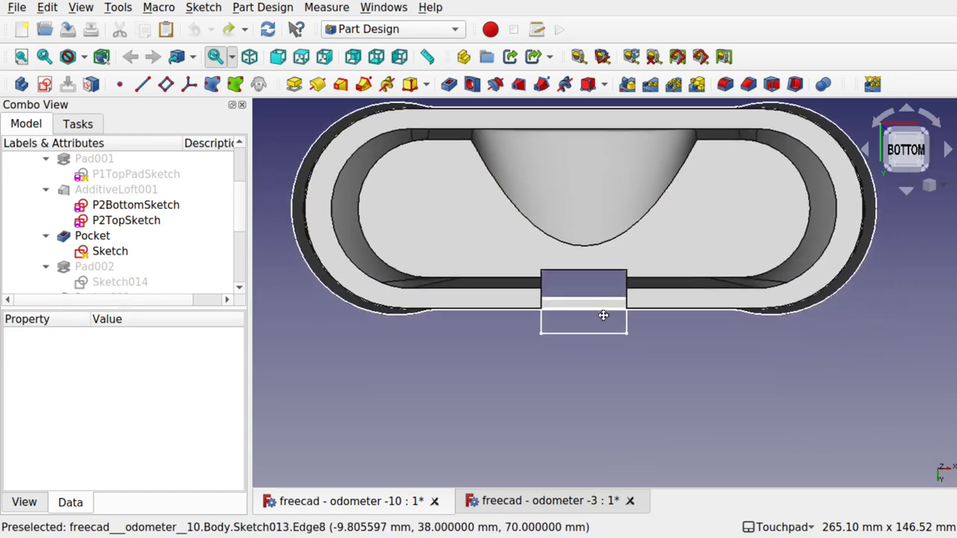
{"action": "left_click_drag", "start_coordinate": [603, 315], "coordinate": [591, 291], "text": "alt"}
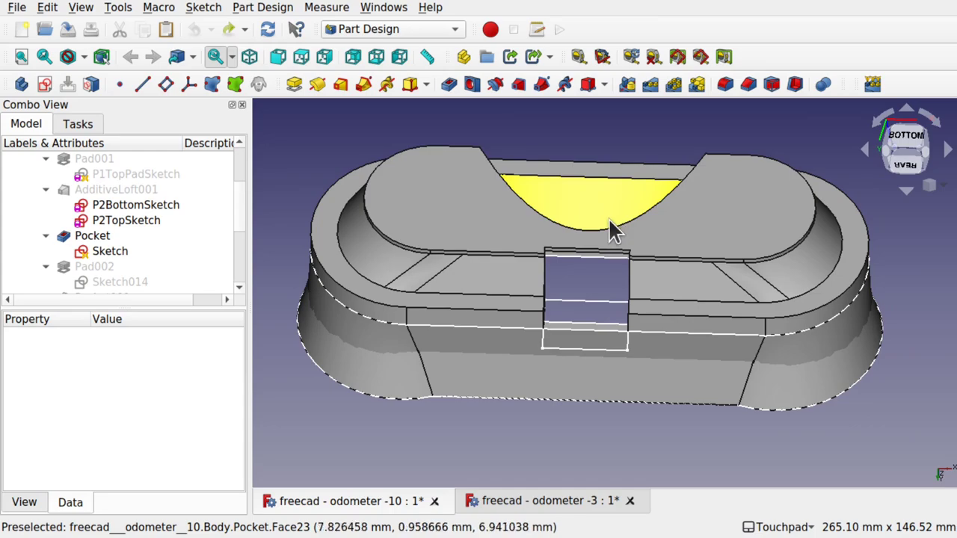
{"action": "left_click_drag", "start_coordinate": [612, 280], "coordinate": [600, 324], "text": "shift"}
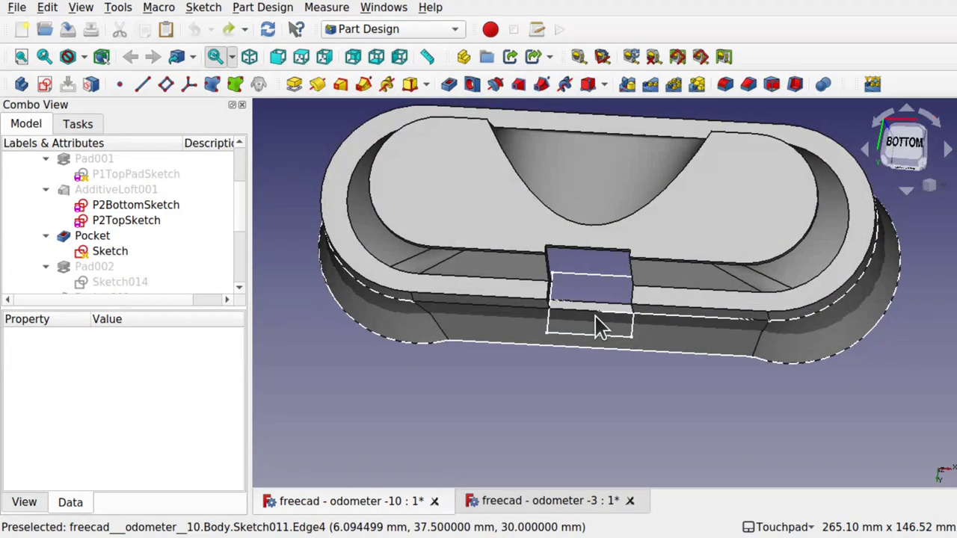
Switch to the Google Photos album, view the photo of the housing's underside with its mounting bracket, and return to the album
{"action": "key", "text": "super"}
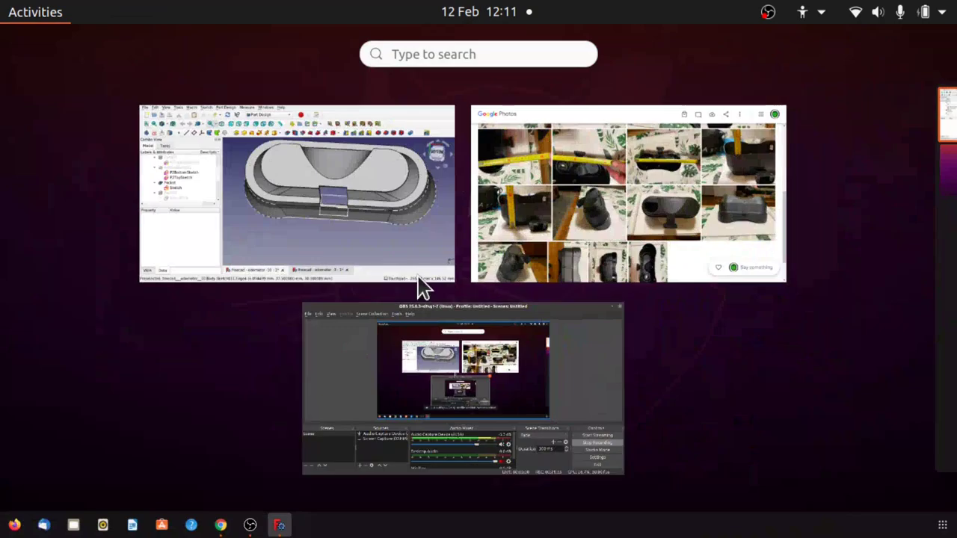
{"action": "left_click", "coordinate": [675, 207]}
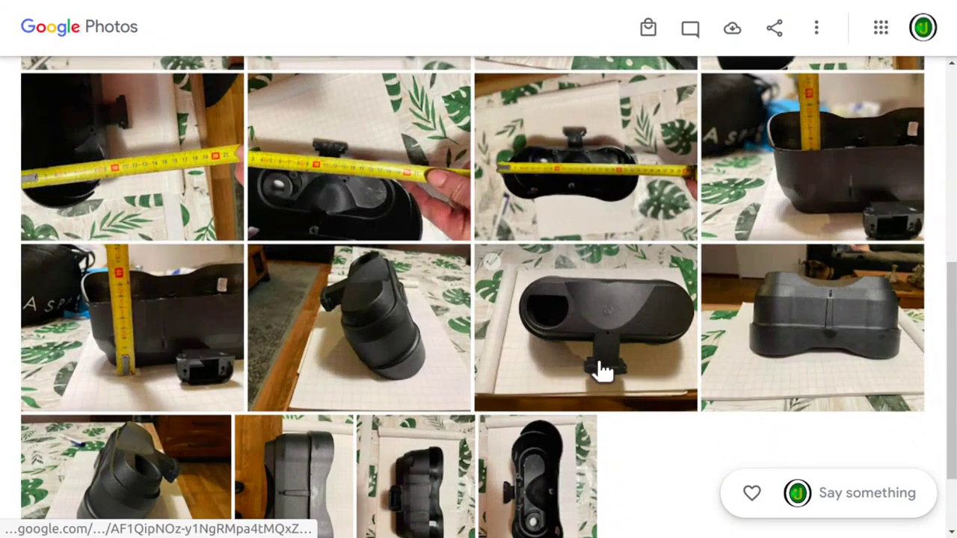
{"action": "left_click", "coordinate": [607, 351]}
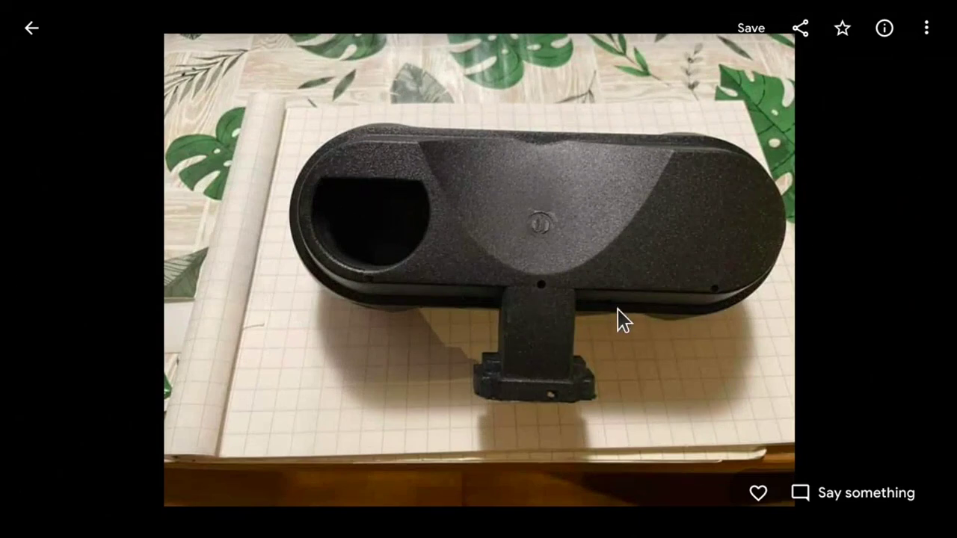
{"action": "left_click", "coordinate": [32, 27]}
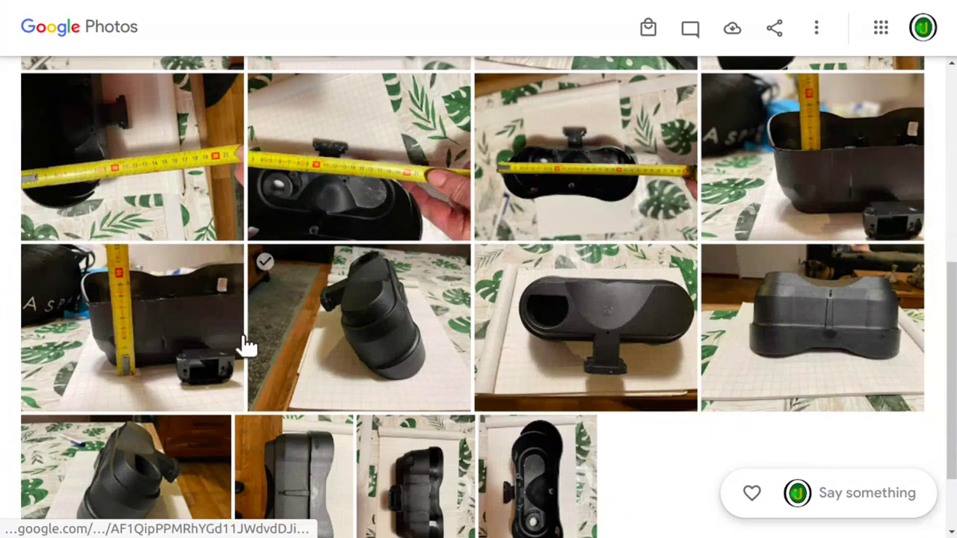
View the reference photos of the housing's height against the tape measure and of its interior from above, and return to the album
{"action": "left_click", "coordinate": [193, 349]}
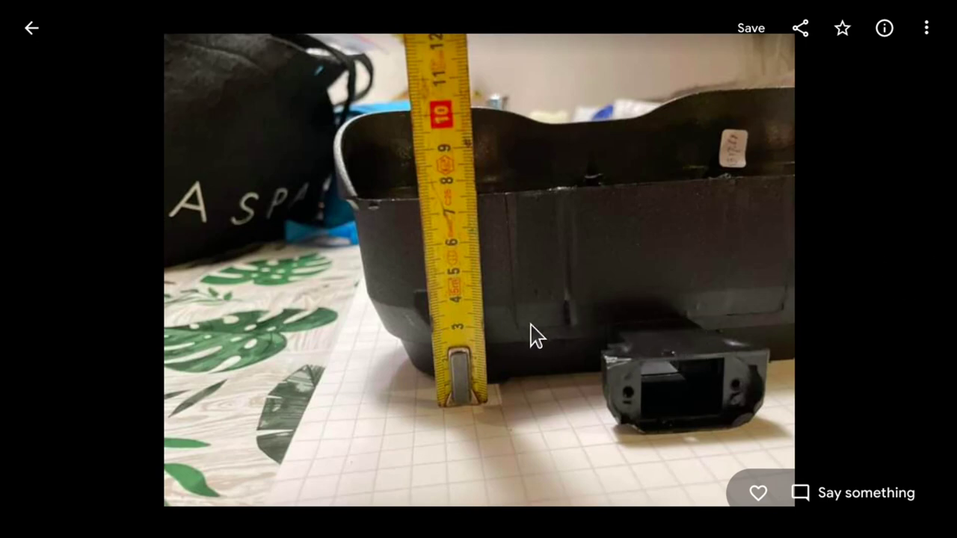
{"action": "key", "text": "super"}
{"action": "left_click", "coordinate": [571, 223]}
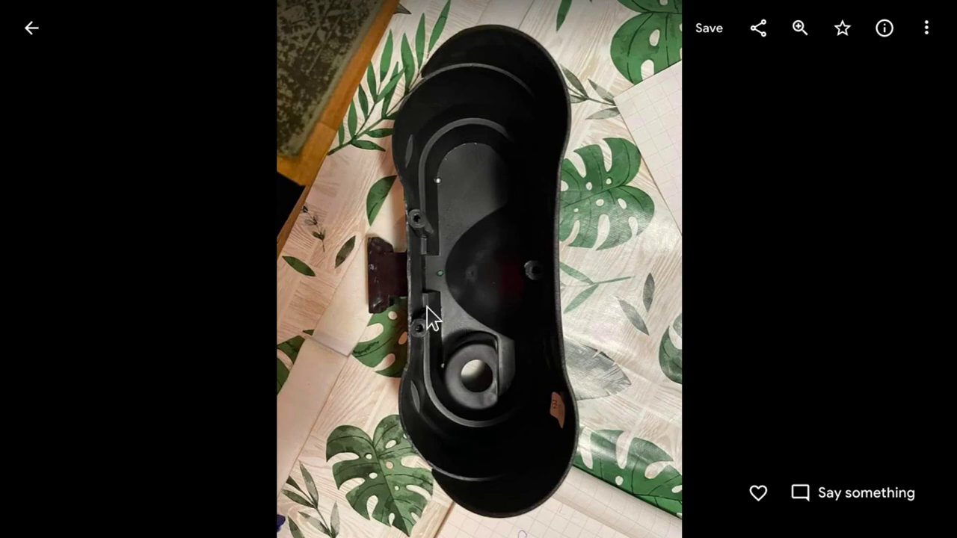
{"action": "left_click", "coordinate": [30, 36]}
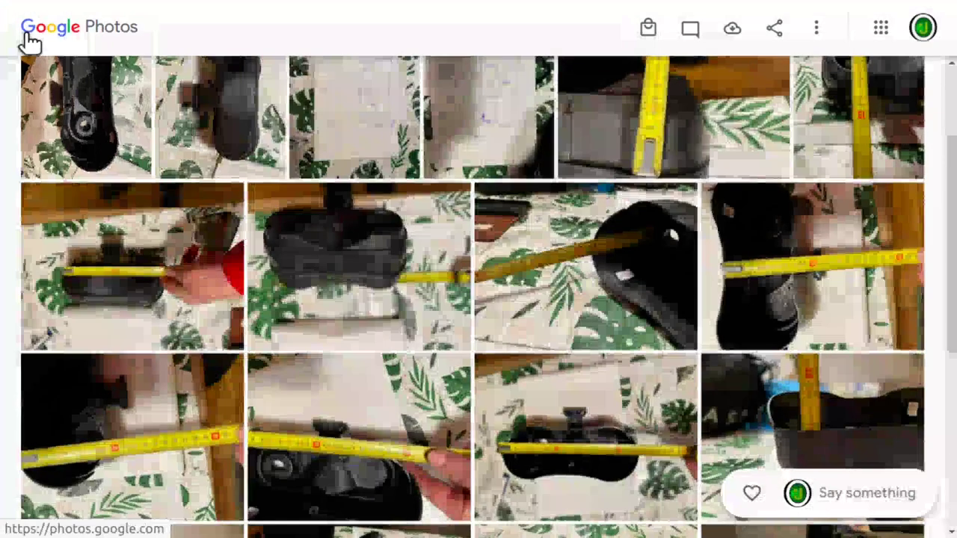
Switch back to FreeCAD and examine the housing's interior and the rectangular wall cutout from above
{"action": "key", "text": "super"}
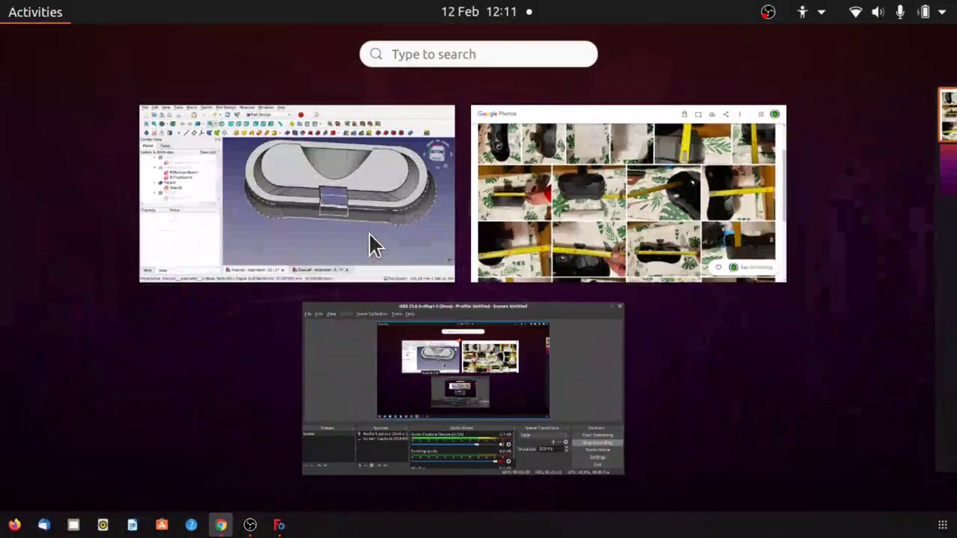
{"action": "left_click", "coordinate": [368, 232]}
{"action": "left_click_drag", "start_coordinate": [372, 263], "coordinate": [603, 306], "text": "shift"}
{"action": "left_click_drag", "start_coordinate": [714, 285], "coordinate": [324, 311], "text": "shift"}
{"action": "left_click_drag", "start_coordinate": [446, 351], "coordinate": [492, 258], "text": "shift"}
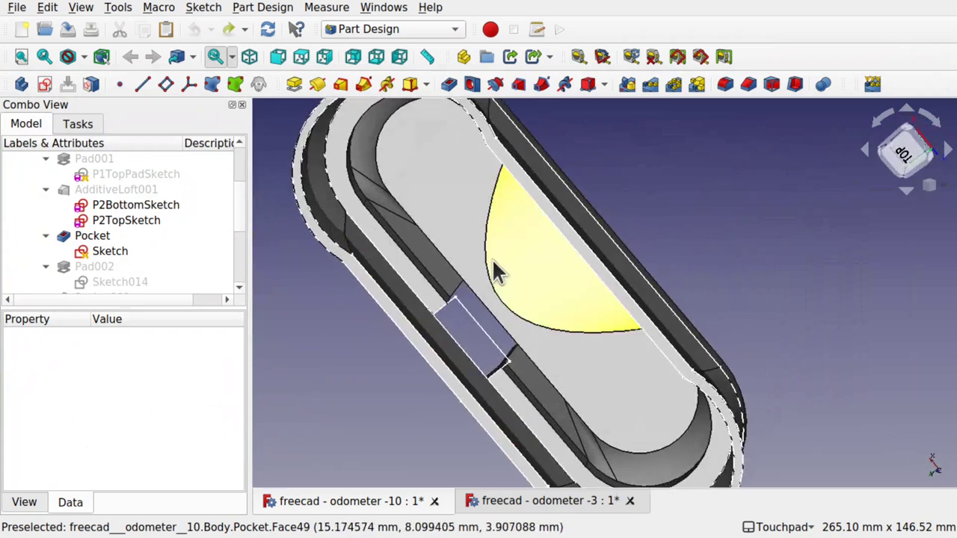
Hide P2BottomSketch, P2TopSketch and the Pocket's Sketch
{"action": "left_click", "coordinate": [95, 237]}
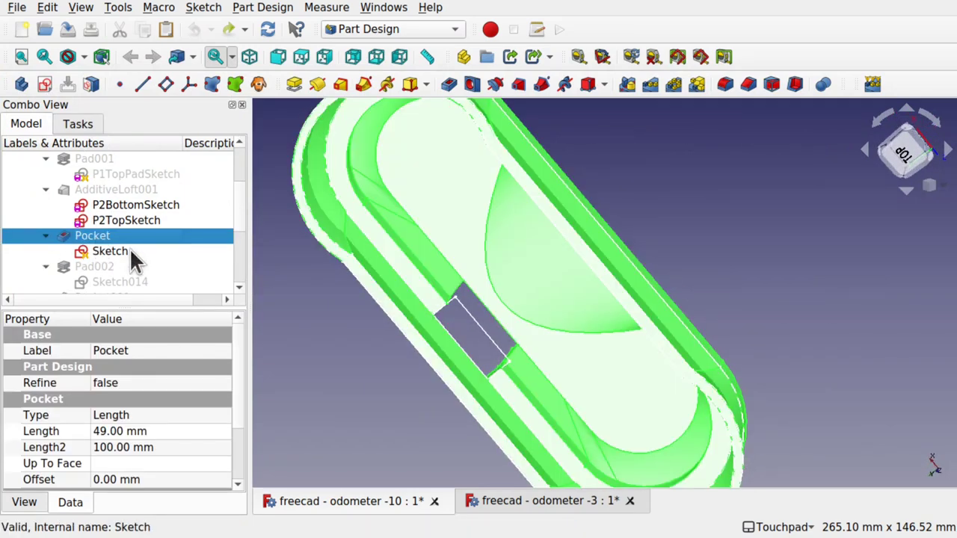
{"action": "left_click", "coordinate": [134, 208]}
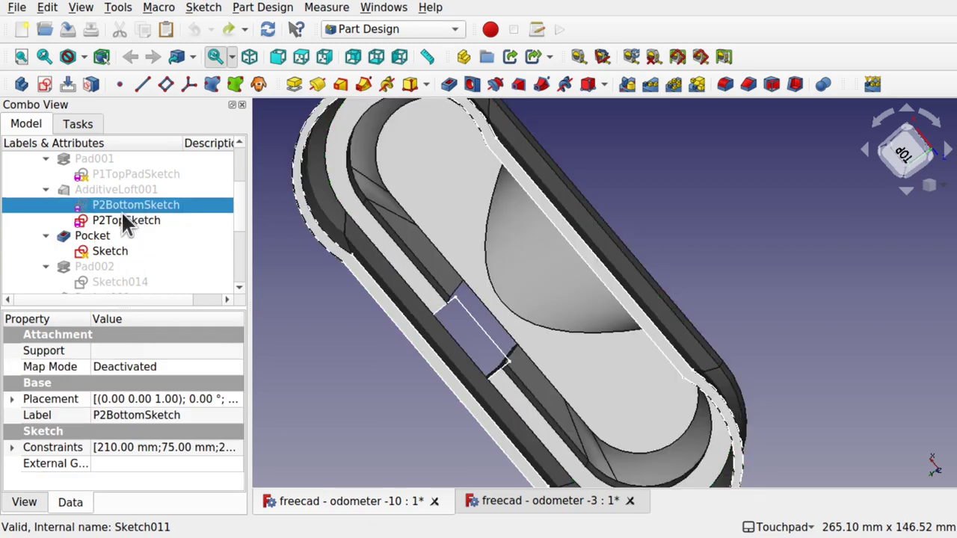
{"action": "left_click", "coordinate": [118, 219]}
{"action": "left_click", "coordinate": [101, 251]}
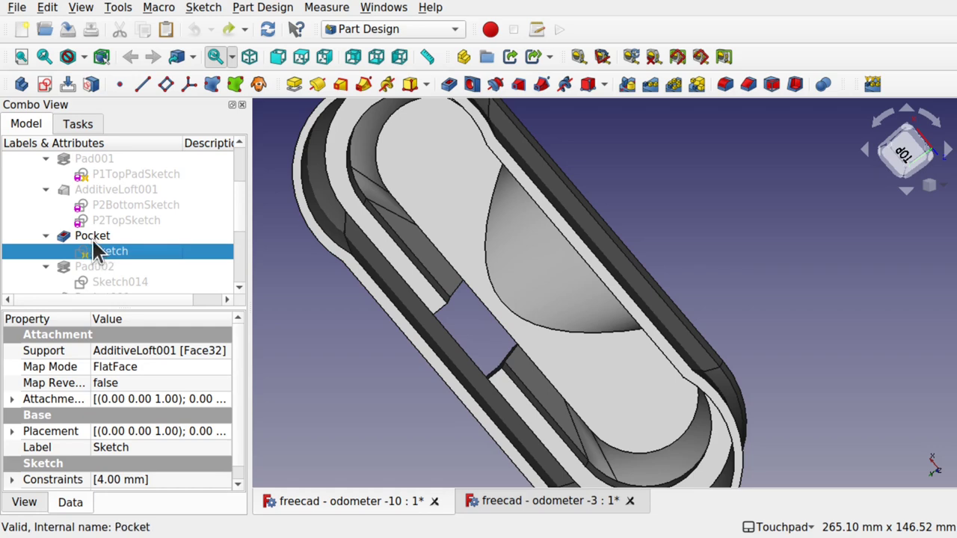
Display the Pad002 feature in place of Pocket and examine the raised, flat-sided round pad inside the housing's end
{"action": "left_click", "coordinate": [91, 236]}
{"action": "key", "text": "space"}
{"action": "left_click", "coordinate": [106, 268]}
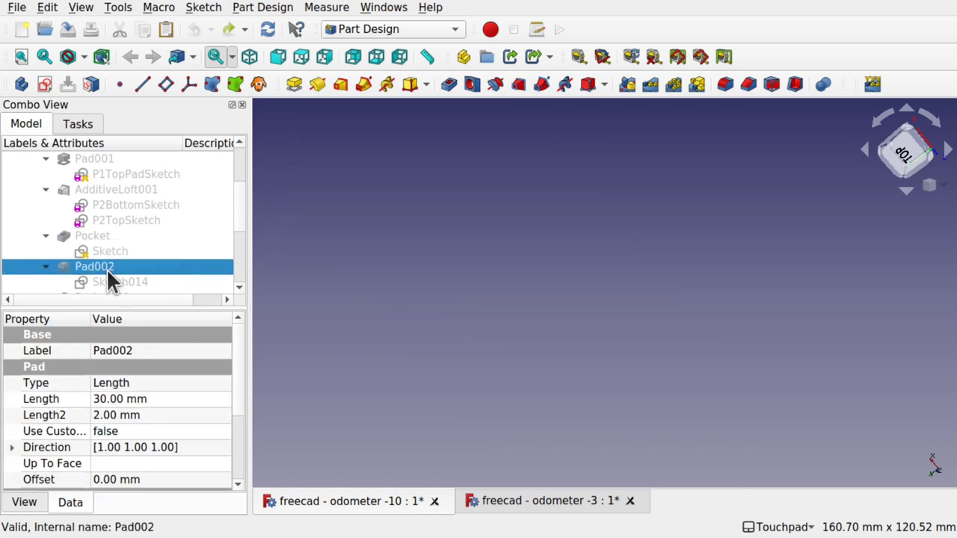
{"action": "key", "text": "space"}
{"action": "left_click_drag", "start_coordinate": [434, 372], "coordinate": [630, 192], "text": "shift"}
{"action": "left_click_drag", "start_coordinate": [508, 209], "coordinate": [452, 247], "text": "shift"}
{"action": "middle_click_drag", "start_coordinate": [452, 248], "coordinate": [402, 287]}
{"action": "left_click_drag", "start_coordinate": [418, 316], "coordinate": [434, 306], "text": "shift"}
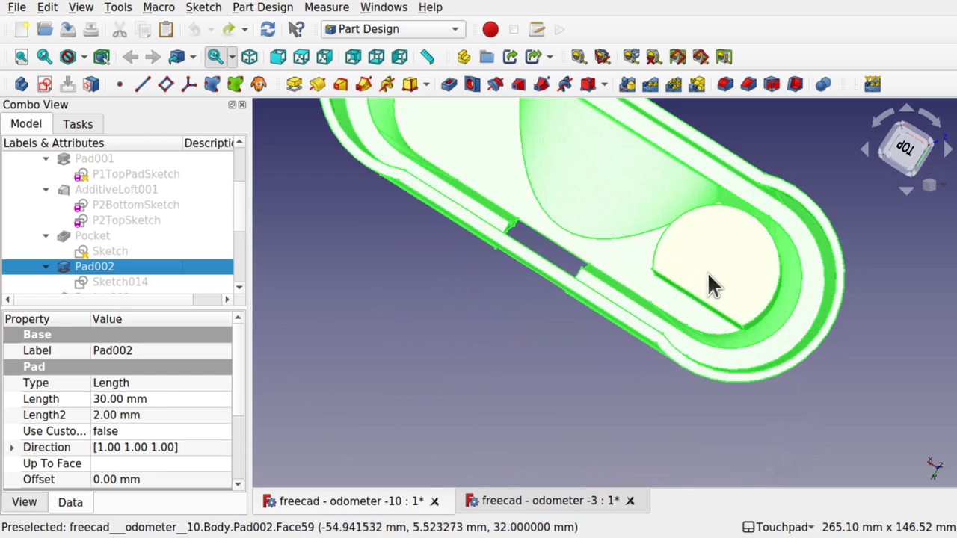
{"action": "left_click", "coordinate": [553, 352]}
{"action": "mouse_move", "coordinate": [711, 271]}
{"action": "left_mouse_down", "text": "shift"}
{"action": "mouse_move", "coordinate": [769, 278]}
{"action": "mouse_move", "coordinate": [749, 294]}
{"action": "mouse_move", "coordinate": [704, 260]}
{"action": "left_mouse_up", "text": "shift"}
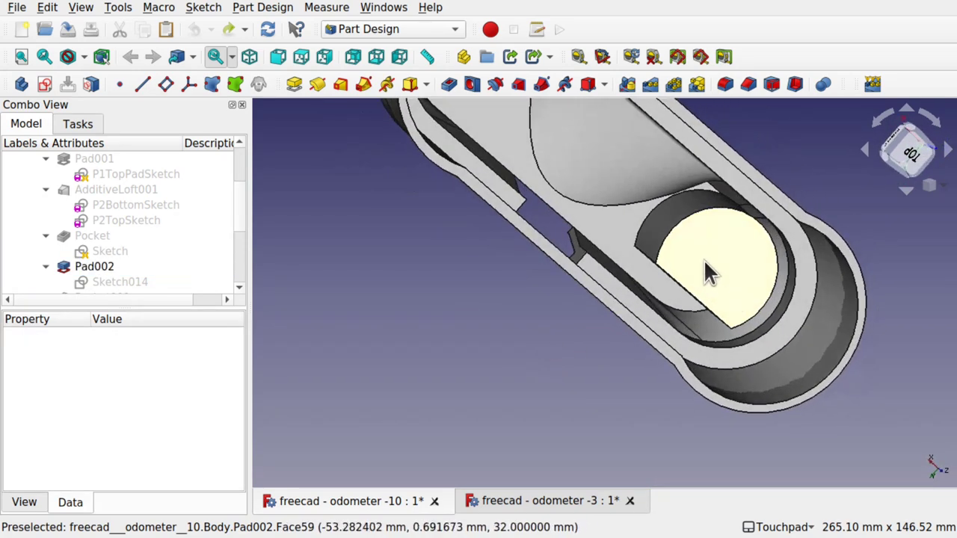
Show Pad002's Sketch014 and examine the housing from the rear and its round pad profile from above
{"action": "left_click", "coordinate": [105, 284]}
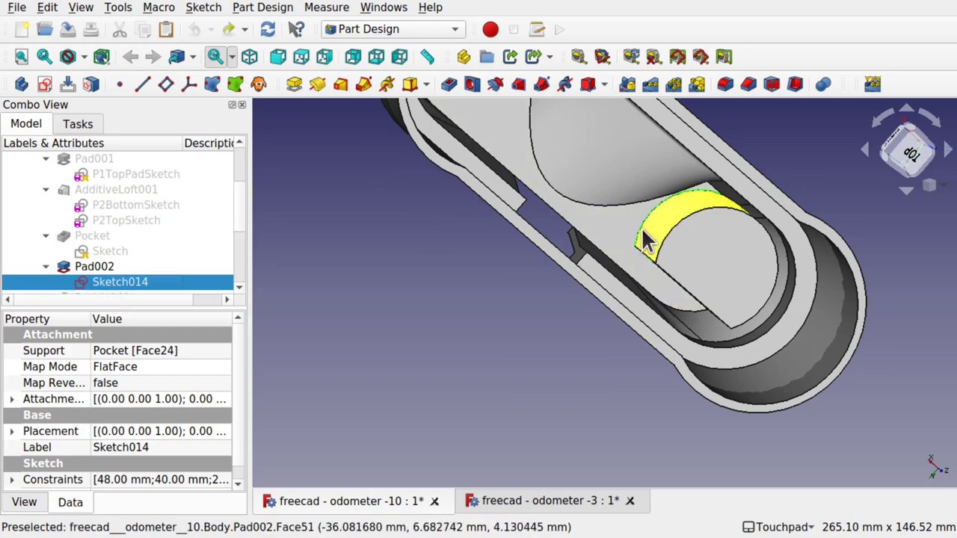
{"action": "middle_click_drag", "start_coordinate": [513, 292], "coordinate": [472, 284]}
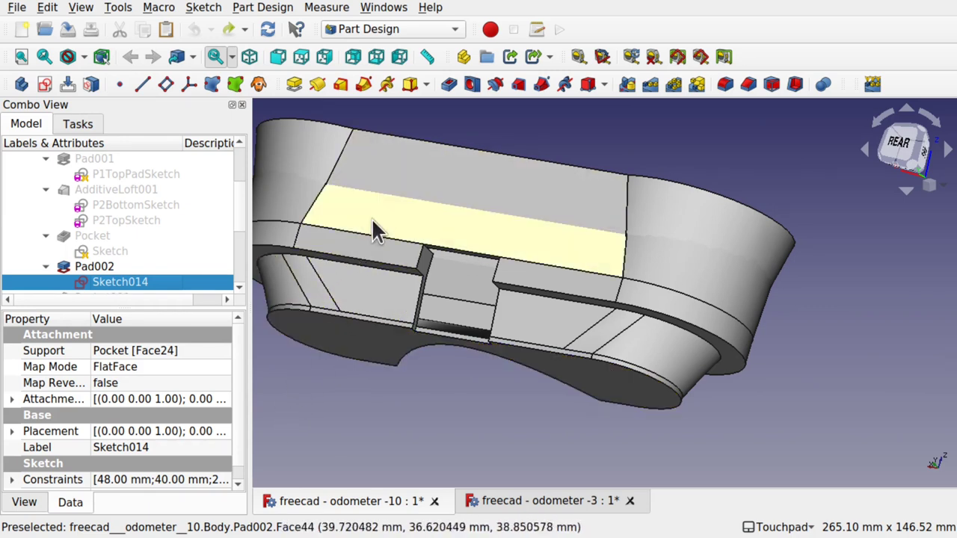
{"action": "left_click_drag", "start_coordinate": [508, 134], "coordinate": [515, 213], "text": "alt"}
{"action": "left_click_drag", "start_coordinate": [535, 168], "coordinate": [580, 195], "text": "alt"}
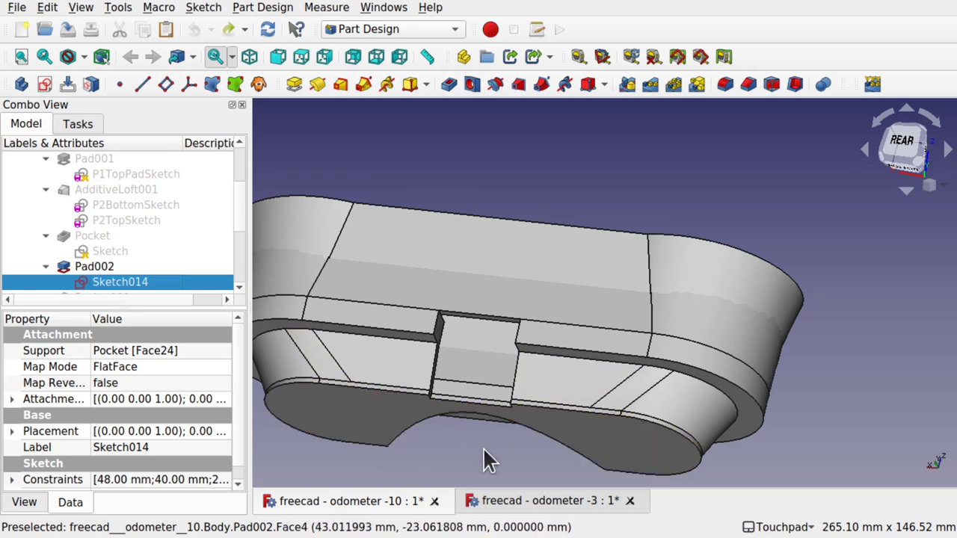
{"action": "scroll", "coordinate": [239, 217], "scroll_direction": "down", "scroll_amount": 1}
{"action": "left_click_drag", "start_coordinate": [596, 189], "coordinate": [553, 299], "text": "shift"}
{"action": "left_click_drag", "start_coordinate": [621, 202], "coordinate": [624, 227], "text": "shift"}
{"action": "middle_click_drag", "start_coordinate": [627, 239], "coordinate": [605, 274]}
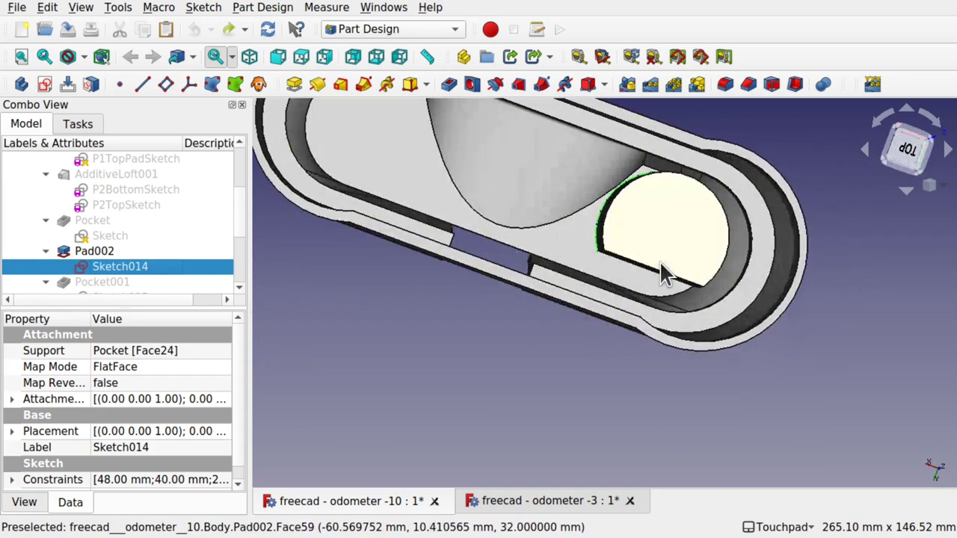
Switch to the Google Photos album in Chrome to compare the round pad with the real housing
{"action": "key", "text": "super"}
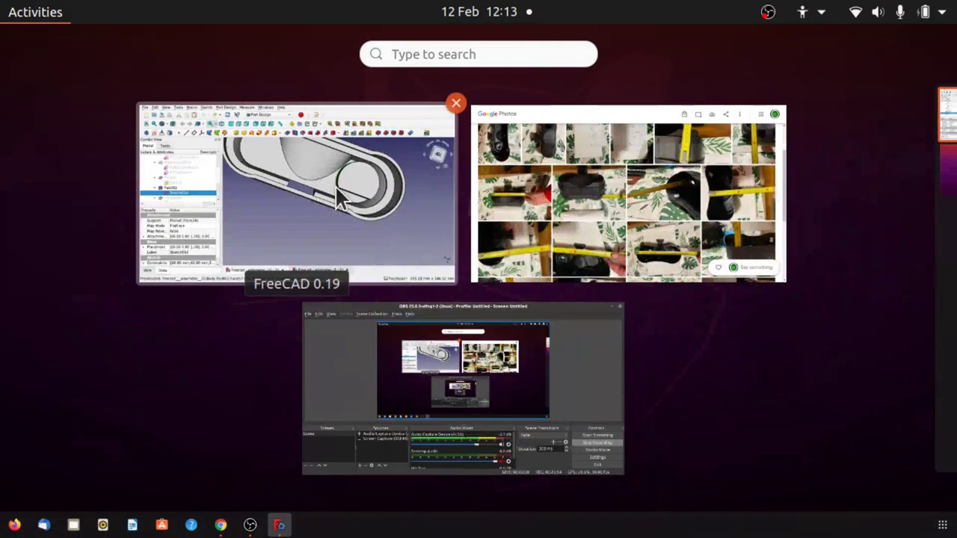
{"action": "left_click", "coordinate": [560, 159]}
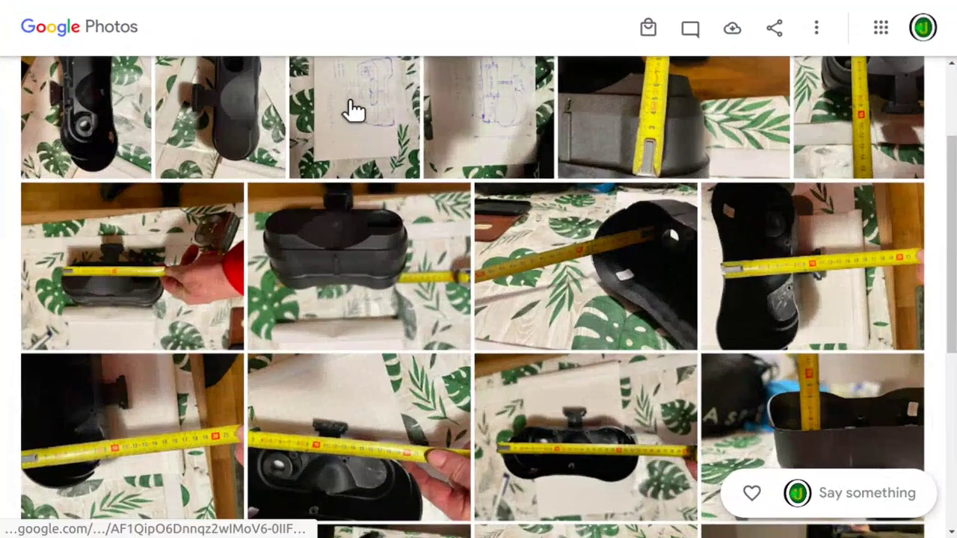
View the hand-drawn back-side sketch and the neighbouring photo of the odometer case in the shared album
{"action": "left_click", "coordinate": [367, 115]}
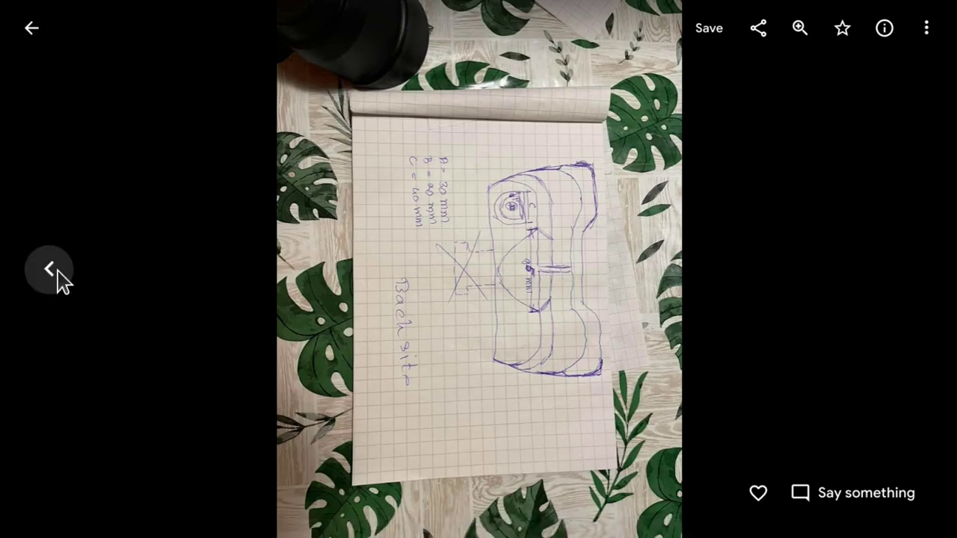
{"action": "left_click", "coordinate": [60, 278]}
{"action": "left_click", "coordinate": [30, 28]}
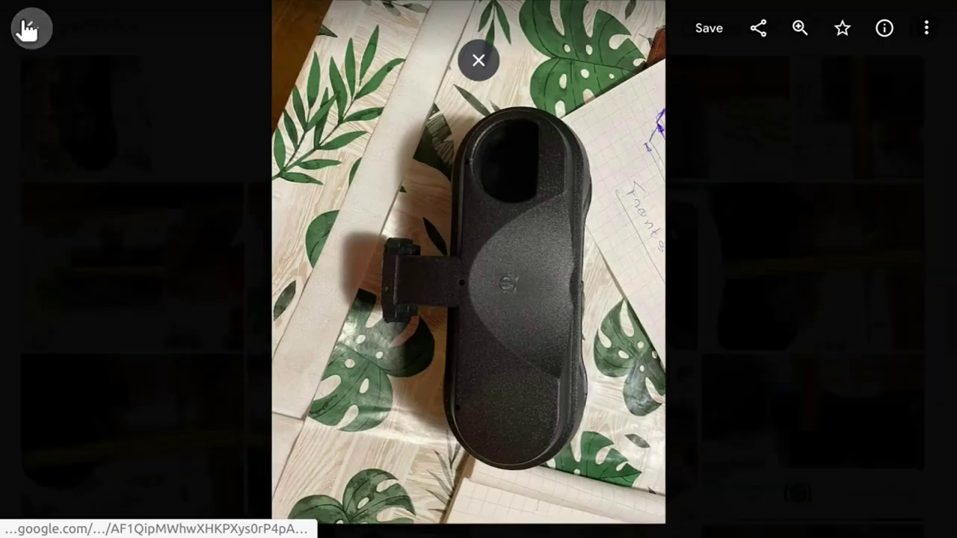
{"action": "left_click", "coordinate": [499, 137]}
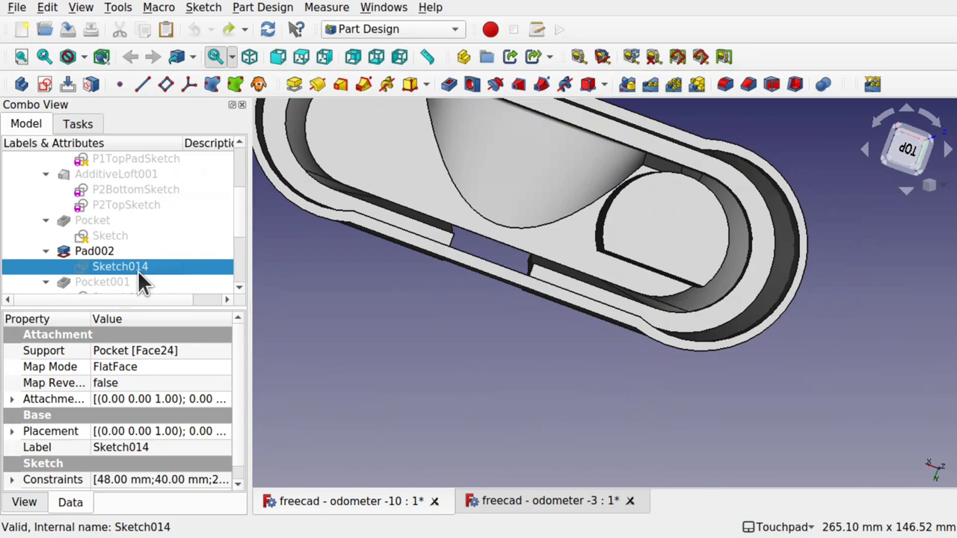
Switch to FreeCAD, hide Pad002, show Pocket001 and examine the D-shaped recess from below
{"action": "left_click", "coordinate": [88, 249]}
{"action": "key", "text": "space"}
{"action": "left_click", "coordinate": [109, 282]}
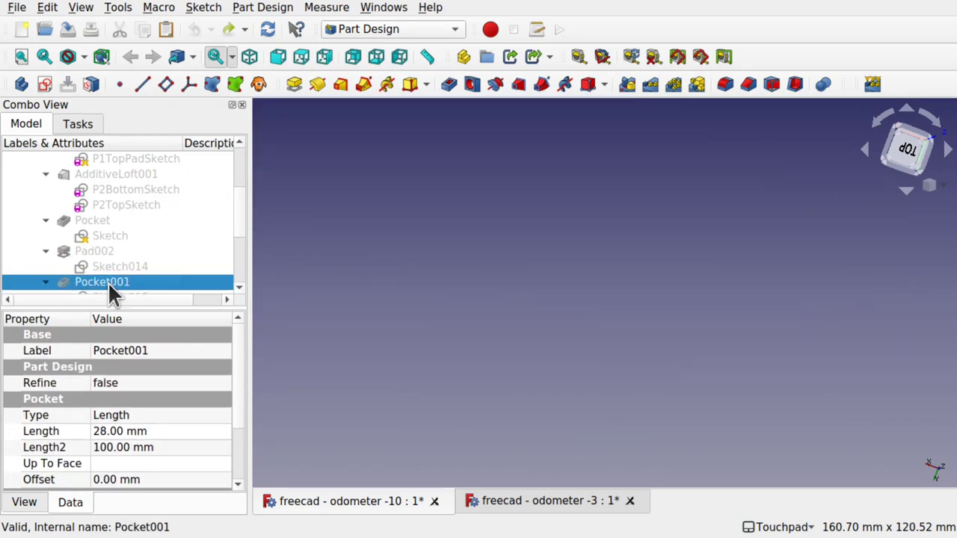
{"action": "key", "text": "space"}
{"action": "left_click_drag", "start_coordinate": [679, 296], "coordinate": [636, 349], "text": "alt"}
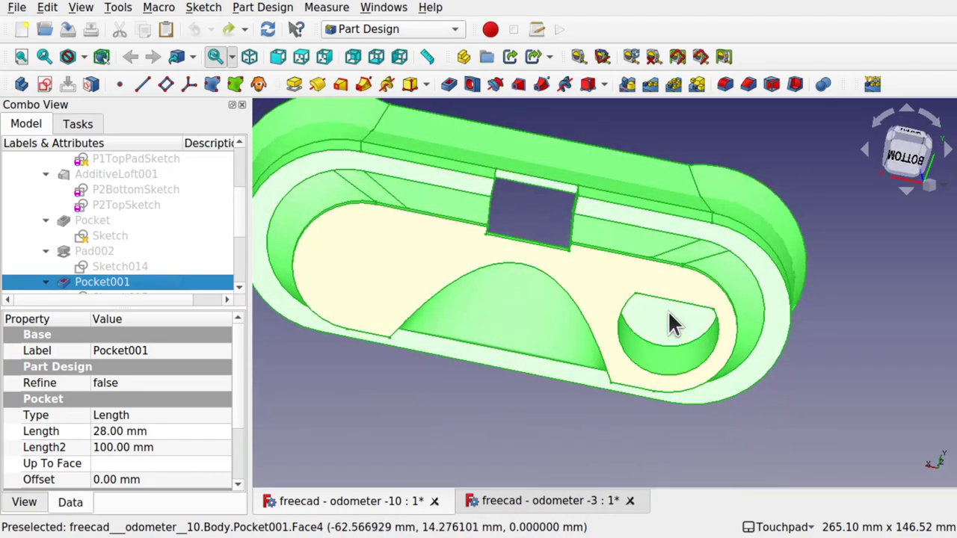
{"action": "mouse_move", "coordinate": [667, 310]}
{"action": "left_mouse_down", "text": "alt"}
{"action": "mouse_move", "coordinate": [640, 292]}
{"action": "mouse_move", "coordinate": [669, 241]}
{"action": "mouse_move", "coordinate": [619, 321]}
{"action": "left_mouse_up", "text": "alt"}
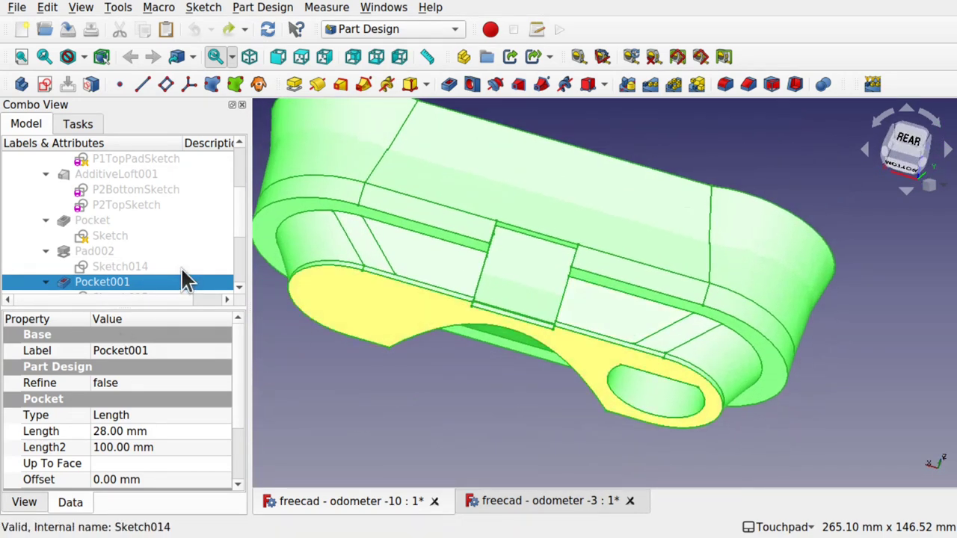
Show Pocket002, switch back to Pocket001 and examine the inside of the housing from above
{"action": "scroll", "coordinate": [240, 284], "scroll_direction": "down", "scroll_amount": 2}
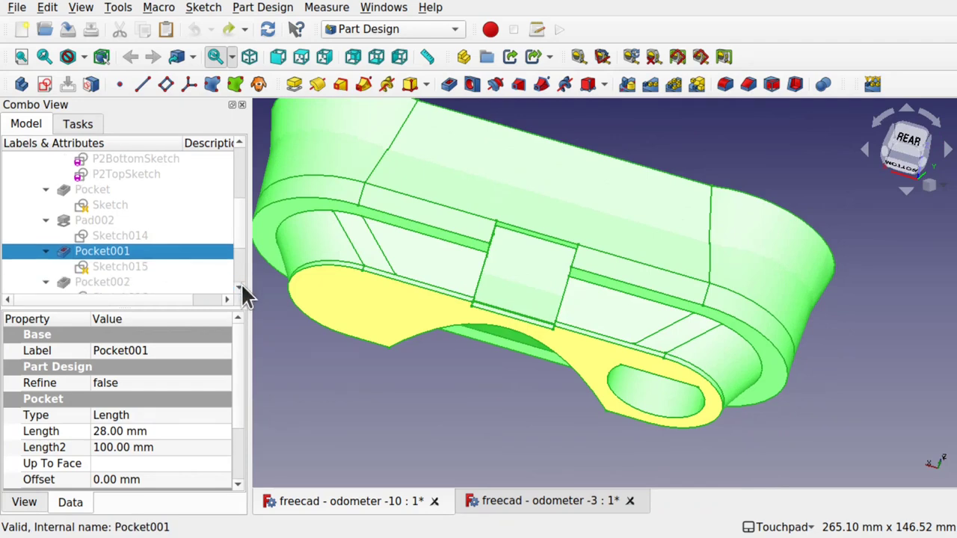
{"action": "left_click", "coordinate": [331, 375]}
{"action": "left_click", "coordinate": [119, 282]}
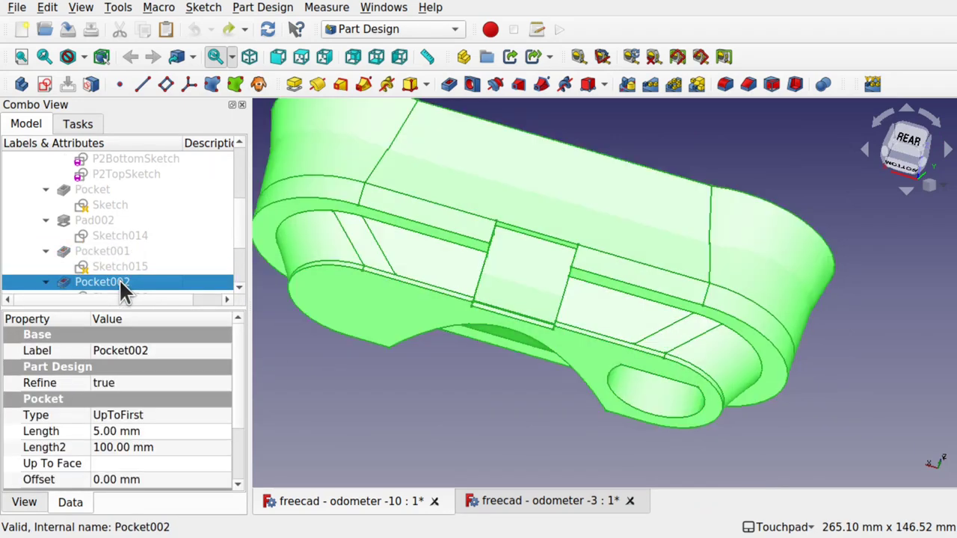
{"action": "left_click", "coordinate": [116, 248]}
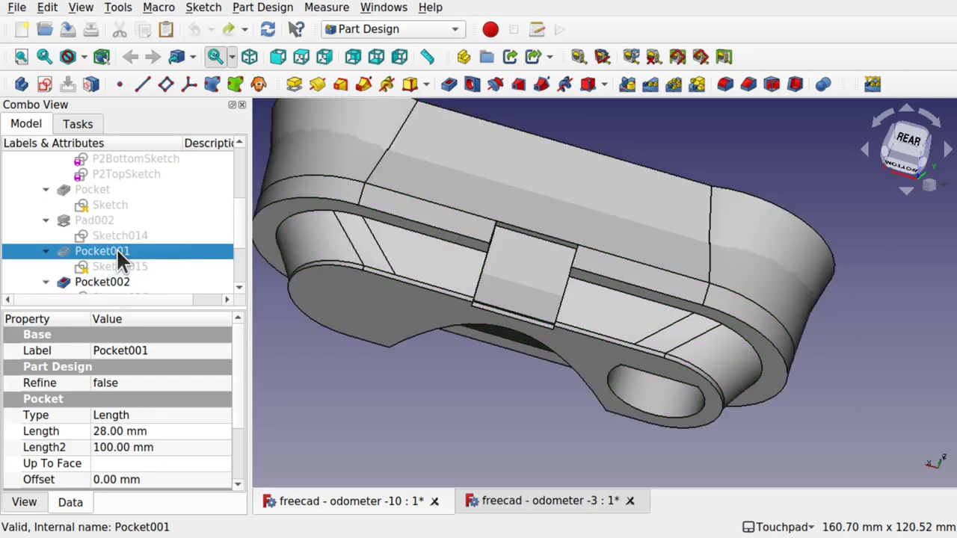
{"action": "left_click_drag", "start_coordinate": [338, 246], "coordinate": [508, 235], "text": "alt"}
{"action": "left_click_drag", "start_coordinate": [509, 235], "coordinate": [456, 366], "text": "shift"}
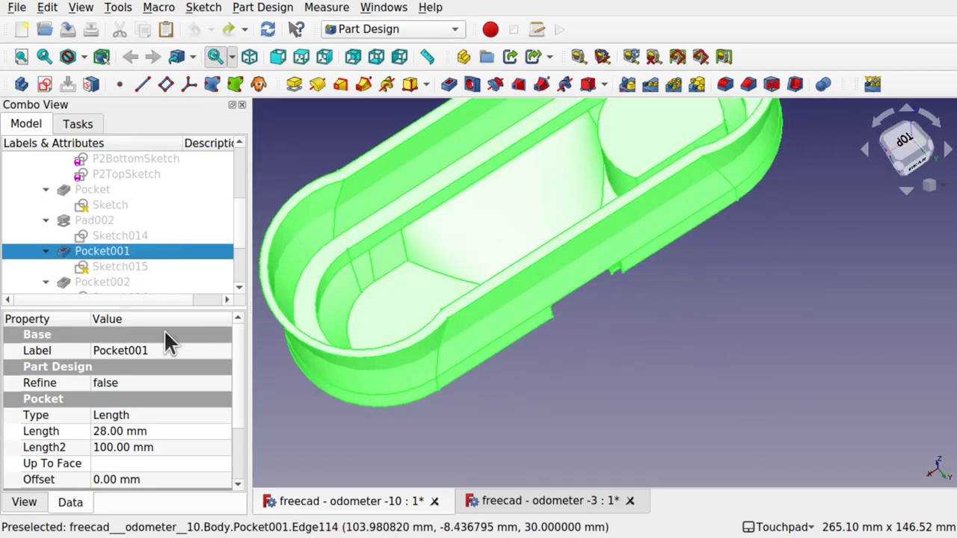
Show Pocket002 and examine the round hole through the D-shaped boss from several angles
{"action": "left_click", "coordinate": [109, 284]}
{"action": "key", "text": "space"}
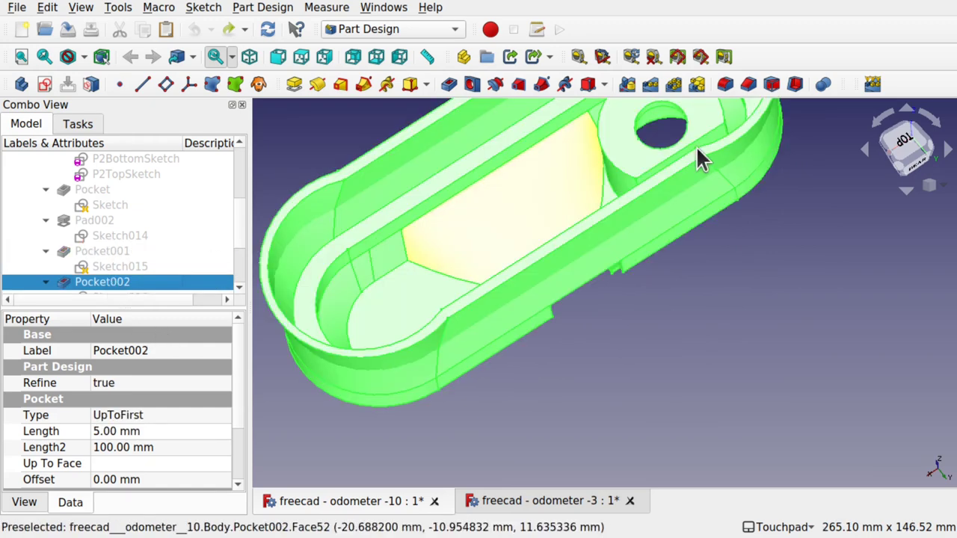
{"action": "left_click", "coordinate": [741, 236]}
{"action": "left_click_drag", "start_coordinate": [660, 139], "coordinate": [675, 191], "text": "alt"}
{"action": "left_click_drag", "start_coordinate": [676, 190], "coordinate": [667, 343], "text": "shift"}
{"action": "left_click_drag", "start_coordinate": [656, 235], "coordinate": [690, 285], "text": "alt"}
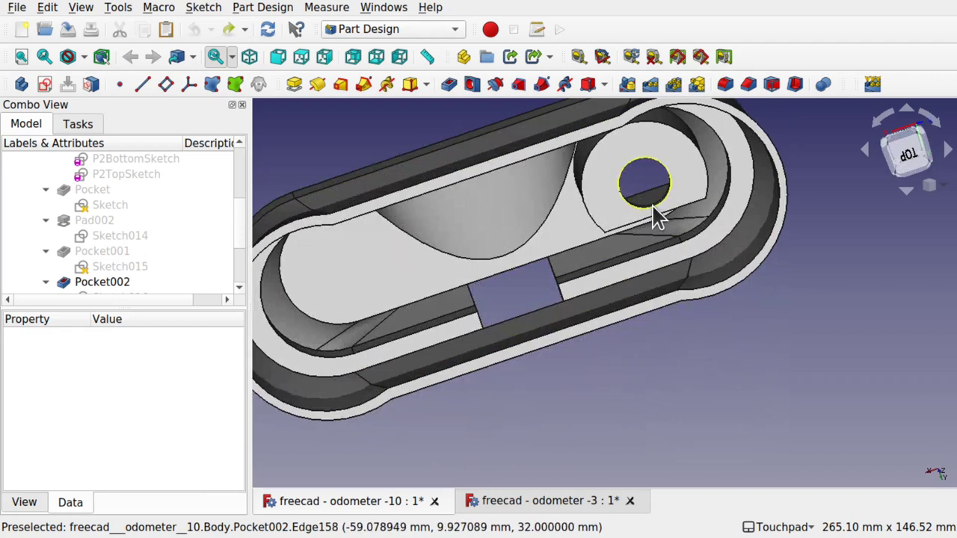
{"action": "left_click_drag", "start_coordinate": [653, 206], "coordinate": [646, 192], "text": "alt"}
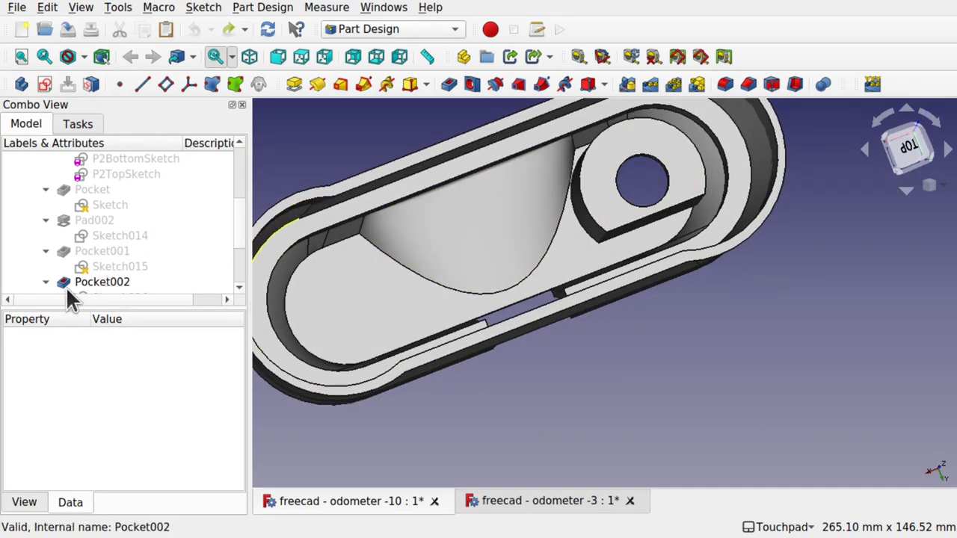
Edit Sketch016 of Pocket002 and constrain the horizontal distance between the circle's centre and the origin to 59 mm
{"action": "left_click", "coordinate": [239, 287]}
{"action": "left_click", "coordinate": [239, 287]}
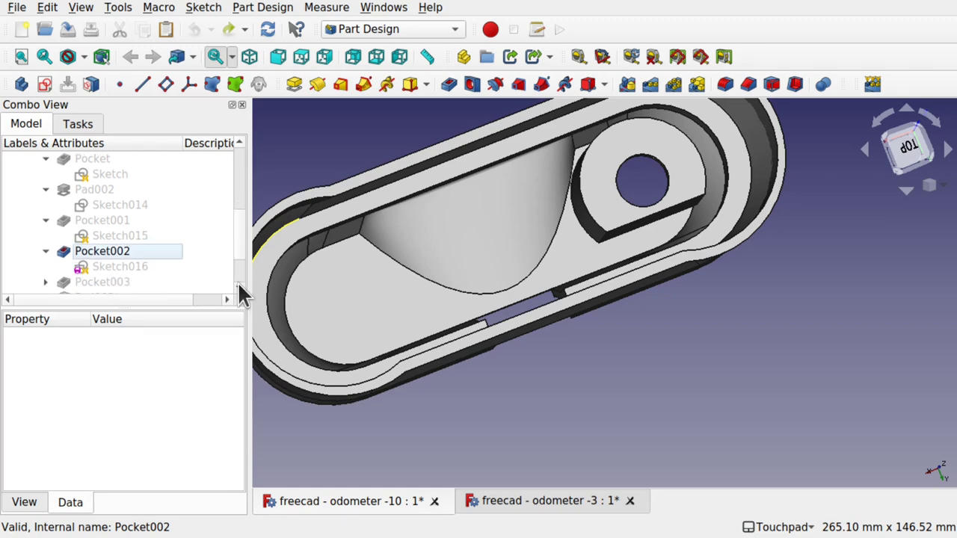
{"action": "left_click", "coordinate": [135, 267]}
{"action": "double_click", "coordinate": [135, 267]}
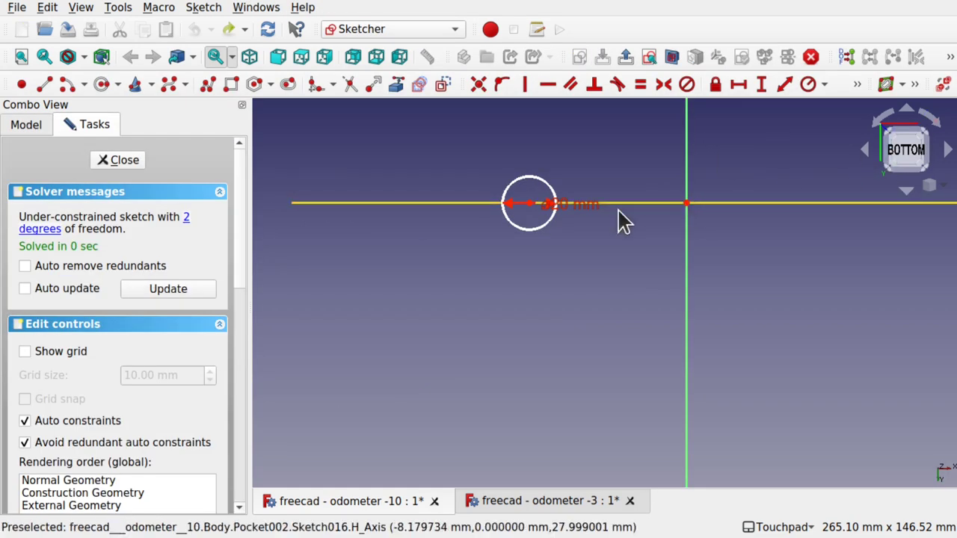
{"action": "left_click", "coordinate": [529, 203]}
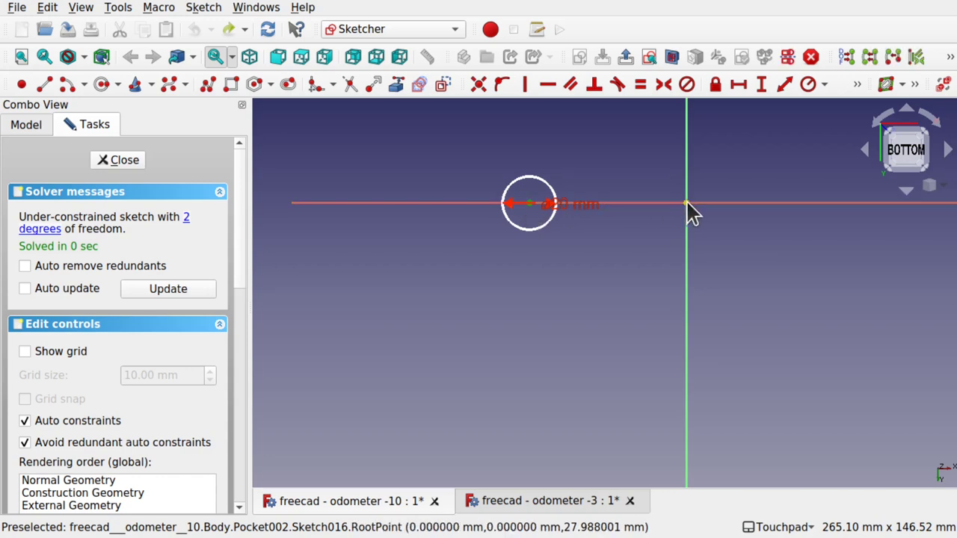
{"action": "left_click", "coordinate": [735, 88]}
{"action": "left_click", "coordinate": [574, 319]}
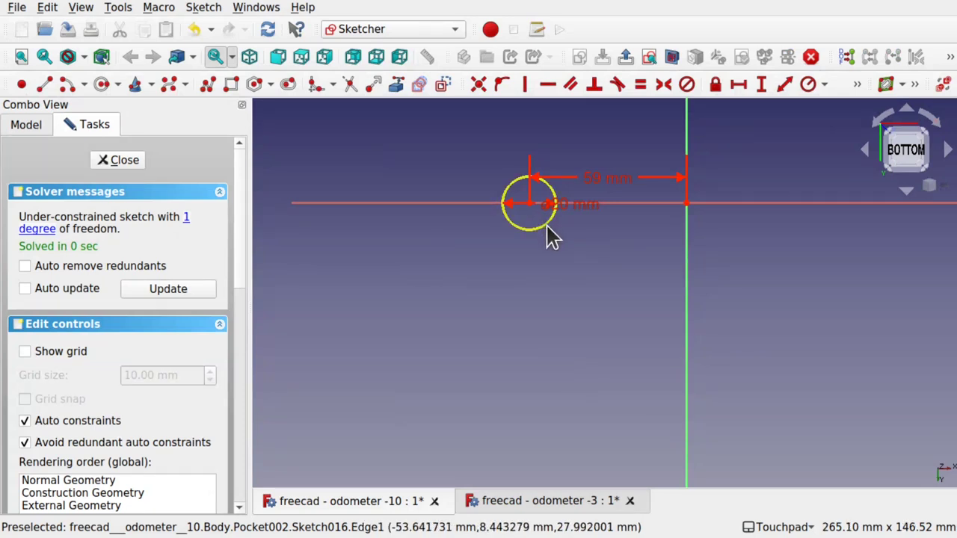
Constrain the circle's centre onto the horizontal axis and close the sketch
{"action": "mouse_move", "coordinate": [549, 232]}
{"action": "left_mouse_down"}
{"action": "mouse_move", "coordinate": [566, 259]}
{"action": "mouse_move", "coordinate": [564, 234]}
{"action": "left_mouse_up"}
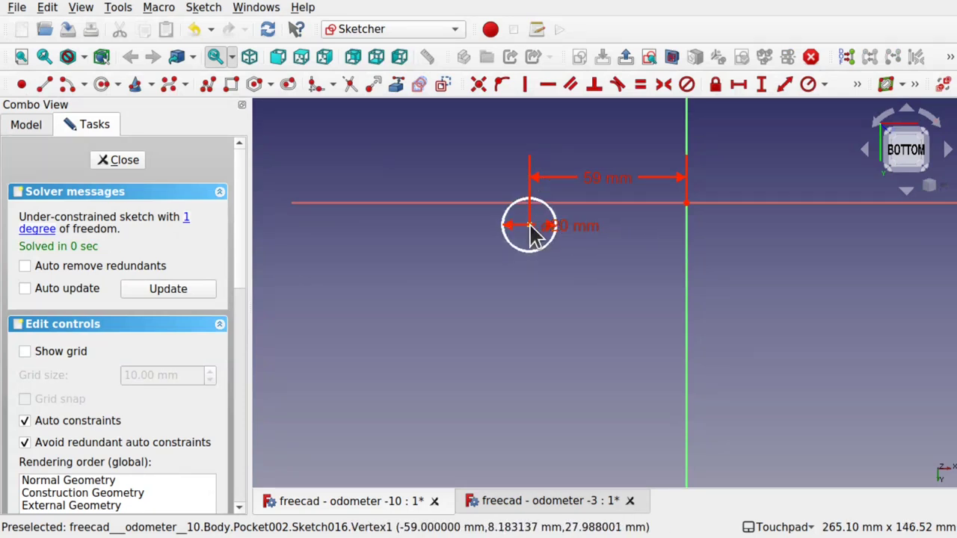
{"action": "left_click", "coordinate": [486, 202]}
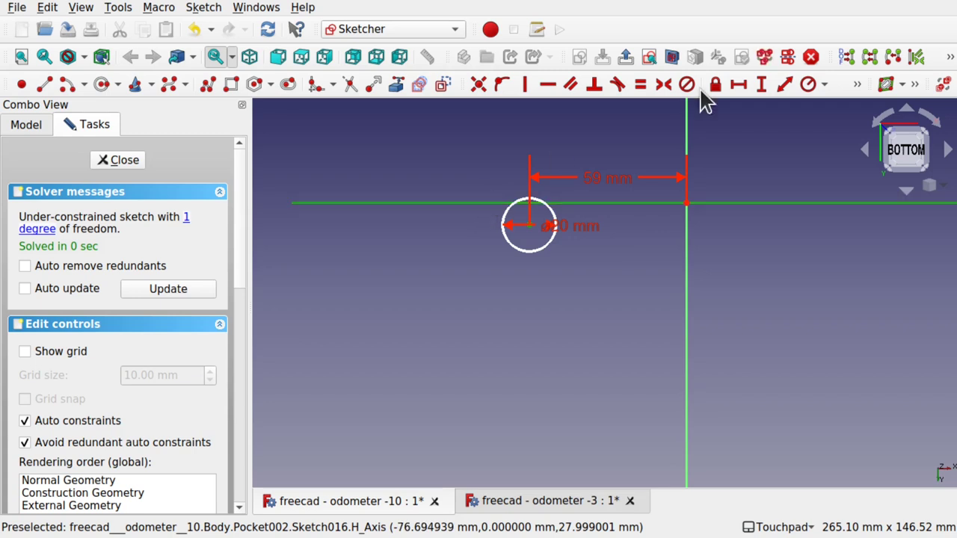
{"action": "left_click", "coordinate": [502, 85]}
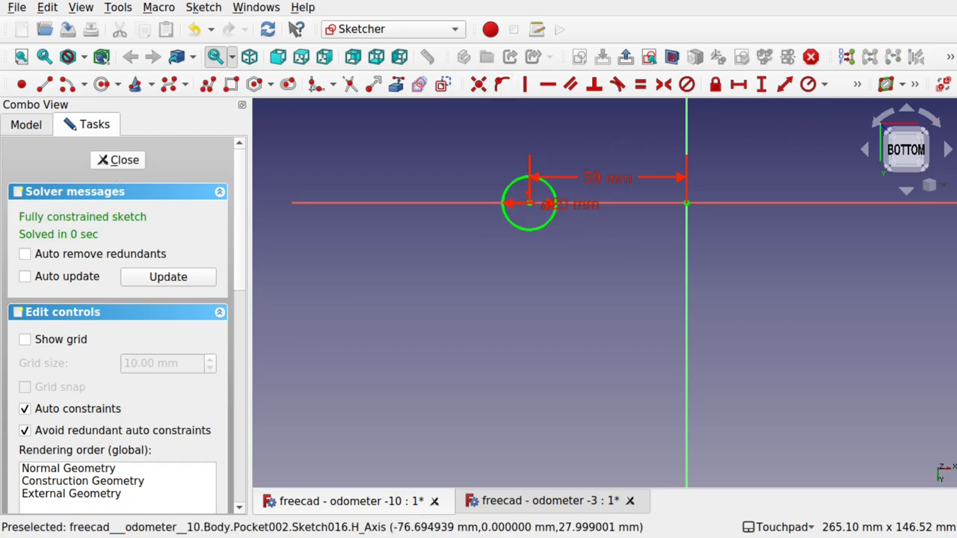
{"action": "left_click", "coordinate": [118, 160]}
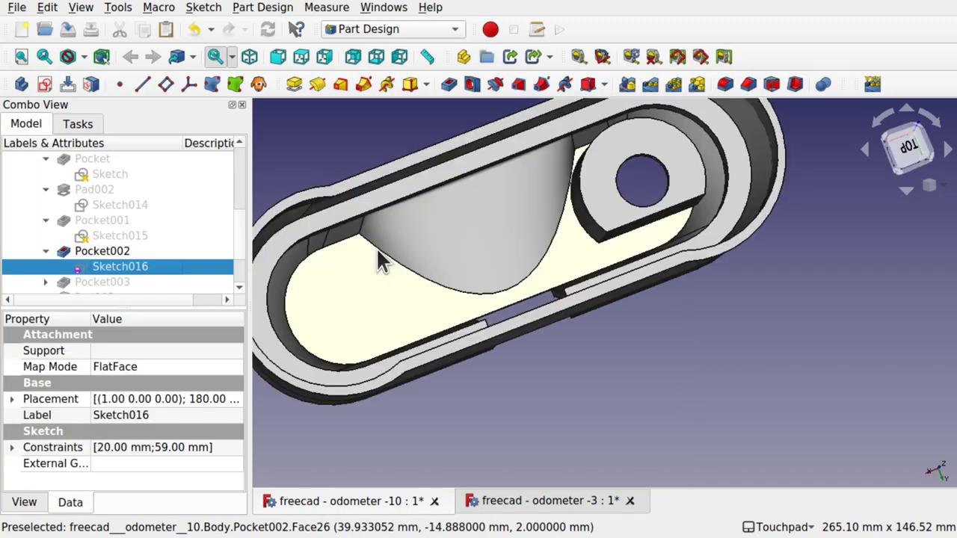
Open Sketch015 of Pocket001, examine the D-shaped profile and its dimensions, and close the sketch
{"action": "scroll", "coordinate": [239, 254], "scroll_direction": "down", "scroll_amount": 2}
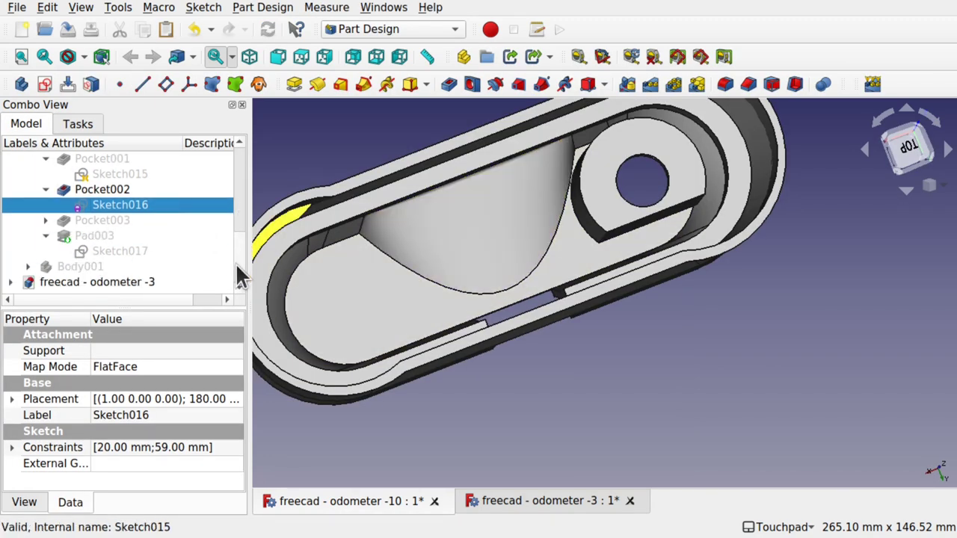
{"action": "scroll", "coordinate": [246, 187], "scroll_direction": "up", "scroll_amount": 5}
{"action": "scroll", "coordinate": [245, 210], "scroll_direction": "down", "scroll_amount": 5}
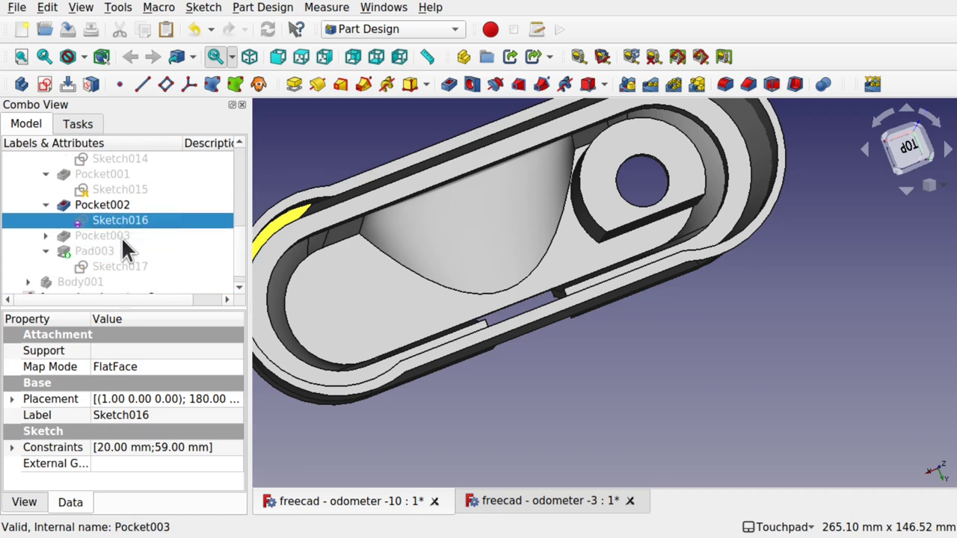
{"action": "left_click", "coordinate": [114, 180]}
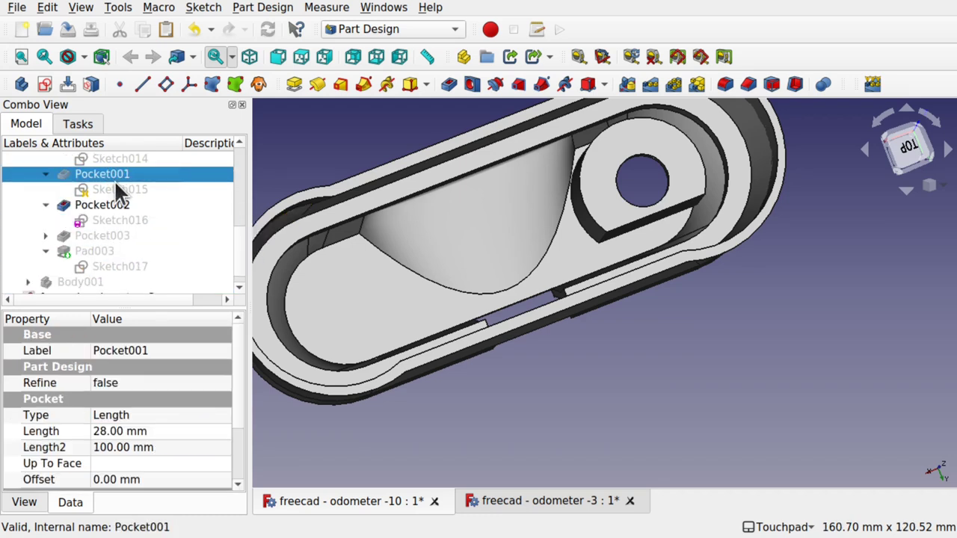
{"action": "double_click", "coordinate": [136, 188]}
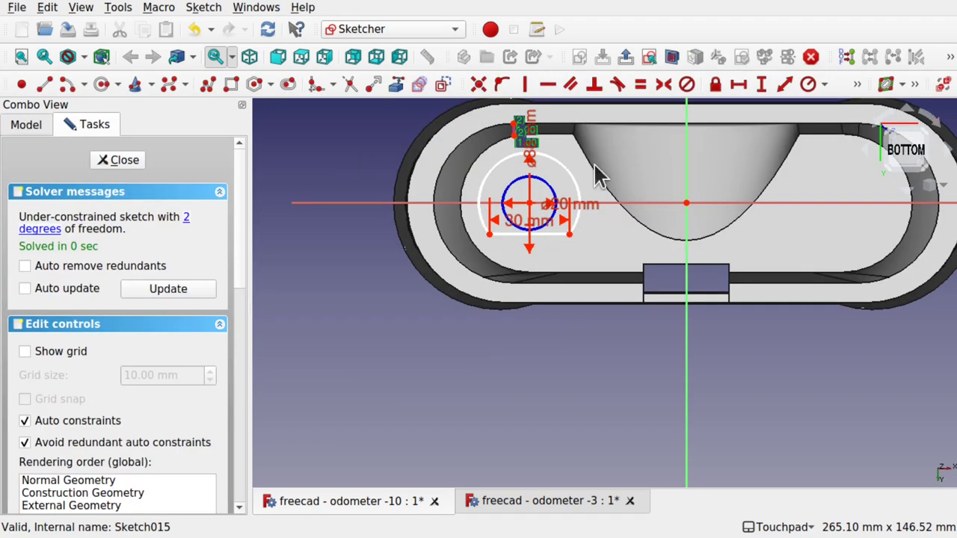
{"action": "left_click_drag", "start_coordinate": [600, 221], "coordinate": [608, 195], "text": "alt"}
{"action": "scroll", "coordinate": [540, 217], "scroll_direction": "up", "scroll_amount": 4}
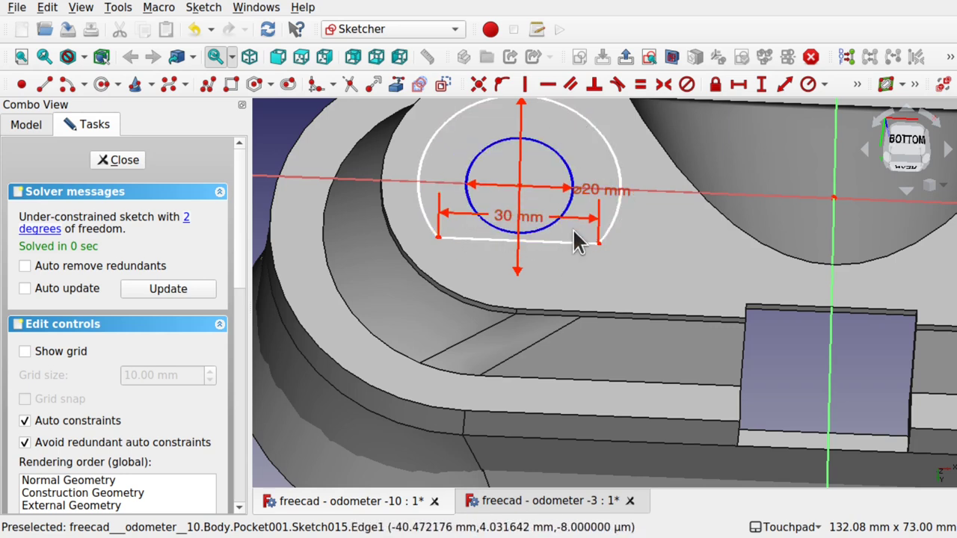
{"action": "left_click", "coordinate": [118, 160]}
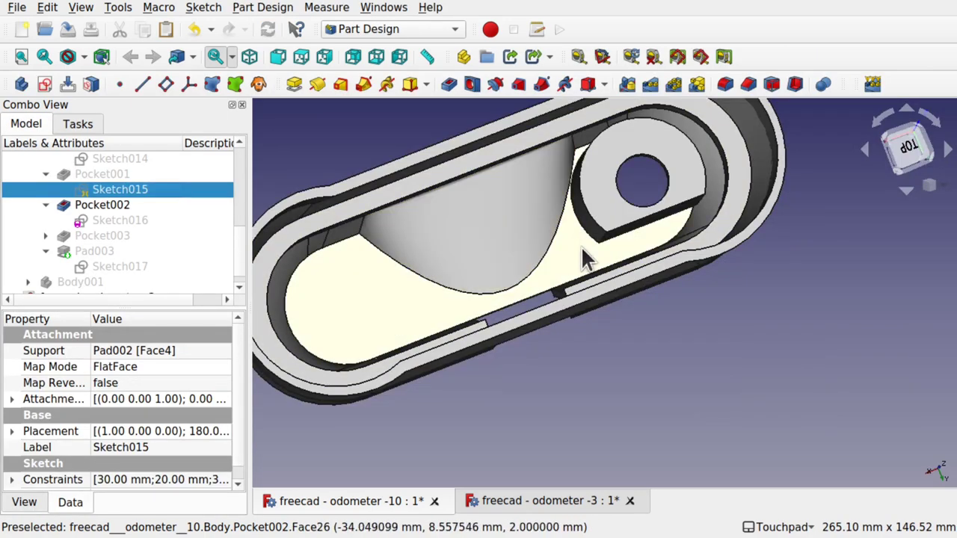
Show Pad003 in place of Pocket002 and examine the three screw posts inside the housing
{"action": "left_click_drag", "start_coordinate": [581, 246], "coordinate": [503, 227], "text": "shift"}
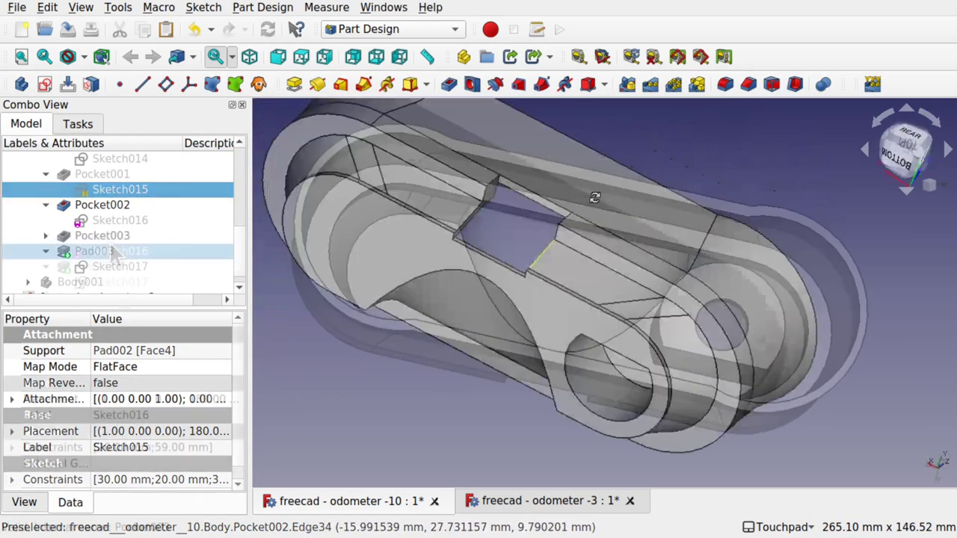
{"action": "left_click", "coordinate": [109, 236]}
{"action": "left_click", "coordinate": [105, 266]}
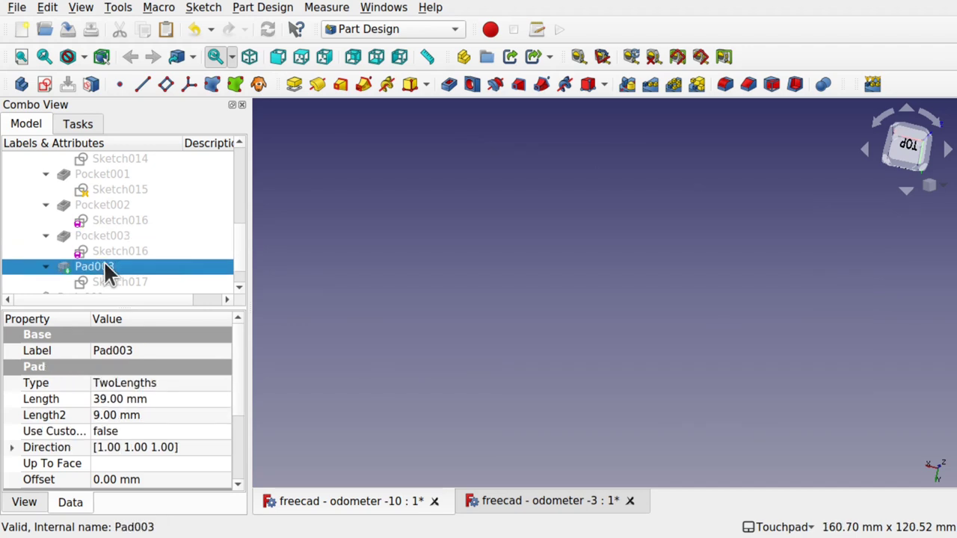
{"action": "key", "text": "space"}
{"action": "left_click_drag", "start_coordinate": [668, 311], "coordinate": [465, 322], "text": "alt"}
{"action": "left_click_drag", "start_coordinate": [626, 394], "coordinate": [581, 207], "text": "alt"}
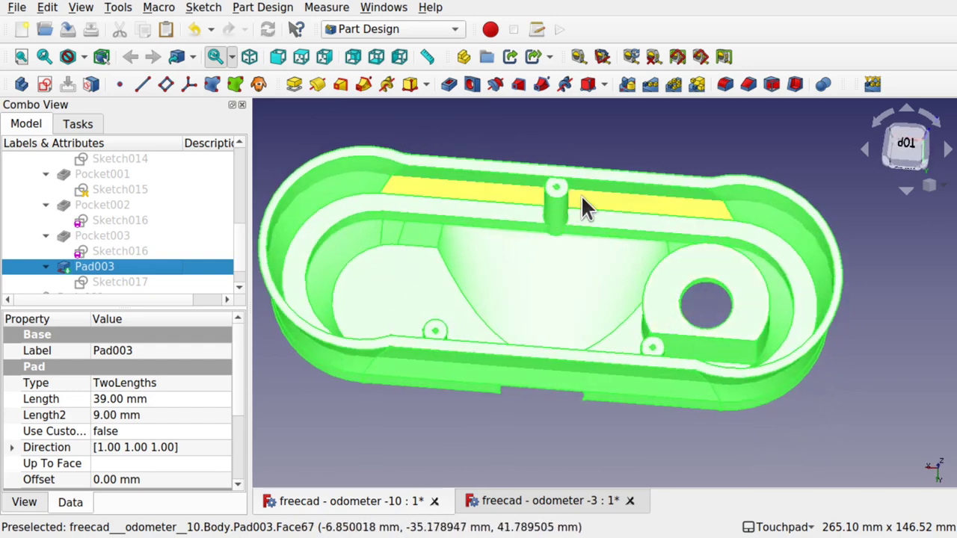
Open Sketch017 of Pad003 and examine the screw post circles and their dimensions against the housing rim
{"action": "double_click", "coordinate": [125, 282]}
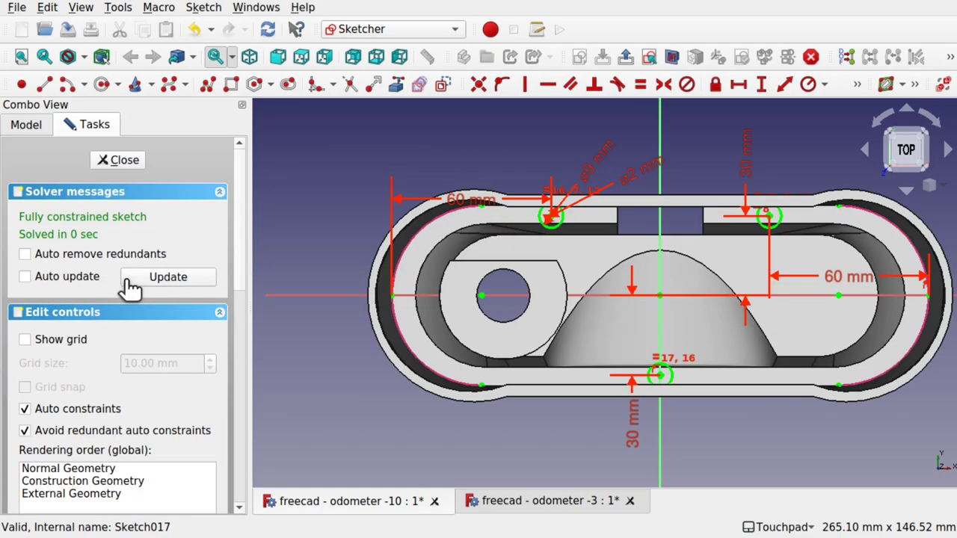
{"action": "mouse_move", "coordinate": [614, 232]}
{"action": "left_mouse_down", "text": "alt"}
{"action": "mouse_move", "coordinate": [622, 163]}
{"action": "mouse_move", "coordinate": [602, 154]}
{"action": "mouse_move", "coordinate": [572, 186]}
{"action": "left_mouse_up", "text": "alt"}
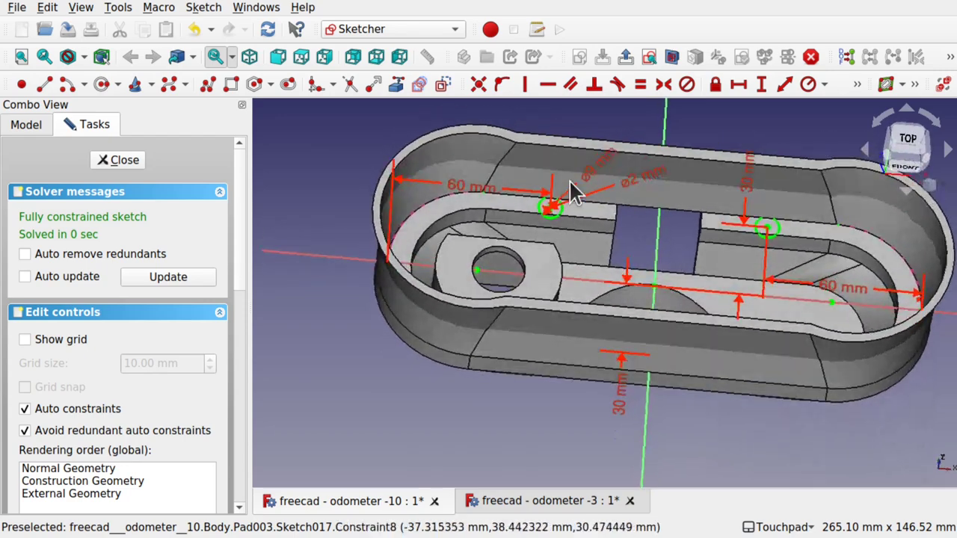
{"action": "scroll", "coordinate": [558, 206], "scroll_direction": "up", "scroll_amount": 2}
{"action": "scroll", "coordinate": [557, 206], "scroll_direction": "up", "scroll_amount": 2}
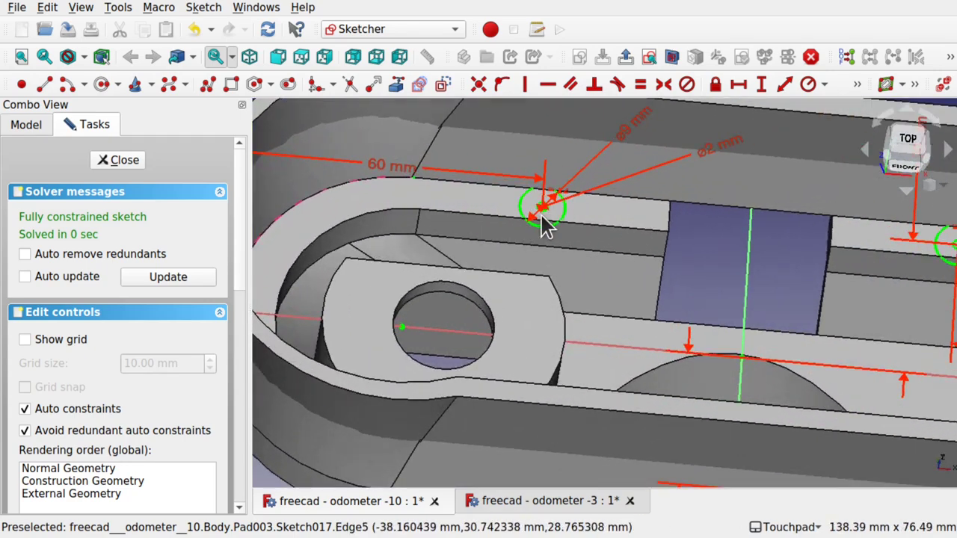
{"action": "mouse_move", "coordinate": [546, 222]}
{"action": "left_mouse_down", "text": "alt"}
{"action": "mouse_move", "coordinate": [540, 237]}
{"action": "mouse_move", "coordinate": [554, 215]}
{"action": "left_mouse_up", "text": "alt"}
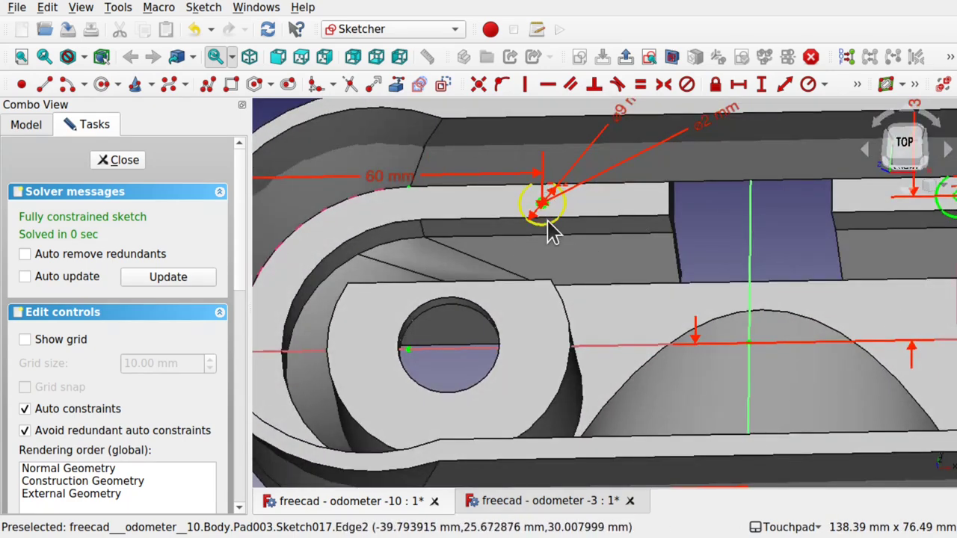
{"action": "left_click", "coordinate": [547, 223]}
{"action": "scroll", "coordinate": [625, 216], "scroll_direction": "down", "scroll_amount": 3}
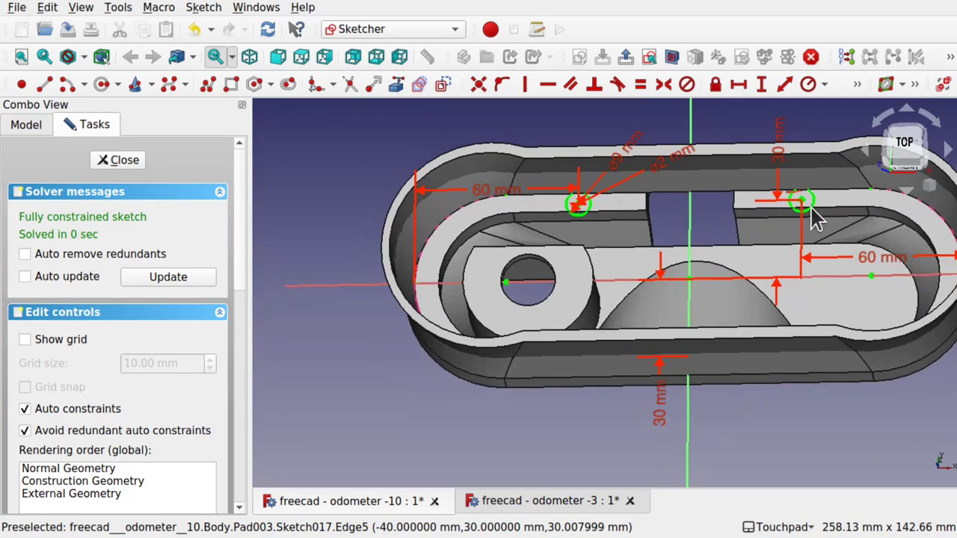
Examine the placement and equal-size constraints of the three screw post circles in Sketch017, and close the sketch
{"action": "mouse_move", "coordinate": [627, 218]}
{"action": "left_mouse_down", "text": "alt"}
{"action": "mouse_move", "coordinate": [705, 280]}
{"action": "mouse_move", "coordinate": [754, 282]}
{"action": "mouse_move", "coordinate": [717, 274]}
{"action": "left_mouse_up", "text": "alt"}
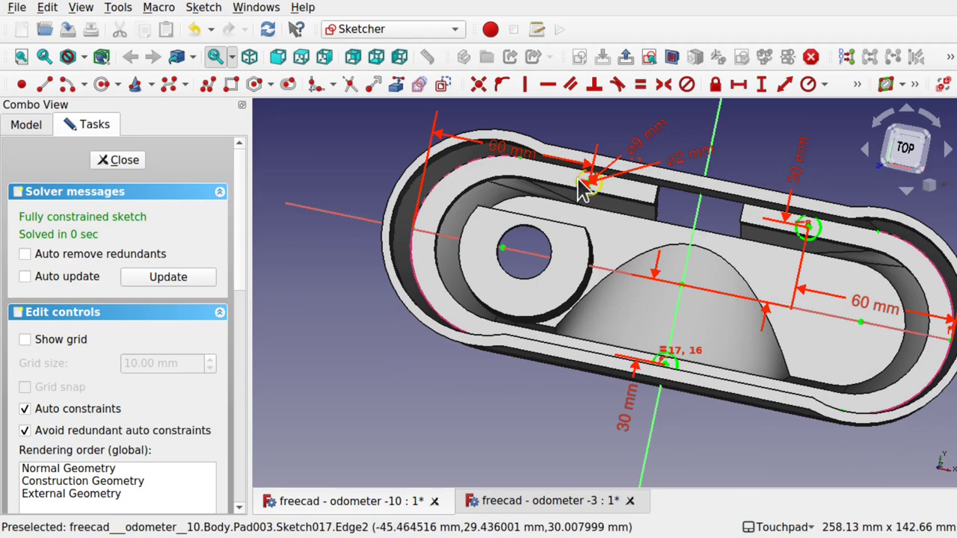
{"action": "scroll", "coordinate": [583, 186], "scroll_direction": "up", "scroll_amount": 3}
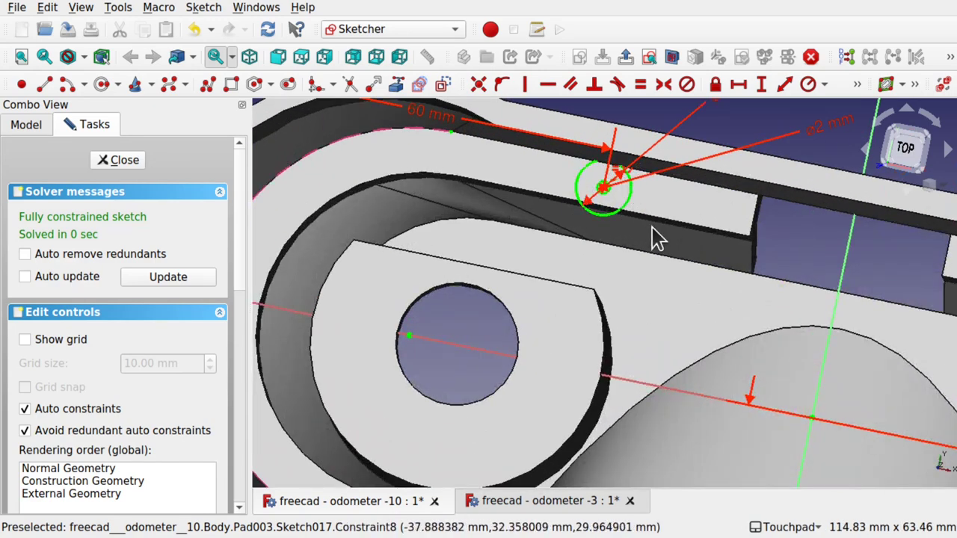
{"action": "scroll", "coordinate": [651, 234], "scroll_direction": "down", "scroll_amount": 3}
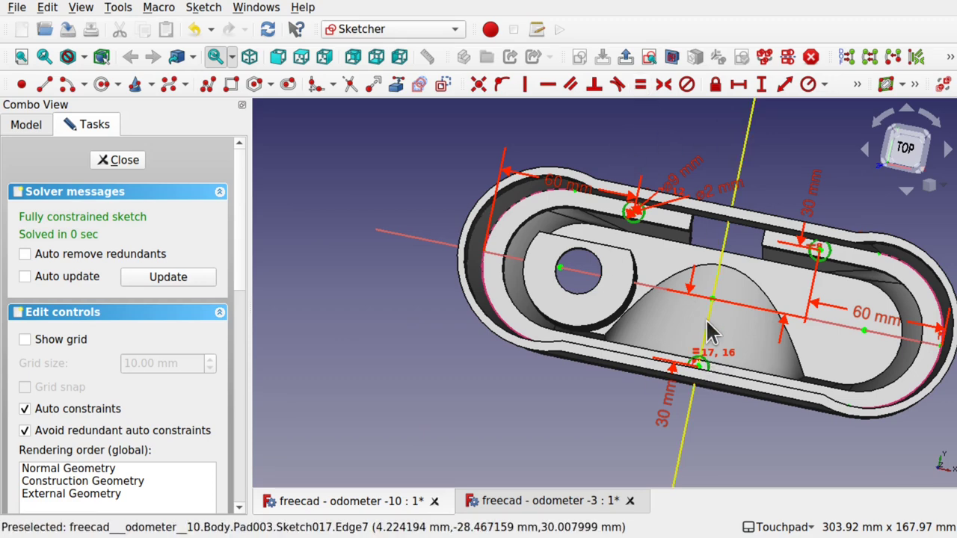
{"action": "scroll", "coordinate": [698, 368], "scroll_direction": "up", "scroll_amount": 5}
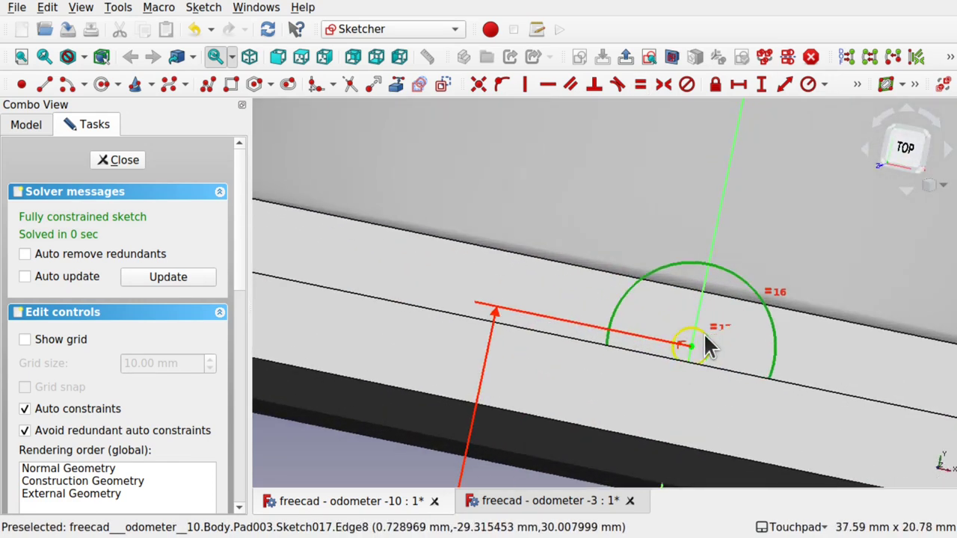
{"action": "scroll", "coordinate": [724, 380], "scroll_direction": "down", "scroll_amount": 8}
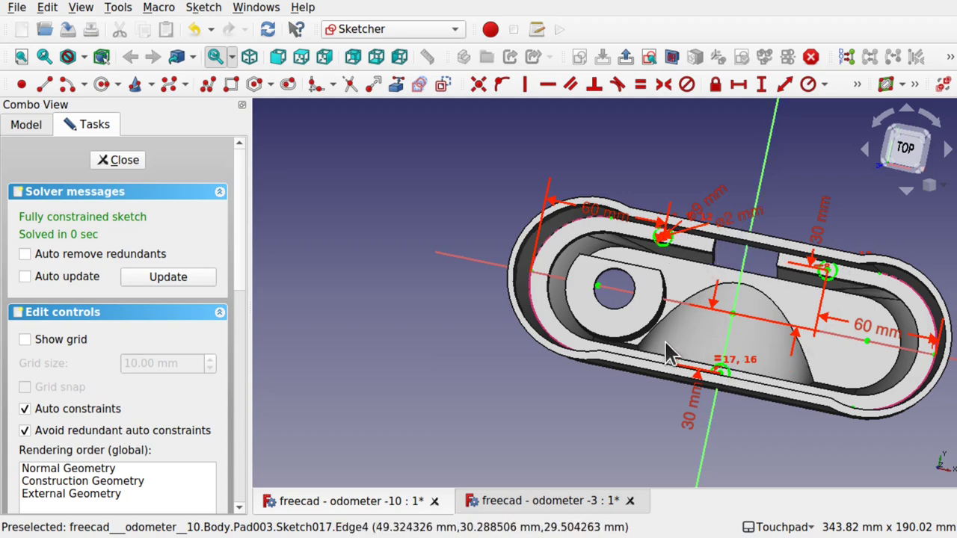
{"action": "scroll", "coordinate": [695, 255], "scroll_direction": "up", "scroll_amount": 5}
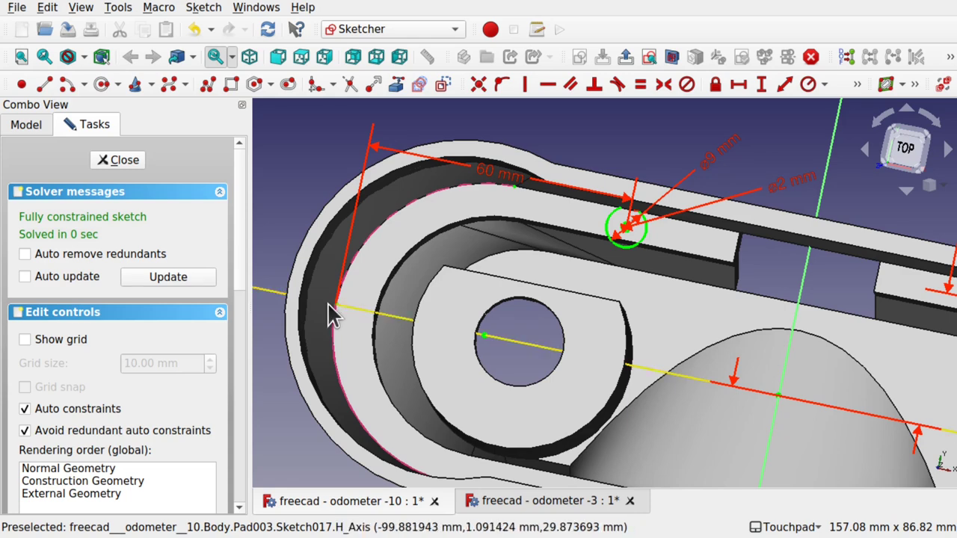
{"action": "scroll", "coordinate": [624, 317], "scroll_direction": "down", "scroll_amount": 5}
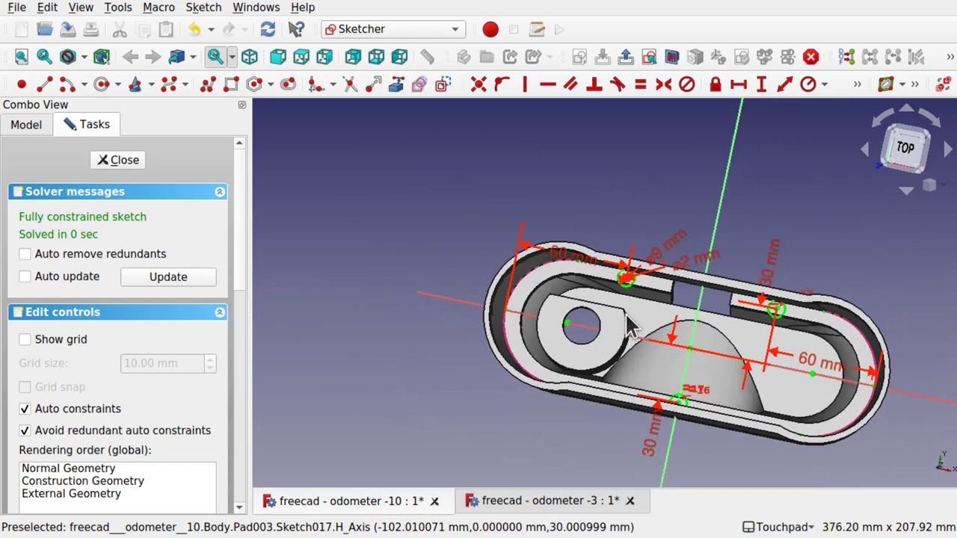
{"action": "left_click_drag", "start_coordinate": [572, 283], "coordinate": [625, 278]}
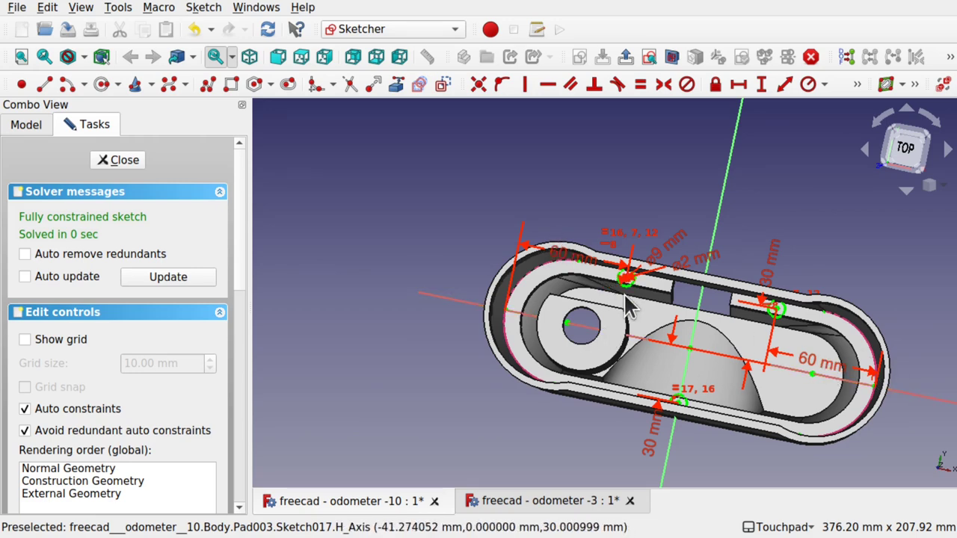
{"action": "scroll", "coordinate": [620, 269], "scroll_direction": "up", "scroll_amount": 4}
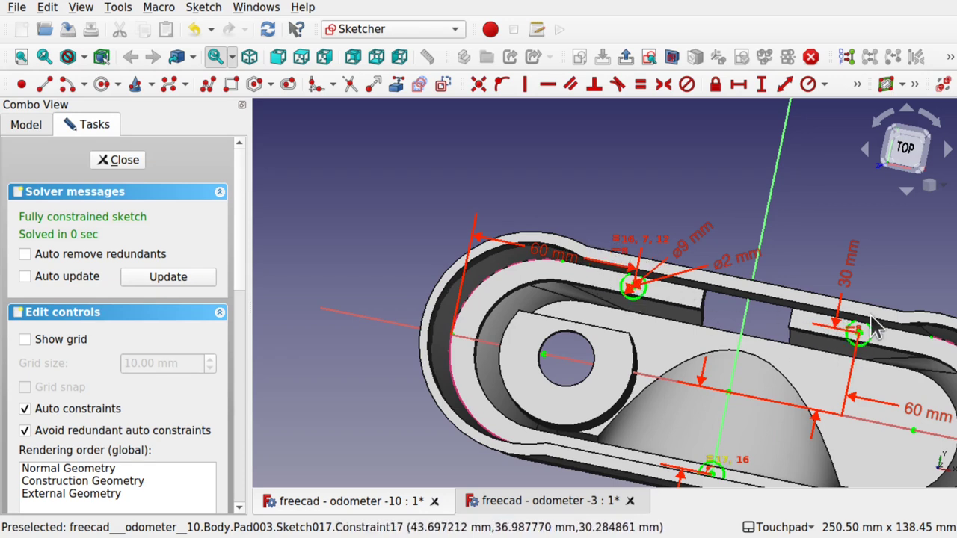
{"action": "left_click", "coordinate": [118, 160]}
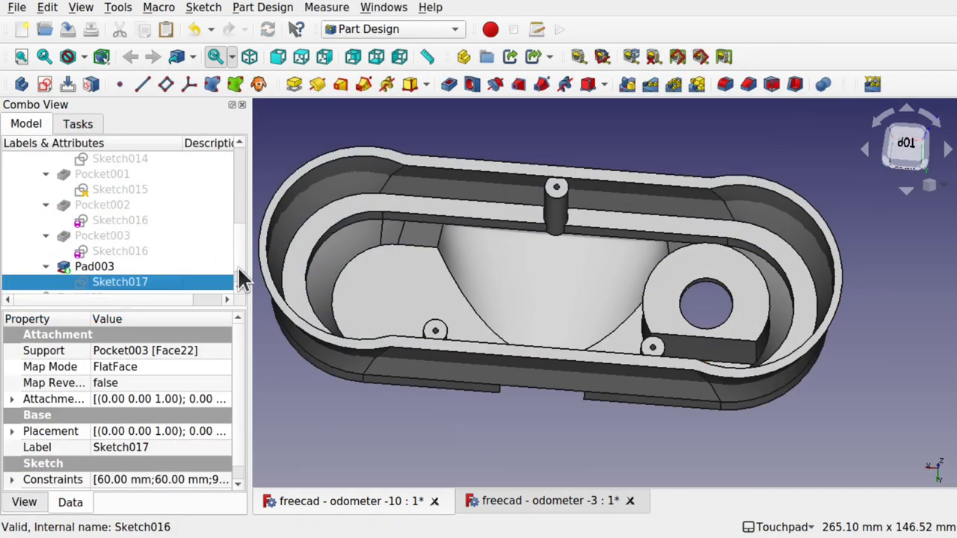
Show Body001, the curved shield on top of the housing, and view it together with the screw posts
{"action": "left_click", "coordinate": [239, 287]}
{"action": "left_click", "coordinate": [239, 287]}
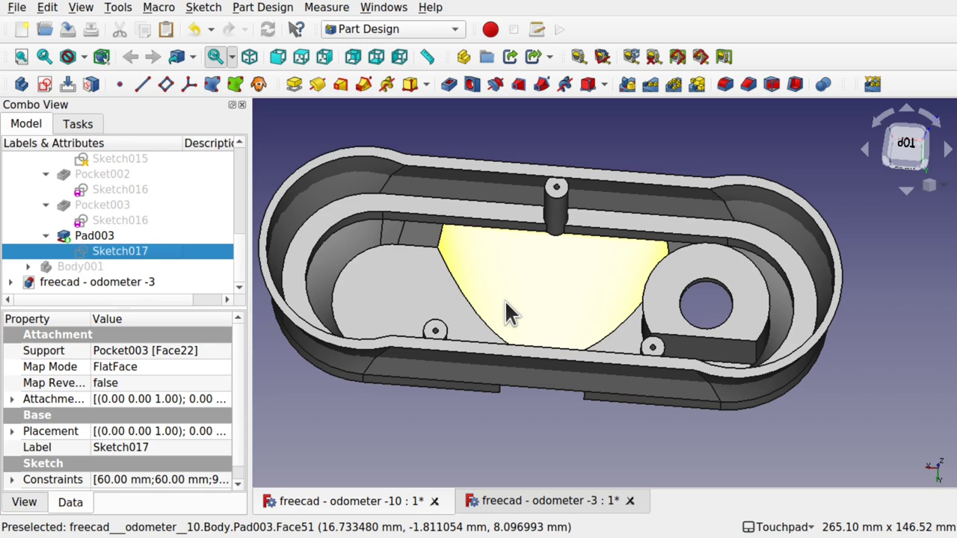
{"action": "scroll", "coordinate": [500, 293], "scroll_direction": "down", "scroll_amount": 2}
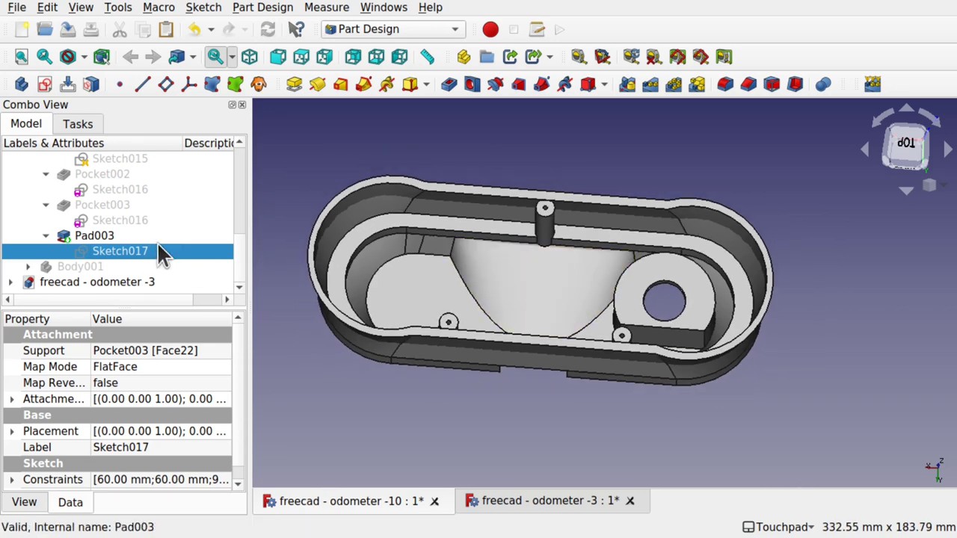
{"action": "left_click_drag", "start_coordinate": [505, 340], "coordinate": [415, 221], "text": "shift"}
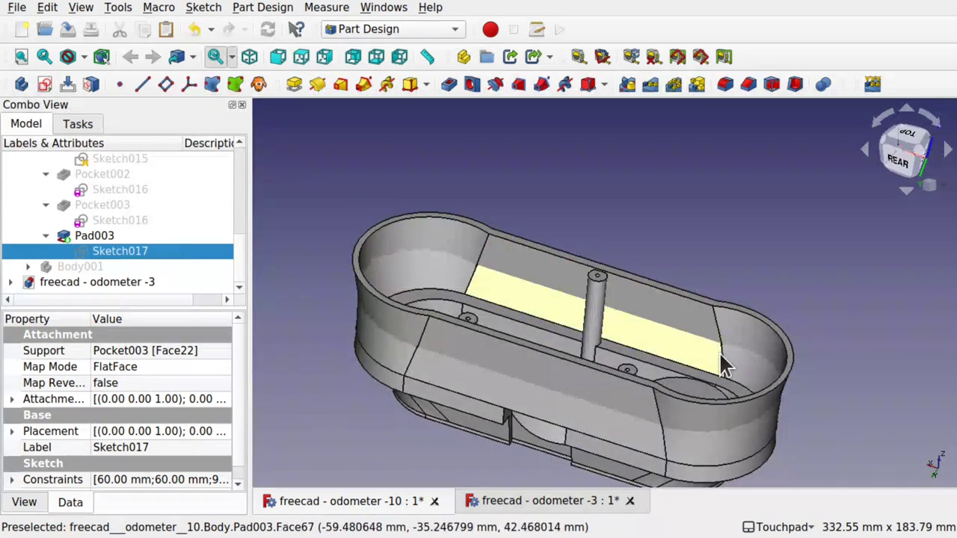
{"action": "left_click_drag", "start_coordinate": [646, 291], "coordinate": [598, 248], "text": "shift"}
{"action": "left_click", "coordinate": [69, 267]}
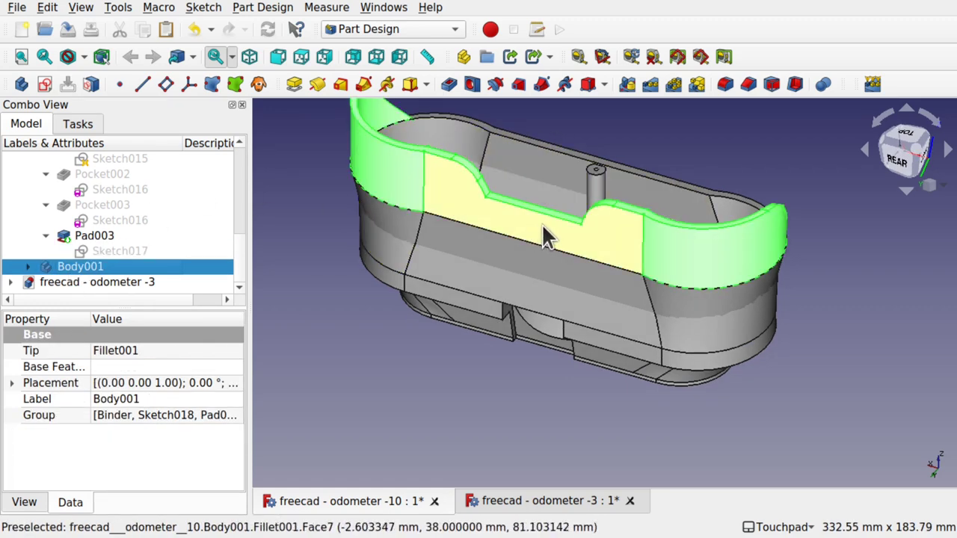
{"action": "left_click_drag", "start_coordinate": [544, 228], "coordinate": [501, 268]}
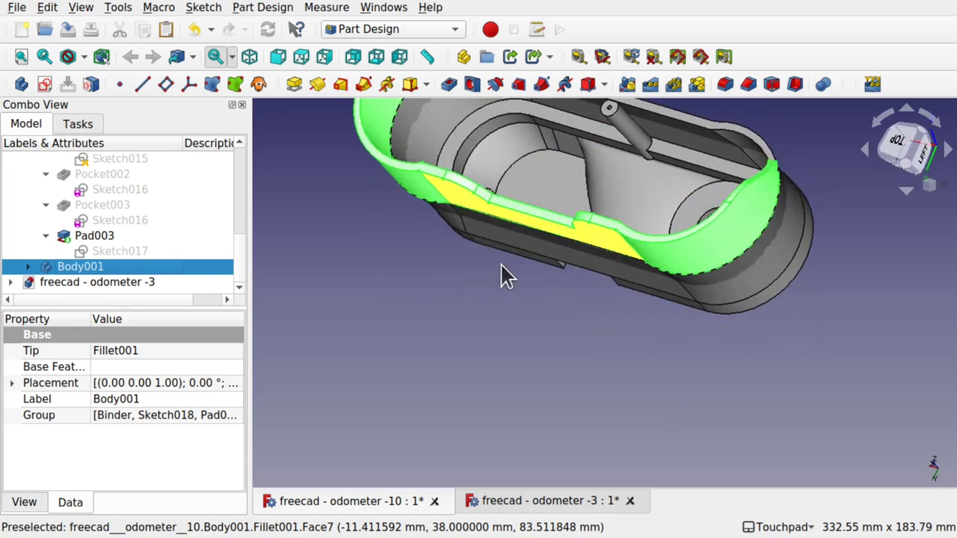
Hide the main housing Body and examine the isolated Body001 shield from its rear, ends and underside
{"action": "scroll", "coordinate": [242, 193], "scroll_direction": "up", "scroll_amount": 10}
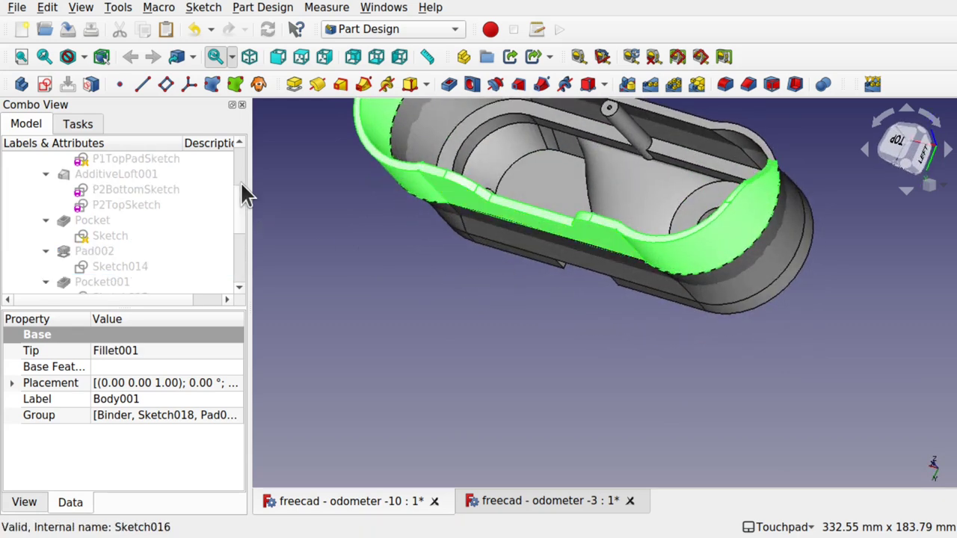
{"action": "left_click", "coordinate": [71, 186]}
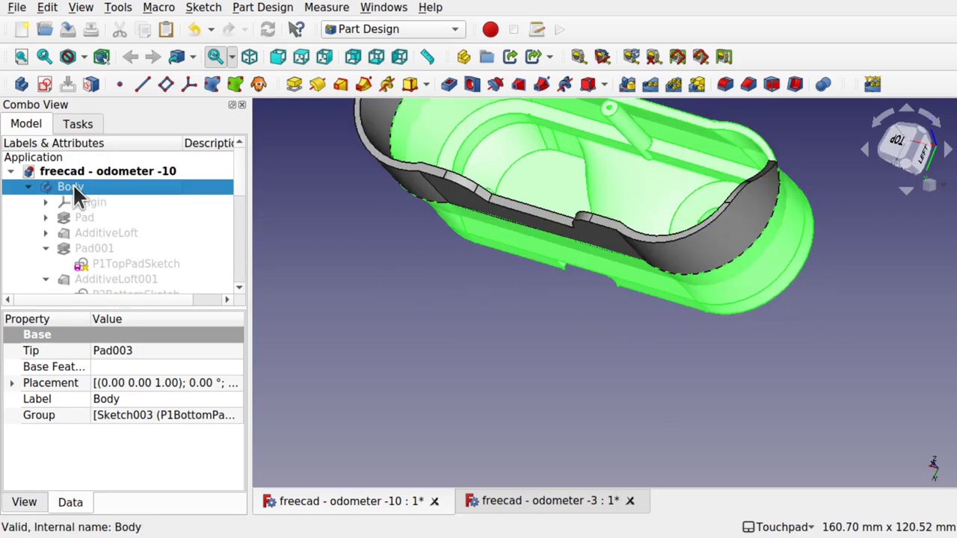
{"action": "key", "text": "space"}
{"action": "left_click_drag", "start_coordinate": [553, 213], "coordinate": [636, 96], "text": "alt"}
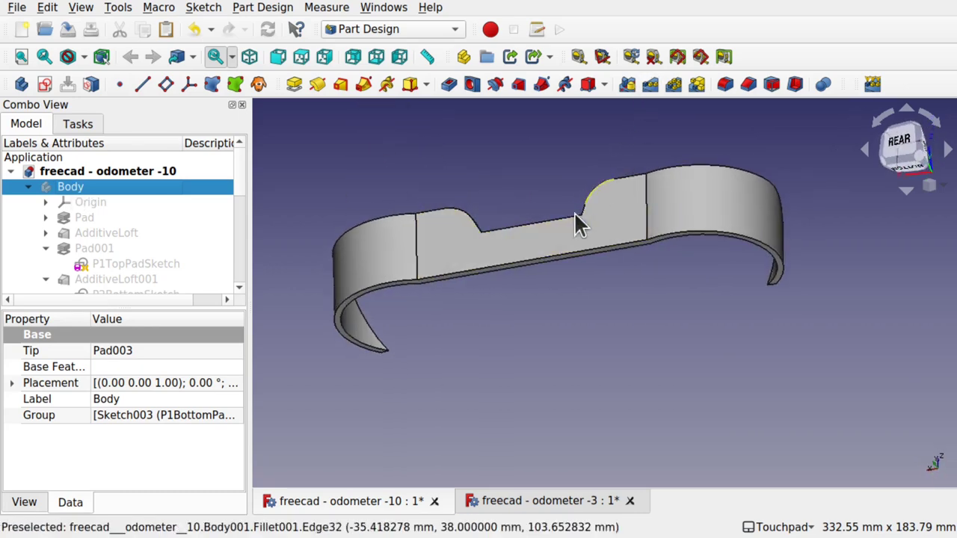
{"action": "left_click_drag", "start_coordinate": [574, 216], "coordinate": [632, 276]}
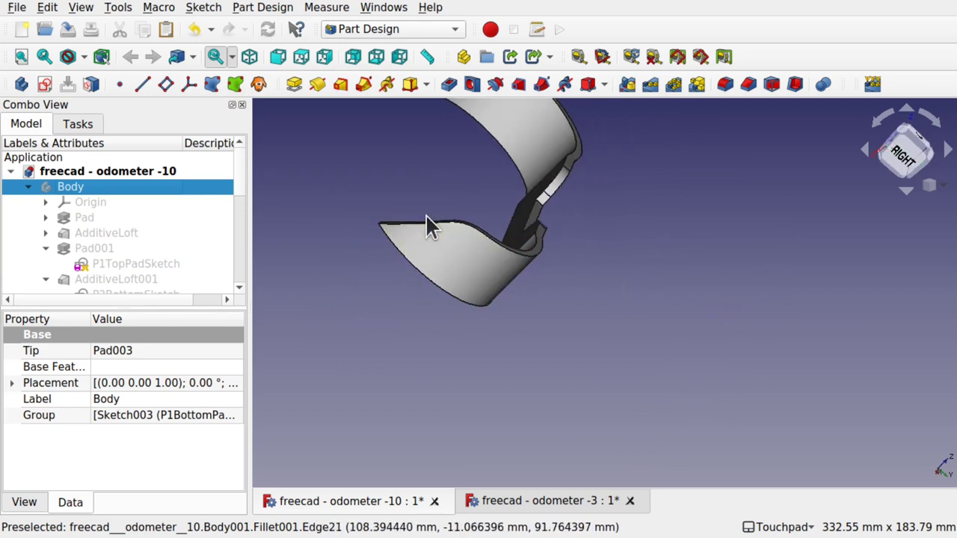
{"action": "left_click_drag", "start_coordinate": [426, 216], "coordinate": [546, 279]}
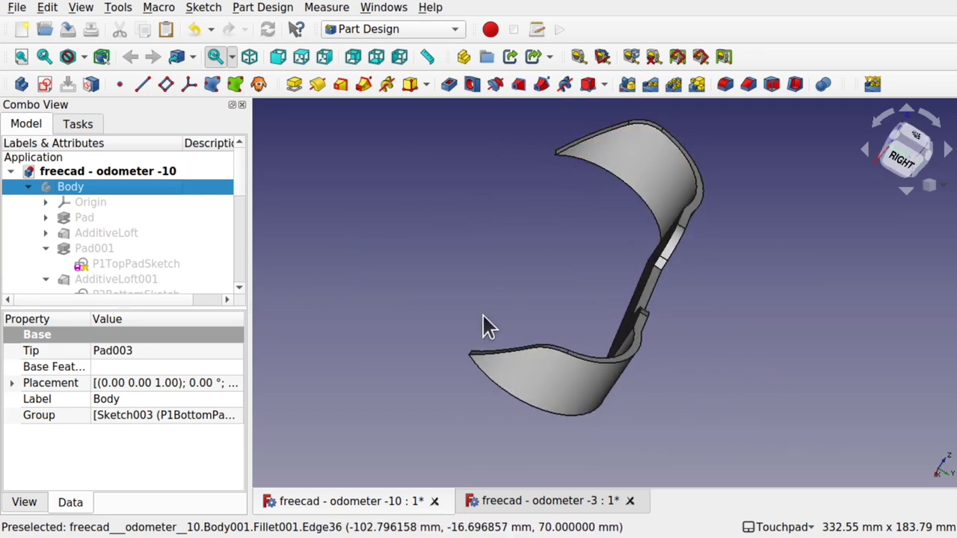
{"action": "left_click_drag", "start_coordinate": [531, 378], "coordinate": [511, 374], "text": "alt"}
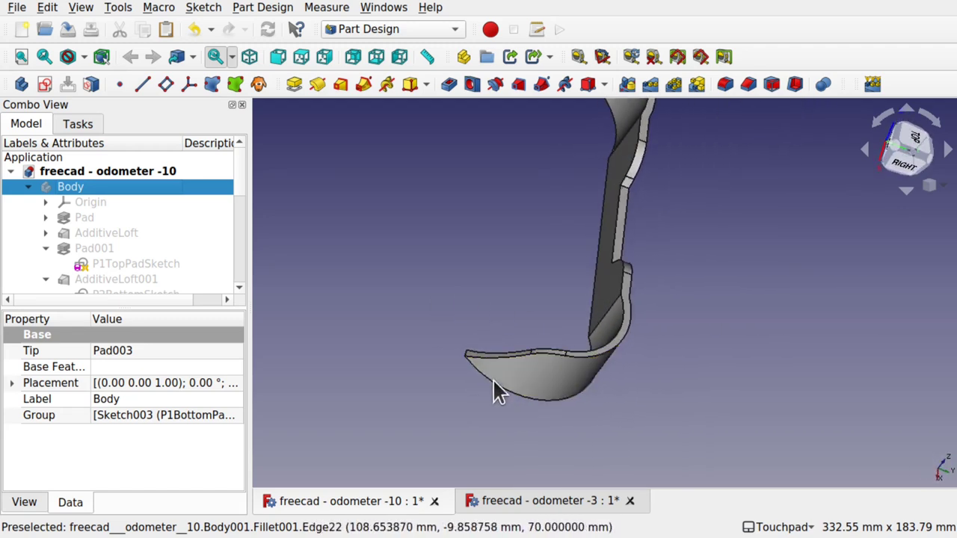
{"action": "left_click_drag", "start_coordinate": [548, 367], "coordinate": [491, 381]}
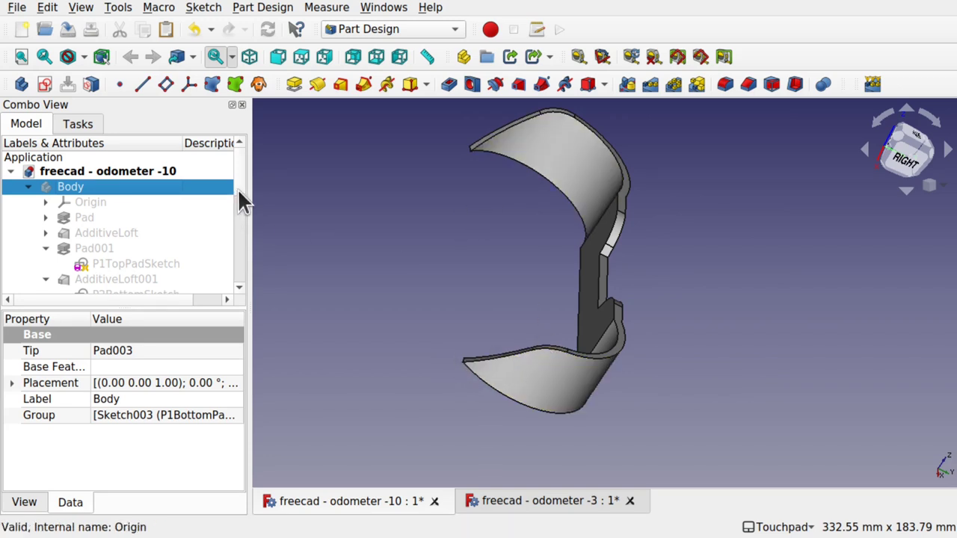
List the features of Body001 in place of those of Body, and show its Binder outline beneath the shield
{"action": "left_click", "coordinate": [30, 187]}
{"action": "left_click", "coordinate": [29, 201]}
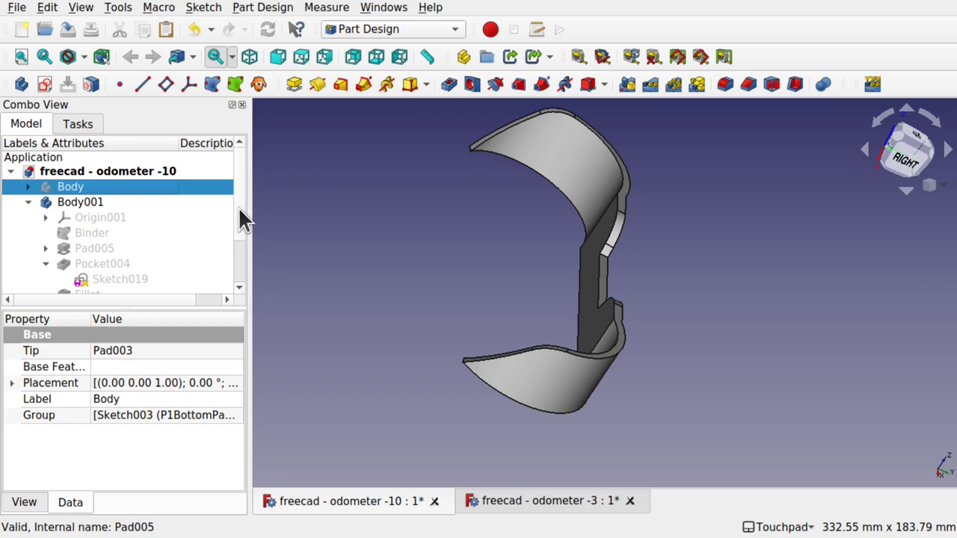
{"action": "scroll", "coordinate": [237, 217], "scroll_direction": "down", "scroll_amount": 3}
{"action": "scroll", "coordinate": [231, 254], "scroll_direction": "up", "scroll_amount": 2}
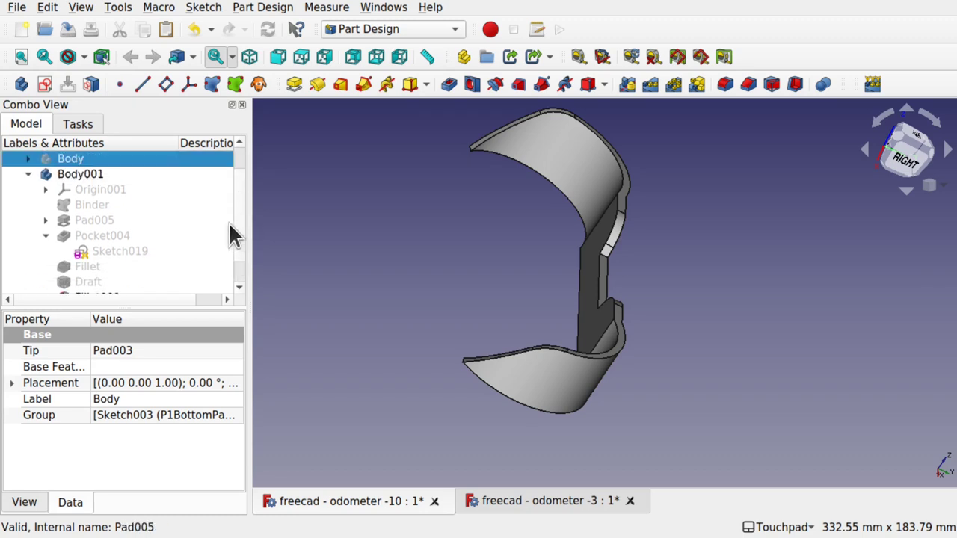
{"action": "left_click", "coordinate": [95, 202]}
{"action": "key", "text": "space"}
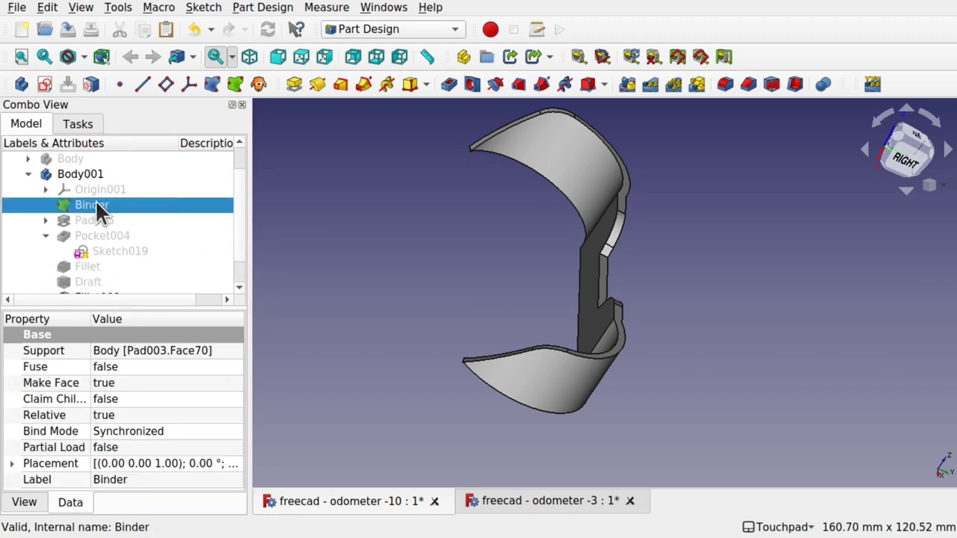
{"action": "left_click_drag", "start_coordinate": [473, 316], "coordinate": [516, 314], "text": "alt"}
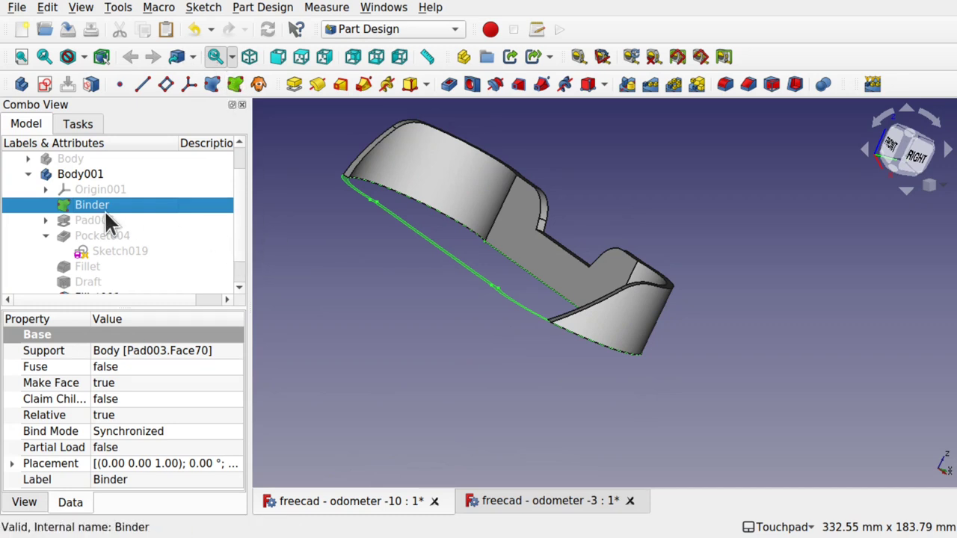
Make Body001 the active body
{"action": "left_click", "coordinate": [80, 173]}
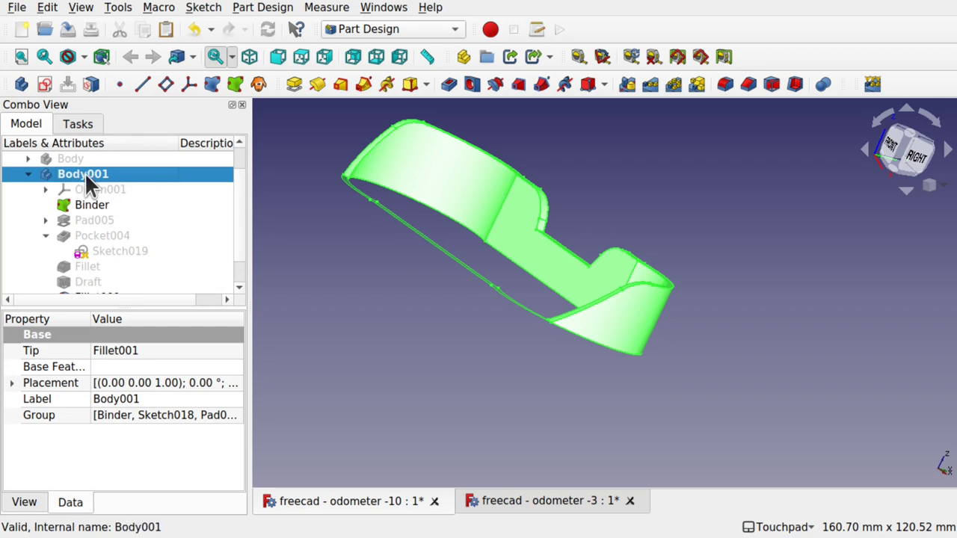
{"action": "right_click", "coordinate": [89, 173]}
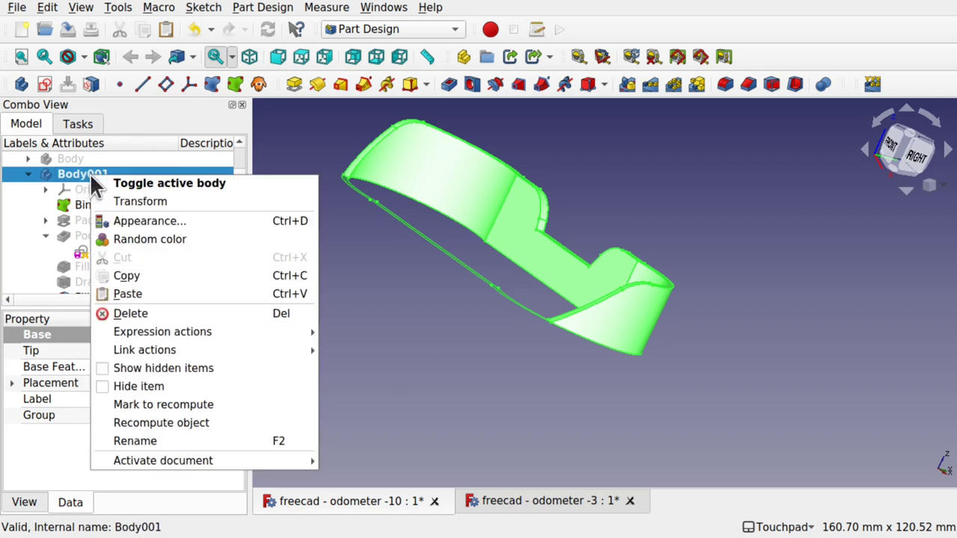
{"action": "left_click", "coordinate": [411, 312]}
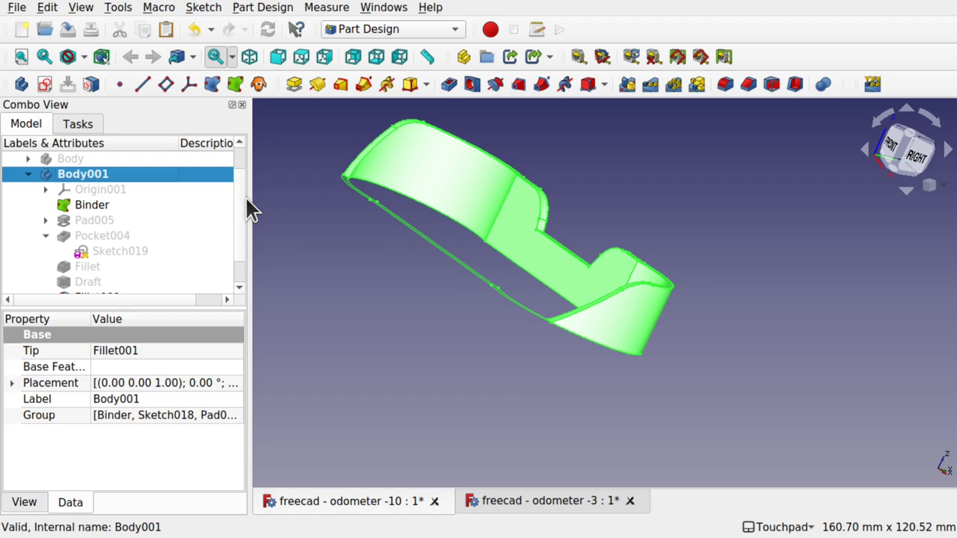
Show the housing Body again and examine its top rim face, which the Binder of Body001 references
{"action": "left_click", "coordinate": [27, 159]}
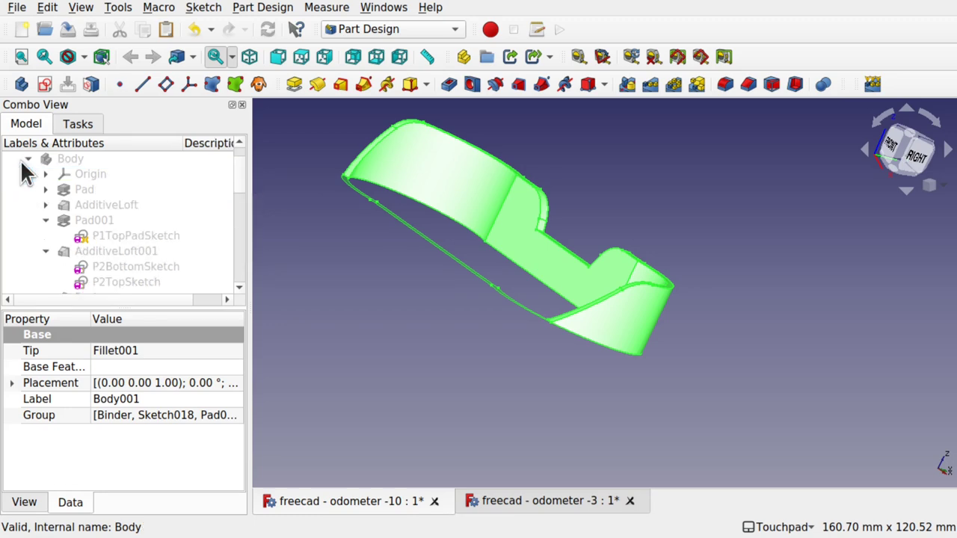
{"action": "left_click", "coordinate": [61, 157]}
{"action": "key", "text": "space"}
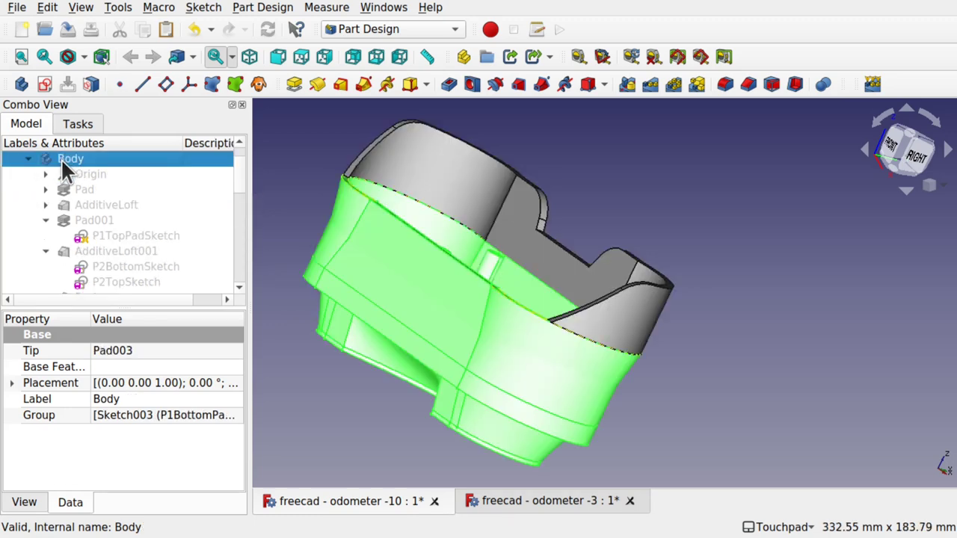
{"action": "left_click_drag", "start_coordinate": [541, 291], "coordinate": [444, 348], "text": "shift"}
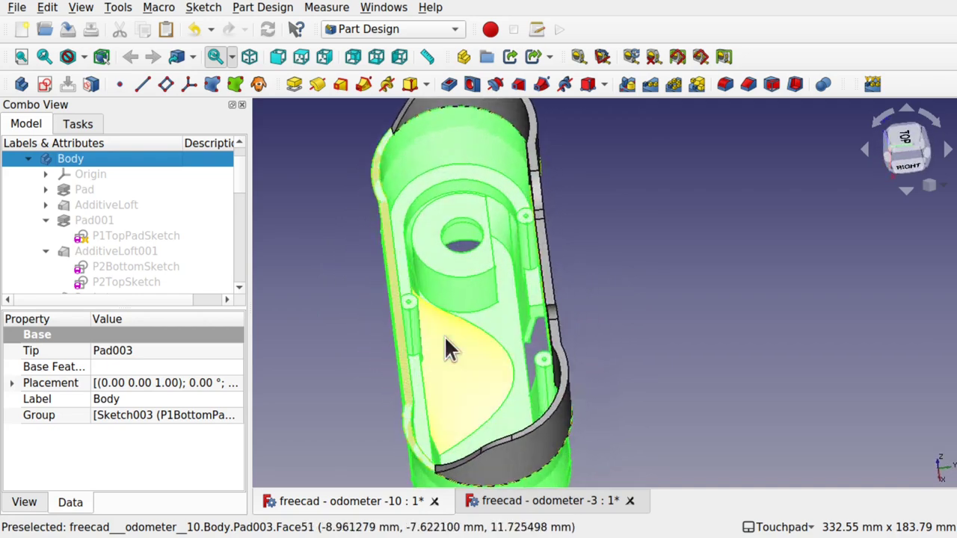
{"action": "left_click", "coordinate": [340, 310]}
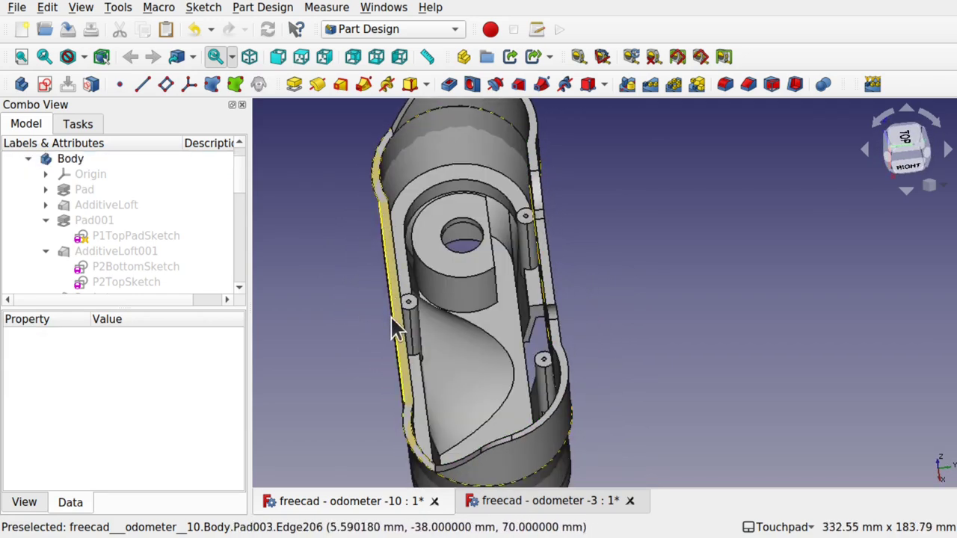
{"action": "left_click_drag", "start_coordinate": [385, 377], "coordinate": [461, 371], "text": "alt"}
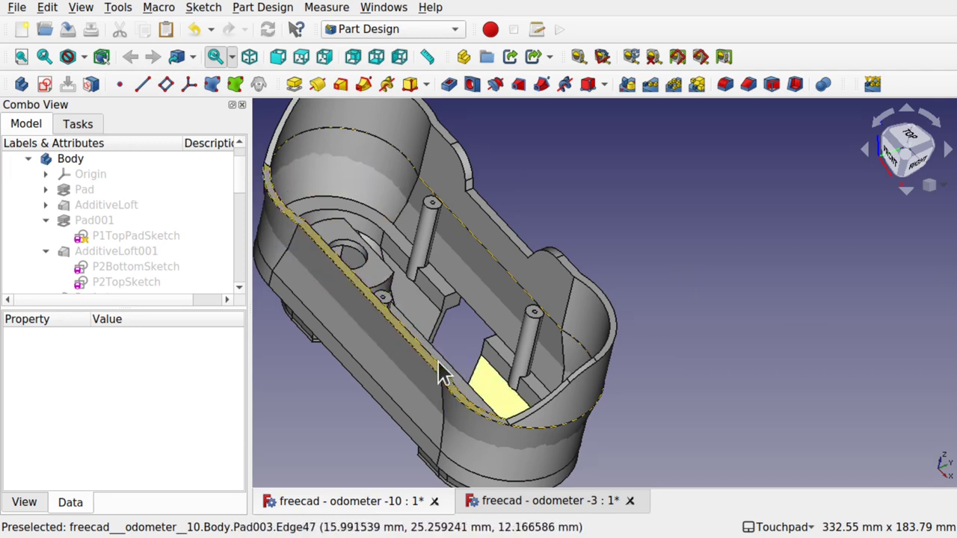
{"action": "left_click", "coordinate": [69, 160]}
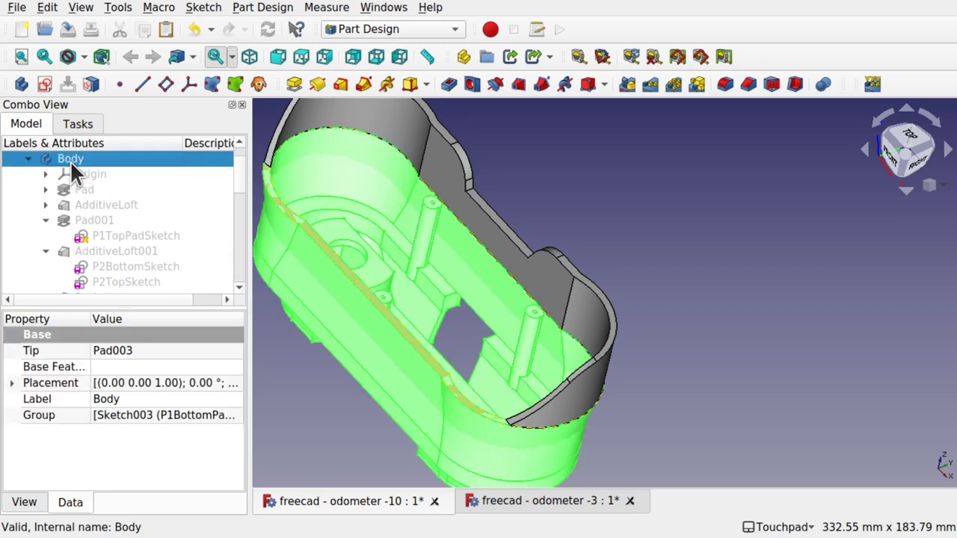
Hide the Body001 shield to expose the housing's rim, and collapse the feature lists of Body and Body001
{"action": "scroll", "coordinate": [239, 282], "scroll_direction": "down", "scroll_amount": 10}
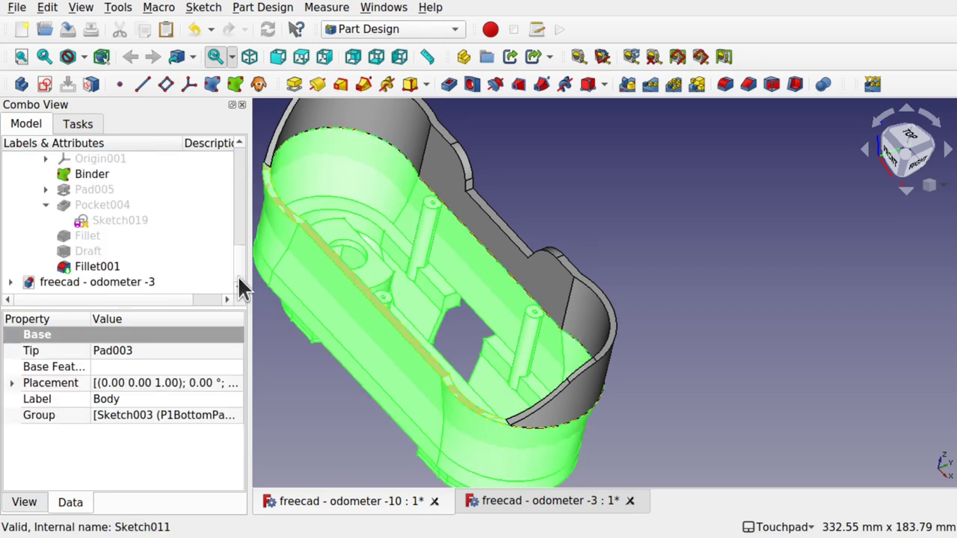
{"action": "scroll", "coordinate": [239, 258], "scroll_direction": "up", "scroll_amount": 2}
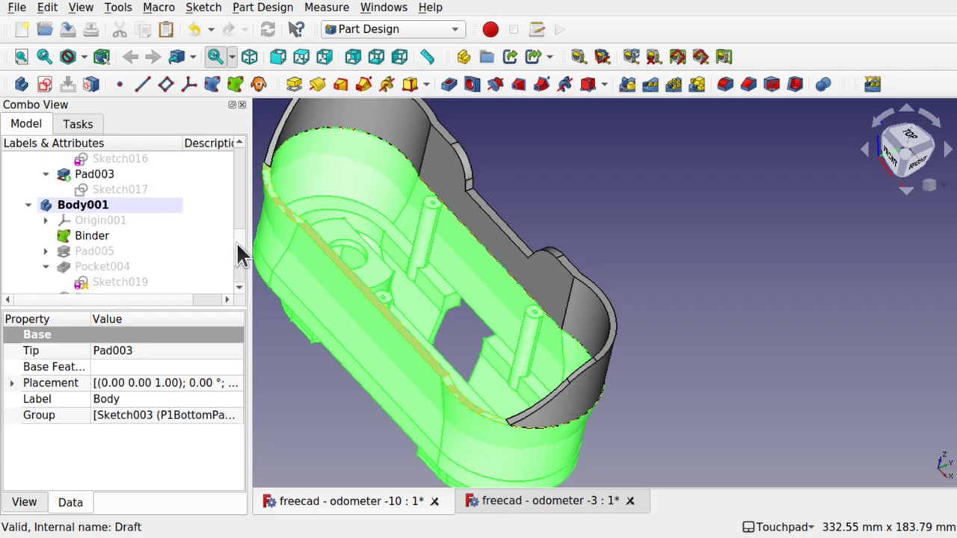
{"action": "left_click", "coordinate": [104, 206]}
{"action": "left_click_drag", "start_coordinate": [553, 229], "coordinate": [518, 249], "text": "alt"}
{"action": "scroll", "coordinate": [238, 250], "scroll_direction": "up", "scroll_amount": 10}
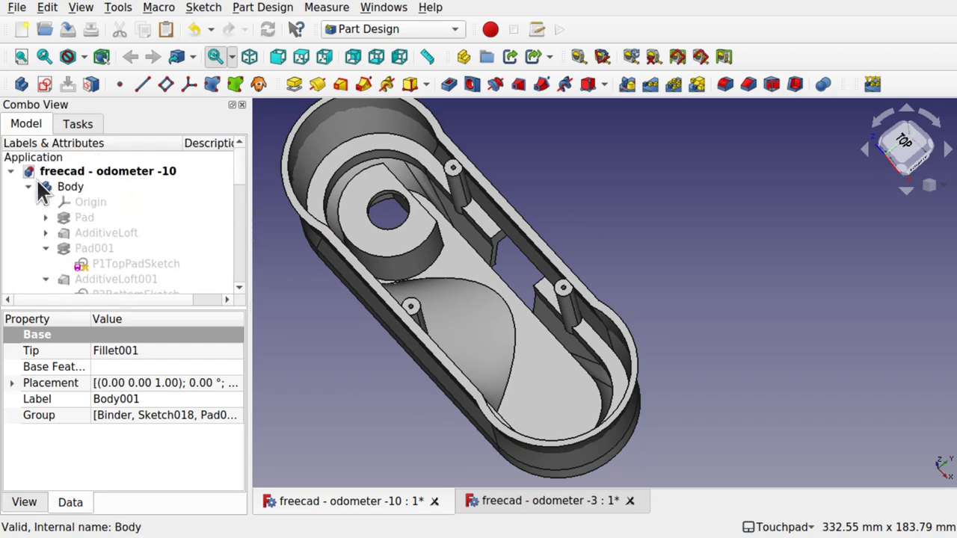
{"action": "left_click", "coordinate": [30, 186]}
{"action": "left_click", "coordinate": [28, 201]}
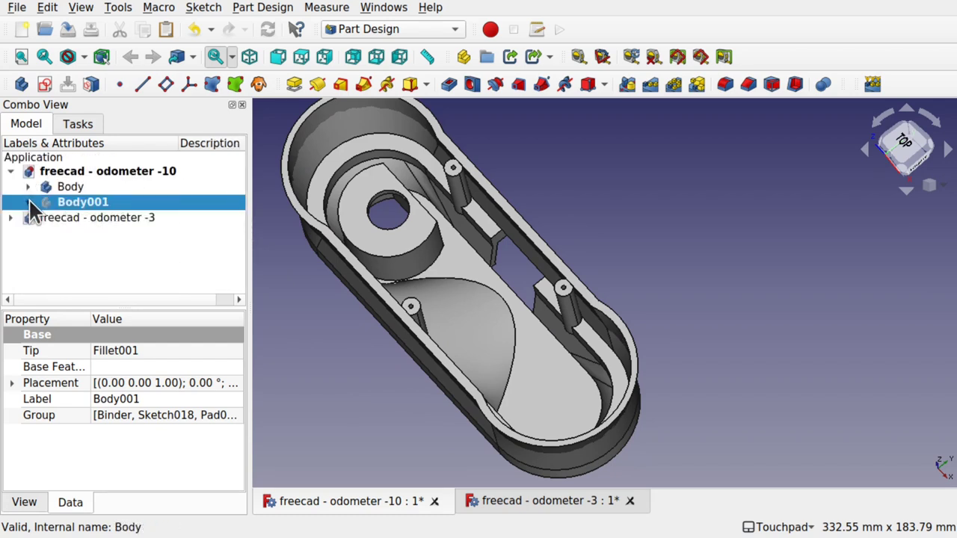
{"action": "key", "text": "space"}
{"action": "left_click", "coordinate": [103, 257]}
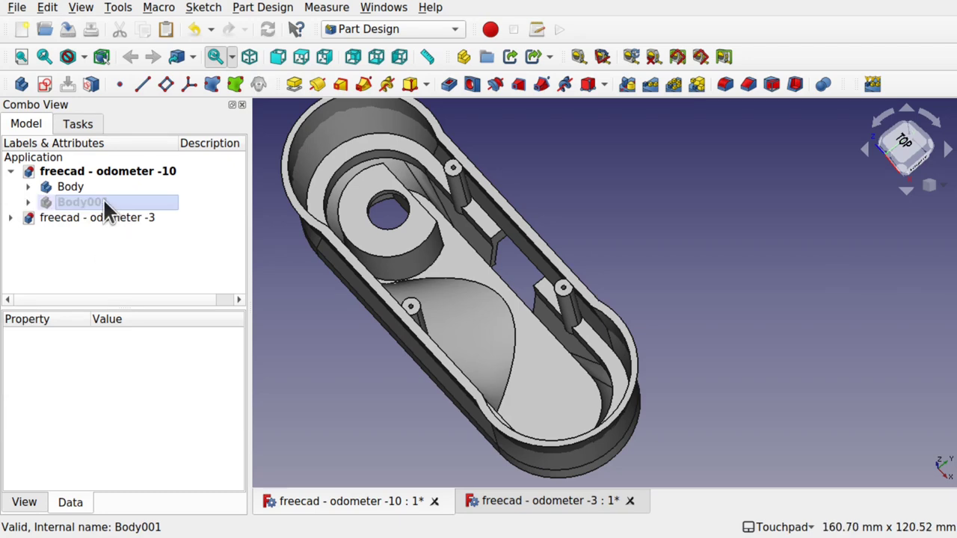
{"action": "left_click", "coordinate": [80, 193]}
{"action": "left_click", "coordinate": [71, 200]}
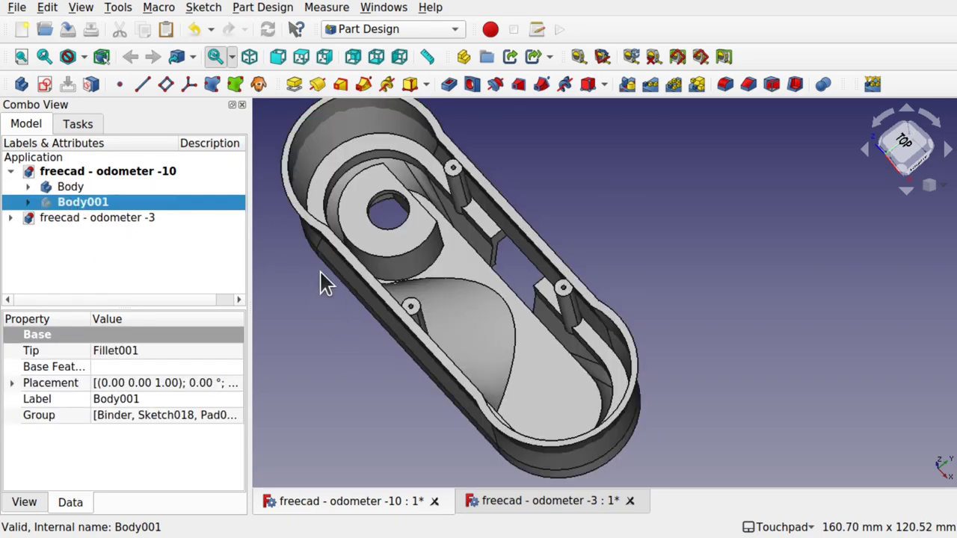
Create a sub-object shape binder in Body001 from the top rim face of the housing
{"action": "left_click", "coordinate": [366, 281]}
{"action": "left_click", "coordinate": [28, 201]}
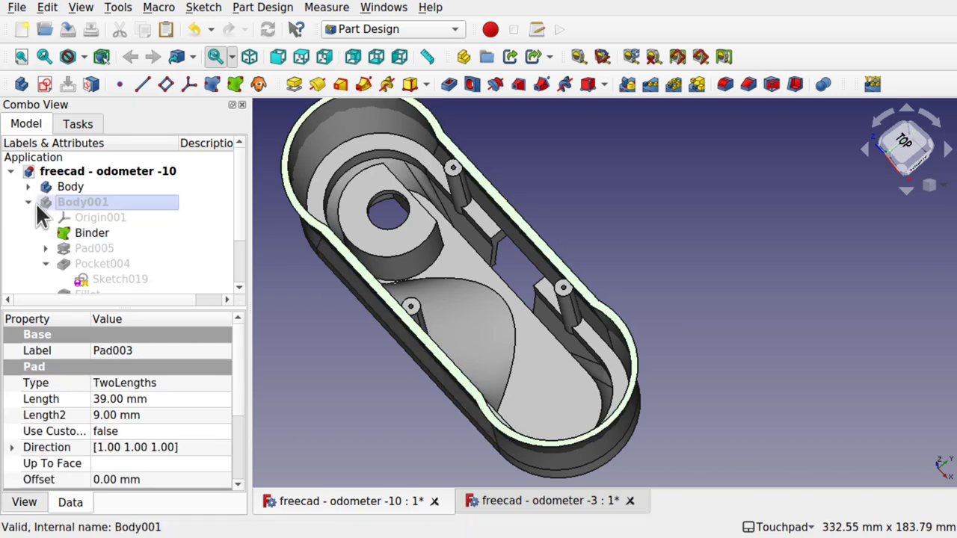
{"action": "scroll", "coordinate": [234, 274], "scroll_direction": "down", "scroll_amount": 2}
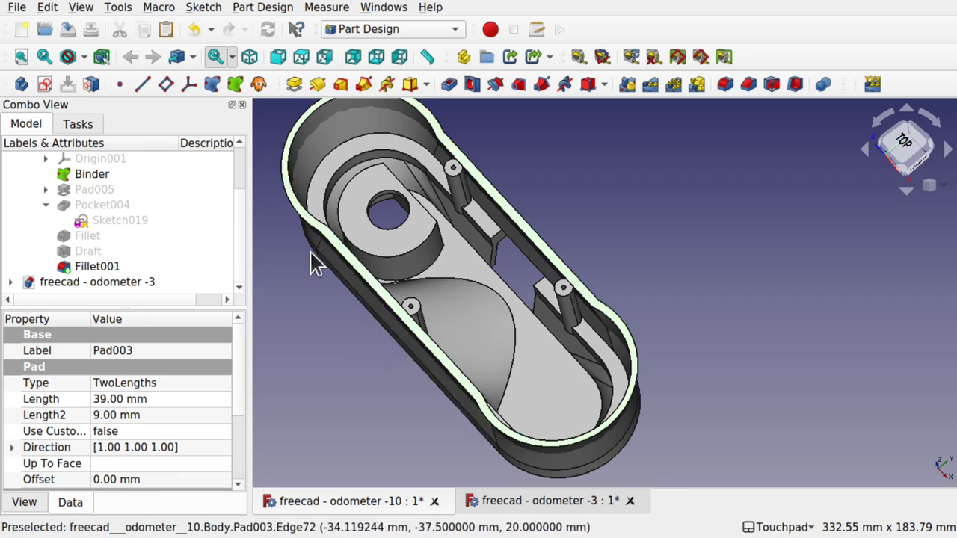
{"action": "left_click", "coordinate": [231, 84]}
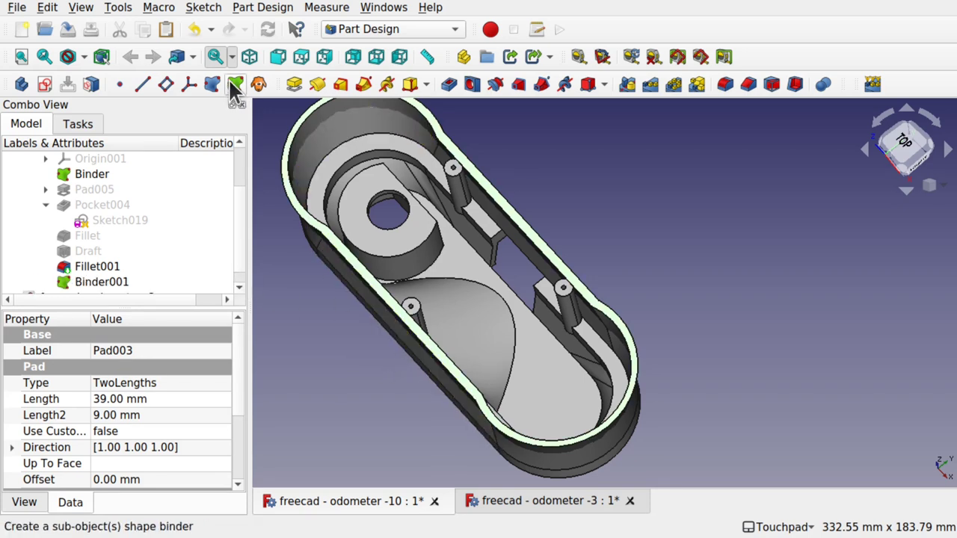
{"action": "left_click", "coordinate": [104, 282]}
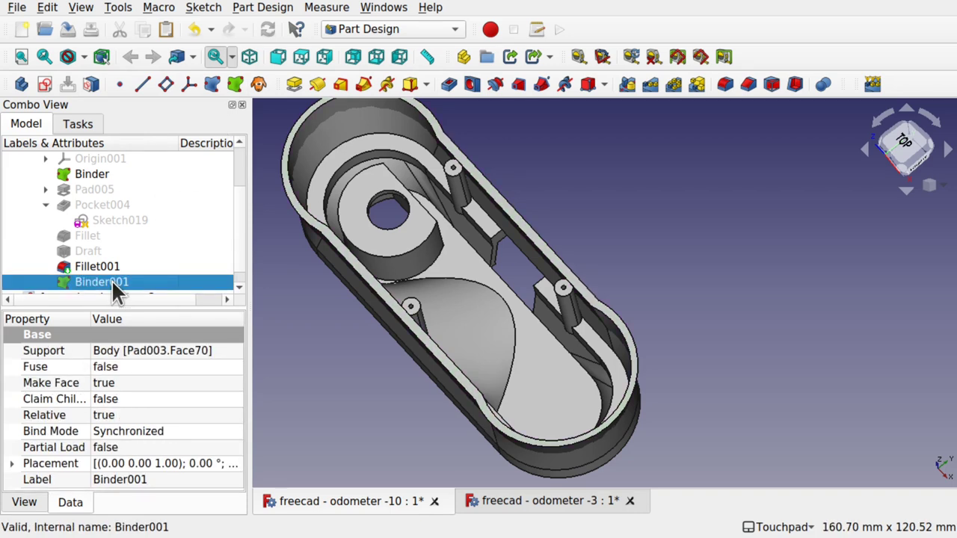
Hide the housing's Pad003 and show the Body001 shield again
{"action": "left_click", "coordinate": [382, 320]}
{"action": "key", "text": "space"}
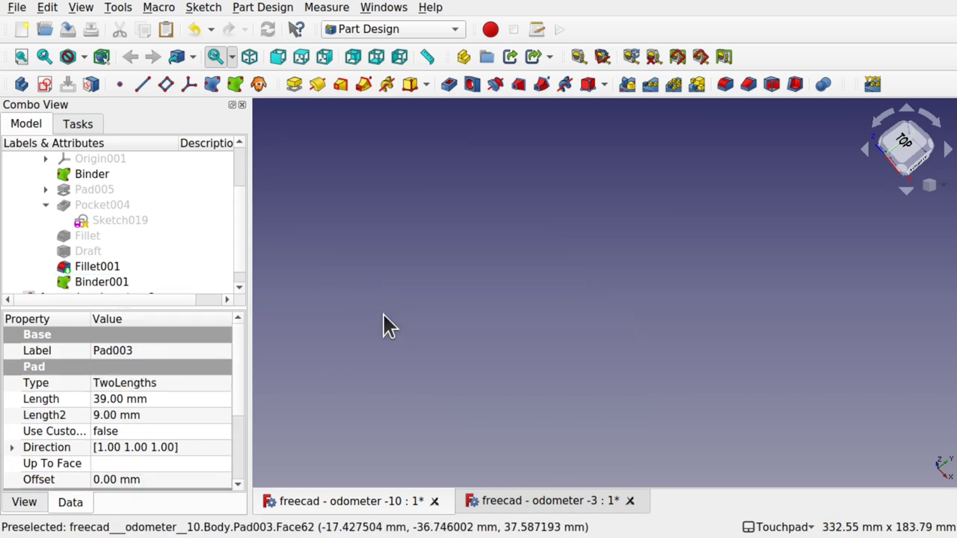
{"action": "left_click", "coordinate": [116, 288]}
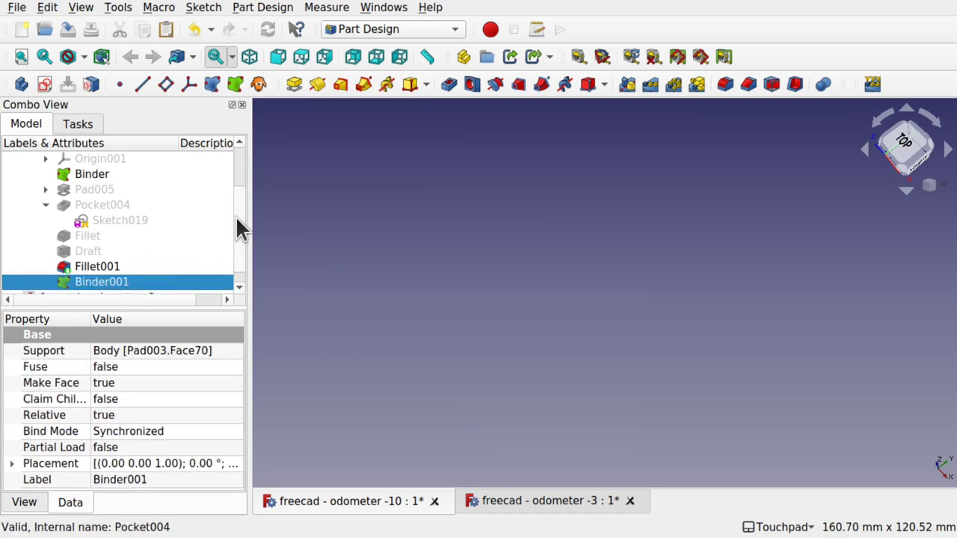
{"action": "scroll", "coordinate": [236, 216], "scroll_direction": "up", "scroll_amount": 2}
{"action": "left_click", "coordinate": [112, 202]}
{"action": "key", "text": "space"}
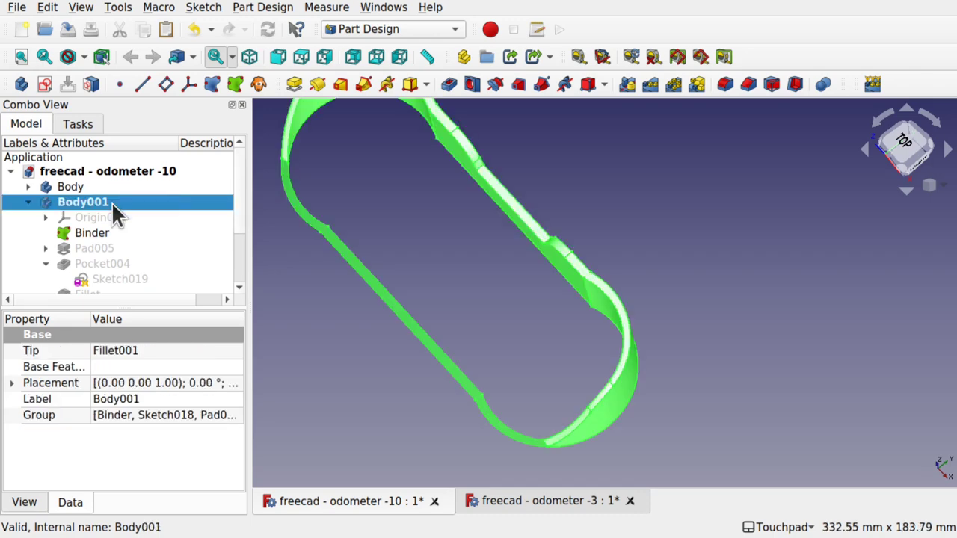
Hide the original Binder and the Fillet001 shield, and examine the outline of Binder001 alone
{"action": "left_click", "coordinate": [98, 234]}
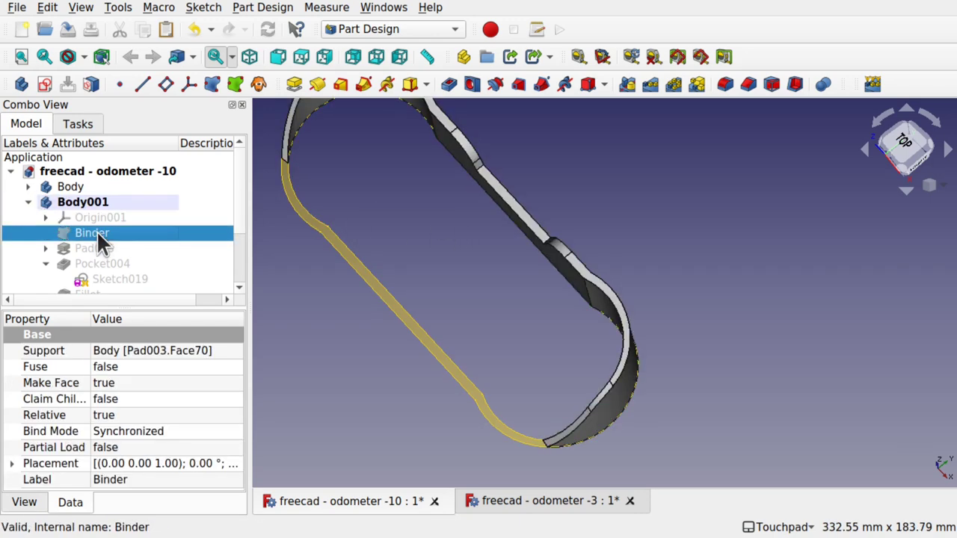
{"action": "middle_click_drag", "start_coordinate": [376, 256], "coordinate": [447, 178]}
{"action": "left_click", "coordinate": [440, 168]}
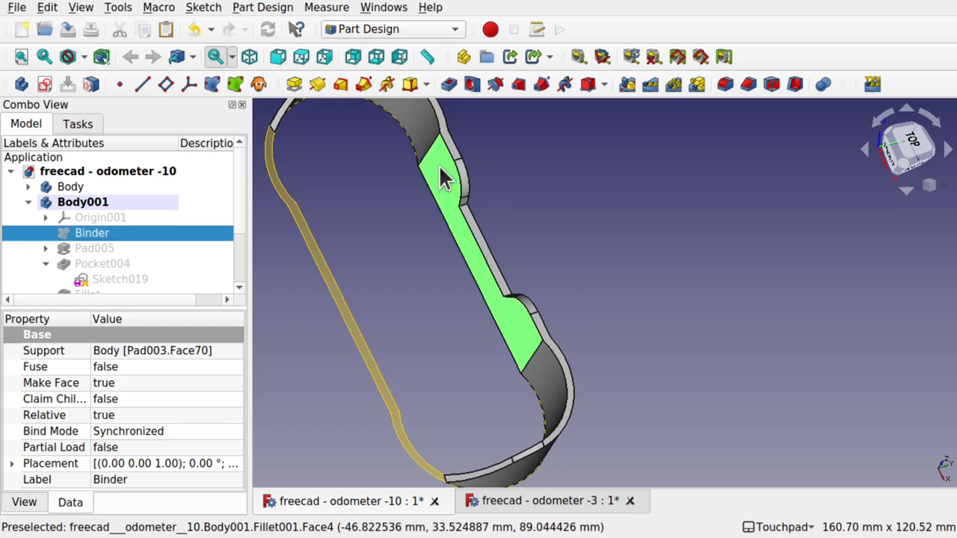
{"action": "key", "text": "space"}
{"action": "middle_click_drag", "start_coordinate": [512, 249], "coordinate": [406, 303]}
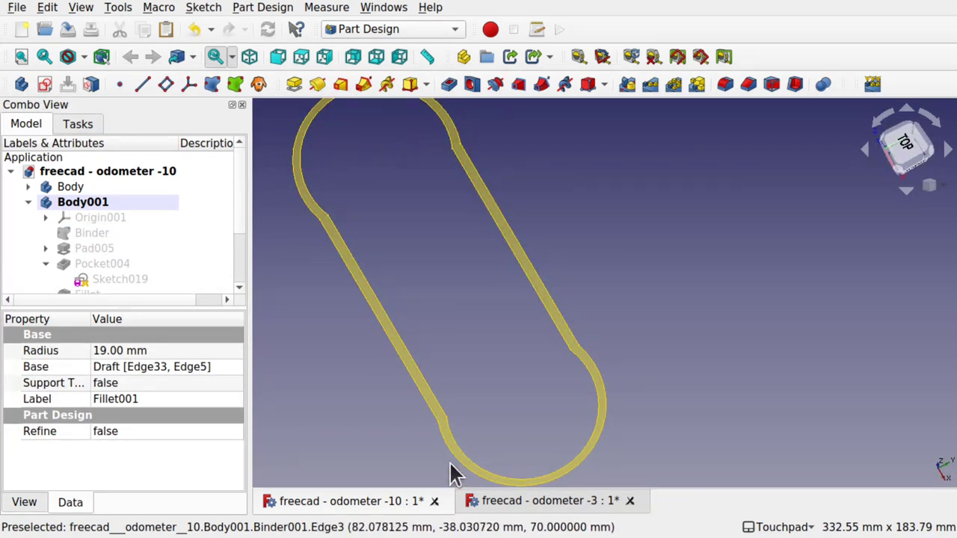
{"action": "middle_click_drag", "start_coordinate": [490, 333], "coordinate": [523, 264]}
{"action": "scroll", "coordinate": [529, 291], "scroll_direction": "down", "scroll_amount": 3}
{"action": "scroll", "coordinate": [528, 291], "scroll_direction": "up", "scroll_amount": 4}
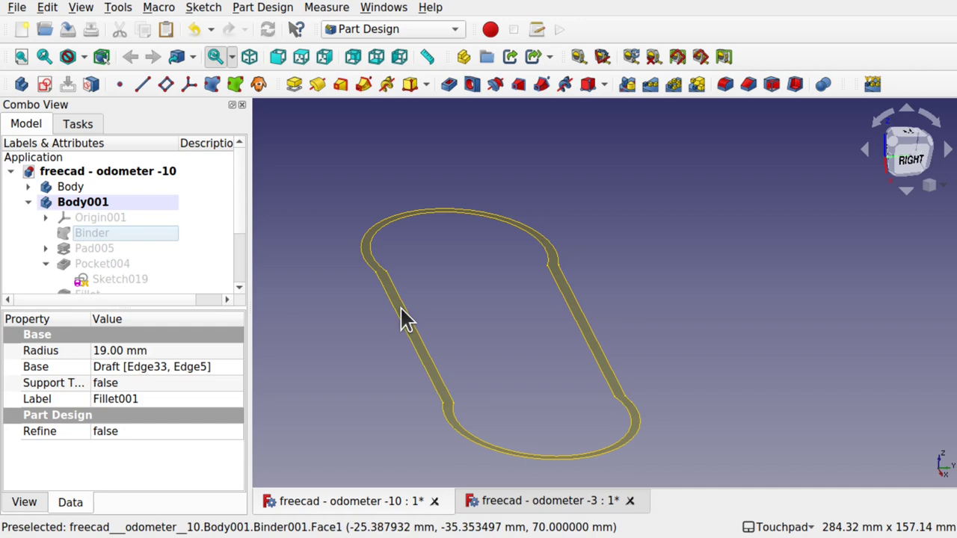
Delete the duplicate Binder001 from Body001
{"action": "left_click_drag", "start_coordinate": [241, 209], "coordinate": [240, 257]}
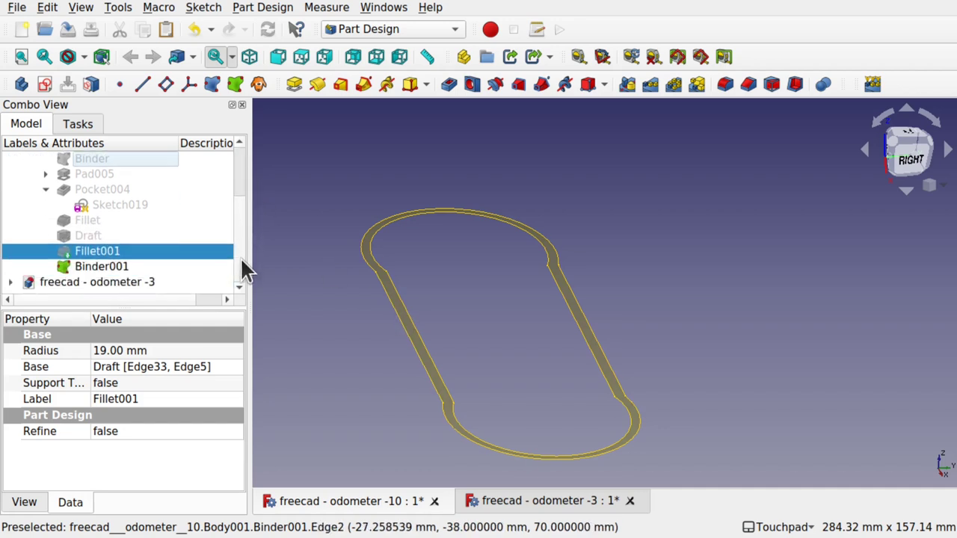
{"action": "left_click", "coordinate": [126, 267]}
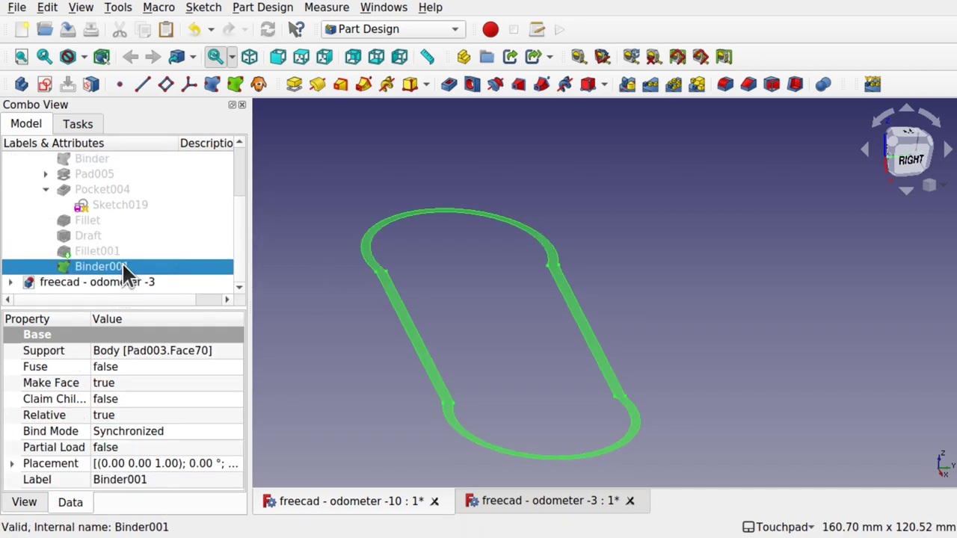
{"action": "key", "text": "Delete"}
Show the original Binder with Pad005 on it, examine how the pad rises from the outline, and hide Pad005 again
{"action": "scroll", "coordinate": [245, 185], "scroll_direction": "up", "scroll_amount": 2}
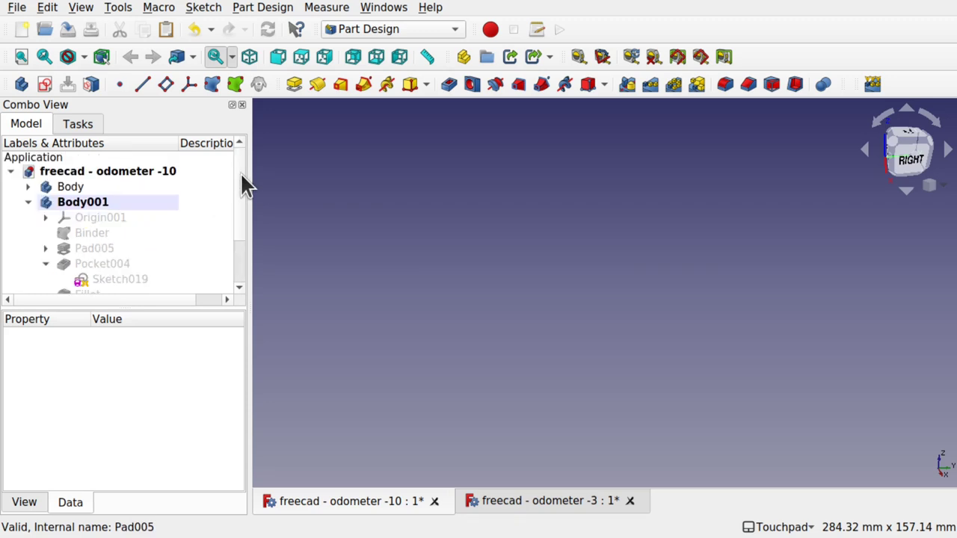
{"action": "left_click", "coordinate": [90, 233]}
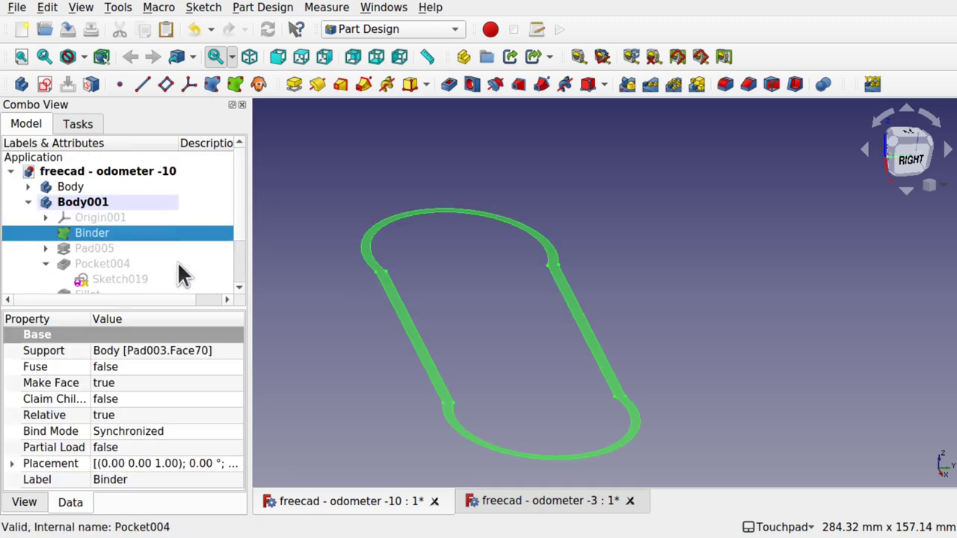
{"action": "left_click", "coordinate": [91, 247]}
{"action": "key", "text": "space"}
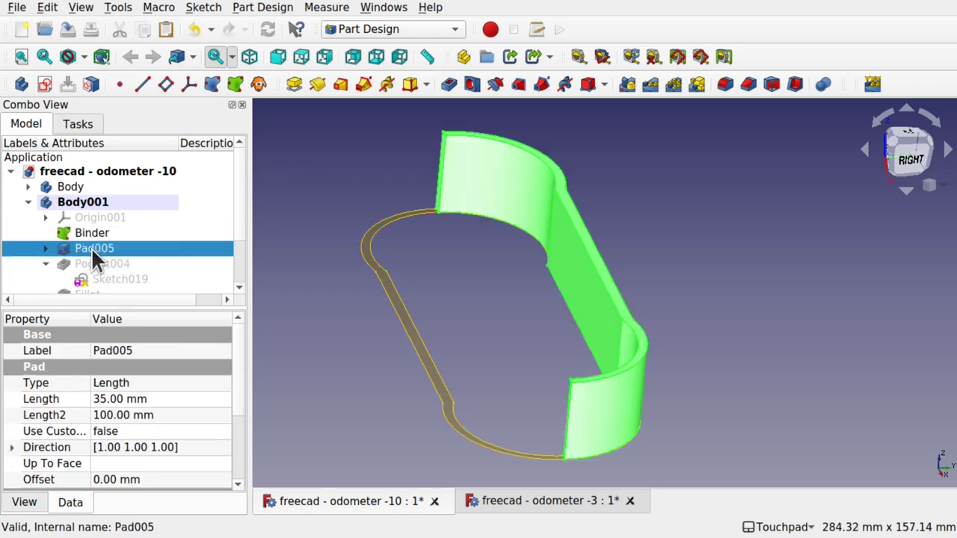
{"action": "mouse_move", "coordinate": [527, 275]}
{"action": "left_mouse_down", "text": "shift"}
{"action": "mouse_move", "coordinate": [508, 311]}
{"action": "mouse_move", "coordinate": [543, 280]}
{"action": "left_mouse_up", "text": "shift"}
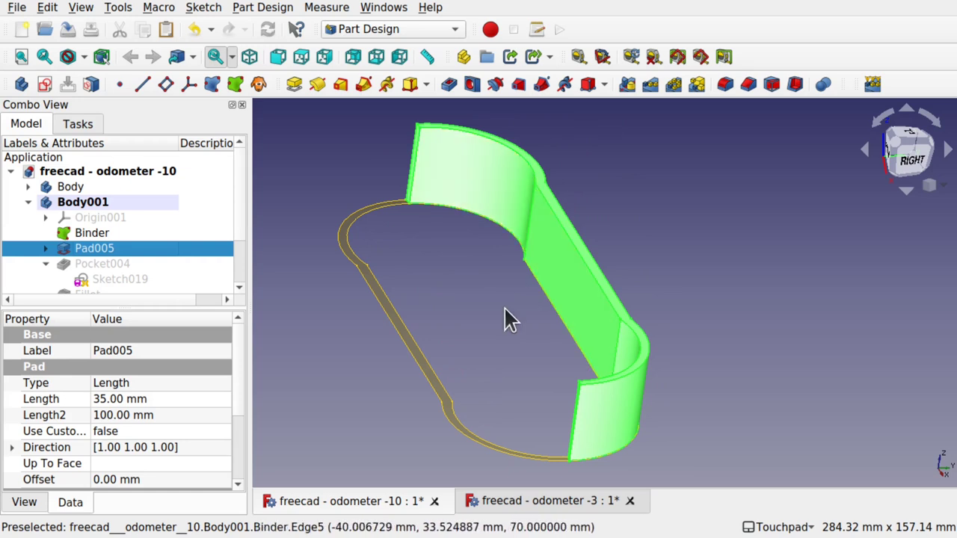
{"action": "key", "text": "space"}
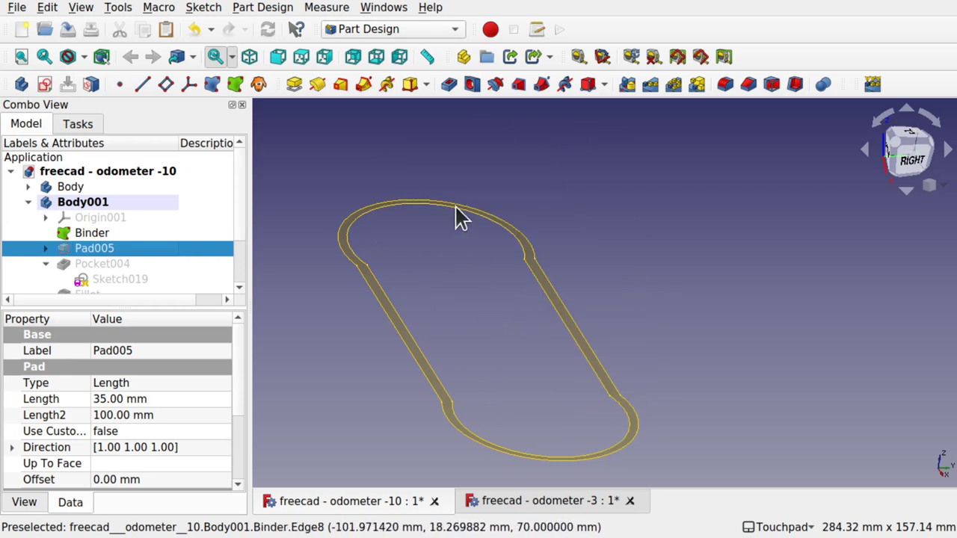
Expand Pad005 and show its Sketch018 over the Binder outline
{"action": "left_click", "coordinate": [44, 249]}
{"action": "left_click", "coordinate": [125, 263]}
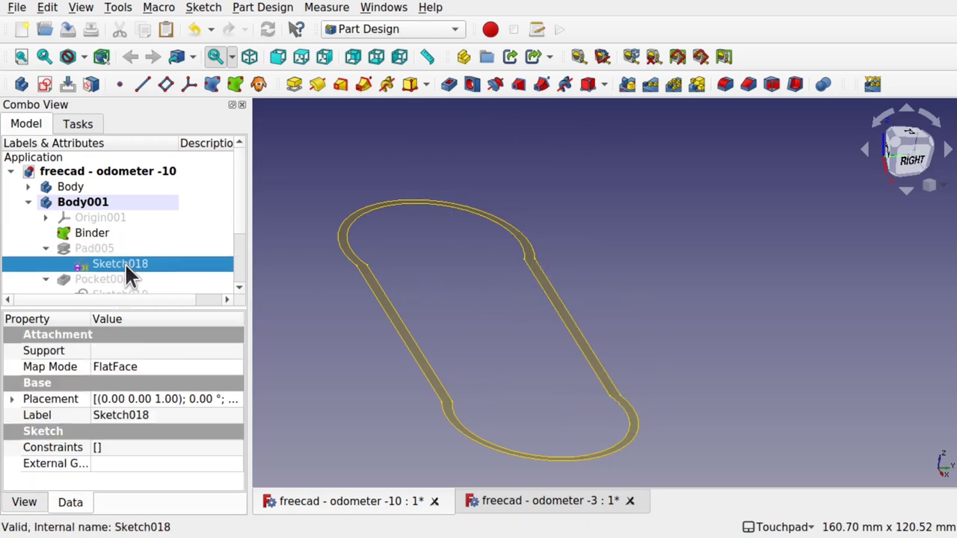
{"action": "mouse_move", "coordinate": [543, 260]}
{"action": "left_mouse_down", "text": "alt"}
{"action": "mouse_move", "coordinate": [503, 227]}
{"action": "mouse_move", "coordinate": [508, 212]}
{"action": "mouse_move", "coordinate": [523, 214]}
{"action": "mouse_move", "coordinate": [504, 211]}
{"action": "mouse_move", "coordinate": [499, 188]}
{"action": "left_mouse_up", "text": "alt"}
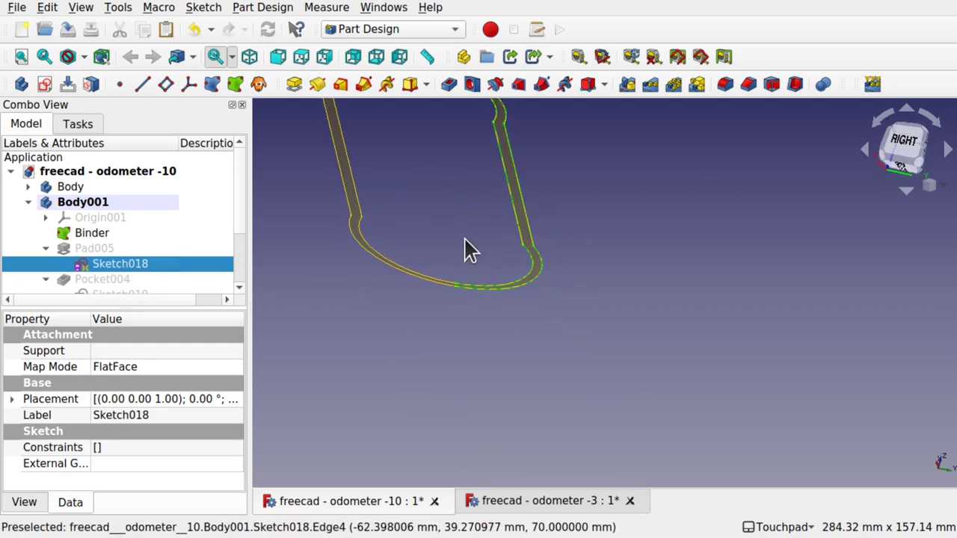
{"action": "left_click_drag", "start_coordinate": [479, 223], "coordinate": [505, 284], "text": "shift"}
Hide the Binder to examine the half-outline of Sketch018 by itself, and show the Binder again
{"action": "left_click", "coordinate": [381, 251]}
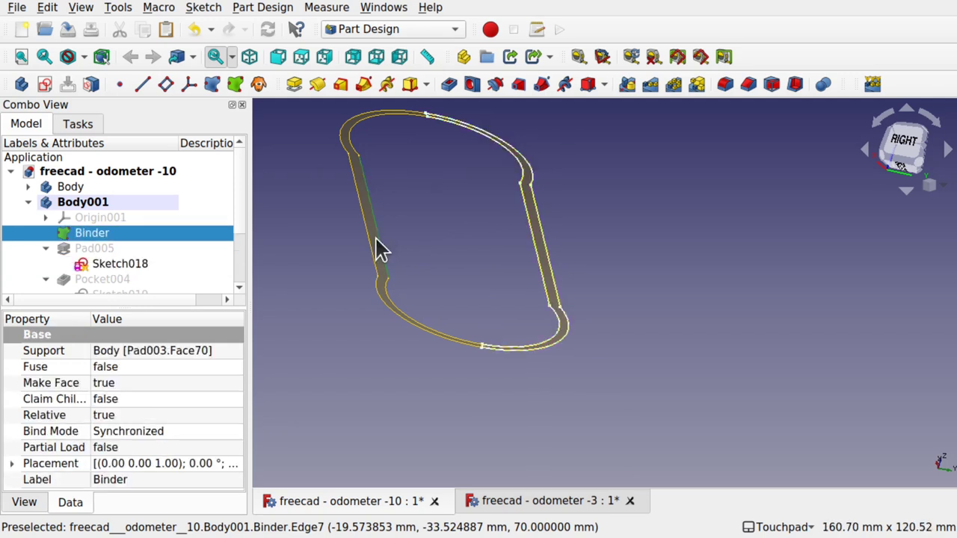
{"action": "left_click_drag", "start_coordinate": [380, 250], "coordinate": [439, 257], "text": "alt"}
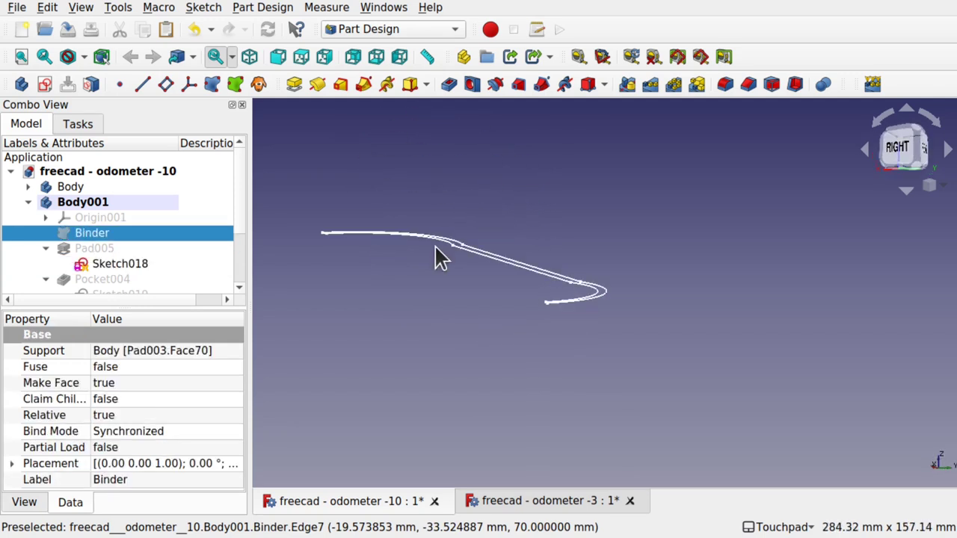
{"action": "left_click", "coordinate": [139, 269]}
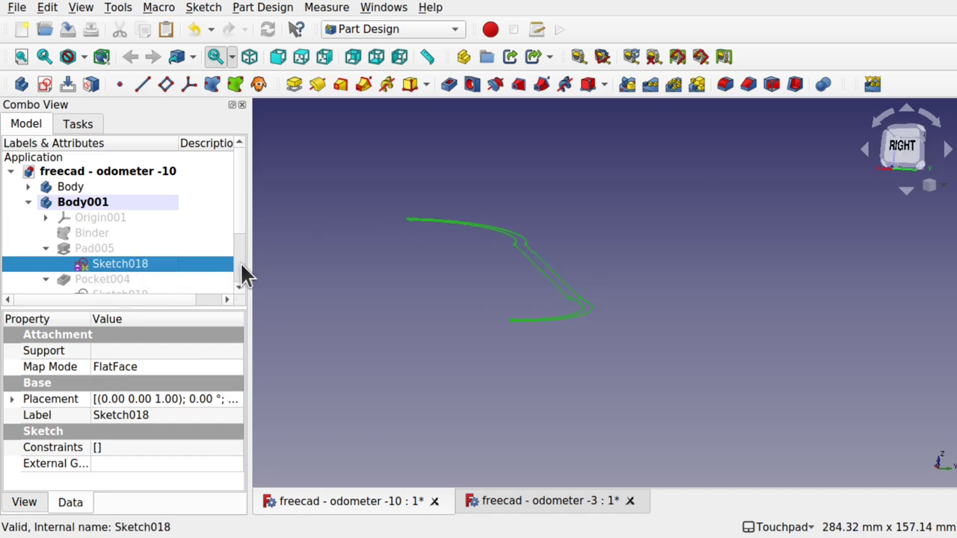
{"action": "scroll", "coordinate": [244, 275], "scroll_direction": "down", "scroll_amount": 2}
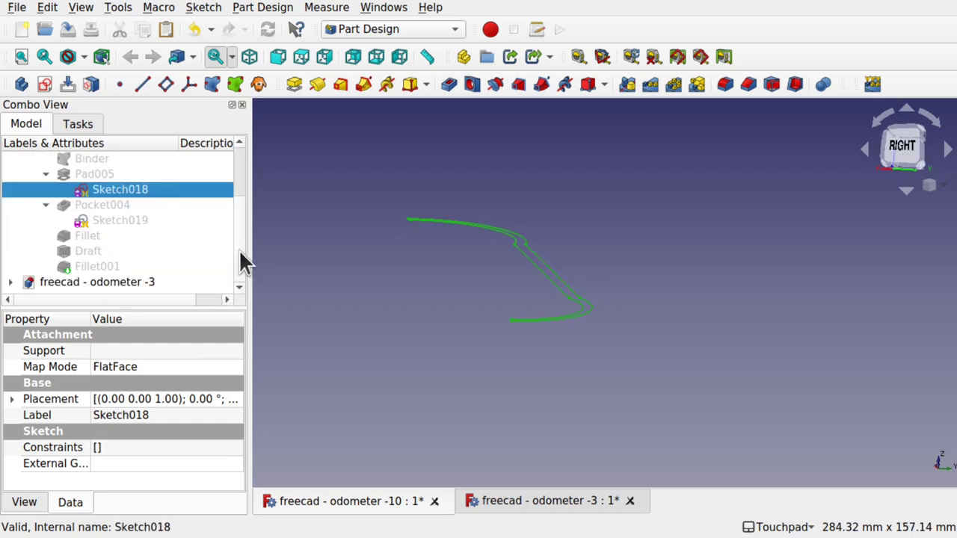
{"action": "left_click", "coordinate": [91, 161]}
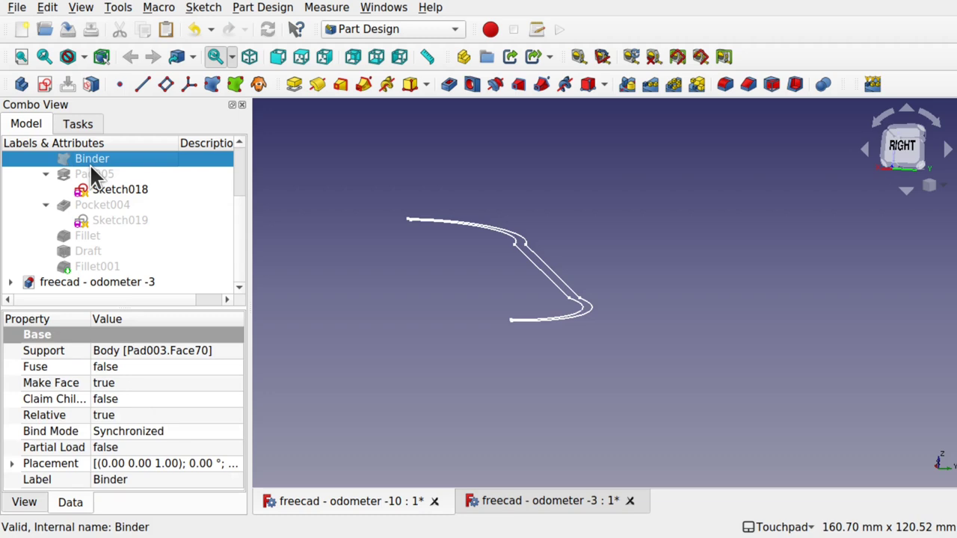
{"action": "key", "text": "space"}
{"action": "mouse_move", "coordinate": [342, 235]}
{"action": "left_mouse_down", "text": "alt"}
{"action": "mouse_move", "coordinate": [378, 203]}
{"action": "mouse_move", "coordinate": [345, 228]}
{"action": "left_mouse_up", "text": "alt"}
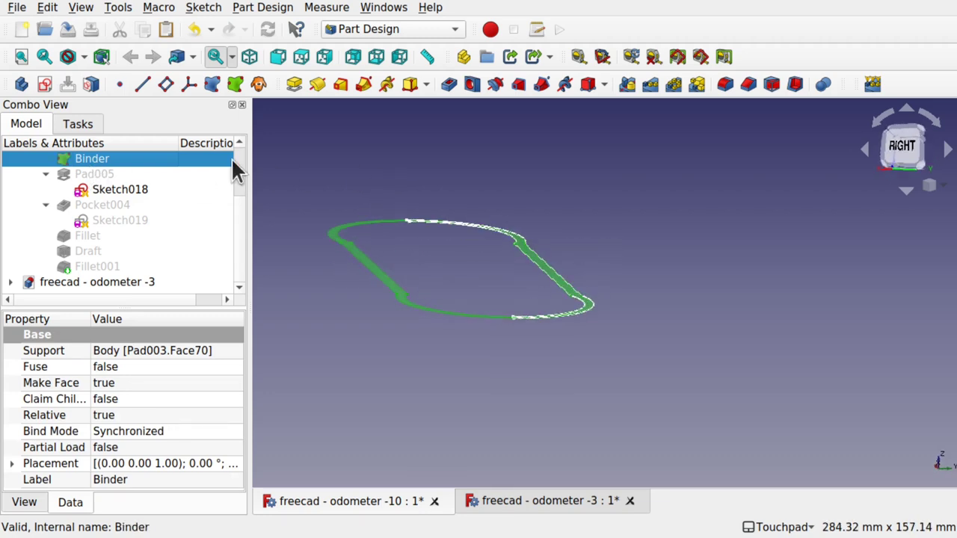
Open Sketch018 for editing and link the three lower outer edges of the Binder outline as external geometry
{"action": "double_click", "coordinate": [120, 189]}
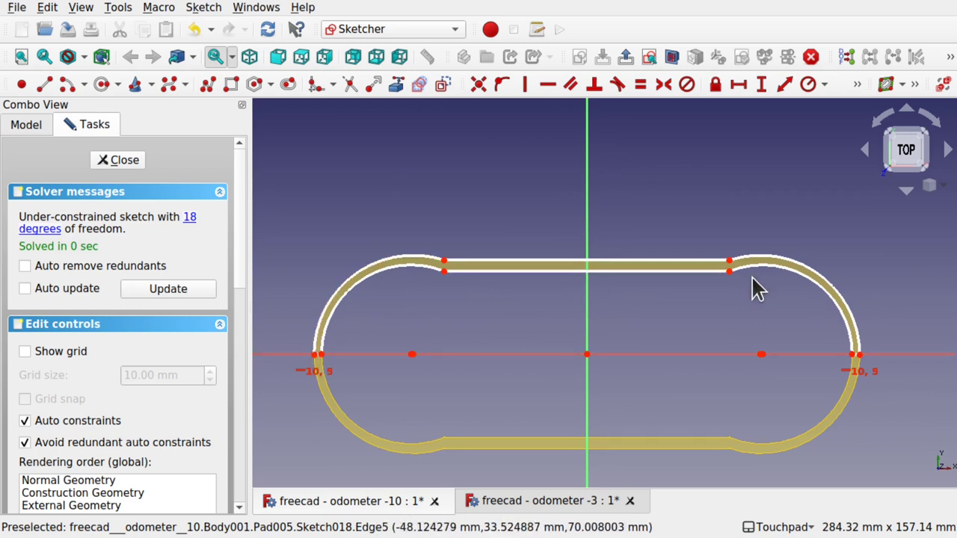
{"action": "left_click", "coordinate": [399, 86]}
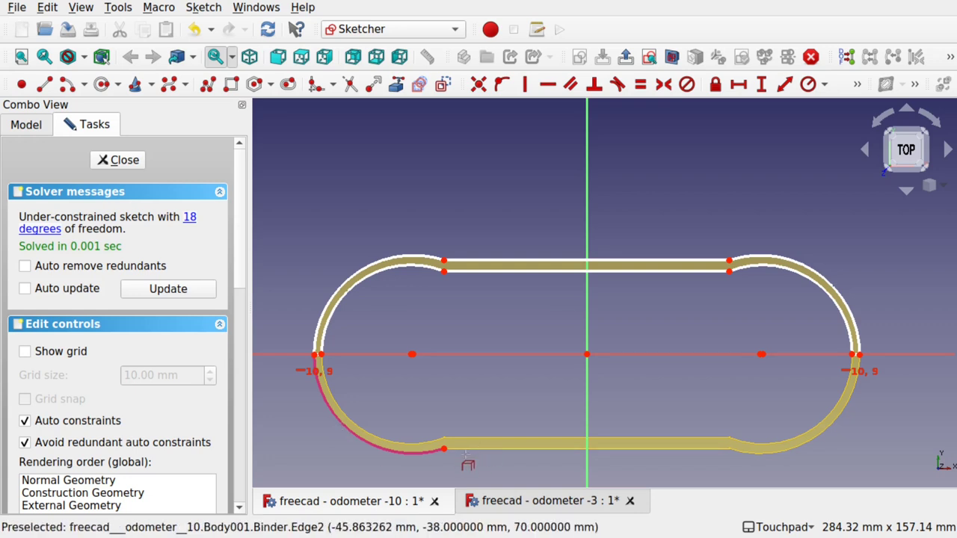
{"action": "left_click", "coordinate": [496, 448]}
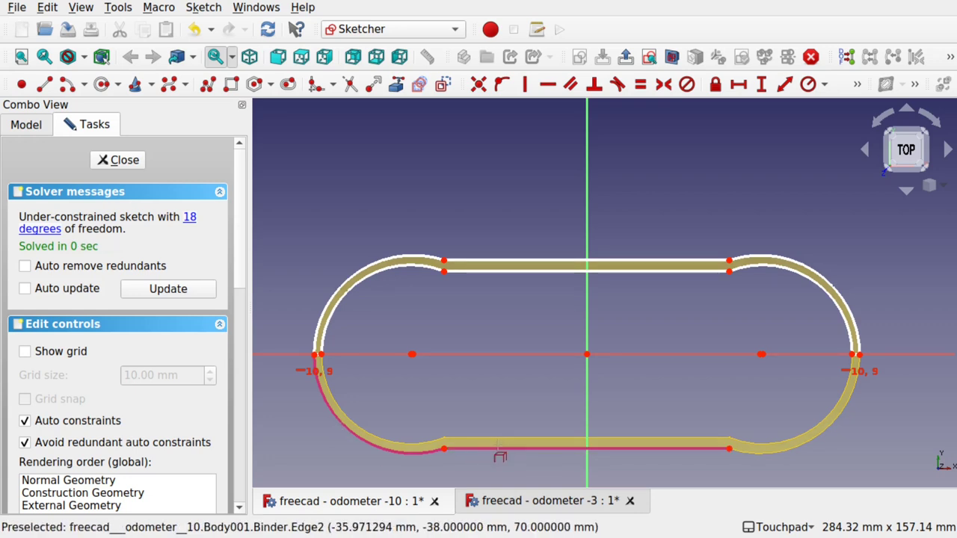
{"action": "left_click", "coordinate": [754, 455]}
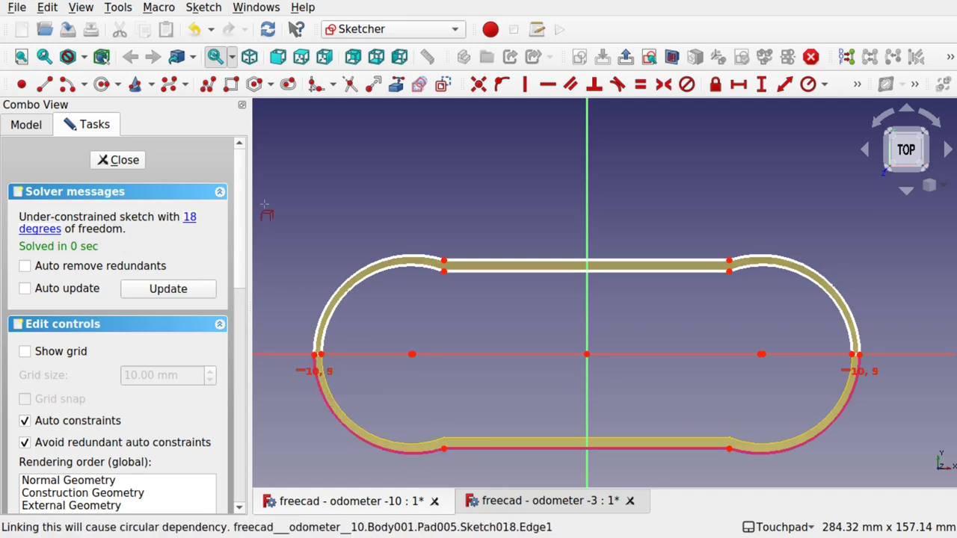
Trace the linked lower-left edge with an arc by end points and rim point, and make it equal to that edge
{"action": "left_click", "coordinate": [84, 85]}
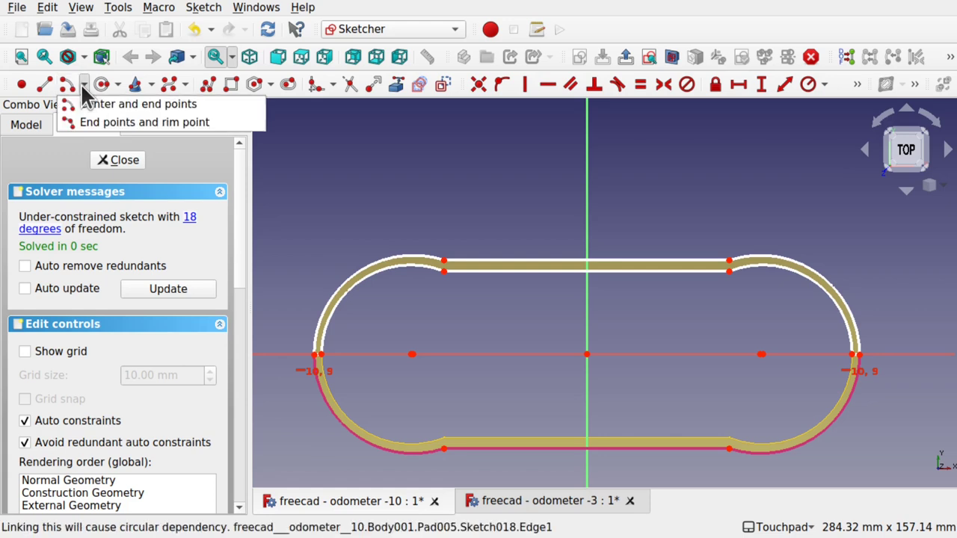
{"action": "left_click", "coordinate": [71, 122]}
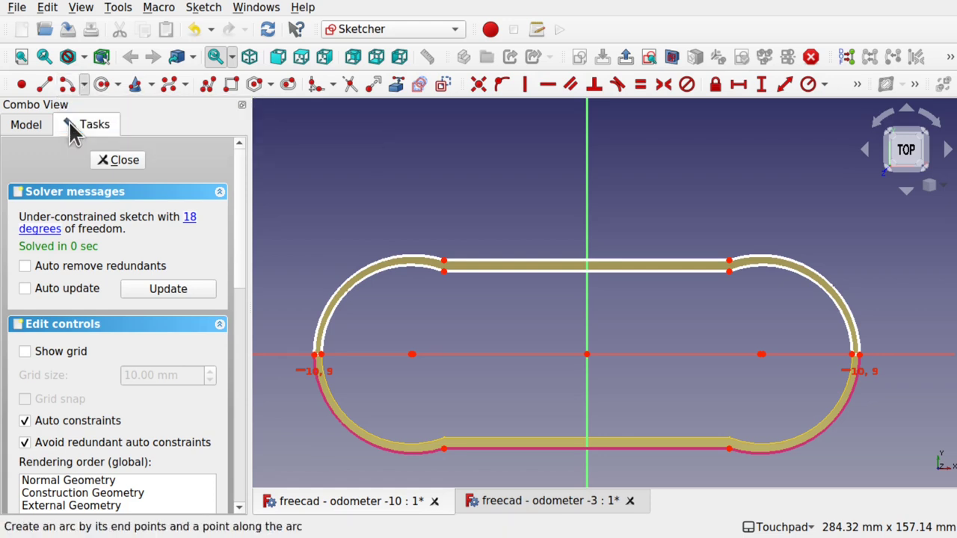
{"action": "left_click", "coordinate": [315, 355]}
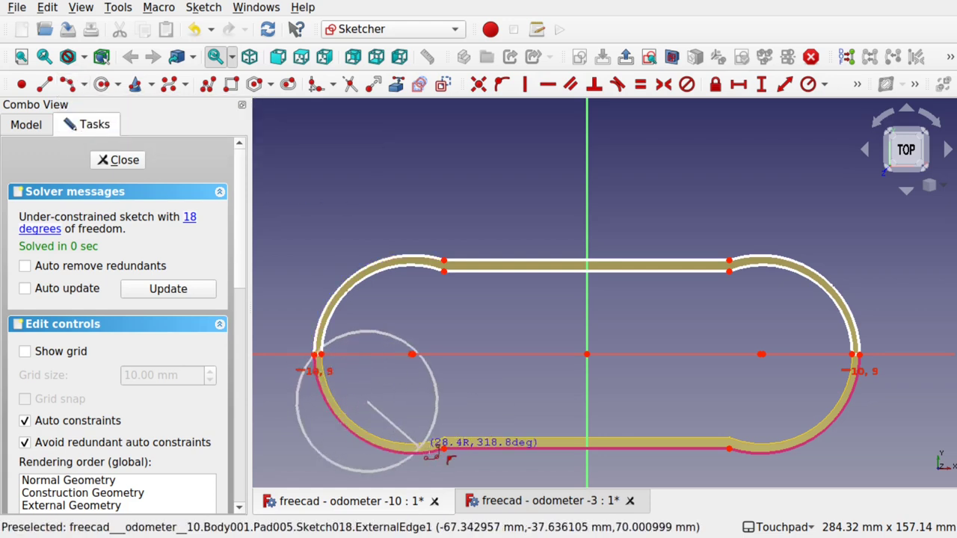
{"action": "left_click", "coordinate": [444, 447]}
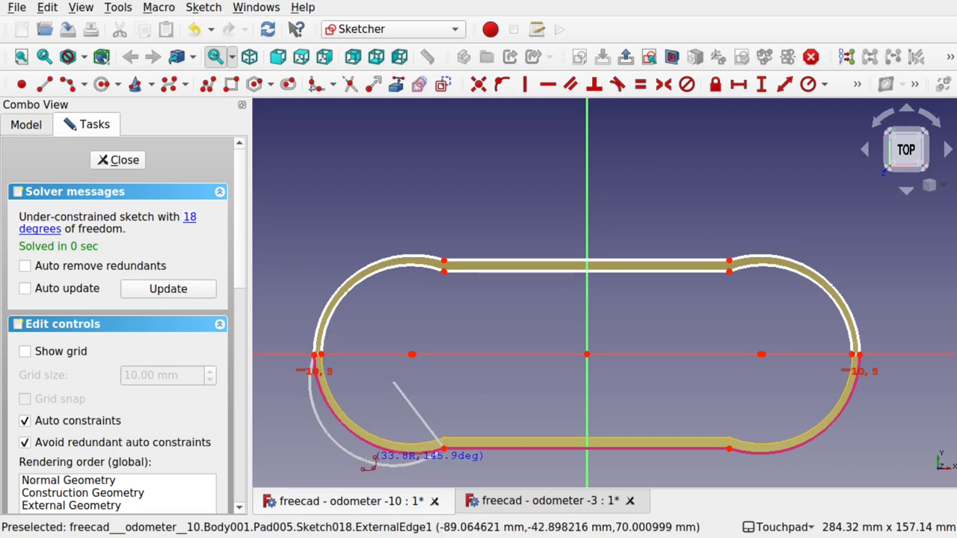
{"action": "left_click", "coordinate": [372, 457]}
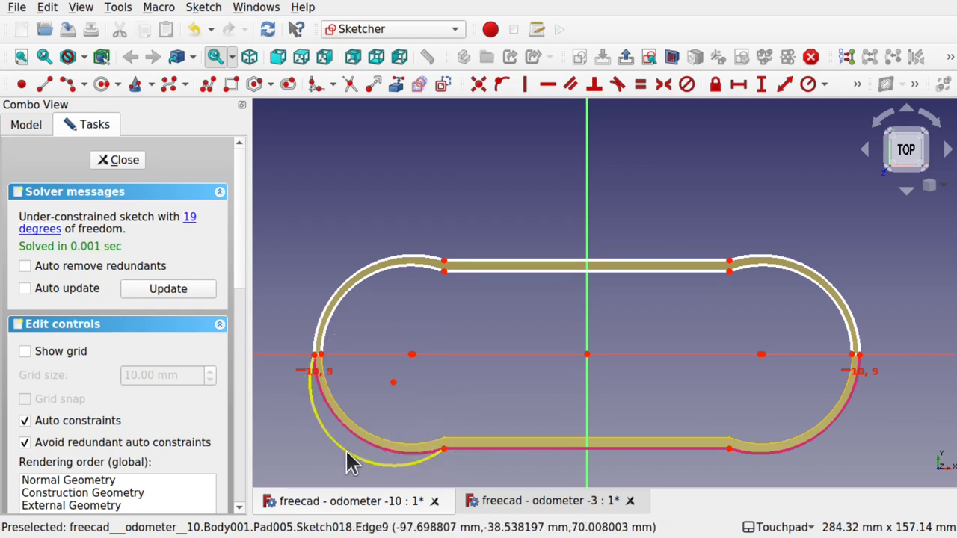
{"action": "left_click", "coordinate": [351, 453]}
{"action": "left_click", "coordinate": [365, 447]}
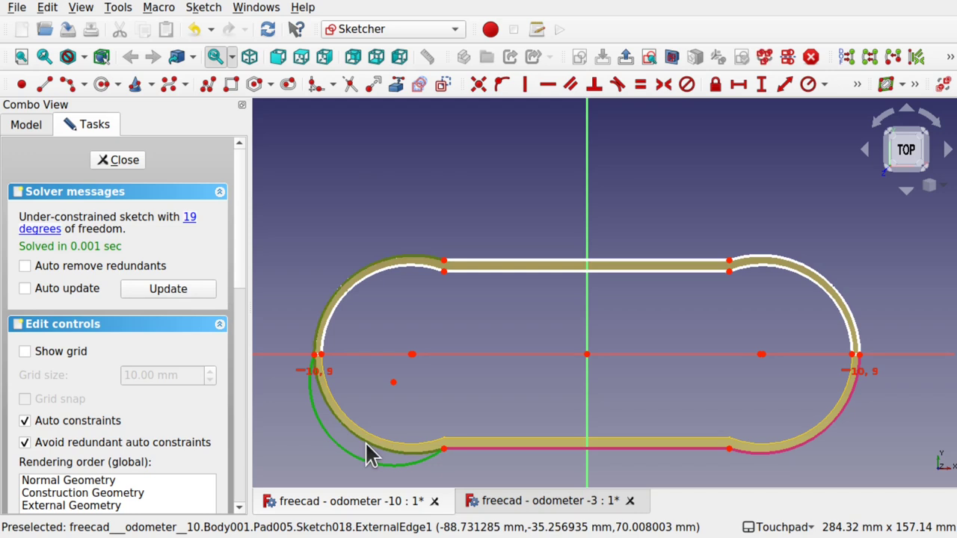
{"action": "left_click", "coordinate": [640, 84]}
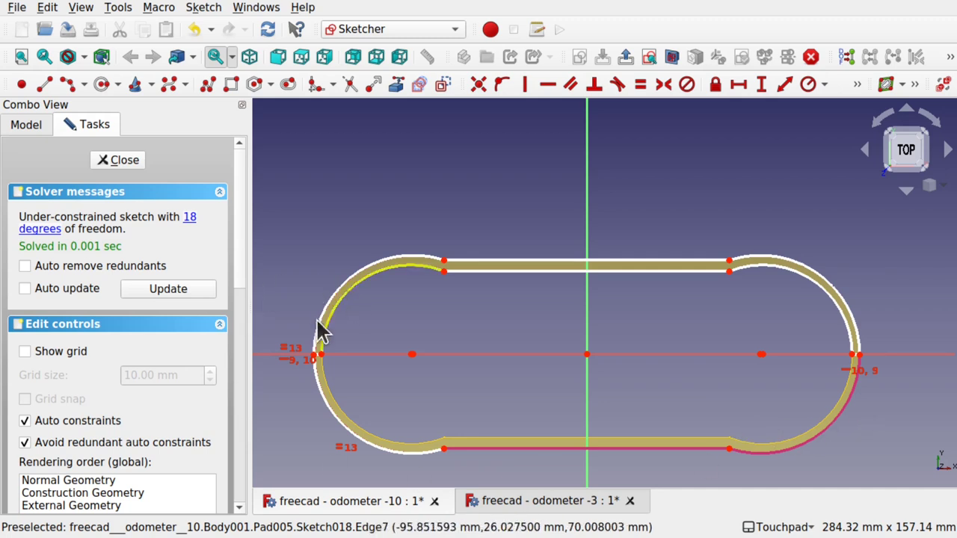
Delete the traced lower-left arc and the linked external edges along the lower half of the outline
{"action": "left_click", "coordinate": [338, 422]}
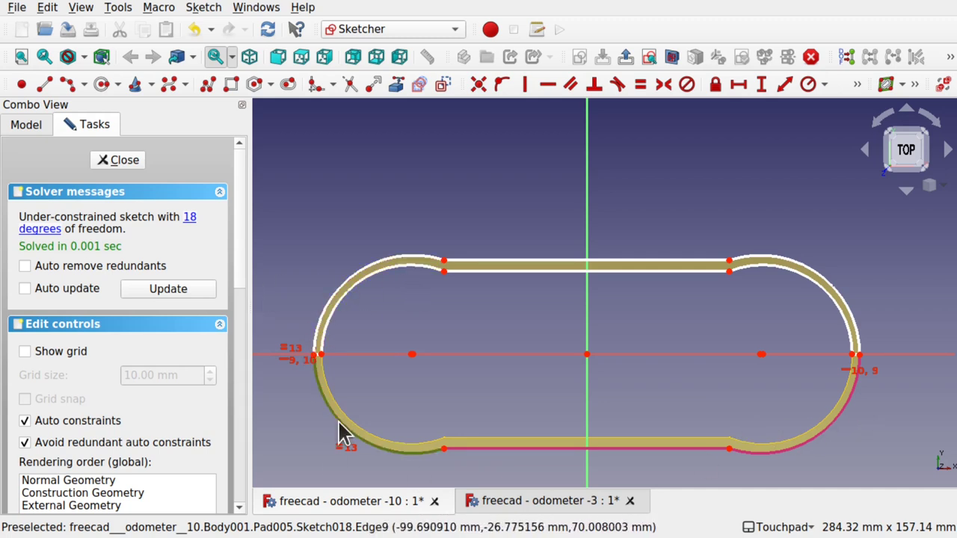
{"action": "key", "text": "Delete"}
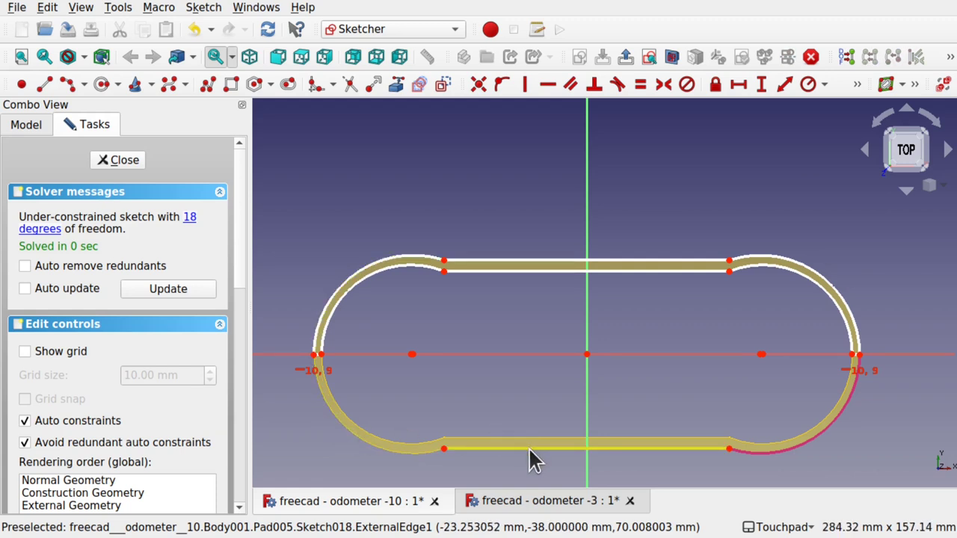
{"action": "left_click", "coordinate": [826, 428]}
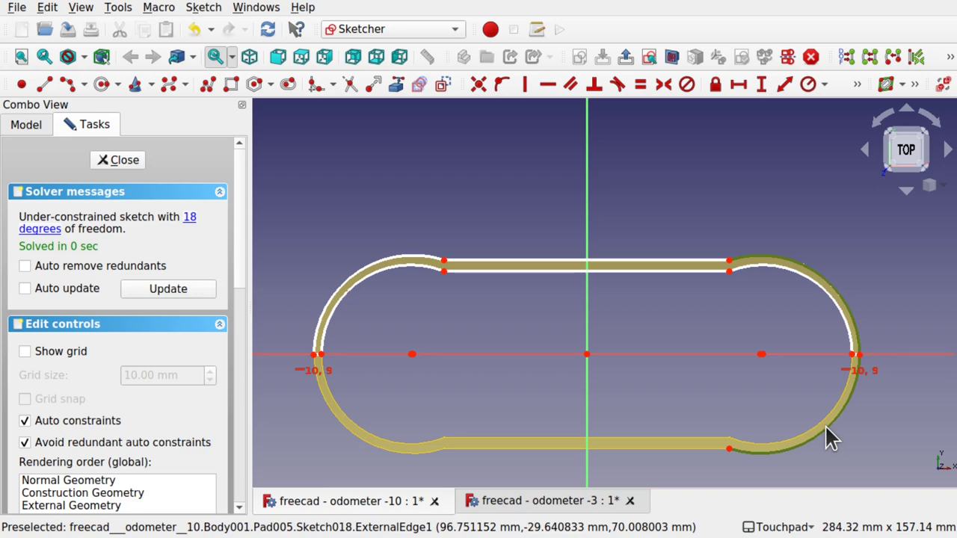
{"action": "key", "text": "Delete"}
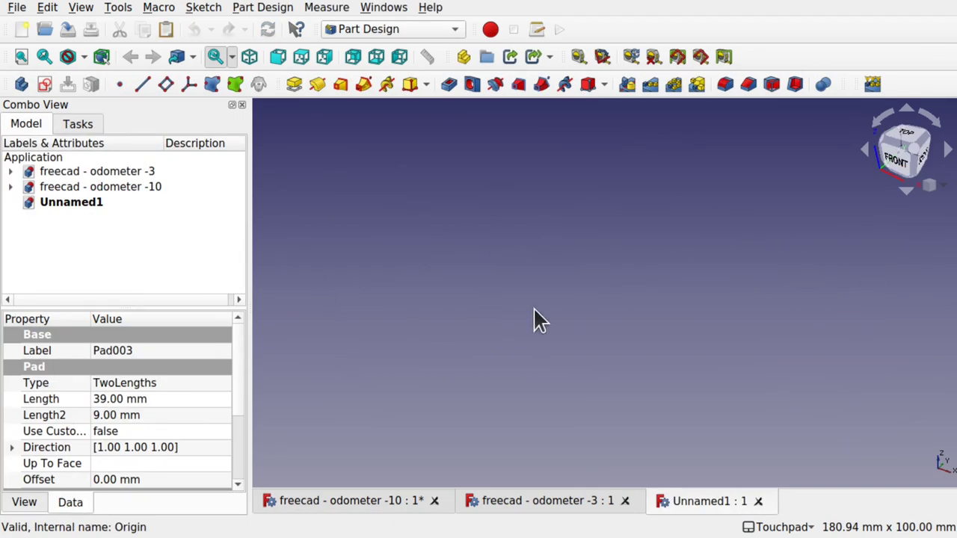
Create a body in the Unnamed1 document and start a sketch on its XY plane
{"action": "left_click", "coordinate": [21, 84]}
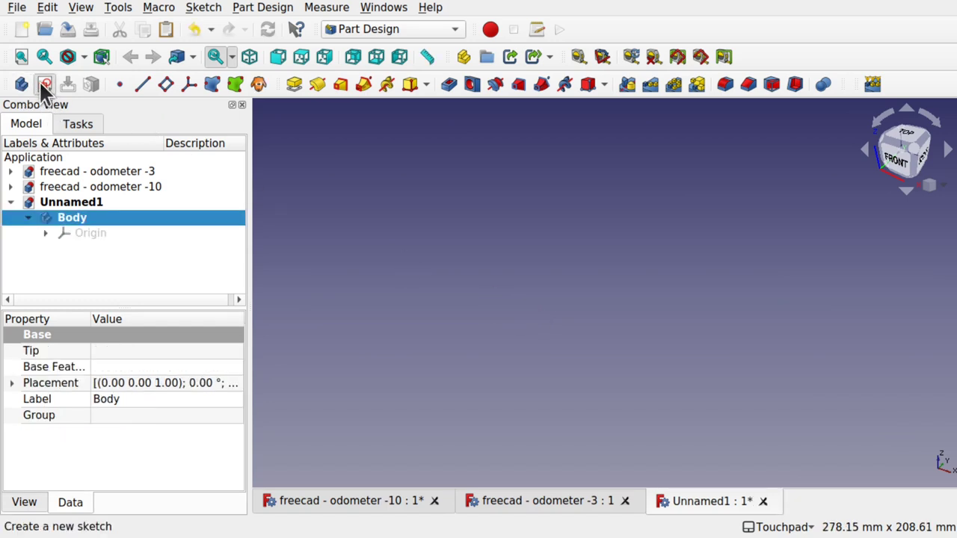
{"action": "left_click", "coordinate": [41, 83]}
{"action": "left_click", "coordinate": [72, 215]}
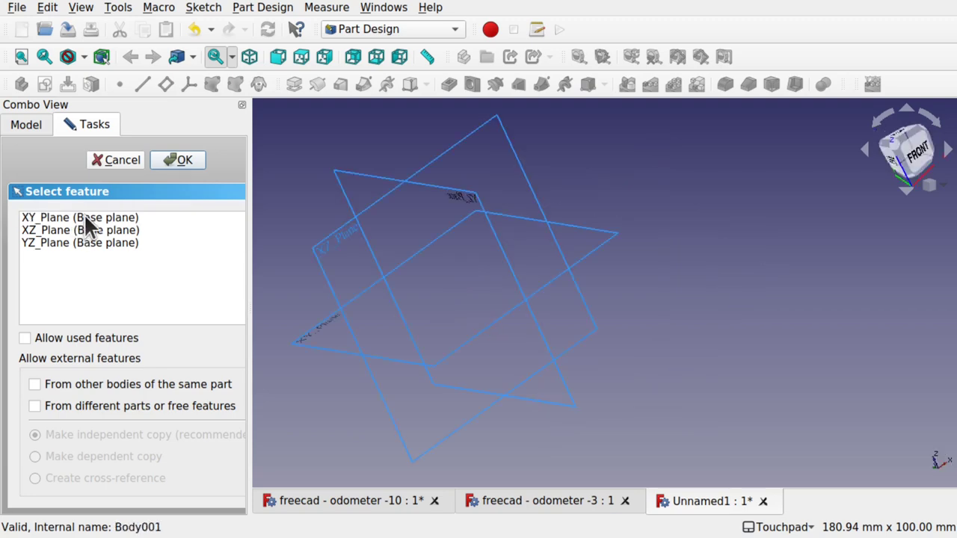
{"action": "left_click", "coordinate": [177, 161]}
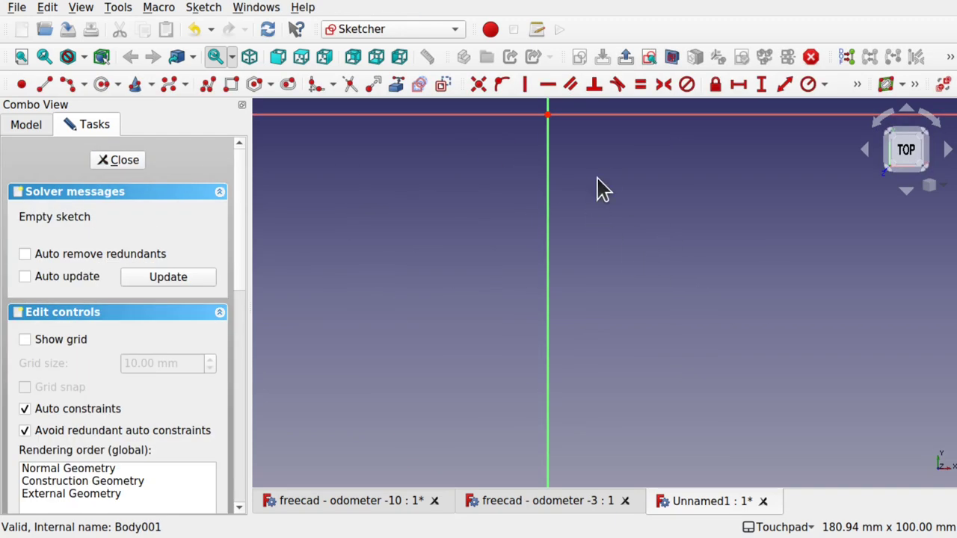
Sketch a wide rectangle around the origin and pad it 10 mm
{"action": "left_click", "coordinate": [230, 84]}
{"action": "left_click", "coordinate": [346, 197]}
{"action": "left_click", "coordinate": [827, 416]}
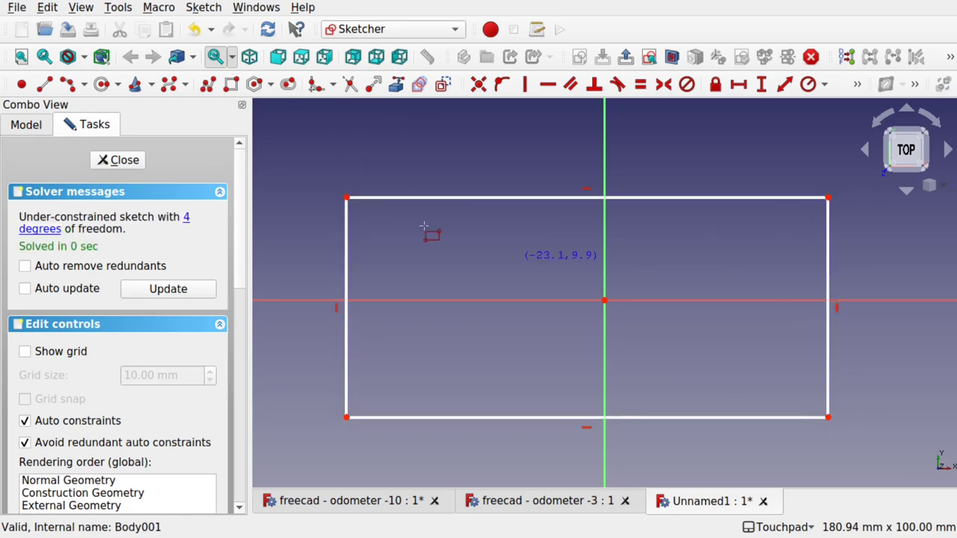
{"action": "left_click", "coordinate": [117, 162]}
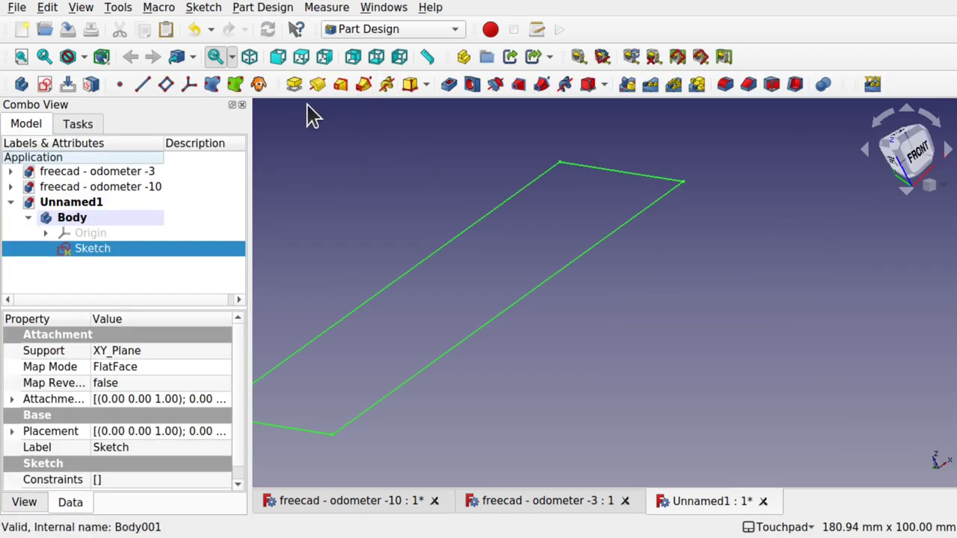
{"action": "left_click", "coordinate": [298, 82]}
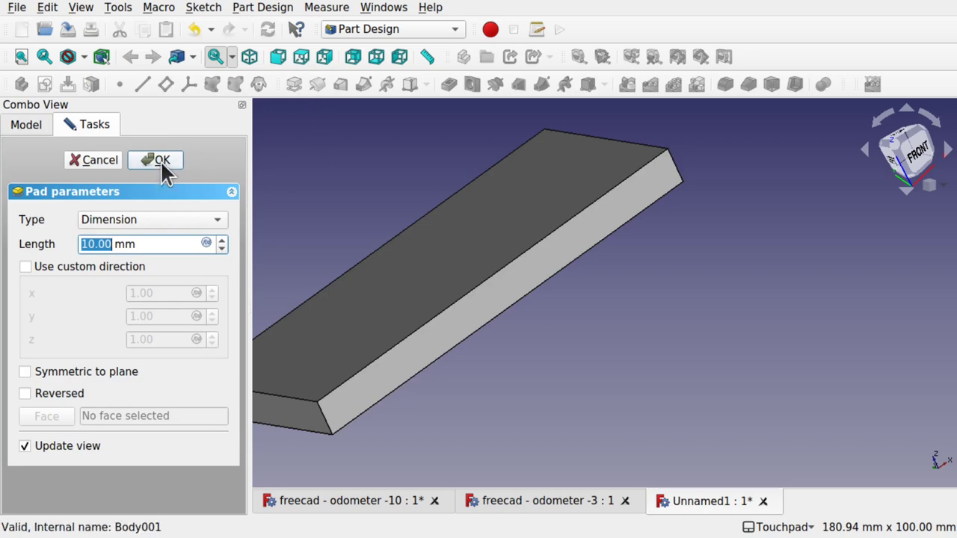
{"action": "left_click", "coordinate": [159, 160]}
Sketch a rectangle about 43.5 by 23 mm on the pad's top face, around the origin, and pad it 10 mm
{"action": "left_click", "coordinate": [493, 266]}
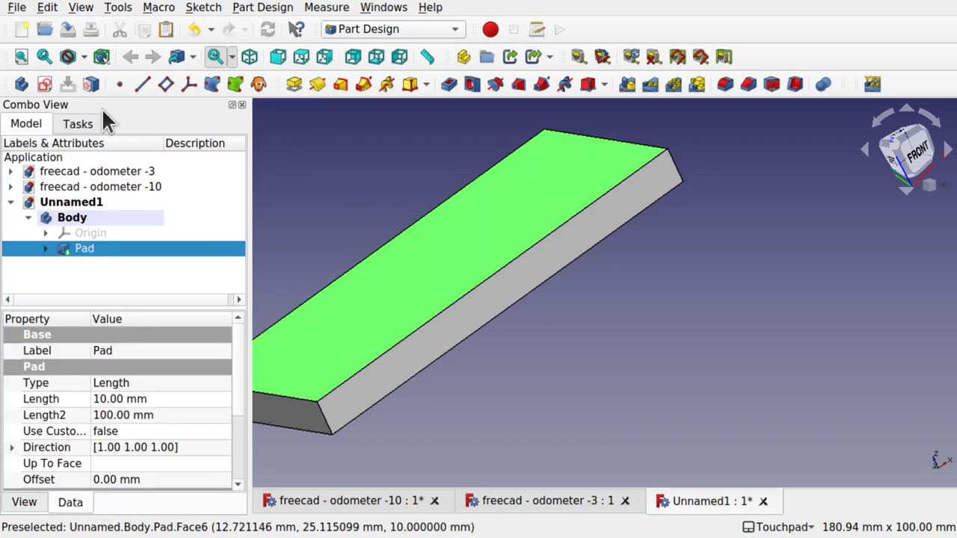
{"action": "left_click", "coordinate": [44, 82]}
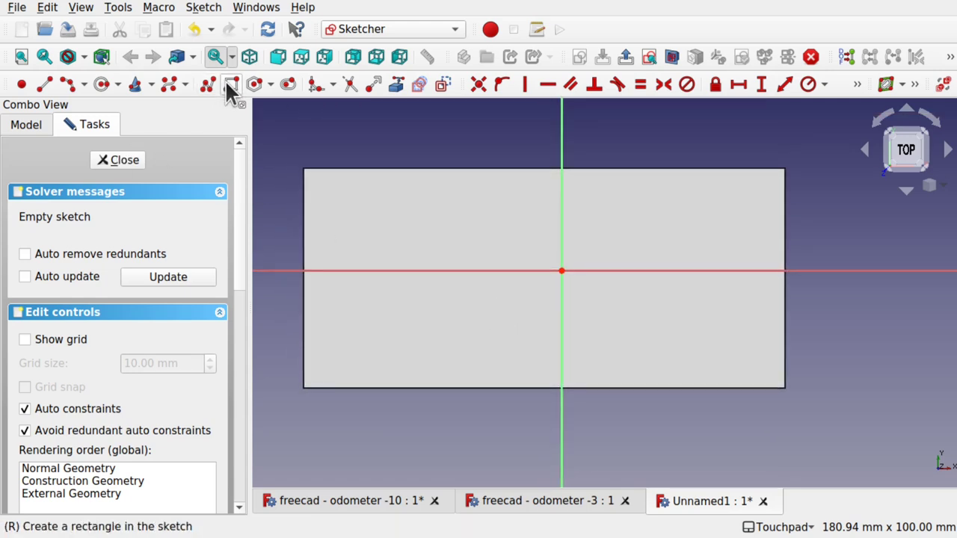
{"action": "left_click", "coordinate": [228, 83]}
{"action": "left_click", "coordinate": [477, 227]}
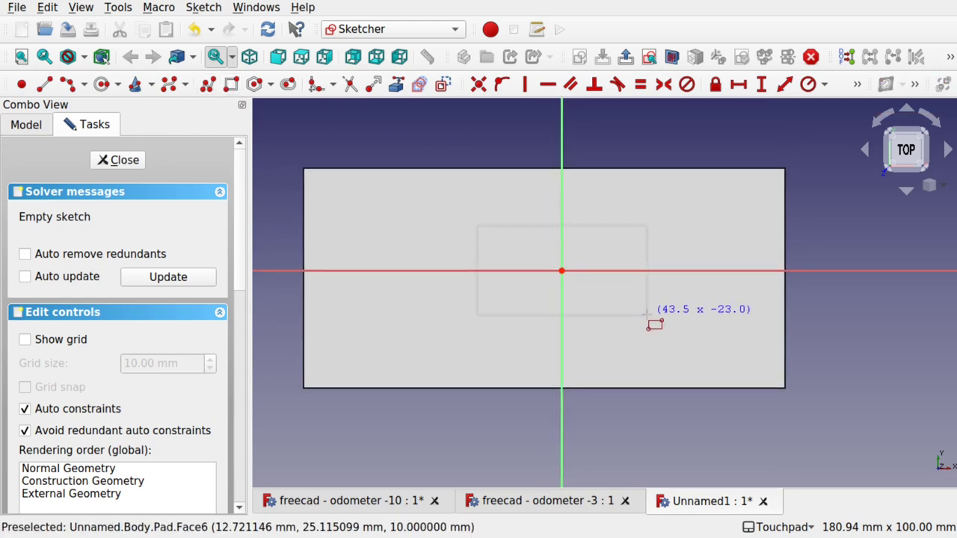
{"action": "left_click", "coordinate": [642, 315]}
{"action": "left_click", "coordinate": [121, 154]}
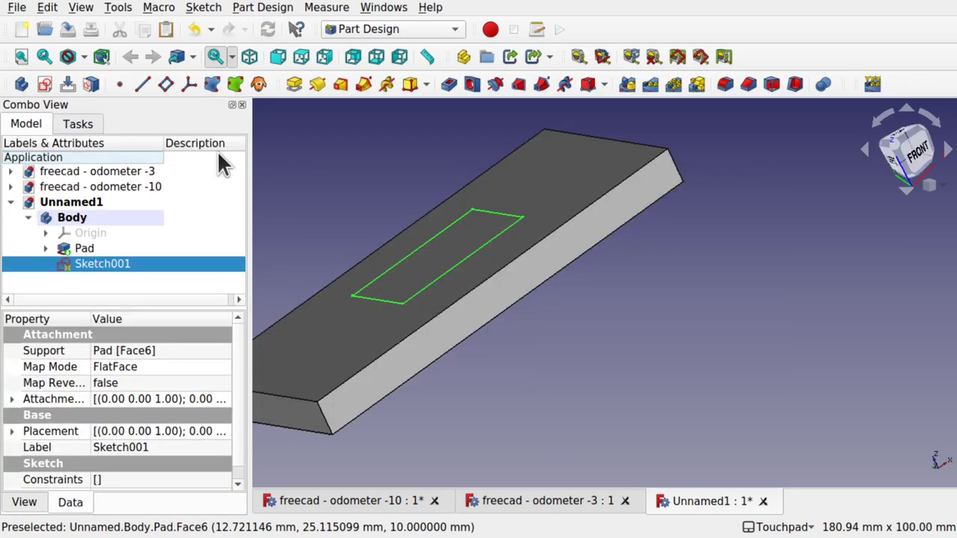
{"action": "left_click", "coordinate": [293, 84]}
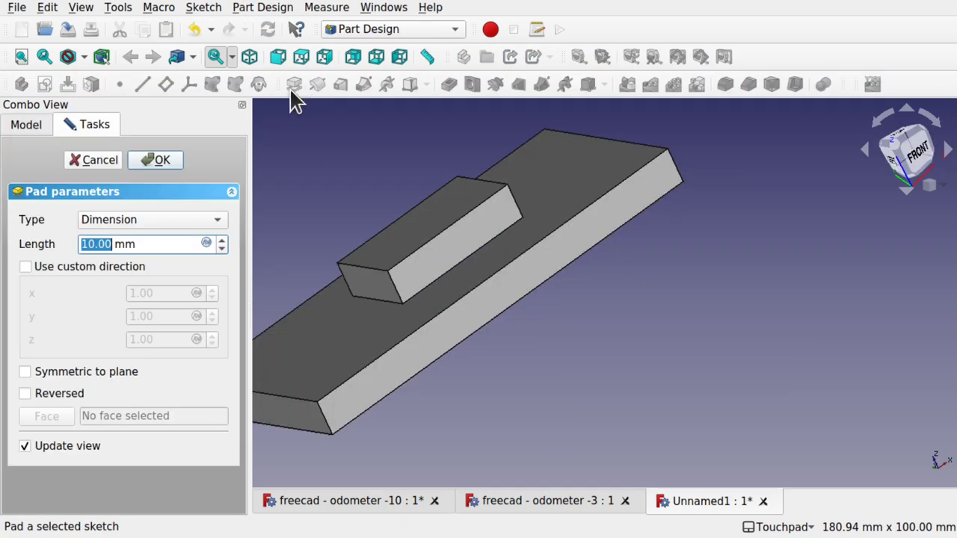
{"action": "left_click", "coordinate": [163, 160]}
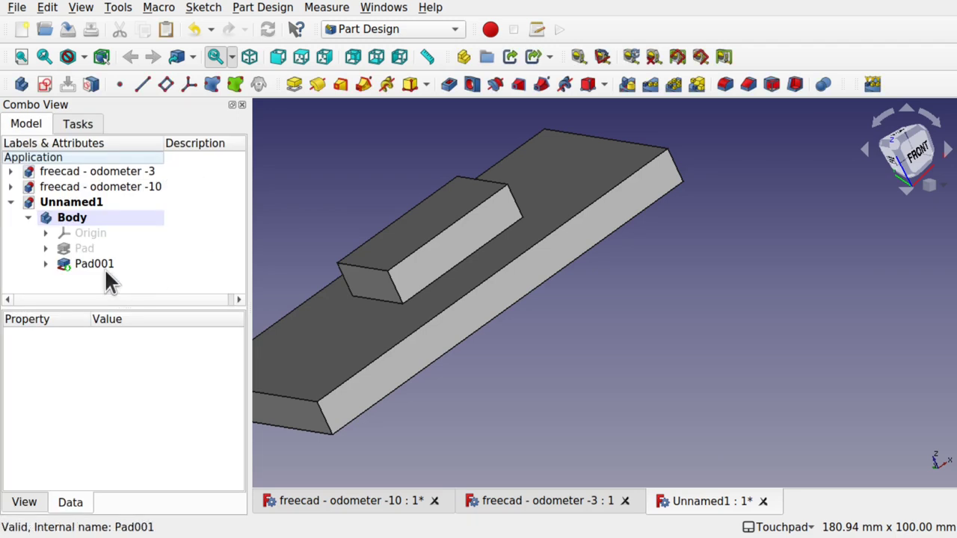
Create a second body and add a sub-object shape binder of the raised block's top face to it
{"action": "left_click", "coordinate": [21, 84]}
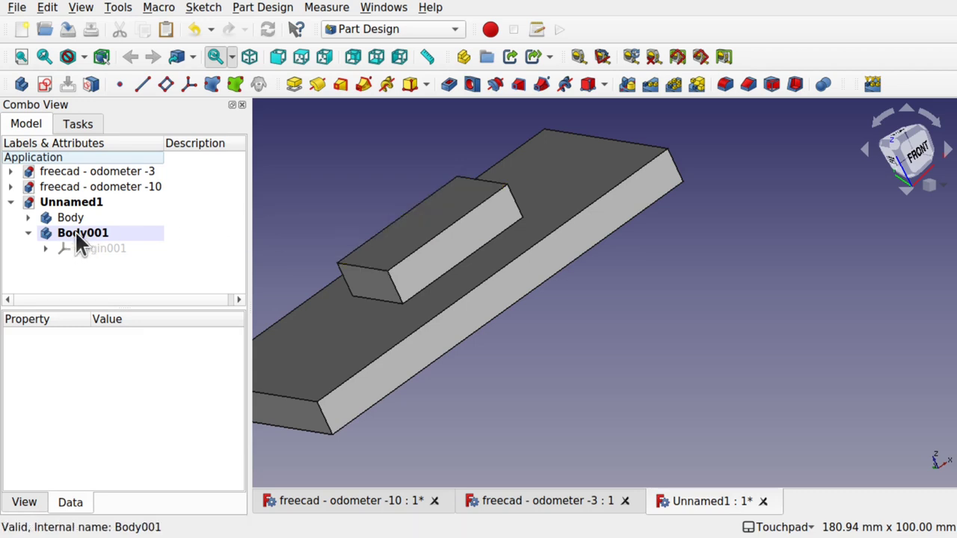
{"action": "left_click", "coordinate": [424, 216]}
{"action": "left_click", "coordinate": [325, 228]}
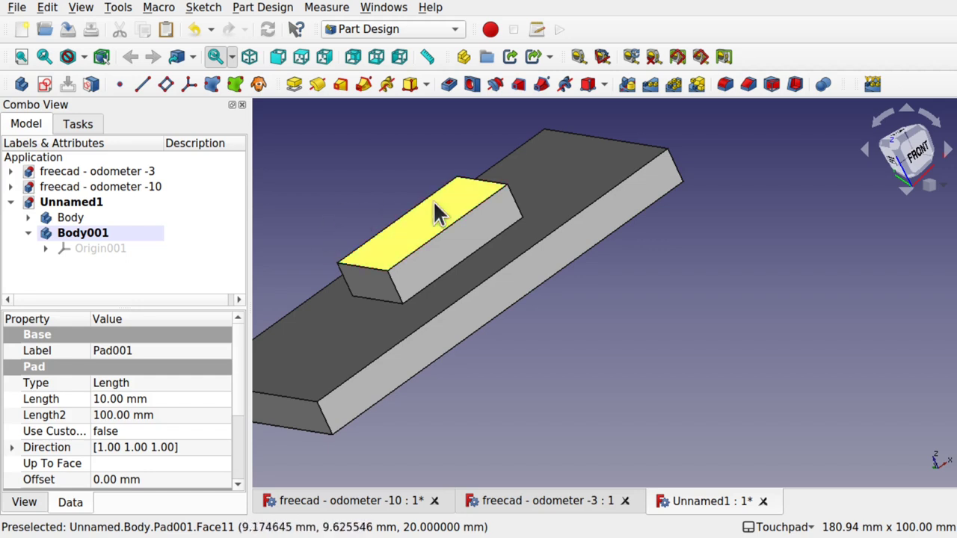
{"action": "left_click", "coordinate": [417, 253]}
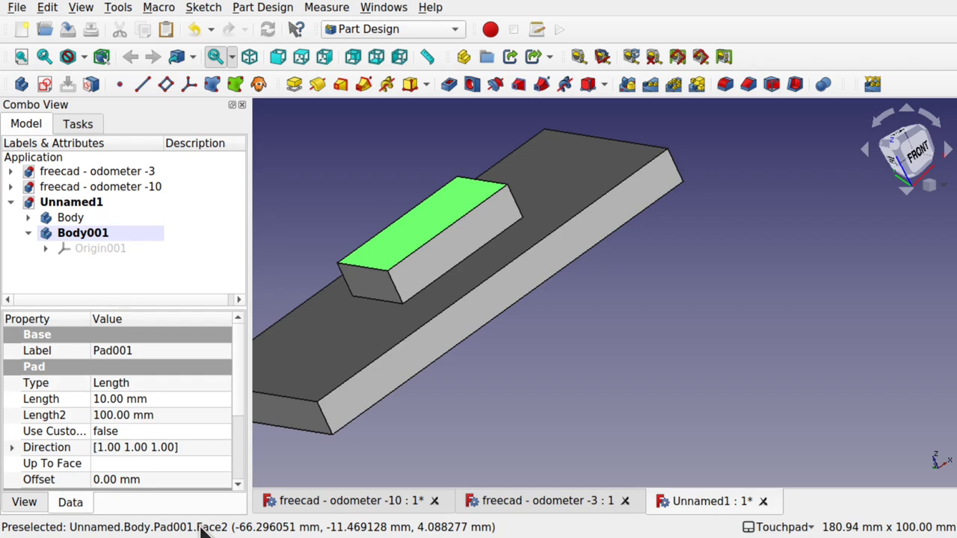
{"action": "left_click", "coordinate": [234, 85]}
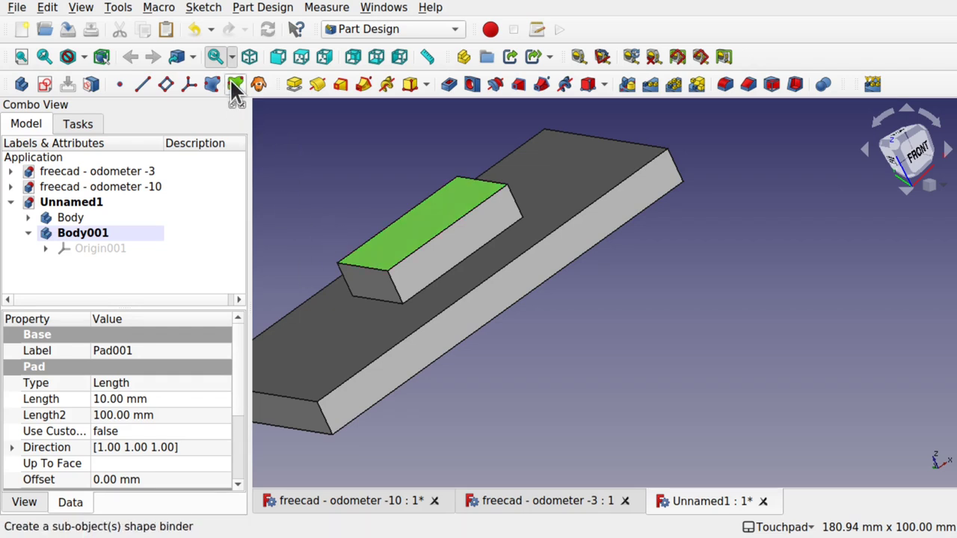
{"action": "left_click", "coordinate": [307, 194]}
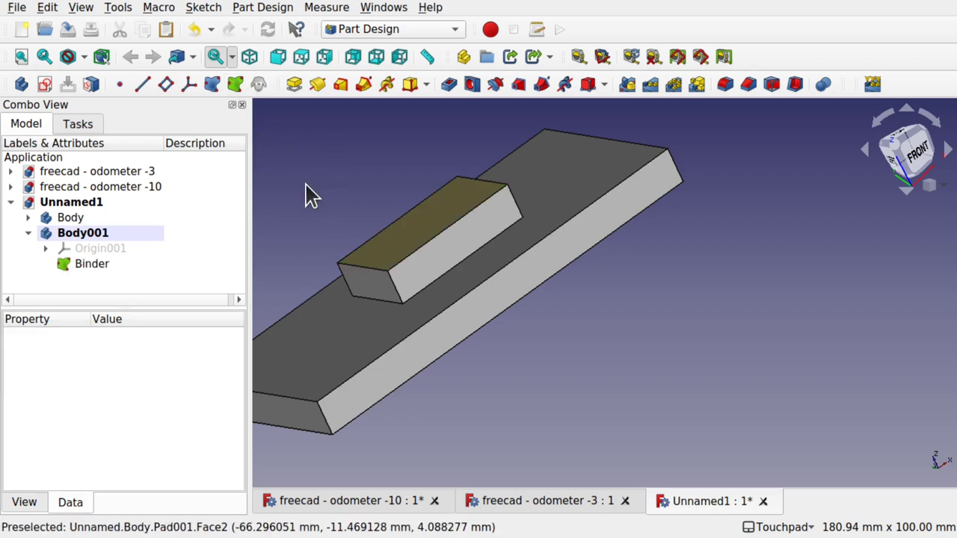
Start a new sketch on the XY plane of Body001
{"action": "left_click", "coordinate": [91, 266]}
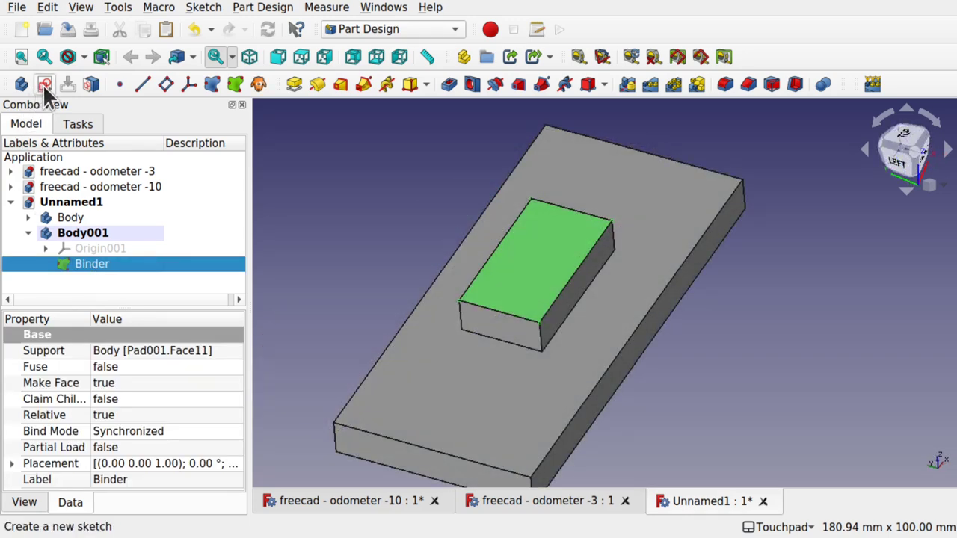
{"action": "left_click", "coordinate": [43, 83]}
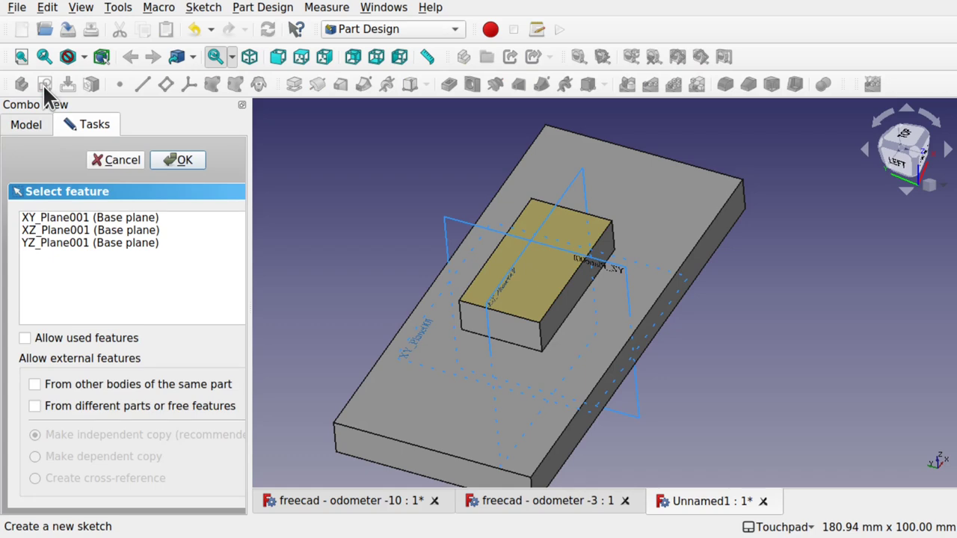
{"action": "left_click", "coordinate": [65, 218]}
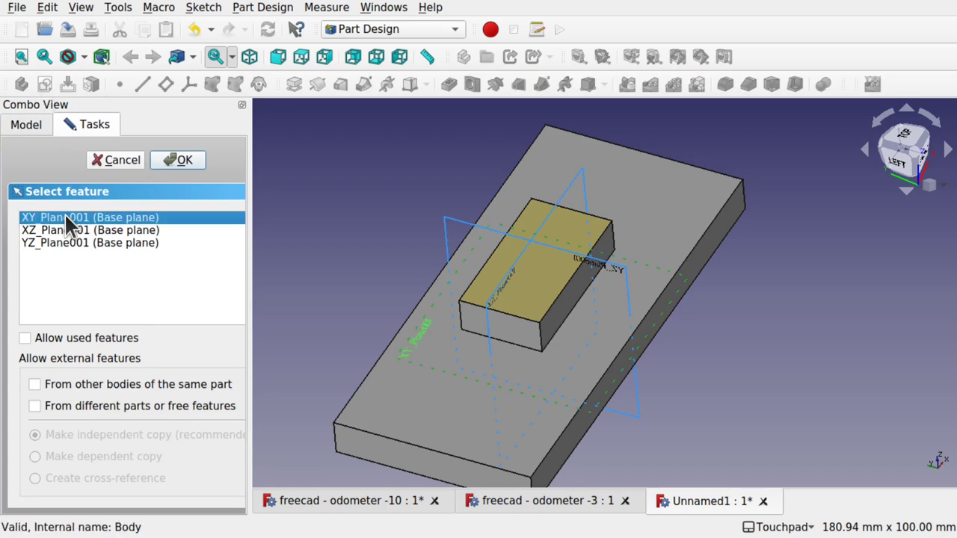
{"action": "left_click", "coordinate": [177, 162]}
{"action": "mouse_move", "coordinate": [478, 225]}
{"action": "left_mouse_down", "text": "alt"}
{"action": "mouse_move", "coordinate": [700, 252]}
{"action": "mouse_move", "coordinate": [712, 189]}
{"action": "mouse_move", "coordinate": [708, 267]}
{"action": "mouse_move", "coordinate": [724, 277]}
{"action": "mouse_move", "coordinate": [720, 216]}
{"action": "mouse_move", "coordinate": [760, 206]}
{"action": "mouse_move", "coordinate": [754, 156]}
{"action": "mouse_move", "coordinate": [594, 346]}
{"action": "mouse_move", "coordinate": [647, 367]}
{"action": "mouse_move", "coordinate": [598, 331]}
{"action": "mouse_move", "coordinate": [585, 344]}
{"action": "left_mouse_up", "text": "alt"}
{"action": "left_click_drag", "start_coordinate": [600, 284], "coordinate": [603, 337], "text": "alt"}
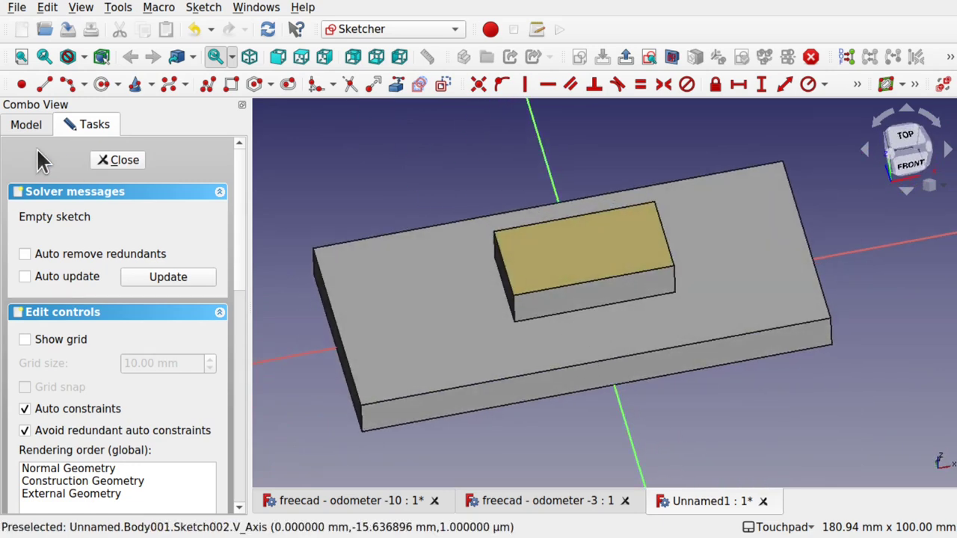
Hide the first body, leaving the binder face shown for the open sketch
{"action": "left_click", "coordinate": [20, 125]}
{"action": "left_click", "coordinate": [97, 269]}
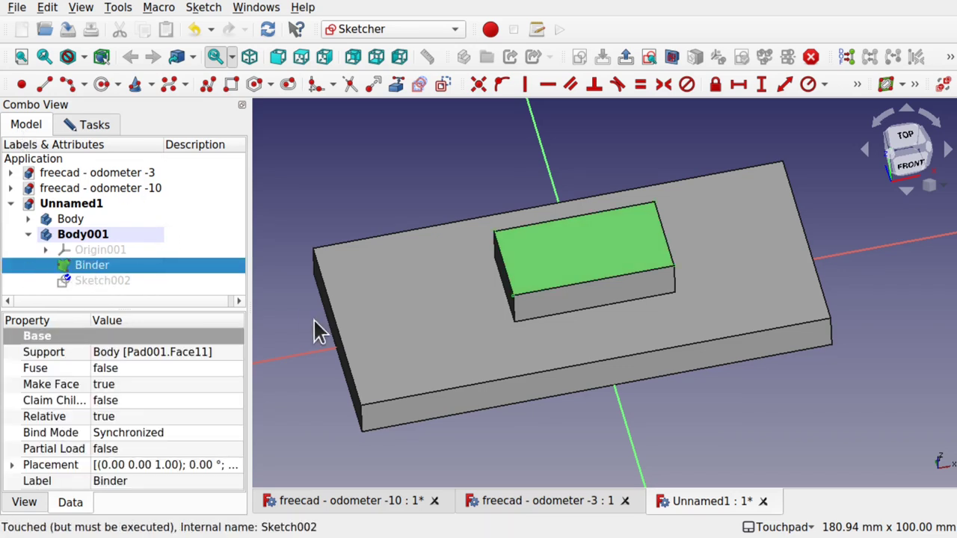
{"action": "key", "text": "space"}
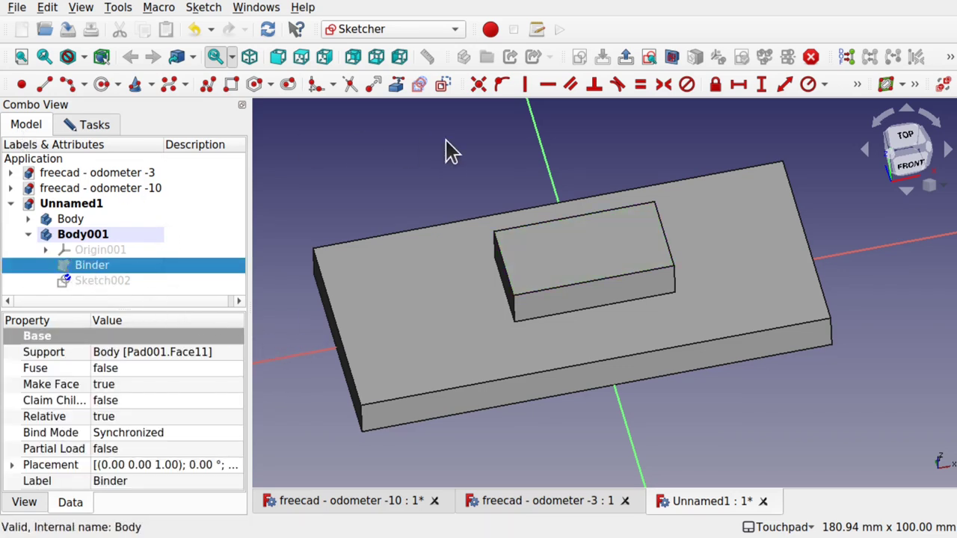
{"action": "left_click", "coordinate": [396, 84]}
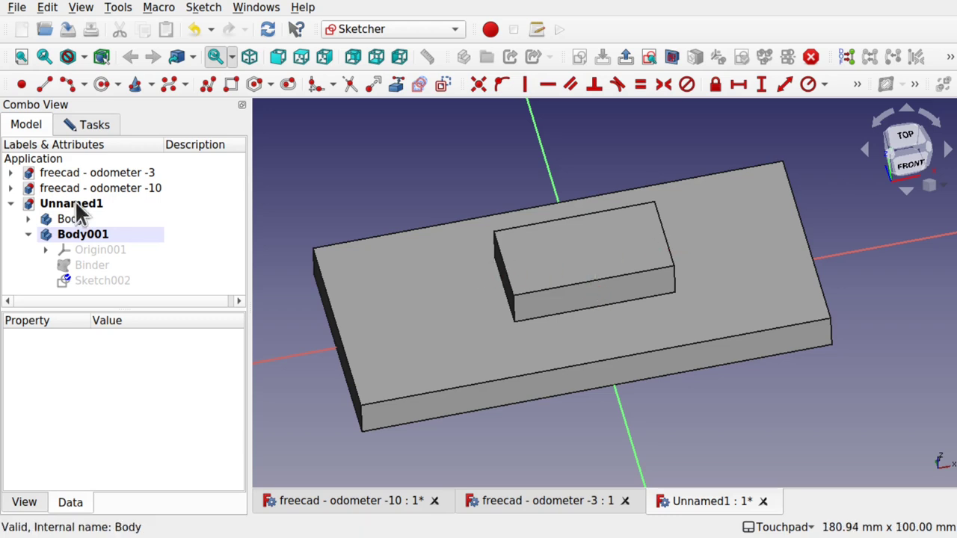
{"action": "left_click", "coordinate": [93, 261]}
{"action": "left_click", "coordinate": [78, 265]}
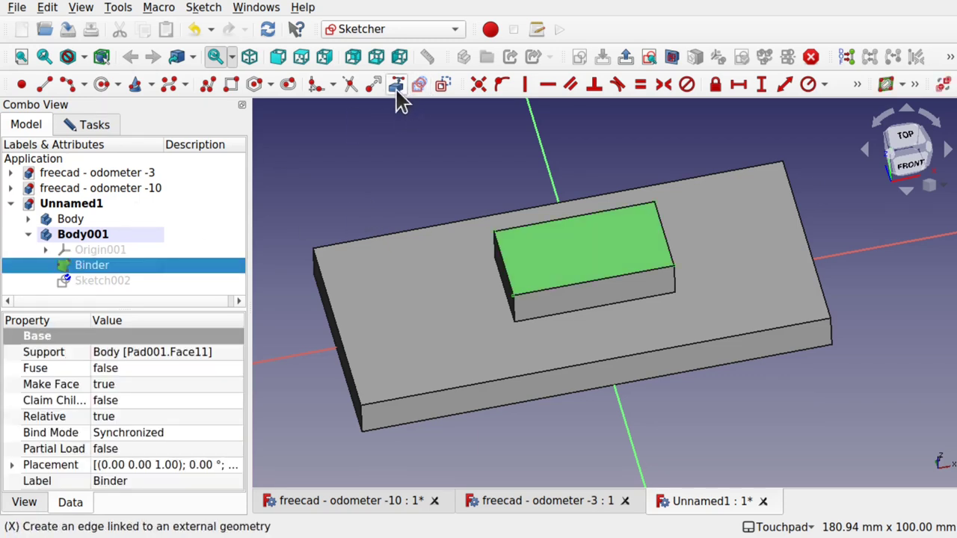
{"action": "left_click", "coordinate": [82, 219]}
{"action": "key", "text": "space"}
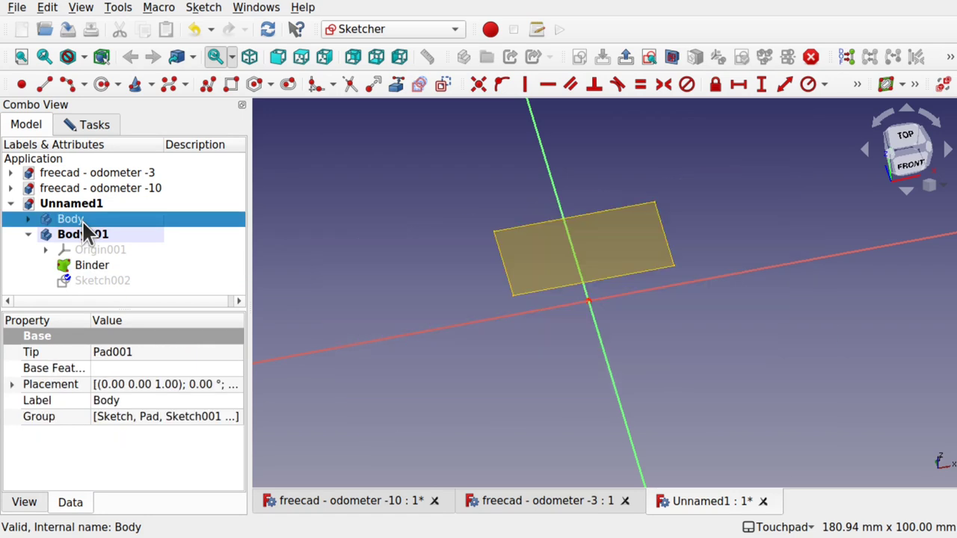
Link the binder's four edges into the sketch as external geometry, and hide the binder
{"action": "left_click", "coordinate": [395, 86]}
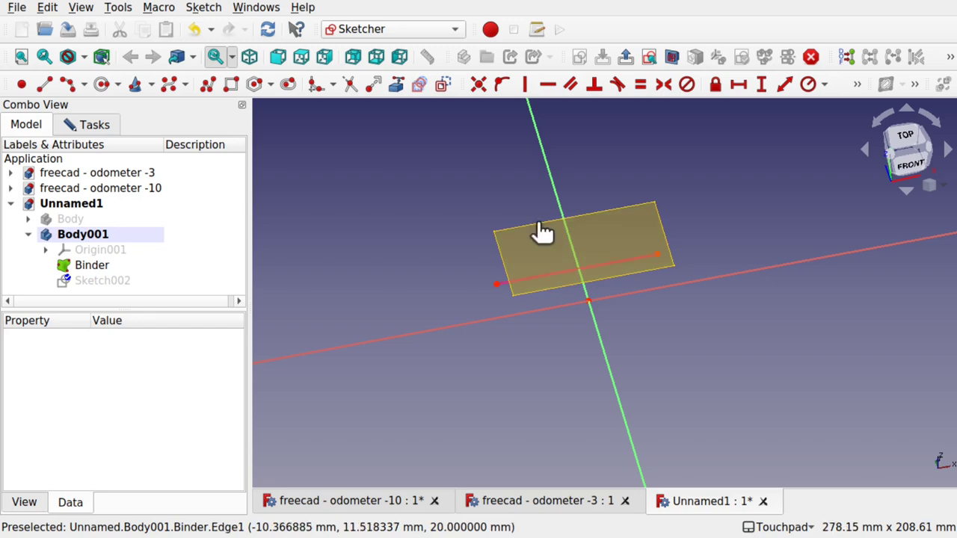
{"action": "left_click", "coordinate": [627, 275]}
{"action": "left_click", "coordinate": [648, 239]}
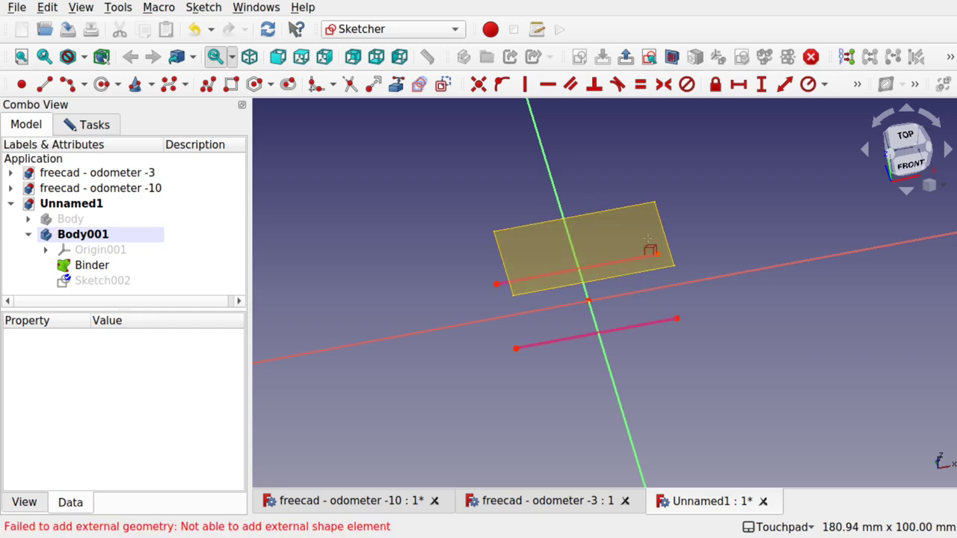
{"action": "key", "text": "Escape"}
{"action": "left_click", "coordinate": [664, 229]}
{"action": "left_click", "coordinate": [496, 284]}
{"action": "left_click", "coordinate": [93, 266]}
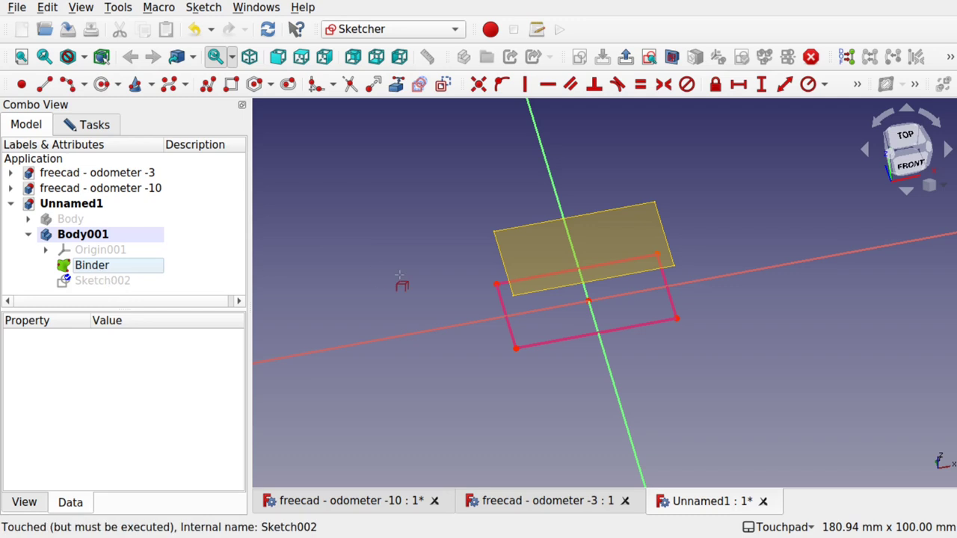
{"action": "left_click", "coordinate": [90, 267]}
{"action": "key", "text": "space"}
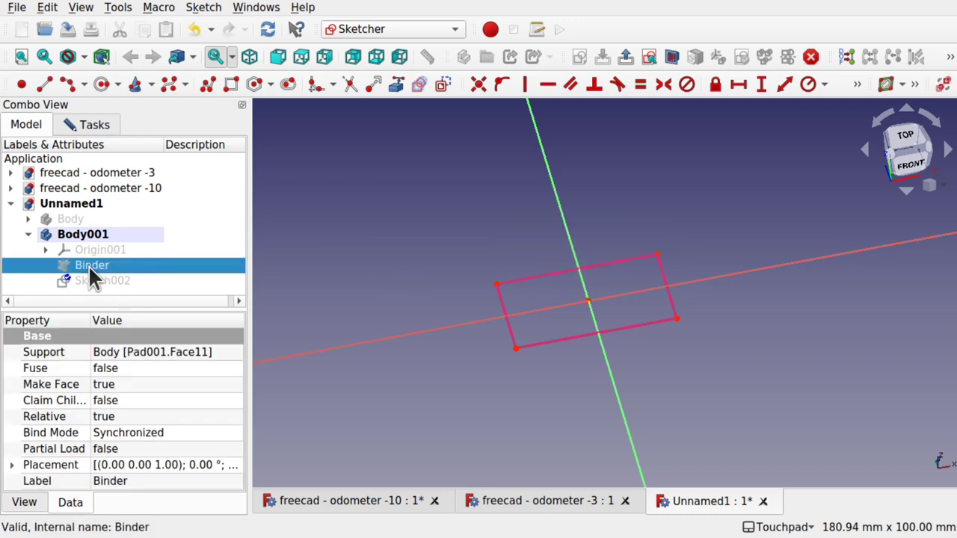
Sketch a rectangle between opposite corners of the linked outline and pad it 10 mm
{"action": "left_click_drag", "start_coordinate": [637, 295], "coordinate": [645, 320], "text": "alt"}
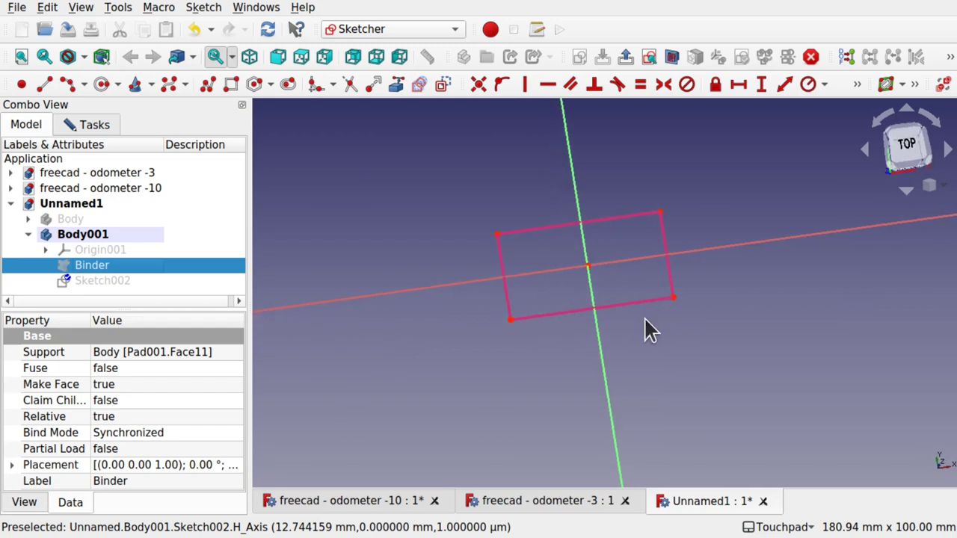
{"action": "left_click", "coordinate": [231, 83]}
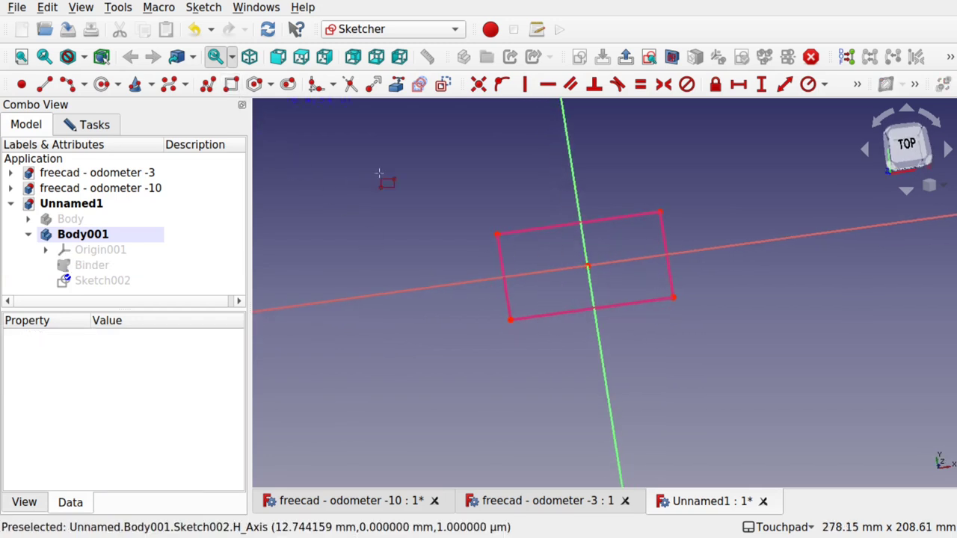
{"action": "left_click", "coordinate": [496, 234]}
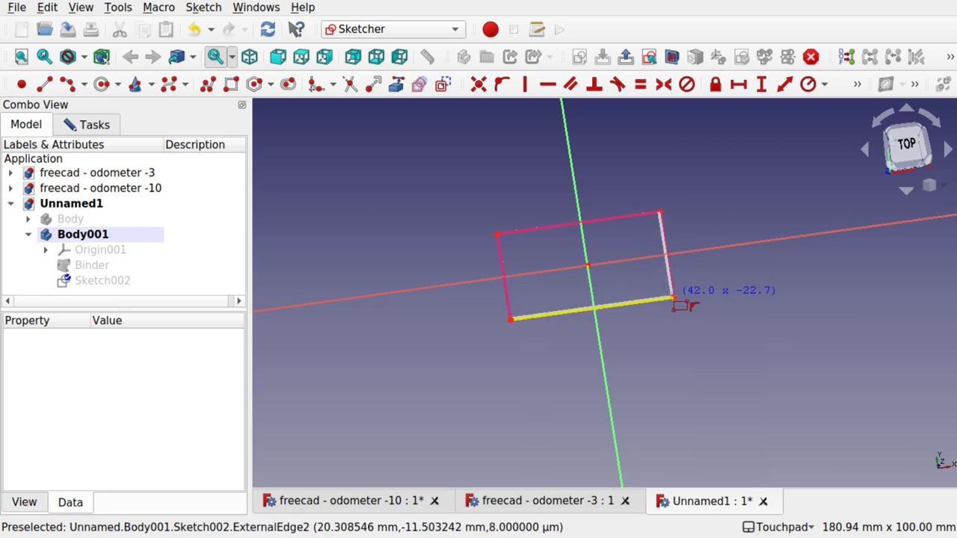
{"action": "left_click", "coordinate": [674, 297]}
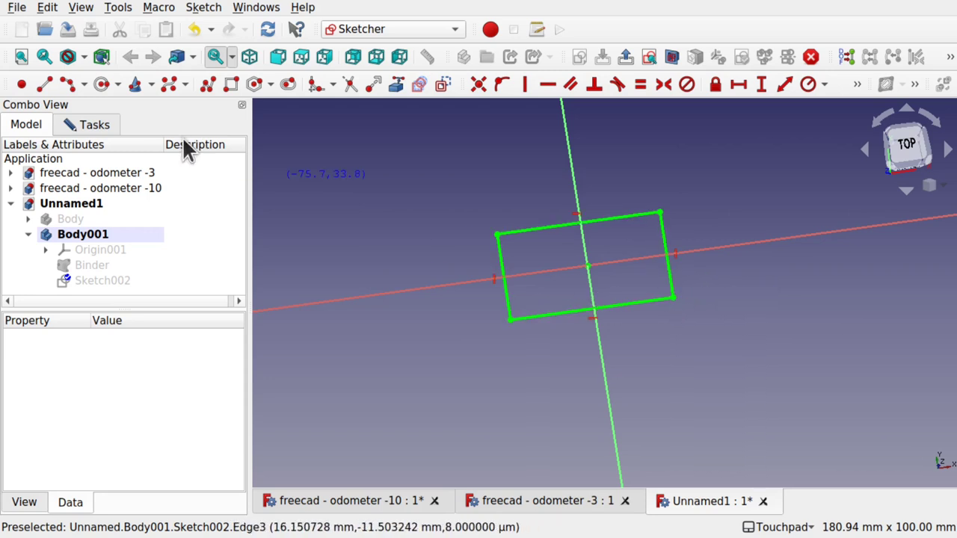
{"action": "left_click", "coordinate": [78, 120]}
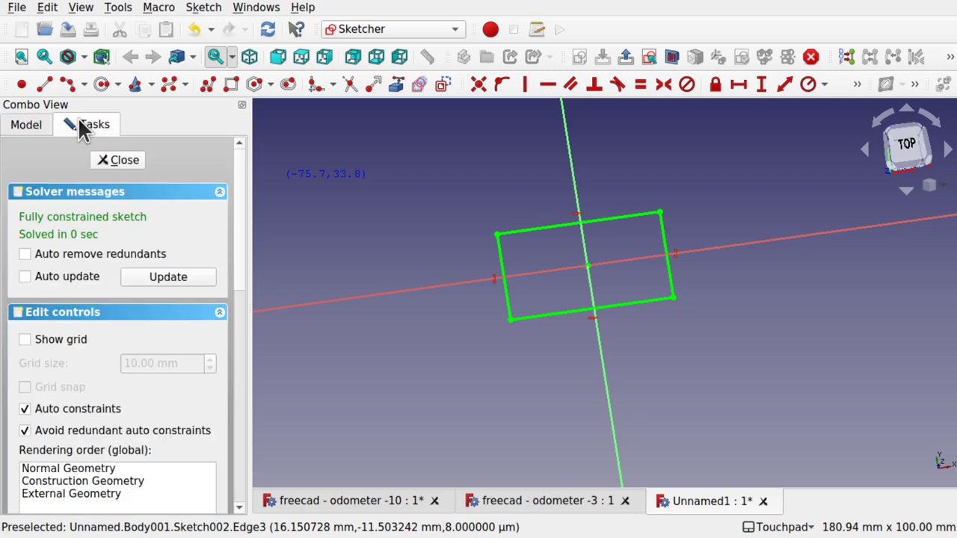
{"action": "left_click", "coordinate": [115, 163]}
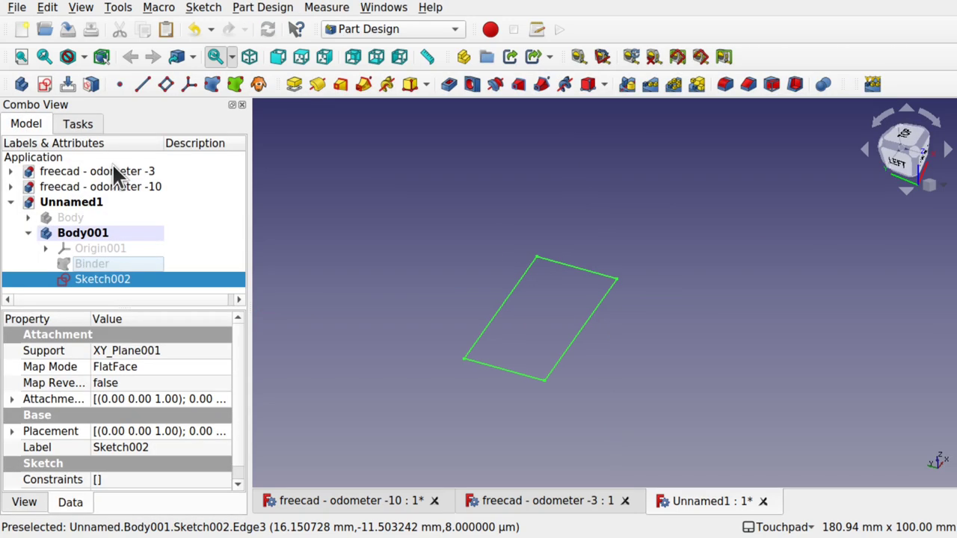
{"action": "left_click", "coordinate": [291, 82]}
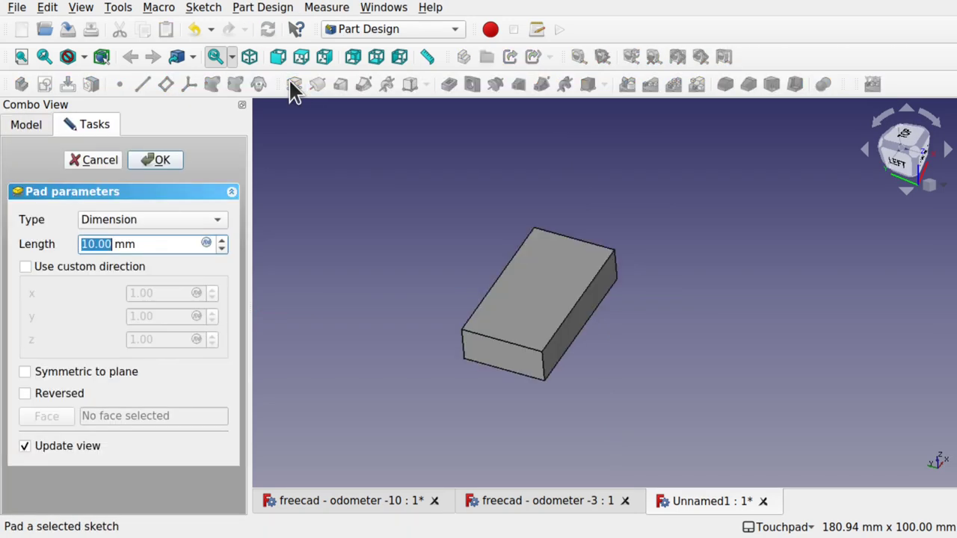
{"action": "left_click", "coordinate": [158, 159]}
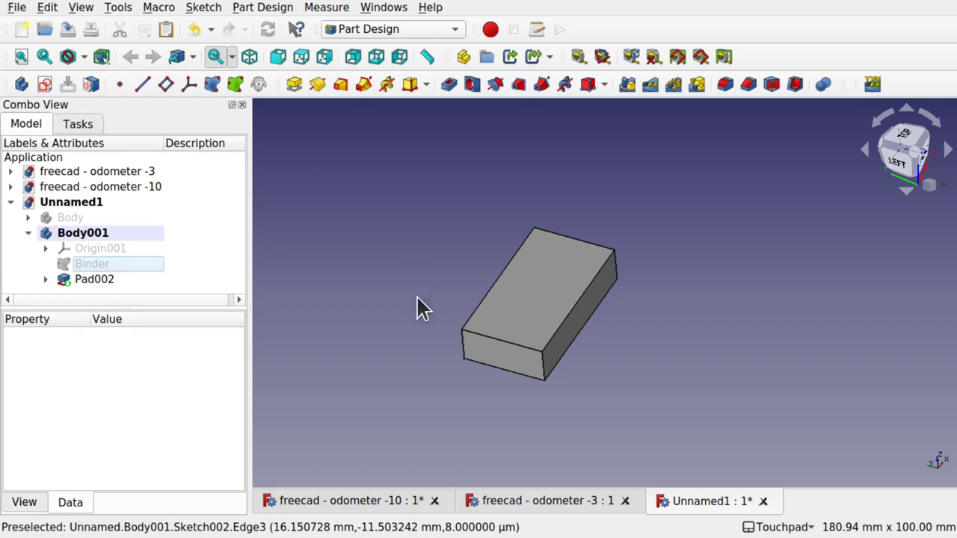
Collapse Body001 in the model tree and show the first body again
{"action": "left_click", "coordinate": [31, 234]}
{"action": "left_click", "coordinate": [77, 216]}
{"action": "key", "text": "space"}
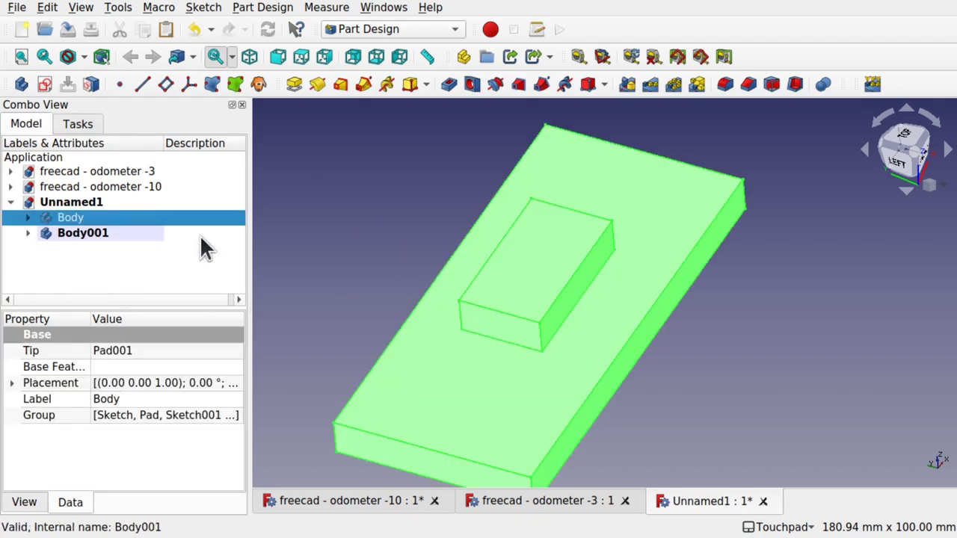
{"action": "left_click_drag", "start_coordinate": [541, 337], "coordinate": [461, 299], "text": "shift"}
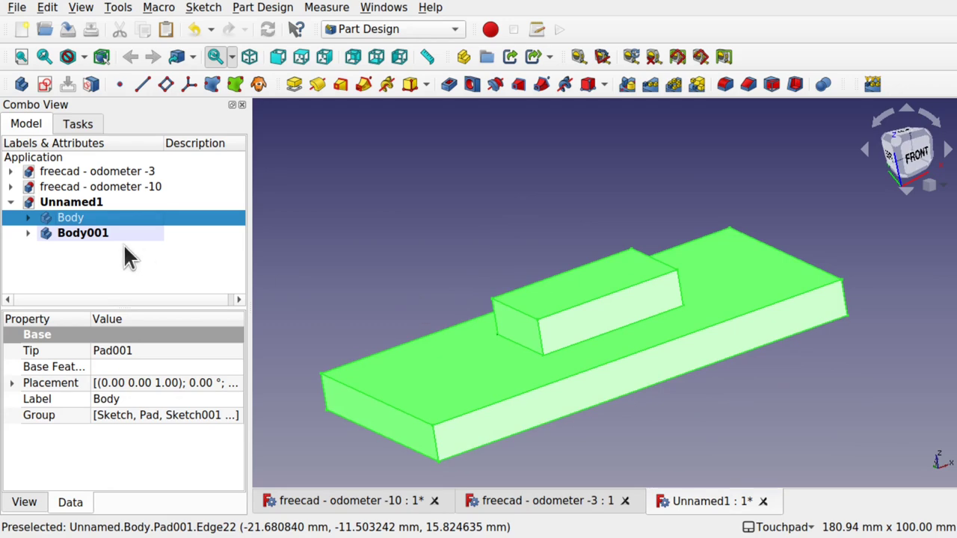
Transform Body001 upward along Z so that it sits on the raised block's top face
{"action": "left_click", "coordinate": [98, 231]}
{"action": "right_click", "coordinate": [98, 232]}
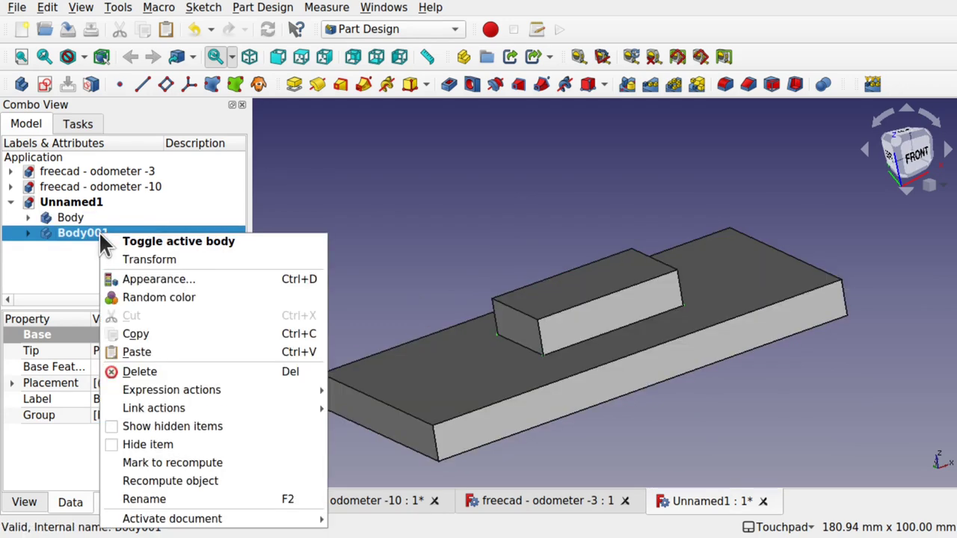
{"action": "left_click", "coordinate": [147, 260]}
{"action": "left_click_drag", "start_coordinate": [592, 267], "coordinate": [580, 193]}
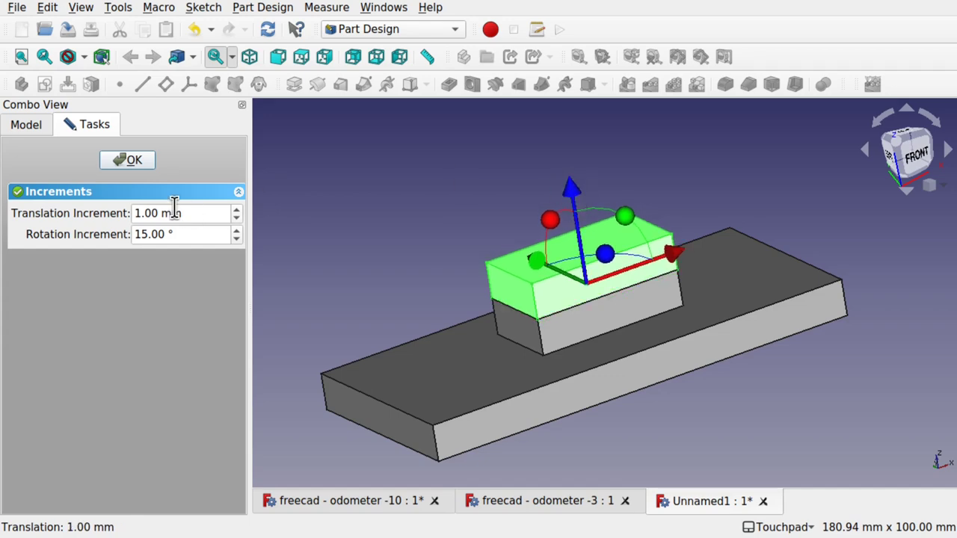
{"action": "left_click", "coordinate": [117, 160]}
{"action": "middle_click_drag", "start_coordinate": [416, 258], "coordinate": [485, 265]}
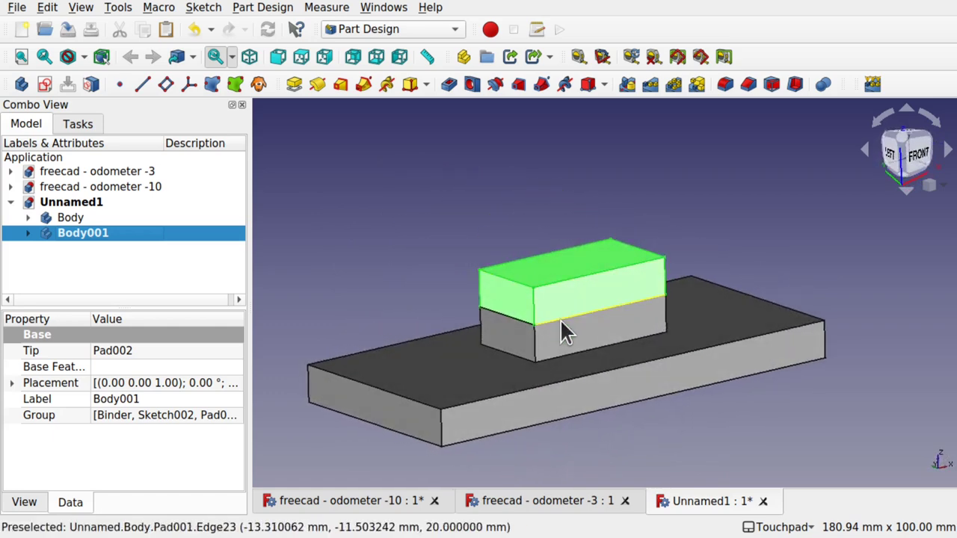
Make the first body active and fuse Body001 into it with a Boolean operation
{"action": "scroll", "coordinate": [561, 323], "scroll_direction": "down", "scroll_amount": 2}
{"action": "scroll", "coordinate": [560, 320], "scroll_direction": "down", "scroll_amount": 1}
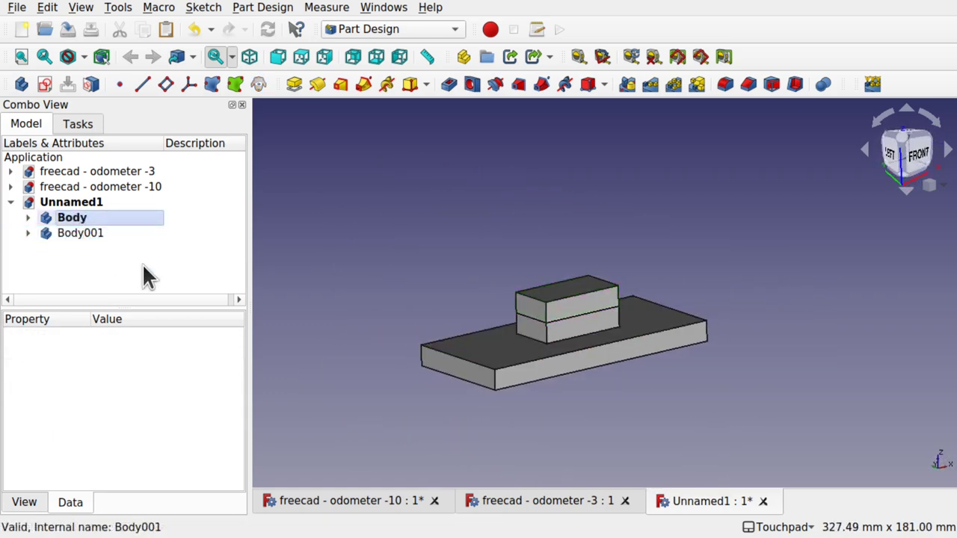
{"action": "left_click", "coordinate": [824, 84]}
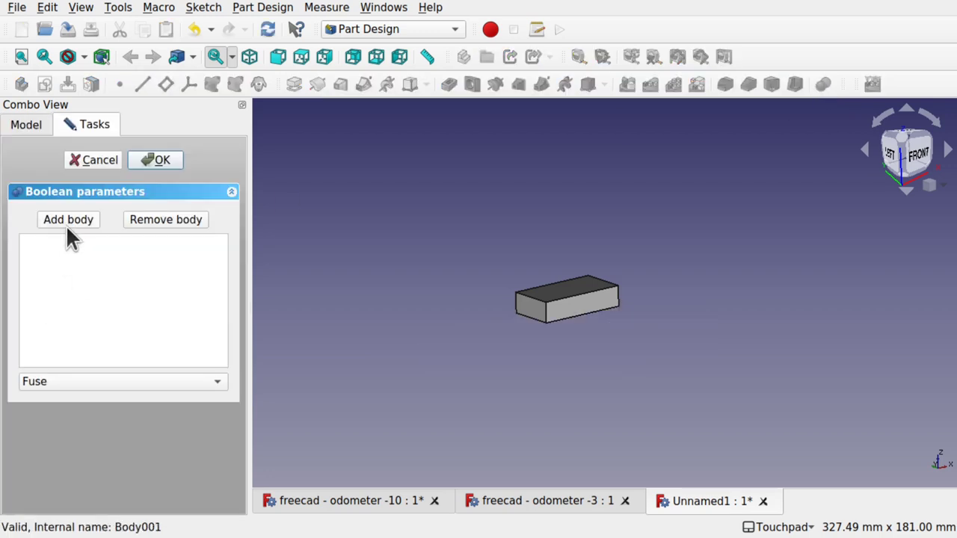
{"action": "left_click", "coordinate": [580, 280]}
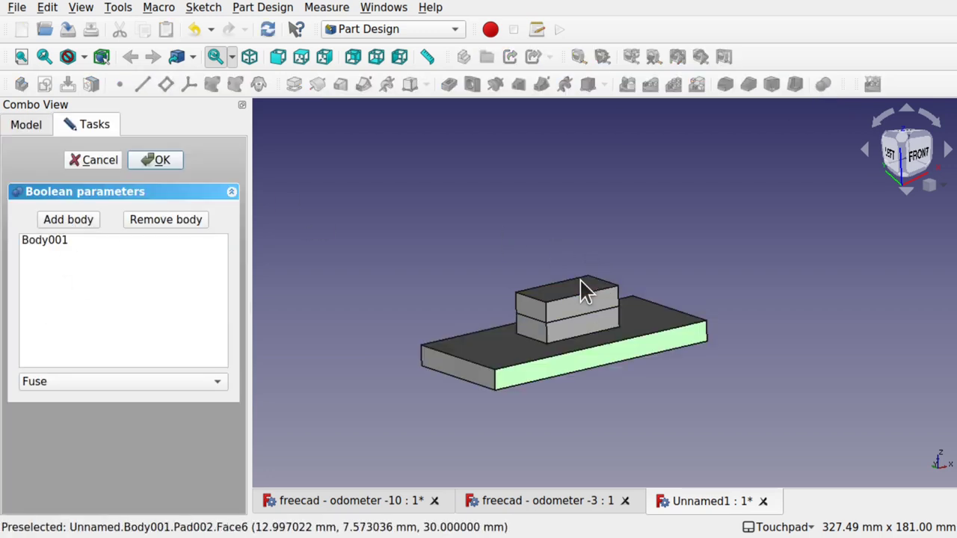
{"action": "left_click", "coordinate": [162, 166]}
{"action": "left_click", "coordinate": [80, 219]}
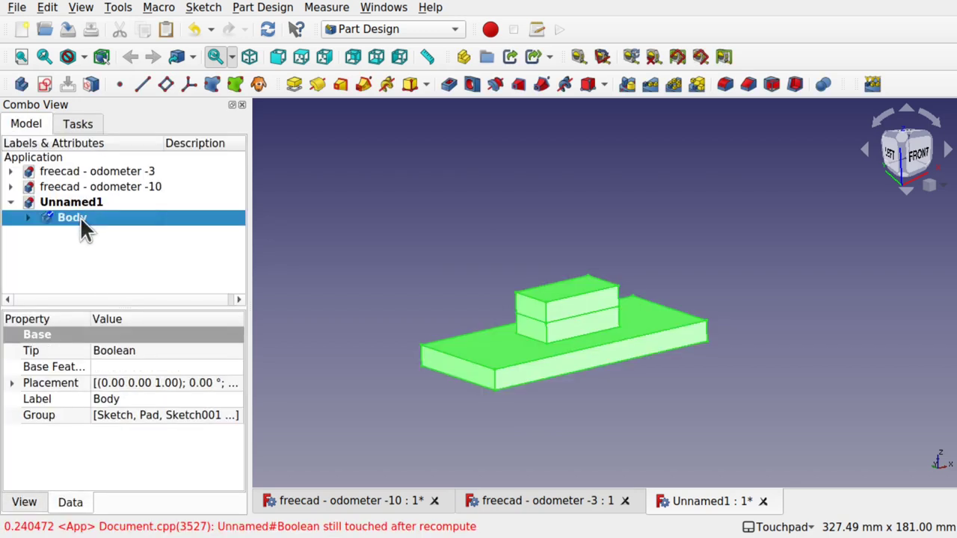
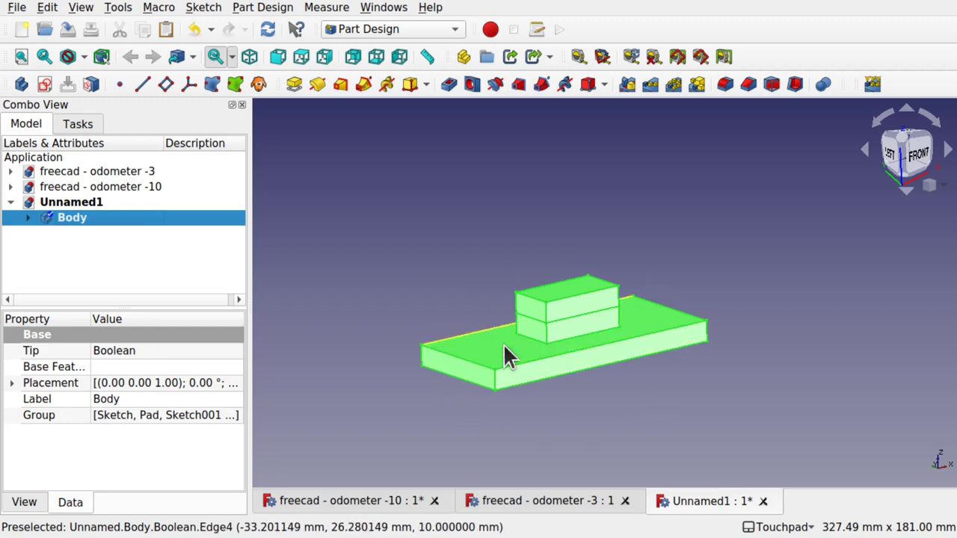
Close the Unnamed1 document without saving and select the Body in the freecad - odometer -10 document
{"action": "left_click", "coordinate": [764, 502]}
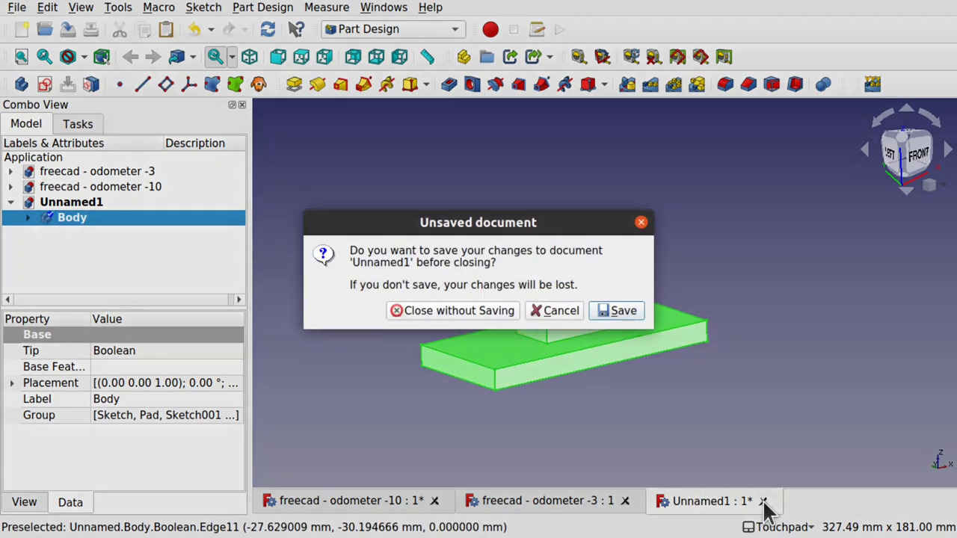
{"action": "left_click", "coordinate": [465, 306]}
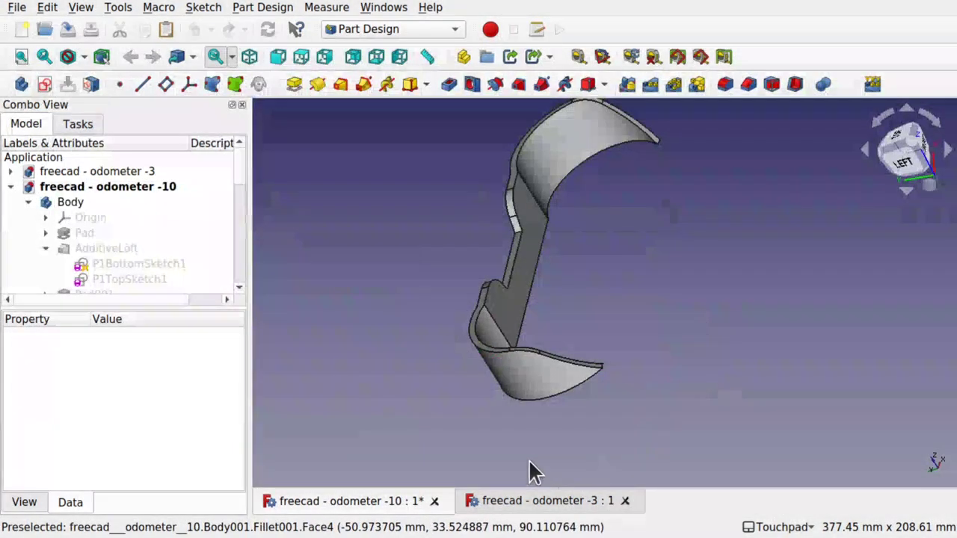
{"action": "mouse_move", "coordinate": [523, 379]}
{"action": "left_mouse_down", "text": "alt"}
{"action": "mouse_move", "coordinate": [556, 336]}
{"action": "mouse_move", "coordinate": [545, 387]}
{"action": "mouse_move", "coordinate": [516, 366]}
{"action": "left_mouse_up", "text": "alt"}
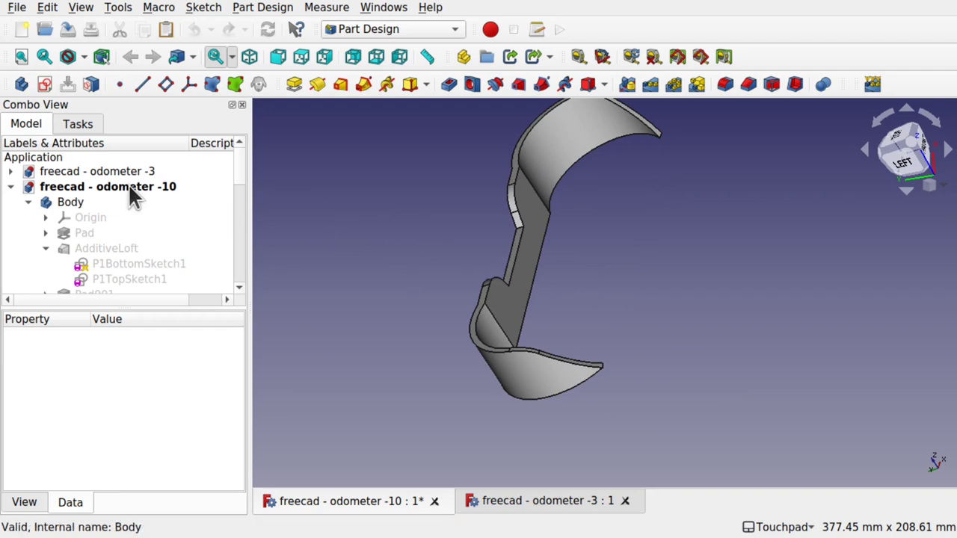
{"action": "left_click", "coordinate": [78, 203]}
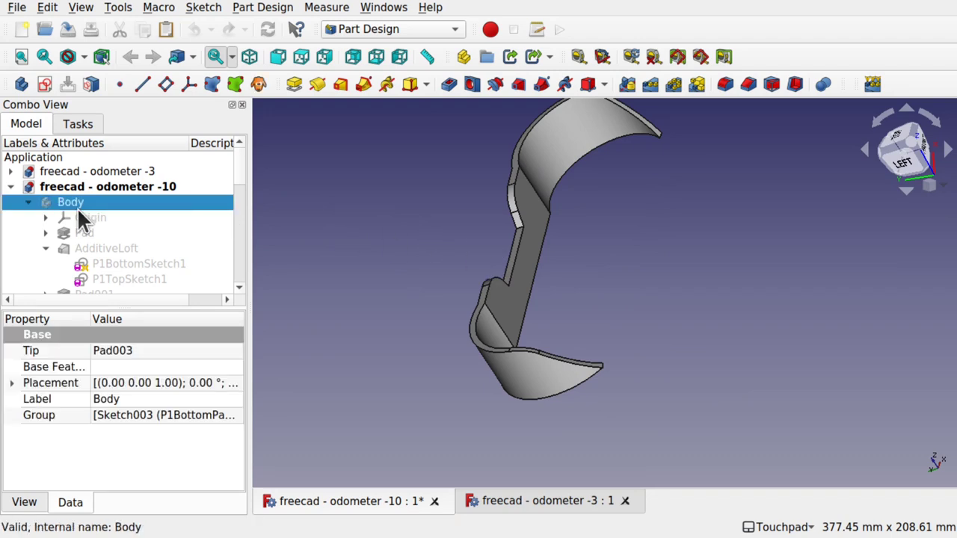
Collapse Body in the model tree and select Fillet001, the last feature of Body001
{"action": "left_click", "coordinate": [27, 202]}
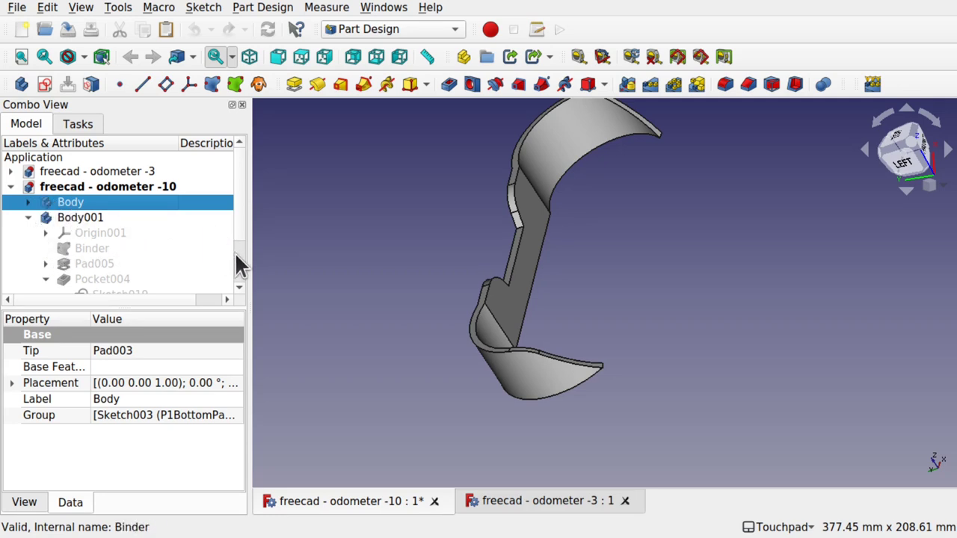
{"action": "scroll", "coordinate": [235, 252], "scroll_direction": "down", "scroll_amount": 2}
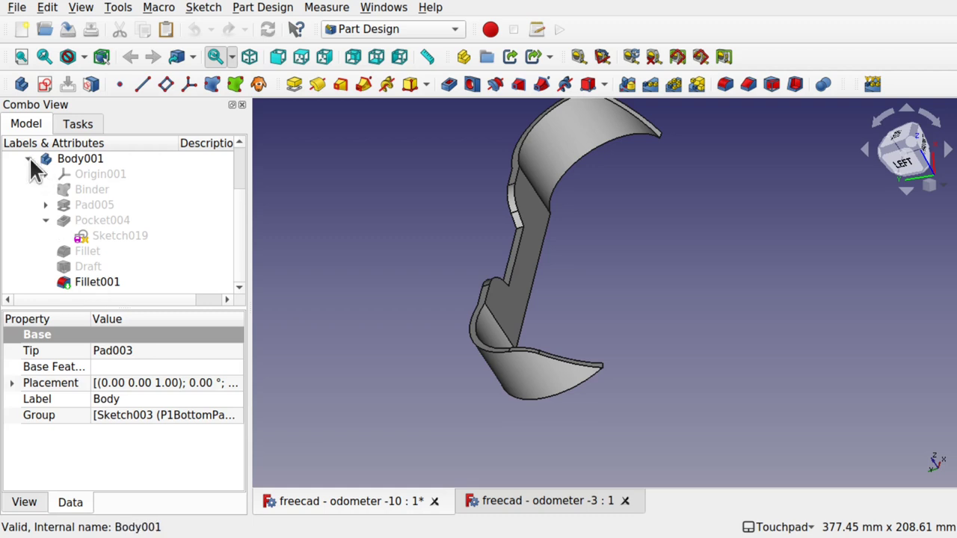
{"action": "left_click", "coordinate": [88, 284]}
{"action": "scroll", "coordinate": [244, 176], "scroll_direction": "up", "scroll_amount": 2}
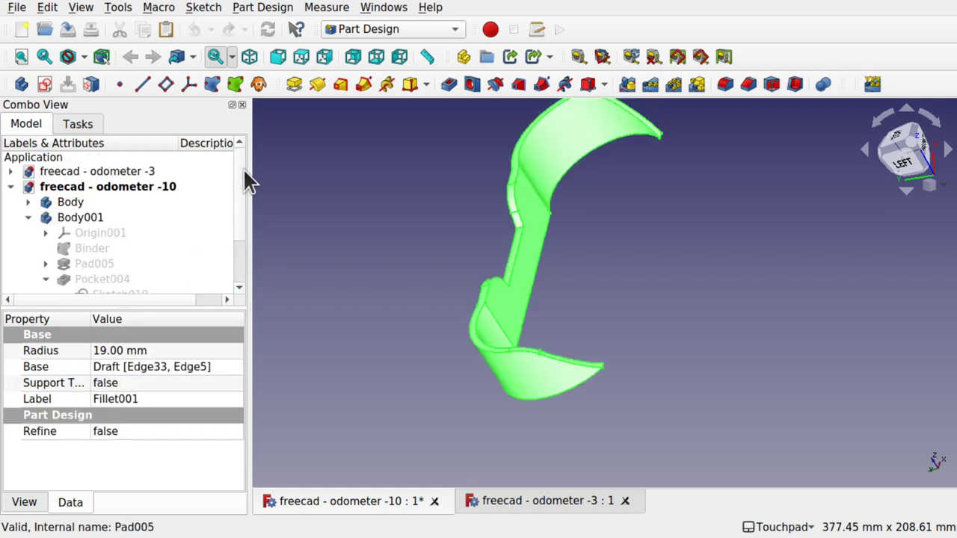
Expand Body and show its Pad003 so the housing appears together with the Body001 shield
{"action": "left_click", "coordinate": [28, 202]}
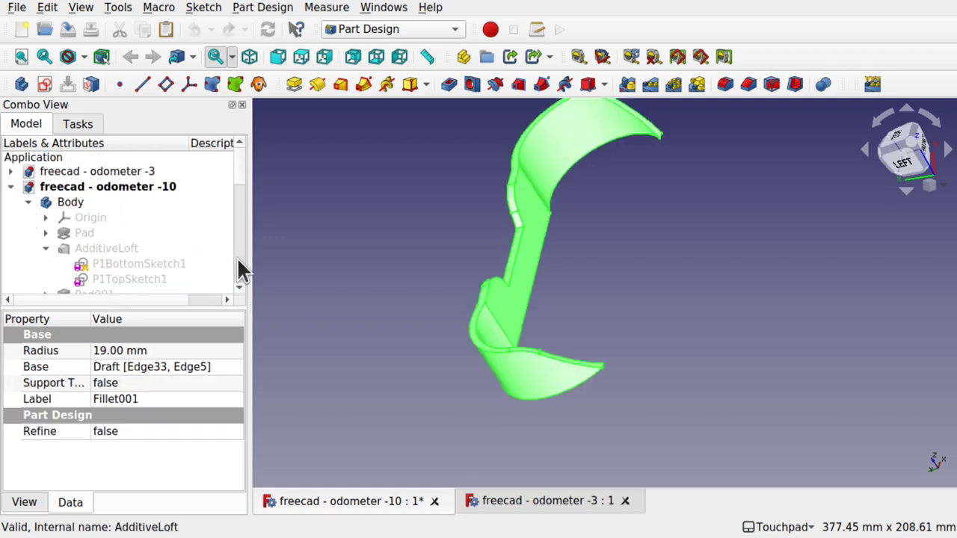
{"action": "scroll", "coordinate": [237, 257], "scroll_direction": "down", "scroll_amount": 5}
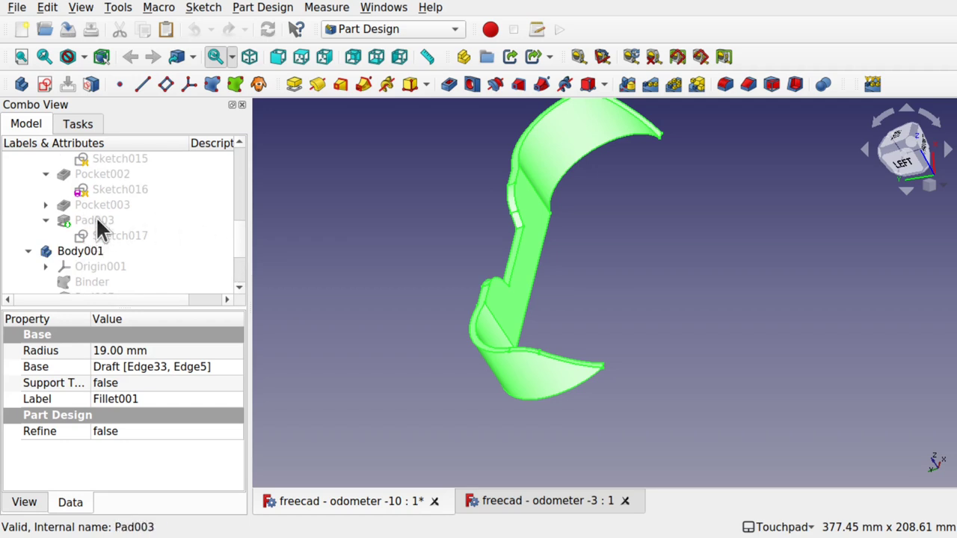
{"action": "left_click", "coordinate": [96, 220]}
{"action": "key", "text": "space"}
{"action": "scroll", "coordinate": [237, 162], "scroll_direction": "up", "scroll_amount": 3}
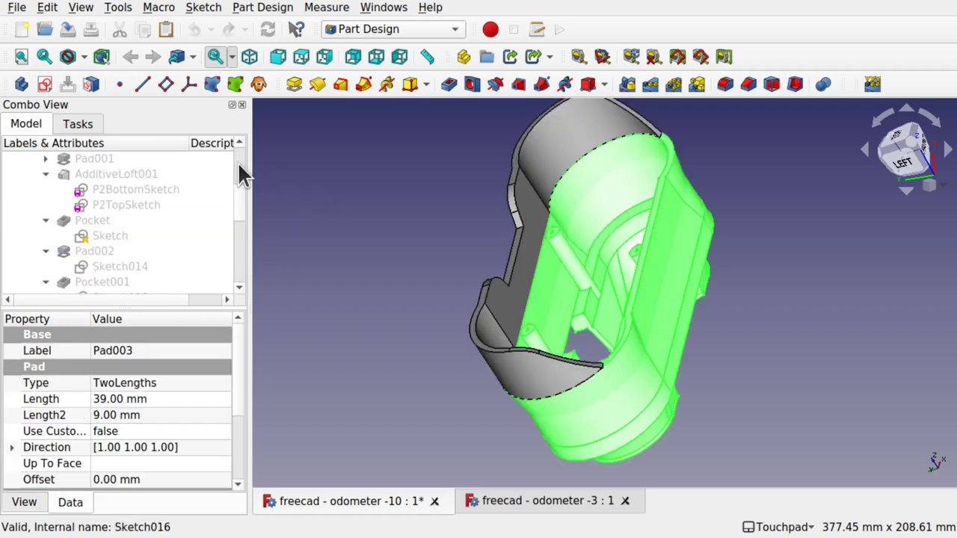
{"action": "scroll", "coordinate": [241, 161], "scroll_direction": "up", "scroll_amount": 3}
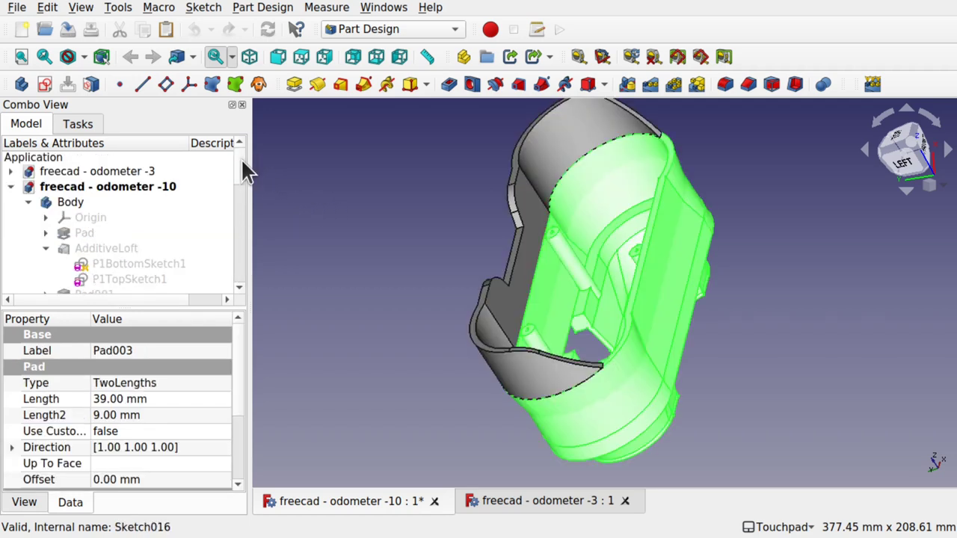
Hide Body again and view the Body001 shield on its own
{"action": "left_click", "coordinate": [79, 202]}
{"action": "key", "text": "space"}
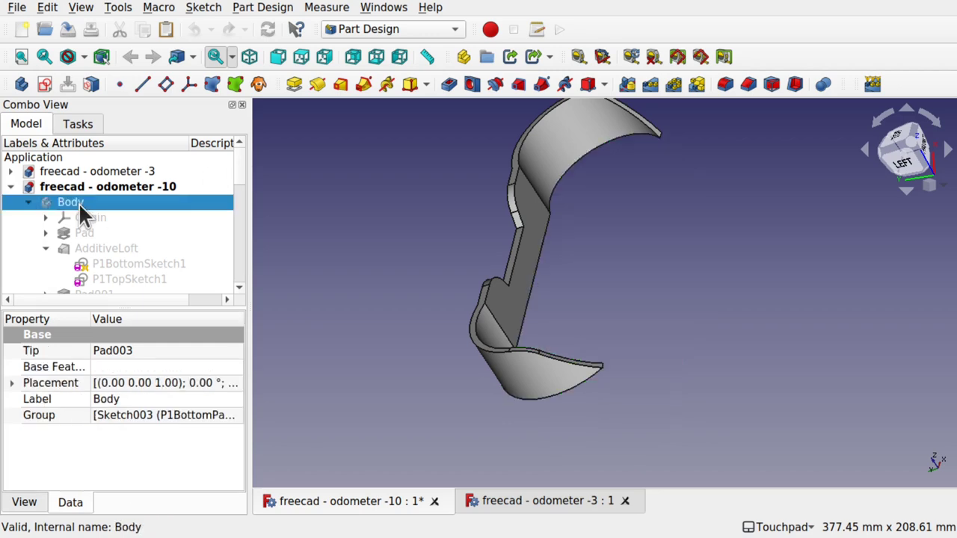
{"action": "left_click", "coordinate": [587, 305]}
{"action": "left_click_drag", "start_coordinate": [587, 305], "coordinate": [569, 330], "text": "shift"}
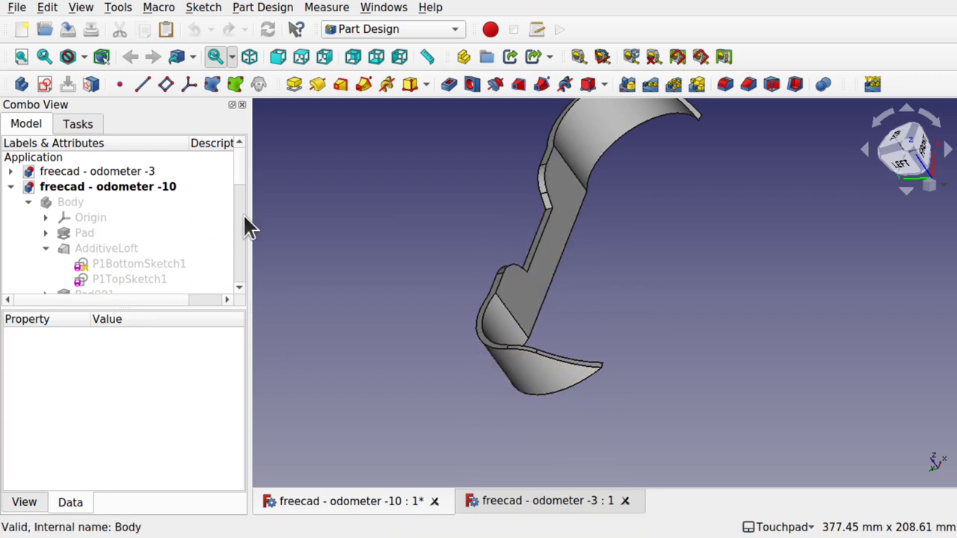
Collapse Body in the model tree and show the Binder inside Body001
{"action": "left_click", "coordinate": [27, 202]}
{"action": "left_click", "coordinate": [60, 199]}
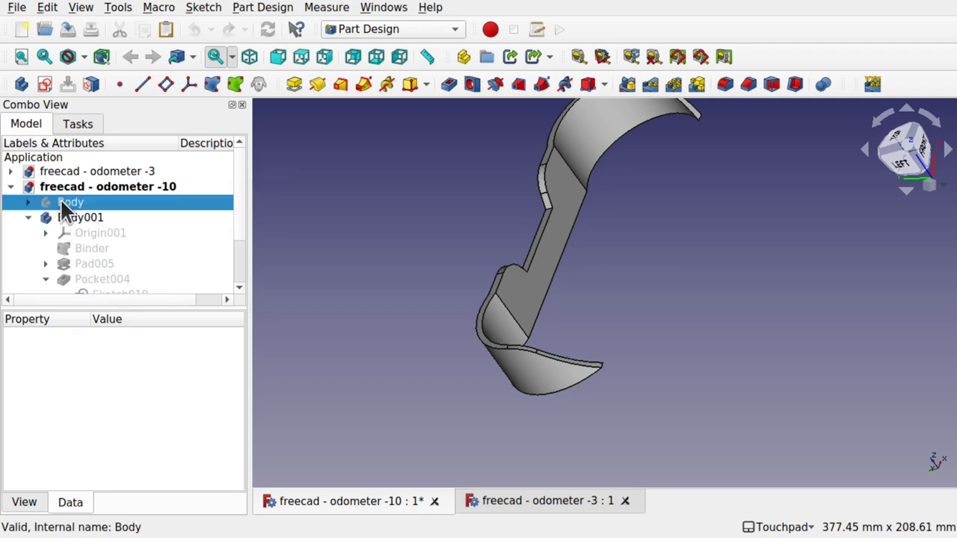
{"action": "left_click", "coordinate": [69, 217]}
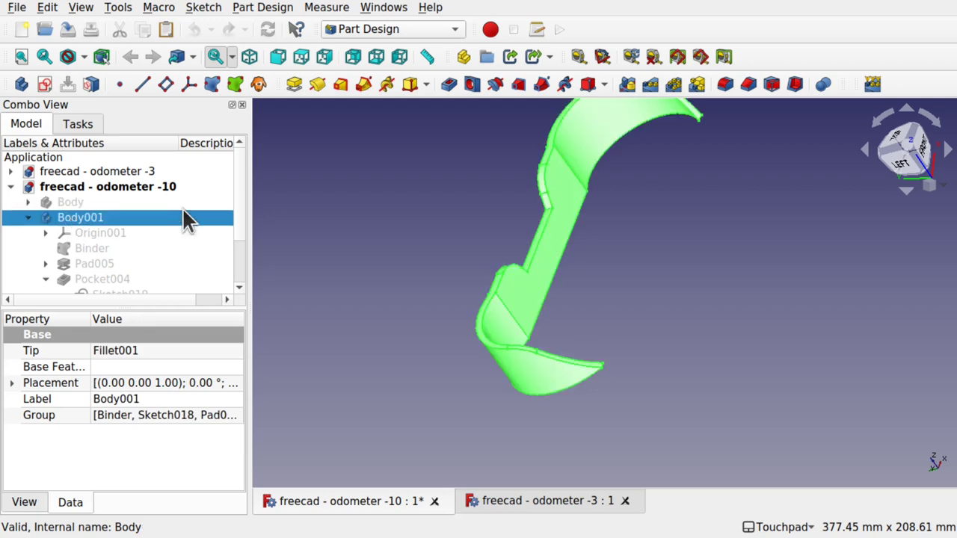
{"action": "mouse_move", "coordinate": [237, 209]}
{"action": "left_mouse_down"}
{"action": "mouse_move", "coordinate": [238, 248]}
{"action": "mouse_move", "coordinate": [237, 221]}
{"action": "left_mouse_up"}
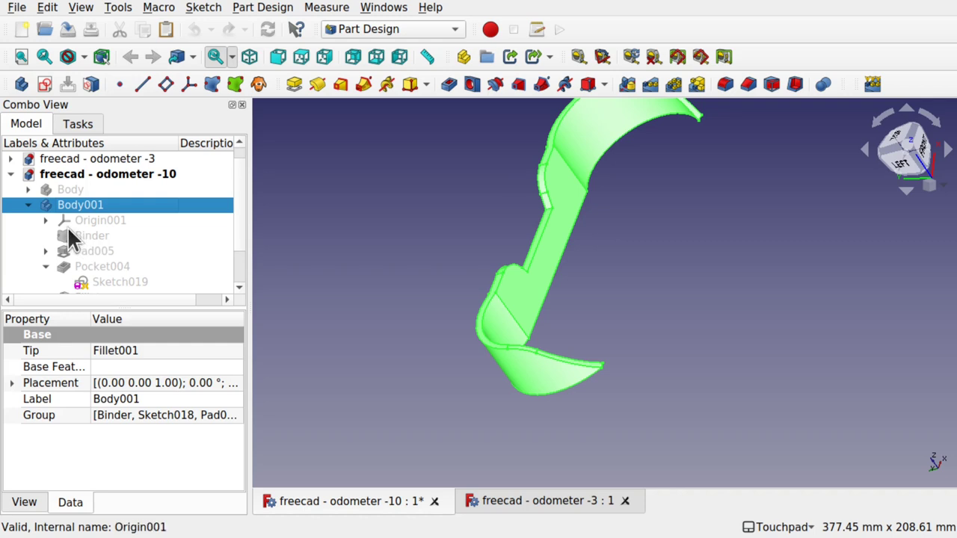
{"action": "left_click", "coordinate": [96, 236]}
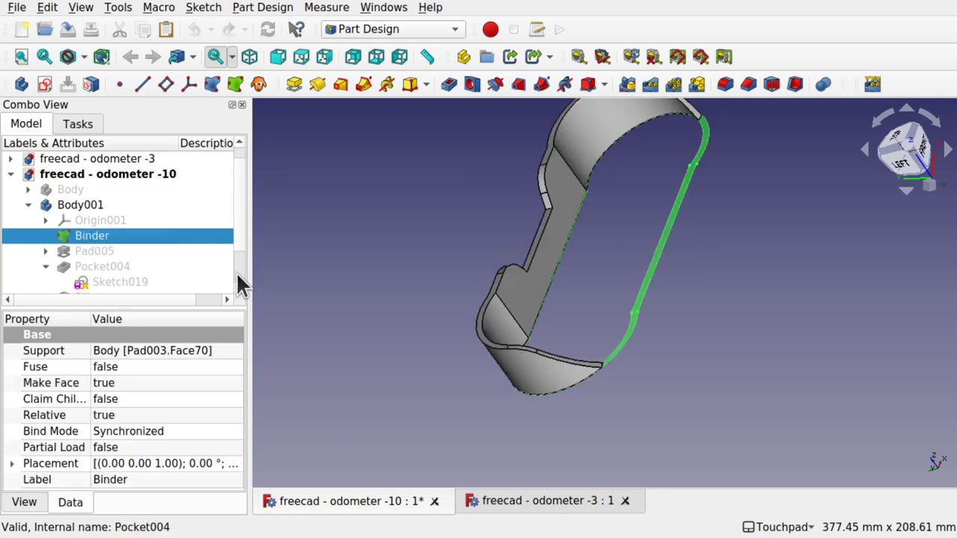
Hide Fillet001 and select the Binder so that only its outline is displayed
{"action": "scroll", "coordinate": [241, 284], "scroll_direction": "down", "scroll_amount": 1}
{"action": "left_click", "coordinate": [99, 281]}
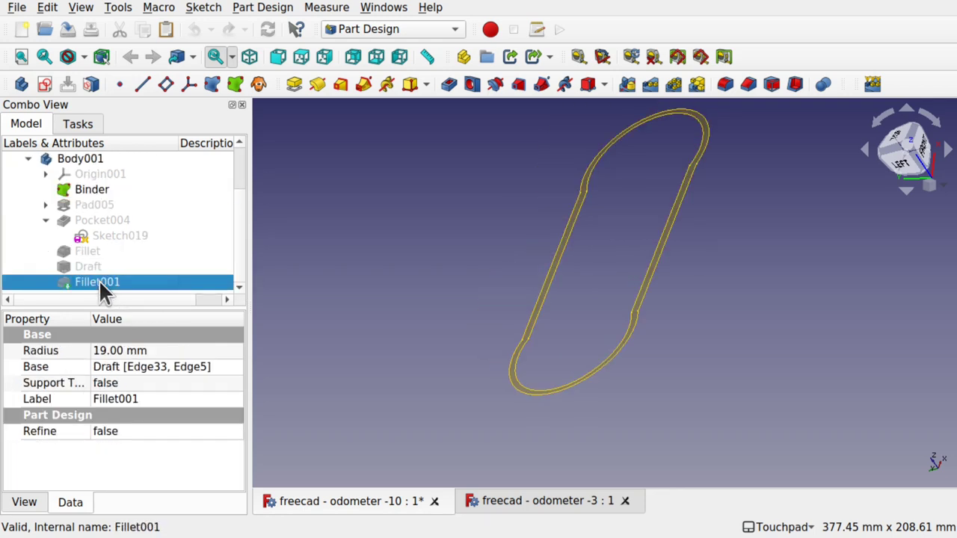
{"action": "left_click", "coordinate": [88, 189]}
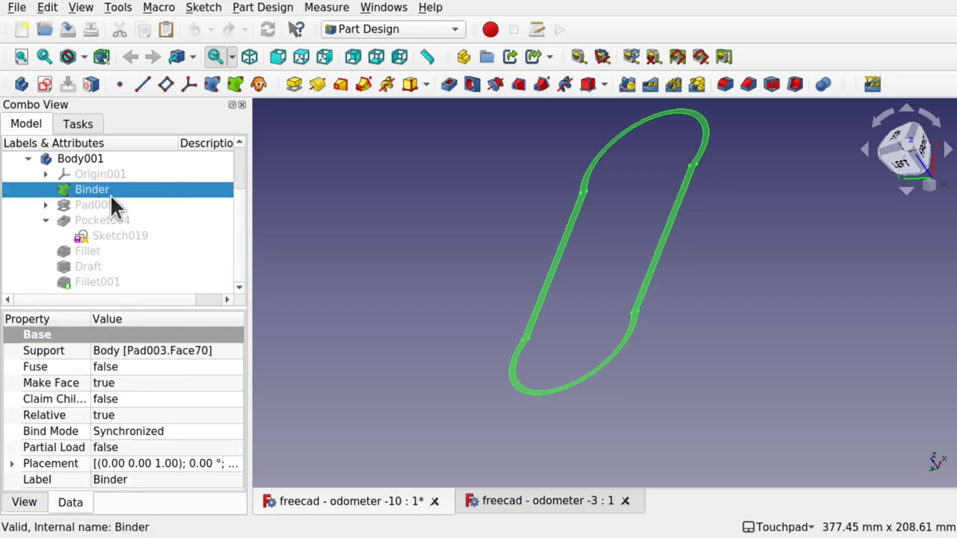
Show Pad005 and open its Sketch018 to examine the profile over the binder outline, leaving it unedited
{"action": "left_click", "coordinate": [94, 204]}
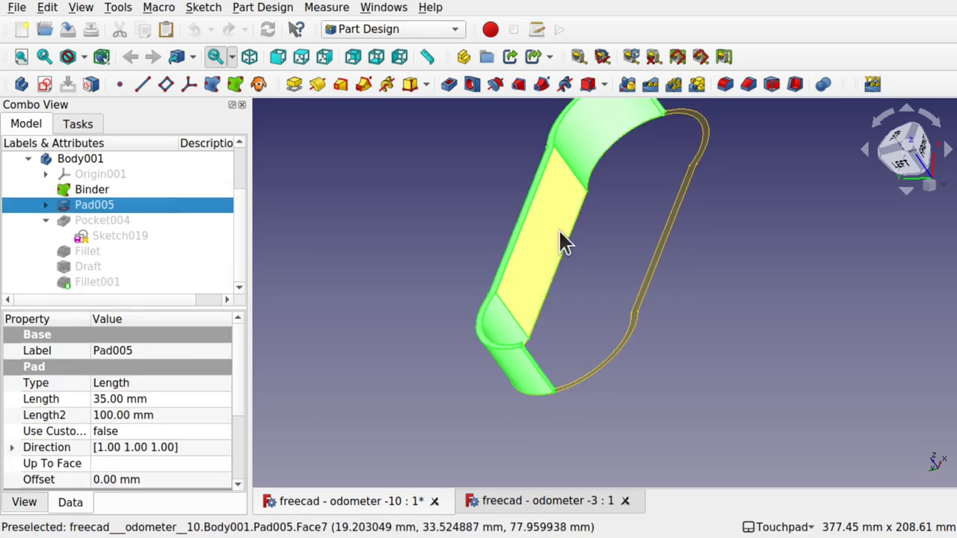
{"action": "left_click_drag", "start_coordinate": [561, 231], "coordinate": [595, 228], "text": "alt"}
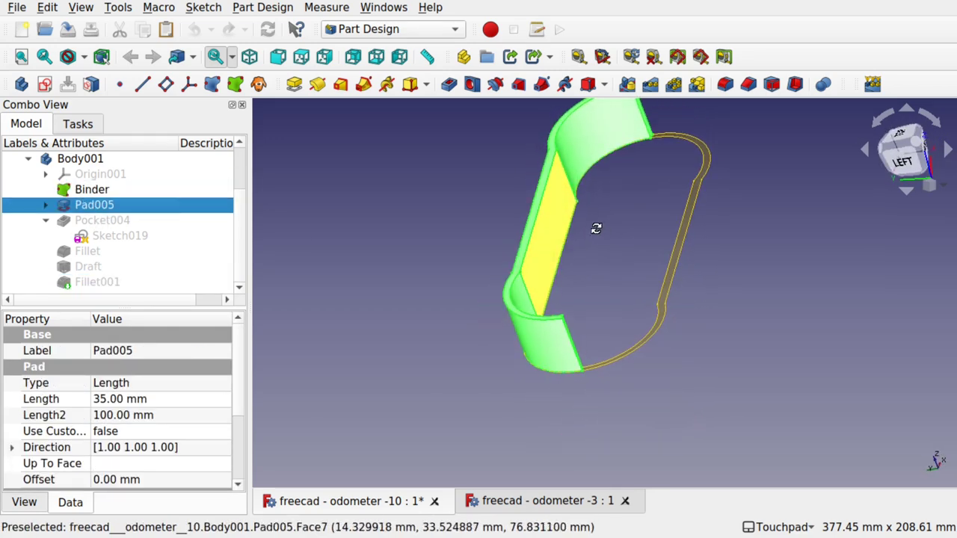
{"action": "left_click", "coordinate": [44, 201]}
{"action": "double_click", "coordinate": [84, 219]}
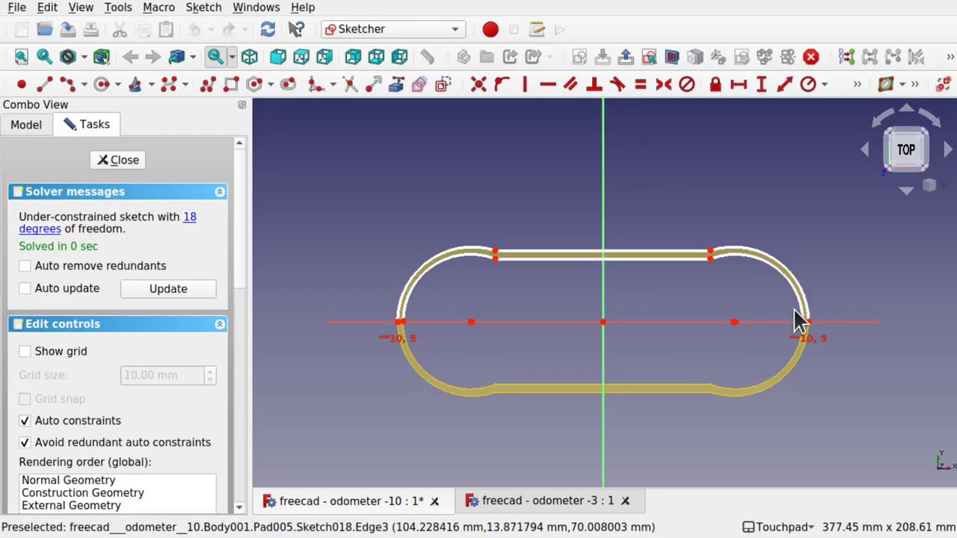
{"action": "left_click", "coordinate": [119, 160]}
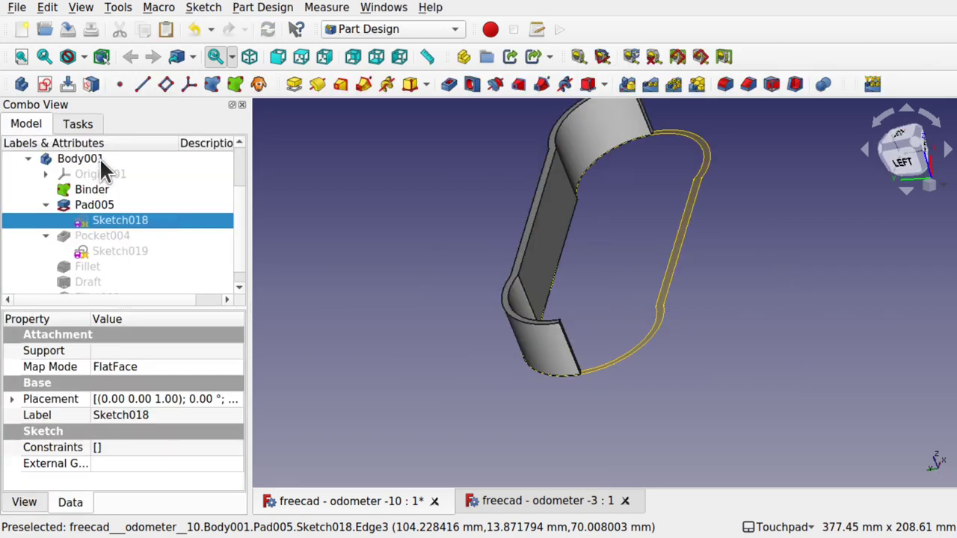
Show Pocket004 of Body001 and examine its cutout in the front view
{"action": "left_click", "coordinate": [95, 236]}
{"action": "key", "text": "space"}
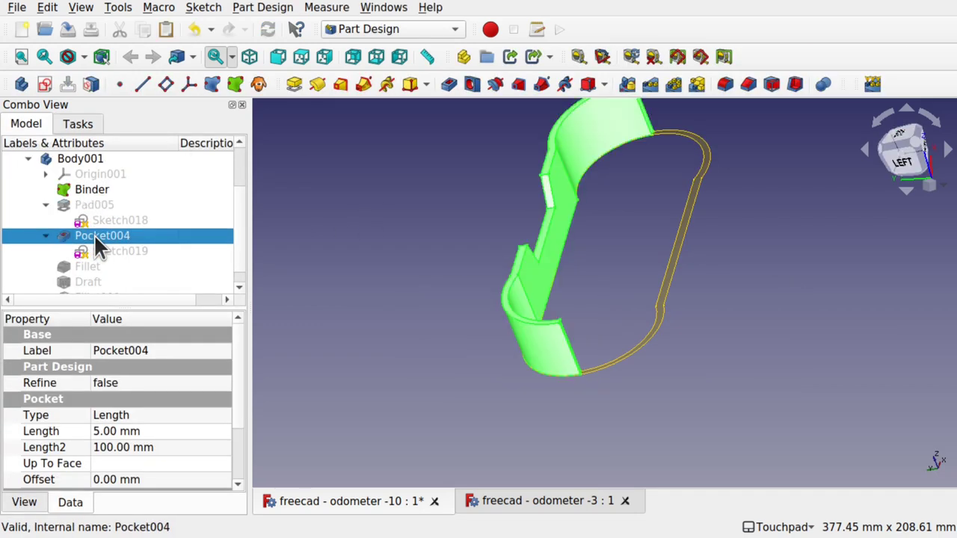
{"action": "key", "text": "1"}
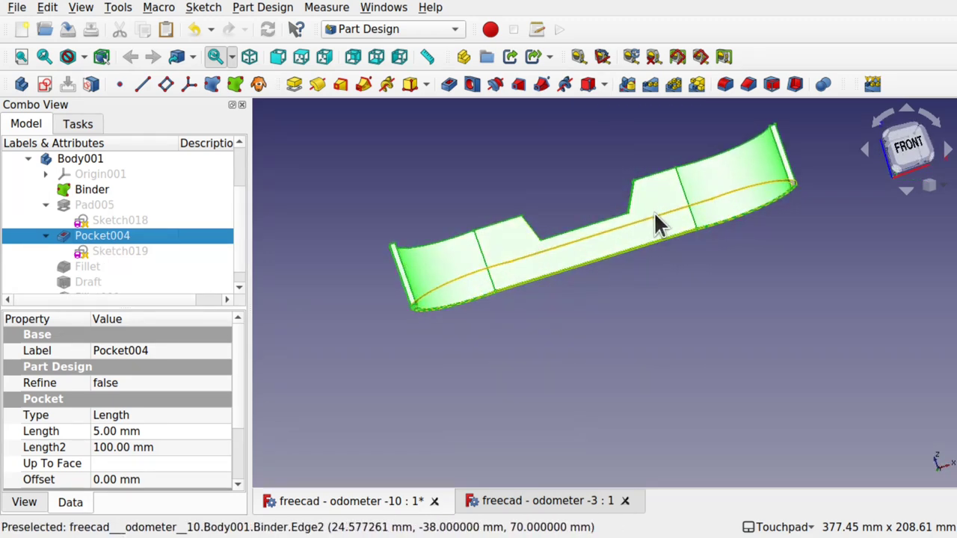
Open Pocket004's Sketch019 and show Pad005 behind it to examine the trapezoid against the uncut wall
{"action": "double_click", "coordinate": [114, 251]}
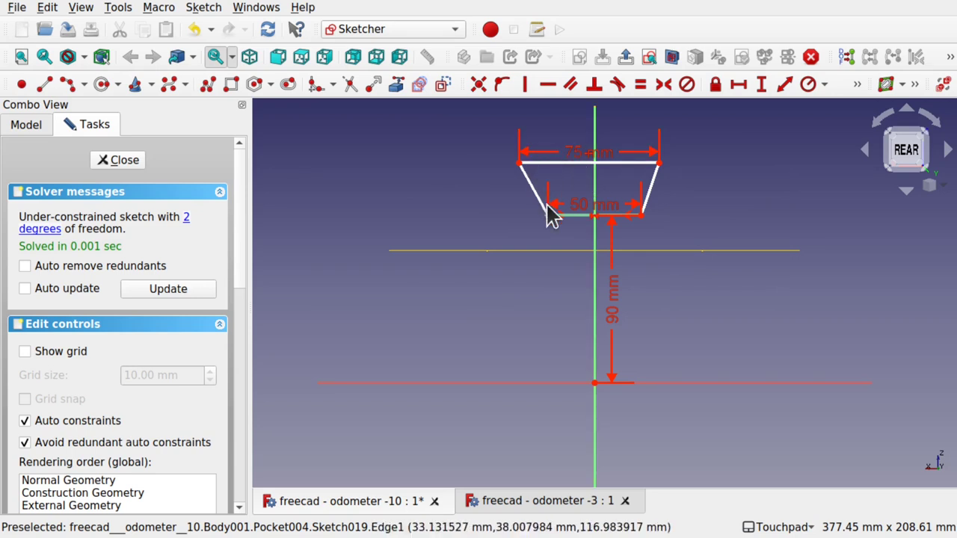
{"action": "left_click", "coordinate": [26, 125]}
{"action": "left_click", "coordinate": [111, 236]}
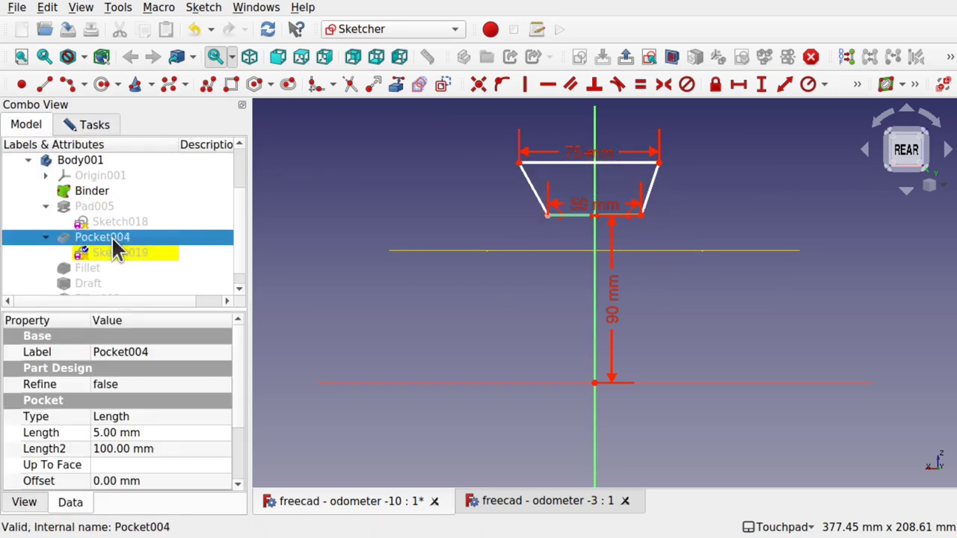
{"action": "left_click", "coordinate": [89, 207]}
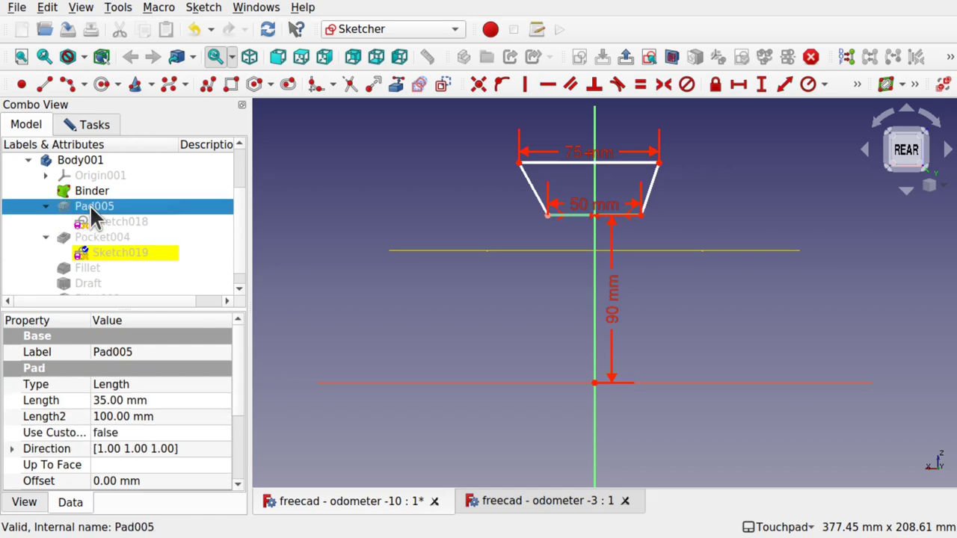
{"action": "key", "text": "space"}
{"action": "left_click_drag", "start_coordinate": [635, 241], "coordinate": [628, 222], "text": "alt"}
{"action": "left_click", "coordinate": [534, 292]}
{"action": "mouse_move", "coordinate": [545, 228]}
{"action": "left_mouse_down", "text": "alt"}
{"action": "mouse_move", "coordinate": [555, 218]}
{"action": "mouse_move", "coordinate": [705, 242]}
{"action": "mouse_move", "coordinate": [630, 229]}
{"action": "mouse_move", "coordinate": [519, 166]}
{"action": "left_mouse_up", "text": "alt"}
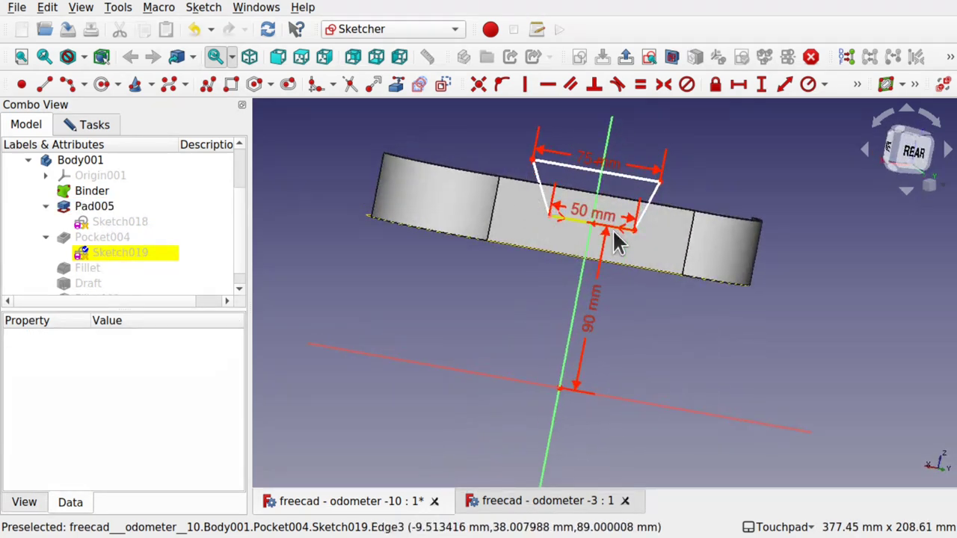
Show Pocket004 and the first Fillet in turn behind the open Sketch019 and examine the cutout's corners
{"action": "left_click", "coordinate": [109, 237]}
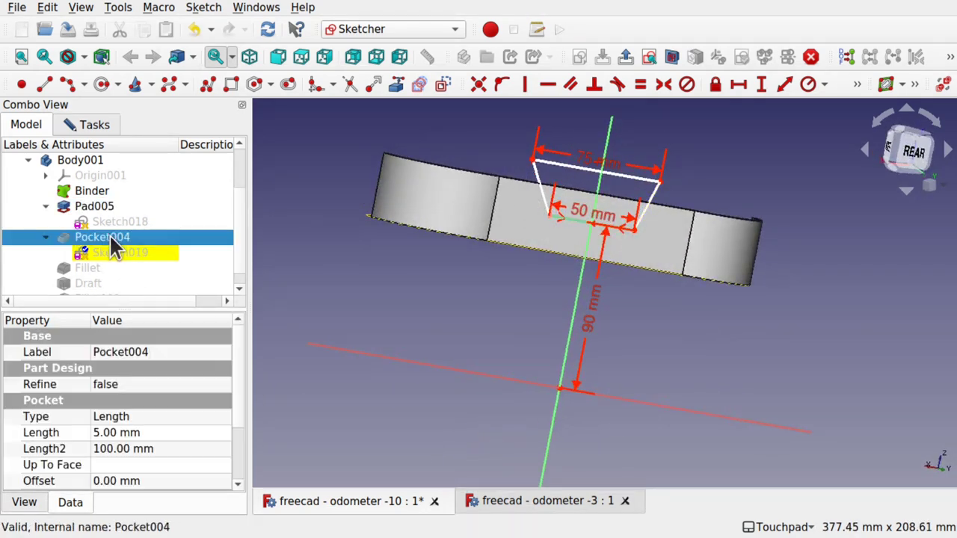
{"action": "mouse_move", "coordinate": [577, 261]}
{"action": "left_mouse_down", "text": "alt"}
{"action": "mouse_move", "coordinate": [566, 182]}
{"action": "mouse_move", "coordinate": [497, 225]}
{"action": "mouse_move", "coordinate": [550, 263]}
{"action": "mouse_move", "coordinate": [524, 190]}
{"action": "left_mouse_up", "text": "alt"}
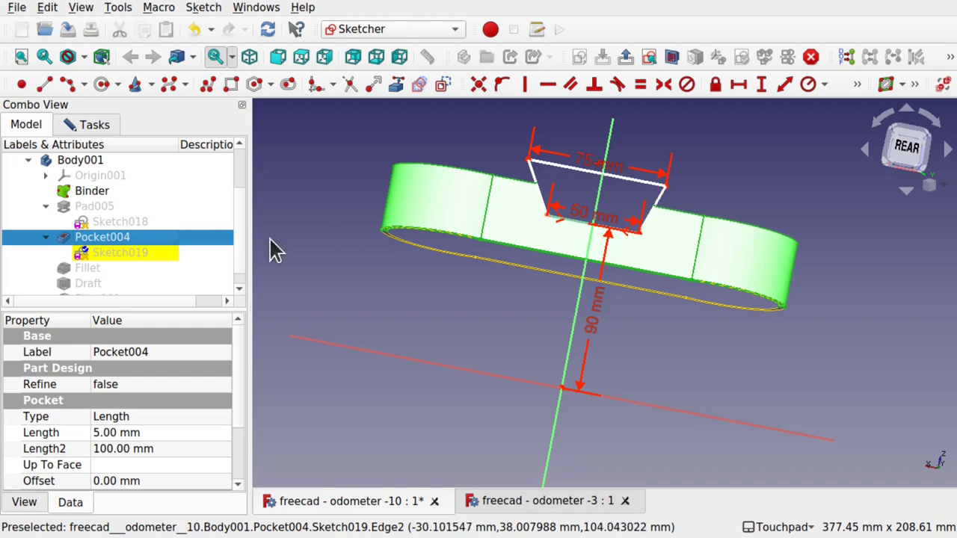
{"action": "left_click", "coordinate": [89, 267]}
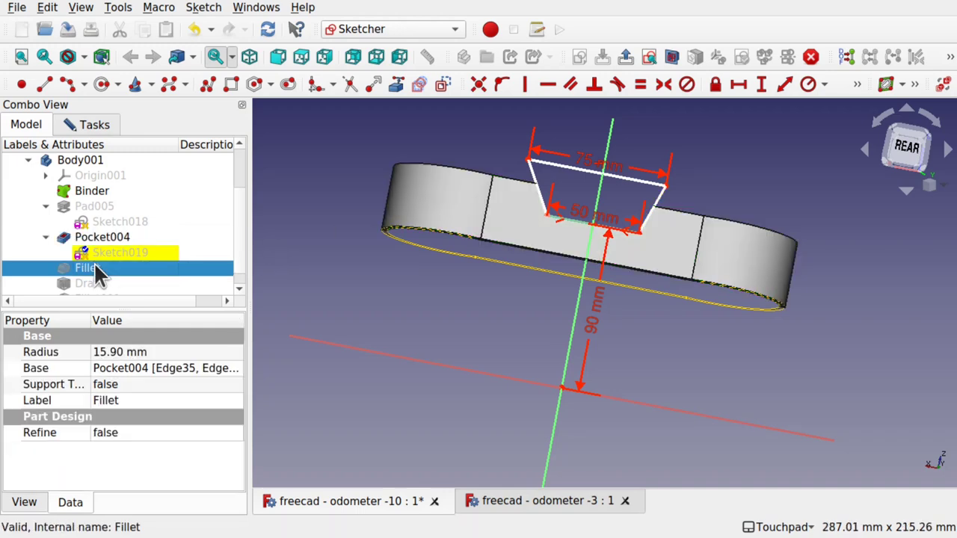
{"action": "left_click_drag", "start_coordinate": [602, 240], "coordinate": [549, 201], "text": "alt"}
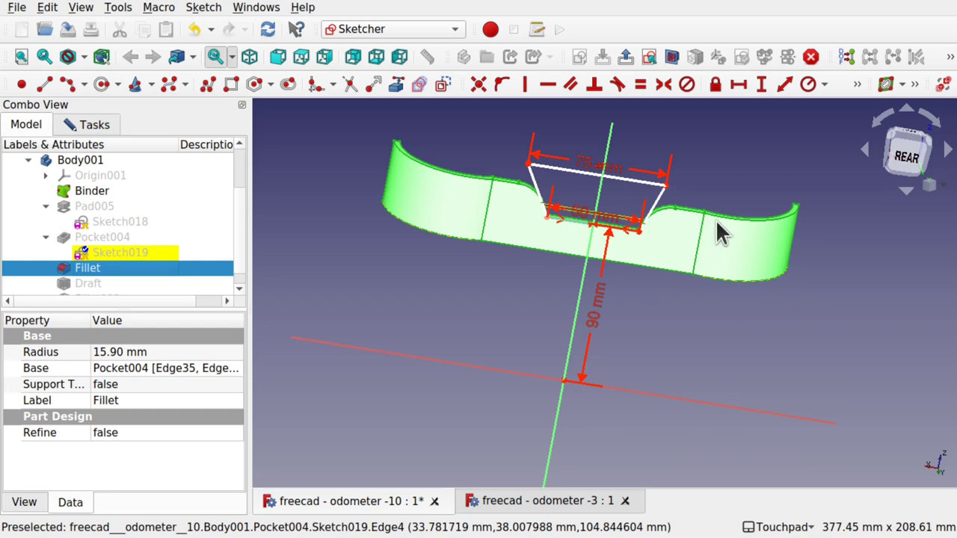
{"action": "left_click", "coordinate": [533, 260]}
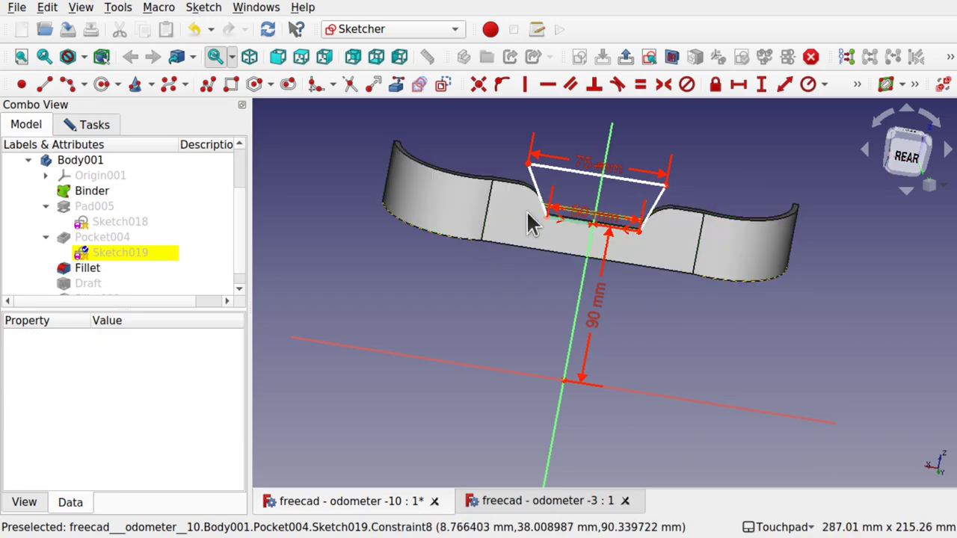
{"action": "mouse_move", "coordinate": [527, 219]}
{"action": "left_mouse_down", "text": "alt"}
{"action": "mouse_move", "coordinate": [545, 271]}
{"action": "mouse_move", "coordinate": [621, 190]}
{"action": "mouse_move", "coordinate": [598, 232]}
{"action": "mouse_move", "coordinate": [704, 331]}
{"action": "mouse_move", "coordinate": [704, 346]}
{"action": "left_mouse_up", "text": "alt"}
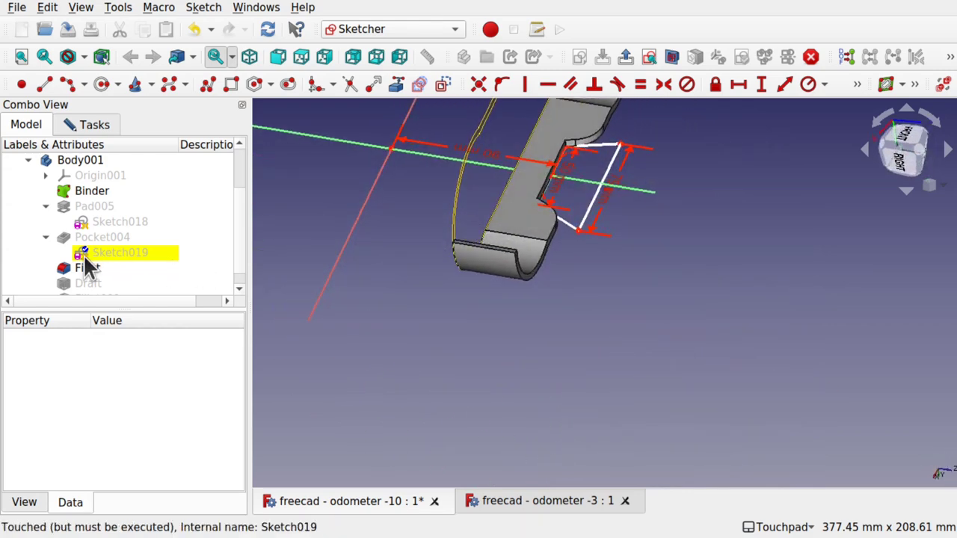
Close Sketch019 and examine the inside of the Pocket004 shape
{"action": "left_click", "coordinate": [587, 217]}
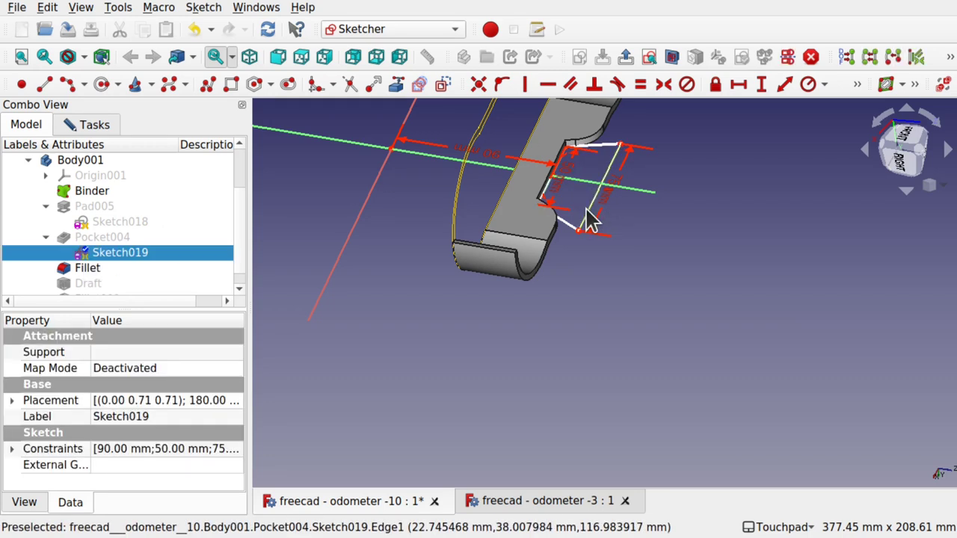
{"action": "left_click", "coordinate": [97, 124]}
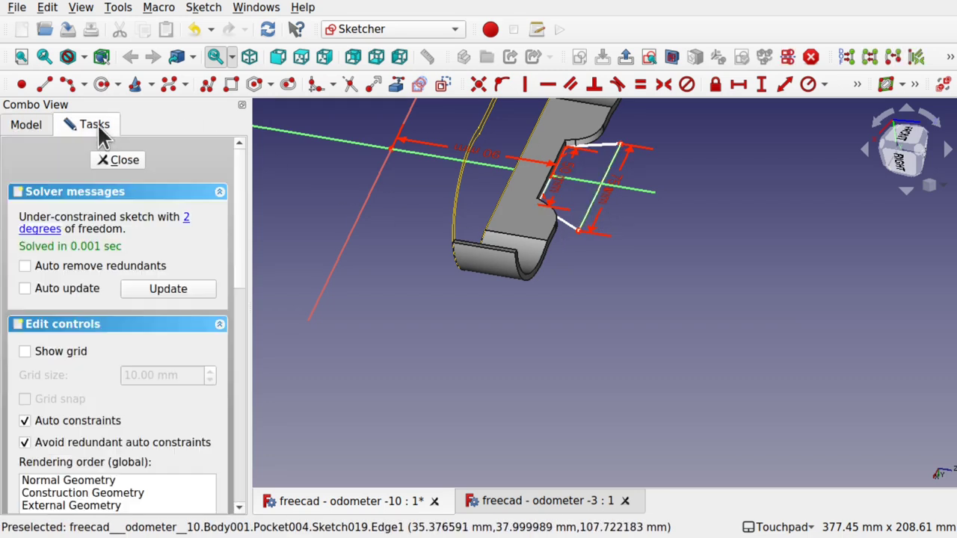
{"action": "left_click", "coordinate": [123, 160]}
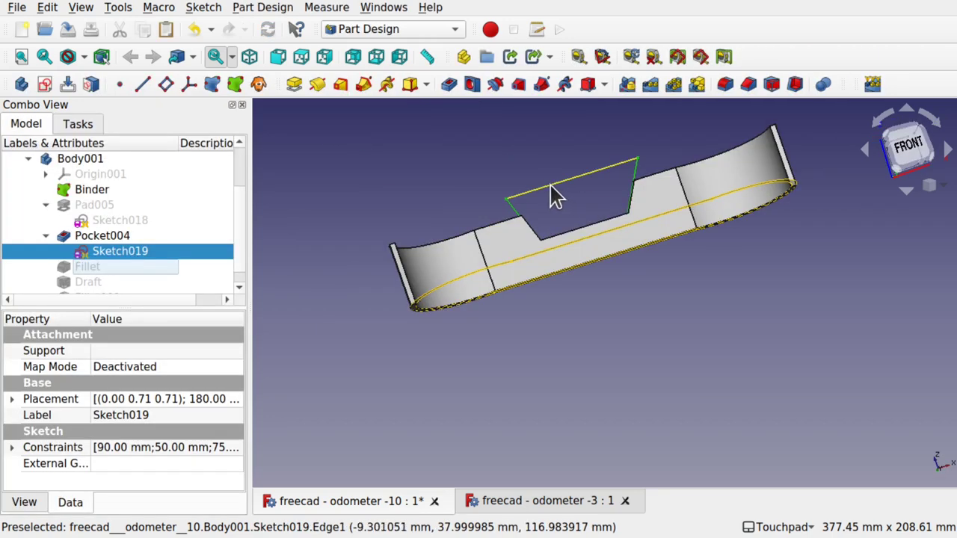
{"action": "left_click_drag", "start_coordinate": [569, 193], "coordinate": [655, 228], "text": "shift"}
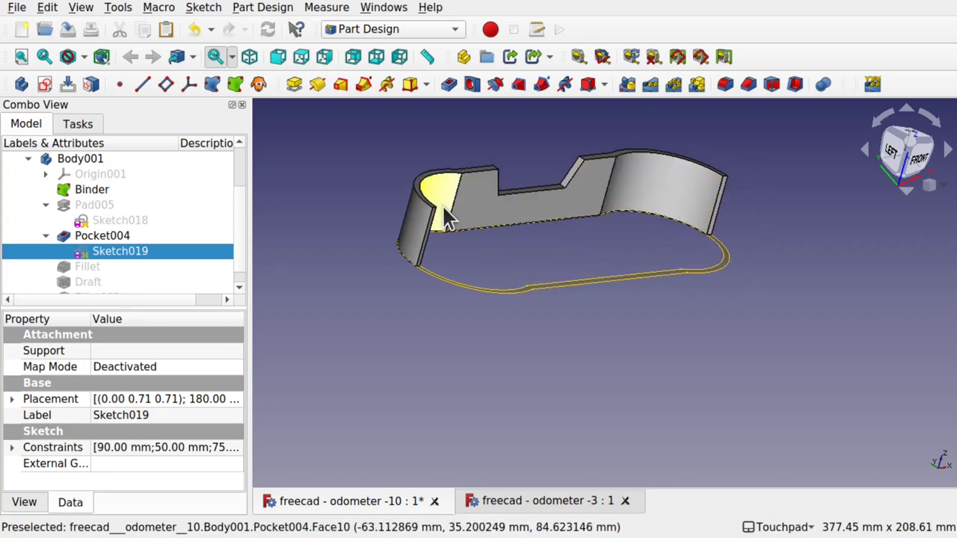
Show the first Fillet of Body001 and examine the rounded cutout corners from the front and the left side
{"action": "middle_click_drag", "start_coordinate": [442, 204], "coordinate": [383, 205]}
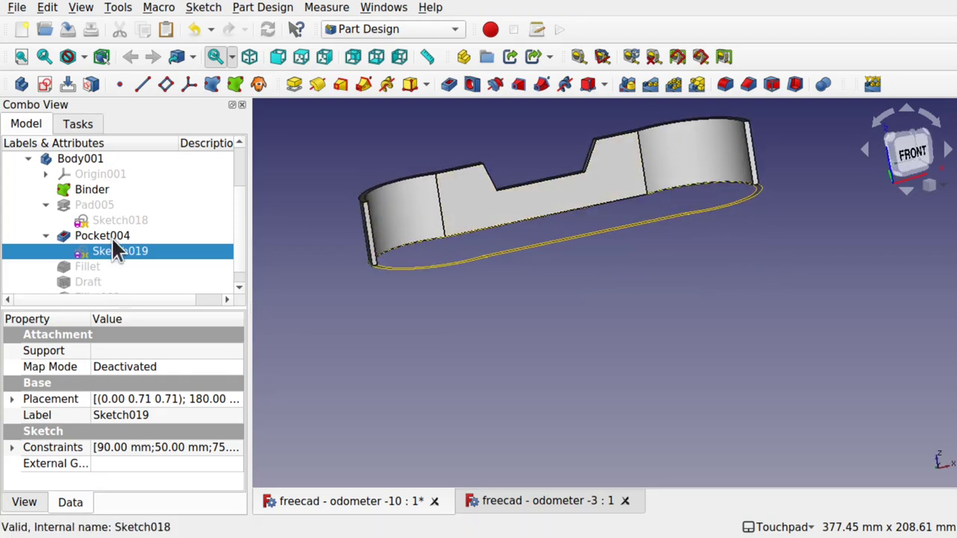
{"action": "left_click", "coordinate": [90, 266]}
{"action": "key", "text": "space"}
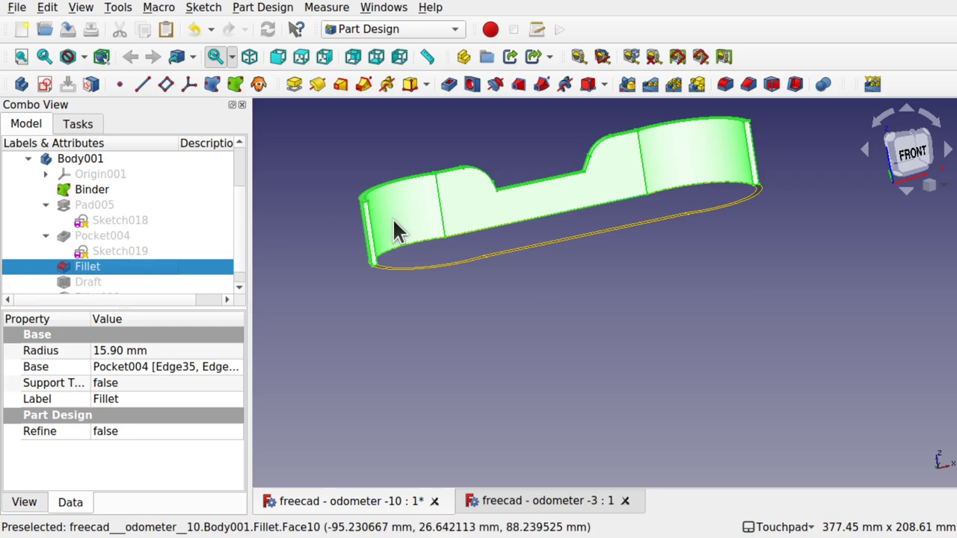
{"action": "middle_click_drag", "start_coordinate": [438, 278], "coordinate": [411, 235]}
{"action": "mouse_move", "coordinate": [560, 250]}
{"action": "middle_mouse_down"}
{"action": "mouse_move", "coordinate": [620, 250]}
{"action": "mouse_move", "coordinate": [543, 252]}
{"action": "middle_mouse_up"}
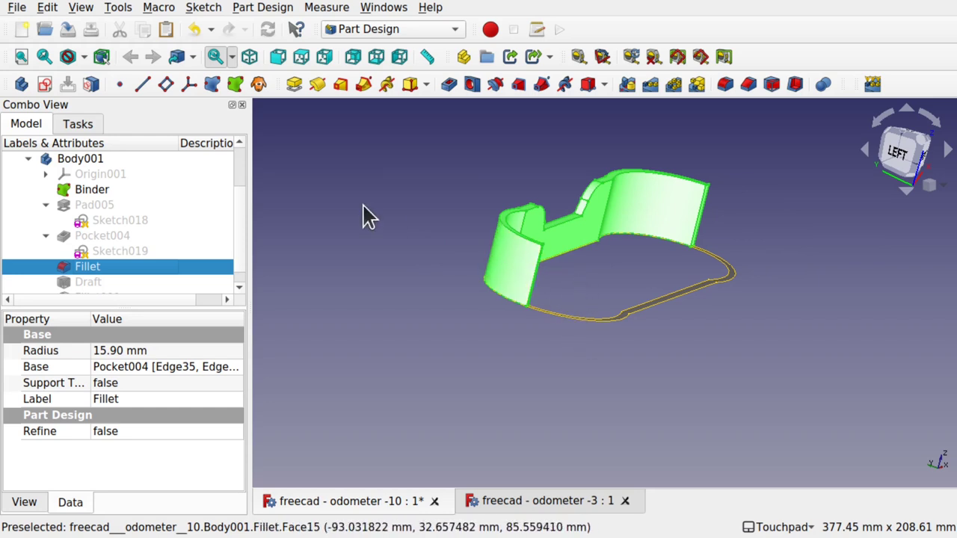
Show Body001's Draft feature and toggle it off and on to compare the slanted wall ends
{"action": "left_click", "coordinate": [88, 282]}
{"action": "key", "text": "space"}
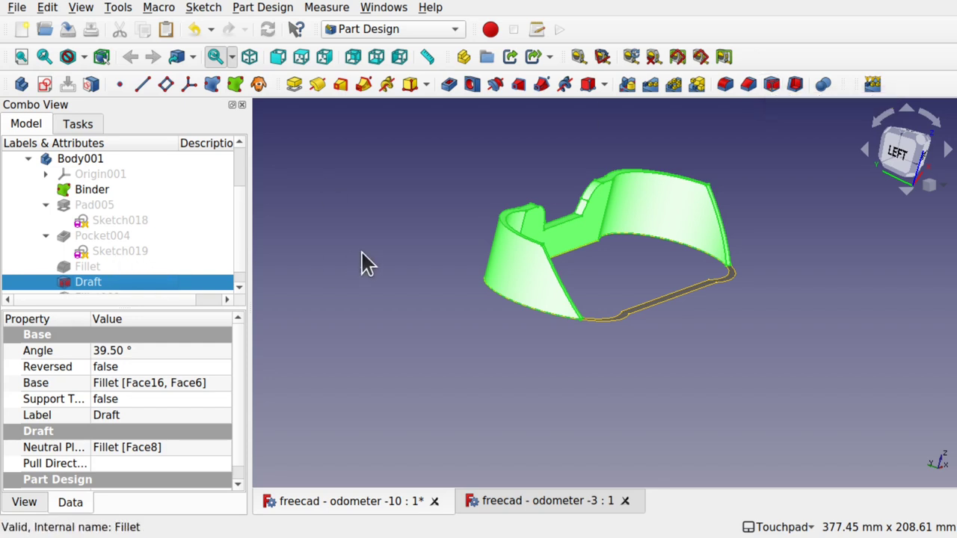
{"action": "key", "text": "space"}
{"action": "key", "text": "space"}
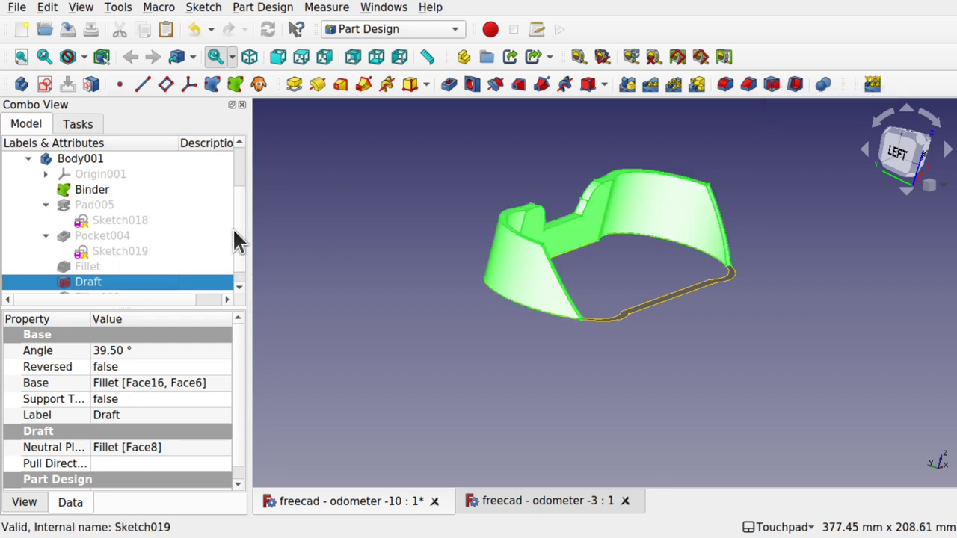
{"action": "scroll", "coordinate": [163, 276], "scroll_direction": "down", "scroll_amount": 1}
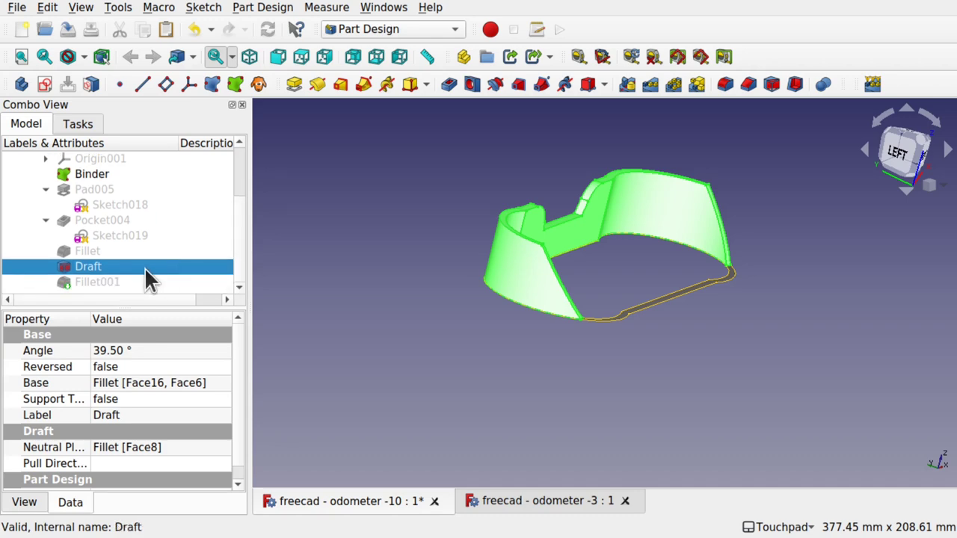
Open the Draft feature's parameters and examine the two drafted end faces from the front
{"action": "double_click", "coordinate": [145, 268]}
{"action": "left_click_drag", "start_coordinate": [598, 316], "coordinate": [514, 312], "text": "alt"}
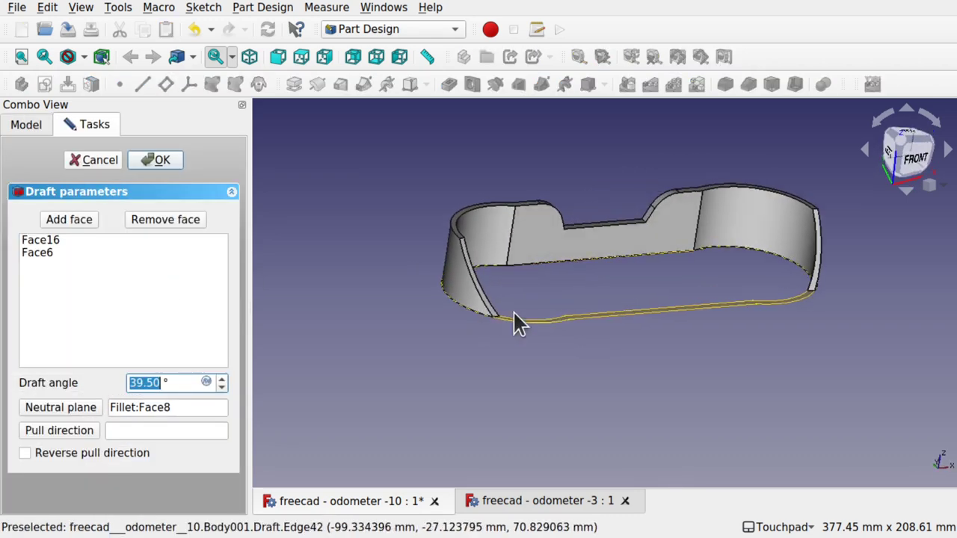
{"action": "middle_click_drag", "start_coordinate": [514, 314], "coordinate": [465, 349]}
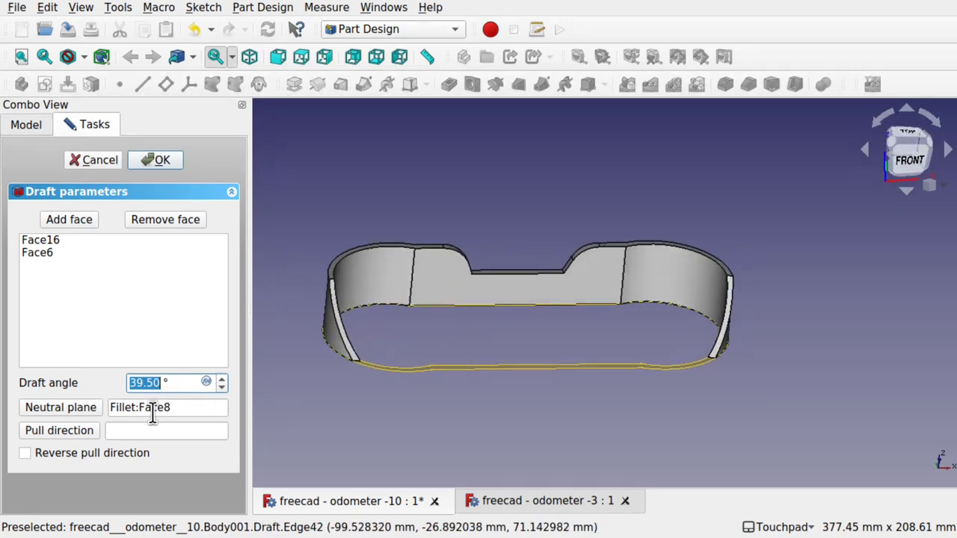
Show the first Fillet behind the open Draft parameters and examine the wall's straight end faces up close
{"action": "left_click", "coordinate": [30, 122]}
{"action": "left_click", "coordinate": [95, 253]}
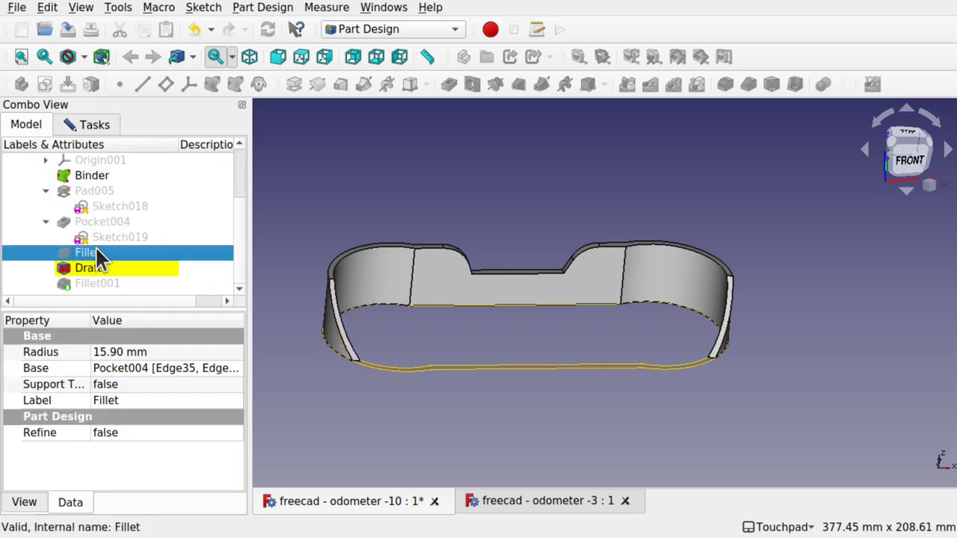
{"action": "key", "text": "space"}
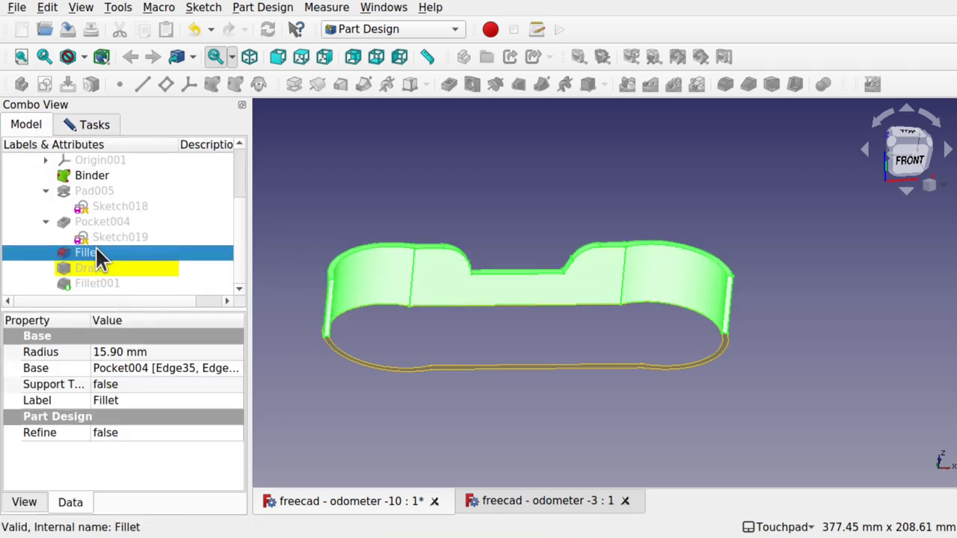
{"action": "left_click", "coordinate": [399, 321]}
{"action": "mouse_move", "coordinate": [373, 283]}
{"action": "left_mouse_down", "text": "alt"}
{"action": "mouse_move", "coordinate": [471, 303]}
{"action": "mouse_move", "coordinate": [359, 291]}
{"action": "left_mouse_up", "text": "alt"}
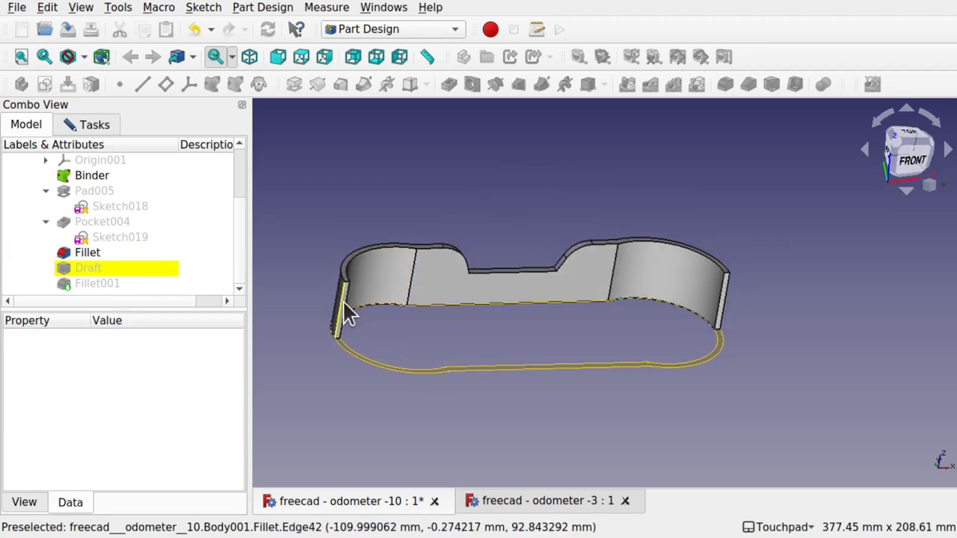
{"action": "scroll", "coordinate": [343, 303], "scroll_direction": "up", "scroll_amount": 4}
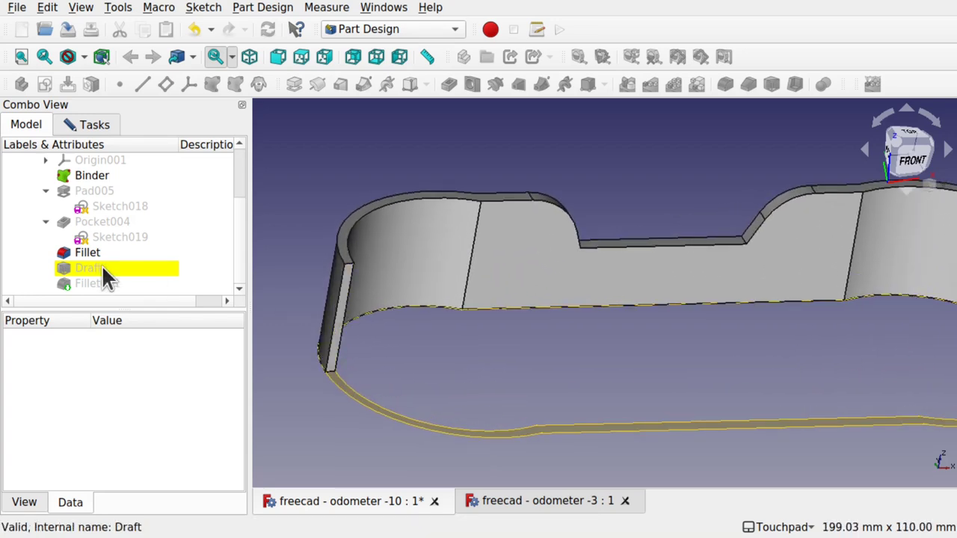
Compare the Draft parameters' face list and neutral plane with both undrafted wall ends and the underside
{"action": "left_click", "coordinate": [76, 124]}
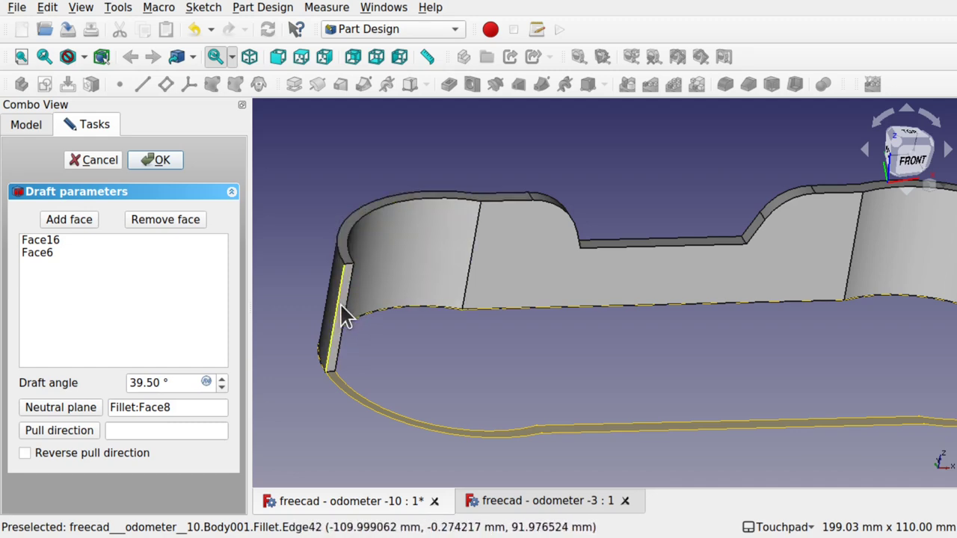
{"action": "middle_click_drag", "start_coordinate": [517, 312], "coordinate": [423, 295], "text": "shift"}
{"action": "left_click_drag", "start_coordinate": [423, 295], "coordinate": [308, 302], "text": "shift"}
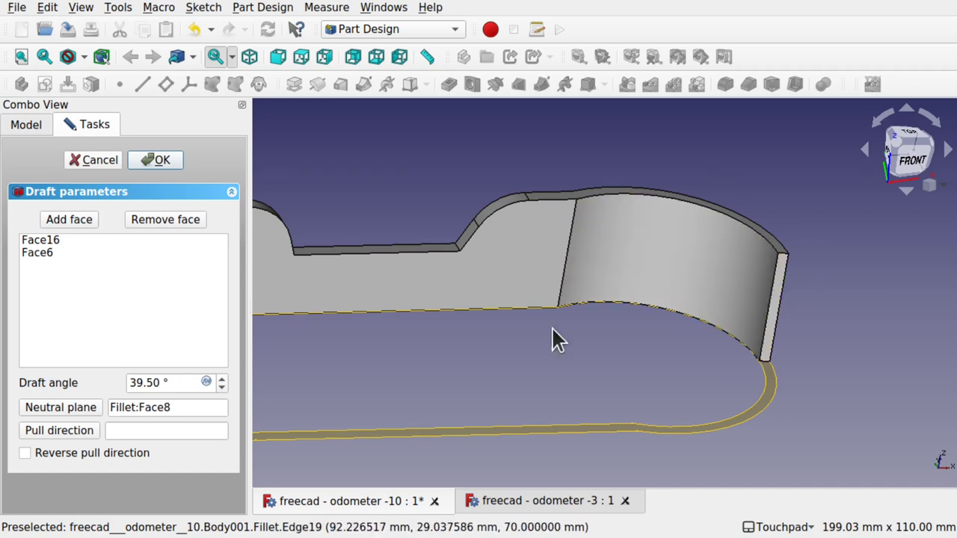
{"action": "left_click_drag", "start_coordinate": [552, 327], "coordinate": [469, 275], "text": "alt"}
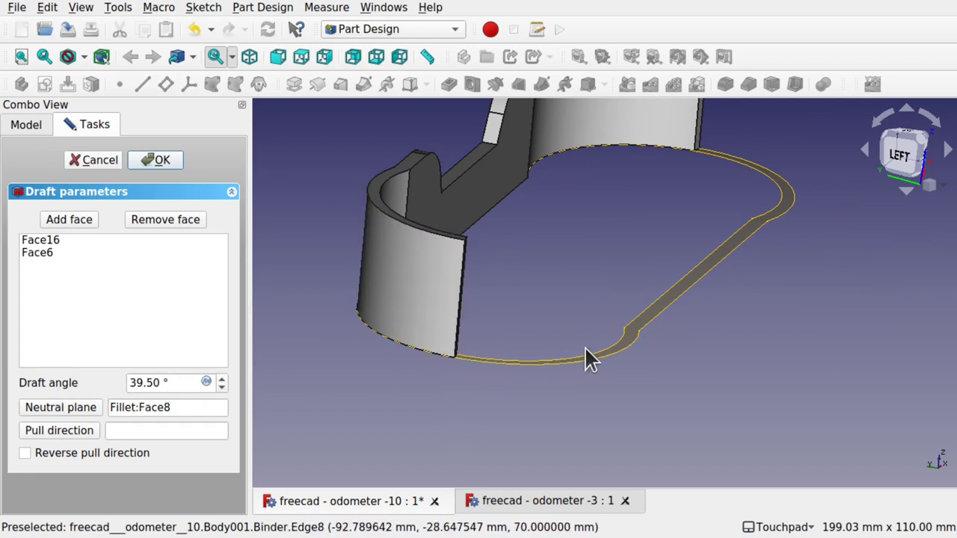
{"action": "left_click_drag", "start_coordinate": [584, 346], "coordinate": [449, 346], "text": "alt"}
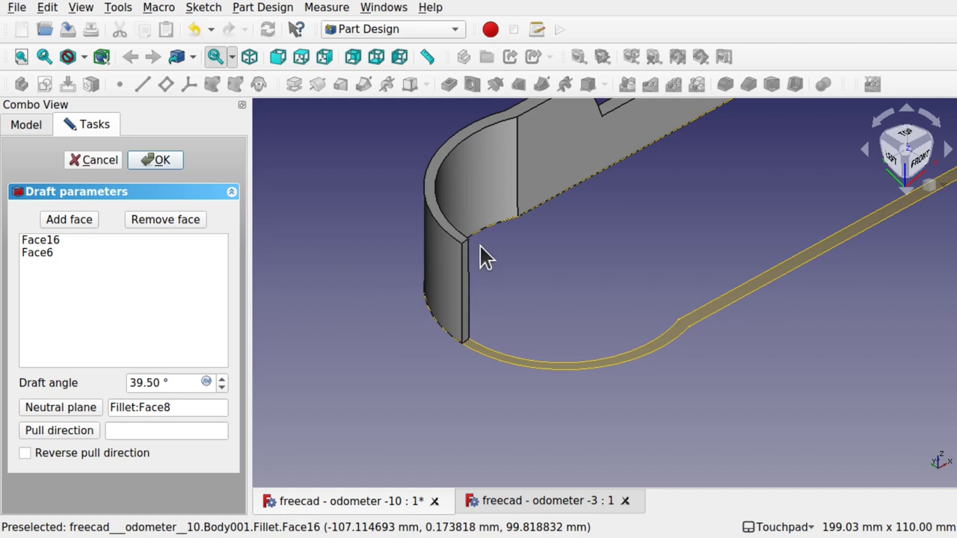
Show the Draft feature again behind its open parameters and examine the slanted end from above
{"action": "left_click", "coordinate": [36, 123]}
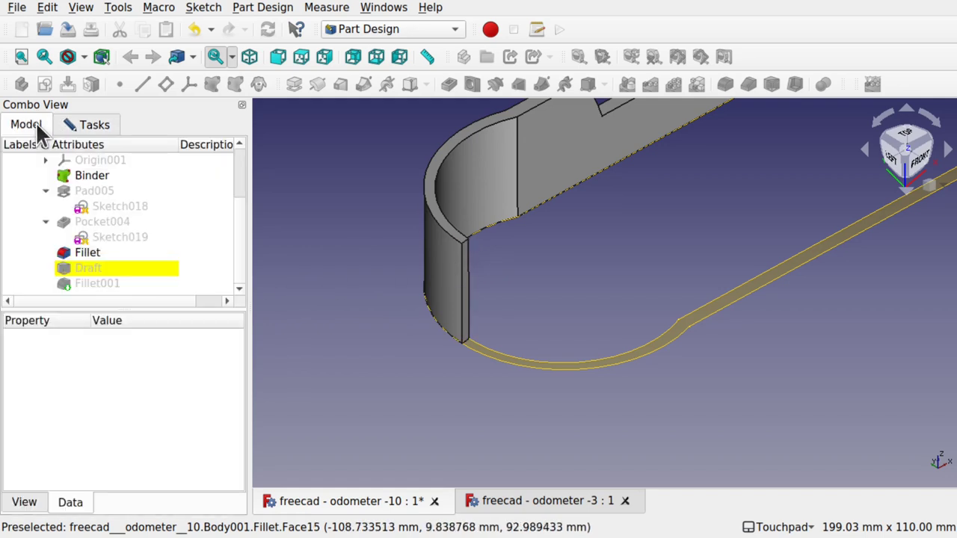
{"action": "left_click", "coordinate": [90, 268]}
{"action": "key", "text": "space"}
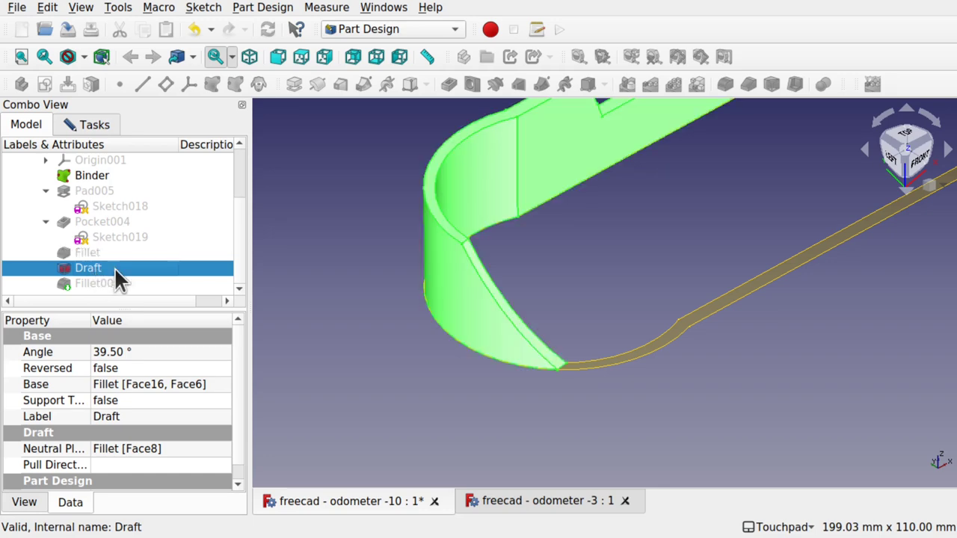
{"action": "left_click_drag", "start_coordinate": [467, 248], "coordinate": [468, 269], "text": "shift"}
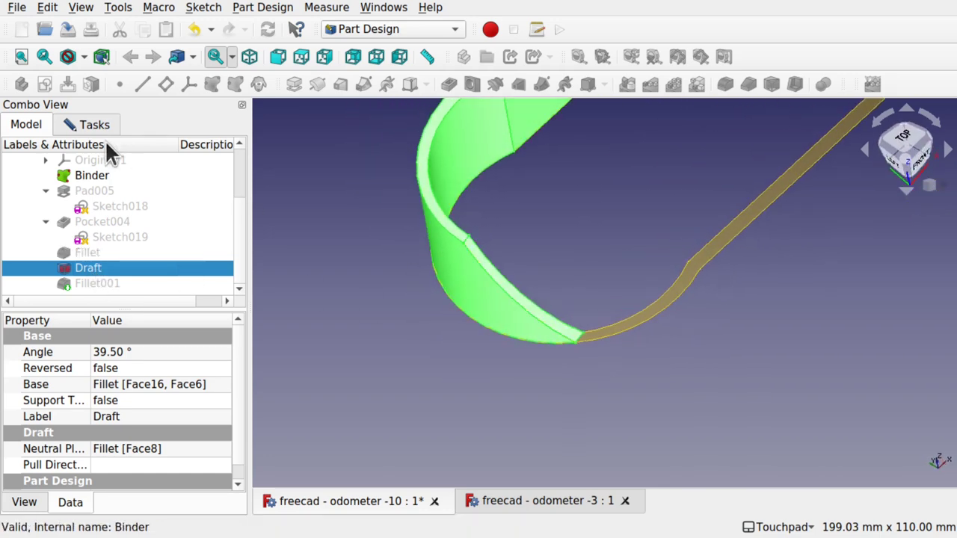
Try lowering the draft angle to 27.5° in the Draft parameters
{"action": "left_click", "coordinate": [82, 125]}
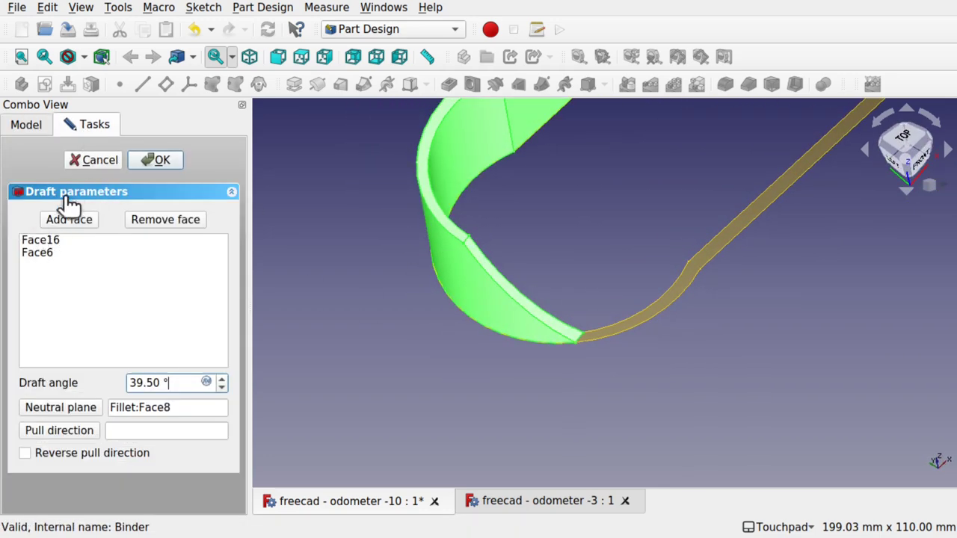
{"action": "left_click", "coordinate": [221, 388]}
{"action": "left_click", "coordinate": [221, 387]}
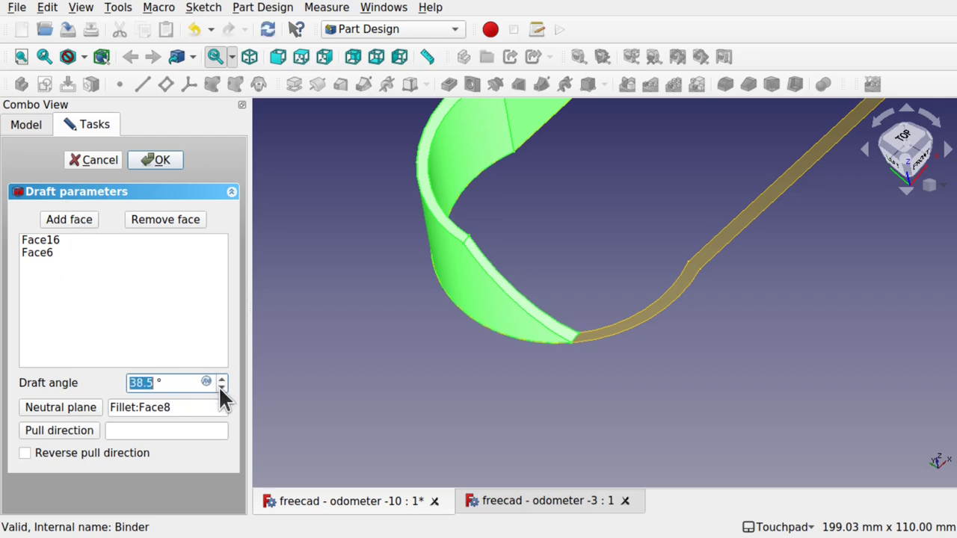
{"action": "left_click", "coordinate": [221, 387]}
{"action": "left_click", "coordinate": [221, 387]}
{"action": "left_click", "coordinate": [221, 387]}
{"action": "left_click", "coordinate": [222, 387]}
{"action": "left_click", "coordinate": [222, 387]}
{"action": "left_click", "coordinate": [221, 387]}
{"action": "left_click", "coordinate": [221, 387]}
{"action": "left_click", "coordinate": [221, 387]}
{"action": "left_click", "coordinate": [221, 387]}
{"action": "left_click", "coordinate": [221, 387]}
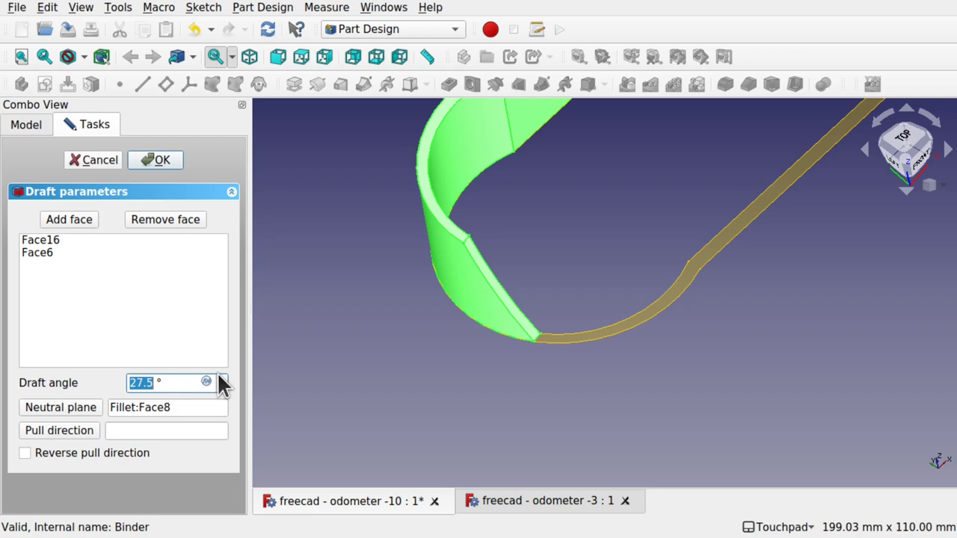
Try raising the draft angle step by step to 54.5°
{"action": "left_click", "coordinate": [219, 377]}
{"action": "left_click", "coordinate": [220, 377]}
{"action": "left_click", "coordinate": [220, 377]}
{"action": "left_click", "coordinate": [219, 377]}
{"action": "left_click", "coordinate": [220, 377]}
{"action": "left_click", "coordinate": [219, 377]}
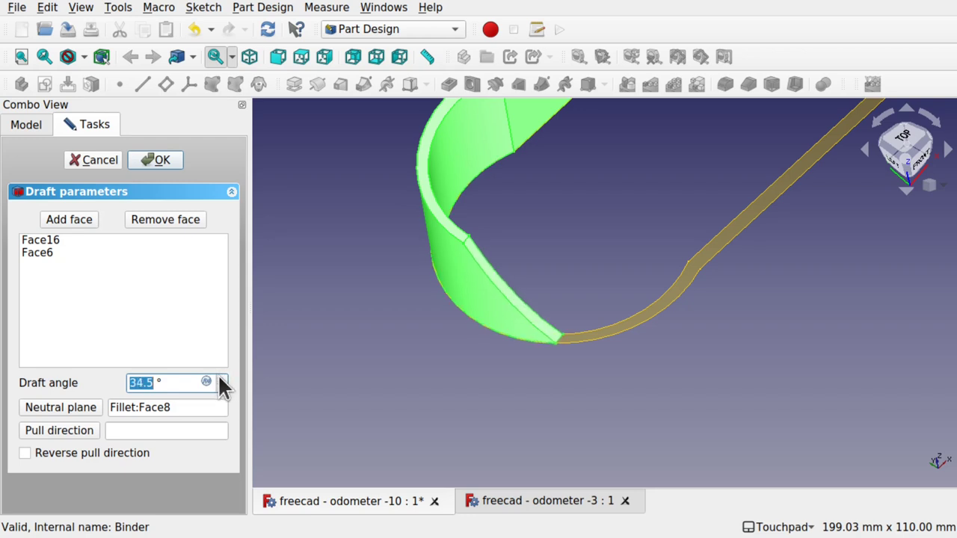
{"action": "left_click", "coordinate": [220, 377]}
{"action": "left_click", "coordinate": [220, 377]}
{"action": "scroll", "coordinate": [220, 380], "scroll_direction": "up", "scroll_amount": 12}
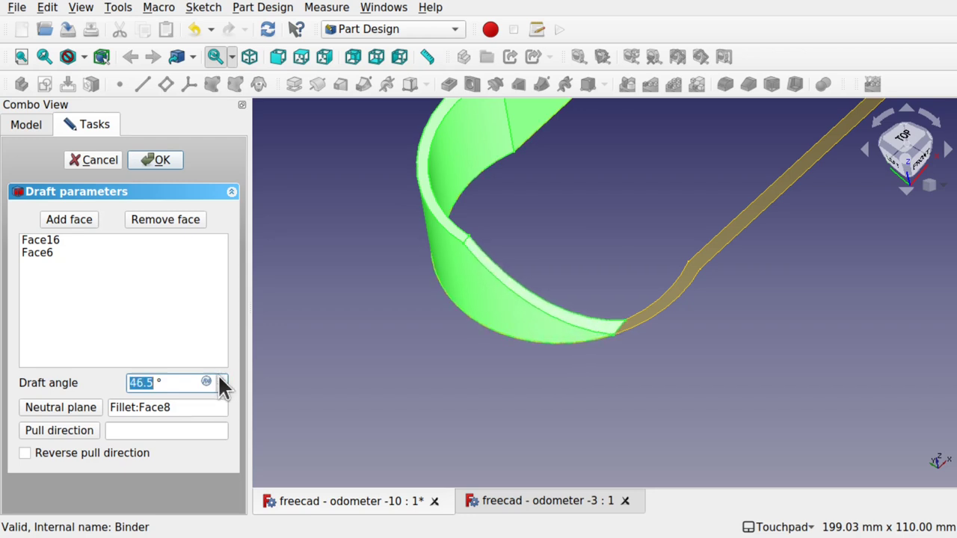
{"action": "scroll", "coordinate": [220, 380], "scroll_direction": "up", "scroll_amount": 5}
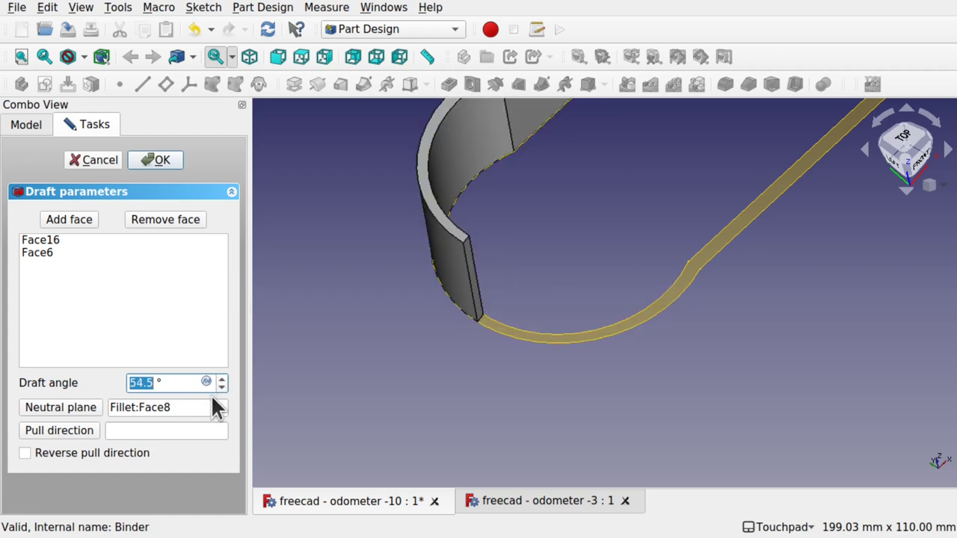
Try reducing the draft angle through 52.5° and 39.5° to 34.5°, and cancel the Draft edit
{"action": "scroll", "coordinate": [221, 386], "scroll_direction": "down", "scroll_amount": 2}
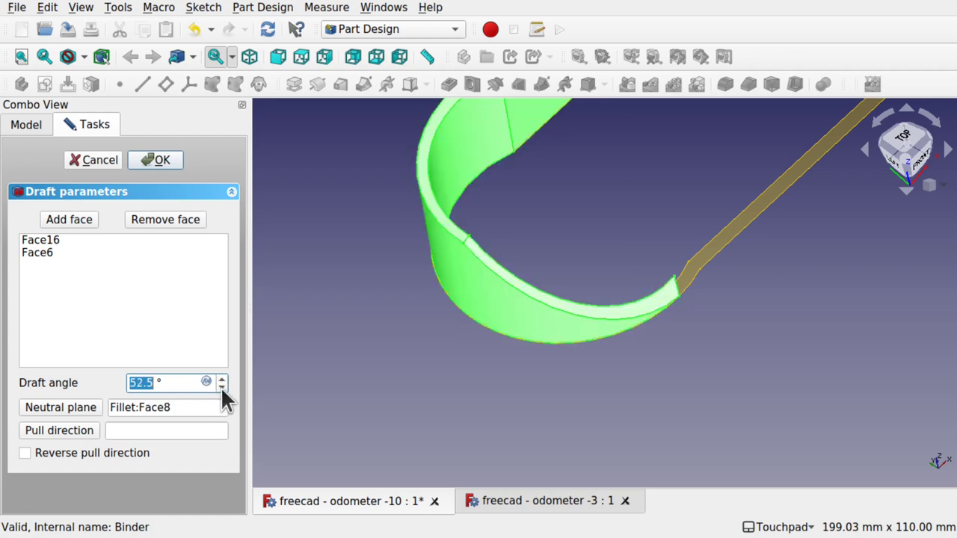
{"action": "left_click_drag", "start_coordinate": [524, 329], "coordinate": [606, 318], "text": "shift"}
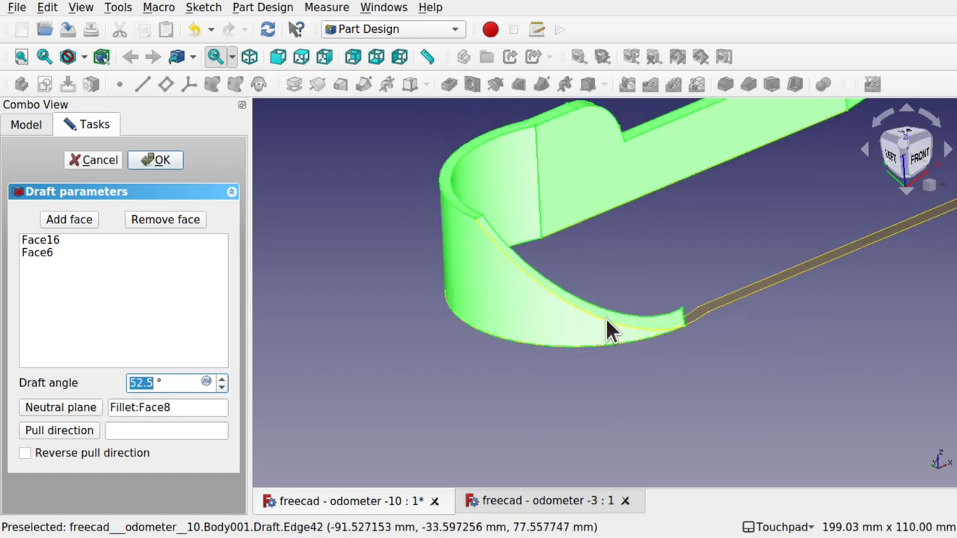
{"action": "scroll", "coordinate": [223, 387], "scroll_direction": "down", "scroll_amount": 7}
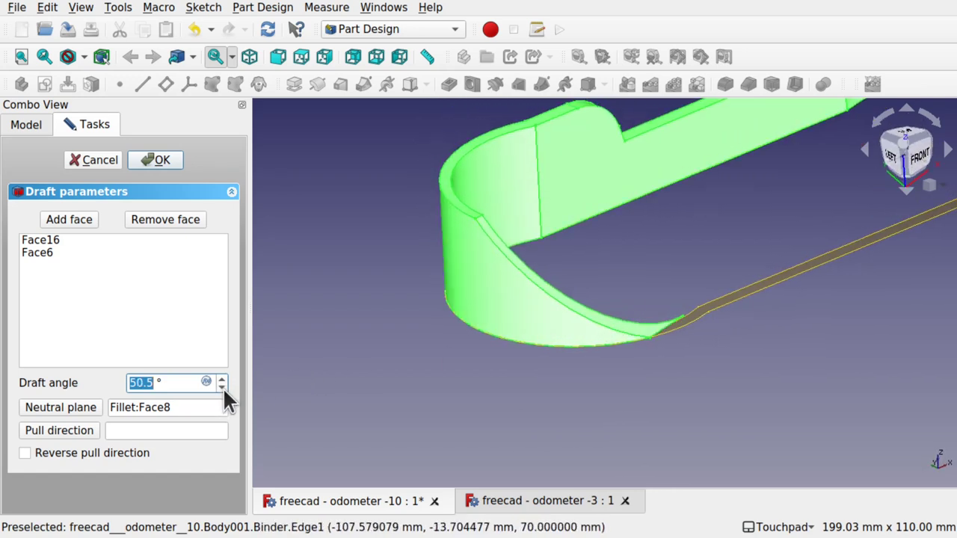
{"action": "scroll", "coordinate": [222, 388], "scroll_direction": "down", "scroll_amount": 11}
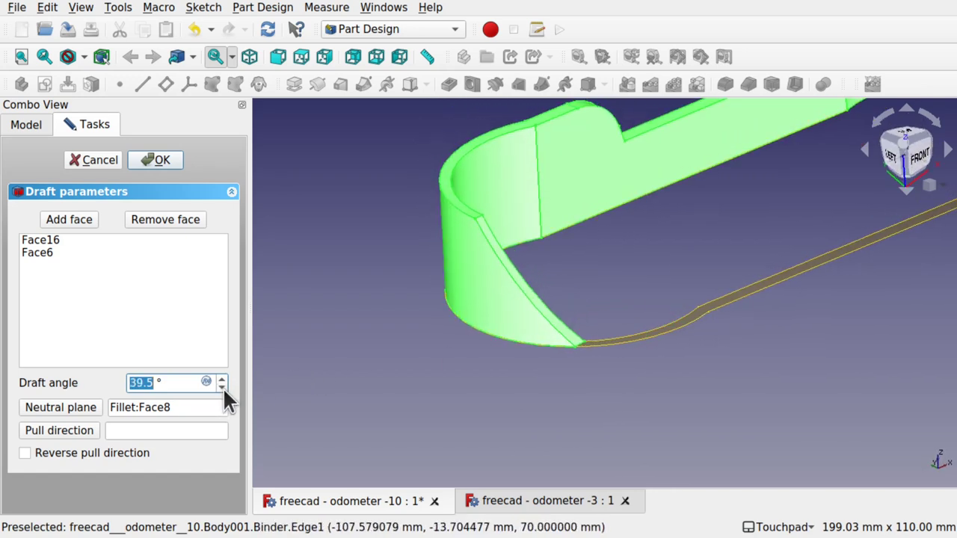
{"action": "middle_click_drag", "start_coordinate": [515, 373], "coordinate": [572, 354]}
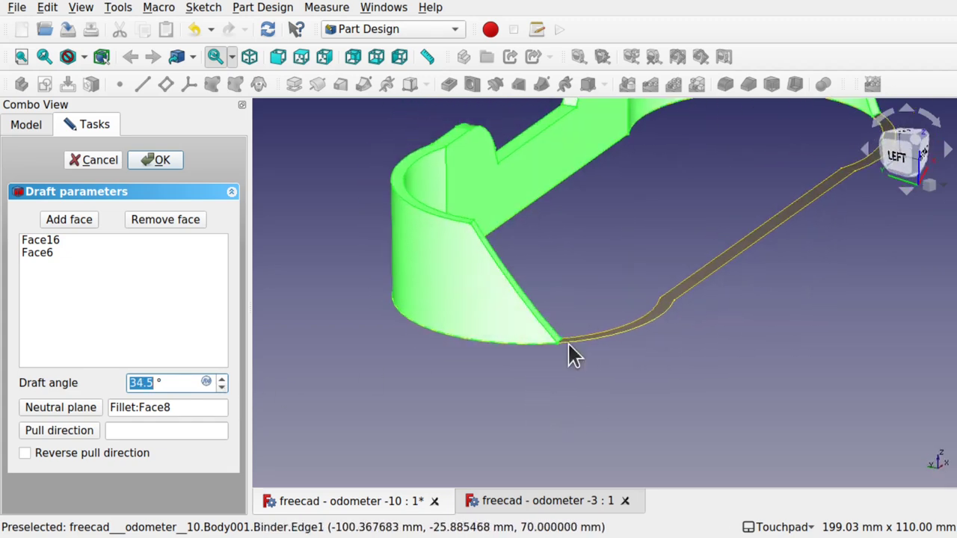
{"action": "left_click", "coordinate": [90, 156]}
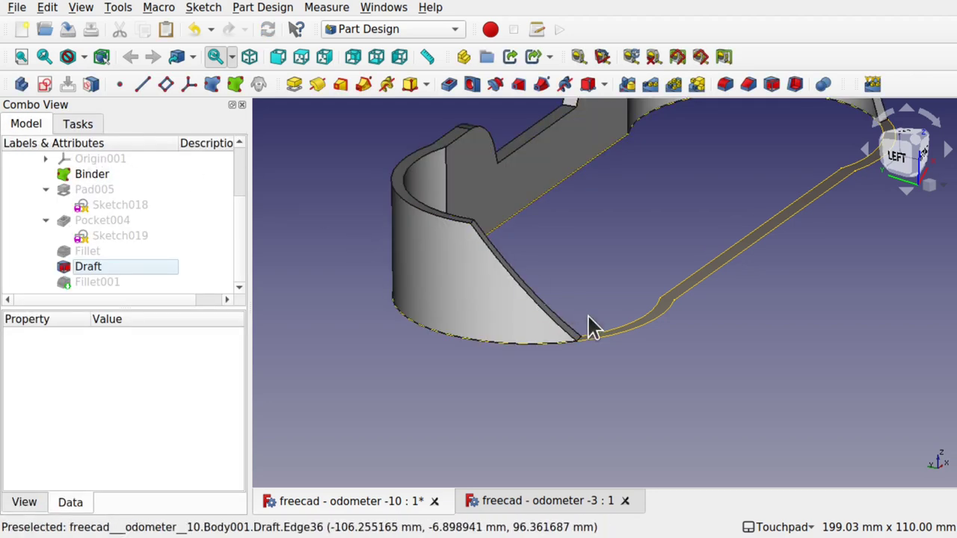
Show Fillet001 of Body001 and examine the rounded upper corners of the slanted ends and the whole shield
{"action": "left_click", "coordinate": [112, 282]}
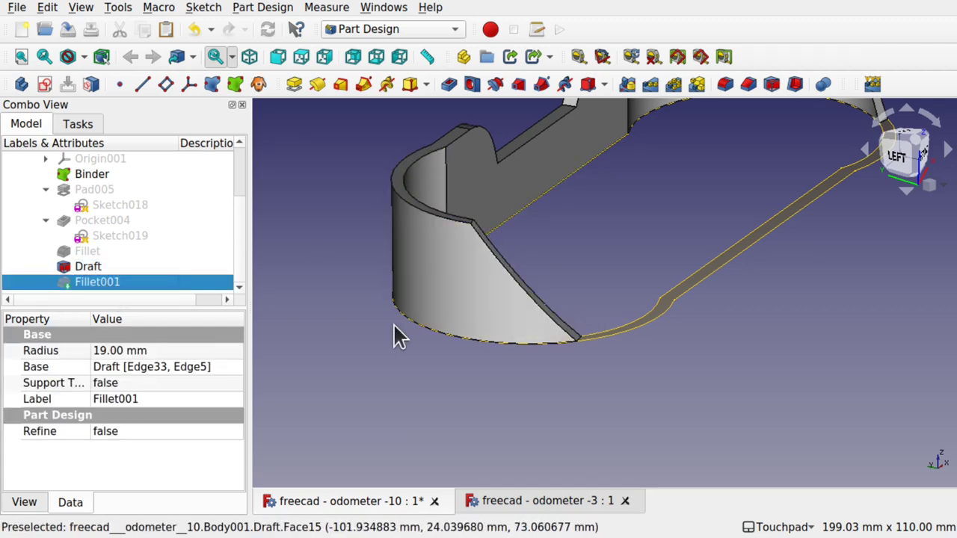
{"action": "key", "text": "space"}
{"action": "left_click", "coordinate": [609, 247]}
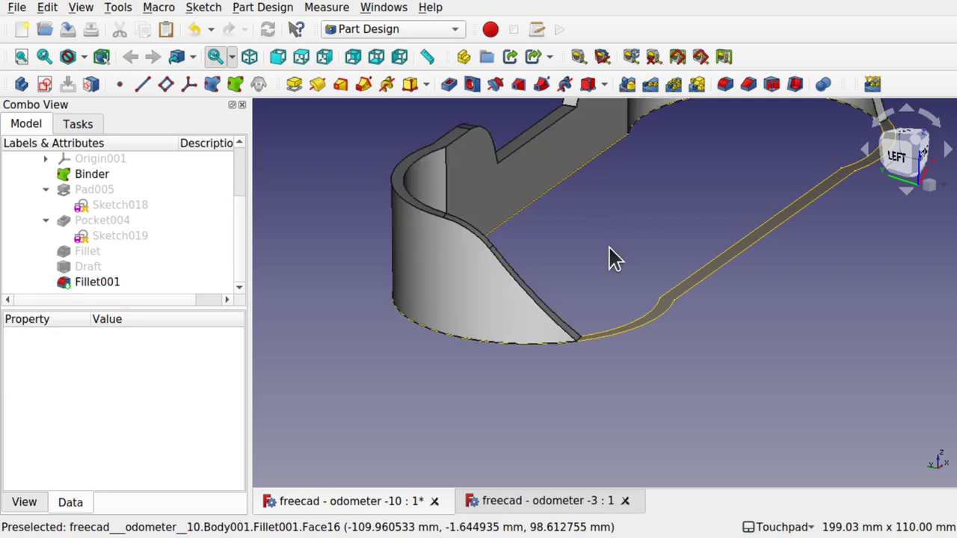
{"action": "left_click_drag", "start_coordinate": [627, 327], "coordinate": [586, 418], "text": "alt"}
{"action": "scroll", "coordinate": [586, 419], "scroll_direction": "down", "scroll_amount": 3}
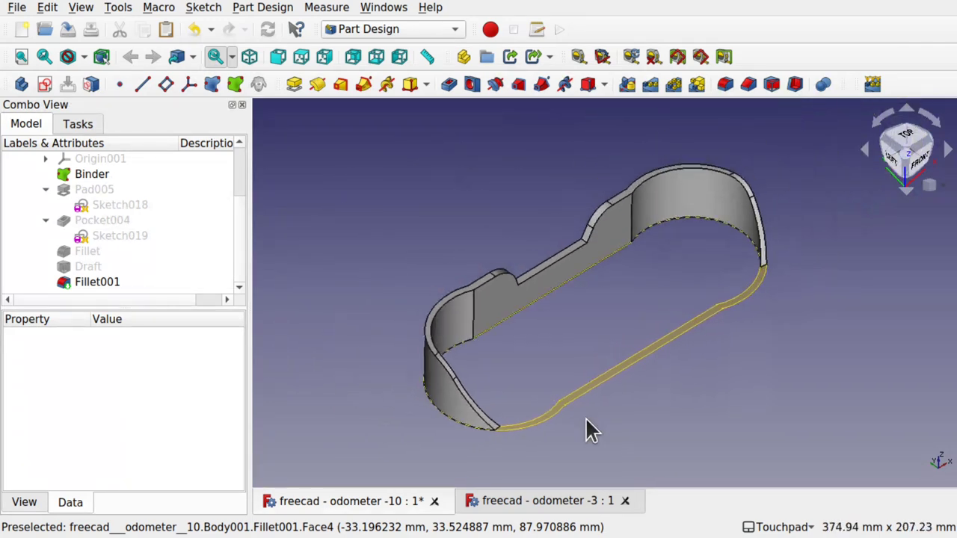
{"action": "scroll", "coordinate": [586, 420], "scroll_direction": "down", "scroll_amount": 1}
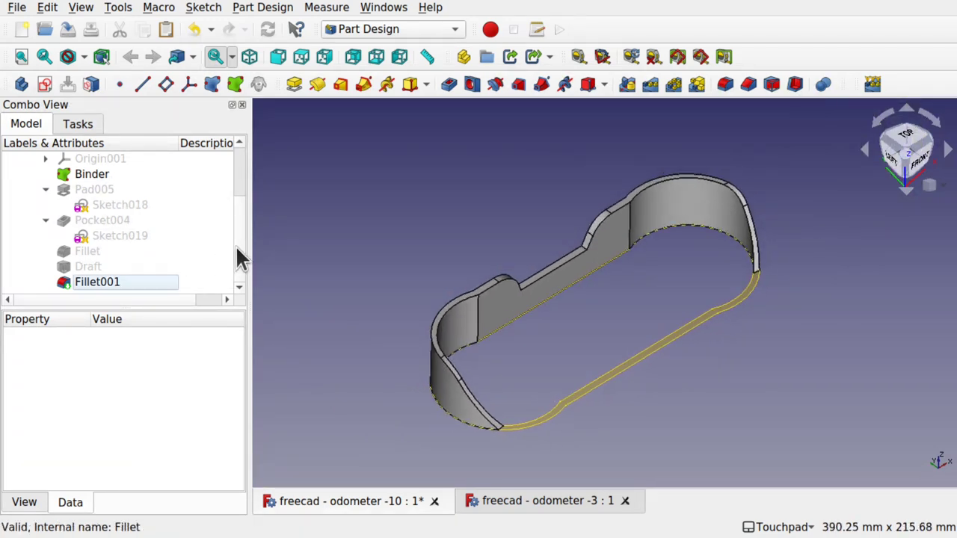
Show Body together with the Body001 shield and examine the combined odometer housing from above
{"action": "scroll", "coordinate": [235, 239], "scroll_direction": "up", "scroll_amount": 2}
{"action": "left_click", "coordinate": [68, 203]}
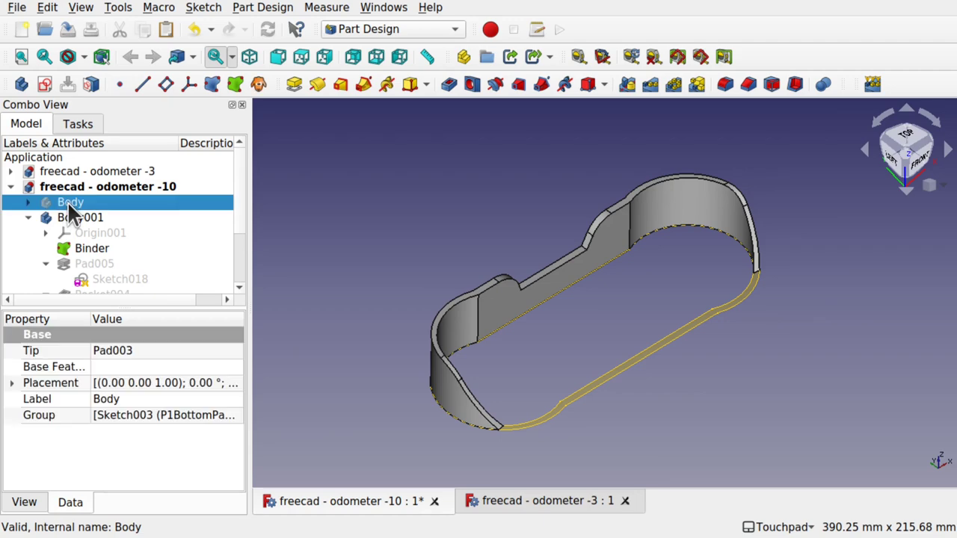
{"action": "key", "text": "space"}
{"action": "left_click", "coordinate": [460, 189]}
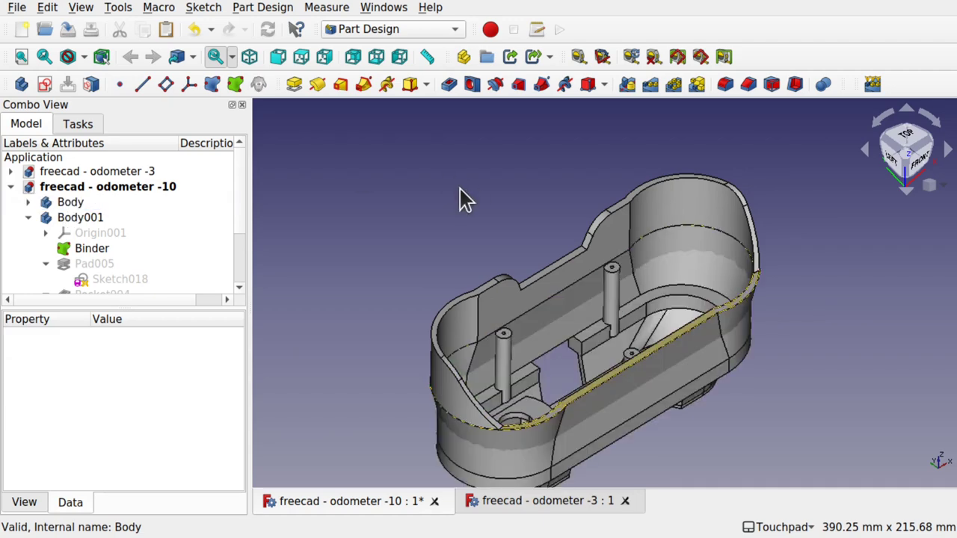
{"action": "left_click_drag", "start_coordinate": [560, 332], "coordinate": [521, 250], "text": "shift"}
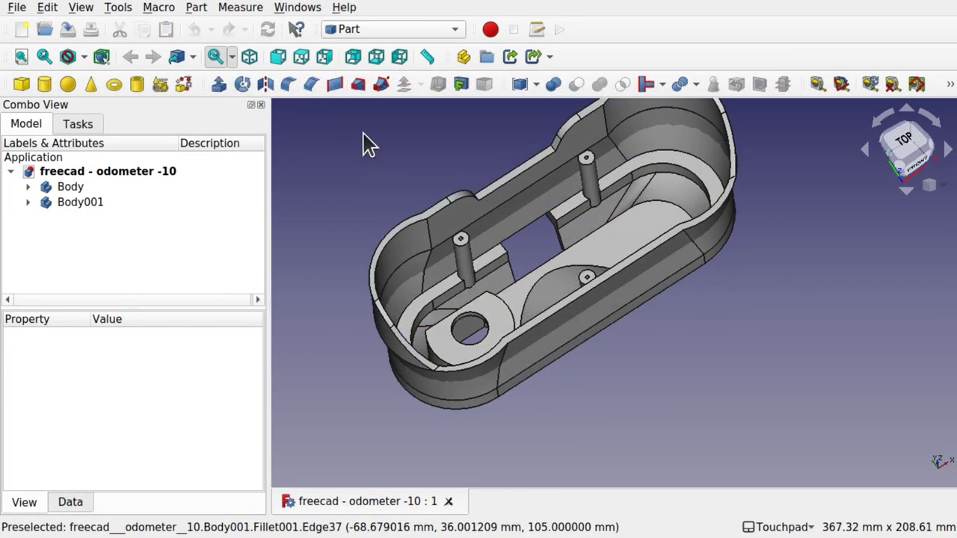
Run Check Geometry on Body001 with the default settings and close the results
{"action": "left_click", "coordinate": [73, 191]}
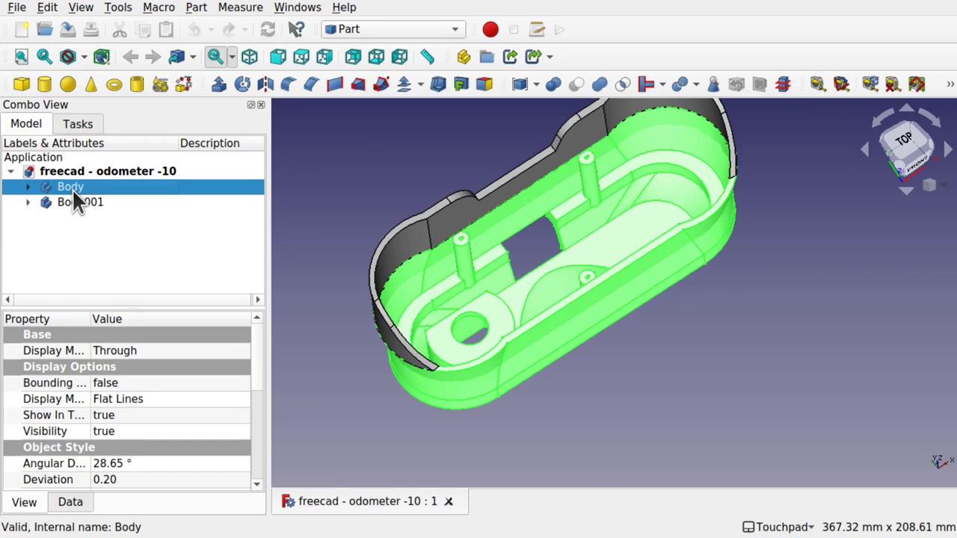
{"action": "left_click", "coordinate": [60, 202]}
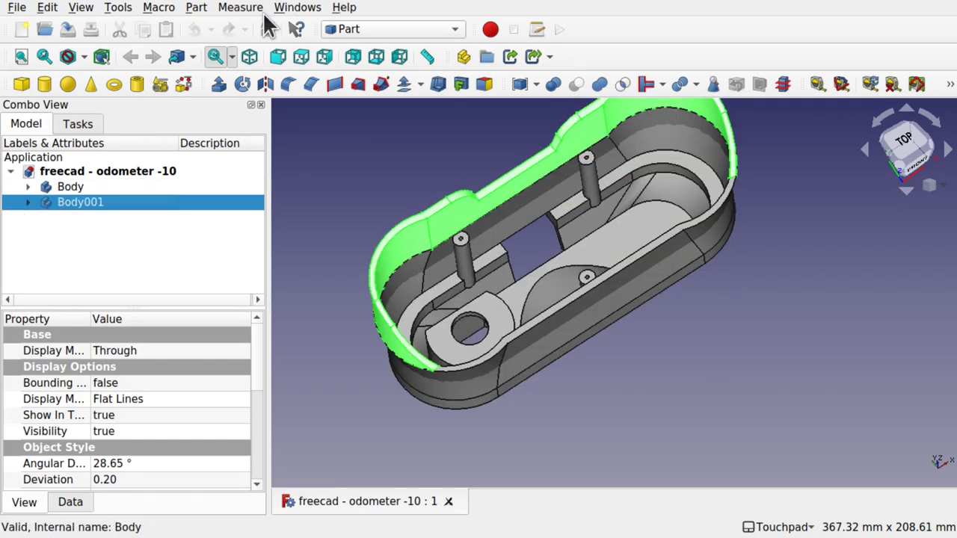
{"action": "left_click", "coordinate": [196, 7]}
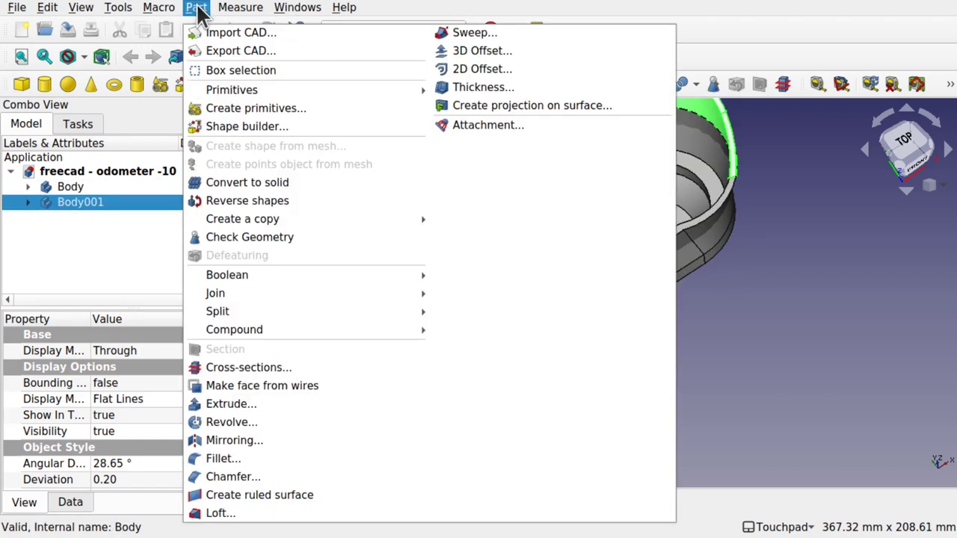
{"action": "left_click", "coordinate": [262, 237]}
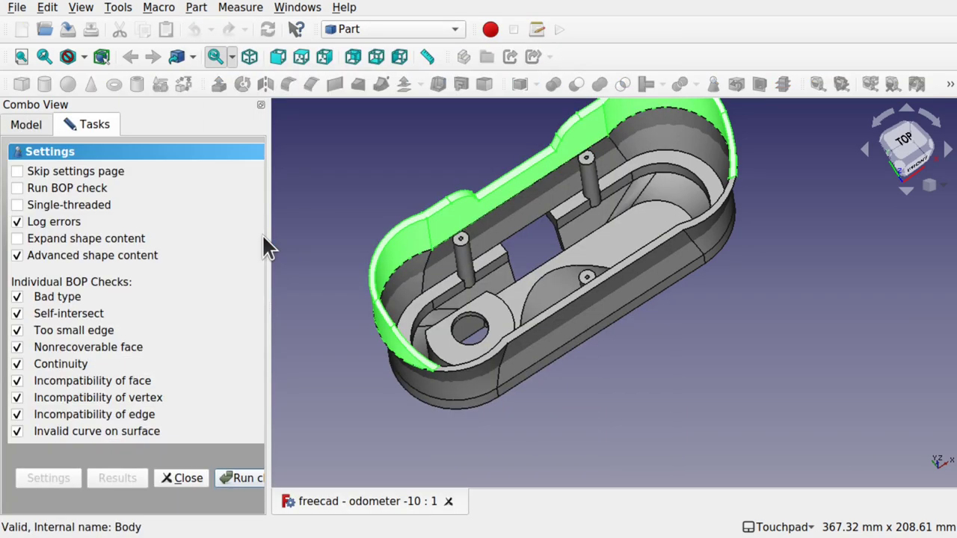
{"action": "left_click", "coordinate": [244, 478]}
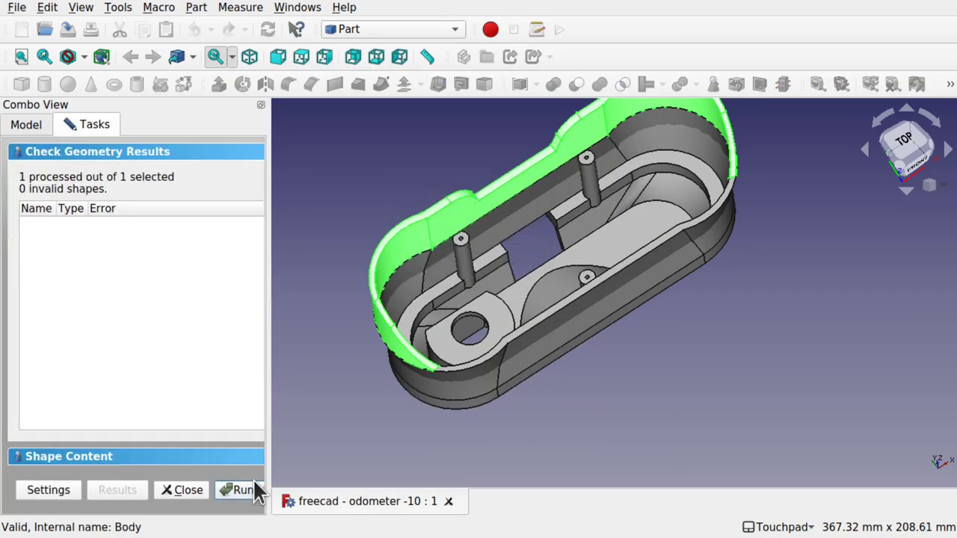
{"action": "left_click", "coordinate": [183, 491]}
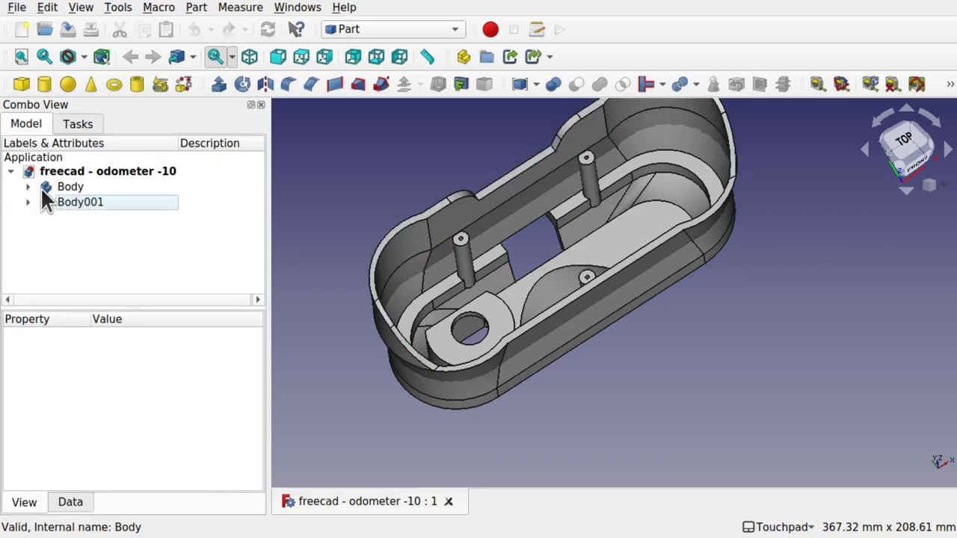
Run Check Geometry on Body, review the listed shapes, and close the results
{"action": "left_click", "coordinate": [60, 188]}
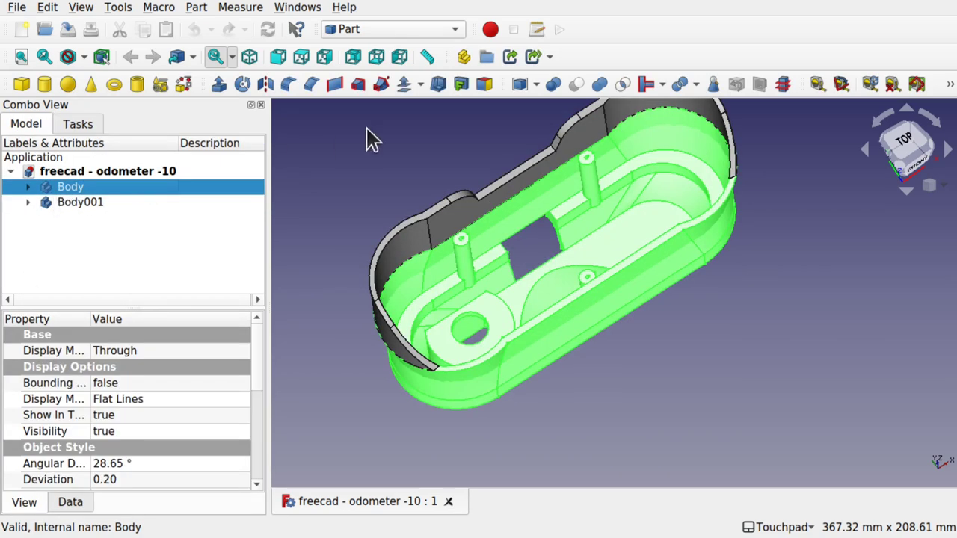
{"action": "left_click", "coordinate": [198, 7]}
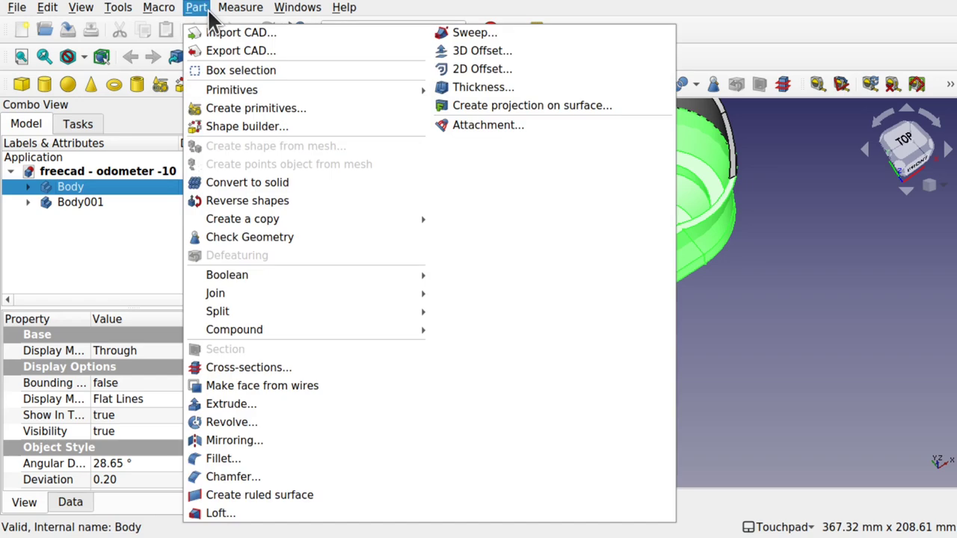
{"action": "left_click", "coordinate": [281, 240]}
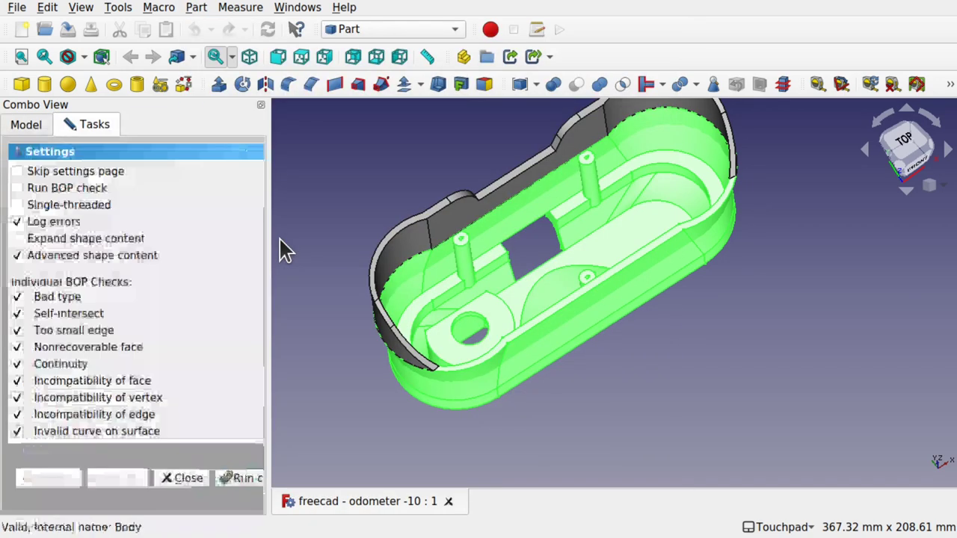
{"action": "left_click", "coordinate": [243, 478]}
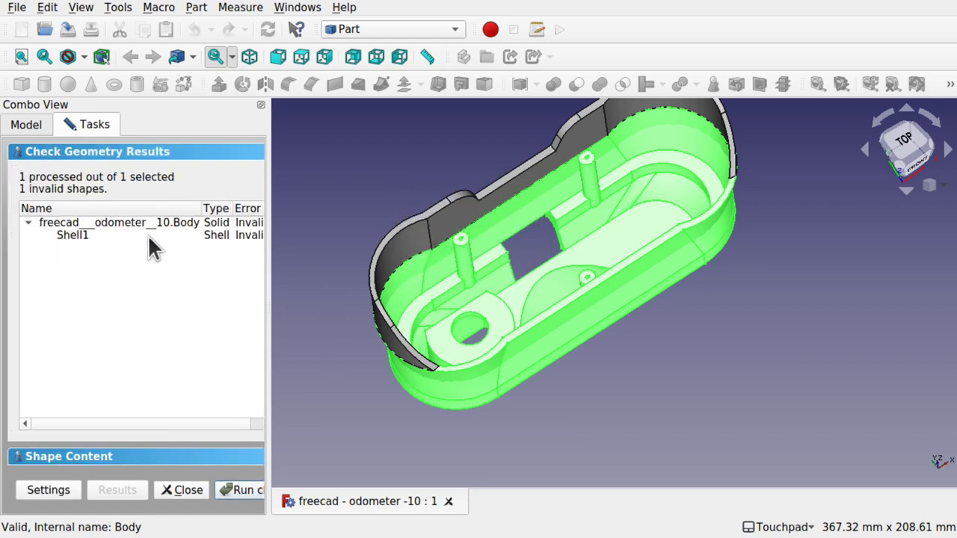
{"action": "left_click", "coordinate": [188, 490]}
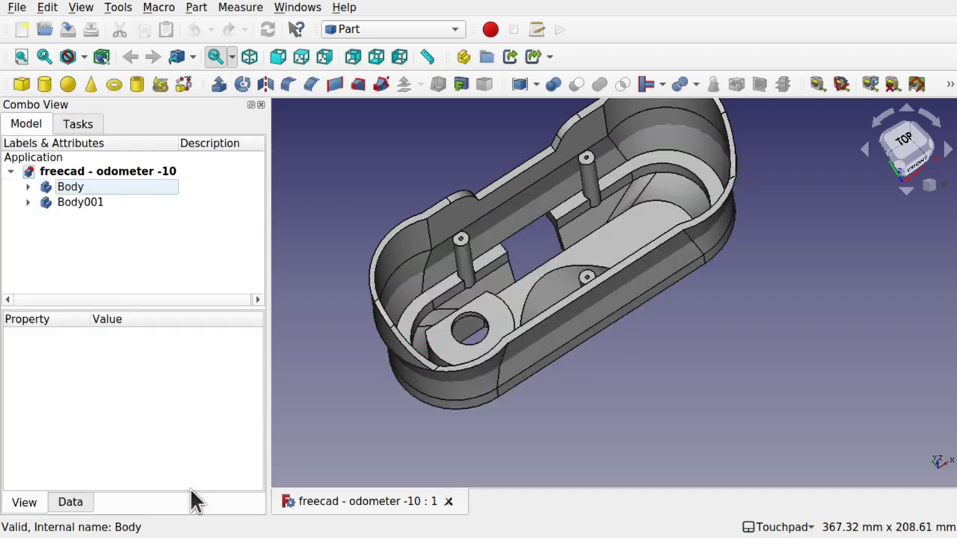
Expand Body's feature list and hide the Fillet001 shield above the housing
{"action": "left_click", "coordinate": [32, 187]}
{"action": "left_click", "coordinate": [82, 188]}
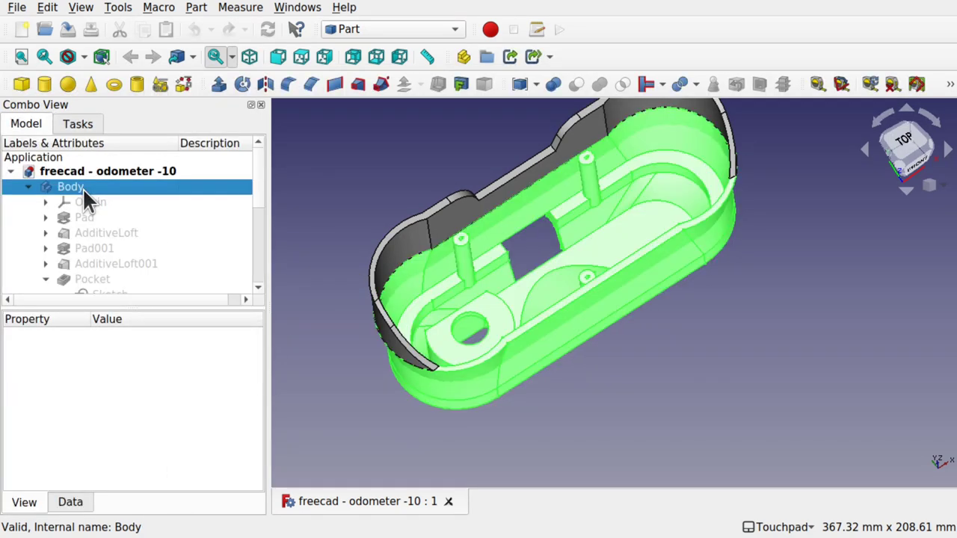
{"action": "left_click", "coordinate": [437, 241]}
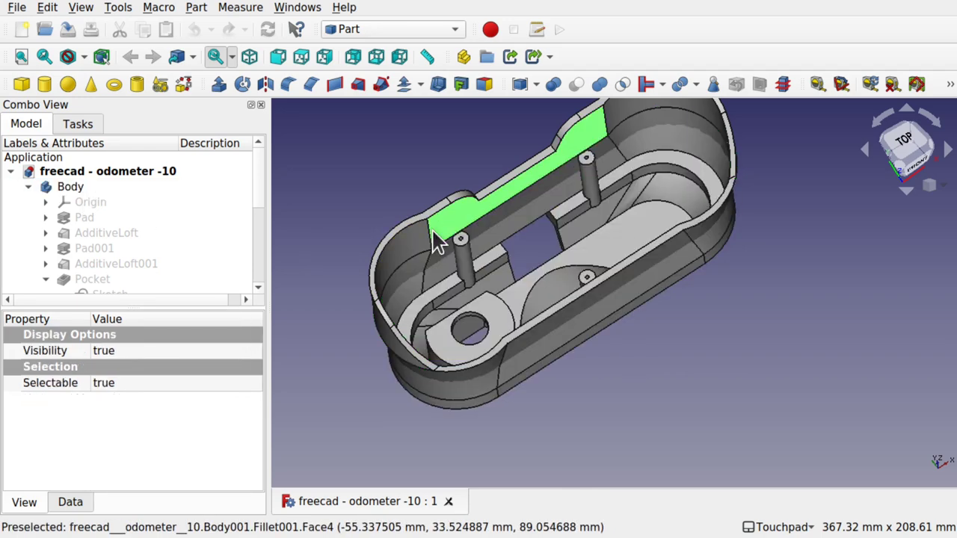
{"action": "key", "text": "space"}
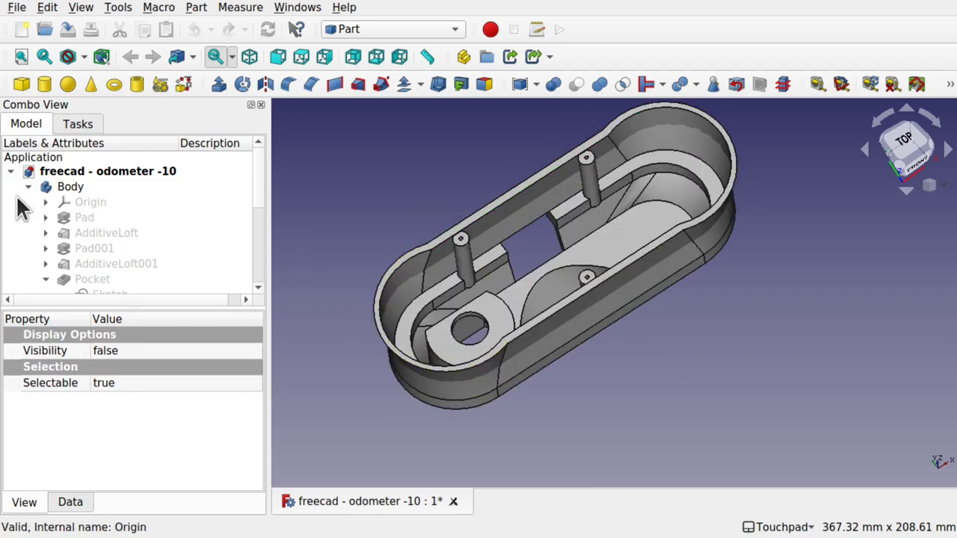
Show Pocket001 of Body in place of Pad003 and examine the housing's outer side and underside
{"action": "left_click", "coordinate": [60, 187]}
{"action": "scroll", "coordinate": [258, 273], "scroll_direction": "down", "scroll_amount": 3}
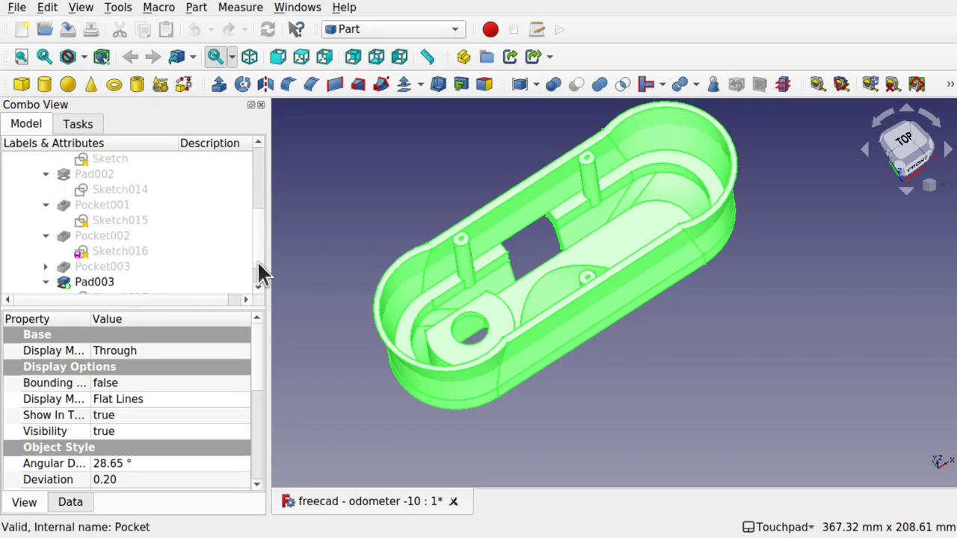
{"action": "scroll", "coordinate": [257, 261], "scroll_direction": "down", "scroll_amount": 1}
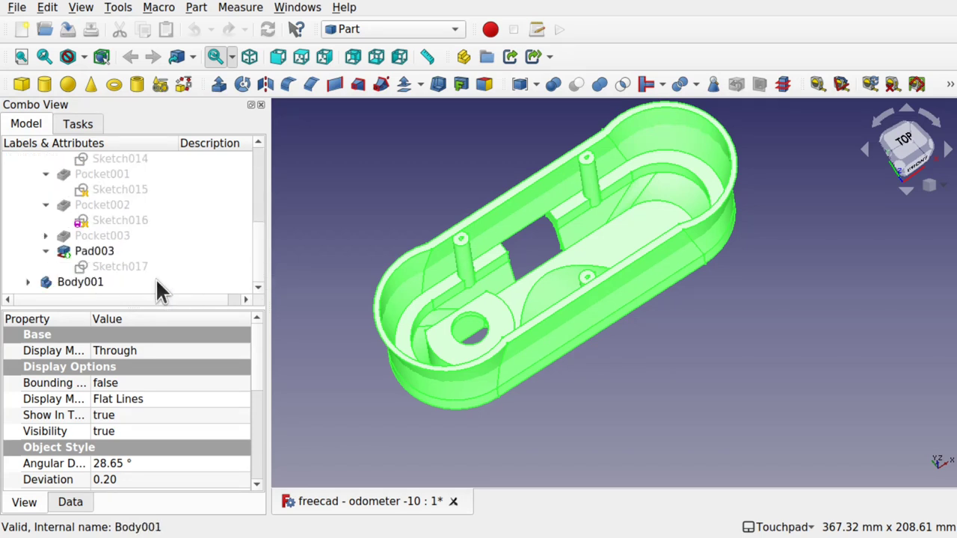
{"action": "left_click", "coordinate": [102, 251]}
{"action": "left_click", "coordinate": [110, 176]}
{"action": "key", "text": "space"}
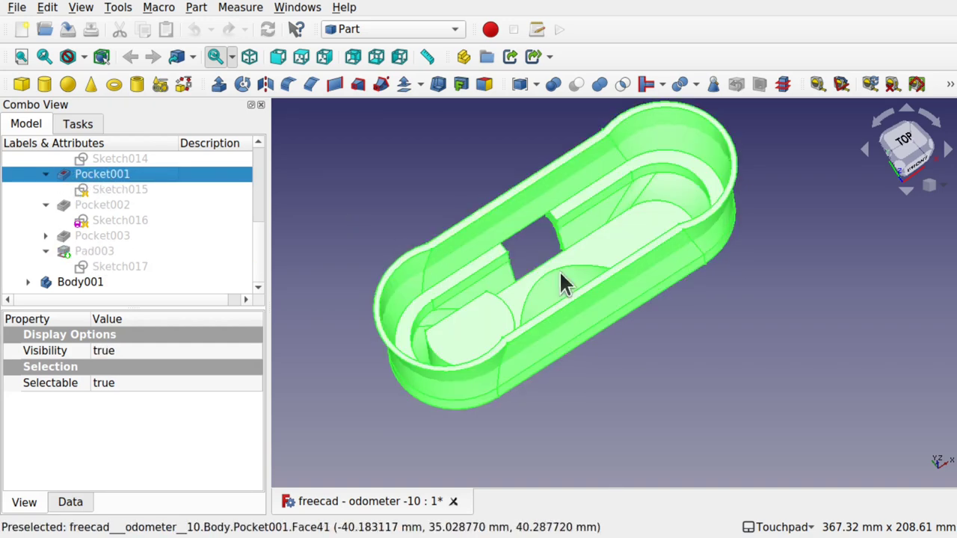
{"action": "mouse_move", "coordinate": [559, 271]}
{"action": "left_mouse_down", "text": "alt"}
{"action": "mouse_move", "coordinate": [554, 155]}
{"action": "mouse_move", "coordinate": [542, 218]}
{"action": "left_mouse_up", "text": "alt"}
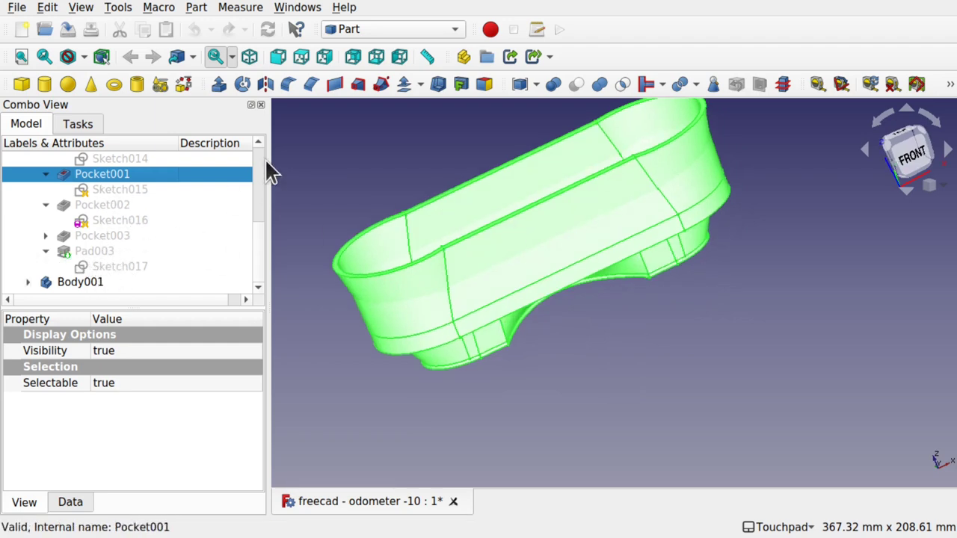
Run Check Geometry on Pocket001 and close the results
{"action": "left_click", "coordinate": [196, 7]}
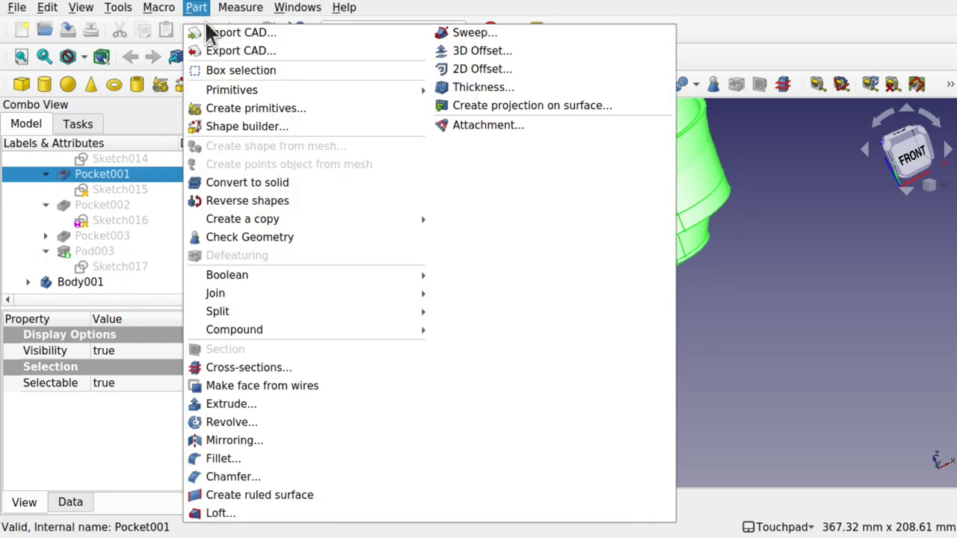
{"action": "left_click", "coordinate": [285, 238]}
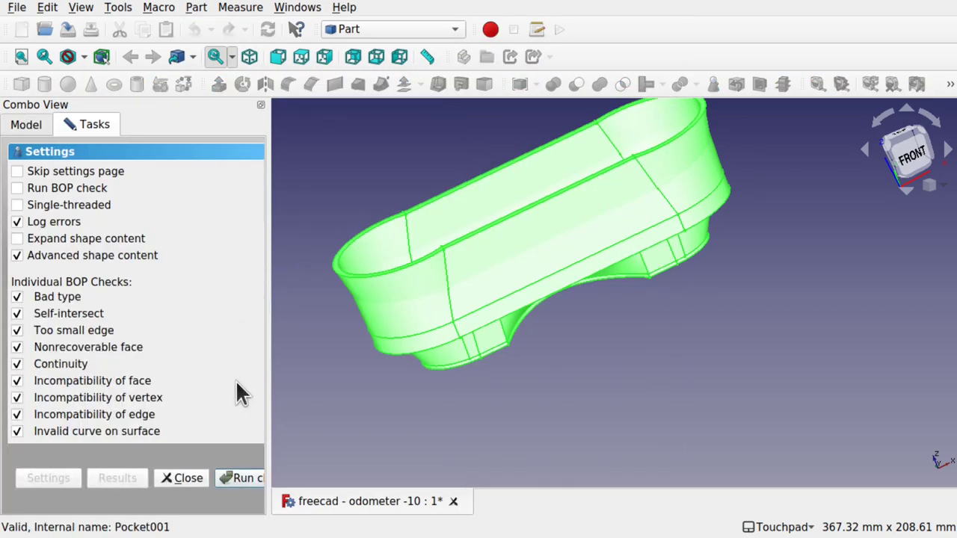
{"action": "left_click", "coordinate": [252, 478]}
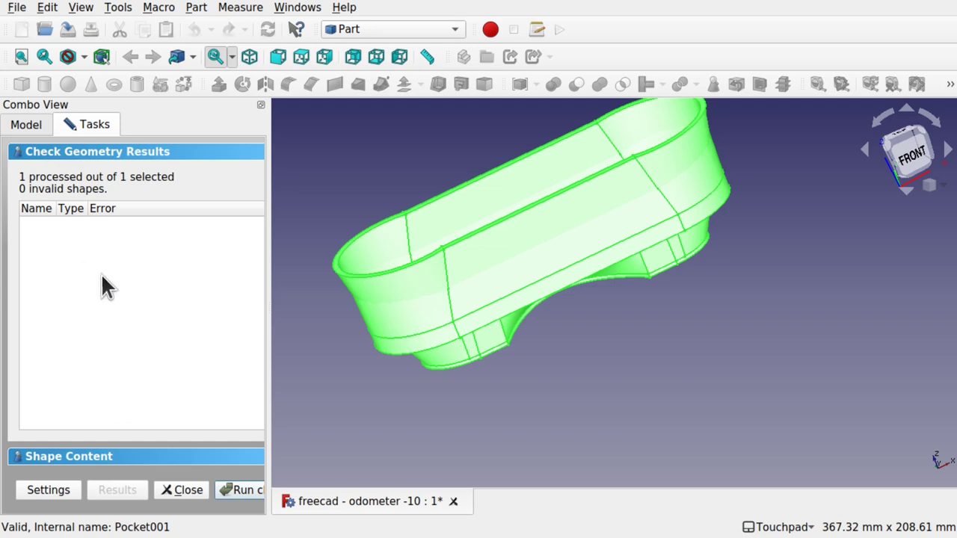
{"action": "left_click", "coordinate": [185, 489]}
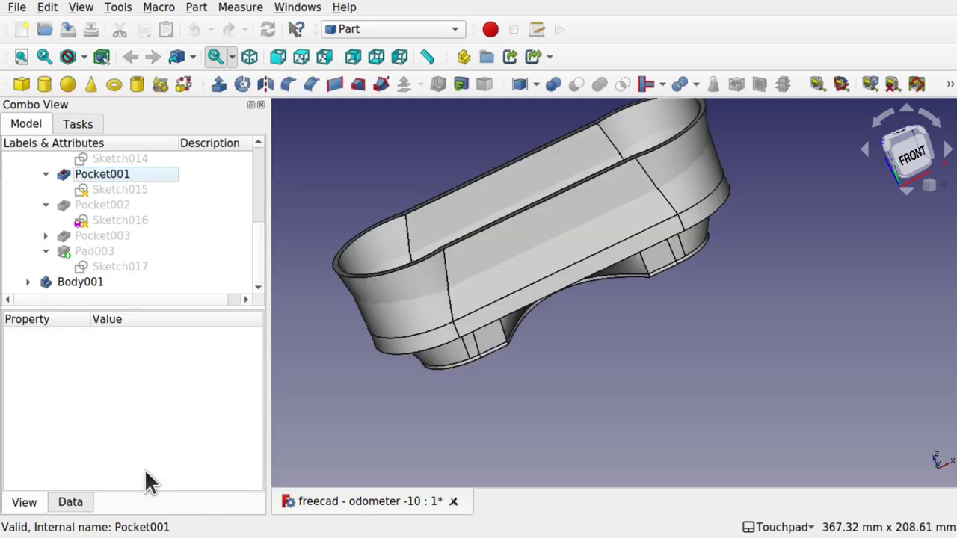
Run Check Geometry on Pad003, widen the results area to read the full error text, and close it
{"action": "left_click", "coordinate": [111, 256]}
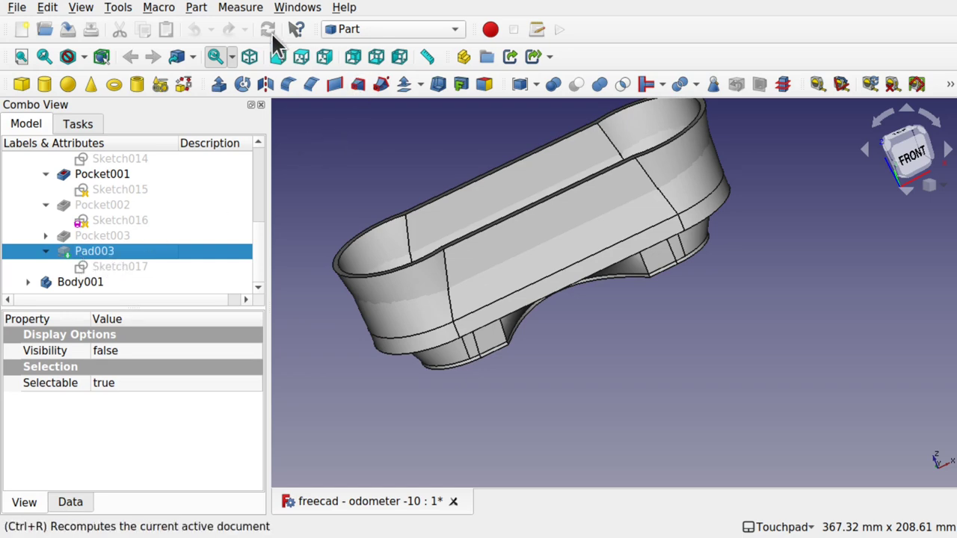
{"action": "left_click", "coordinate": [199, 8]}
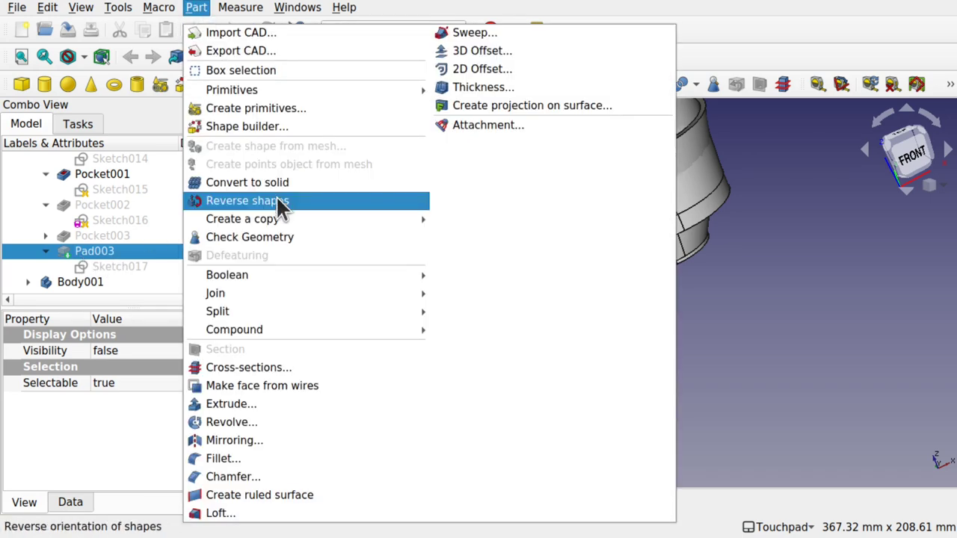
{"action": "left_click", "coordinate": [281, 235]}
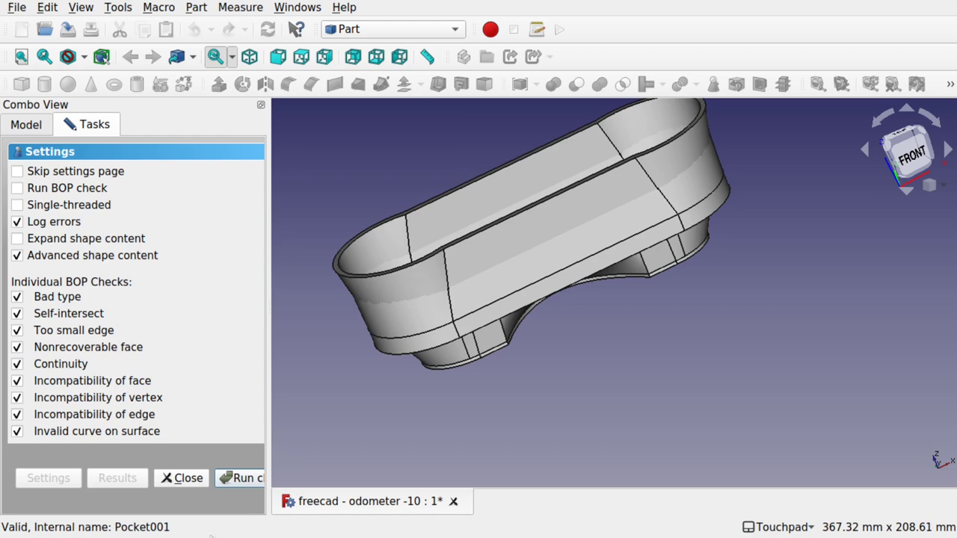
{"action": "left_click", "coordinate": [235, 479]}
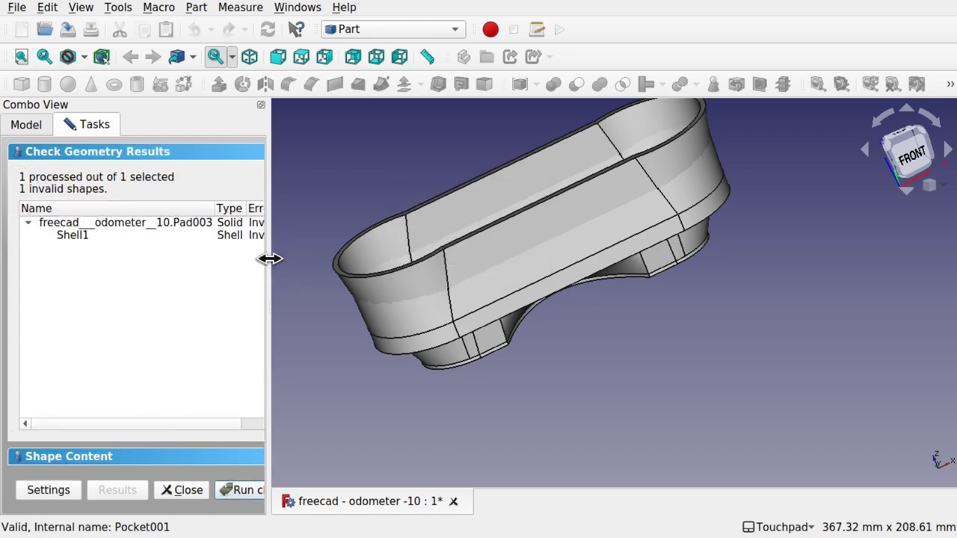
{"action": "left_click_drag", "start_coordinate": [269, 258], "coordinate": [418, 242]}
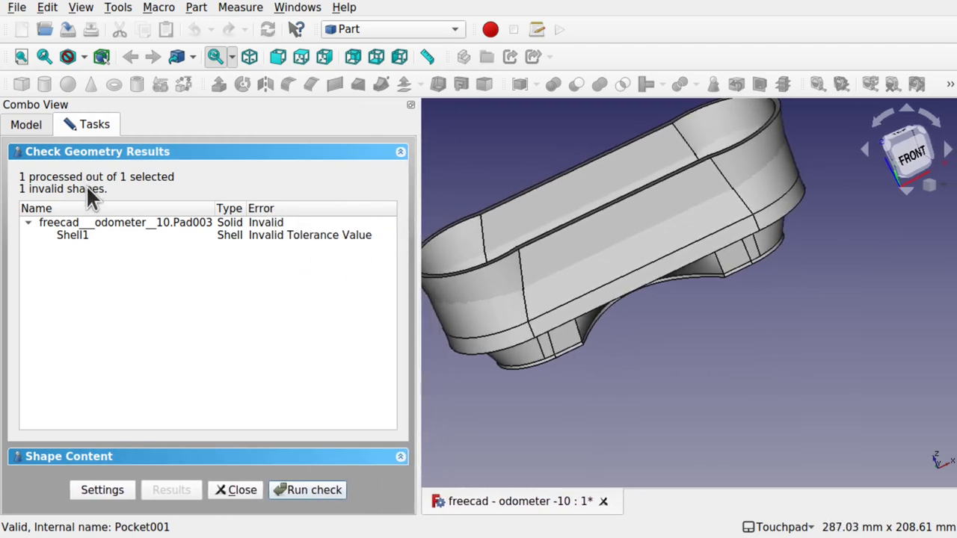
{"action": "left_click", "coordinate": [249, 496]}
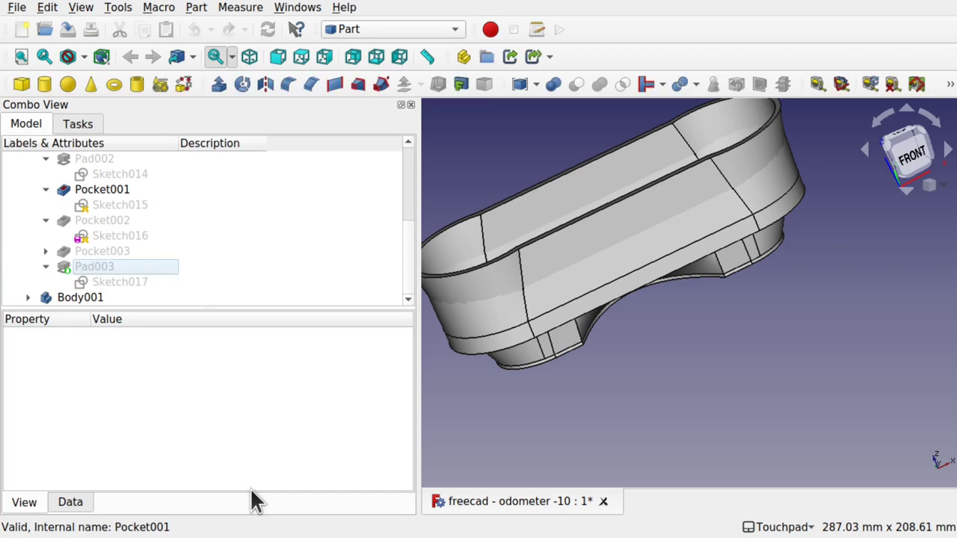
Show Pad003 of Body again and open its Sketch017 for editing
{"action": "left_click", "coordinate": [110, 267]}
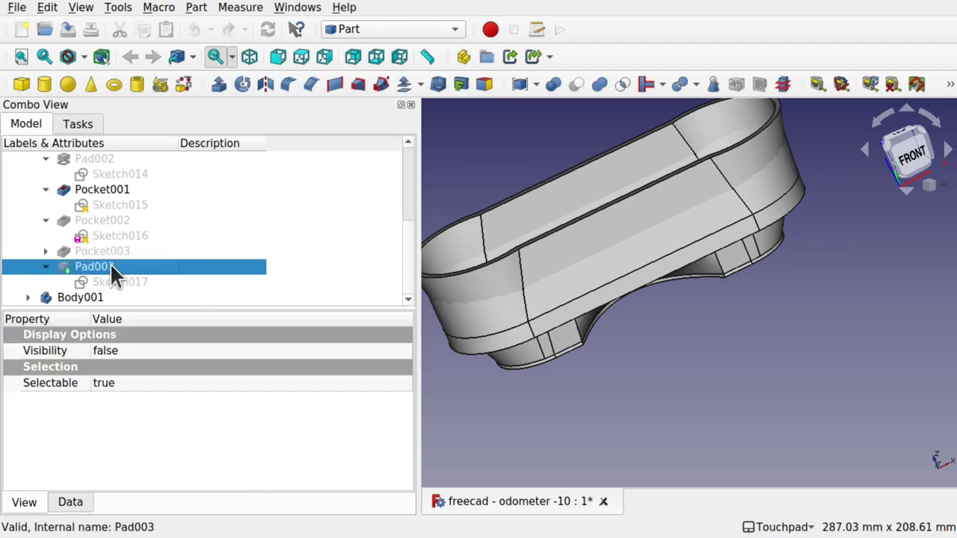
{"action": "key", "text": "space"}
{"action": "left_click_drag", "start_coordinate": [462, 203], "coordinate": [532, 257], "text": "alt"}
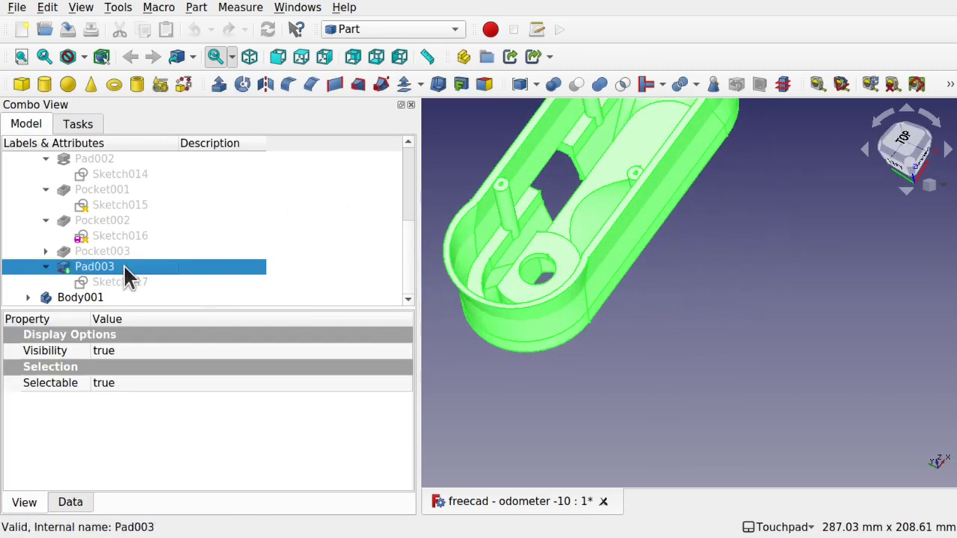
{"action": "left_click", "coordinate": [121, 284]}
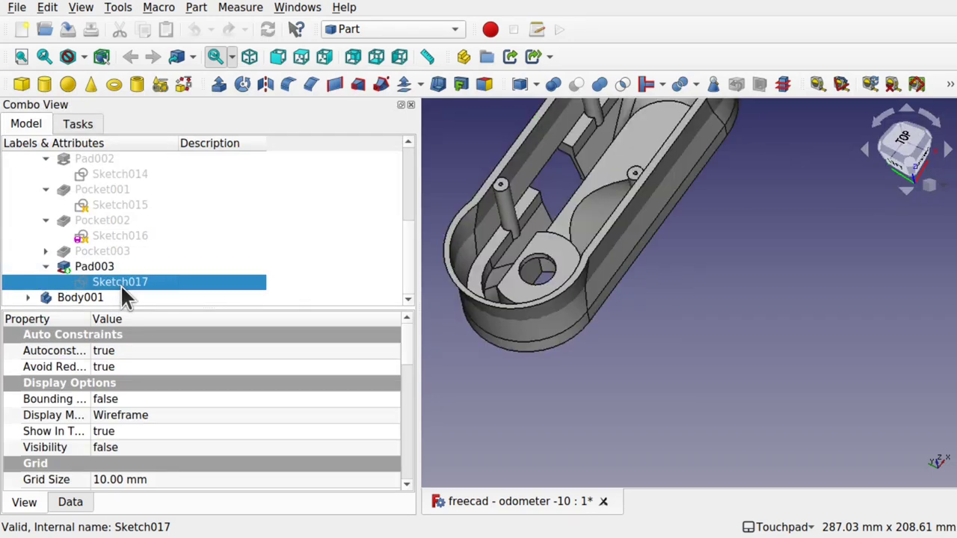
{"action": "double_click", "coordinate": [120, 284]}
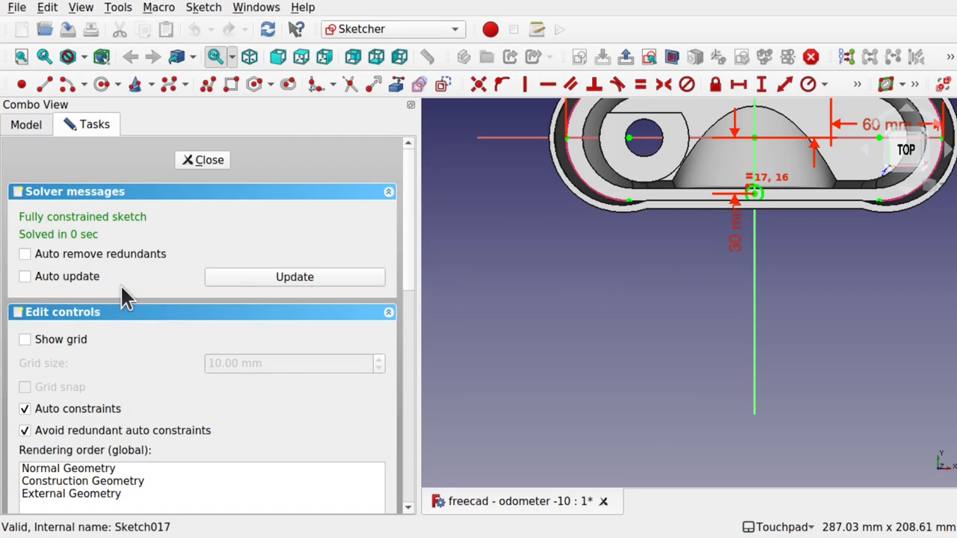
Delete the small inner circle of the upper-right post in Sketch017
{"action": "left_click_drag", "start_coordinate": [822, 149], "coordinate": [681, 259], "text": "shift"}
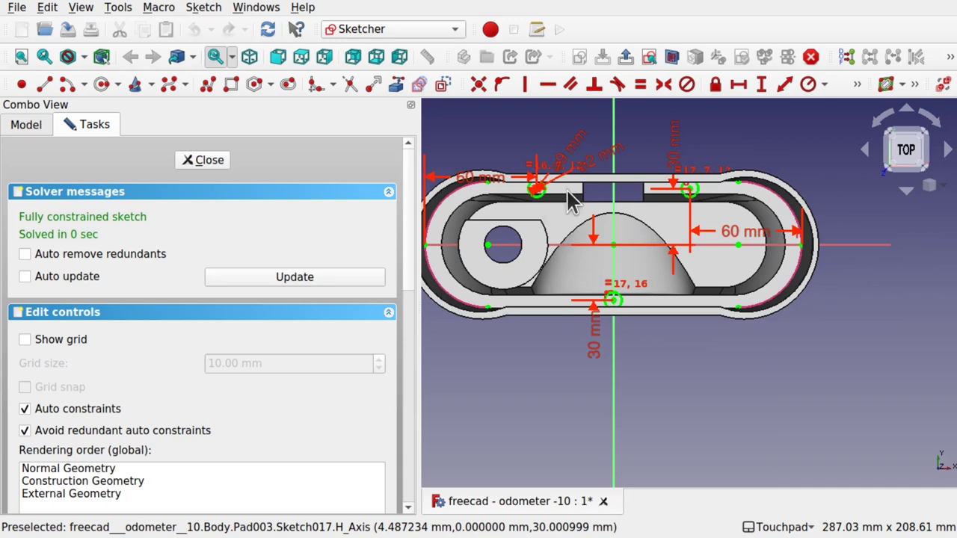
{"action": "left_click_drag", "start_coordinate": [568, 193], "coordinate": [650, 181], "text": "alt"}
{"action": "middle_click_drag", "start_coordinate": [650, 182], "coordinate": [693, 211]}
{"action": "scroll", "coordinate": [714, 206], "scroll_direction": "up", "scroll_amount": 3}
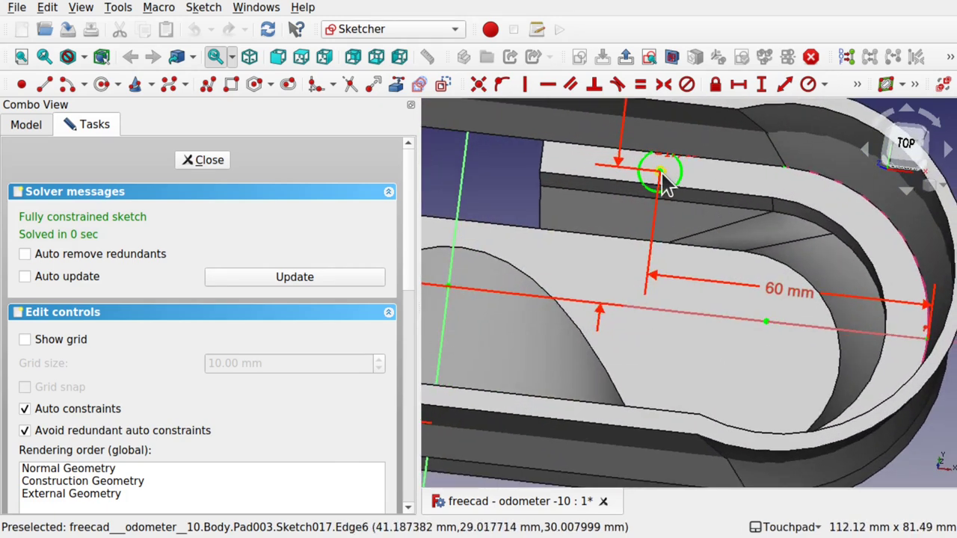
{"action": "key", "text": "Delete"}
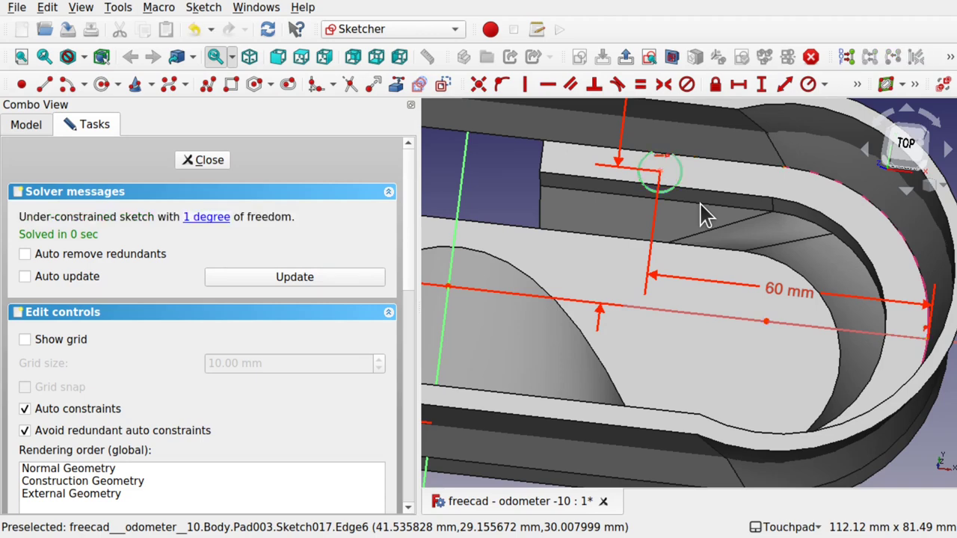
Delete the 2 mm inner circle of the upper-left post and the inner circle of the lower middle post, and close Sketch017
{"action": "scroll", "coordinate": [595, 242], "scroll_direction": "down", "scroll_amount": 4}
{"action": "middle_click_drag", "start_coordinate": [596, 242], "coordinate": [692, 263], "text": "shift"}
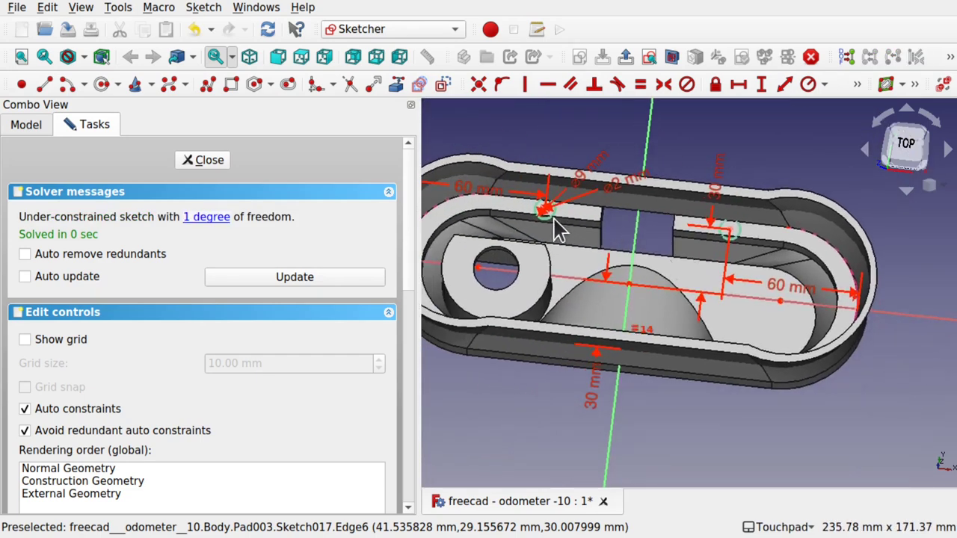
{"action": "scroll", "coordinate": [533, 195], "scroll_direction": "up", "scroll_amount": 1}
{"action": "scroll", "coordinate": [536, 206], "scroll_direction": "up", "scroll_amount": 4}
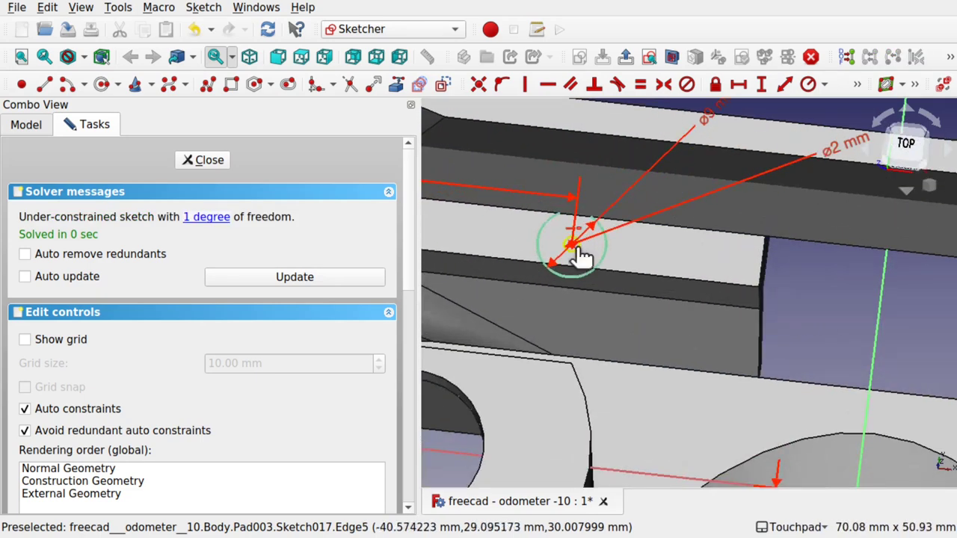
{"action": "scroll", "coordinate": [576, 250], "scroll_direction": "down", "scroll_amount": 2}
{"action": "middle_click_drag", "start_coordinate": [576, 250], "coordinate": [682, 329], "text": "shift"}
{"action": "scroll", "coordinate": [685, 329], "scroll_direction": "up", "scroll_amount": 4}
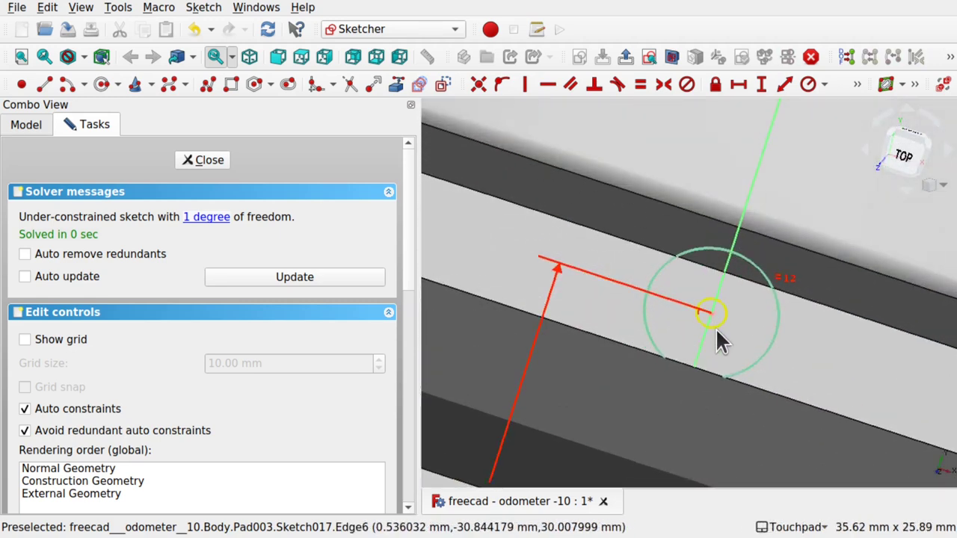
{"action": "left_click", "coordinate": [713, 327]}
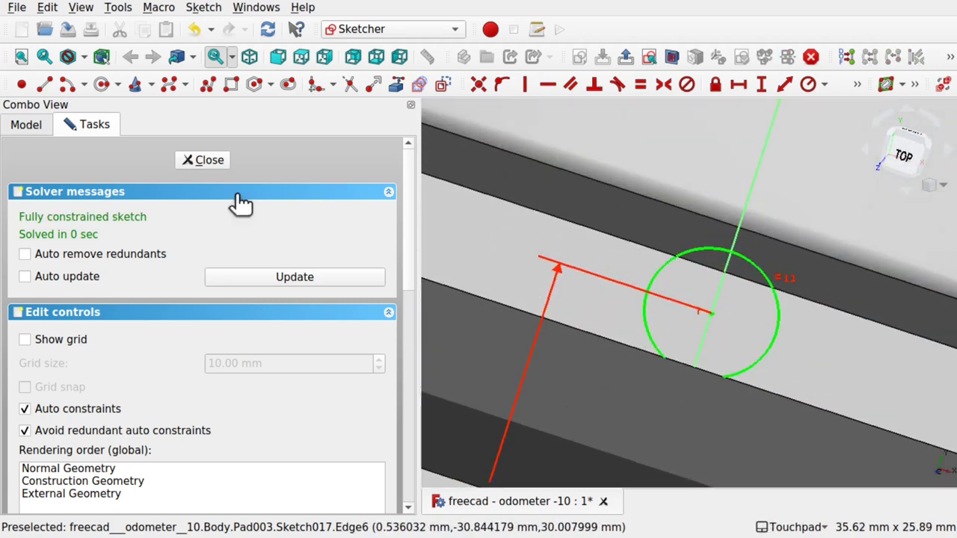
{"action": "left_click", "coordinate": [187, 161]}
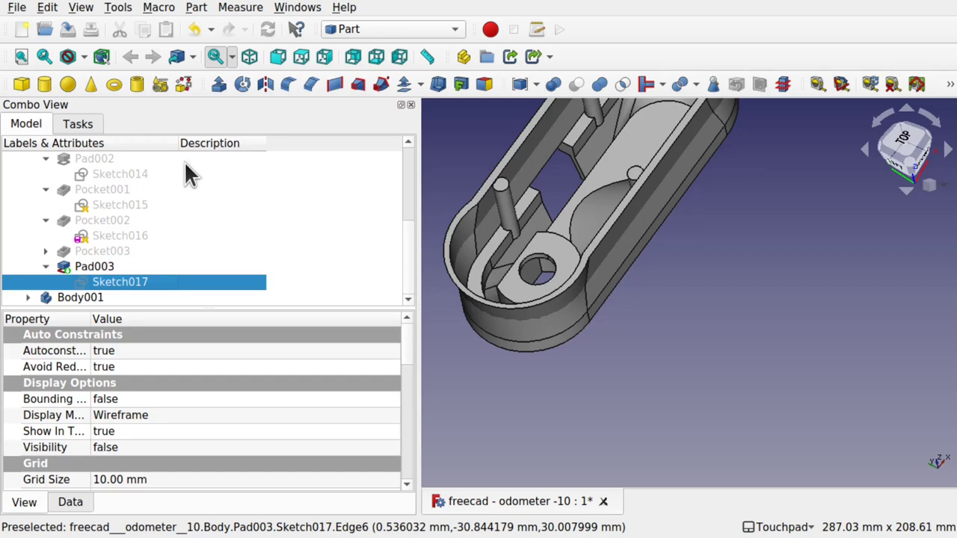
Run Check Geometry on the revised Pad003, read the result and close it
{"action": "left_click", "coordinate": [106, 269]}
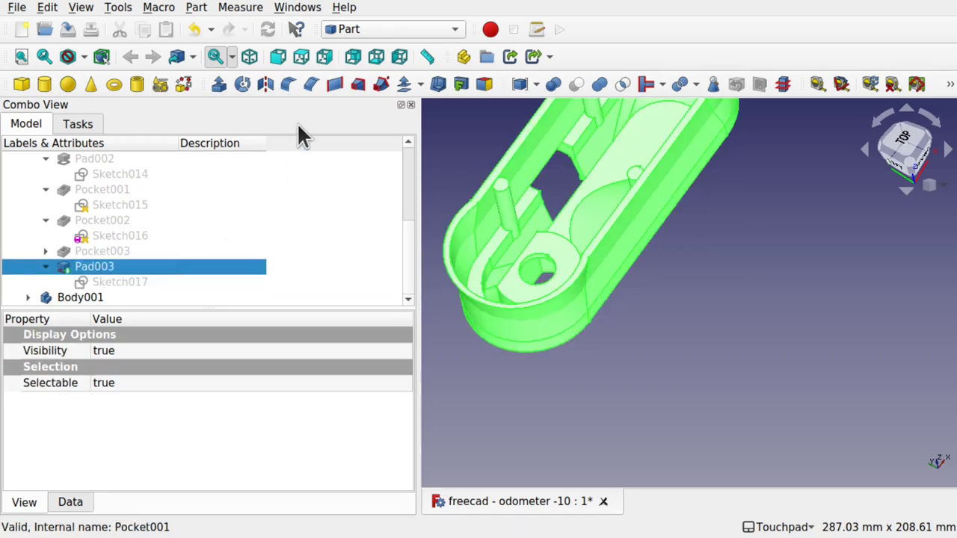
{"action": "left_click", "coordinate": [196, 8]}
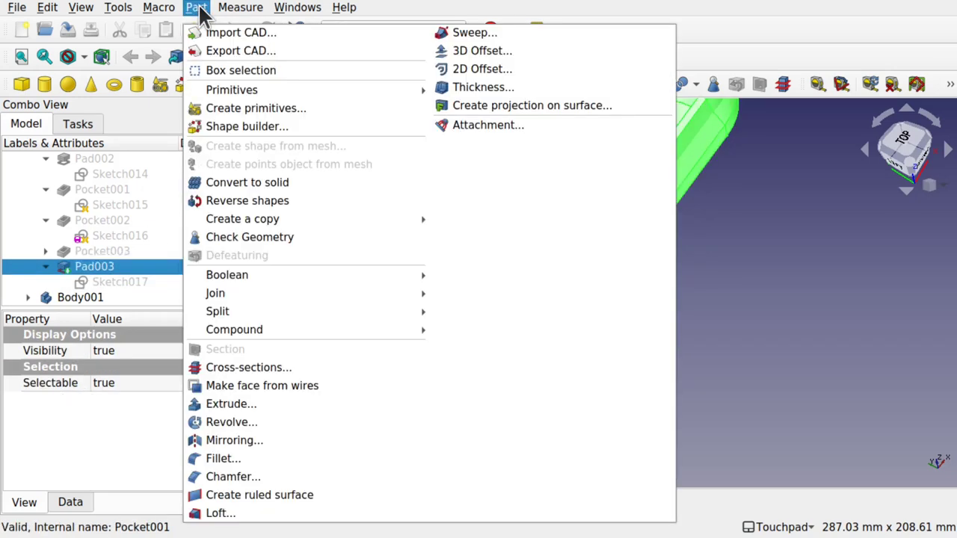
{"action": "left_click", "coordinate": [288, 236]}
{"action": "left_click", "coordinate": [302, 479]}
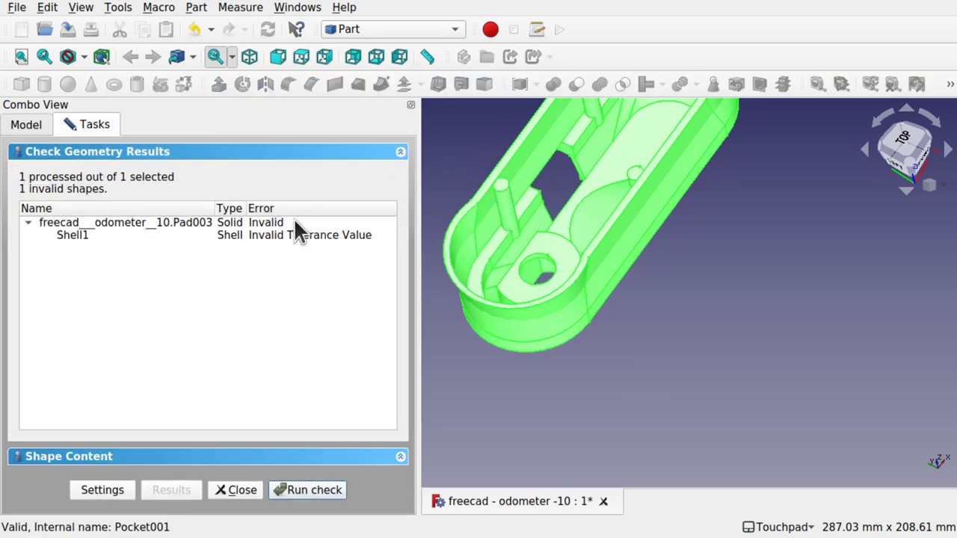
{"action": "left_click", "coordinate": [237, 492]}
Return to Sketch017 and reselect Pad003 for another geometry check
{"action": "left_click", "coordinate": [128, 282]}
{"action": "left_click", "coordinate": [83, 266]}
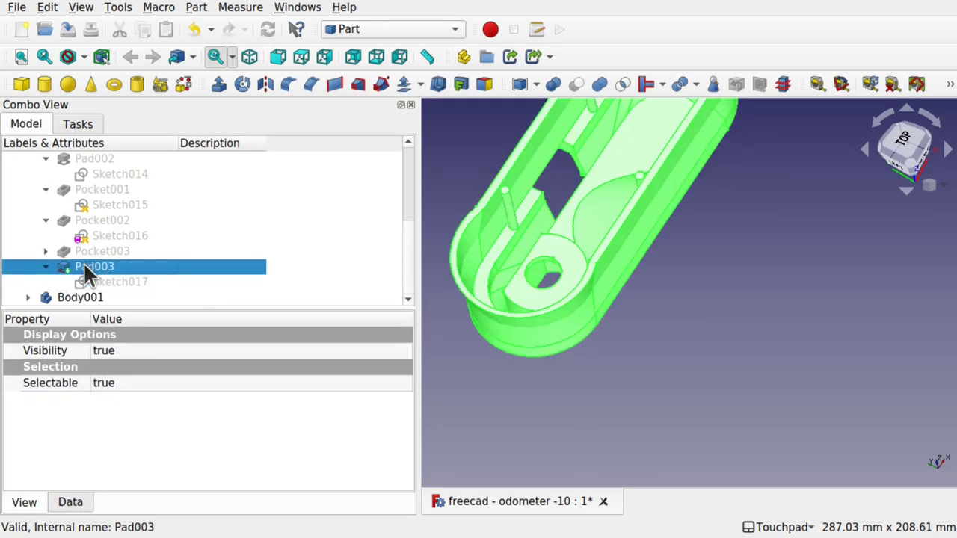
Change the extrusion type of Pad003, which forms the inner posts, to a single Dimension
{"action": "double_click", "coordinate": [84, 266]}
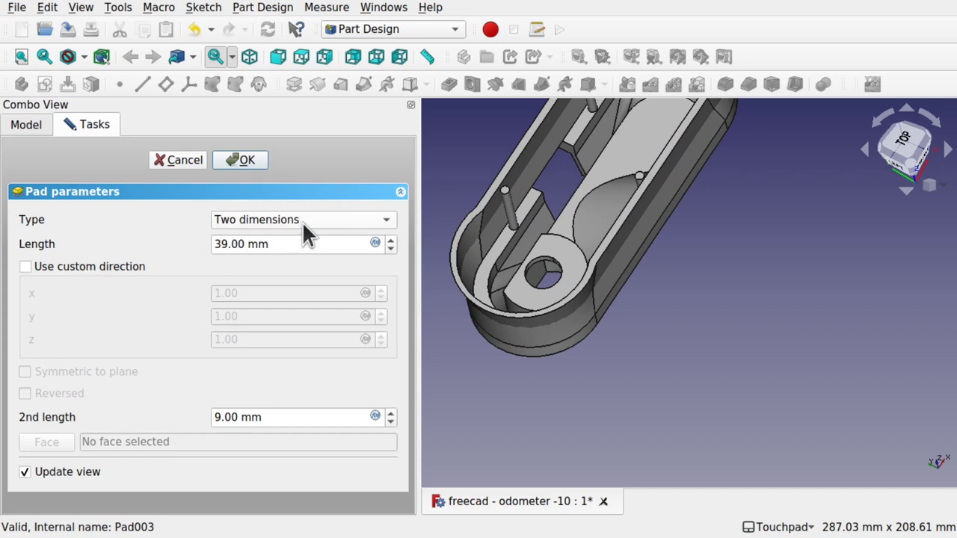
{"action": "left_click", "coordinate": [301, 221]}
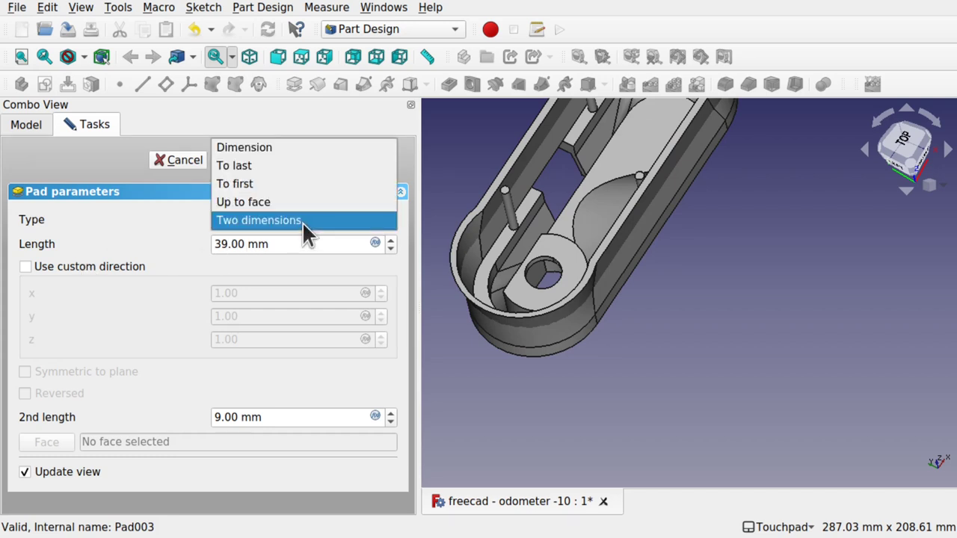
{"action": "left_click", "coordinate": [272, 153]}
{"action": "mouse_move", "coordinate": [567, 232]}
{"action": "left_mouse_down", "text": "alt"}
{"action": "mouse_move", "coordinate": [523, 224]}
{"action": "mouse_move", "coordinate": [523, 149]}
{"action": "mouse_move", "coordinate": [554, 222]}
{"action": "left_mouse_up", "text": "alt"}
{"action": "middle_click_drag", "start_coordinate": [554, 222], "coordinate": [477, 198]}
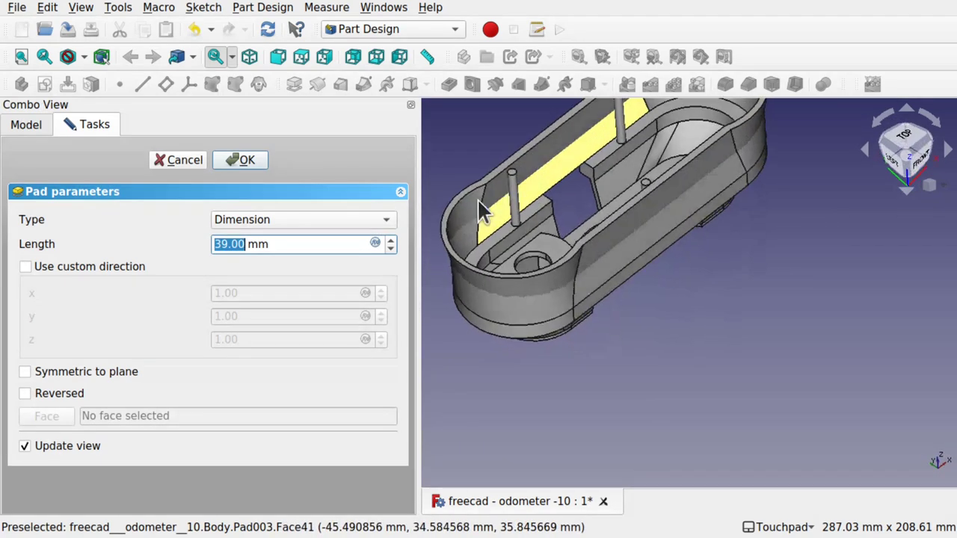
{"action": "left_click", "coordinate": [240, 160]}
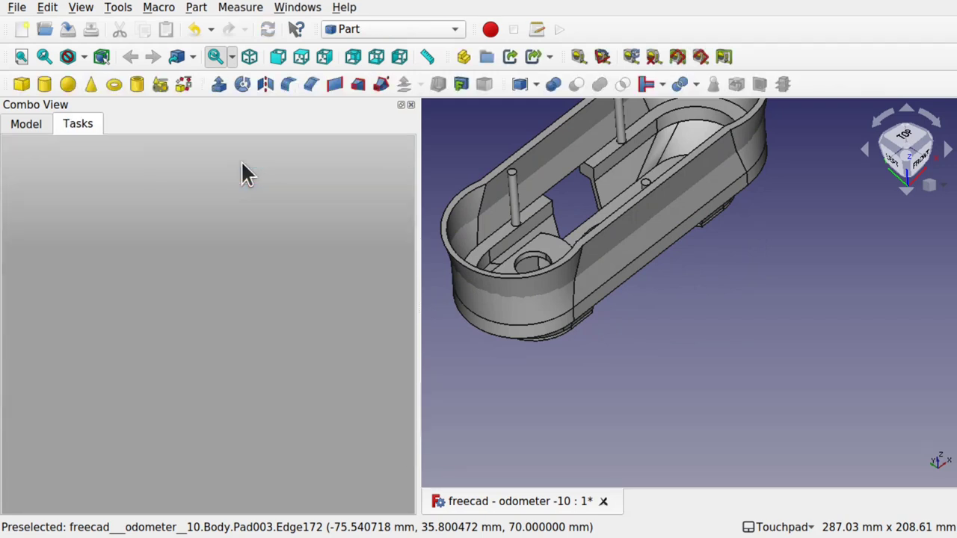
Run a geometry check on Pad003 with the default check settings
{"action": "left_click", "coordinate": [30, 124]}
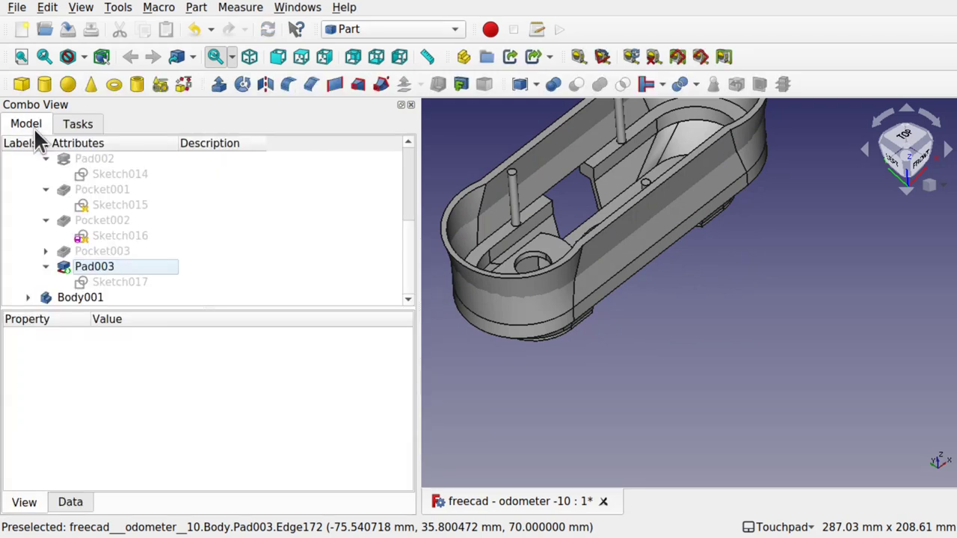
{"action": "left_click", "coordinate": [102, 268]}
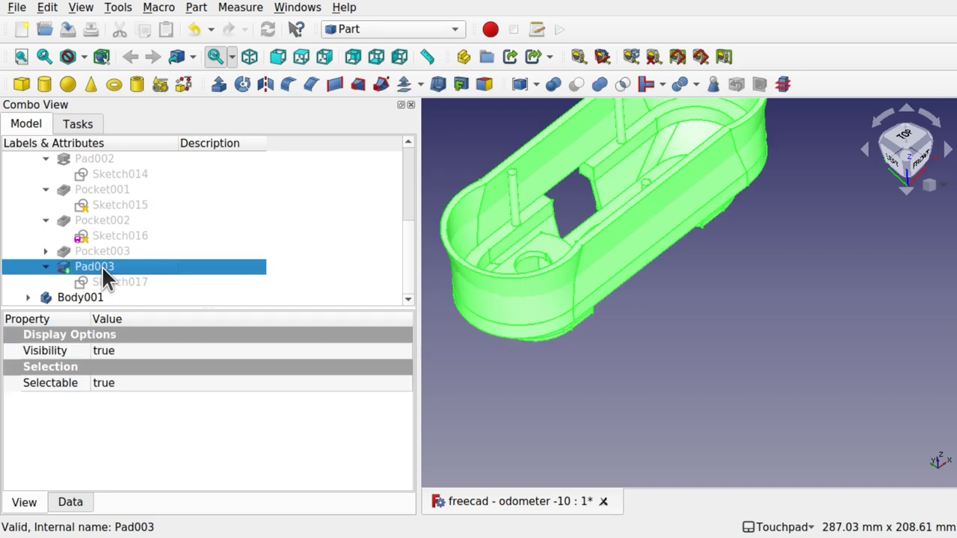
{"action": "left_click", "coordinate": [195, 6]}
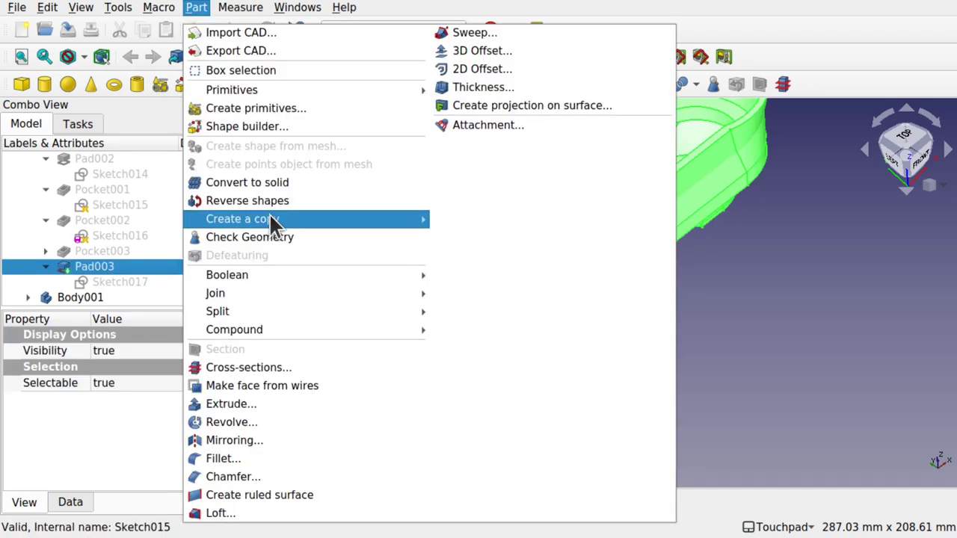
{"action": "left_click", "coordinate": [276, 234]}
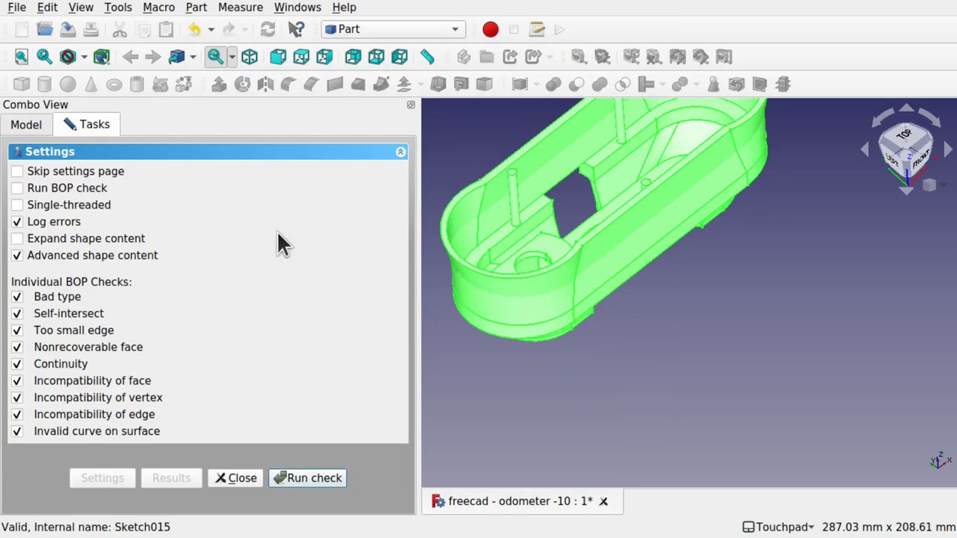
{"action": "left_click", "coordinate": [304, 478]}
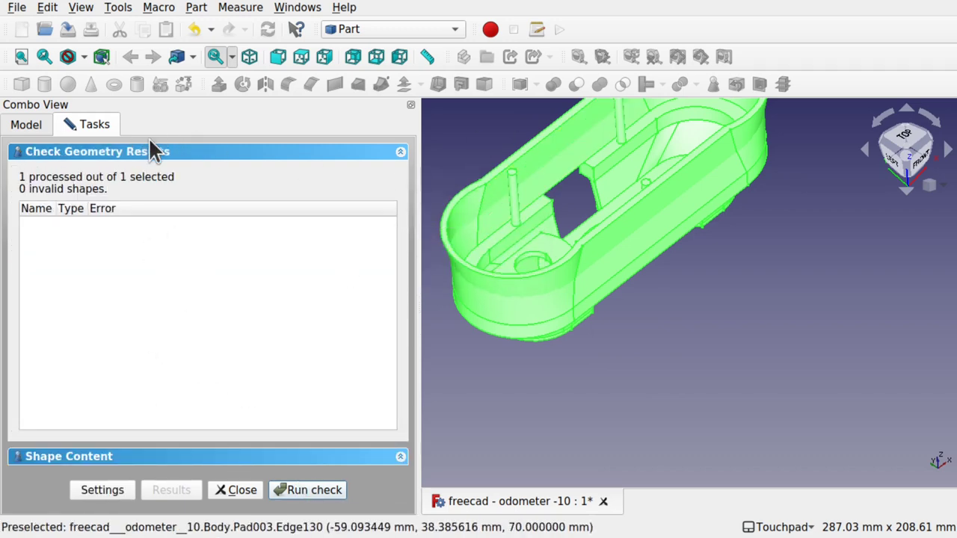
{"action": "left_click", "coordinate": [241, 491]}
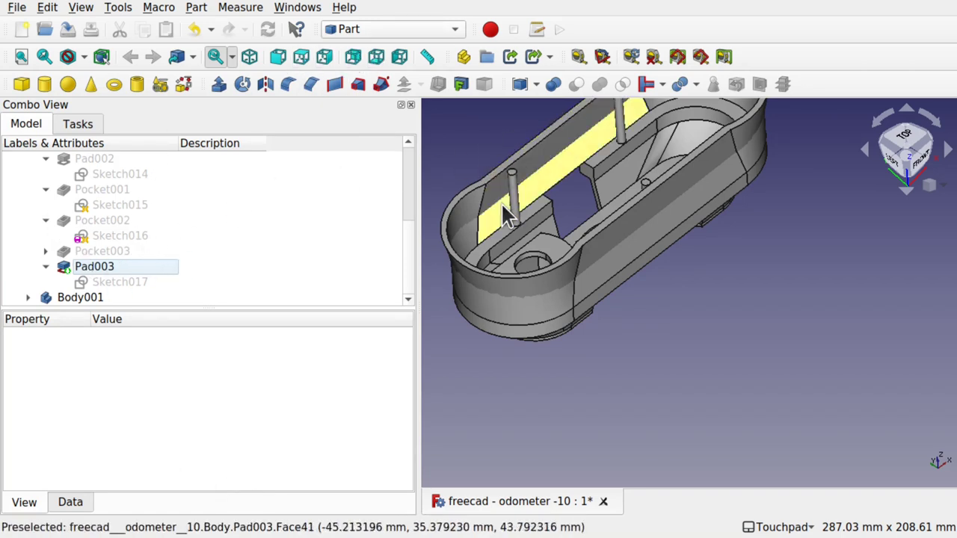
Set the diameter of the post circles in Sketch017 to 9 mm and finish editing the sketch
{"action": "double_click", "coordinate": [120, 282]}
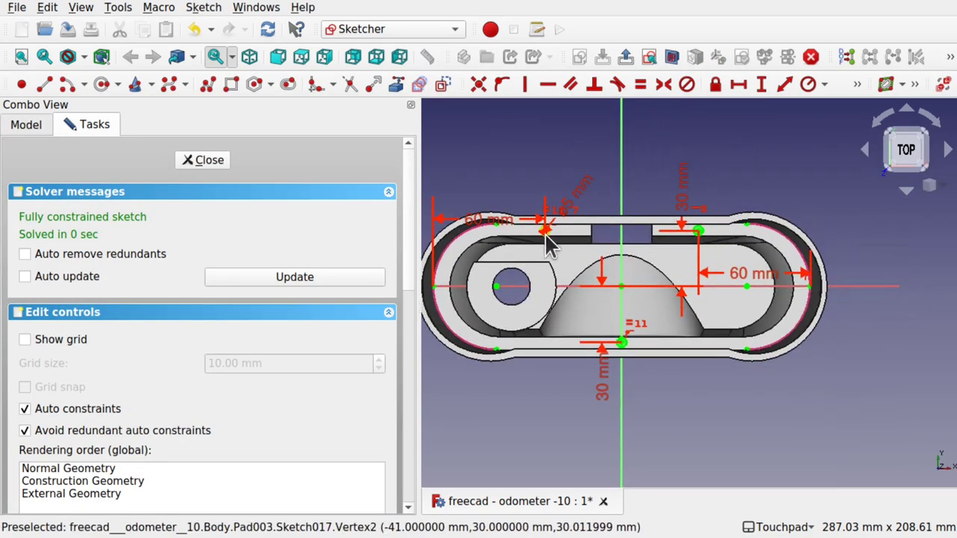
{"action": "scroll", "coordinate": [544, 233], "scroll_direction": "up", "scroll_amount": 5}
{"action": "scroll", "coordinate": [549, 245], "scroll_direction": "up", "scroll_amount": 1}
{"action": "scroll", "coordinate": [549, 245], "scroll_direction": "down", "scroll_amount": 2}
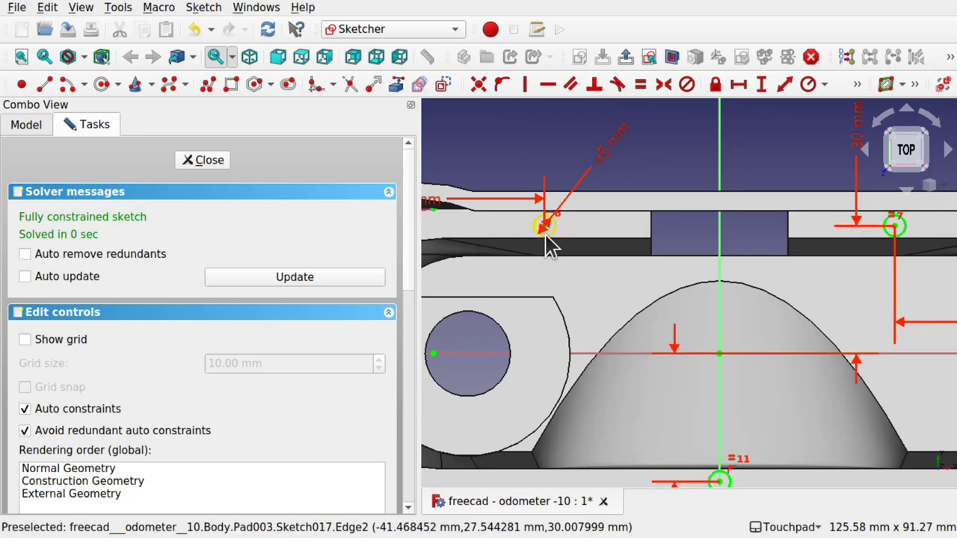
{"action": "double_click", "coordinate": [609, 157]}
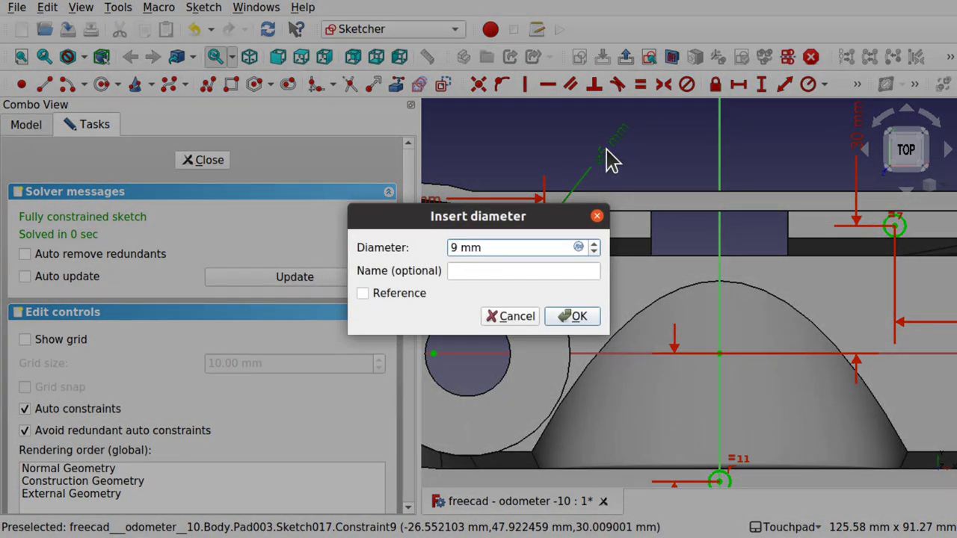
{"action": "key", "text": "Return"}
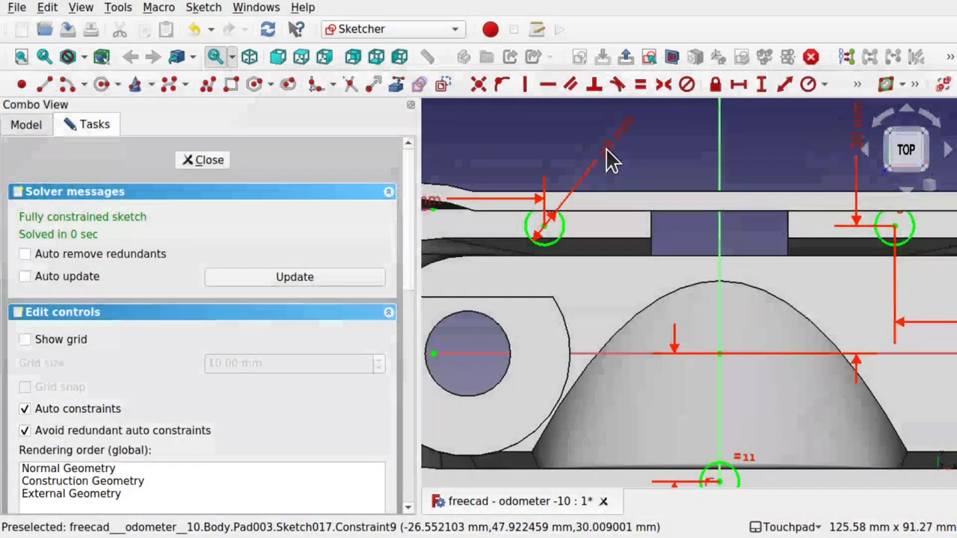
{"action": "left_click", "coordinate": [199, 160]}
Run a geometry check with Sketch017 selected and inspect the thickened posts on the model
{"action": "left_click", "coordinate": [197, 7]}
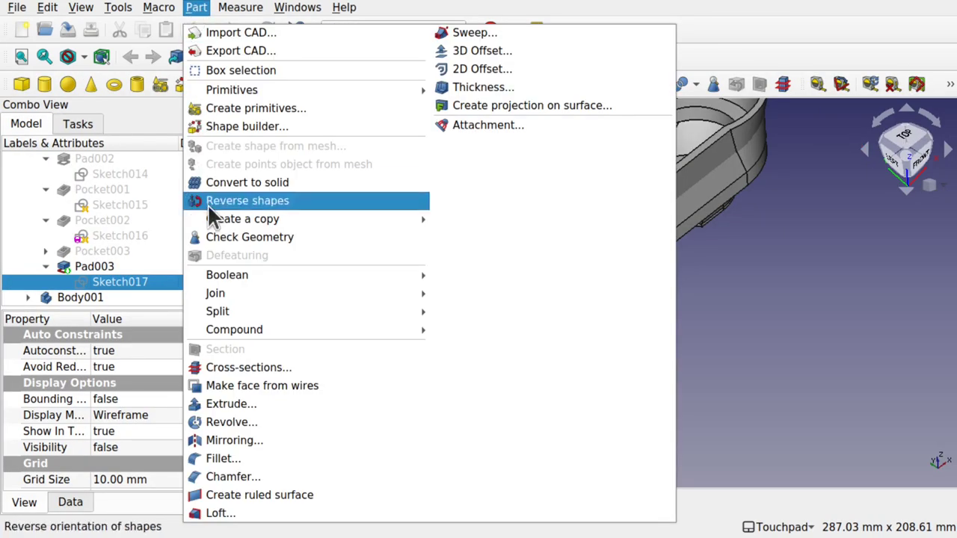
{"action": "left_click", "coordinate": [243, 237]}
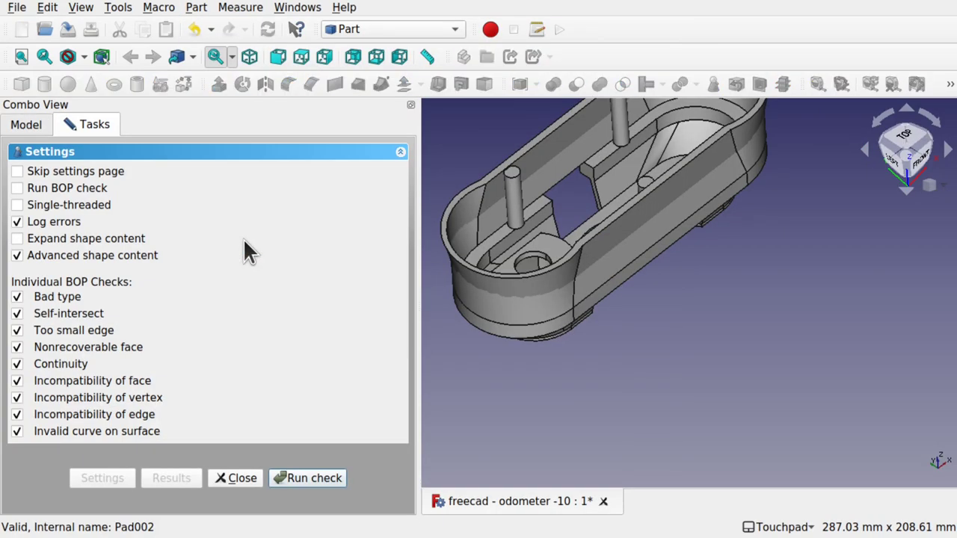
{"action": "left_click", "coordinate": [325, 478]}
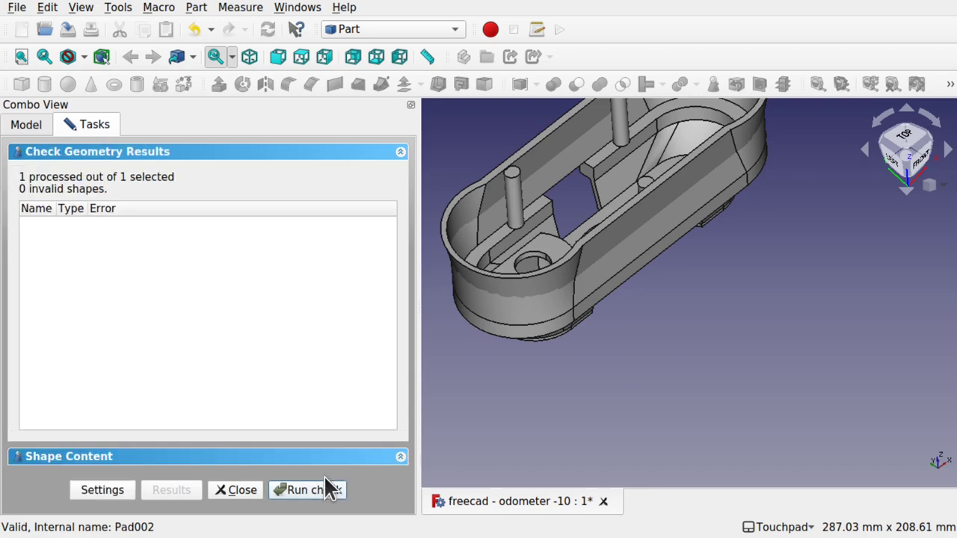
{"action": "left_click", "coordinate": [230, 486]}
{"action": "left_click_drag", "start_coordinate": [566, 179], "coordinate": [493, 154], "text": "alt"}
{"action": "left_click_drag", "start_coordinate": [589, 231], "coordinate": [491, 131], "text": "alt"}
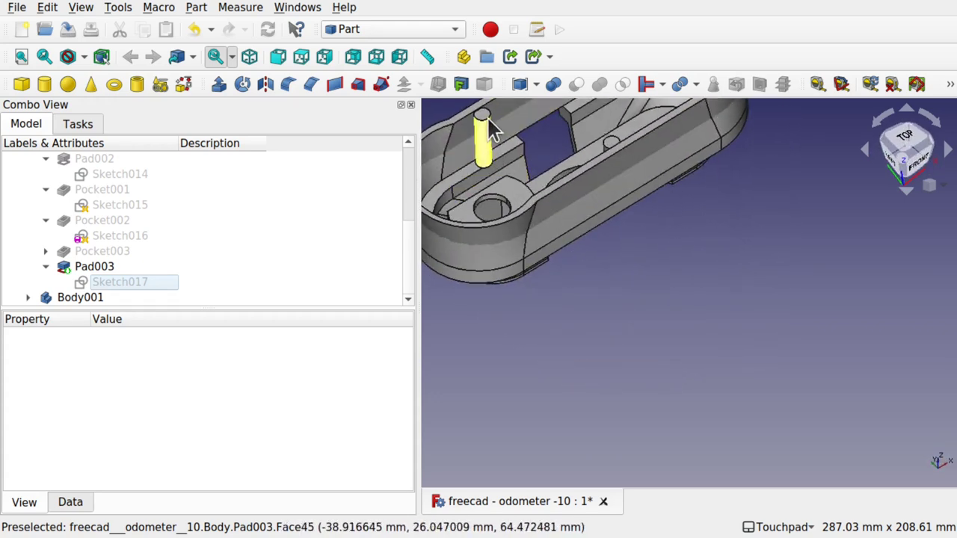
{"action": "left_click_drag", "start_coordinate": [482, 173], "coordinate": [572, 237], "text": "alt"}
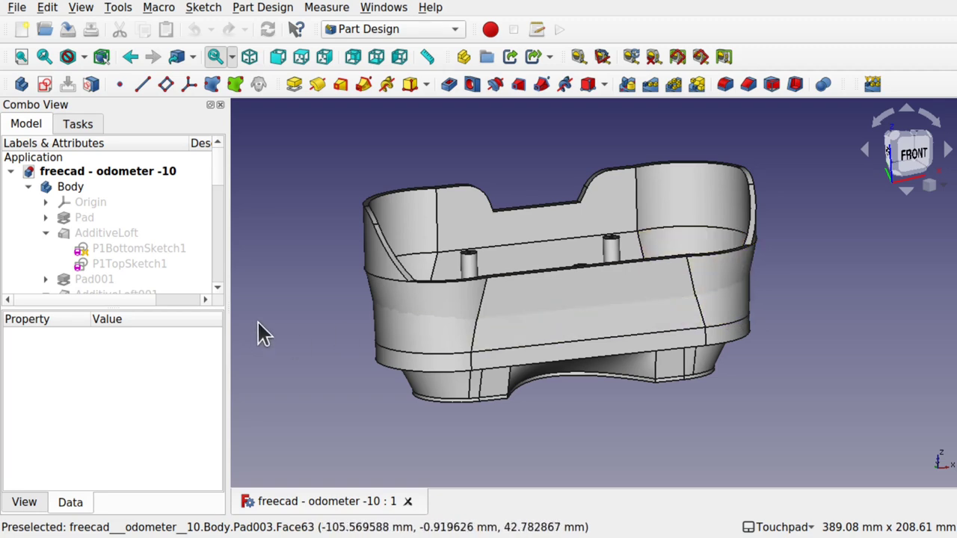
{"action": "left_click_drag", "start_coordinate": [563, 266], "coordinate": [580, 277], "text": "alt"}
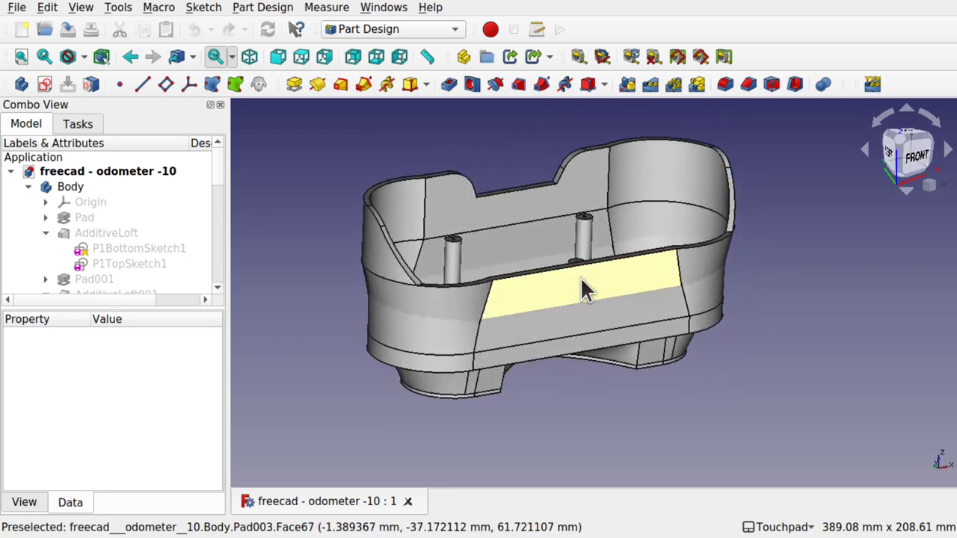
{"action": "left_click", "coordinate": [16, 9]}
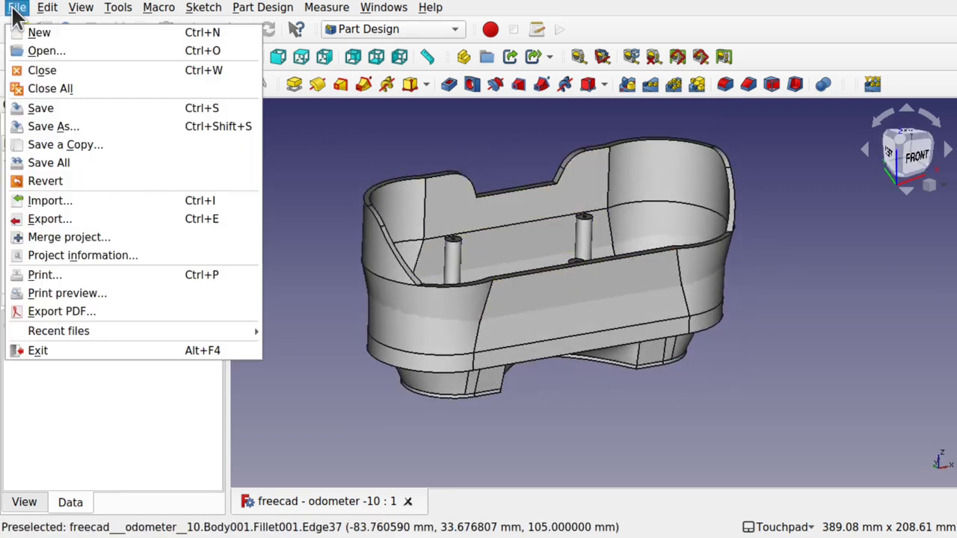
{"action": "left_click", "coordinate": [86, 217]}
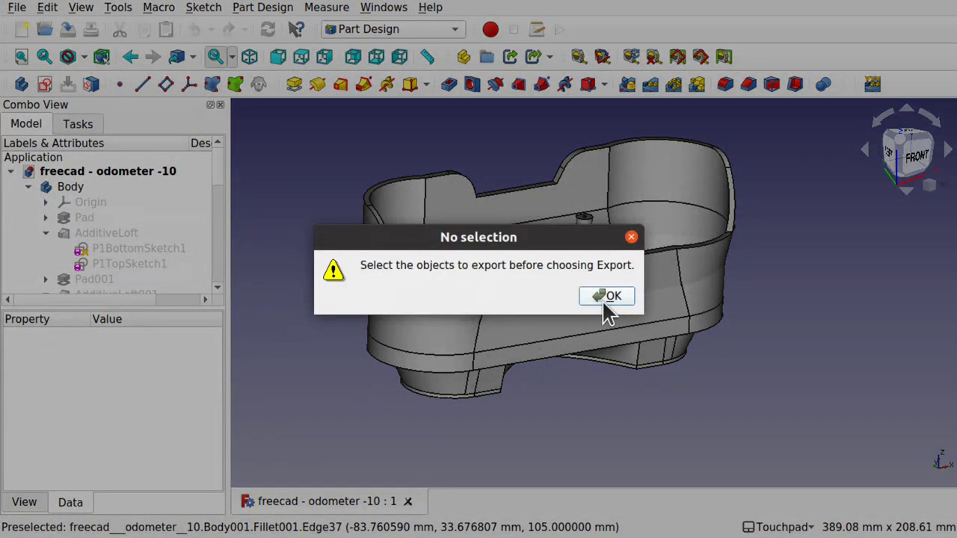
{"action": "left_click", "coordinate": [605, 297]}
Export Body as the STL mesh "freecad - odometer -10-Body.stl", replacing the existing file
{"action": "left_click", "coordinate": [60, 188]}
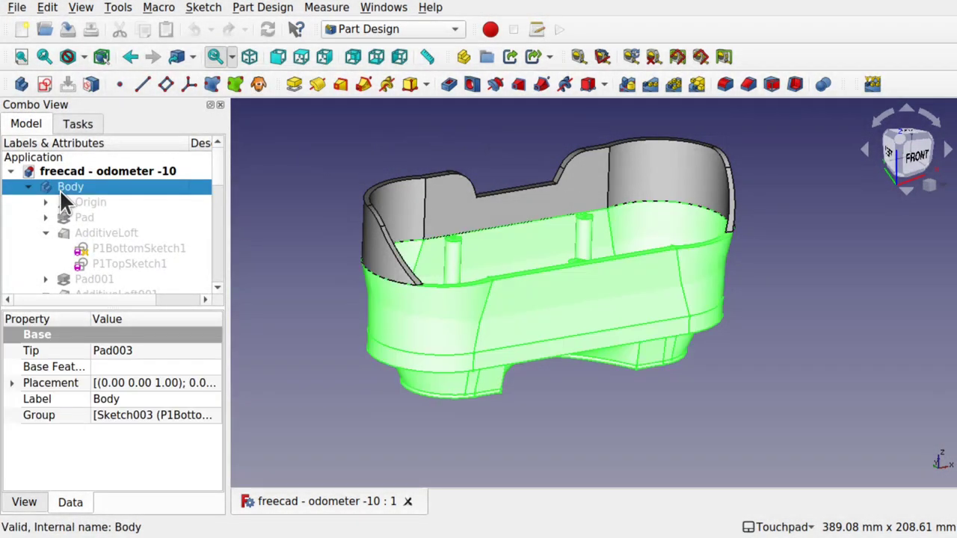
{"action": "left_click", "coordinate": [15, 8]}
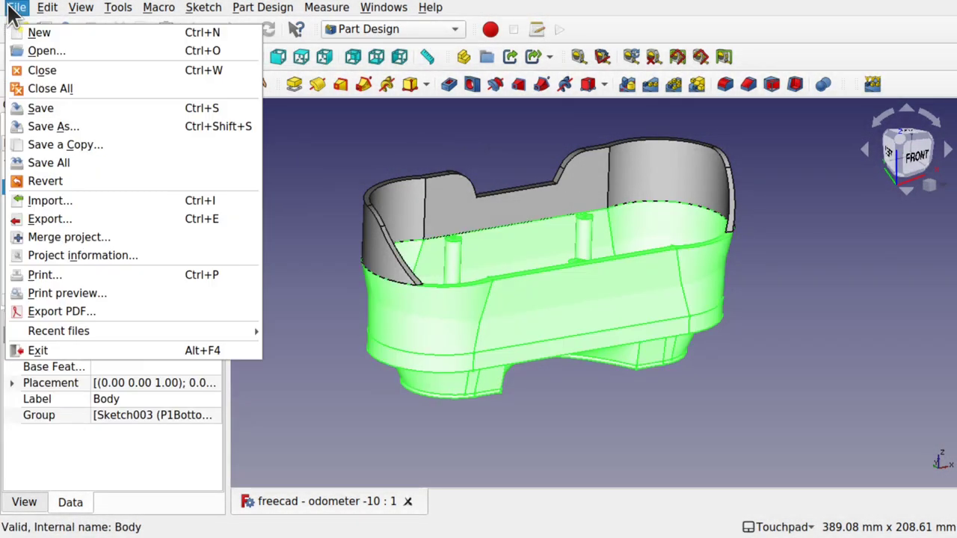
{"action": "left_click", "coordinate": [81, 221]}
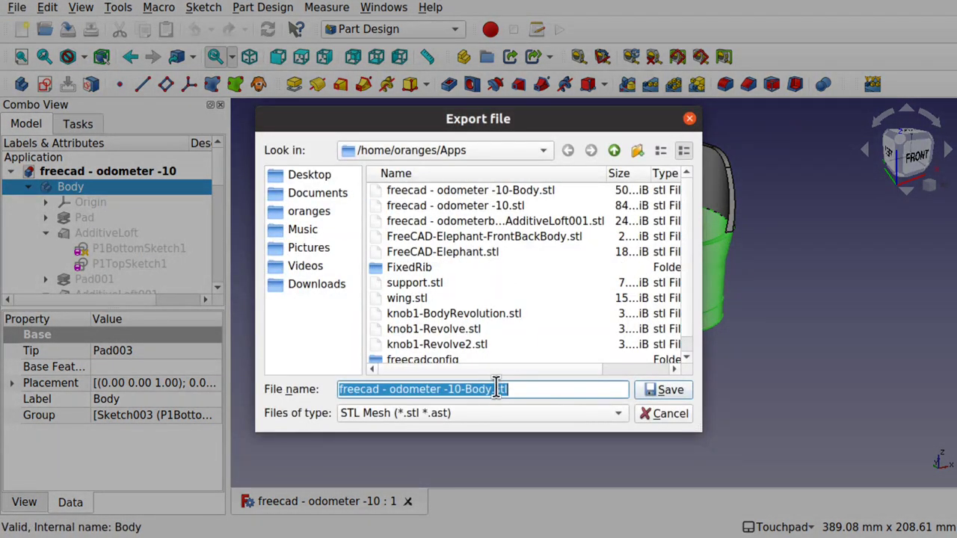
{"action": "left_click", "coordinate": [665, 390]}
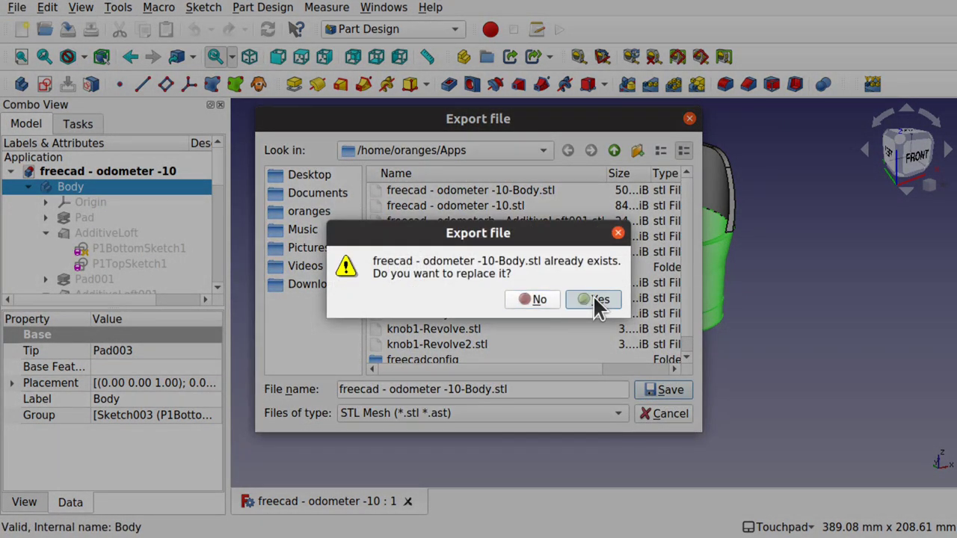
{"action": "left_click", "coordinate": [595, 301]}
Import "freecad - odometer -10-Body.stl" into the document and view the mesh alongside the original body
{"action": "left_click", "coordinate": [16, 7]}
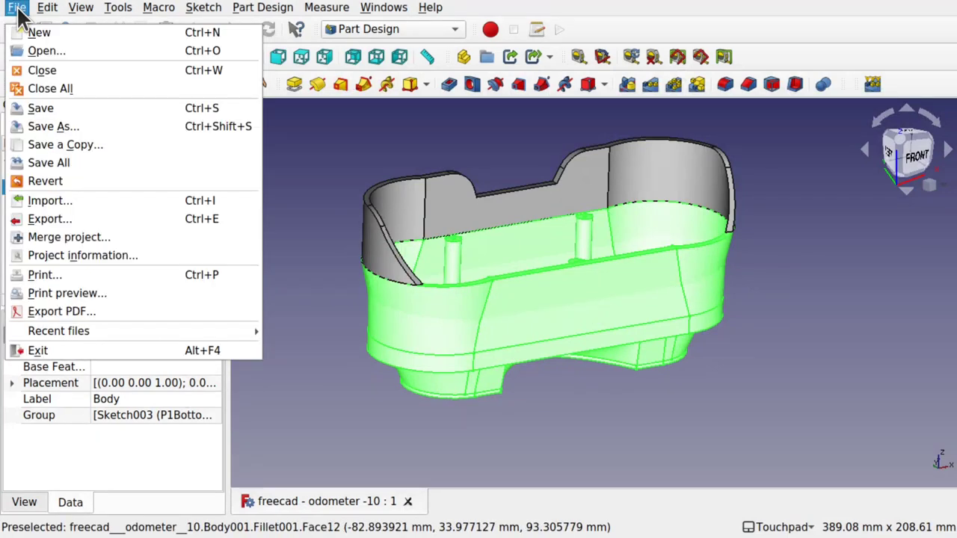
{"action": "left_click", "coordinate": [62, 201]}
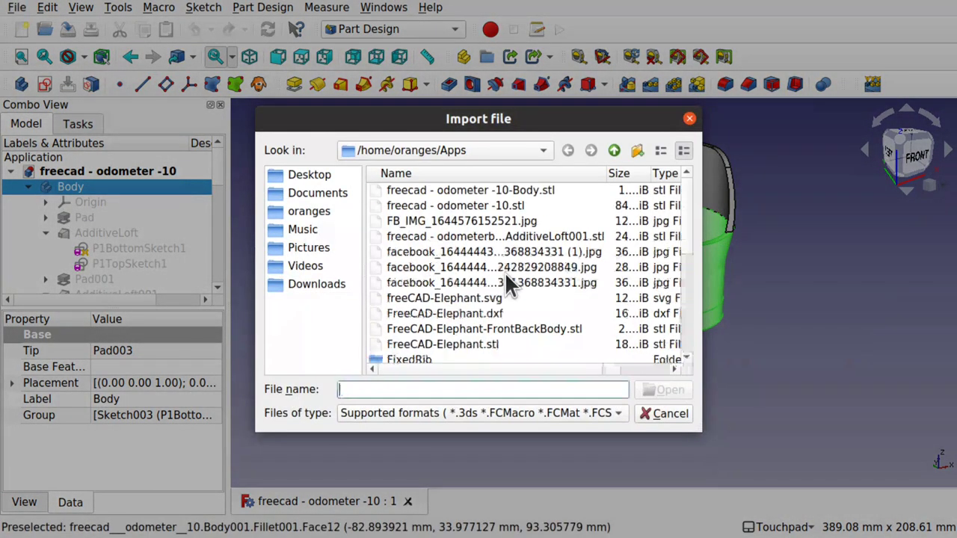
{"action": "double_click", "coordinate": [521, 190]}
{"action": "left_click_drag", "start_coordinate": [624, 309], "coordinate": [531, 294], "text": "shift"}
{"action": "left_click_drag", "start_coordinate": [676, 312], "coordinate": [608, 309], "text": "shift"}
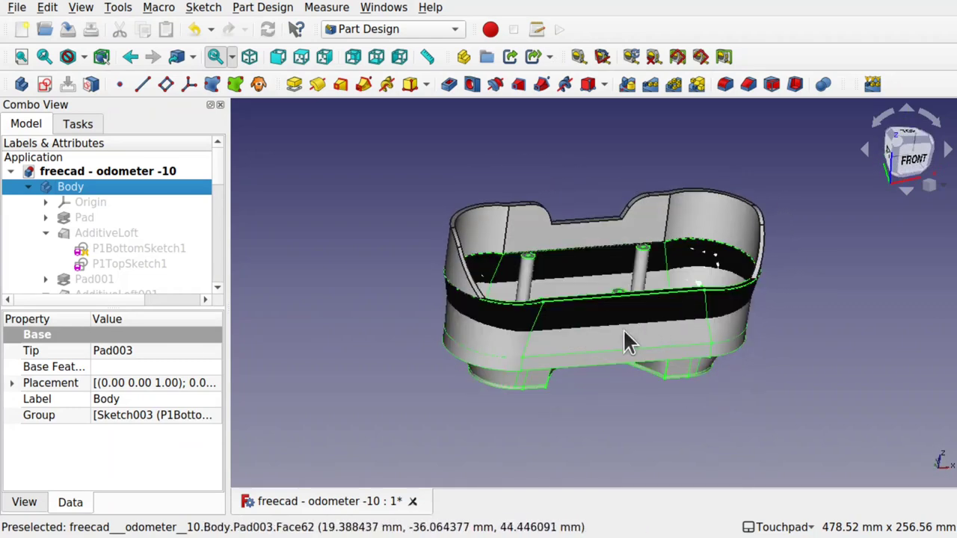
Delete the imported mesh "freecad - odometer -10-Body" from the document
{"action": "scroll", "coordinate": [216, 277], "scroll_direction": "down", "scroll_amount": 3}
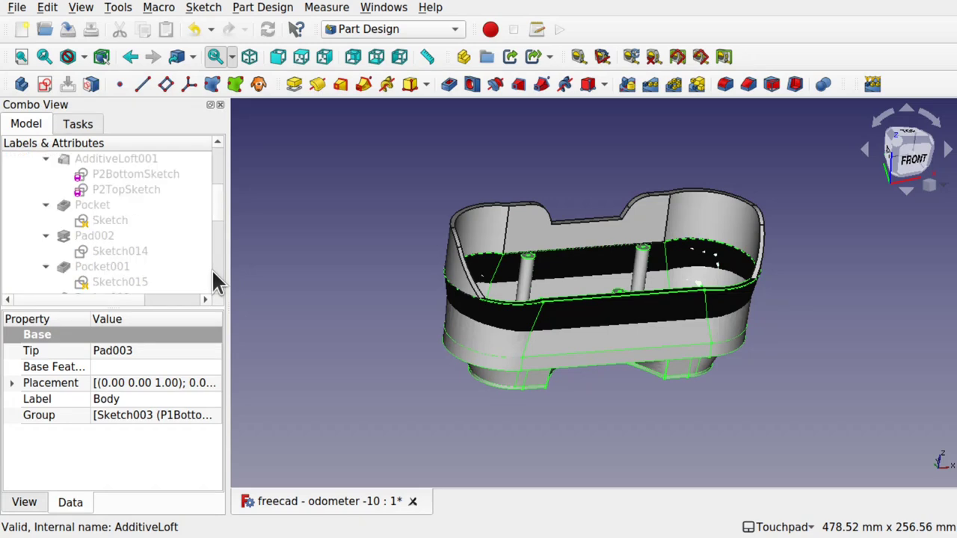
{"action": "scroll", "coordinate": [214, 266], "scroll_direction": "down", "scroll_amount": 5}
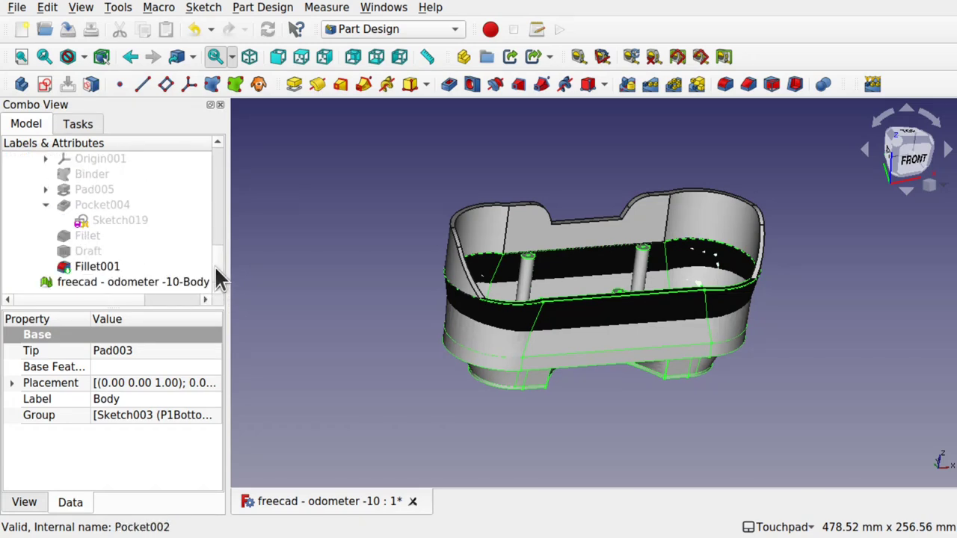
{"action": "left_click", "coordinate": [171, 284]}
{"action": "key", "text": "Delete"}
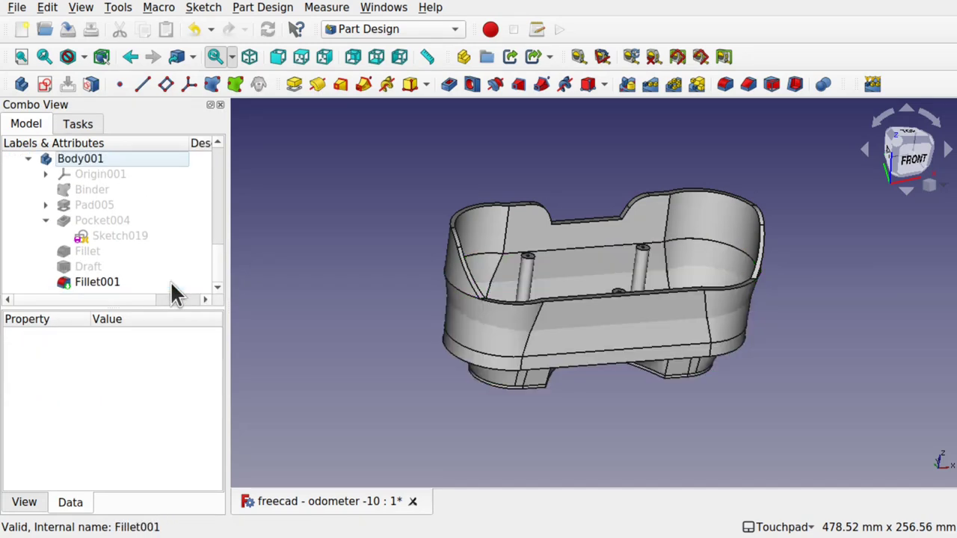
Collapse Body001 in the model tree and make AdditiveLoft001 the visible feature of the main body
{"action": "left_click_drag", "start_coordinate": [693, 293], "coordinate": [684, 290], "text": "alt"}
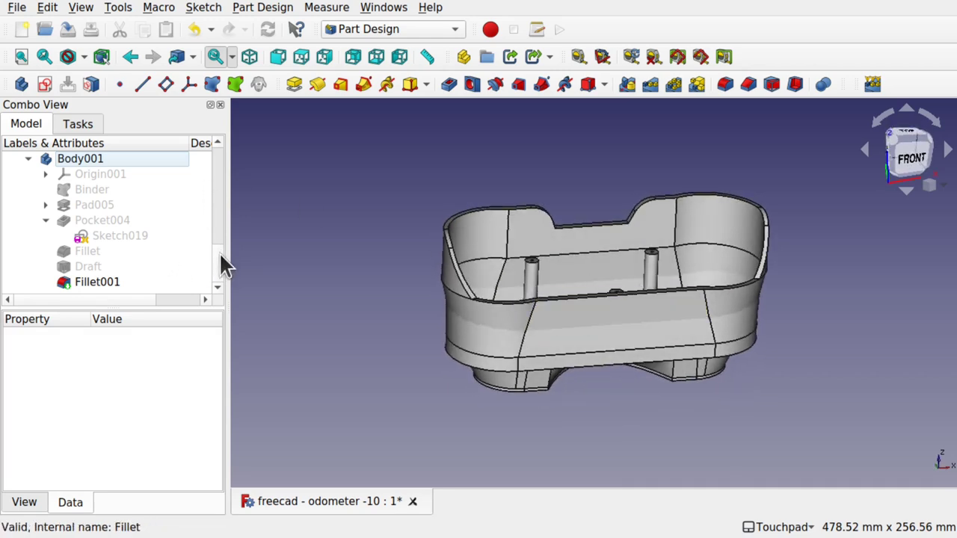
{"action": "mouse_move", "coordinate": [219, 252]}
{"action": "left_mouse_down"}
{"action": "mouse_move", "coordinate": [213, 189]}
{"action": "mouse_move", "coordinate": [213, 238]}
{"action": "left_mouse_up"}
{"action": "left_click", "coordinate": [28, 221]}
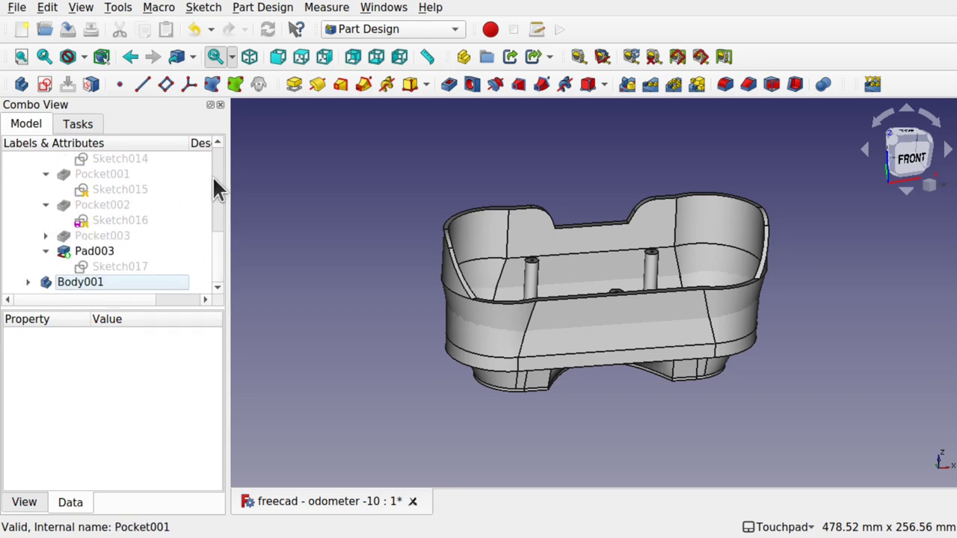
{"action": "scroll", "coordinate": [213, 180], "scroll_direction": "up", "scroll_amount": 4}
{"action": "left_click", "coordinate": [128, 199]}
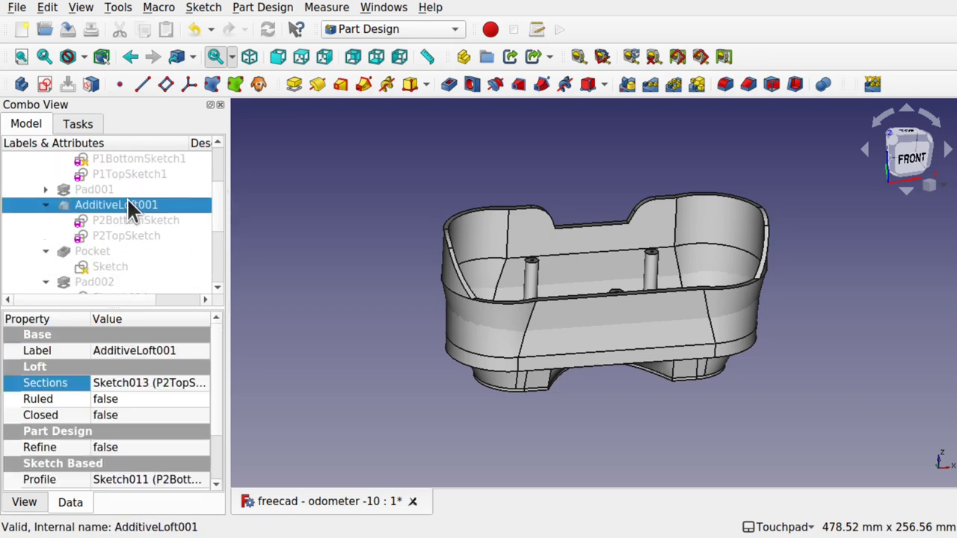
{"action": "key", "text": "space"}
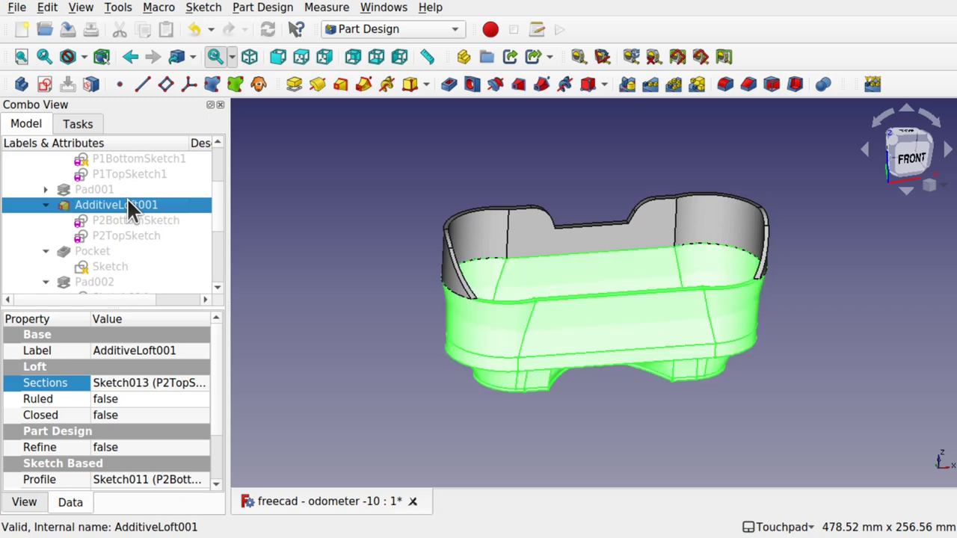
Show the Pocket feature to compare the housing with its cutout, and return to showing AdditiveLoft001
{"action": "left_click", "coordinate": [96, 255]}
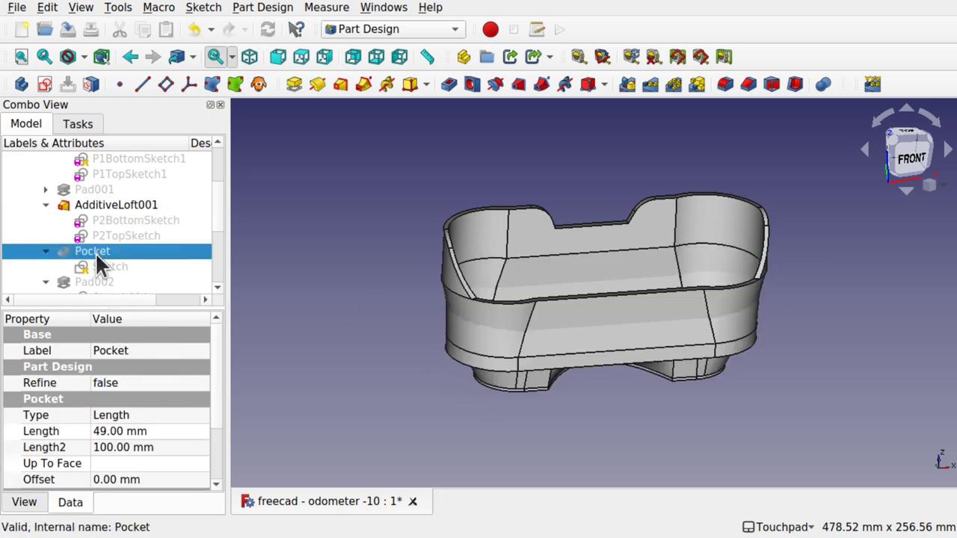
{"action": "key", "text": "space"}
{"action": "left_click_drag", "start_coordinate": [574, 270], "coordinate": [592, 334], "text": "shift"}
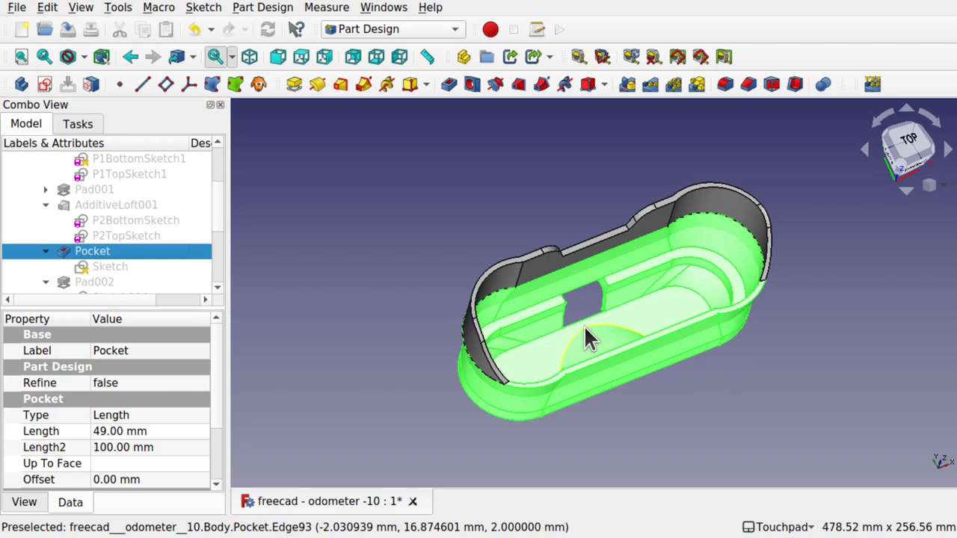
{"action": "left_click", "coordinate": [84, 204]}
{"action": "key", "text": "space"}
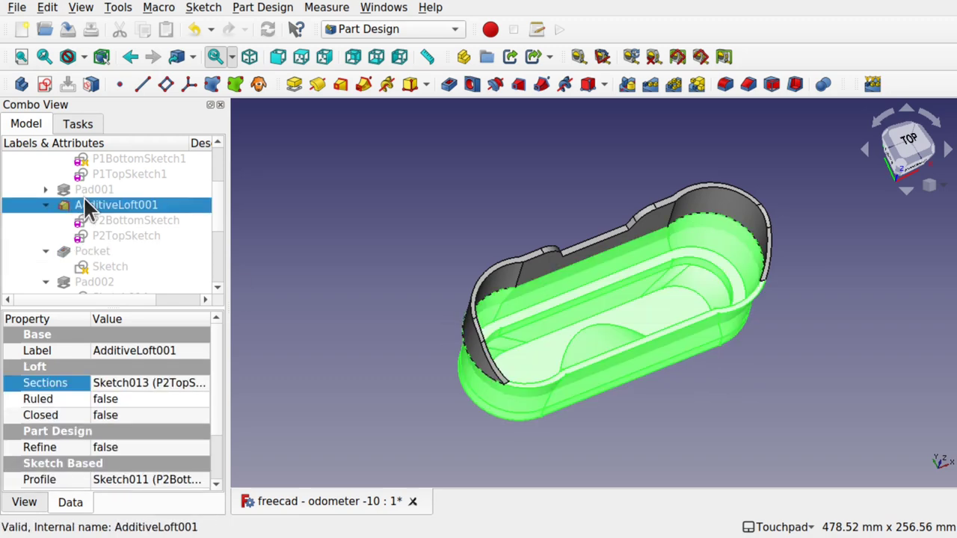
Hide Body001's Fillet001 so only the lower housing is displayed
{"action": "left_click_drag", "start_coordinate": [598, 299], "coordinate": [624, 267], "text": "alt"}
{"action": "left_click", "coordinate": [611, 286]}
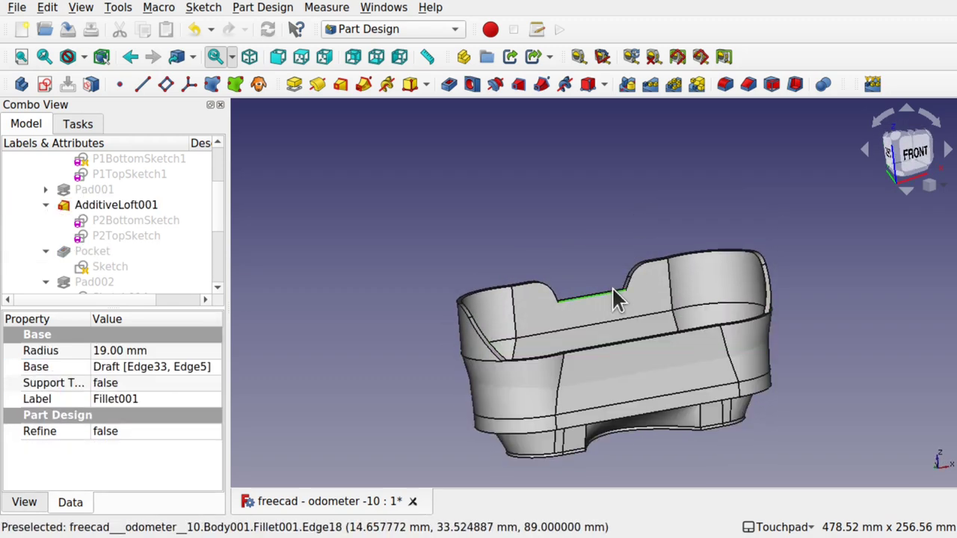
{"action": "key", "text": "space"}
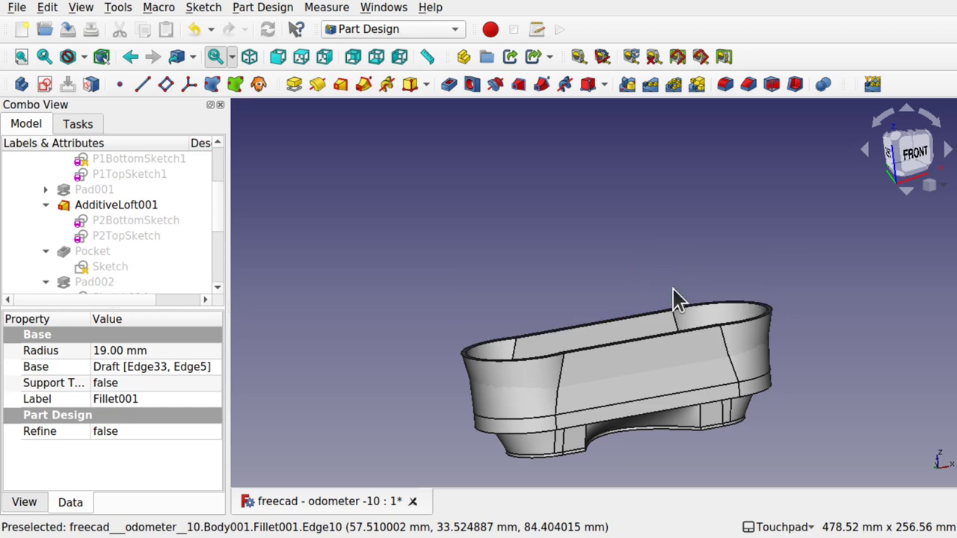
Examine AdditiveLoft001's preview between P2BottomSketch and P2TopSketch around the rounded end, and leave its loft parameters unchanged
{"action": "double_click", "coordinate": [121, 209]}
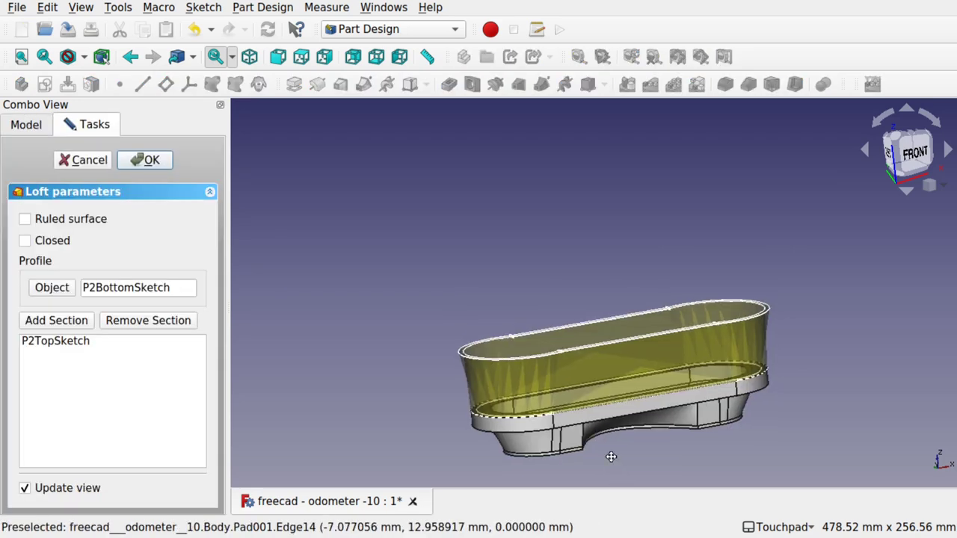
{"action": "left_click_drag", "start_coordinate": [611, 456], "coordinate": [518, 387], "text": "shift"}
{"action": "scroll", "coordinate": [624, 304], "scroll_direction": "up", "scroll_amount": 5}
{"action": "left_click_drag", "start_coordinate": [625, 303], "coordinate": [665, 278], "text": "alt"}
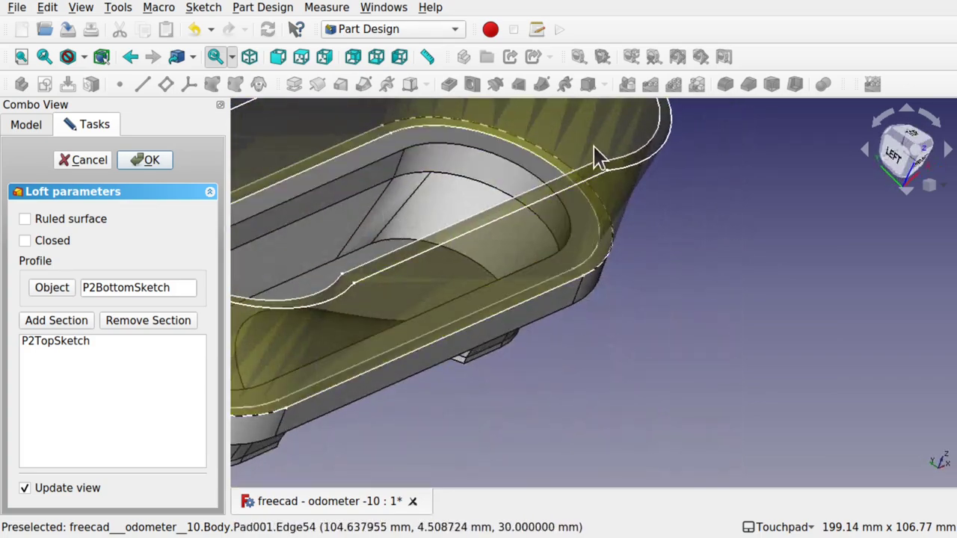
{"action": "left_click_drag", "start_coordinate": [595, 159], "coordinate": [611, 271], "text": "alt"}
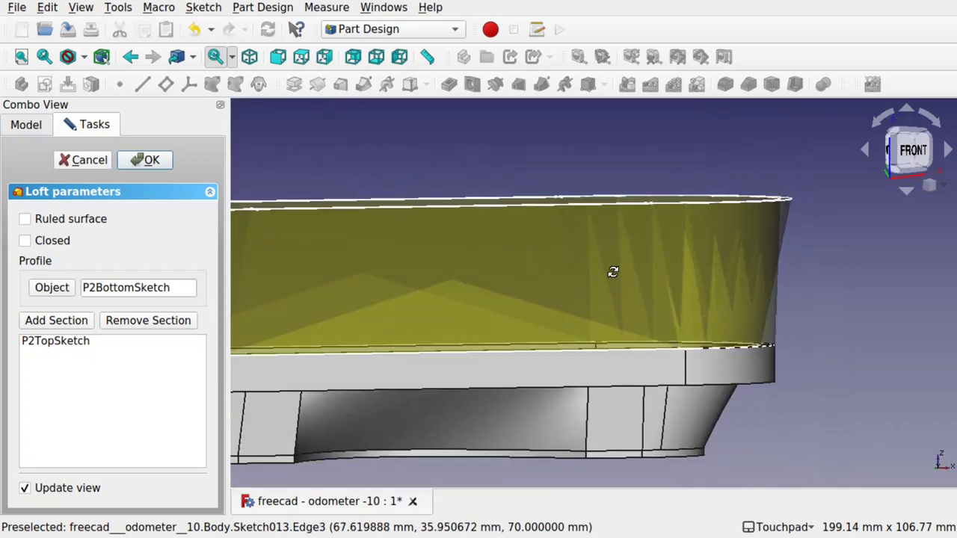
{"action": "left_click", "coordinate": [910, 165]}
{"action": "scroll", "coordinate": [696, 337], "scroll_direction": "up", "scroll_amount": 3}
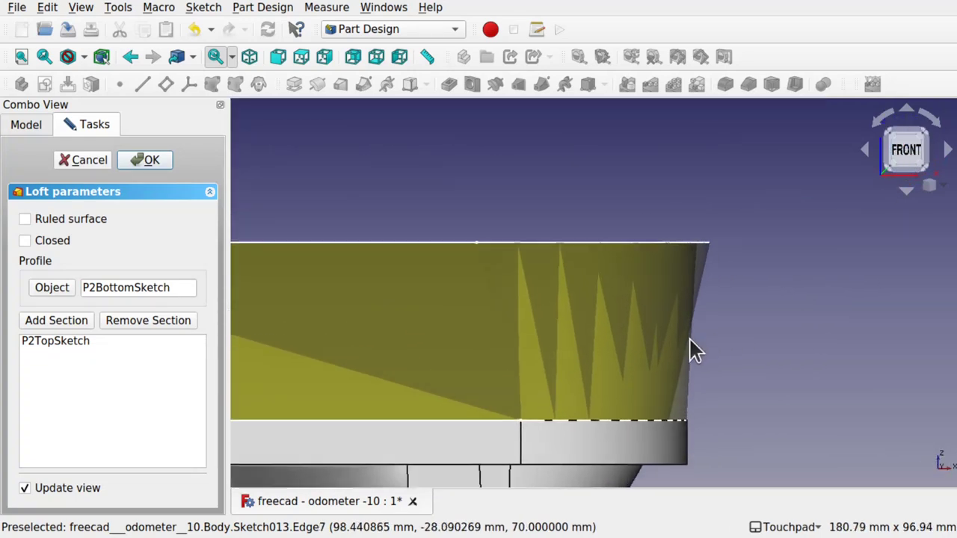
{"action": "scroll", "coordinate": [695, 351], "scroll_direction": "up", "scroll_amount": 2}
{"action": "left_click_drag", "start_coordinate": [664, 442], "coordinate": [665, 416], "text": "alt"}
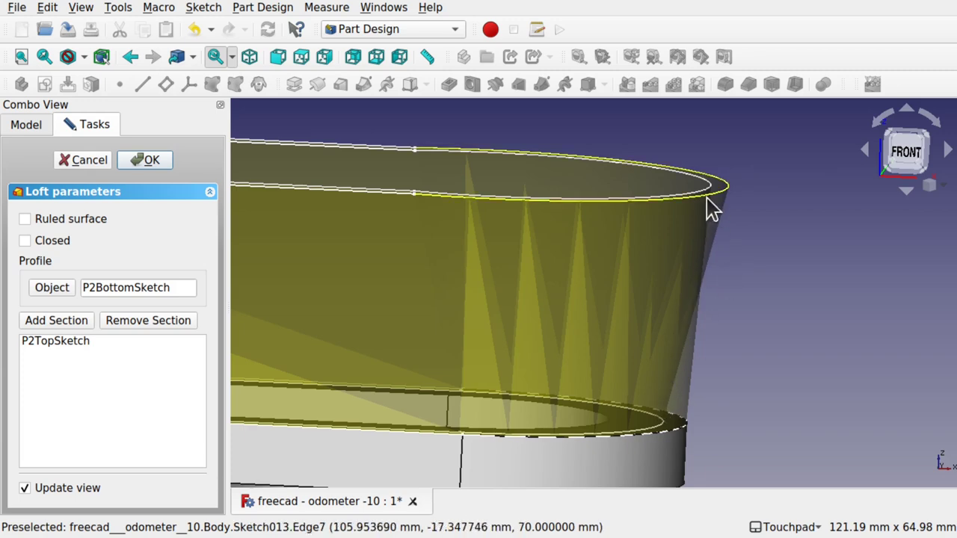
{"action": "left_click_drag", "start_coordinate": [637, 231], "coordinate": [653, 198], "text": "alt"}
{"action": "middle_click_drag", "start_coordinate": [653, 198], "coordinate": [649, 210]}
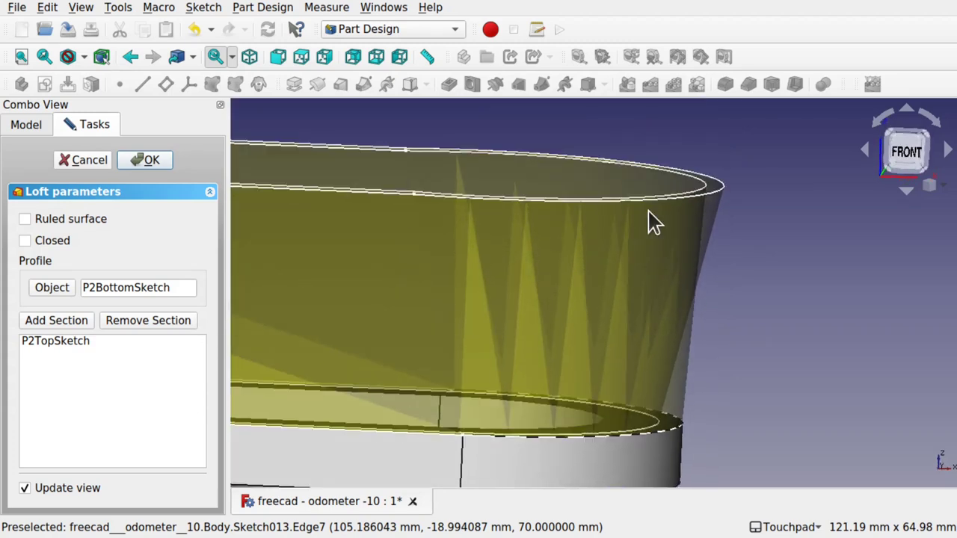
{"action": "left_click_drag", "start_coordinate": [648, 211], "coordinate": [628, 210], "text": "alt"}
{"action": "left_click_drag", "start_coordinate": [387, 168], "coordinate": [372, 189], "text": "alt"}
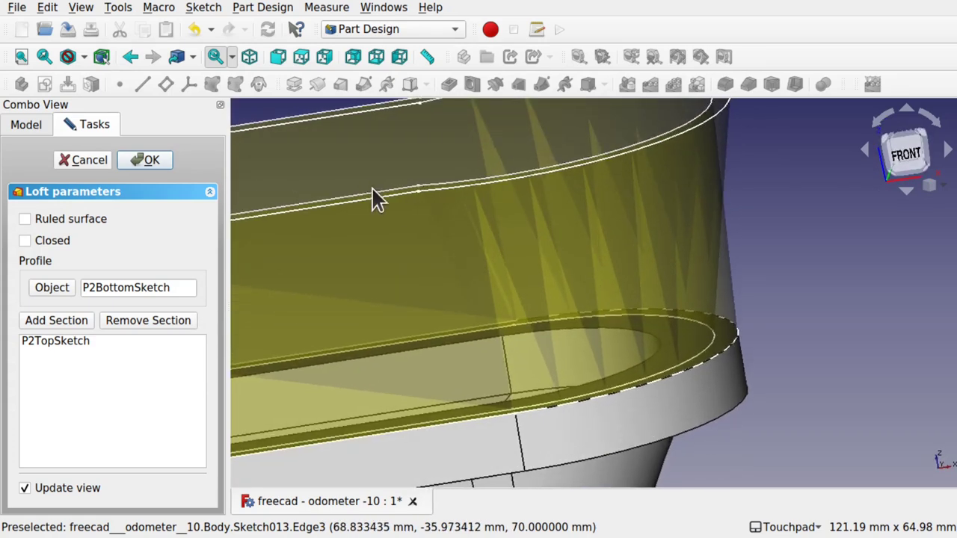
{"action": "left_click", "coordinate": [96, 160]}
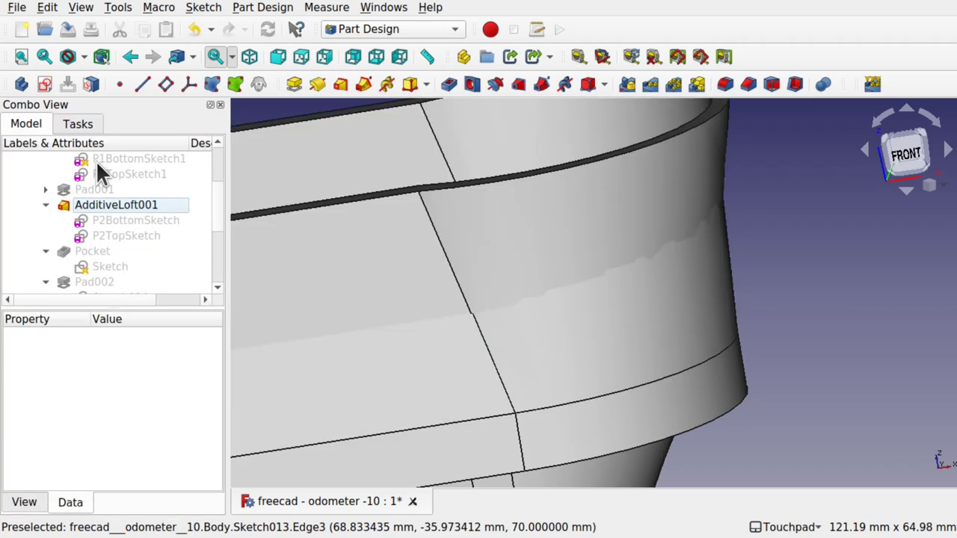
Hide AdditiveLoft001, show P2BottomSketch and P2TopSketch, and compare the two profile outlines
{"action": "left_click_drag", "start_coordinate": [515, 180], "coordinate": [512, 202], "text": "alt"}
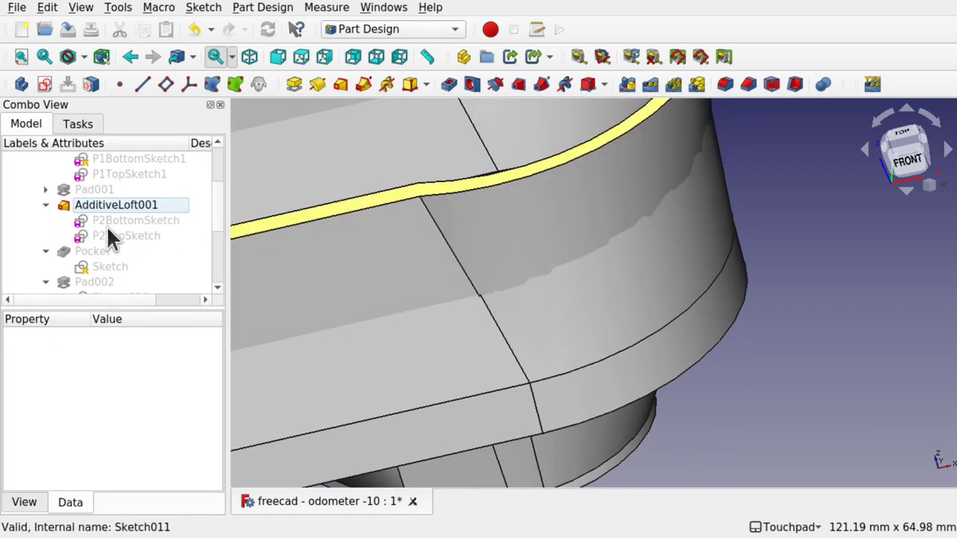
{"action": "left_click", "coordinate": [99, 211]}
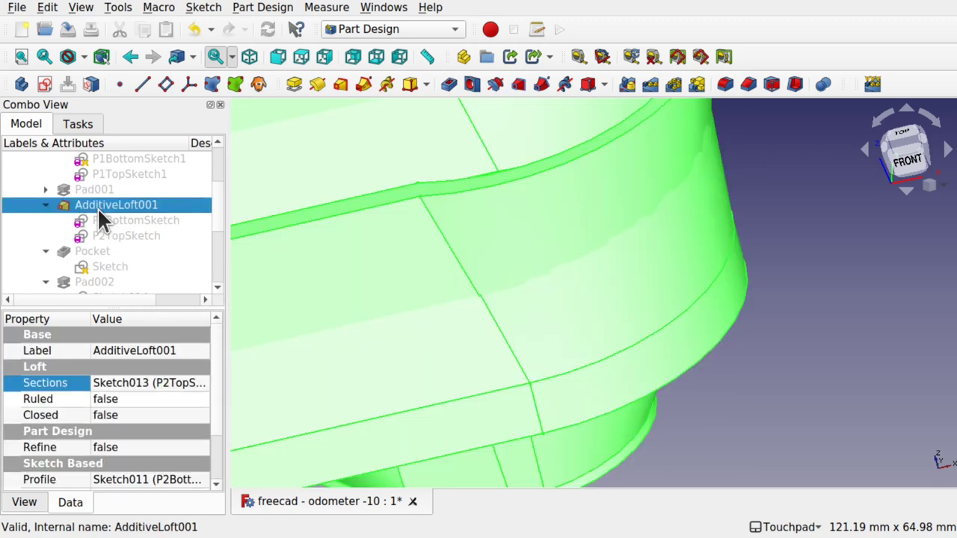
{"action": "key", "text": "space"}
{"action": "left_click", "coordinate": [122, 219]}
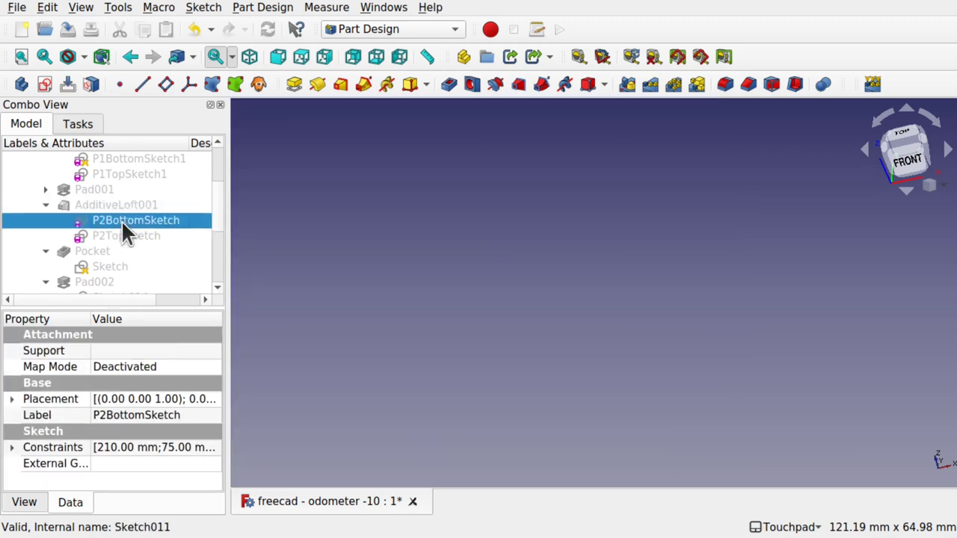
{"action": "key", "text": "space"}
{"action": "left_click", "coordinate": [135, 229]}
{"action": "key", "text": "space"}
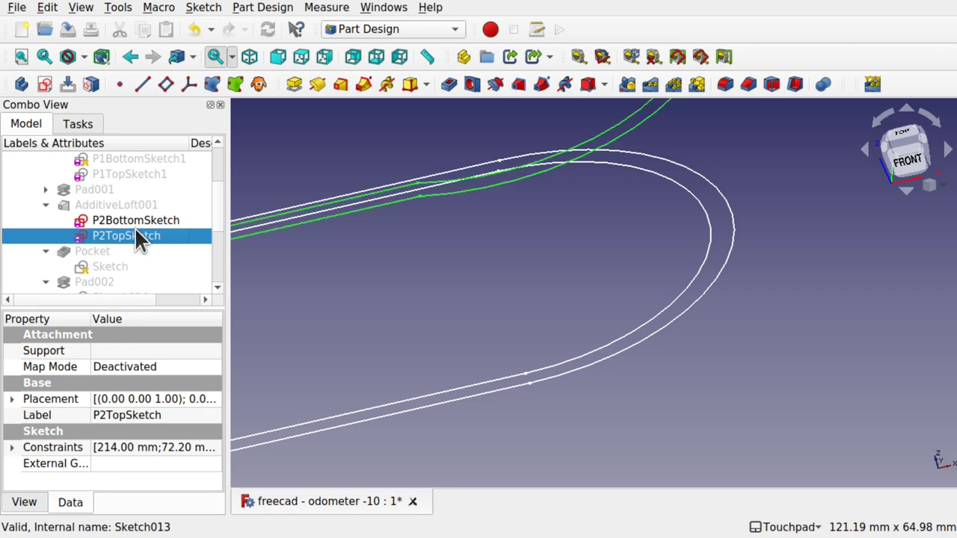
{"action": "scroll", "coordinate": [441, 266], "scroll_direction": "down", "scroll_amount": 5}
{"action": "left_click_drag", "start_coordinate": [441, 255], "coordinate": [633, 309], "text": "alt"}
{"action": "mouse_move", "coordinate": [486, 308]}
{"action": "left_mouse_down", "text": "shift"}
{"action": "mouse_move", "coordinate": [496, 257]}
{"action": "mouse_move", "coordinate": [514, 335]}
{"action": "mouse_move", "coordinate": [672, 222]}
{"action": "mouse_move", "coordinate": [585, 335]}
{"action": "mouse_move", "coordinate": [536, 365]}
{"action": "mouse_move", "coordinate": [521, 337]}
{"action": "left_mouse_up", "text": "shift"}
{"action": "scroll", "coordinate": [510, 335], "scroll_direction": "down", "scroll_amount": 3}
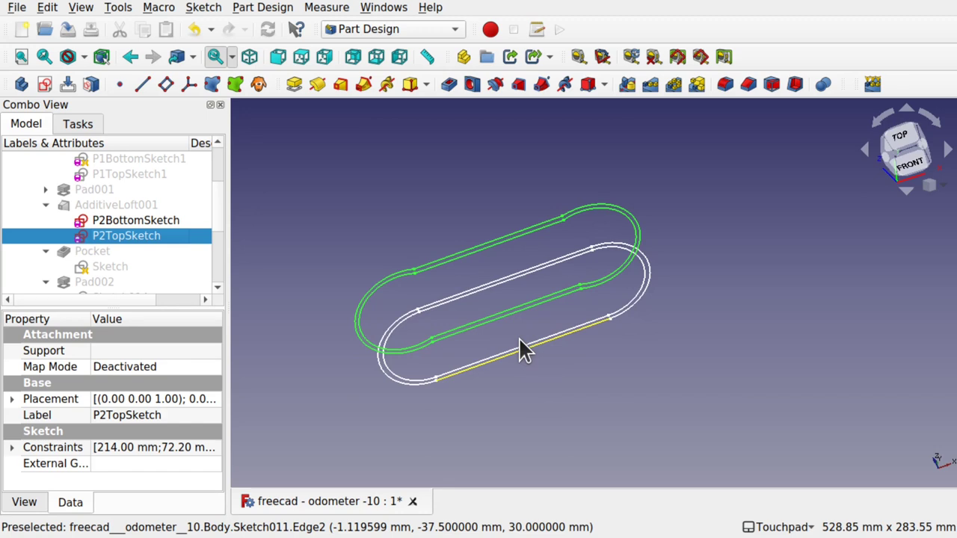
{"action": "scroll", "coordinate": [520, 340], "scroll_direction": "up", "scroll_amount": 2}
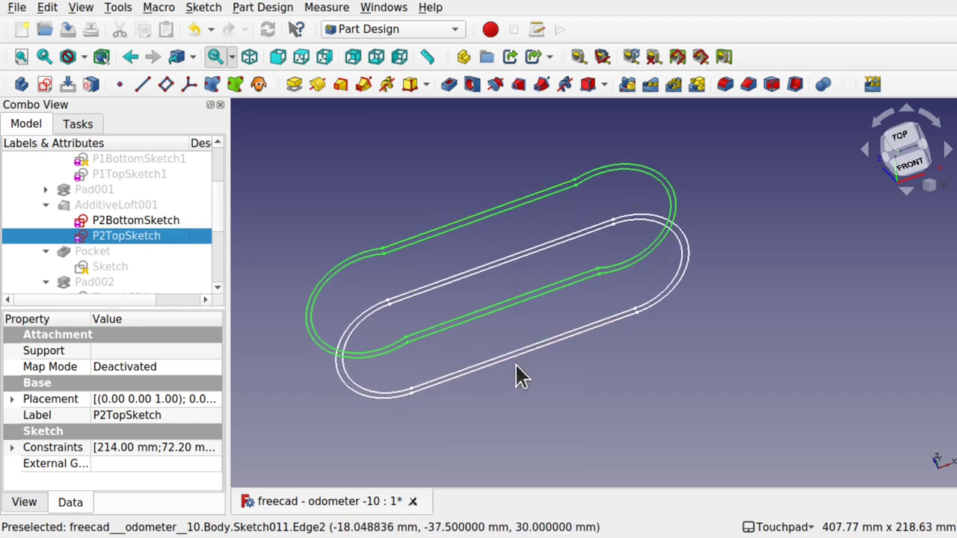
Open P2BottomSketch for editing and section the view at the sketch plane to isolate its outlines
{"action": "double_click", "coordinate": [131, 218]}
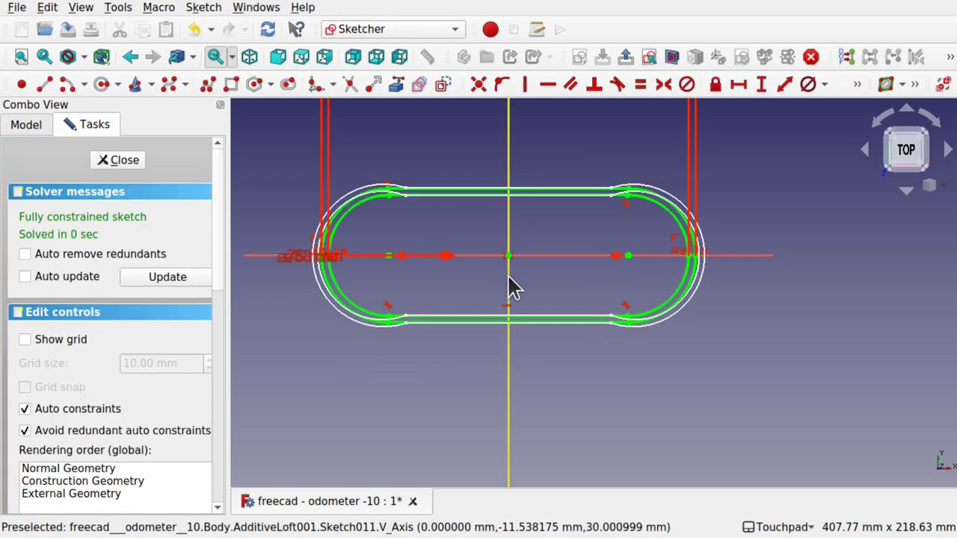
{"action": "mouse_move", "coordinate": [560, 281]}
{"action": "left_mouse_down", "text": "shift"}
{"action": "mouse_move", "coordinate": [555, 195]}
{"action": "mouse_move", "coordinate": [545, 201]}
{"action": "mouse_move", "coordinate": [541, 259]}
{"action": "mouse_move", "coordinate": [556, 292]}
{"action": "left_mouse_up", "text": "shift"}
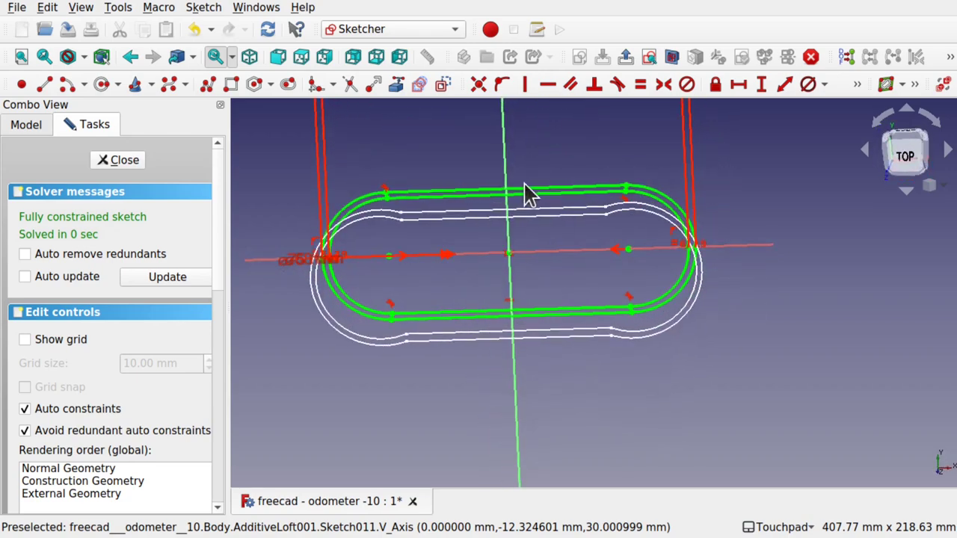
{"action": "mouse_move", "coordinate": [521, 334]}
{"action": "left_mouse_down", "text": "alt"}
{"action": "mouse_move", "coordinate": [549, 169]}
{"action": "mouse_move", "coordinate": [555, 197]}
{"action": "mouse_move", "coordinate": [560, 171]}
{"action": "mouse_move", "coordinate": [555, 187]}
{"action": "left_mouse_up", "text": "alt"}
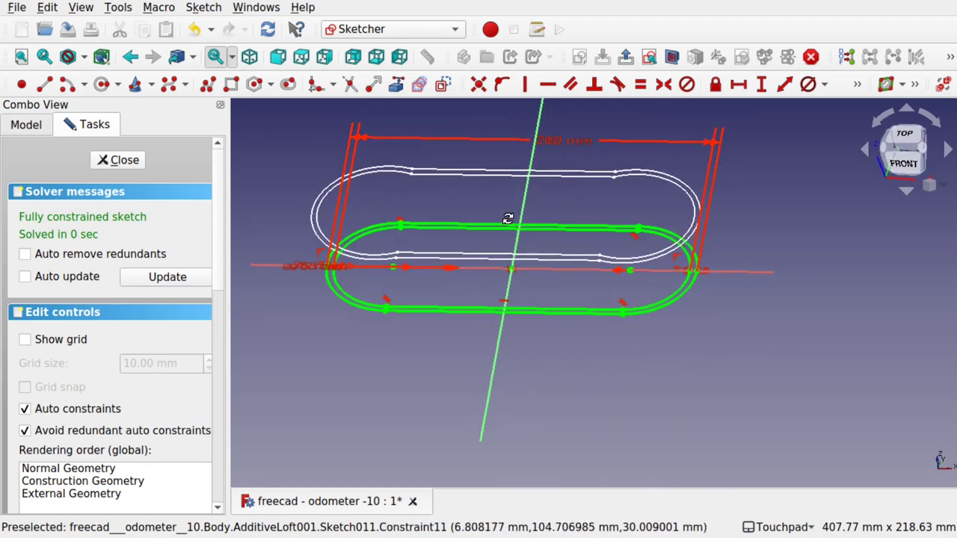
{"action": "left_click_drag", "start_coordinate": [509, 216], "coordinate": [513, 292], "text": "alt"}
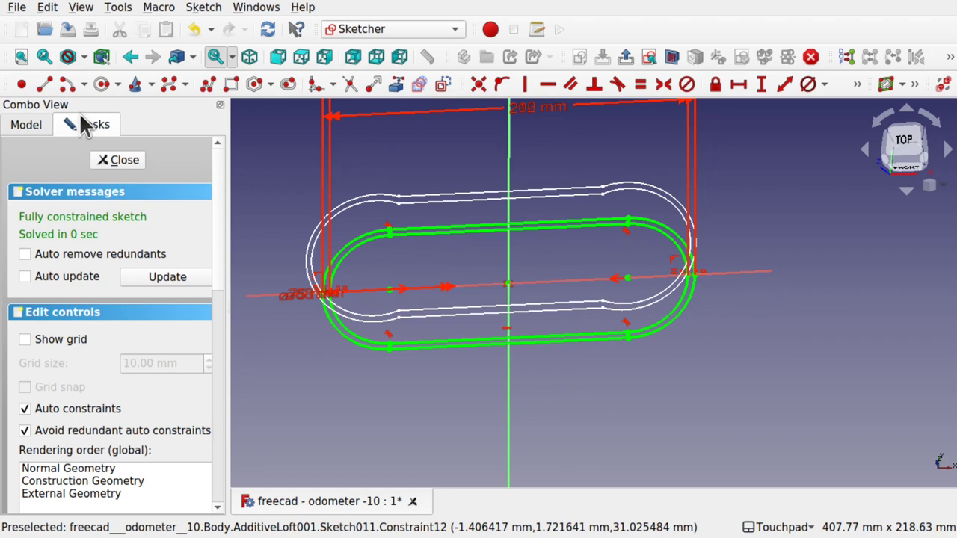
{"action": "left_click", "coordinate": [38, 124]}
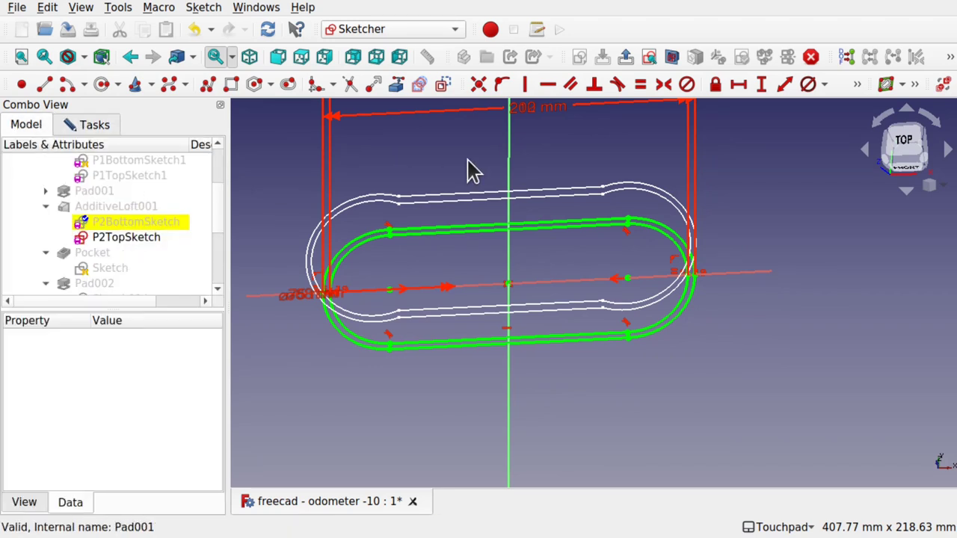
{"action": "left_click", "coordinate": [671, 57]}
{"action": "mouse_move", "coordinate": [532, 164]}
{"action": "left_mouse_down", "text": "shift"}
{"action": "mouse_move", "coordinate": [568, 192]}
{"action": "mouse_move", "coordinate": [566, 257]}
{"action": "mouse_move", "coordinate": [521, 148]}
{"action": "mouse_move", "coordinate": [523, 197]}
{"action": "left_mouse_up", "text": "shift"}
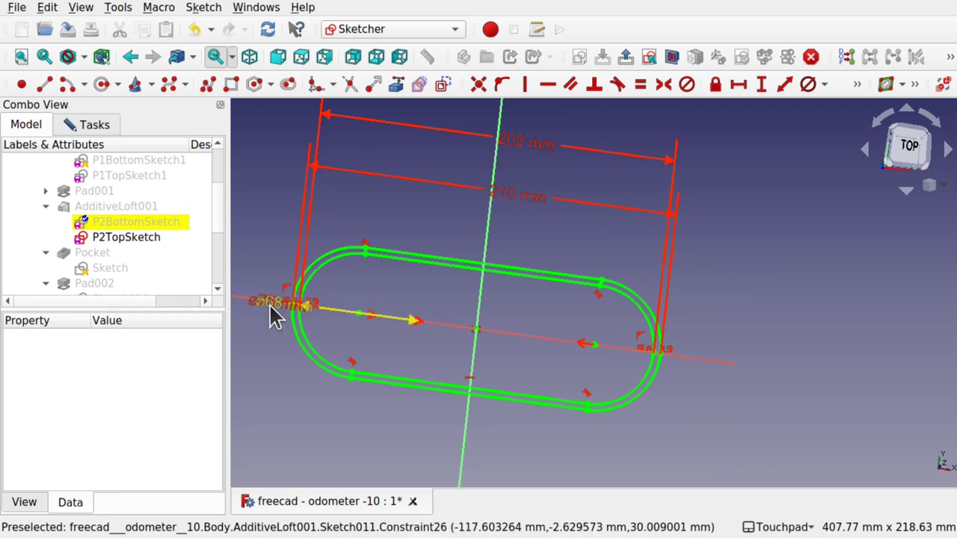
Separate the overlapping diameter labels, and set the 68 mm diameter outline's length to 210 mm and the 75 mm diameter outline's to 202 mm
{"action": "left_click_drag", "start_coordinate": [274, 309], "coordinate": [278, 360]}
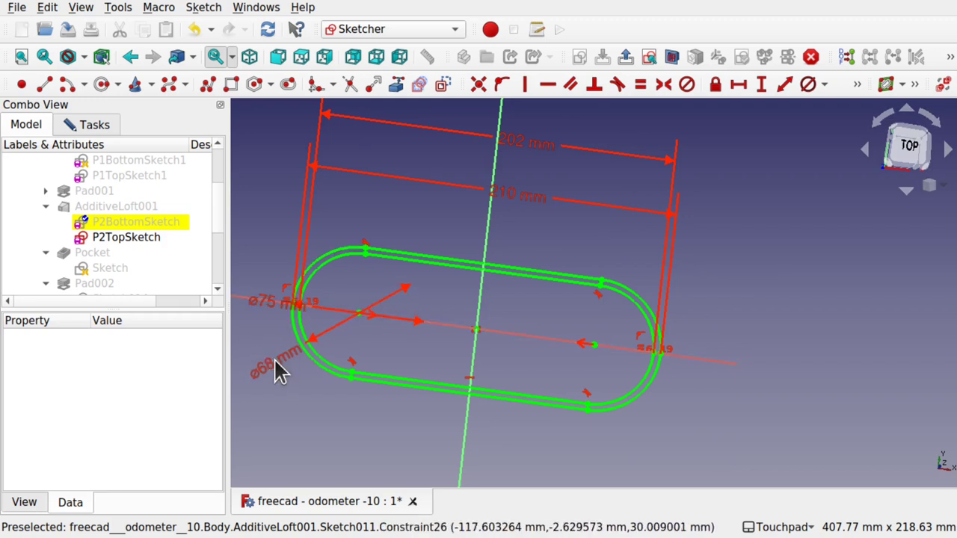
{"action": "double_click", "coordinate": [520, 154]}
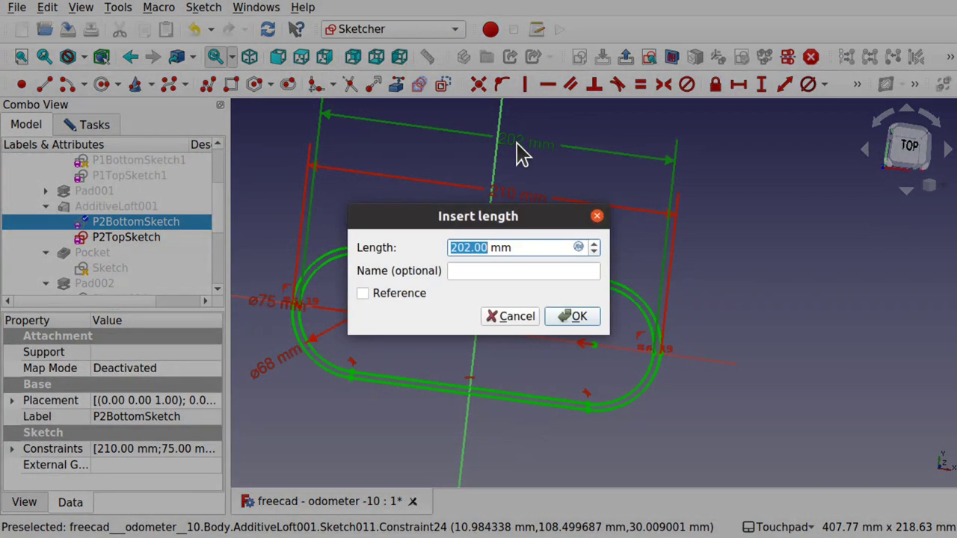
{"action": "type", "text": "210"}
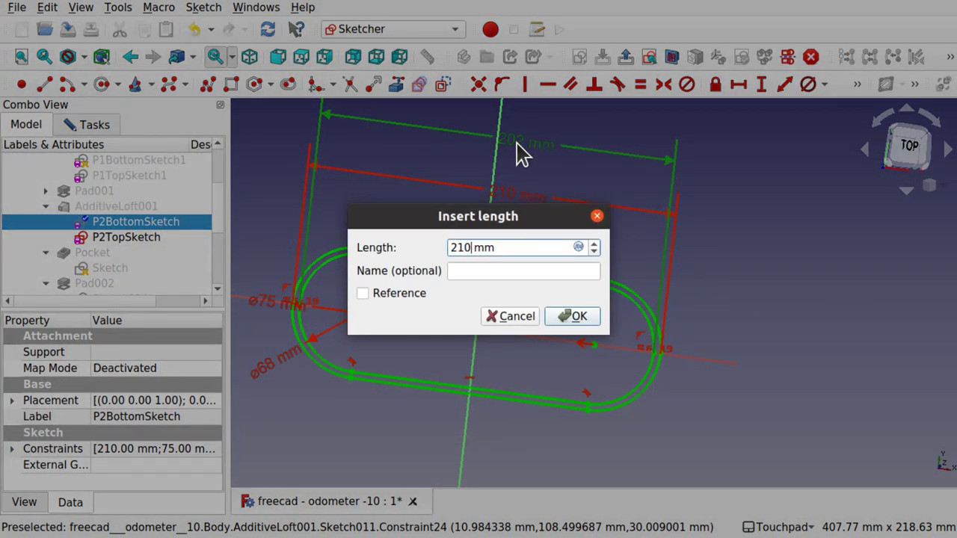
{"action": "key", "text": "Return"}
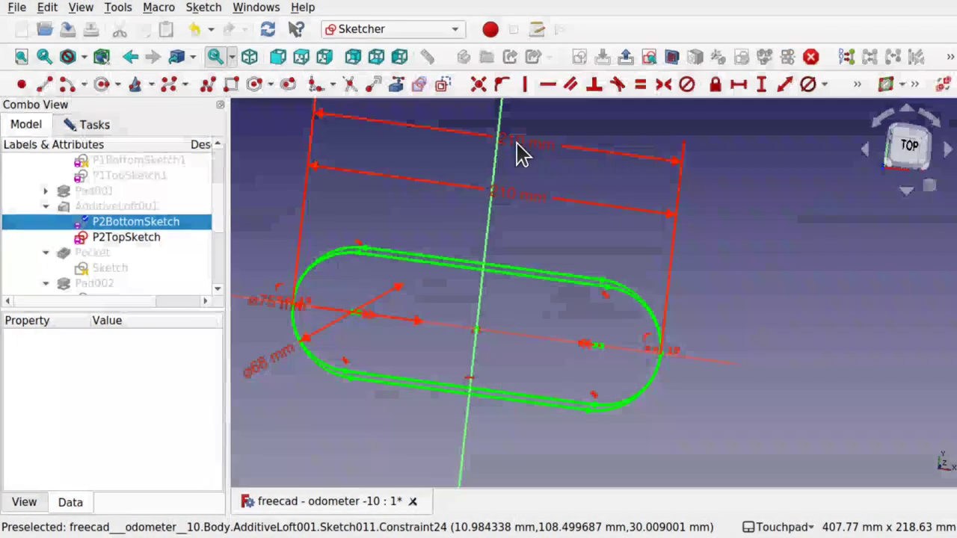
{"action": "double_click", "coordinate": [533, 203]}
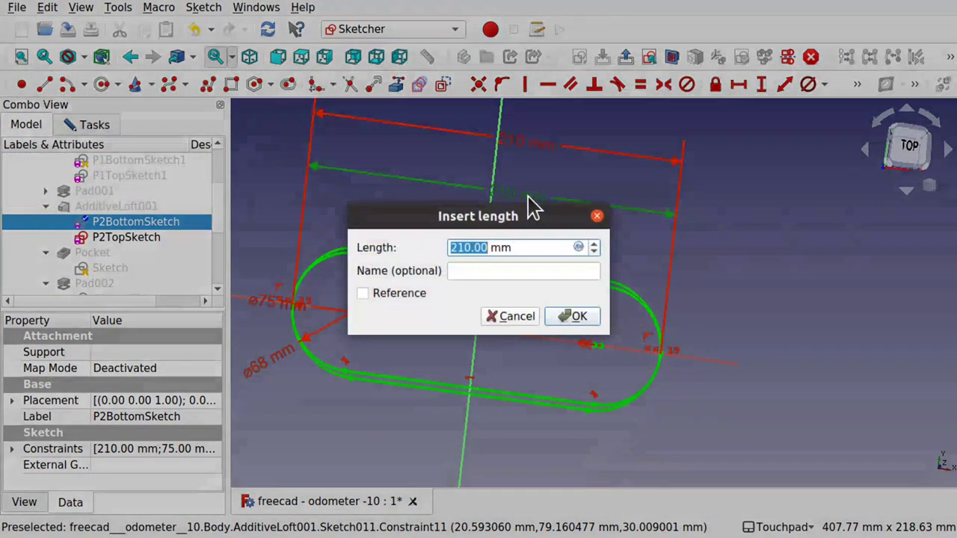
{"action": "type", "text": "20"}
{"action": "left_click", "coordinate": [567, 316]}
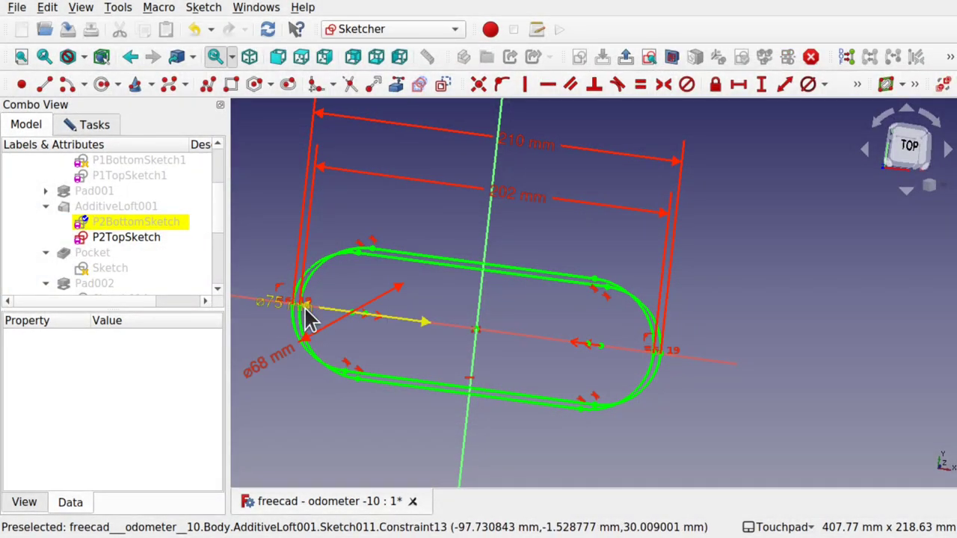
Set the 210 mm outline's diameter to 75 mm and the 202 mm outline's to 68 mm, and finish editing P2BottomSketch
{"action": "left_click_drag", "start_coordinate": [310, 315], "coordinate": [272, 341]}
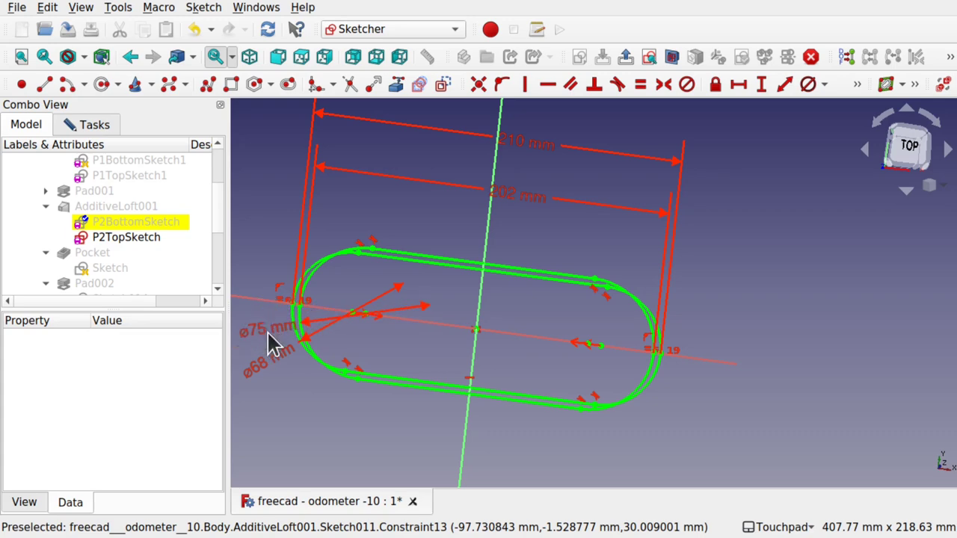
{"action": "double_click", "coordinate": [271, 371]}
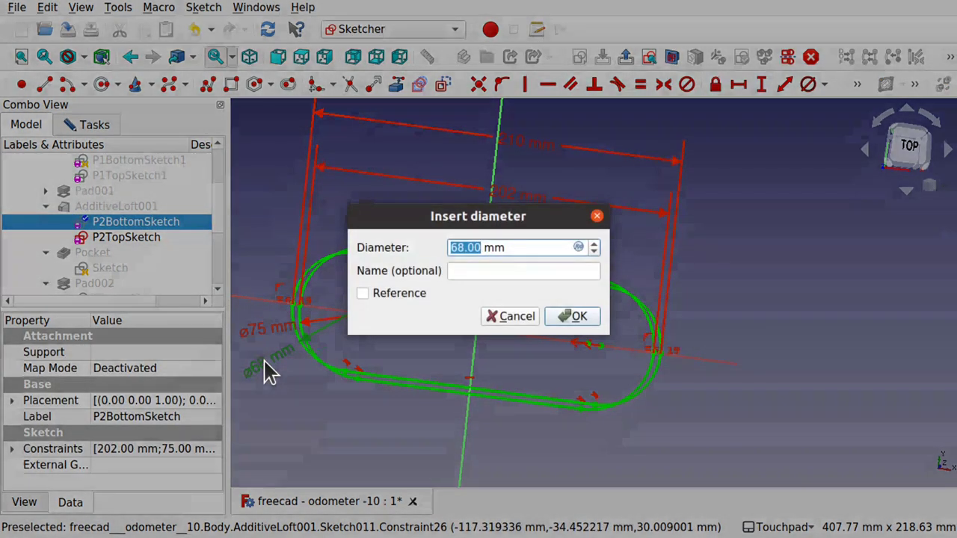
{"action": "type", "text": "75"}
{"action": "key", "text": "Return"}
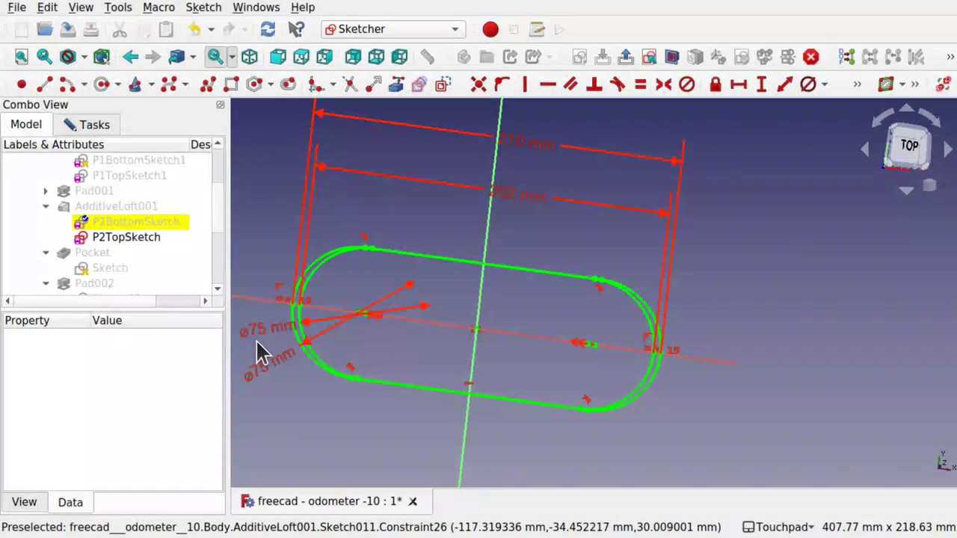
{"action": "double_click", "coordinate": [253, 330]}
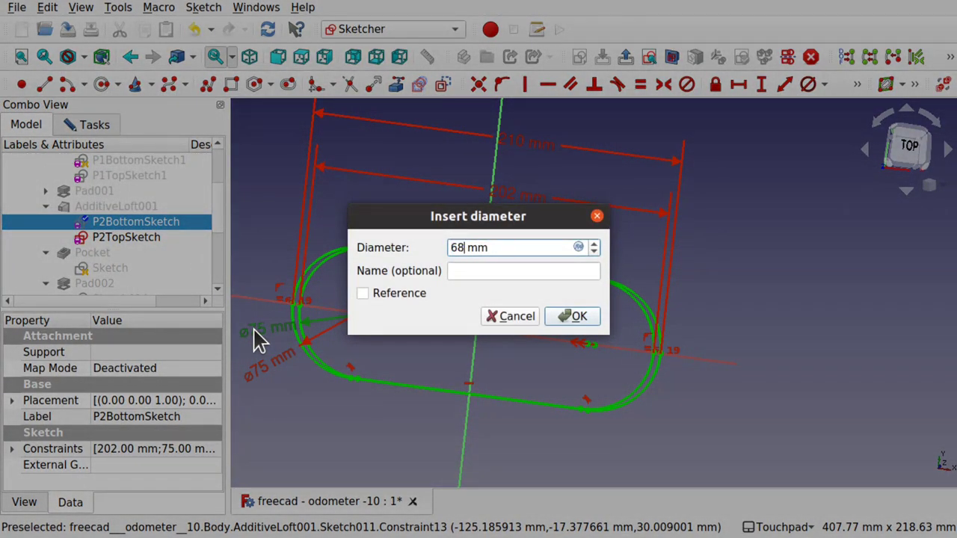
{"action": "type", "text": "68"}
{"action": "key", "text": "Return"}
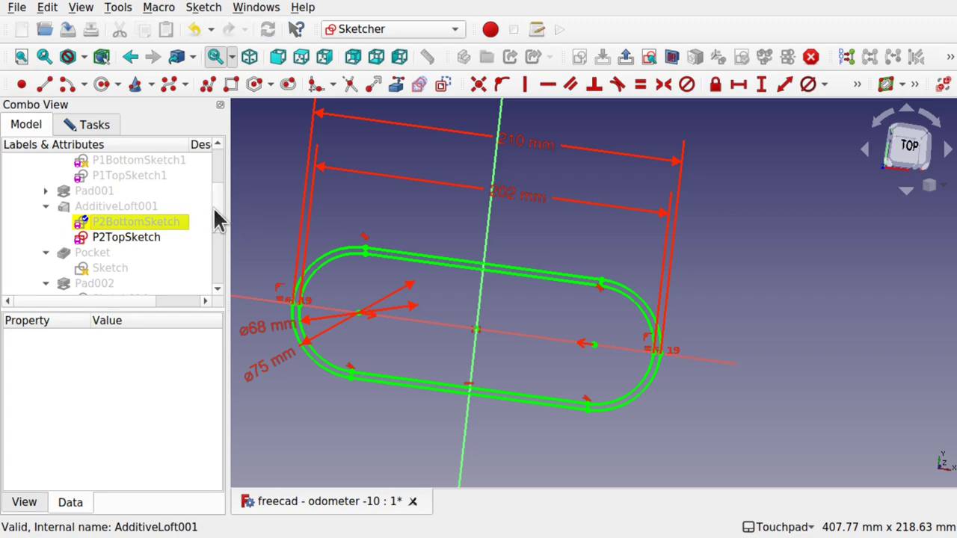
{"action": "left_click", "coordinate": [96, 124]}
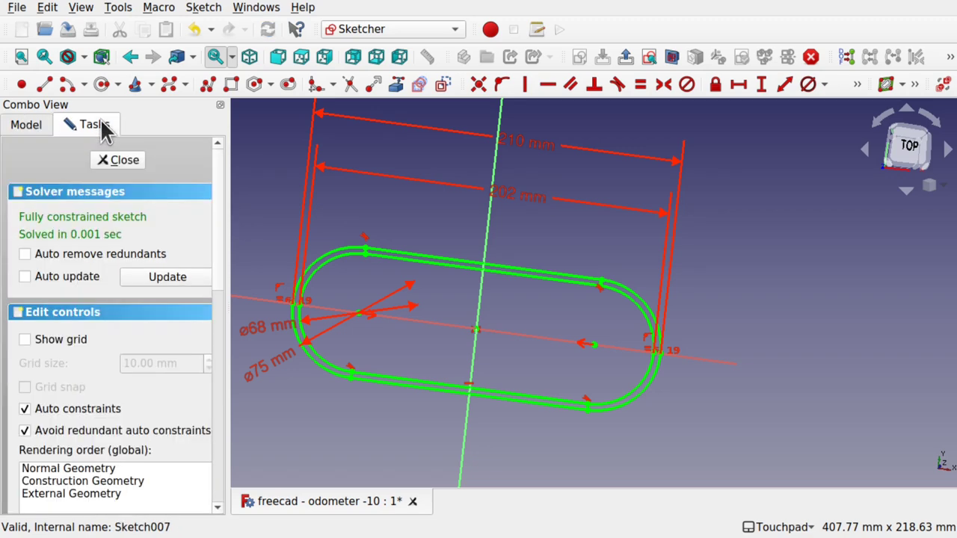
{"action": "left_click", "coordinate": [124, 161]}
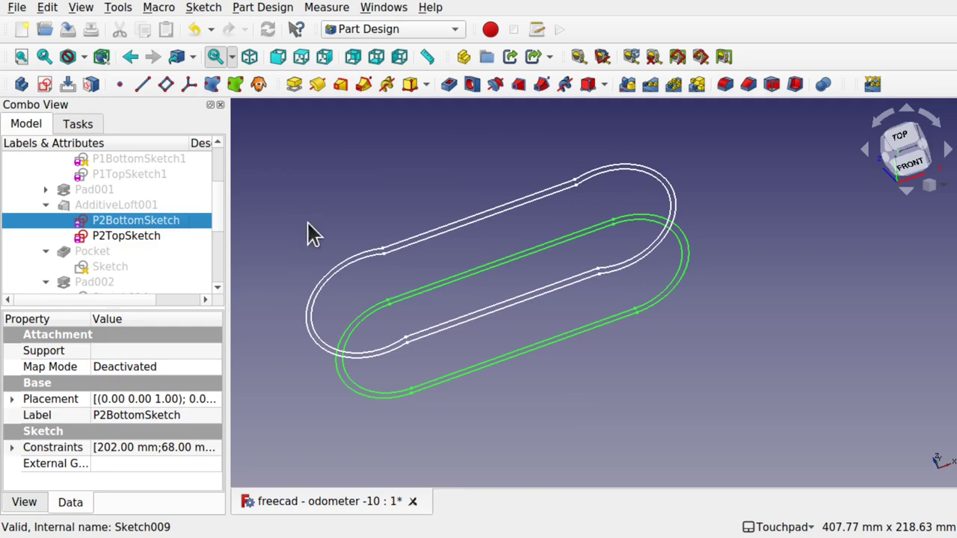
Show AdditiveLoft001 and examine its walls and rounded ends from several sides
{"action": "left_click", "coordinate": [114, 202]}
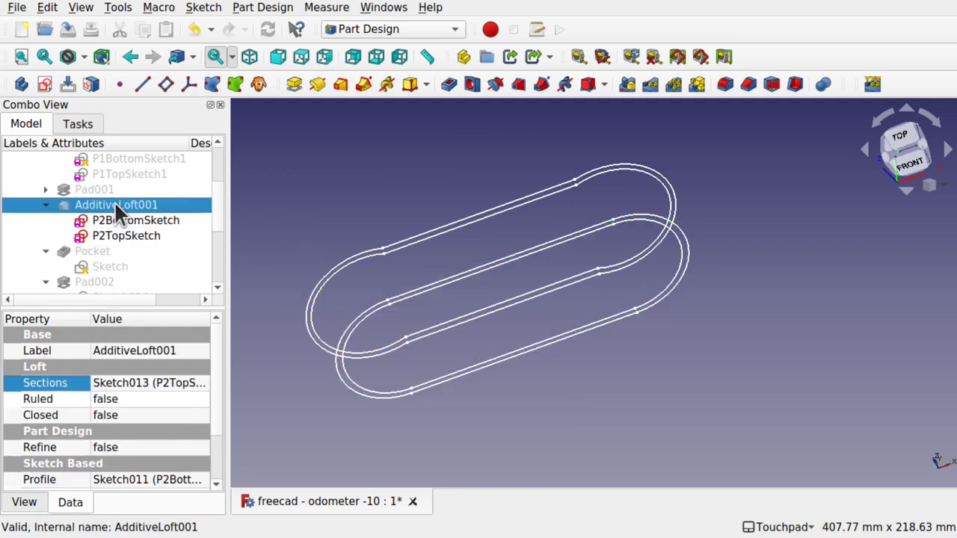
{"action": "key", "text": "space"}
{"action": "left_click_drag", "start_coordinate": [449, 356], "coordinate": [467, 284], "text": "alt"}
{"action": "left_click", "coordinate": [459, 425]}
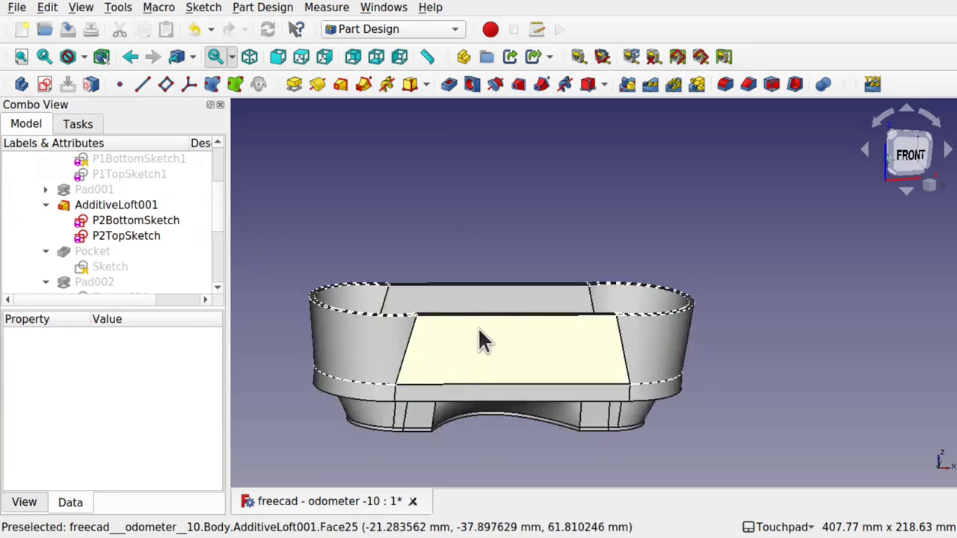
{"action": "left_click_drag", "start_coordinate": [365, 331], "coordinate": [621, 318], "text": "alt"}
{"action": "left_click_drag", "start_coordinate": [299, 351], "coordinate": [792, 244], "text": "alt"}
{"action": "left_click_drag", "start_coordinate": [596, 267], "coordinate": [420, 433], "text": "alt"}
{"action": "left_click_drag", "start_coordinate": [458, 409], "coordinate": [657, 344], "text": "alt"}
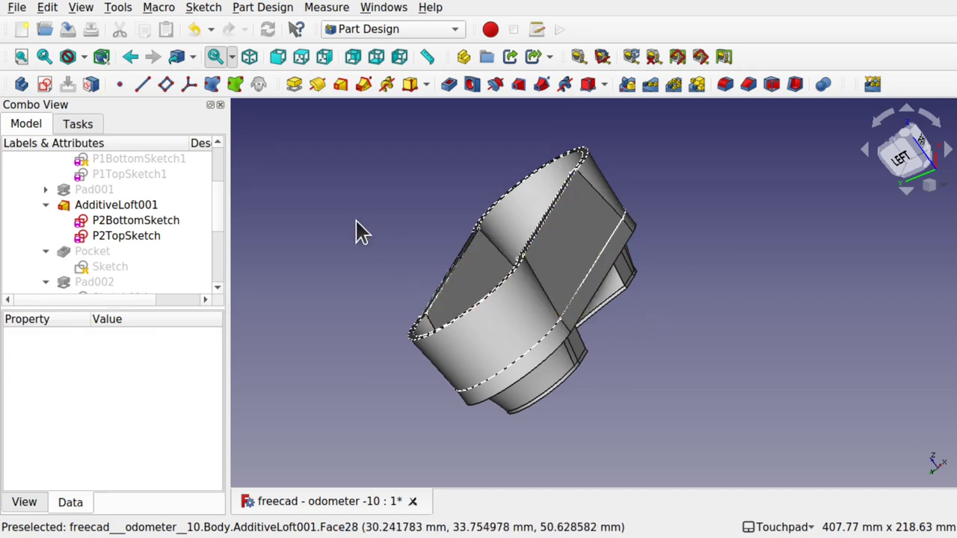
Create a new document and start a sketch on the XY plane
{"action": "left_click", "coordinate": [21, 30]}
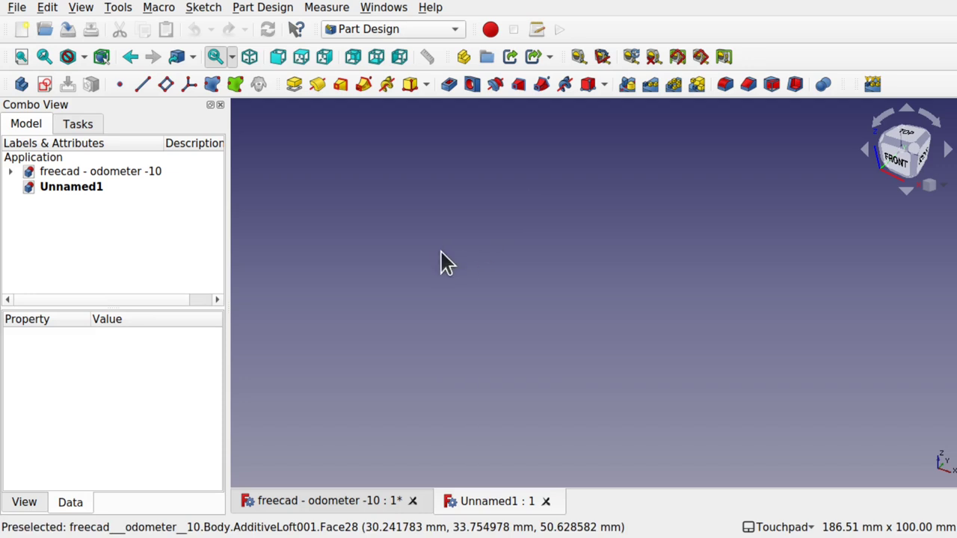
{"action": "left_click", "coordinate": [45, 86]}
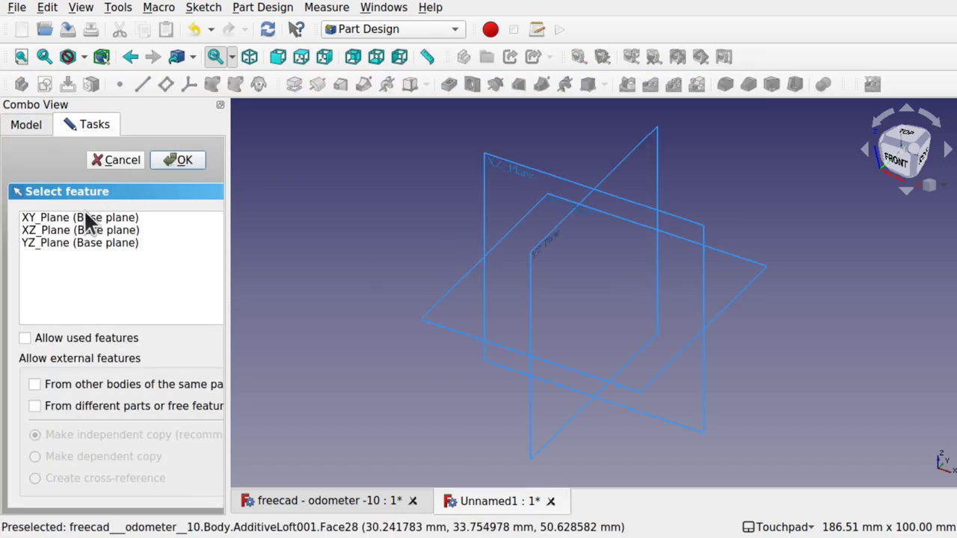
{"action": "left_click", "coordinate": [65, 217]}
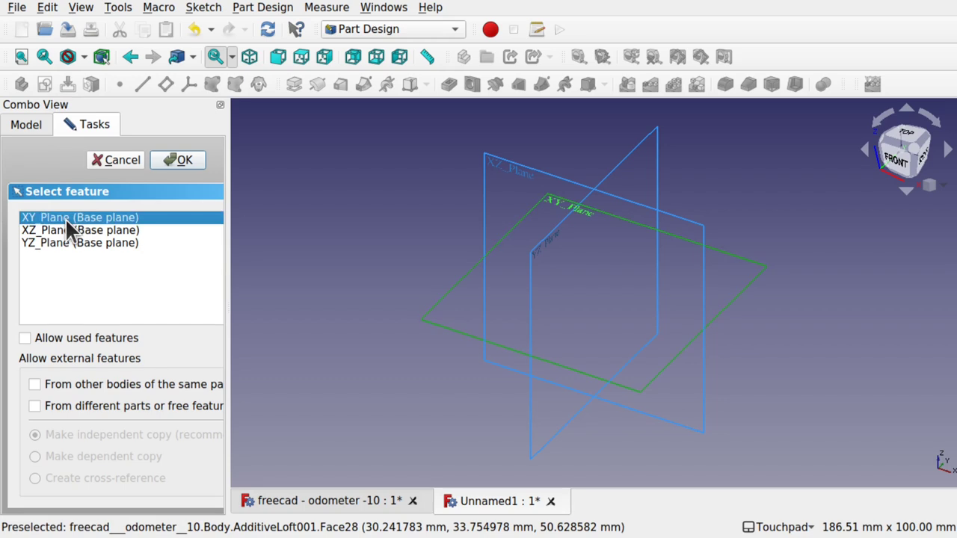
{"action": "left_click", "coordinate": [184, 160]}
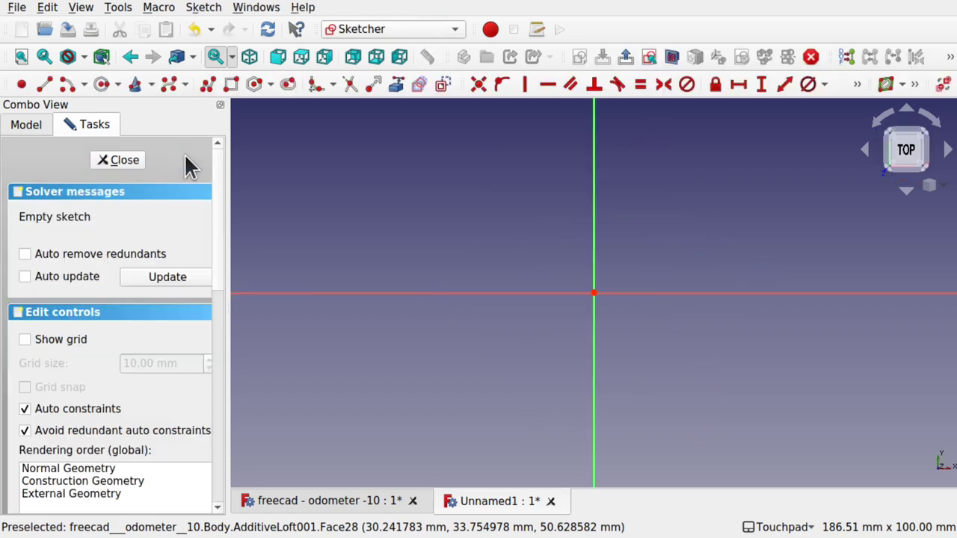
Sketch two concentric circles centred on the origin, the inner one about 30 mm in radius, and finish the sketch
{"action": "left_click", "coordinate": [100, 85]}
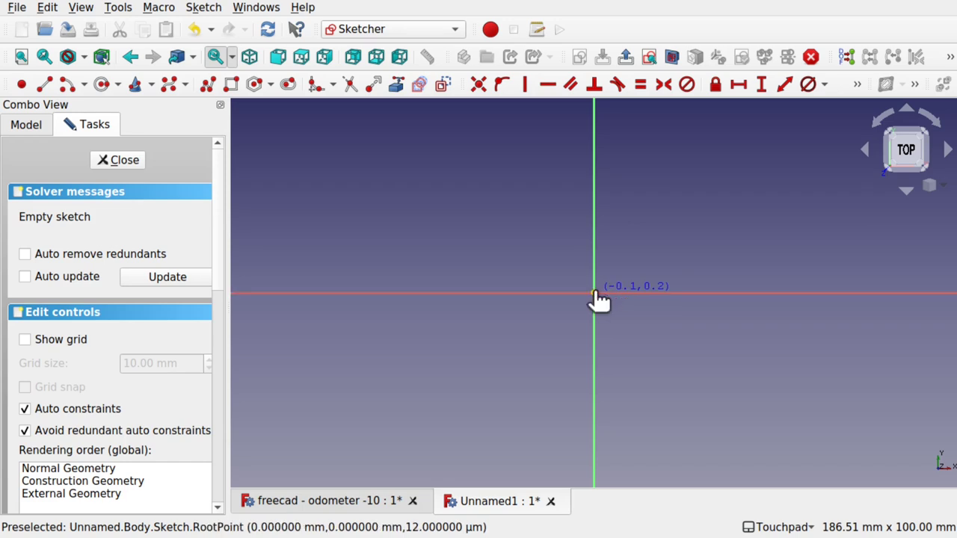
{"action": "left_click", "coordinate": [597, 299]}
{"action": "left_click", "coordinate": [720, 361]}
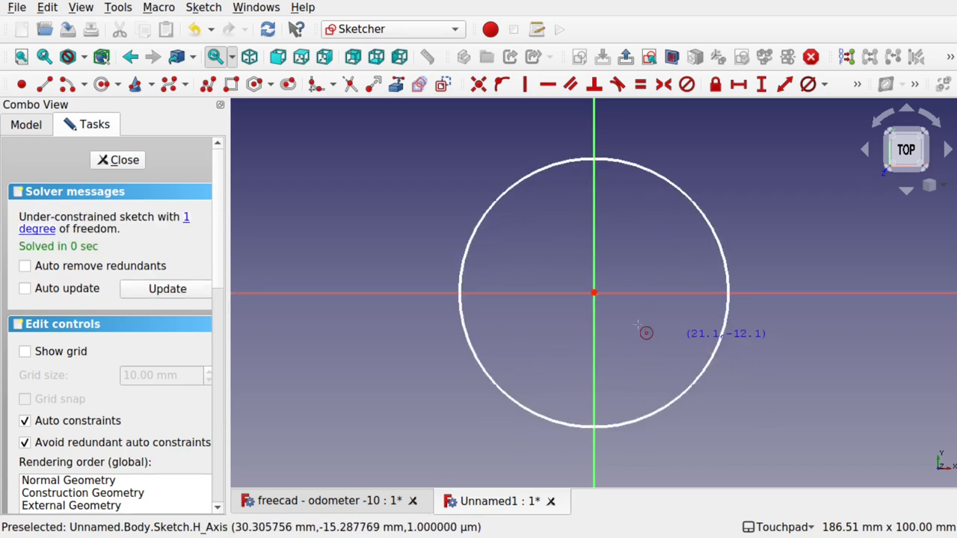
{"action": "left_click", "coordinate": [596, 292]}
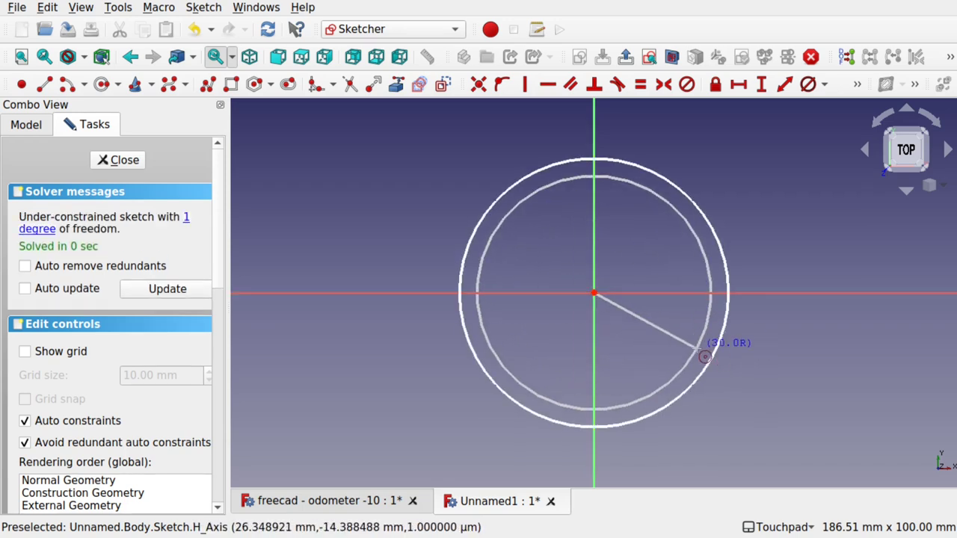
{"action": "left_click", "coordinate": [701, 354]}
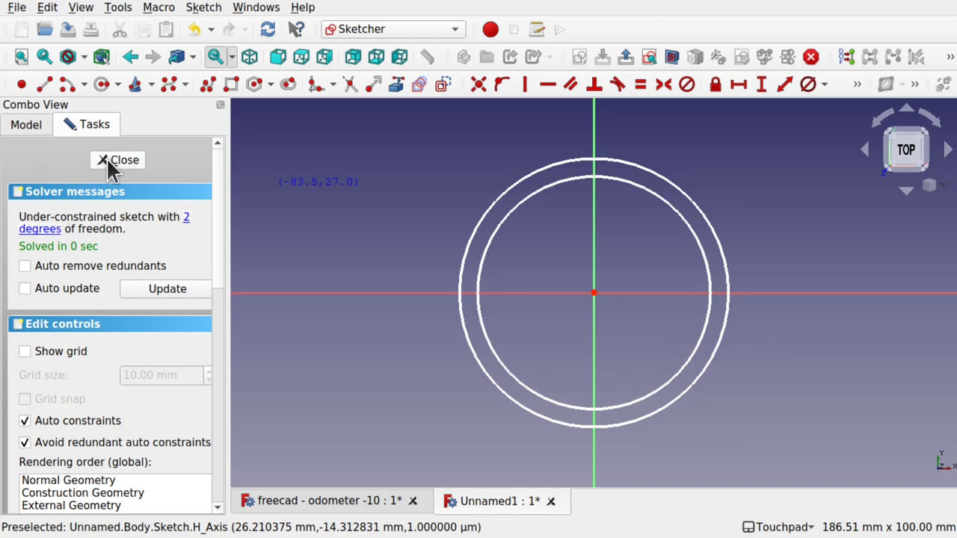
{"action": "left_click", "coordinate": [111, 161]}
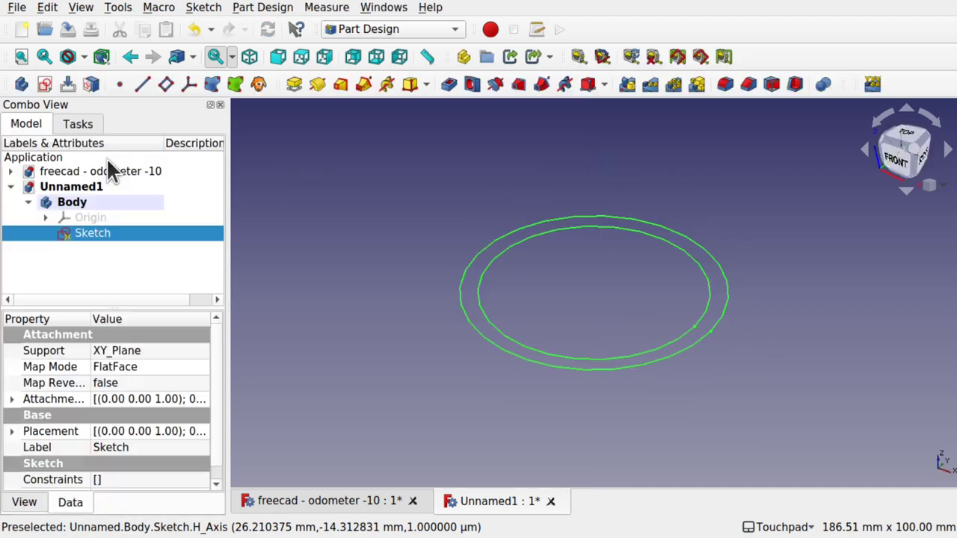
Create a second sketch on the XY plane with two smaller concentric circles centred on the origin, inside the first pair
{"action": "left_click", "coordinate": [123, 254]}
{"action": "left_click", "coordinate": [45, 83]}
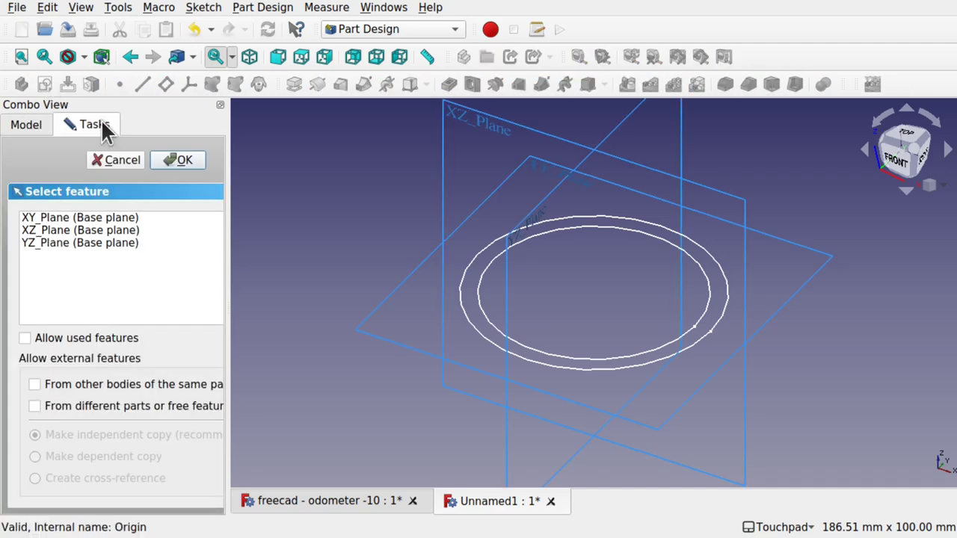
{"action": "left_click", "coordinate": [85, 217]}
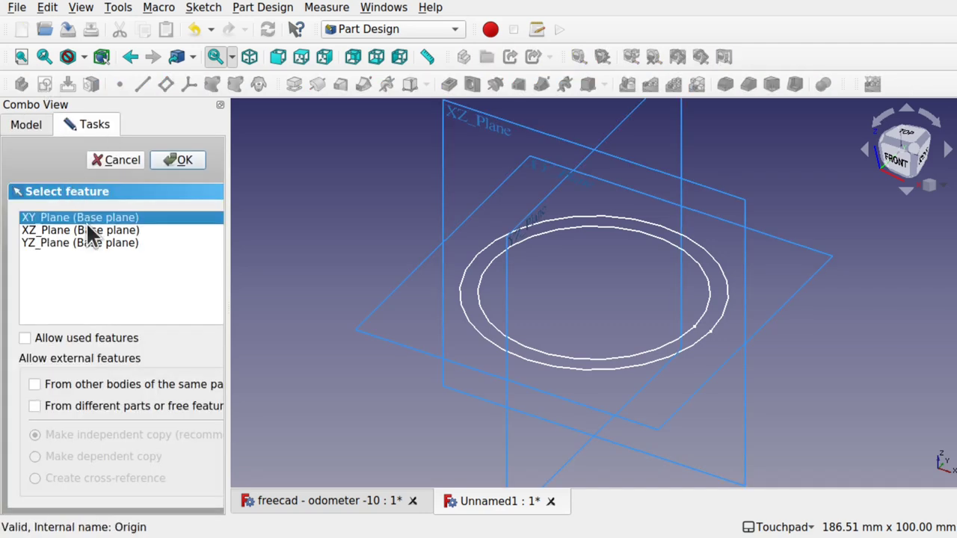
{"action": "left_click", "coordinate": [178, 162]}
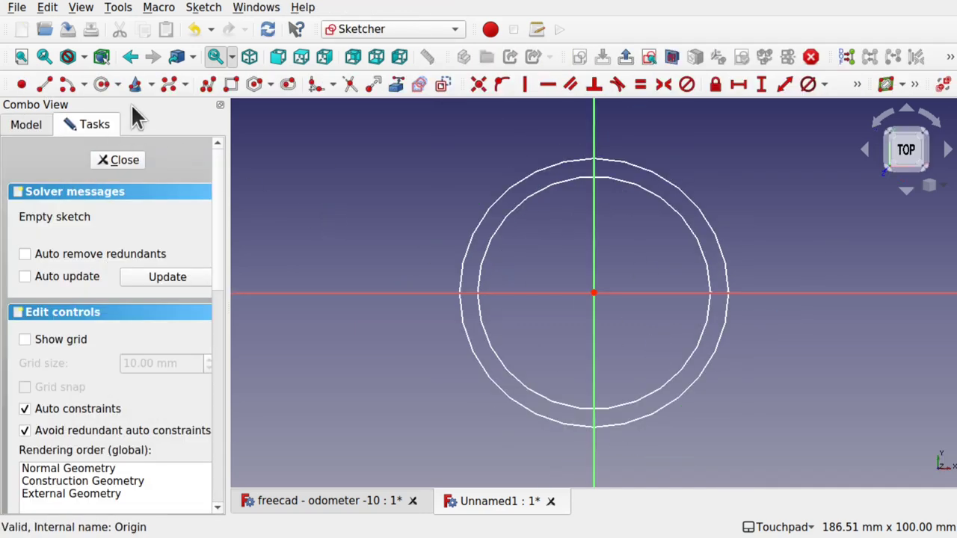
{"action": "left_click", "coordinate": [101, 84]}
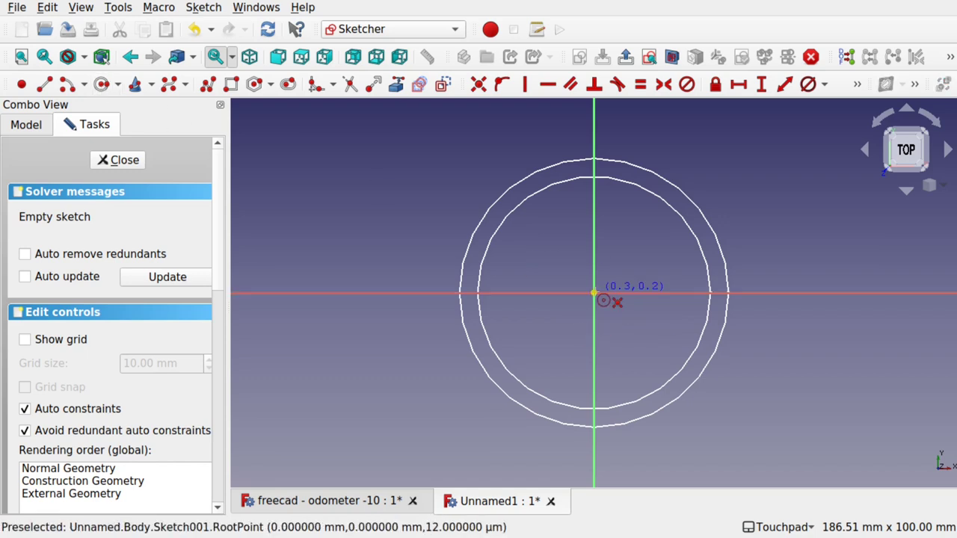
{"action": "left_click", "coordinate": [594, 293]}
{"action": "left_click", "coordinate": [666, 339]}
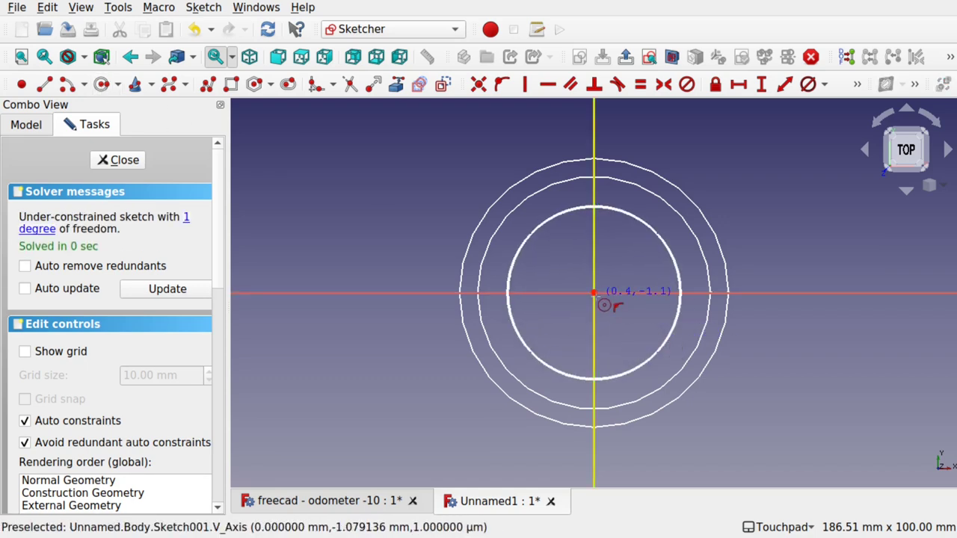
{"action": "left_click", "coordinate": [602, 302]}
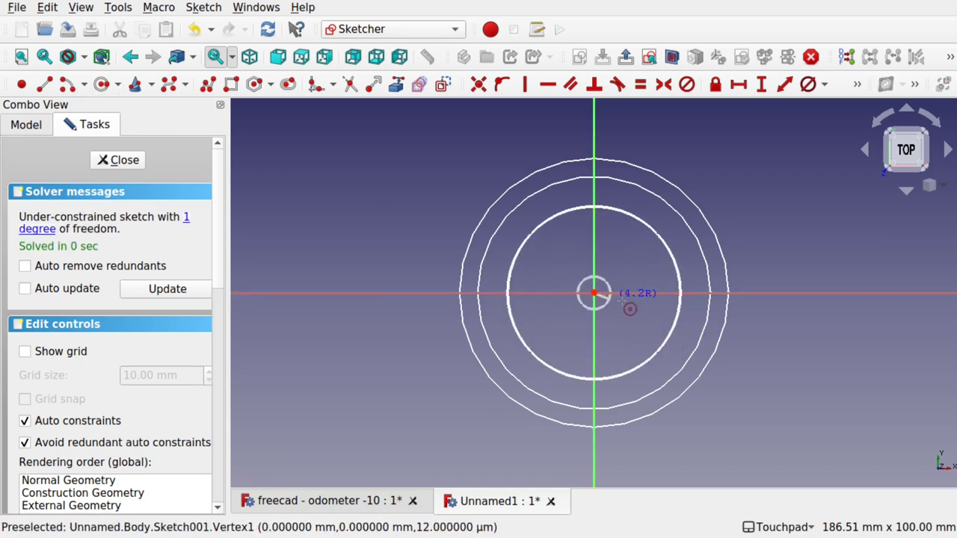
{"action": "left_click", "coordinate": [661, 340]}
{"action": "left_click", "coordinate": [118, 160]}
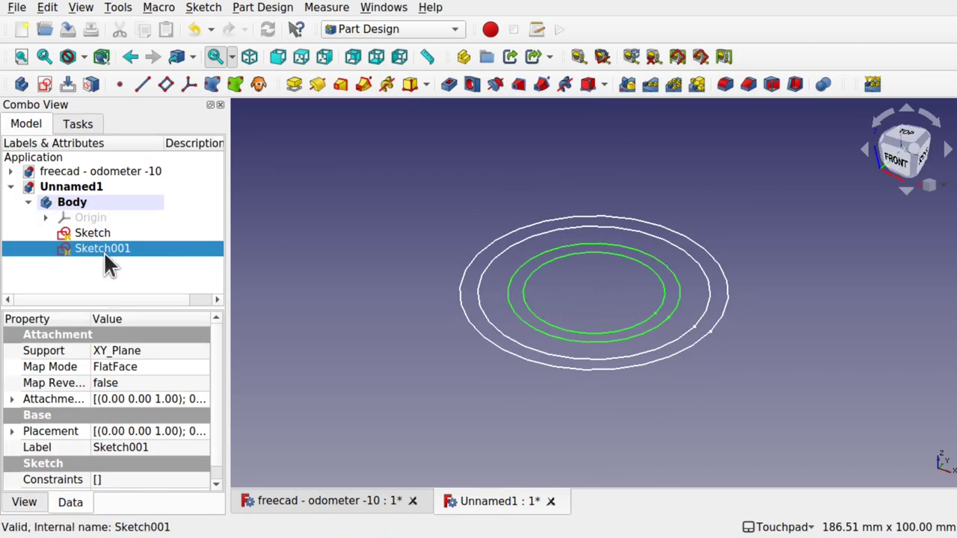
Raise Sketch001 above the first sketch by setting its attachment offset's z position to 32 mm
{"action": "left_click", "coordinate": [12, 399]}
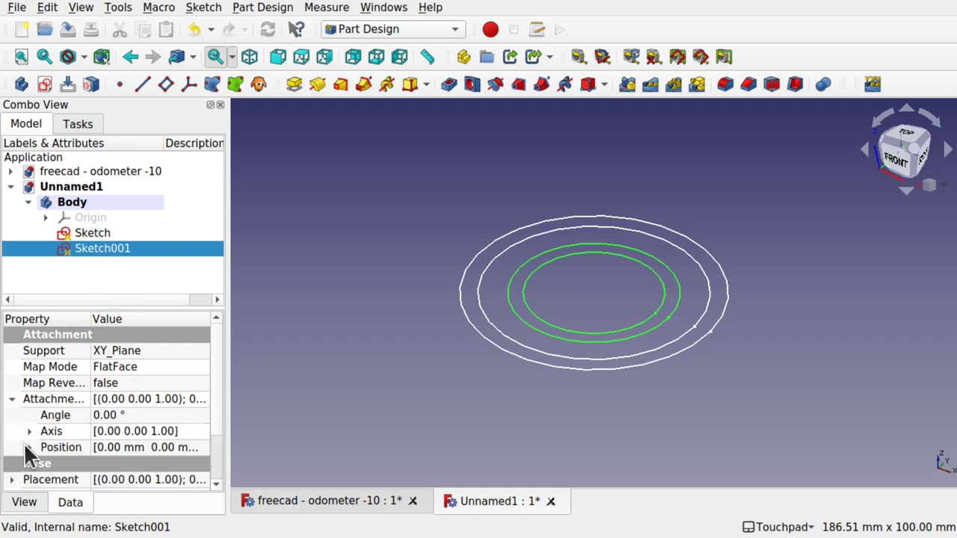
{"action": "left_click", "coordinate": [27, 446]}
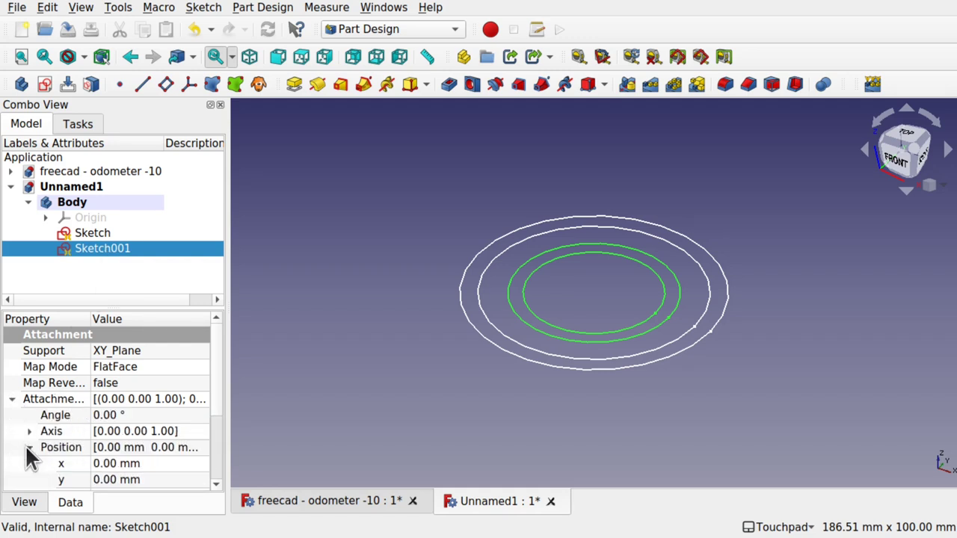
{"action": "left_click", "coordinate": [214, 484]}
{"action": "left_click", "coordinate": [152, 466]}
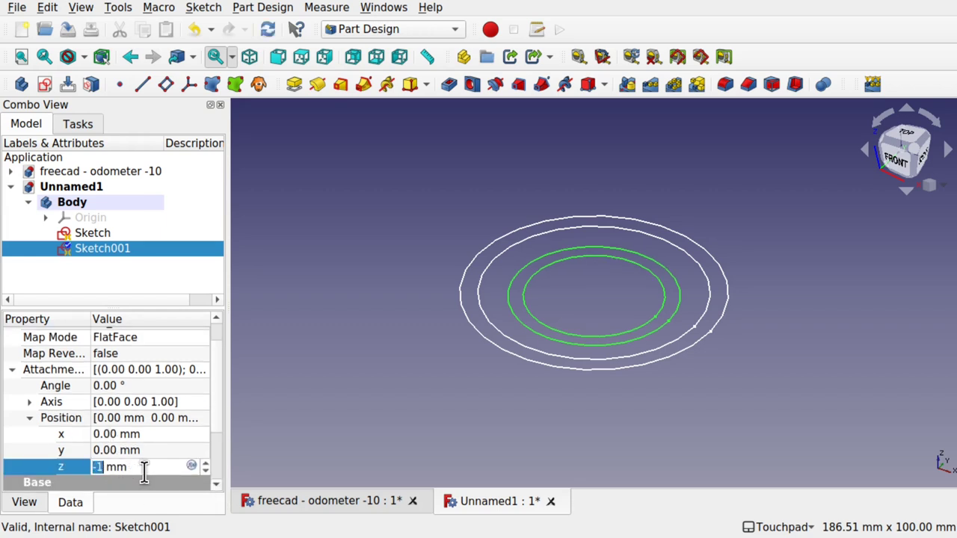
{"action": "scroll", "coordinate": [145, 470], "scroll_direction": "up", "scroll_amount": 20}
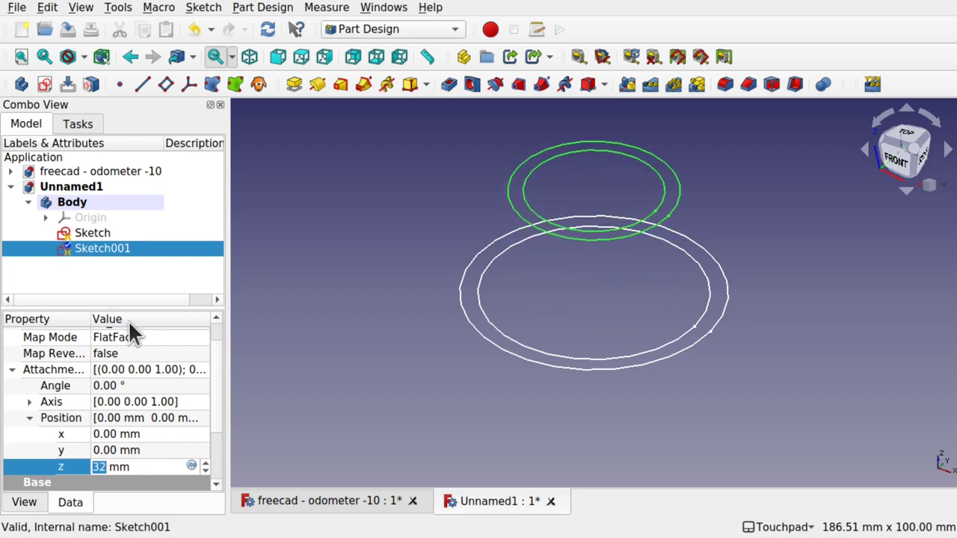
{"action": "left_click", "coordinate": [314, 266]}
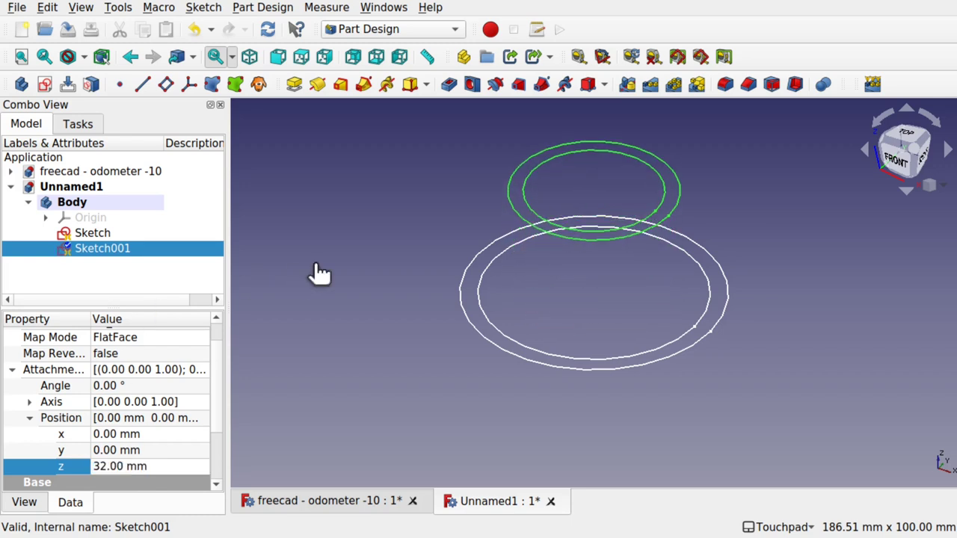
Start an additive loft from Sketch and add Sketch001 as its section by picking the upper sketch's outer circle
{"action": "left_click", "coordinate": [94, 232]}
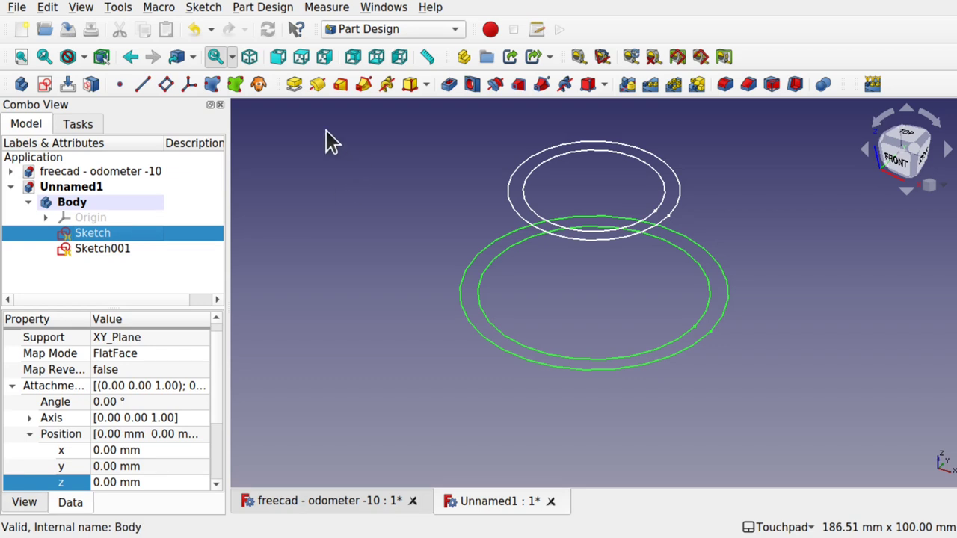
{"action": "left_click", "coordinate": [340, 86]}
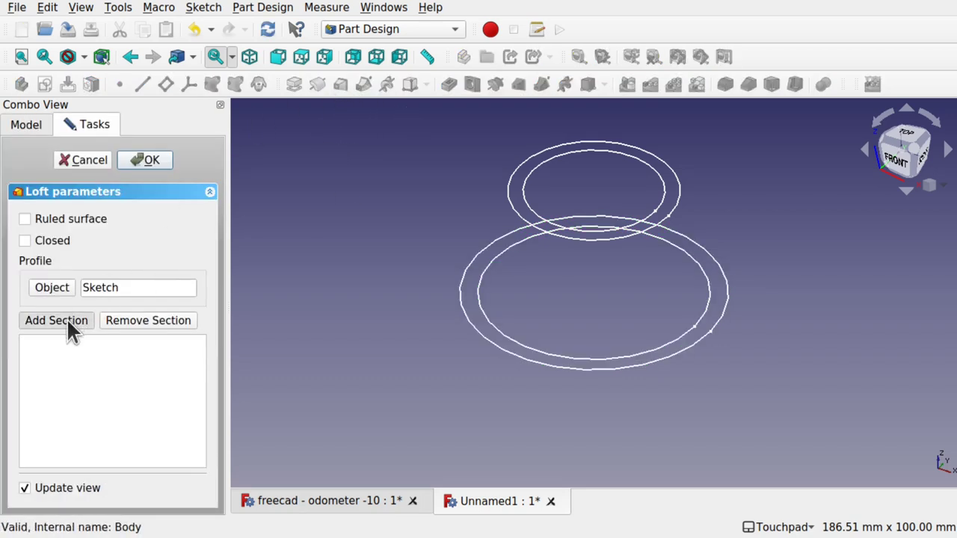
{"action": "left_click", "coordinate": [515, 202]}
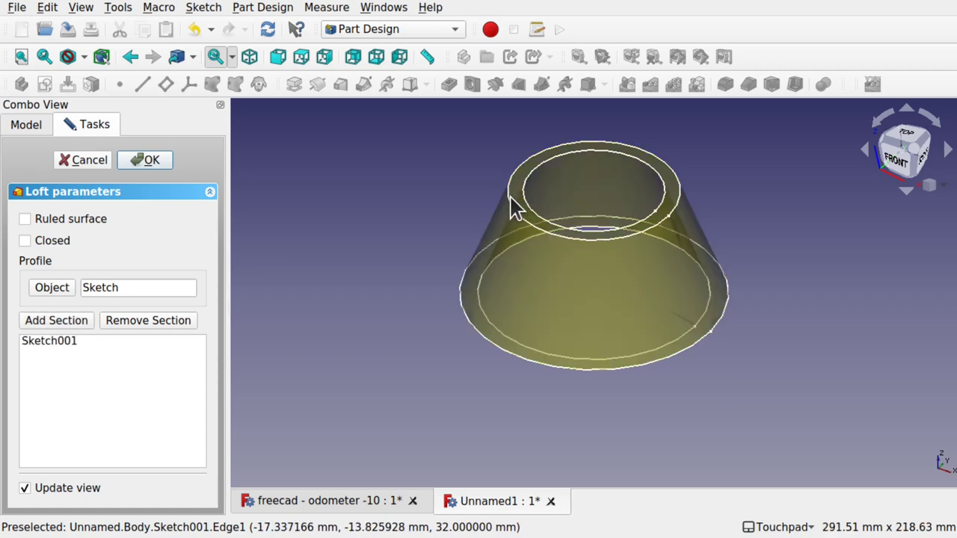
{"action": "middle_click_drag", "start_coordinate": [514, 210], "coordinate": [534, 213]}
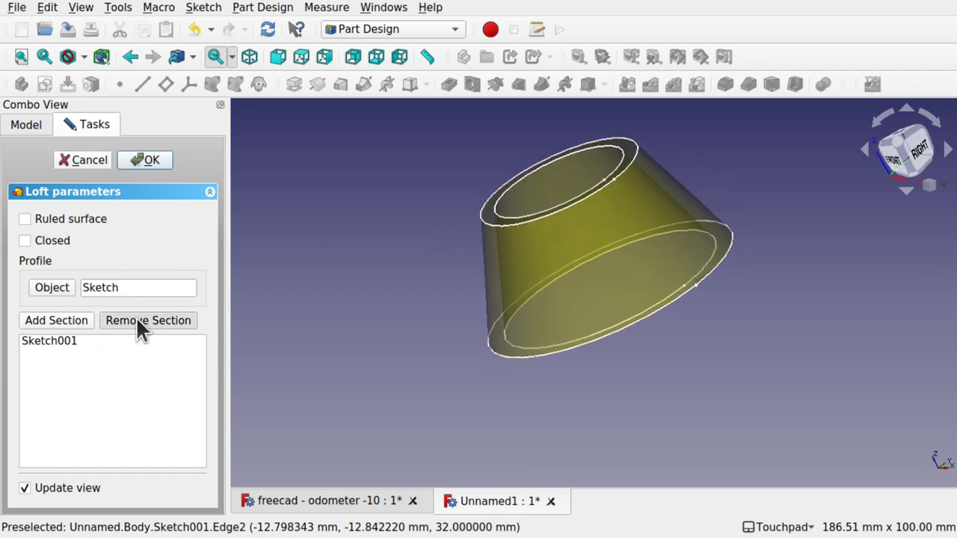
Remove Sketch001 from the loft's sections and re-add it by its outer circle, then discard the loft
{"action": "left_click", "coordinate": [512, 233]}
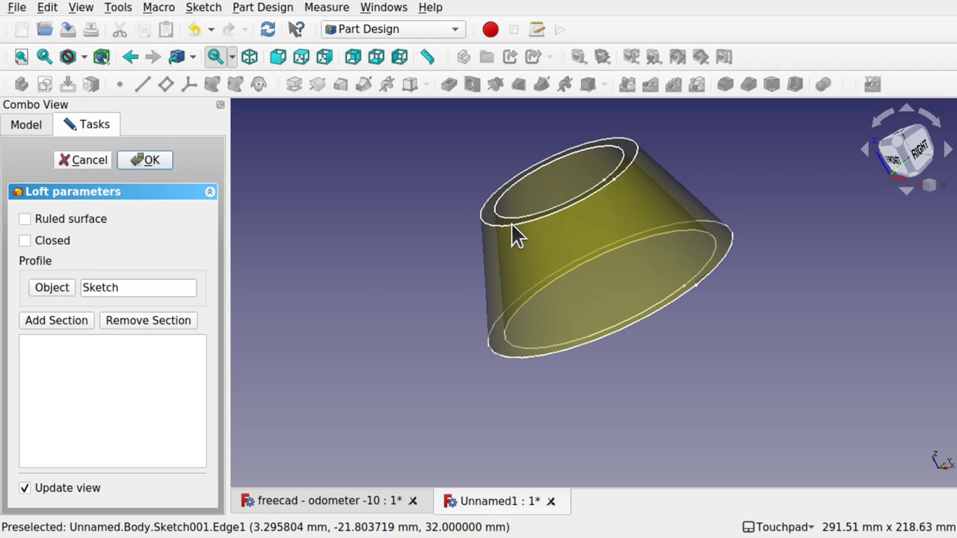
{"action": "left_click", "coordinate": [72, 324]}
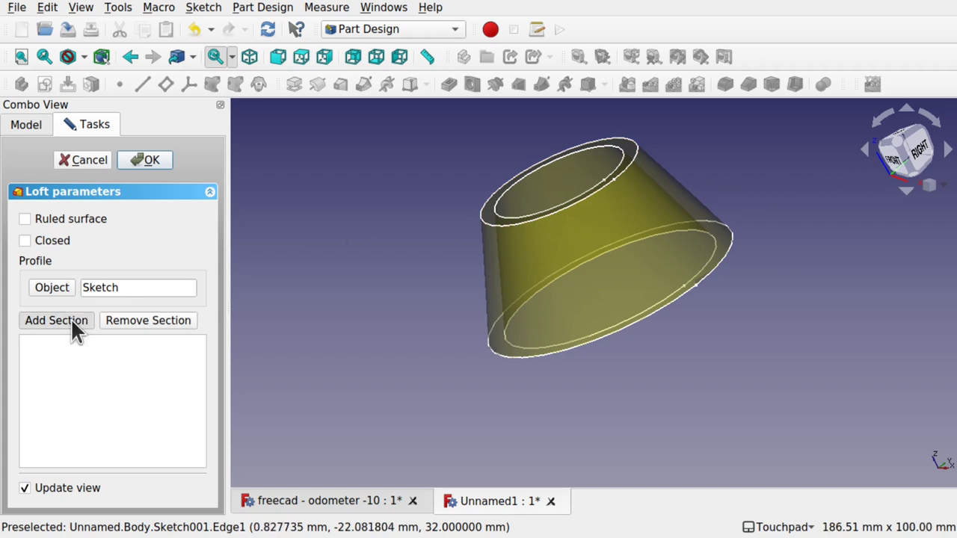
{"action": "left_click", "coordinate": [503, 223]}
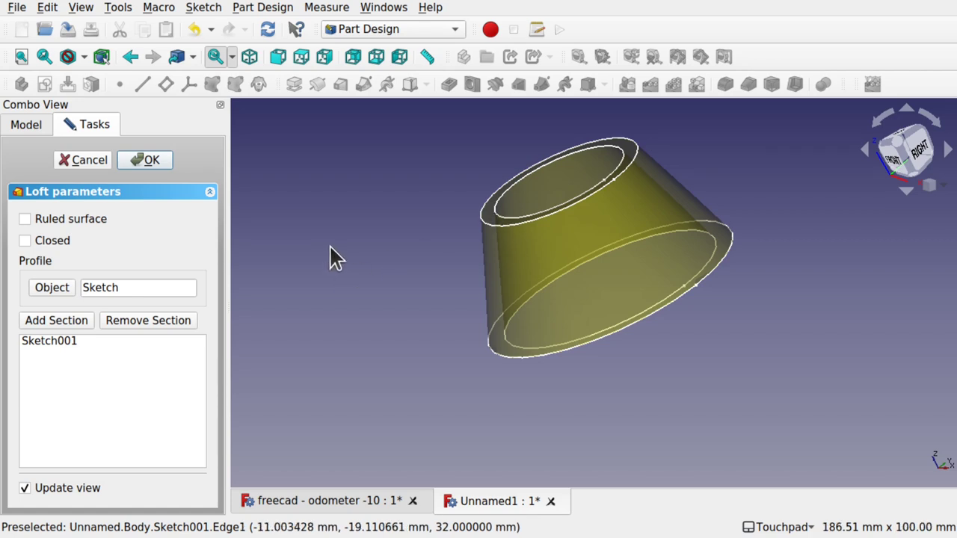
{"action": "left_click", "coordinate": [88, 162]}
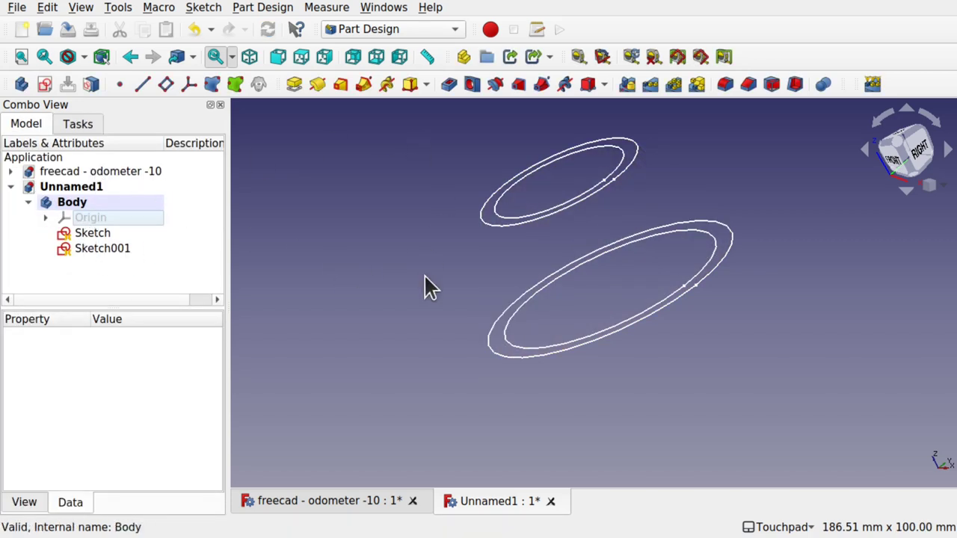
Try an additive loft from Sketch to Sketch001, picking the upper sketch's inner circle, and discard it after inspecting the preview
{"action": "left_click", "coordinate": [107, 233]}
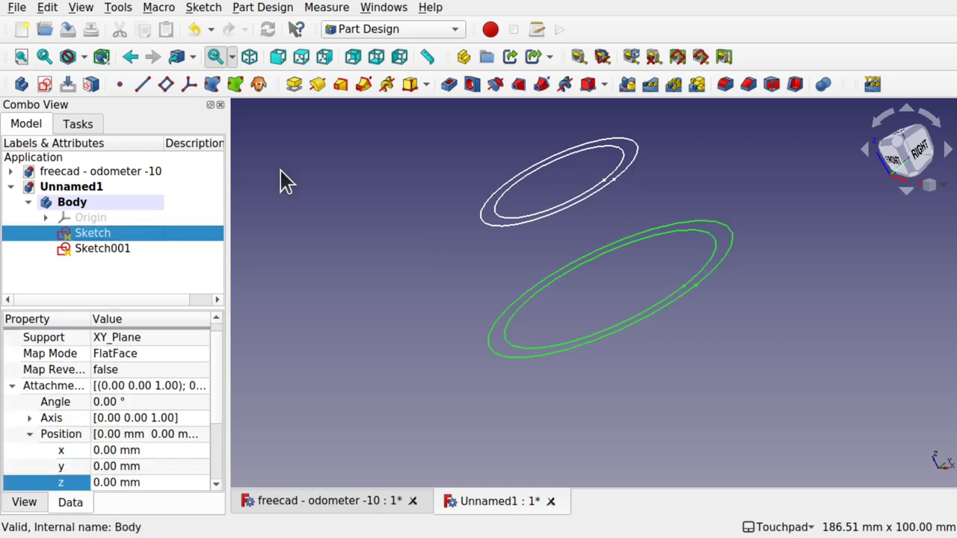
{"action": "left_click", "coordinate": [340, 85]}
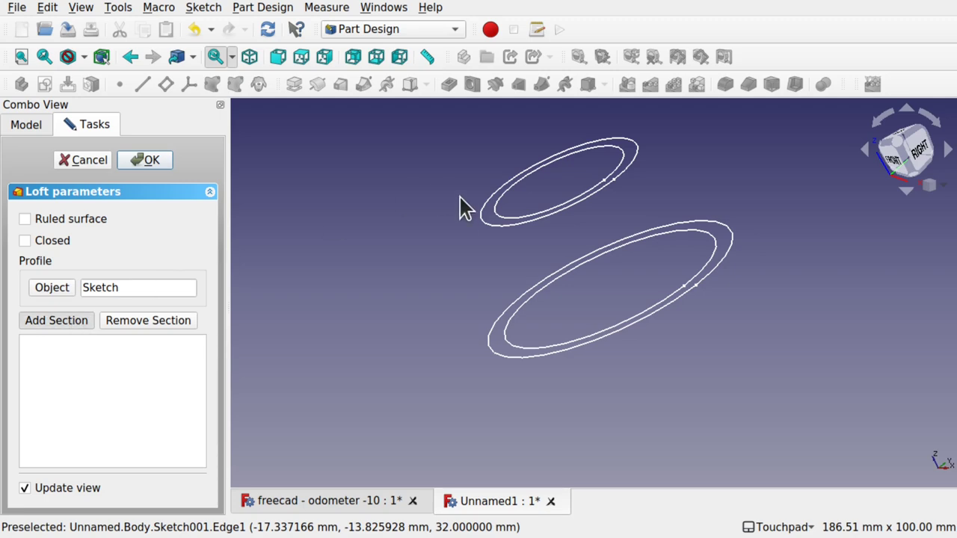
{"action": "left_click", "coordinate": [497, 215]}
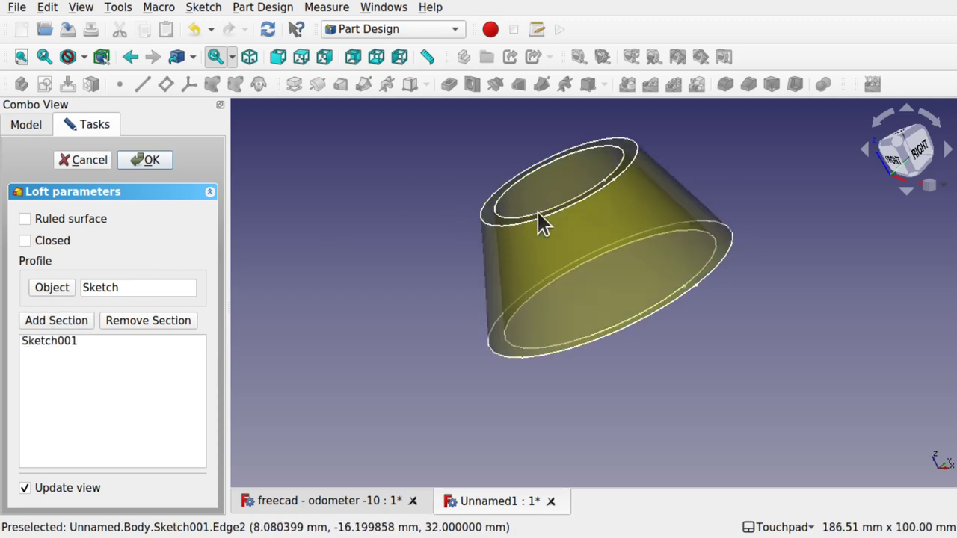
{"action": "left_click_drag", "start_coordinate": [538, 214], "coordinate": [565, 230], "text": "shift"}
{"action": "left_click_drag", "start_coordinate": [653, 220], "coordinate": [533, 239], "text": "shift"}
{"action": "left_click", "coordinate": [76, 163]}
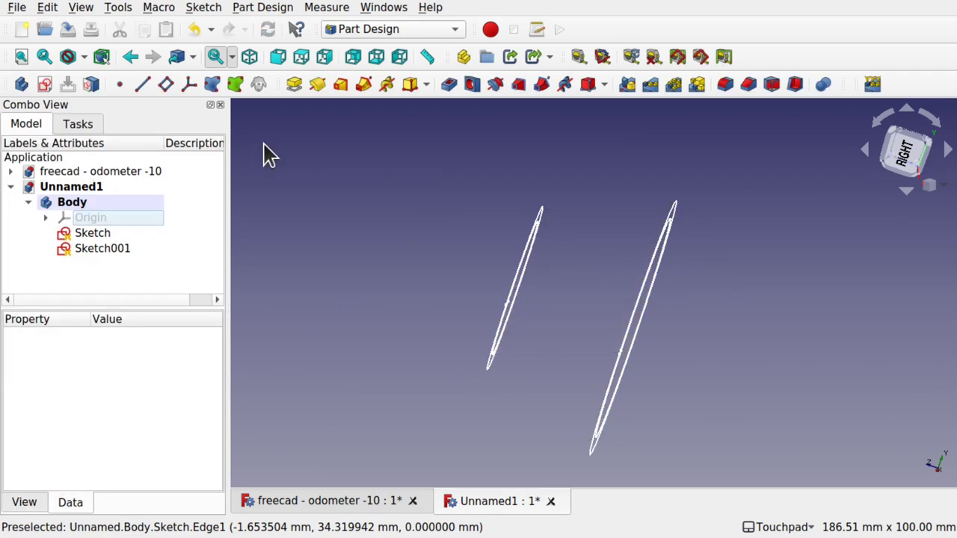
Try an additive loft with the lower sketch's inner circle as profile and Sketch001's outer circle as section, then discard it
{"action": "left_click_drag", "start_coordinate": [412, 209], "coordinate": [528, 200], "text": "alt"}
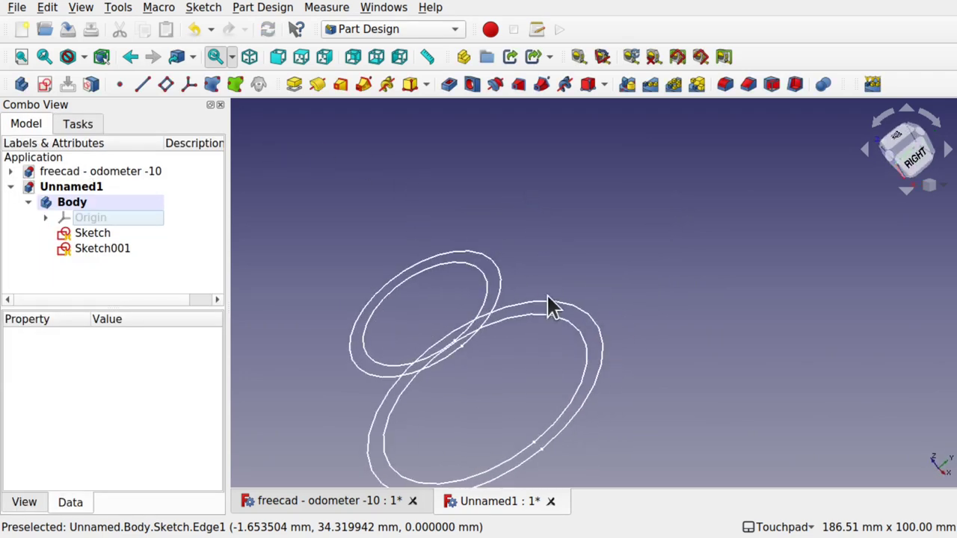
{"action": "left_click", "coordinate": [587, 342]}
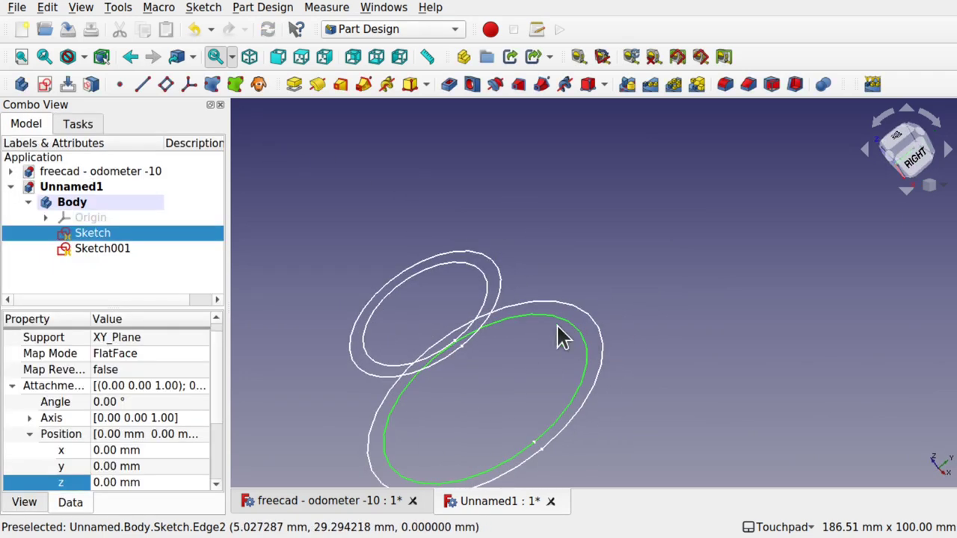
{"action": "left_click", "coordinate": [338, 82]}
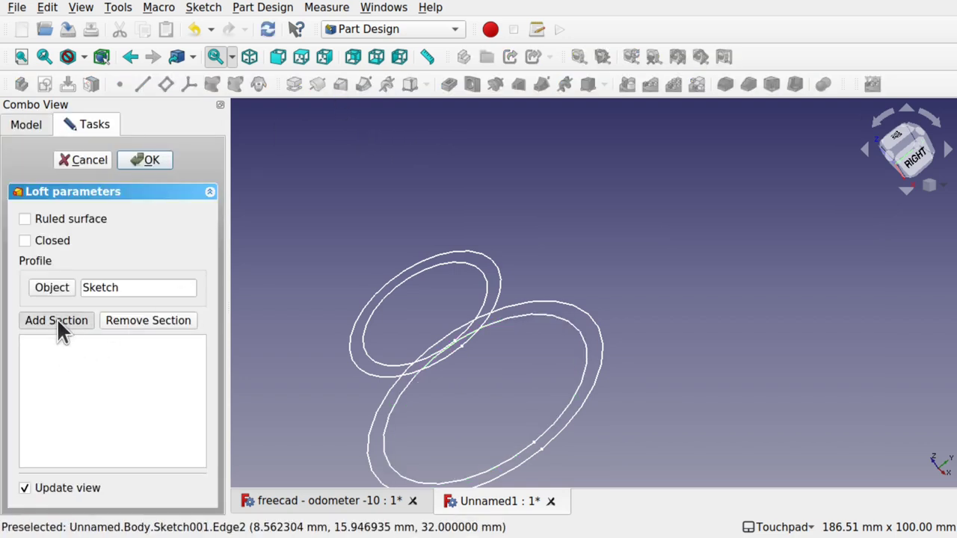
{"action": "left_click", "coordinate": [503, 291]}
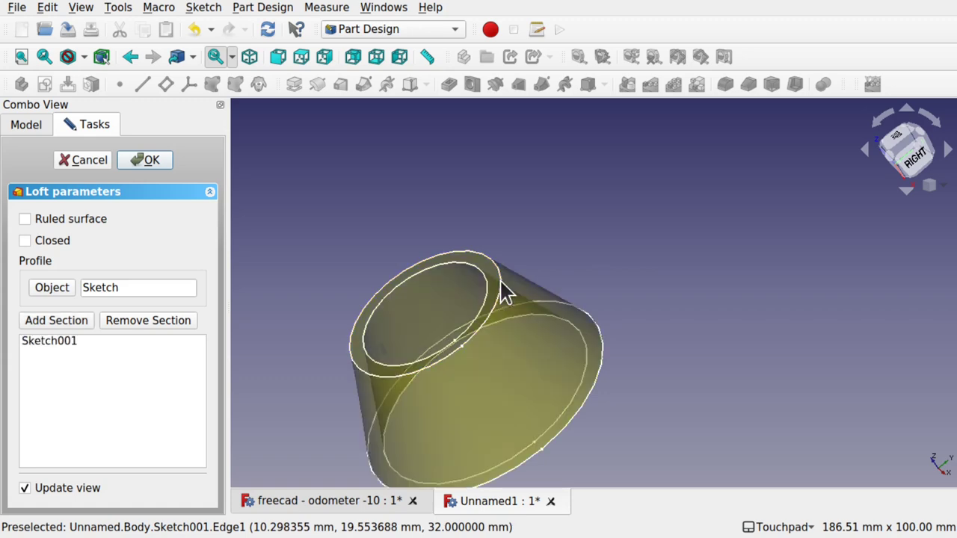
{"action": "left_click_drag", "start_coordinate": [500, 282], "coordinate": [606, 206], "text": "alt"}
{"action": "scroll", "coordinate": [441, 321], "scroll_direction": "up", "scroll_amount": 5}
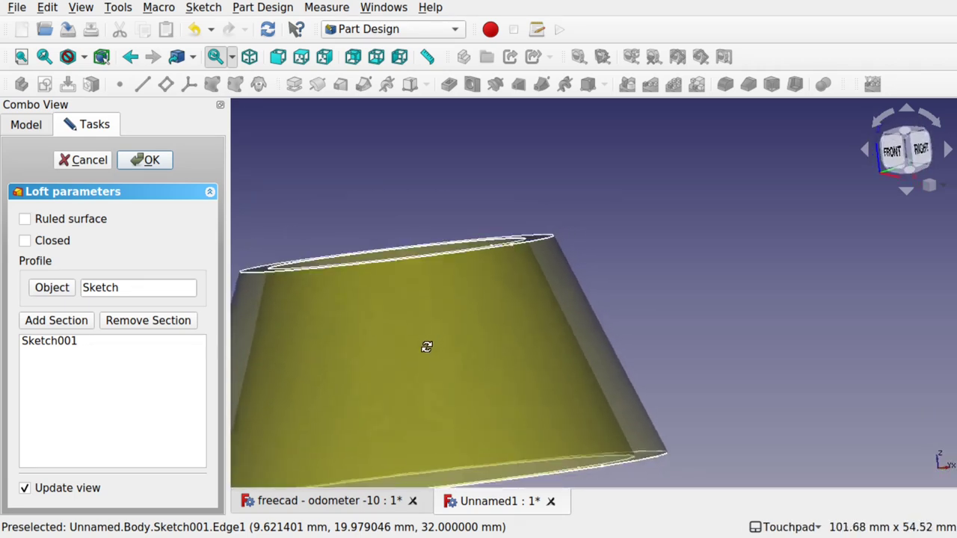
{"action": "scroll", "coordinate": [424, 355], "scroll_direction": "down", "scroll_amount": 5}
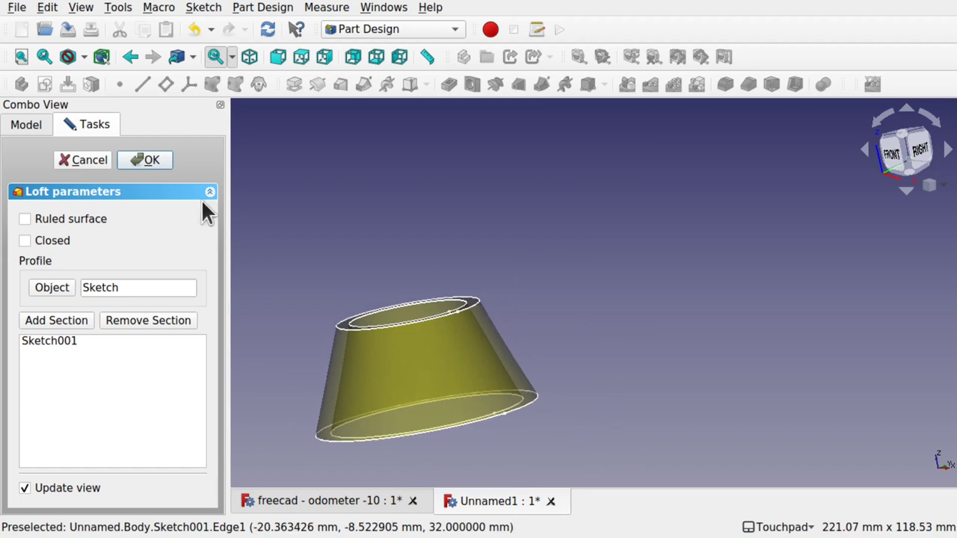
{"action": "left_click", "coordinate": [89, 160]}
Duplicate Sketch and Sketch001, leaving the XY_Plane dependency out of the copy
{"action": "mouse_move", "coordinate": [403, 326]}
{"action": "left_mouse_down"}
{"action": "mouse_move", "coordinate": [498, 302]}
{"action": "mouse_move", "coordinate": [459, 341]}
{"action": "mouse_move", "coordinate": [462, 293]}
{"action": "mouse_move", "coordinate": [482, 301]}
{"action": "mouse_move", "coordinate": [524, 255]}
{"action": "mouse_move", "coordinate": [550, 262]}
{"action": "left_mouse_up"}
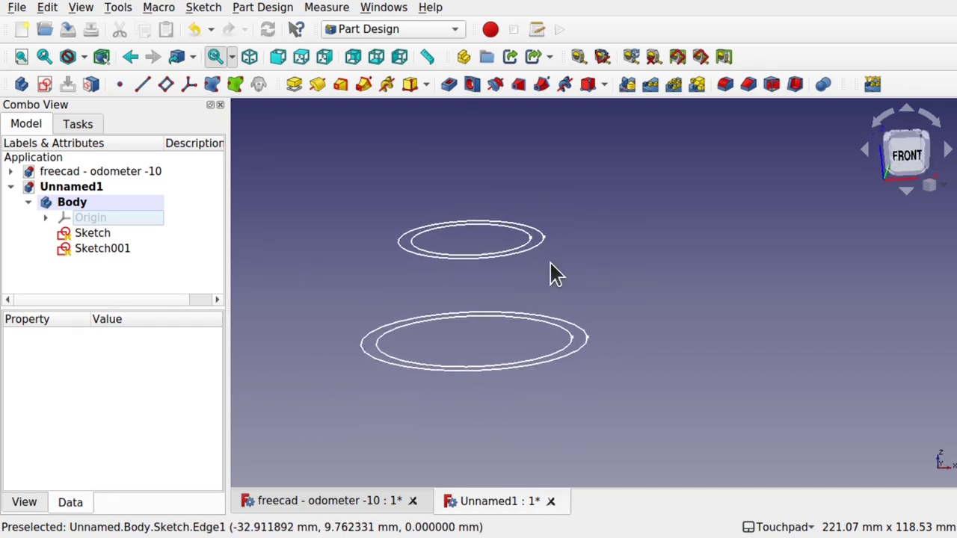
{"action": "left_click", "coordinate": [93, 233]}
{"action": "left_click", "coordinate": [97, 247], "text": "ctrl"}
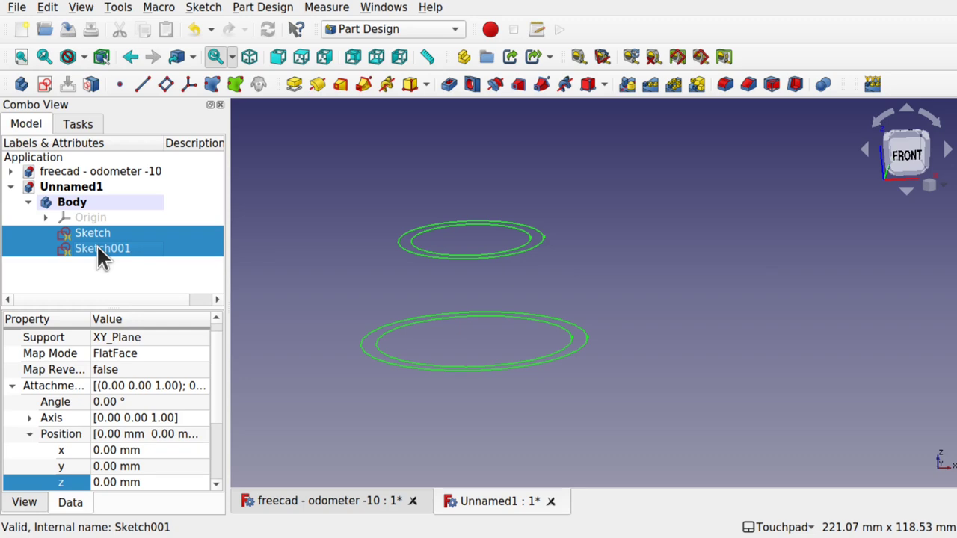
{"action": "key", "text": "ctrl+e"}
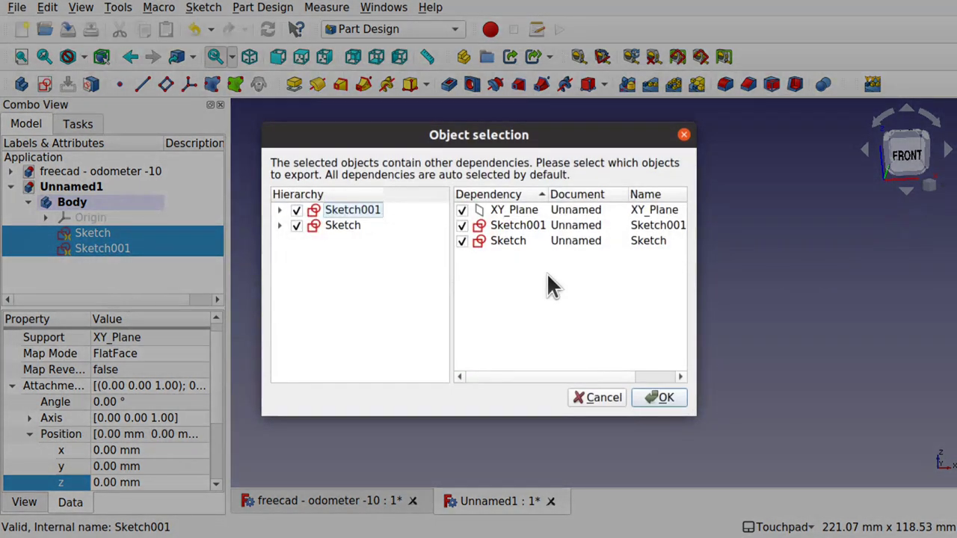
{"action": "left_click", "coordinate": [461, 210]}
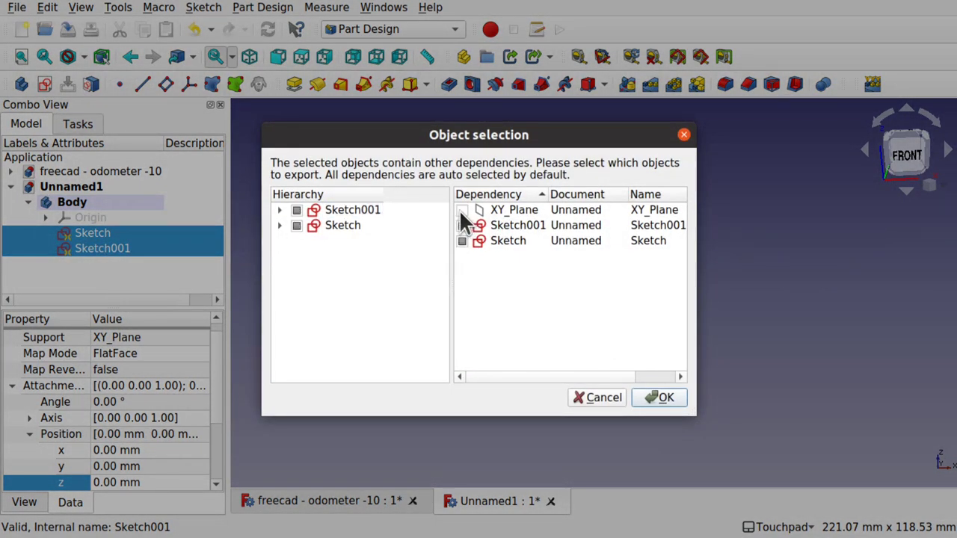
{"action": "left_click", "coordinate": [663, 398]}
{"action": "left_click", "coordinate": [101, 287]}
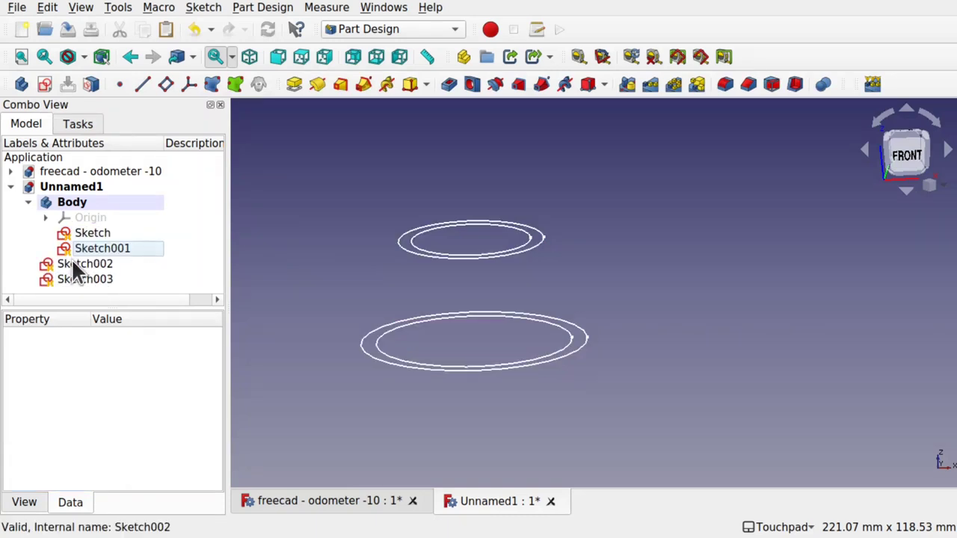
Move the duplicated sketches Sketch002 and Sketch003 into Body
{"action": "left_click", "coordinate": [74, 262]}
{"action": "left_click", "coordinate": [71, 279], "text": "ctrl"}
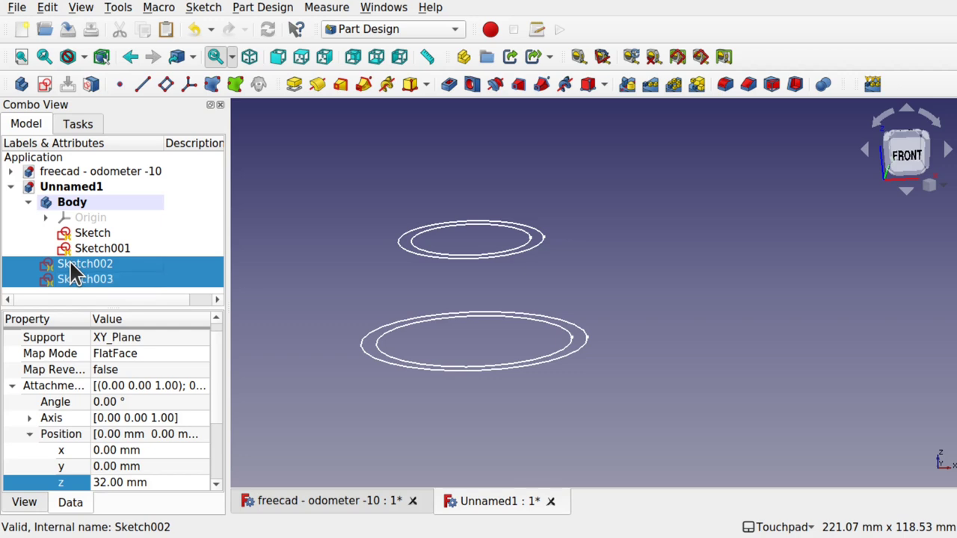
{"action": "left_click_drag", "start_coordinate": [69, 265], "coordinate": [92, 203]}
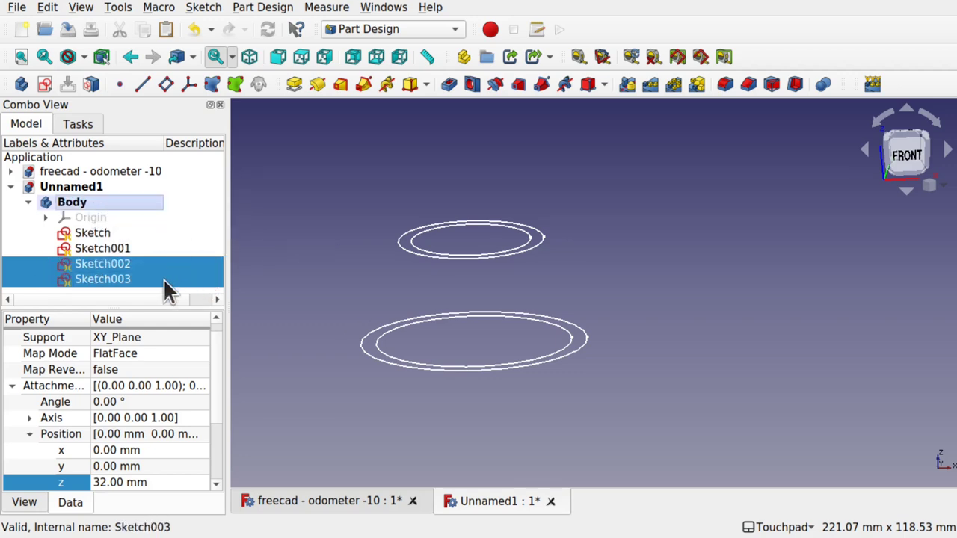
Delete the inner circle from Sketch, keeping only its outer circle, and close the sketch
{"action": "left_click", "coordinate": [86, 232]}
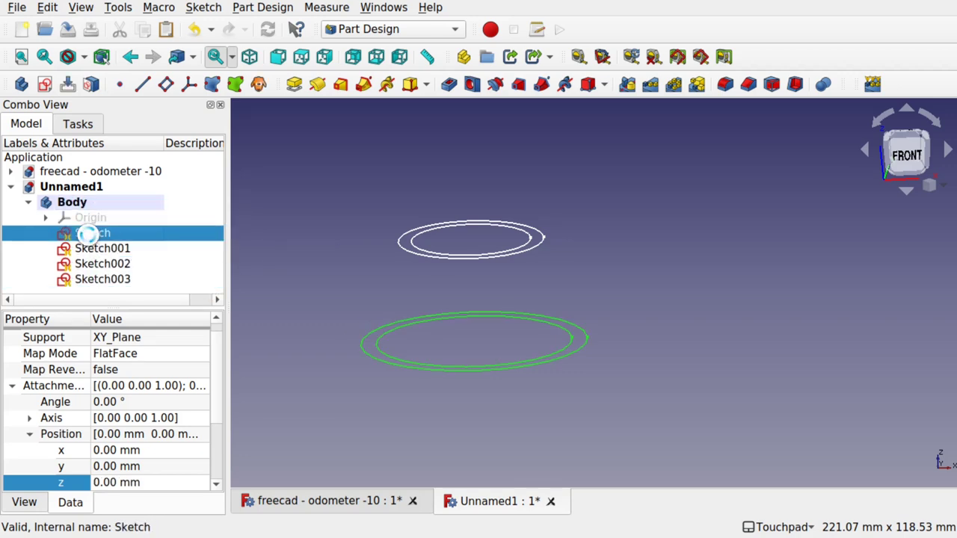
{"action": "mouse_move", "coordinate": [476, 329]}
{"action": "left_mouse_down", "text": "alt"}
{"action": "mouse_move", "coordinate": [491, 235]}
{"action": "mouse_move", "coordinate": [471, 231]}
{"action": "mouse_move", "coordinate": [444, 281]}
{"action": "left_mouse_up", "text": "alt"}
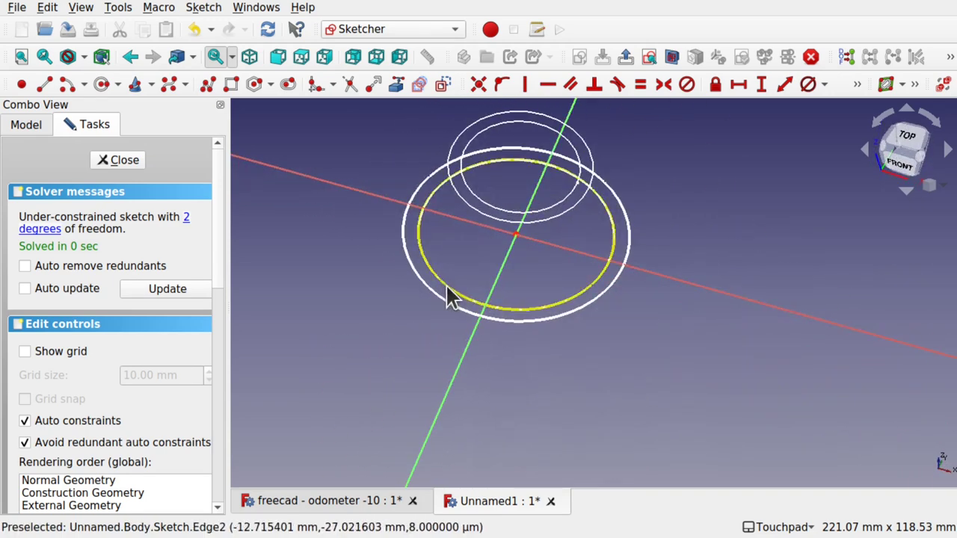
{"action": "left_click", "coordinate": [447, 289]}
{"action": "key", "text": "Delete"}
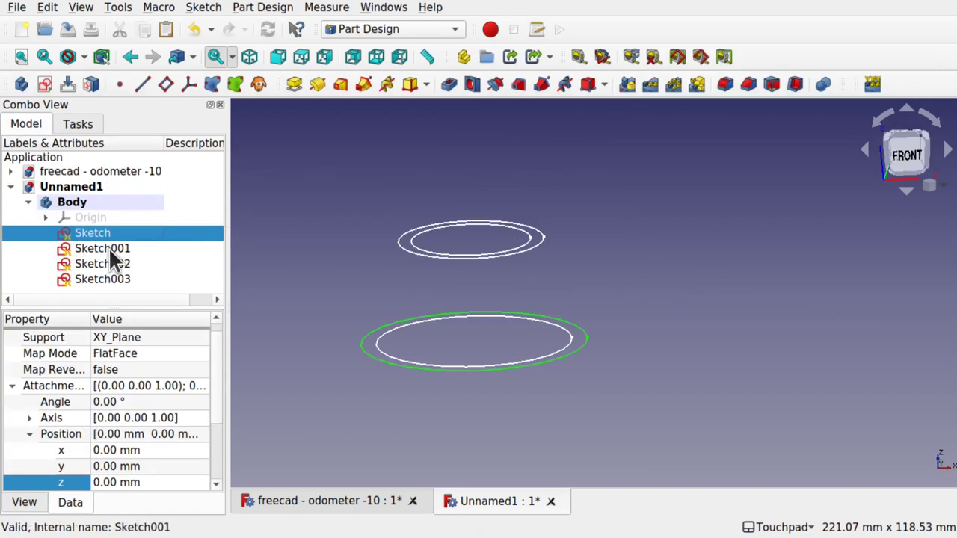
Delete the inner circle from Sketch001, keeping only its outer circle, and close the sketch
{"action": "left_click", "coordinate": [109, 248]}
{"action": "double_click", "coordinate": [109, 248]}
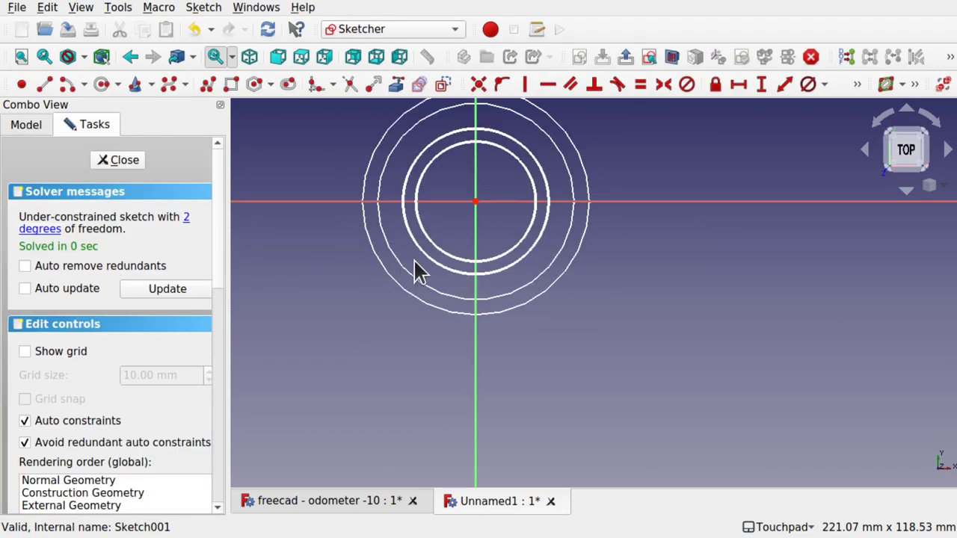
{"action": "left_click", "coordinate": [467, 262]}
{"action": "key", "text": "k"}
{"action": "key", "text": "b"}
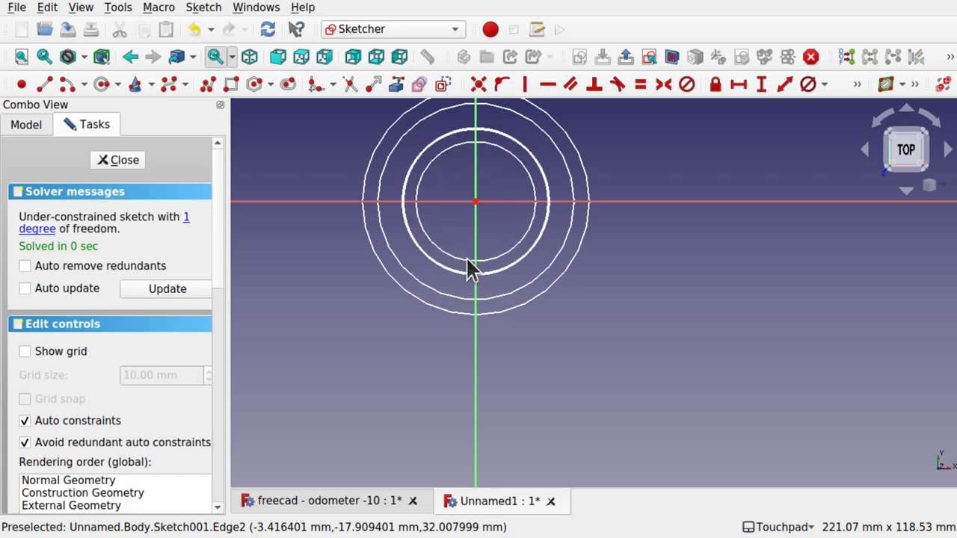
{"action": "left_click", "coordinate": [122, 163]}
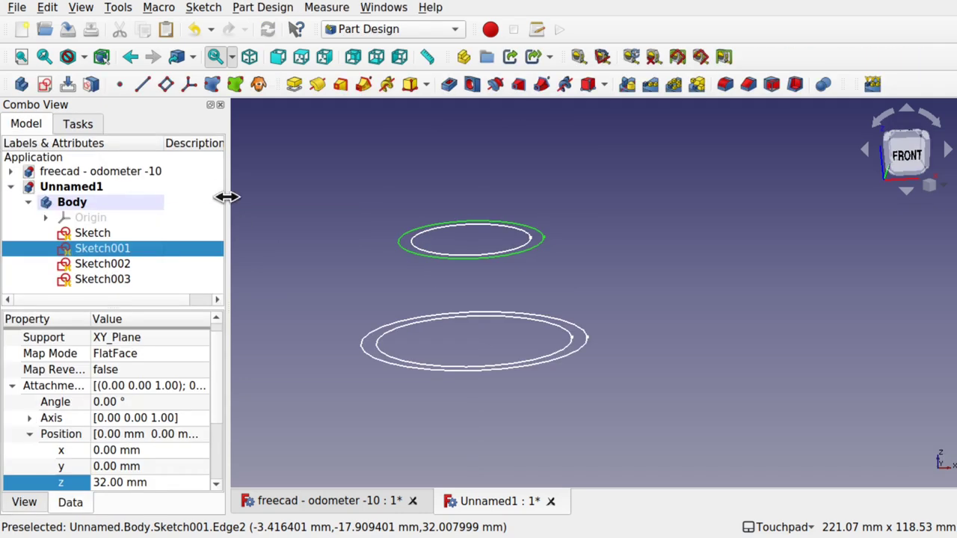
Delete the outer circle from Sketch002, keeping only its inner circle, and close the sketch
{"action": "double_click", "coordinate": [111, 265]}
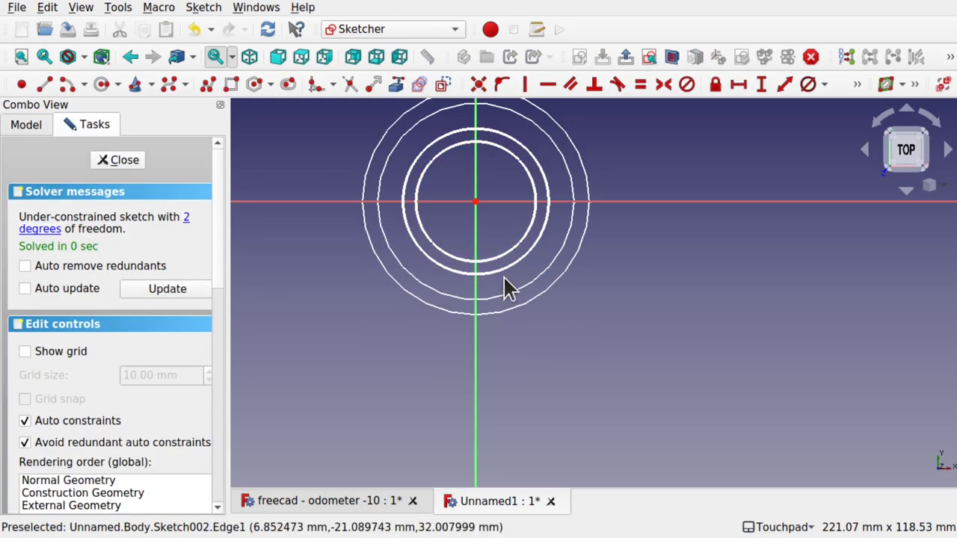
{"action": "left_click", "coordinate": [488, 274]}
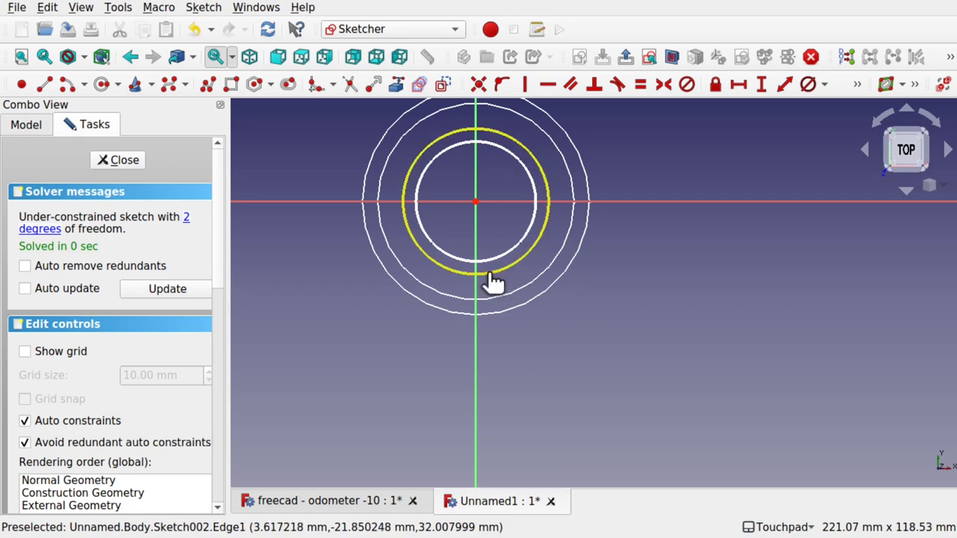
{"action": "key", "text": "Delete"}
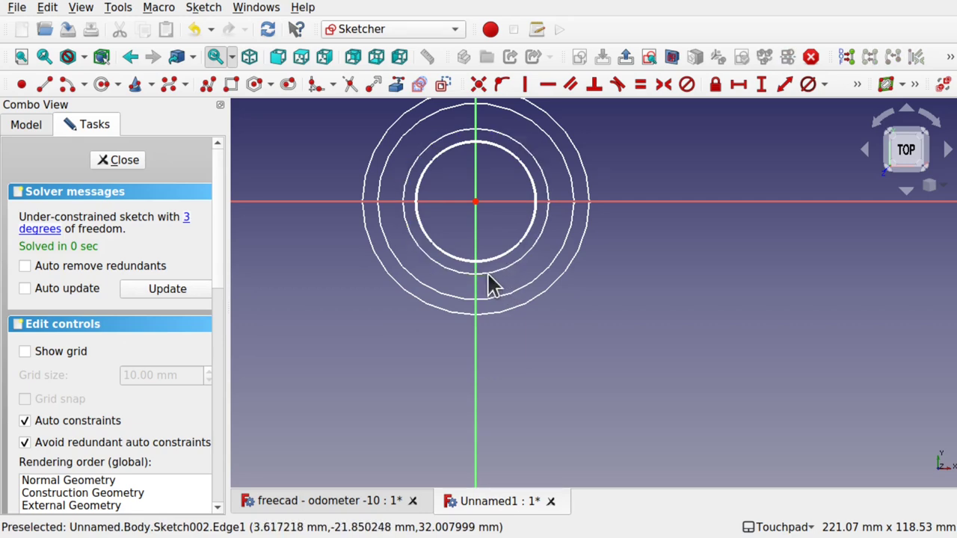
{"action": "left_click", "coordinate": [111, 161]}
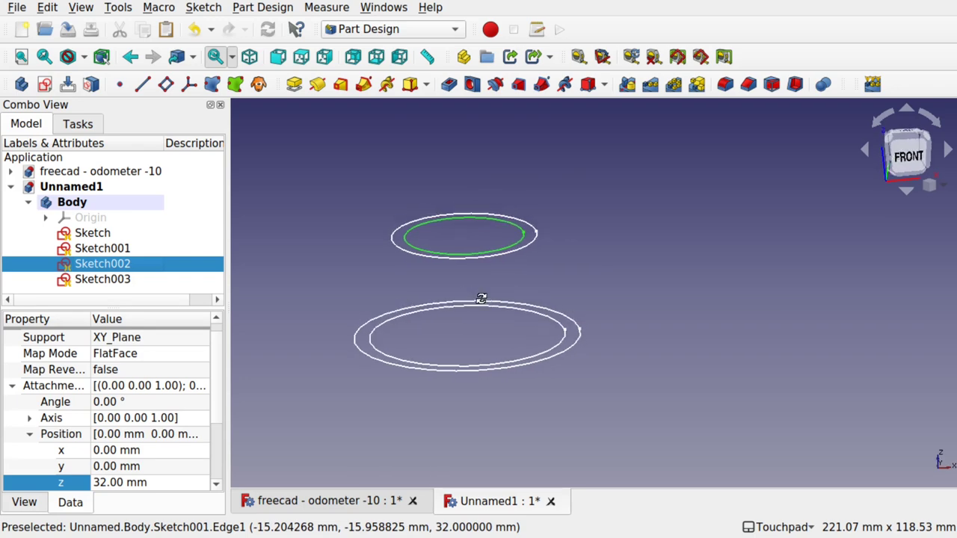
Delete the outer circle from Sketch003, keeping only its inner circle, and close the sketch
{"action": "double_click", "coordinate": [96, 280]}
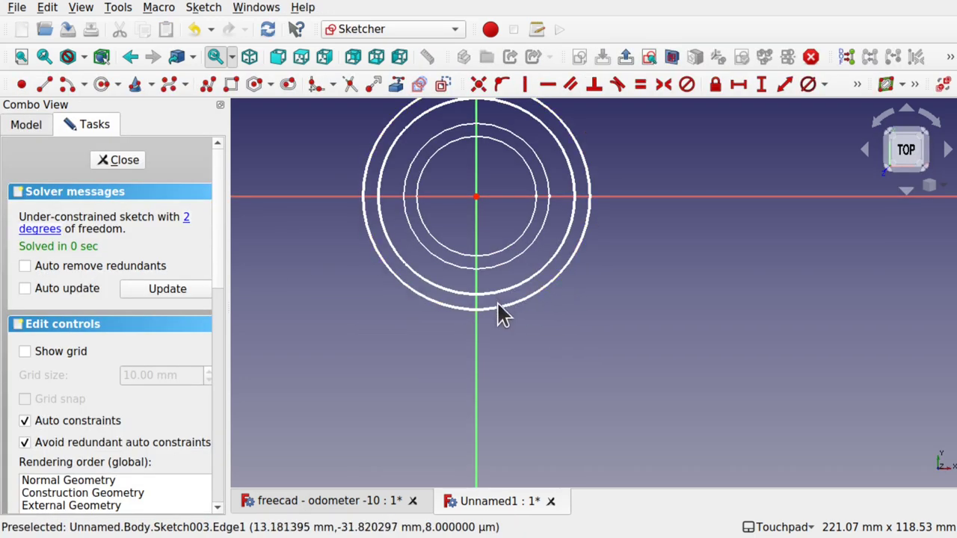
{"action": "key", "text": "Delete"}
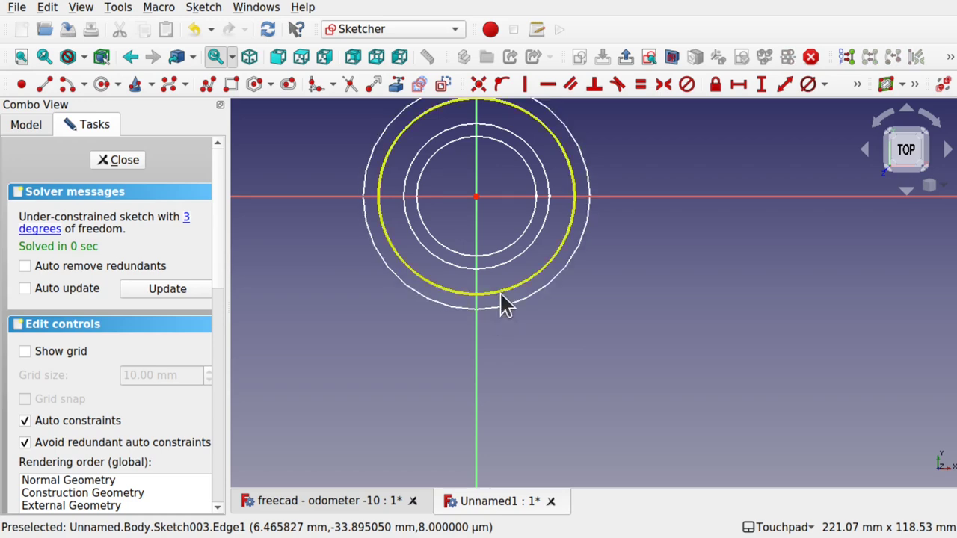
{"action": "left_click_drag", "start_coordinate": [500, 291], "coordinate": [506, 185], "text": "alt"}
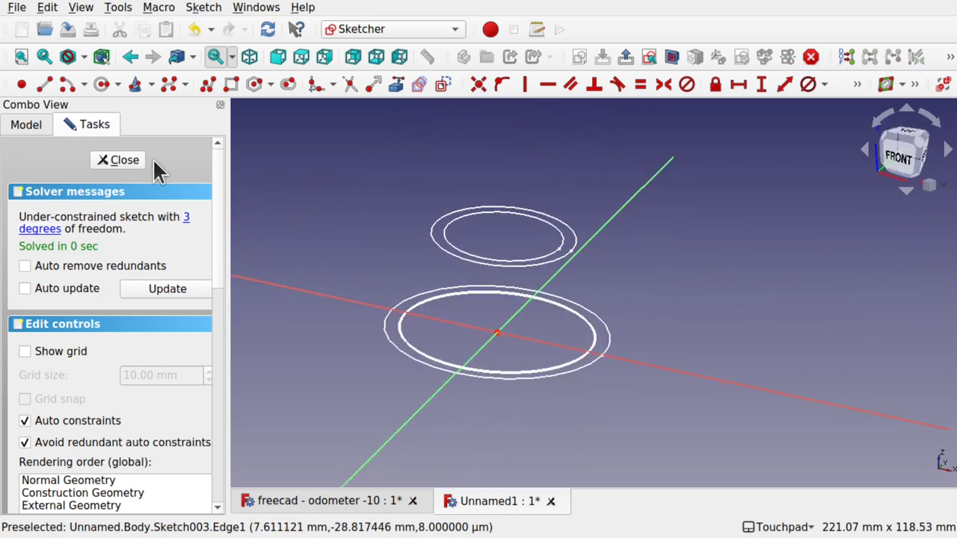
{"action": "left_click", "coordinate": [121, 160]}
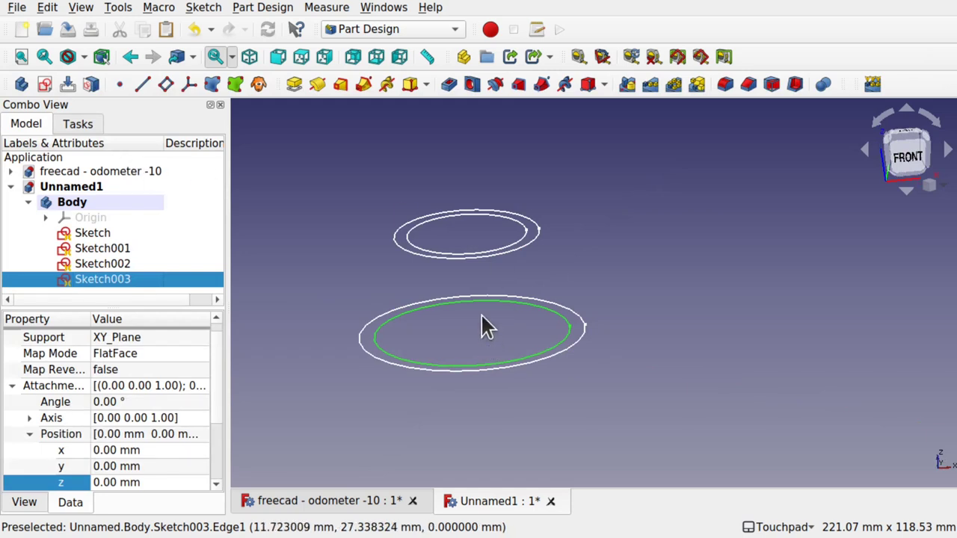
Create an additive loft with Sketch as the profile and the upper outer circle, Sketch001, as the section
{"action": "mouse_move", "coordinate": [480, 313]}
{"action": "left_mouse_down", "text": "alt"}
{"action": "mouse_move", "coordinate": [530, 233]}
{"action": "mouse_move", "coordinate": [496, 299]}
{"action": "left_mouse_up", "text": "alt"}
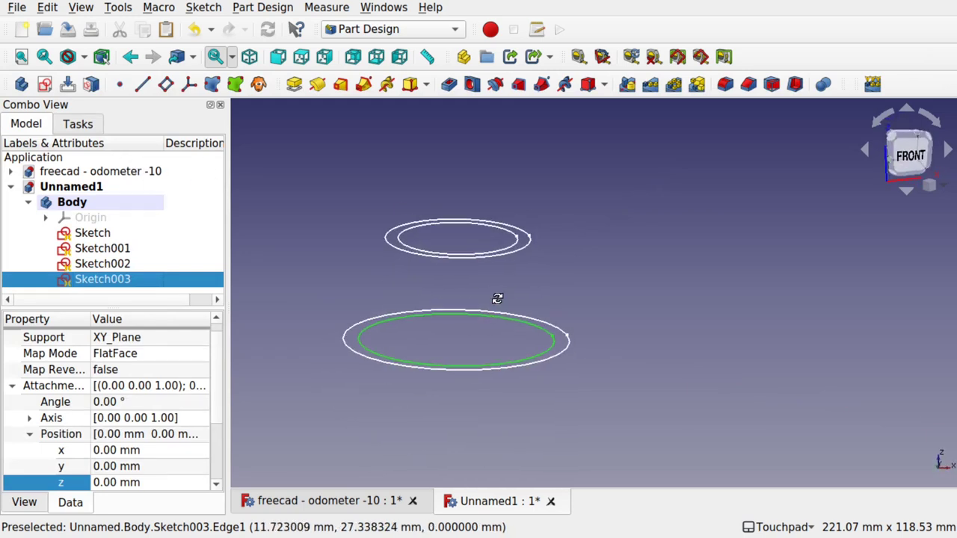
{"action": "left_click", "coordinate": [85, 227]}
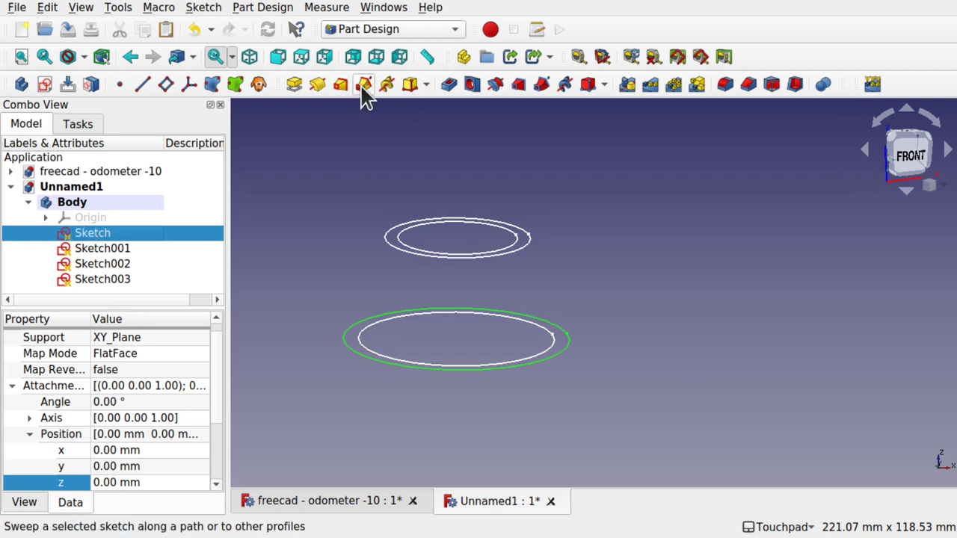
{"action": "left_click", "coordinate": [342, 86]}
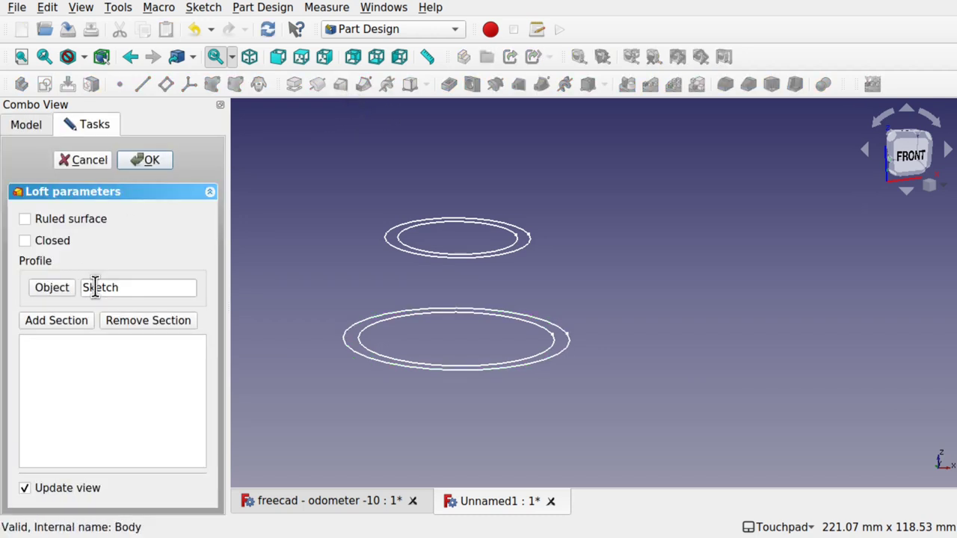
{"action": "left_click", "coordinate": [399, 249]}
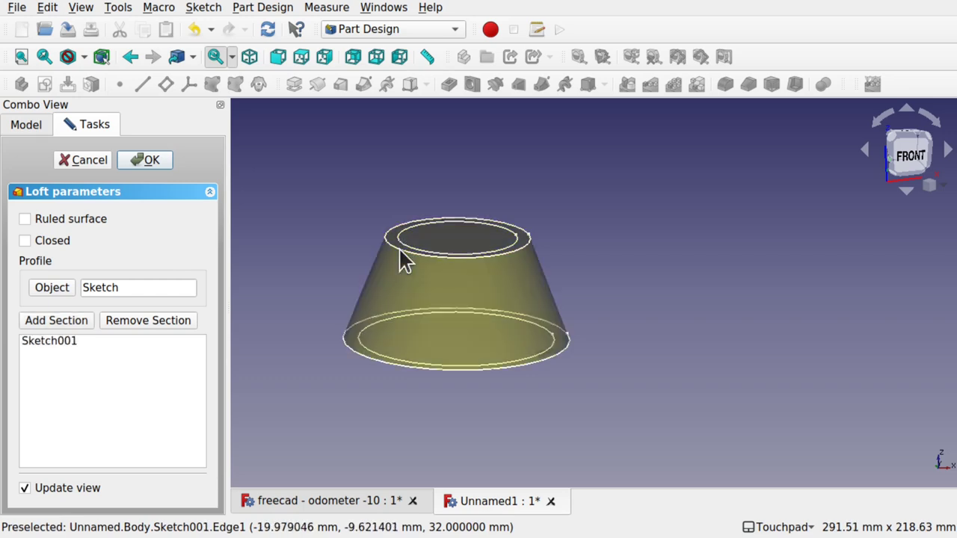
{"action": "left_click", "coordinate": [145, 161]}
Hide the additive loft so the two inner-circle sketches can be selected, and clear the selection
{"action": "mouse_move", "coordinate": [495, 276]}
{"action": "left_mouse_down", "text": "alt"}
{"action": "mouse_move", "coordinate": [482, 338]}
{"action": "mouse_move", "coordinate": [511, 281]}
{"action": "left_mouse_up", "text": "alt"}
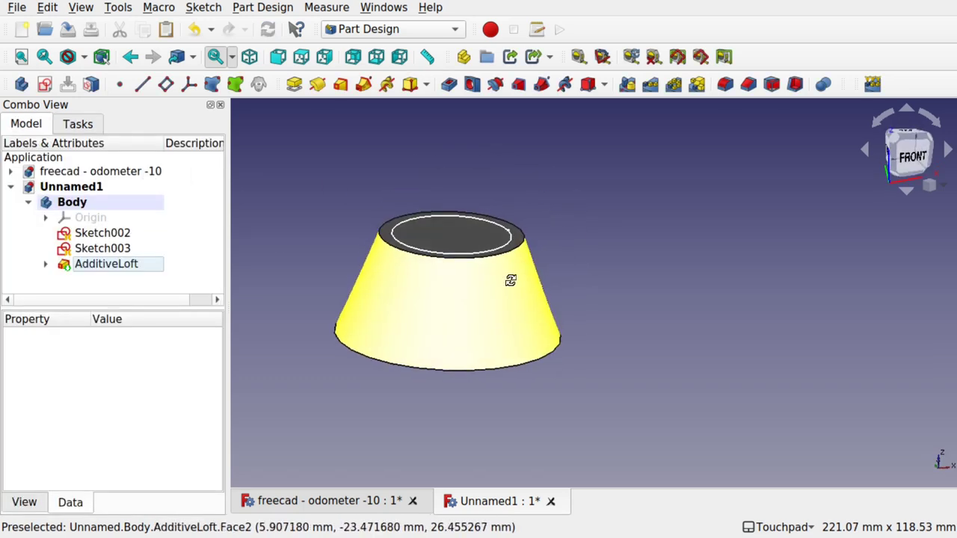
{"action": "left_click", "coordinate": [440, 322]}
{"action": "key", "text": "space"}
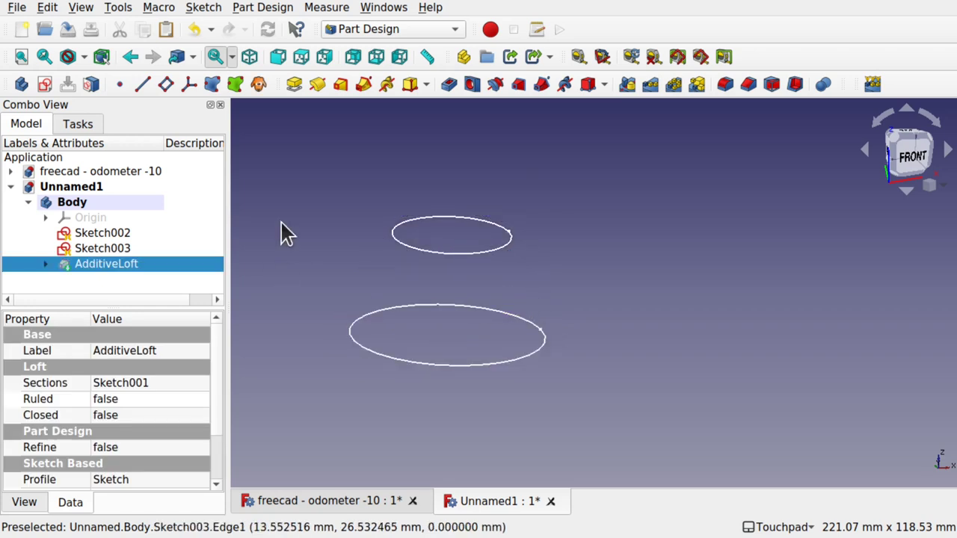
{"action": "left_click", "coordinate": [325, 217]}
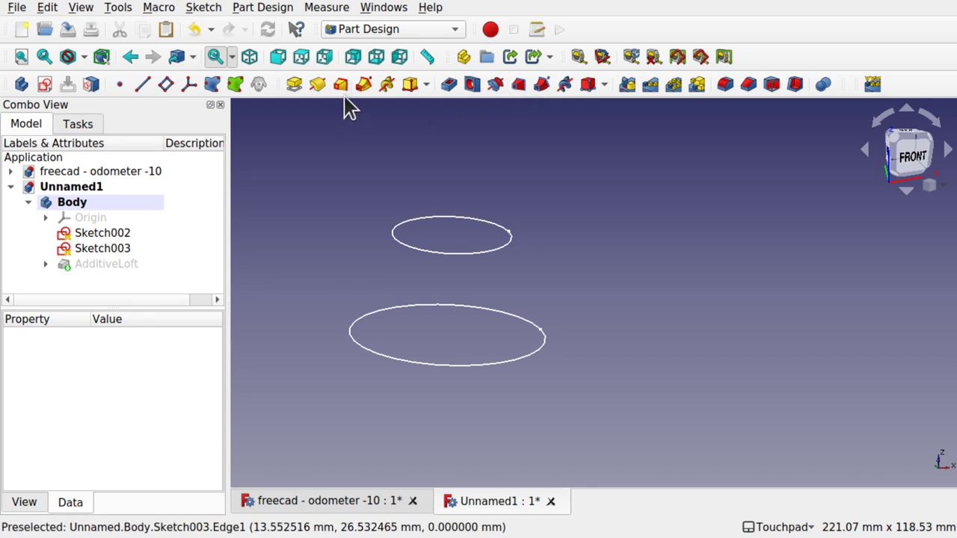
Create a subtractive loft with Sketch002 as the profile and Sketch003 as the section, hiding AdditiveLoft to reach the lower circle
{"action": "left_click", "coordinate": [519, 85]}
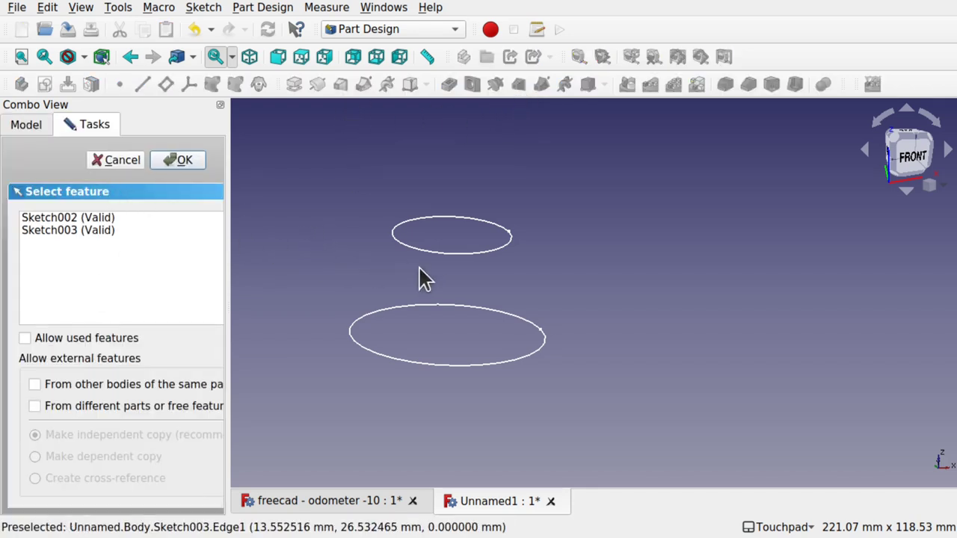
{"action": "left_click", "coordinate": [452, 254]}
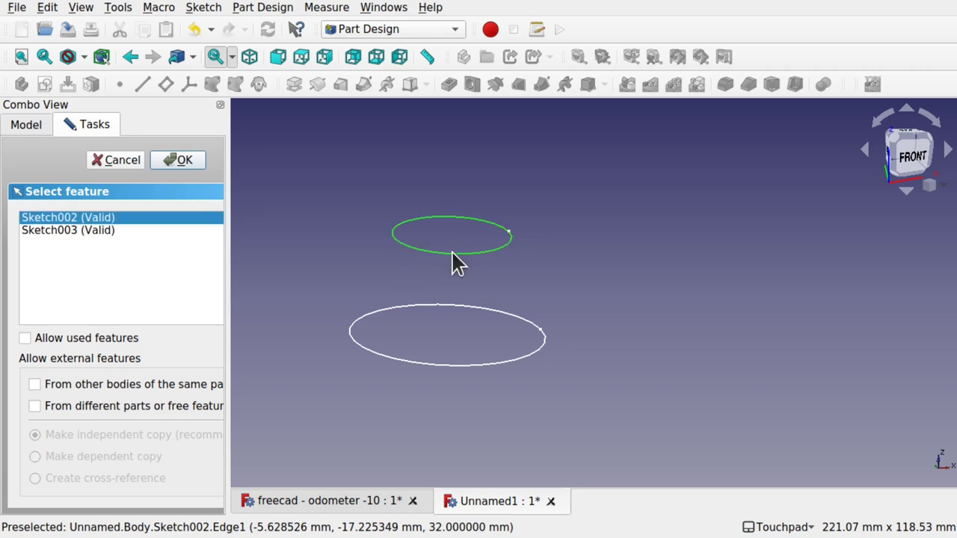
{"action": "left_click", "coordinate": [168, 159]}
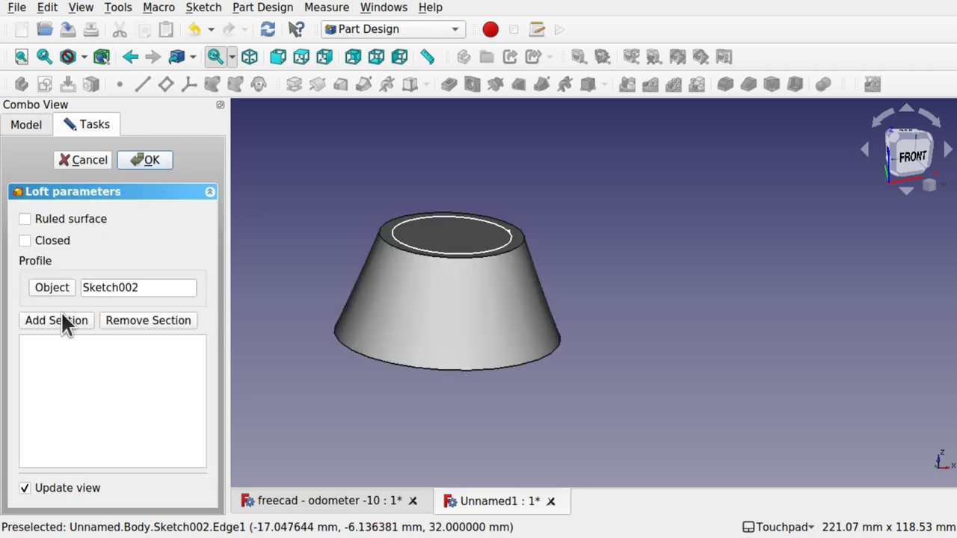
{"action": "left_click", "coordinate": [16, 126]}
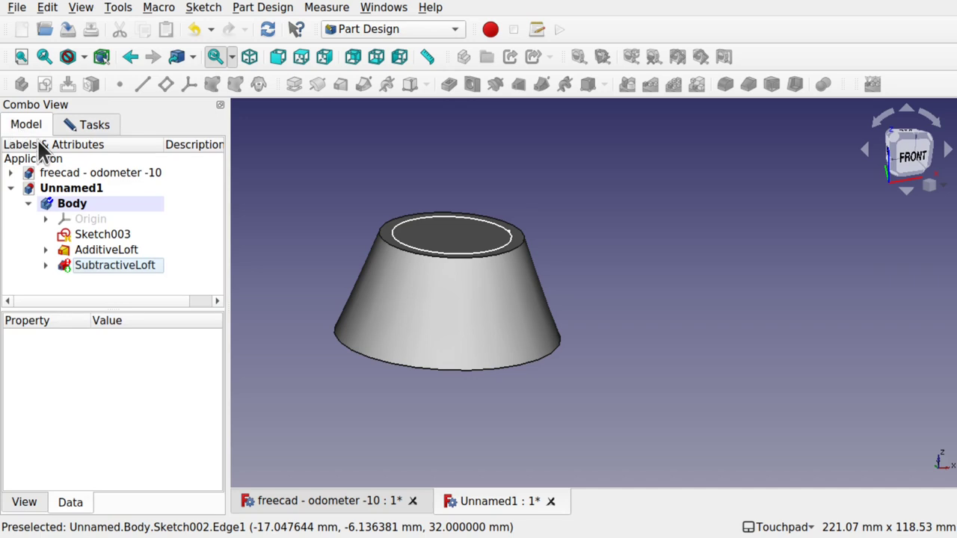
{"action": "left_click", "coordinate": [97, 250]}
{"action": "key", "text": "space"}
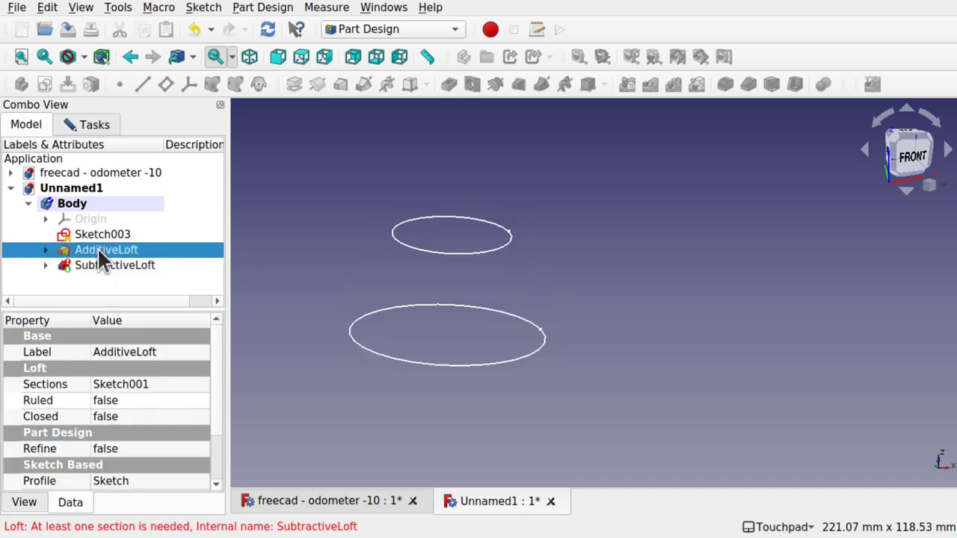
{"action": "left_click", "coordinate": [95, 126]}
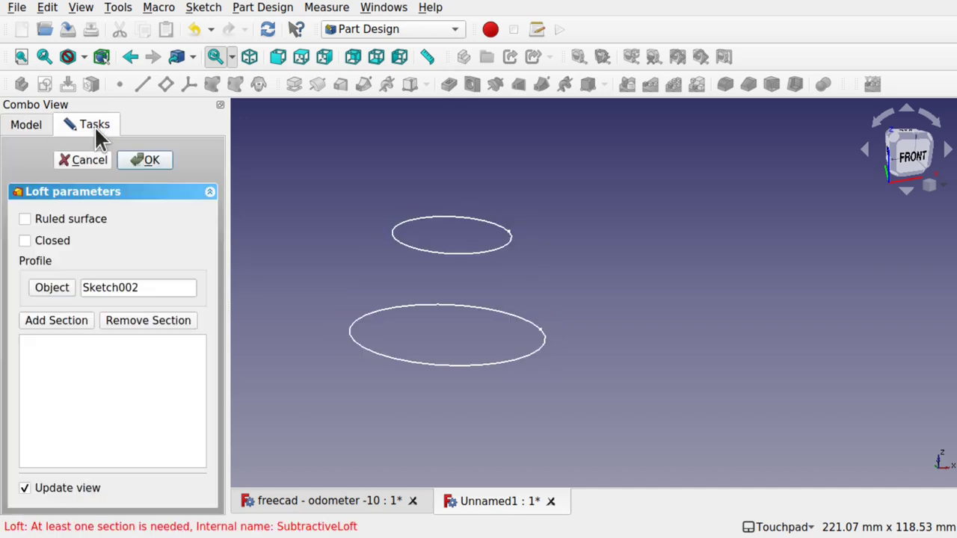
{"action": "left_click", "coordinate": [63, 323]}
{"action": "left_click", "coordinate": [487, 364]}
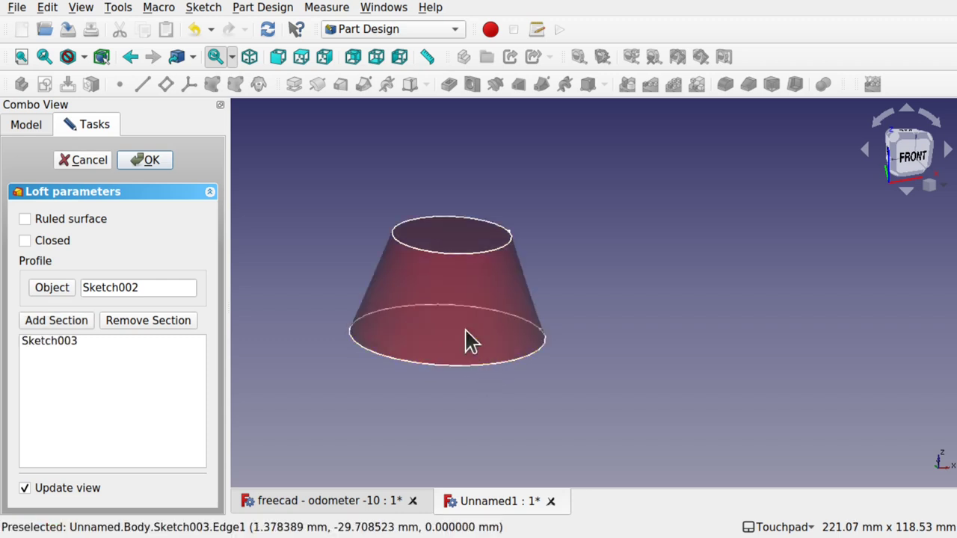
{"action": "left_click", "coordinate": [150, 164]}
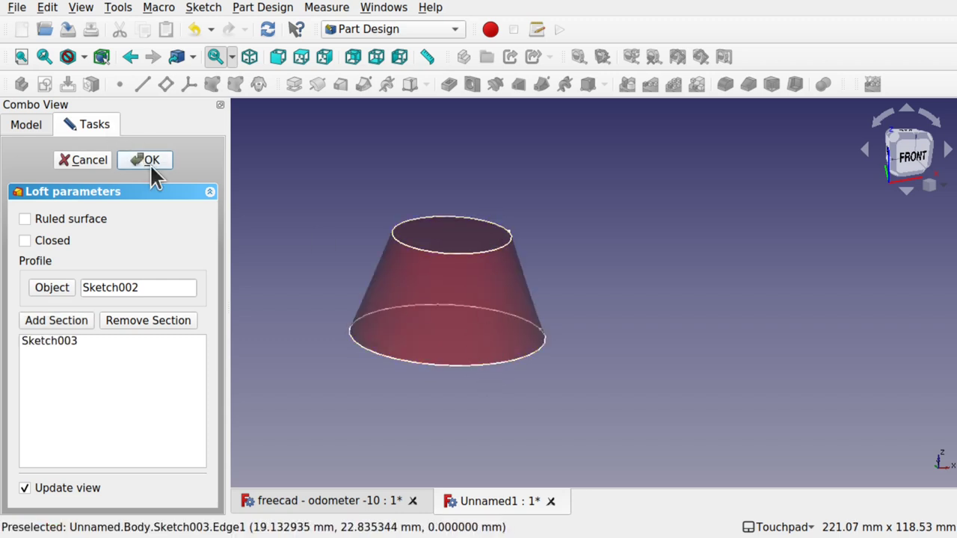
Examine the hollow cone from several angles and review which sketches are nested under AdditiveLoft and SubtractiveLoft
{"action": "left_click_drag", "start_coordinate": [449, 196], "coordinate": [394, 256], "text": "shift"}
{"action": "middle_click_drag", "start_coordinate": [398, 268], "coordinate": [454, 246]}
{"action": "key", "text": "0"}
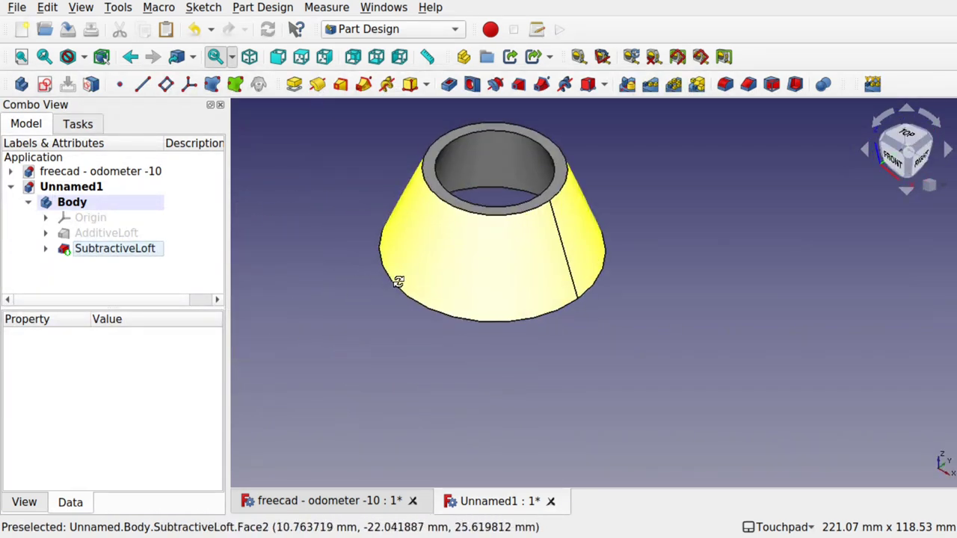
{"action": "left_click", "coordinate": [107, 233]}
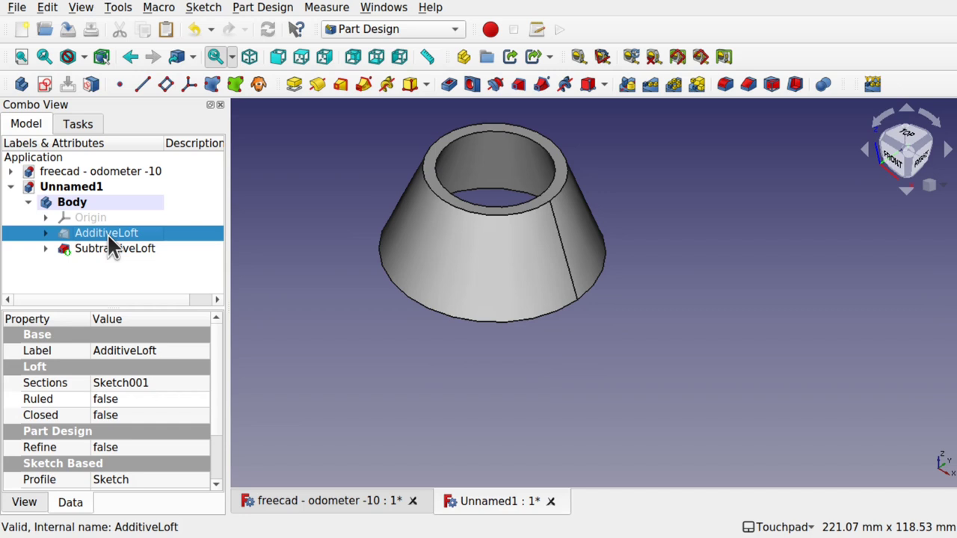
{"action": "left_click", "coordinate": [46, 249]}
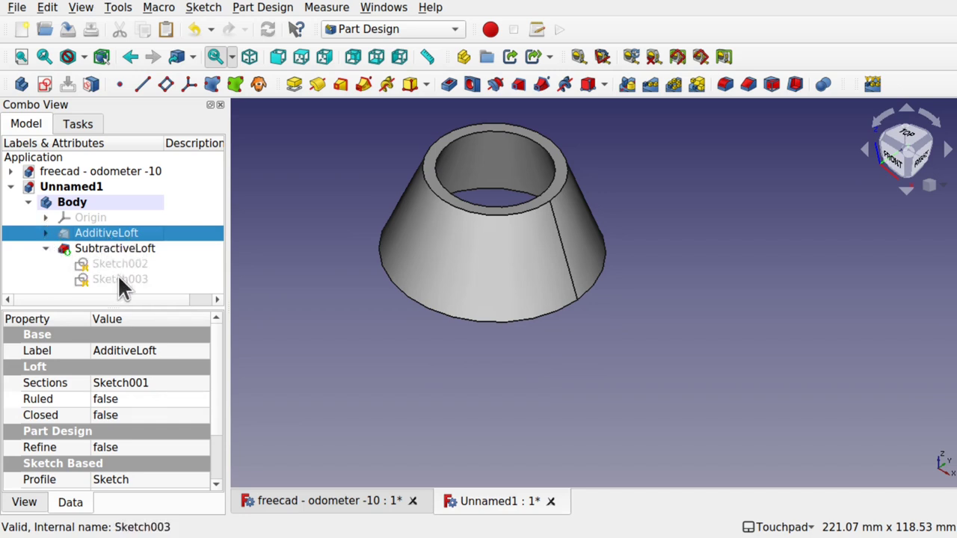
{"action": "left_click", "coordinate": [46, 233]}
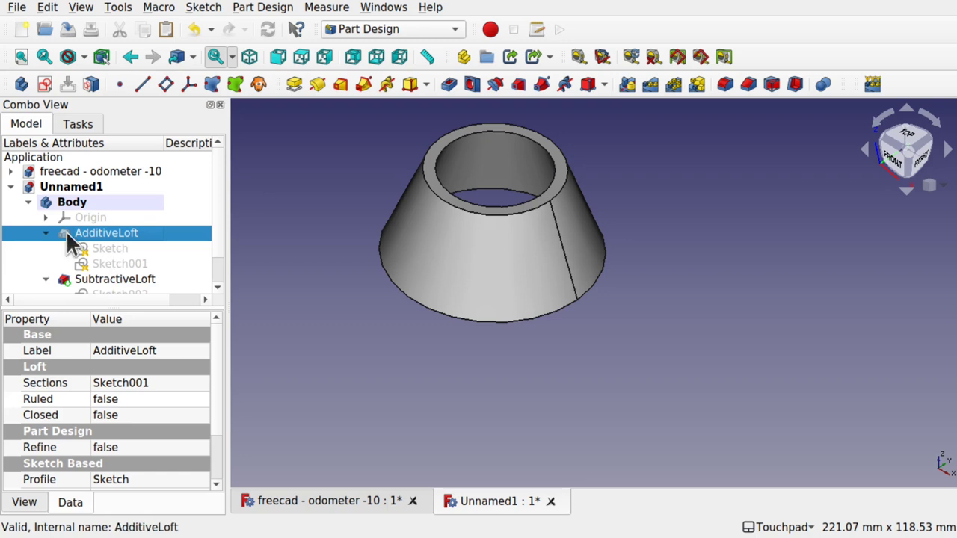
{"action": "left_click", "coordinate": [47, 231]}
{"action": "left_click", "coordinate": [45, 248]}
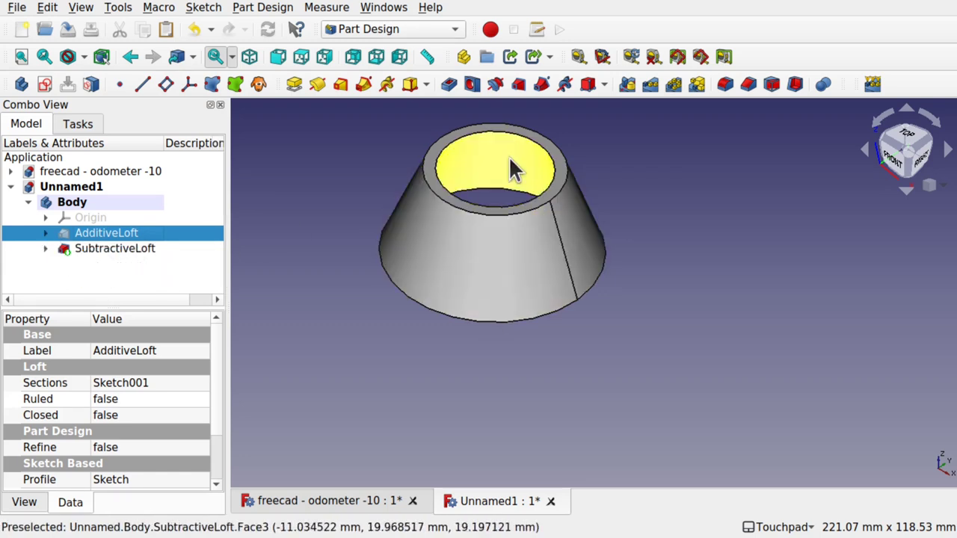
{"action": "left_click_drag", "start_coordinate": [477, 305], "coordinate": [382, 270], "text": "alt"}
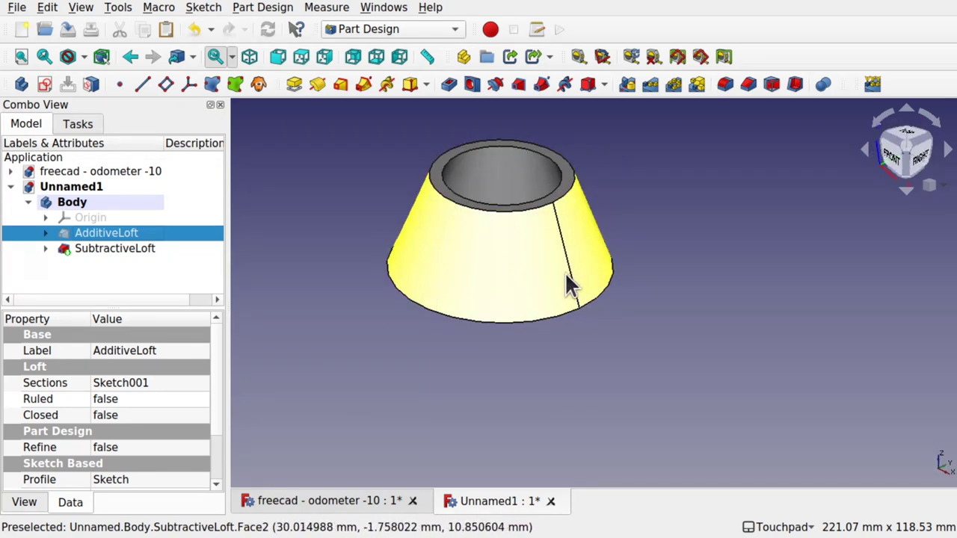
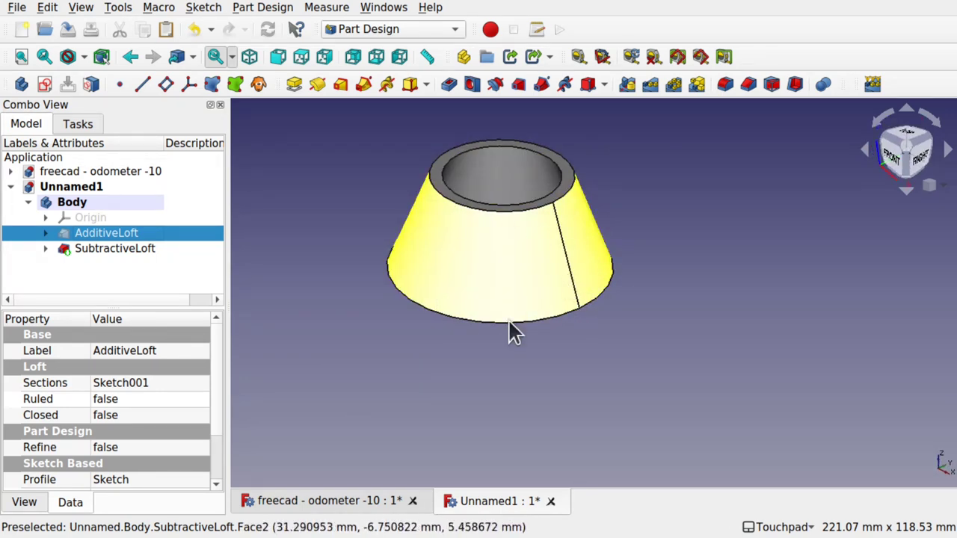
Close the loft demonstration document and start a sketch on XY_Plane in the new document's Body
{"action": "left_click", "coordinate": [550, 501]}
{"action": "left_click", "coordinate": [44, 85]}
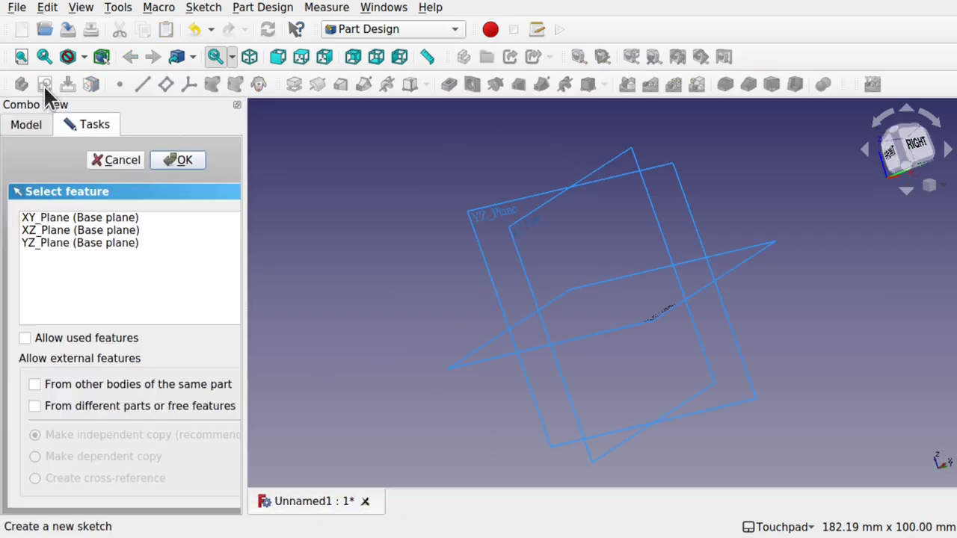
{"action": "left_click", "coordinate": [98, 219]}
{"action": "left_click", "coordinate": [183, 160]}
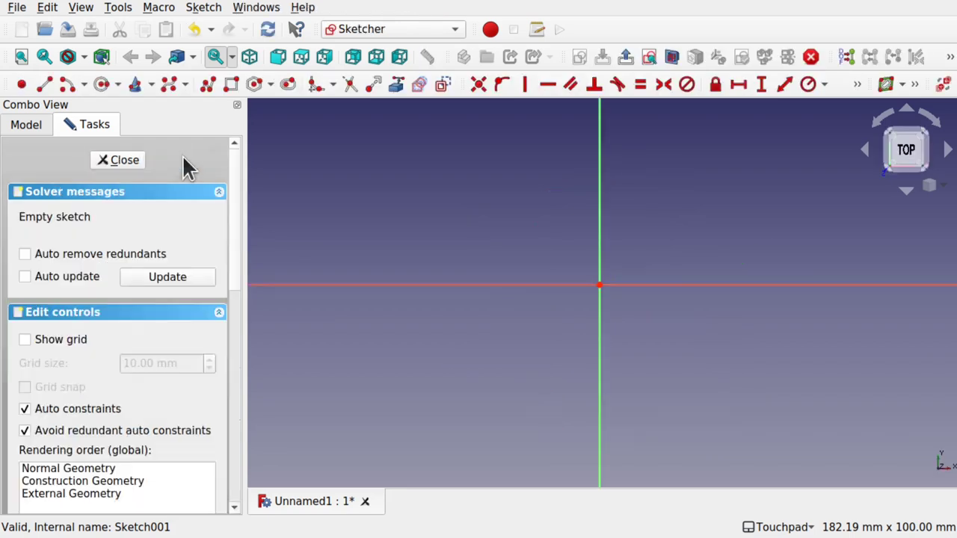
Sketch two concentric circles centred on the origin, the inner one about 27.5 mm in radius, and close the sketch
{"action": "left_click", "coordinate": [98, 83]}
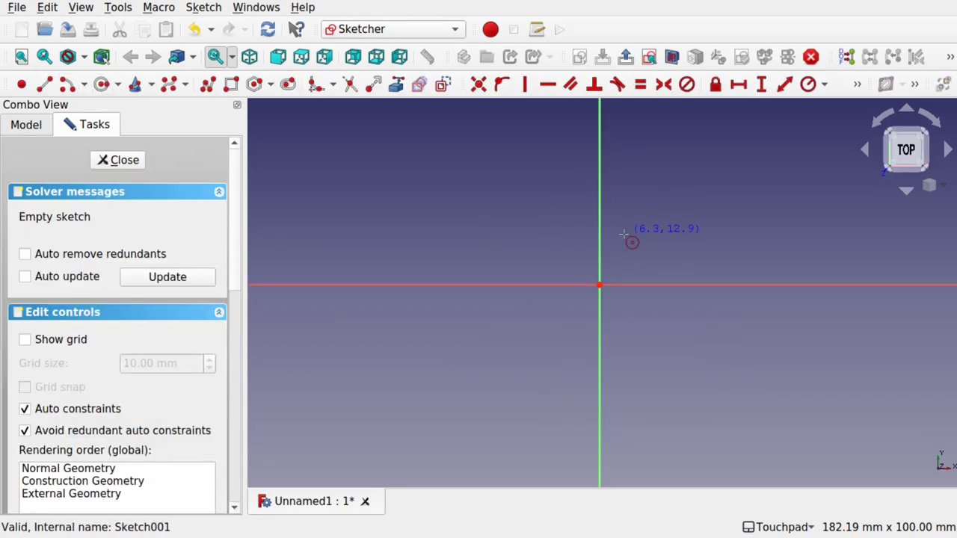
{"action": "left_click", "coordinate": [600, 285]}
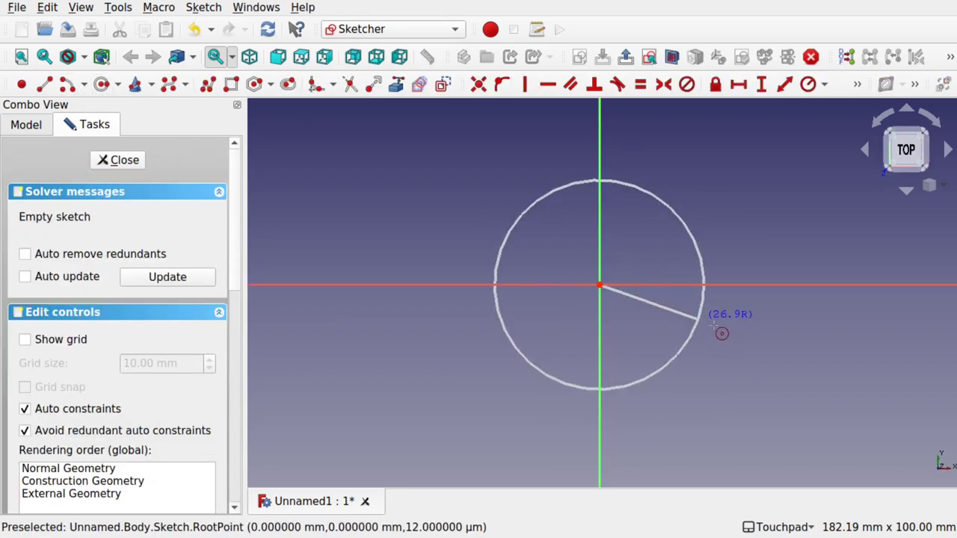
{"action": "left_click", "coordinate": [751, 349]}
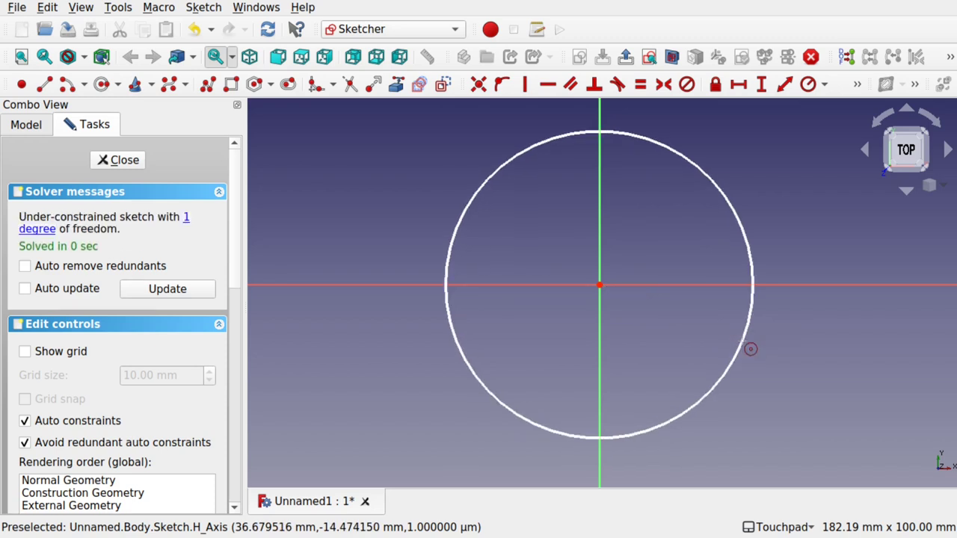
{"action": "left_click", "coordinate": [600, 287]}
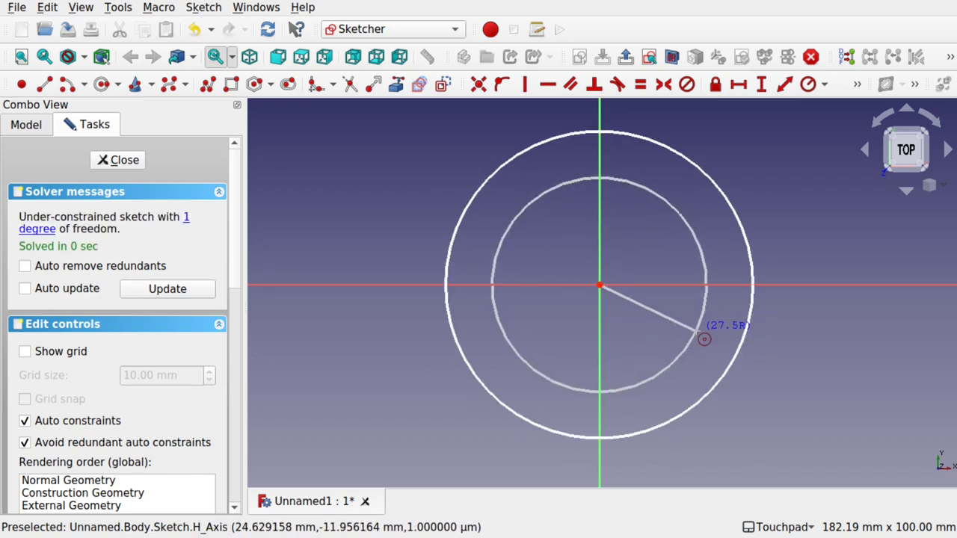
{"action": "left_click", "coordinate": [695, 330]}
{"action": "left_click", "coordinate": [114, 163]}
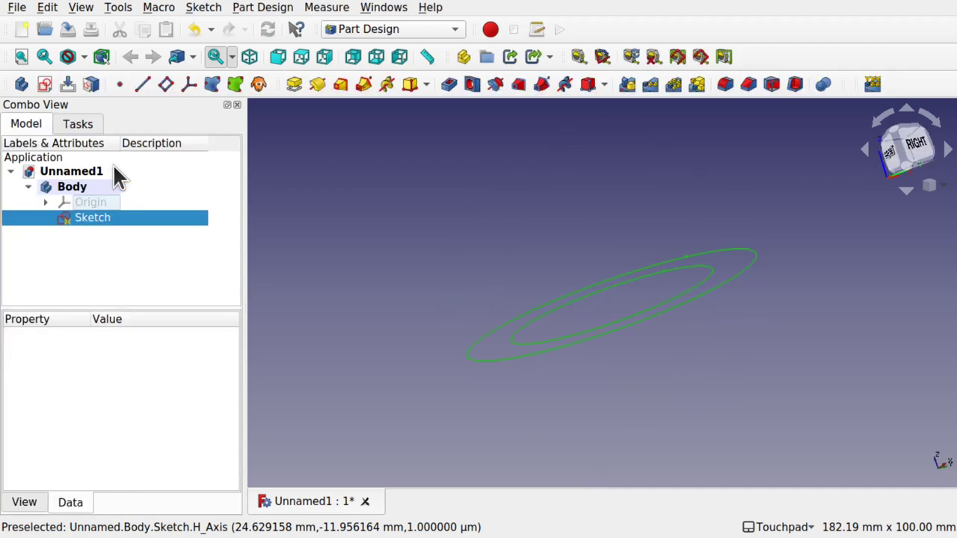
Create a second sketch on XY_Plane with two concentric circles centred on the origin, about 13 mm and 22 mm in radius
{"action": "left_click", "coordinate": [315, 210]}
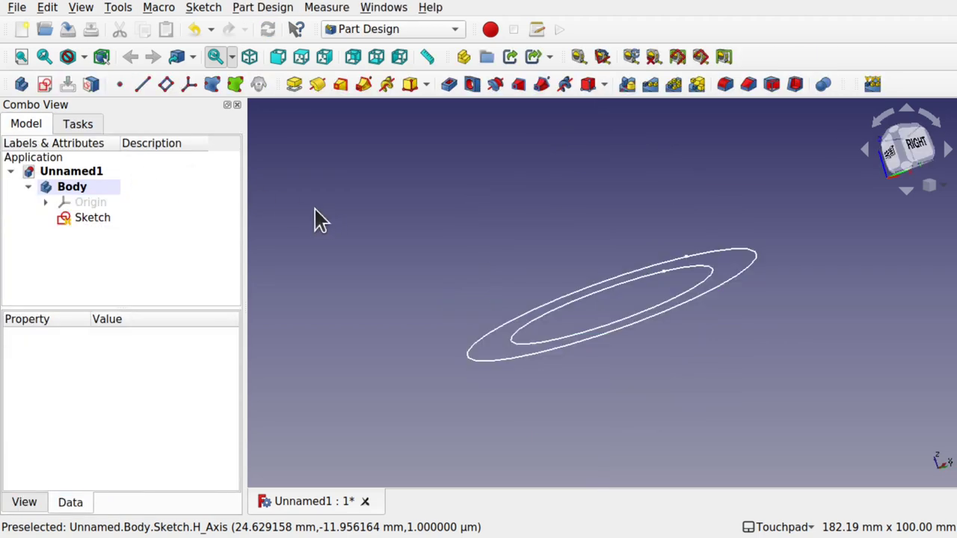
{"action": "left_click", "coordinate": [44, 83]}
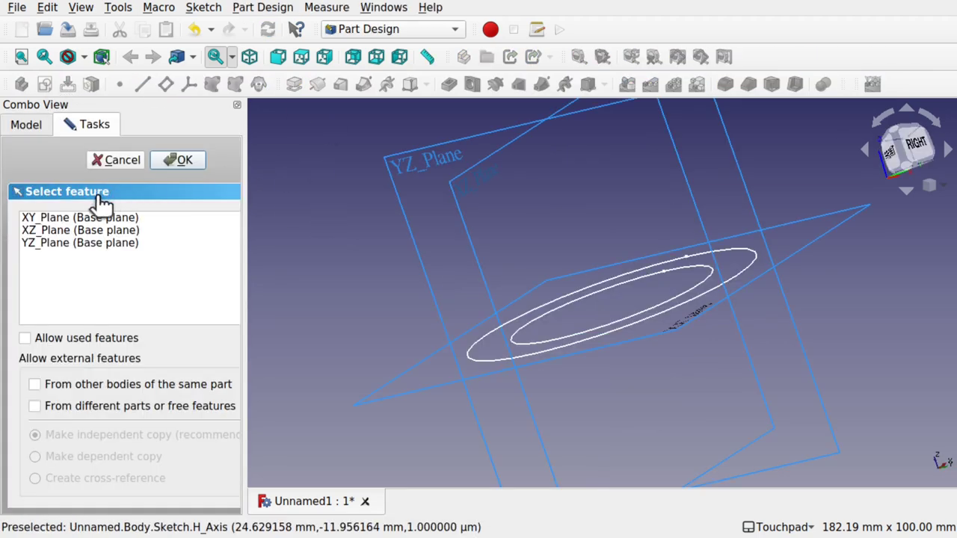
{"action": "left_click", "coordinate": [76, 217]}
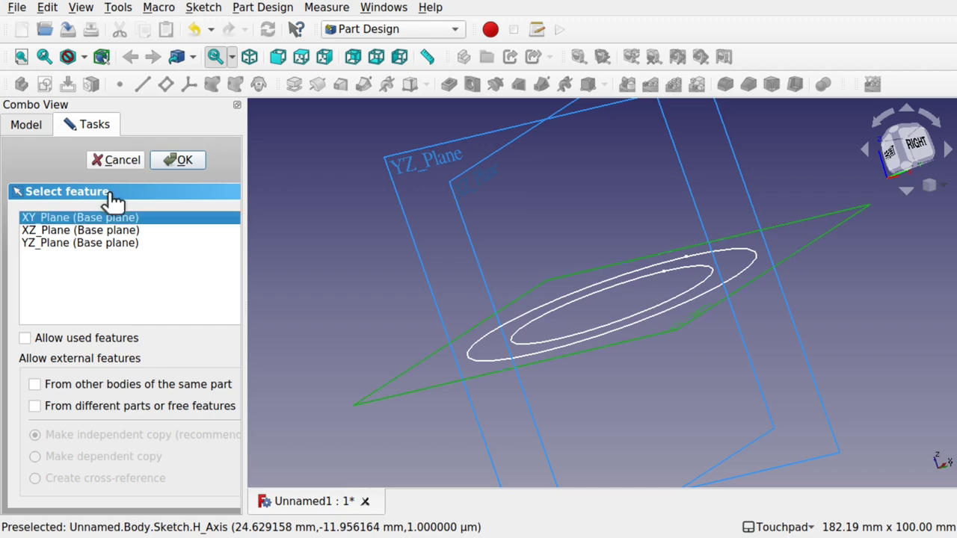
{"action": "left_click", "coordinate": [180, 160]}
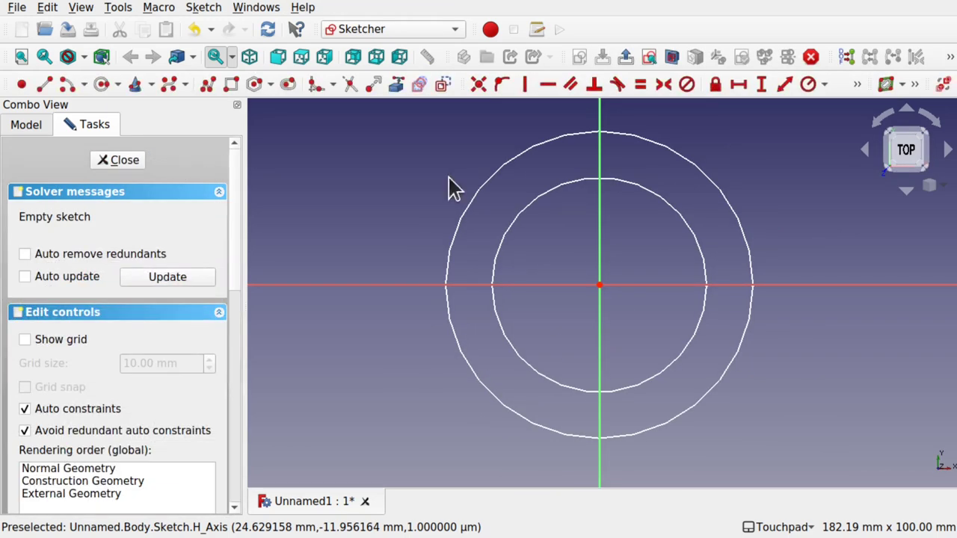
{"action": "left_click", "coordinate": [102, 83]}
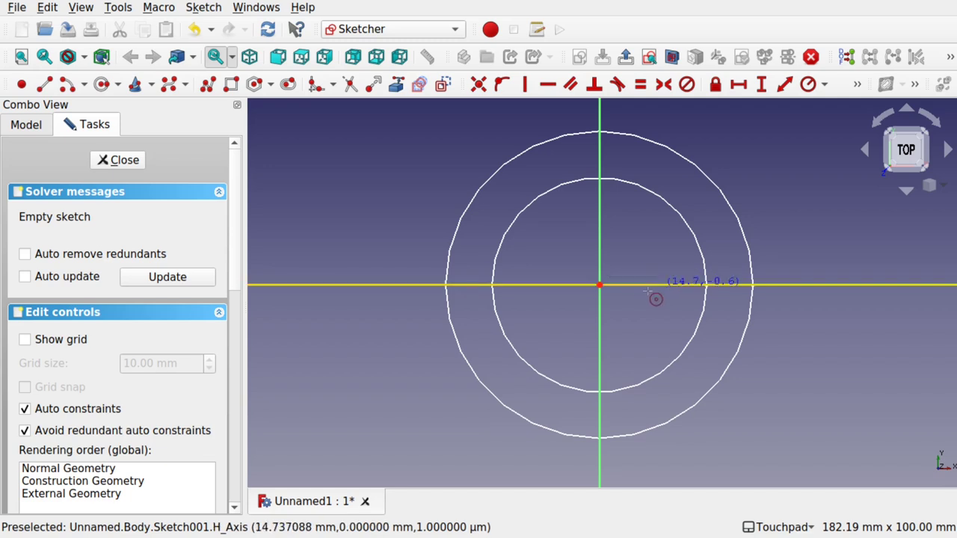
{"action": "left_click", "coordinate": [600, 286]}
{"action": "left_click", "coordinate": [650, 297]}
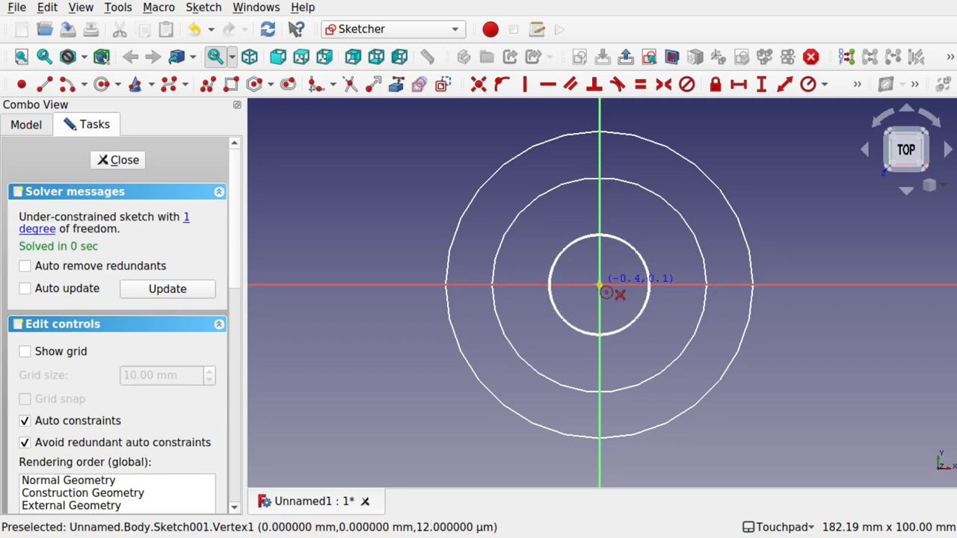
{"action": "left_click", "coordinate": [600, 285]}
{"action": "left_click", "coordinate": [682, 317]}
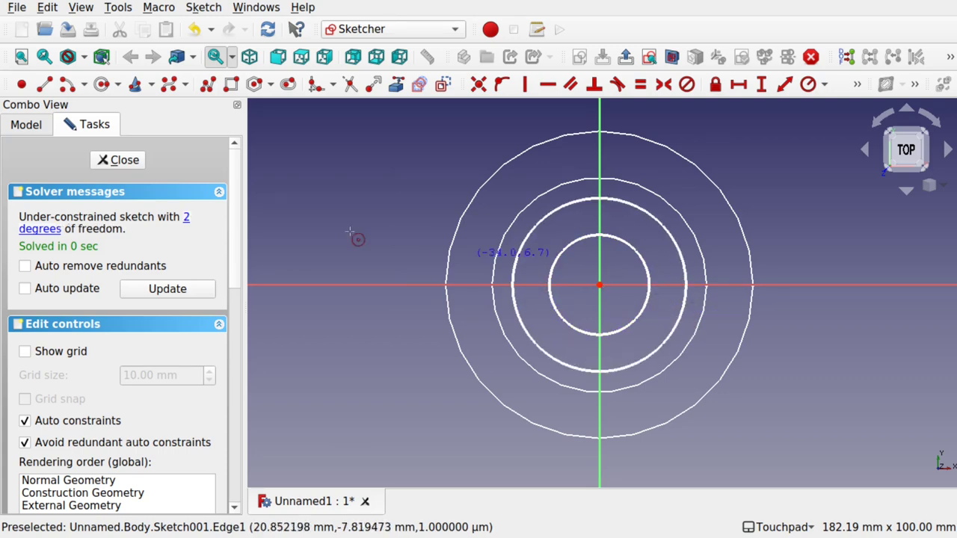
{"action": "left_click", "coordinate": [111, 159]}
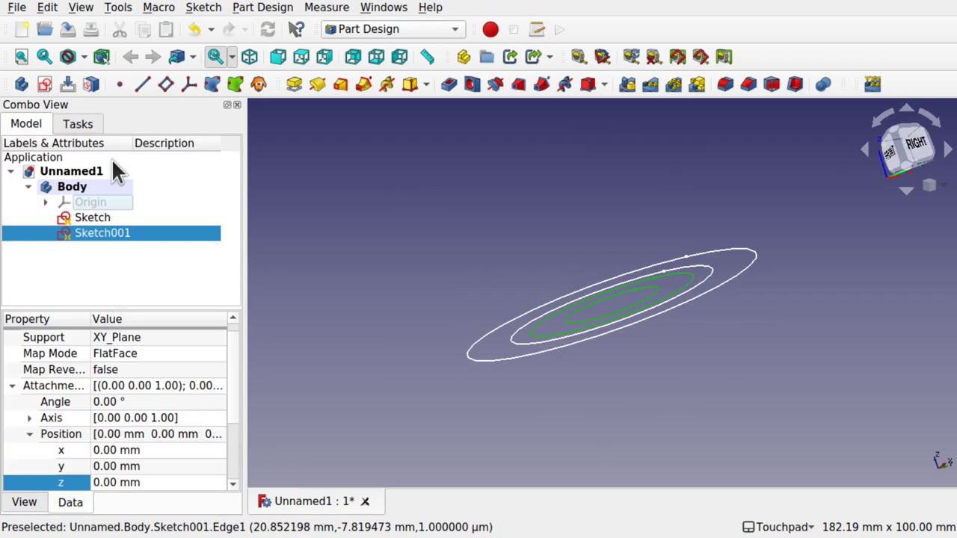
Raise Sketch001 above the first sketch by setting its attachment position z to 31 mm
{"action": "left_click", "coordinate": [146, 482]}
{"action": "type", "text": "1"}
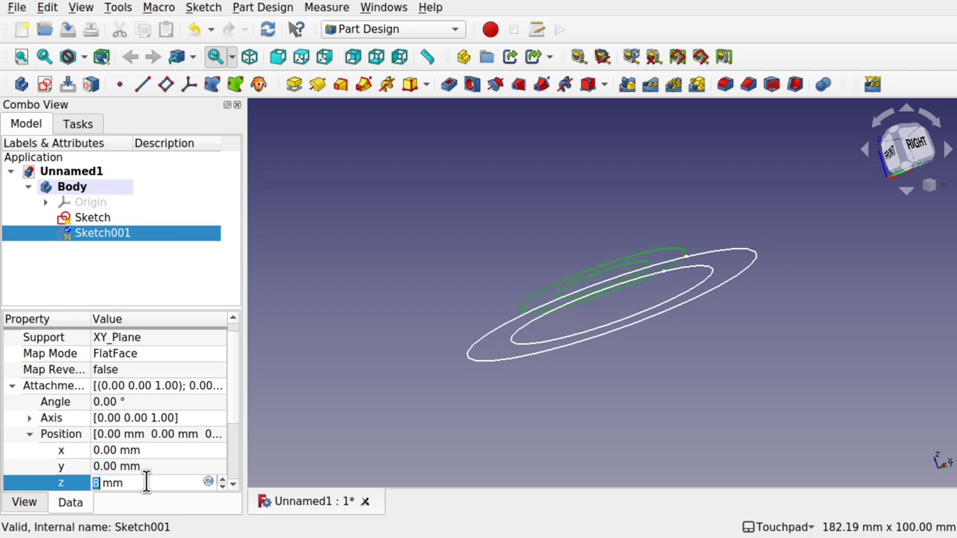
{"action": "scroll", "coordinate": [147, 482], "scroll_direction": "up", "scroll_amount": 20}
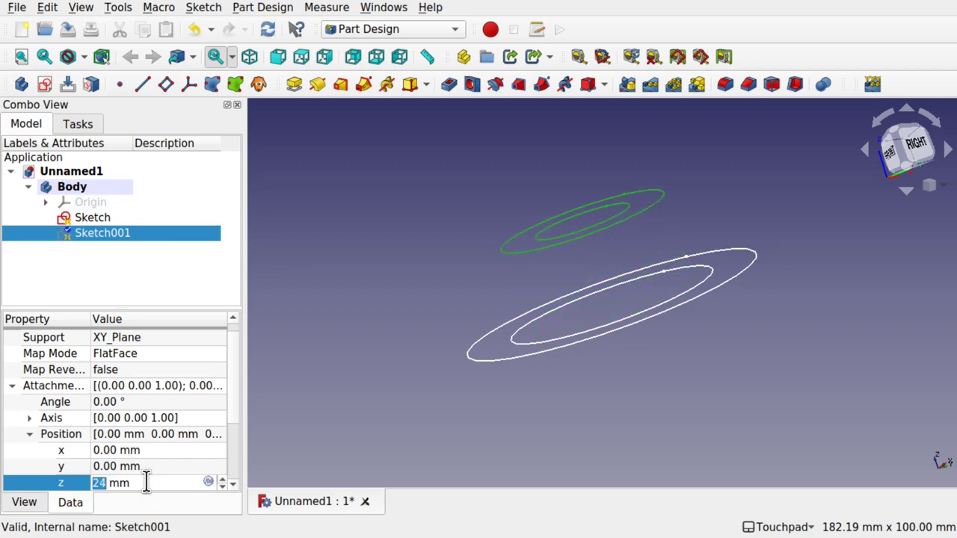
{"action": "left_click", "coordinate": [411, 252]}
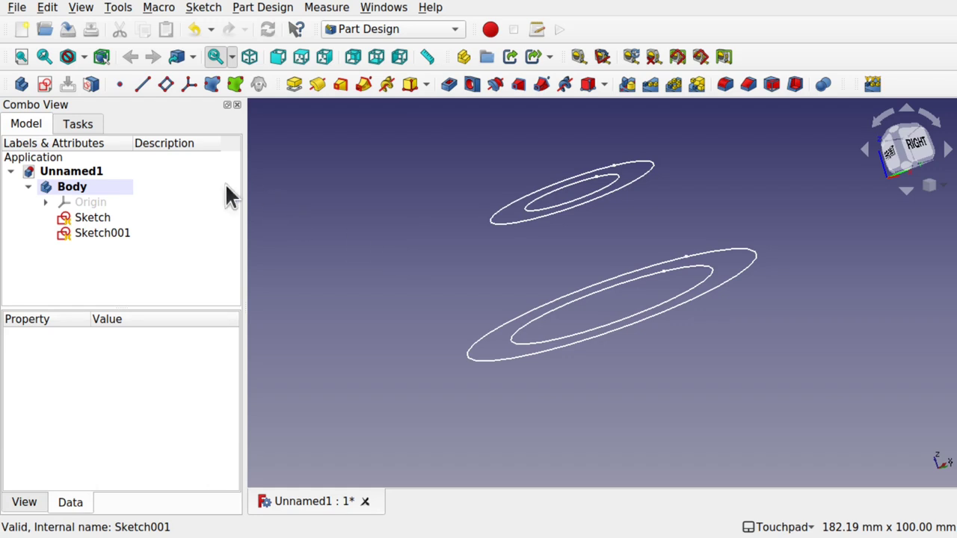
Create an additive loft with Sketch as the profile and Sketch001 as the section, checking the preview from several angles
{"action": "left_click", "coordinate": [89, 217]}
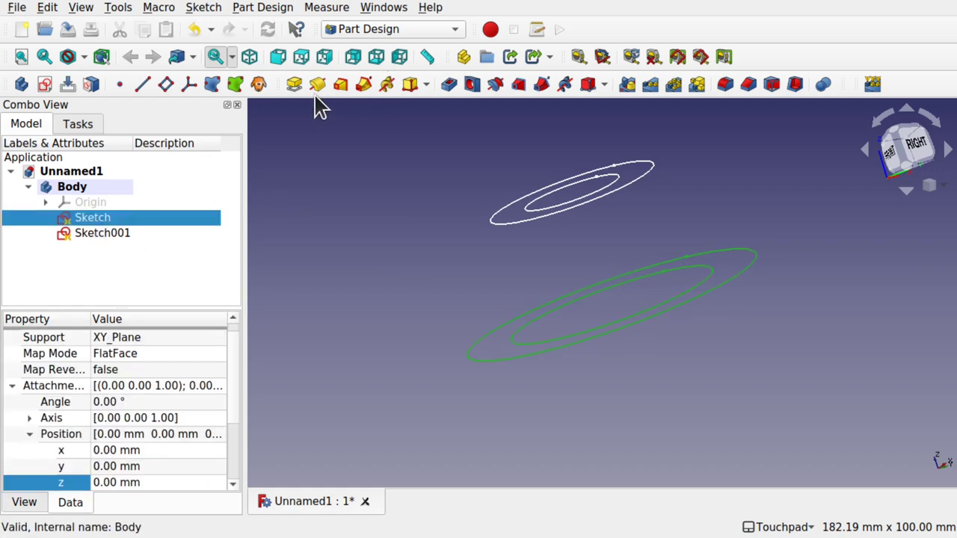
{"action": "left_click", "coordinate": [340, 85]}
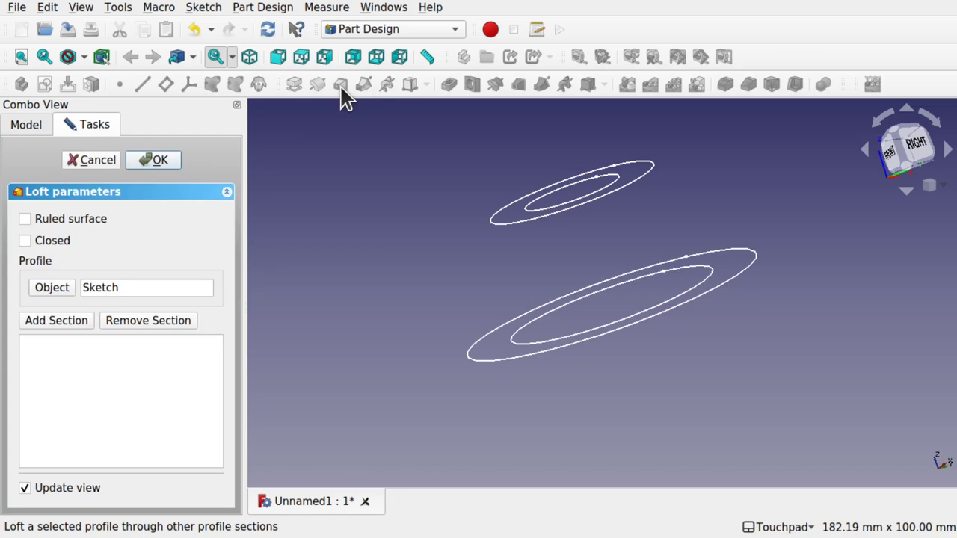
{"action": "left_click", "coordinate": [68, 319]}
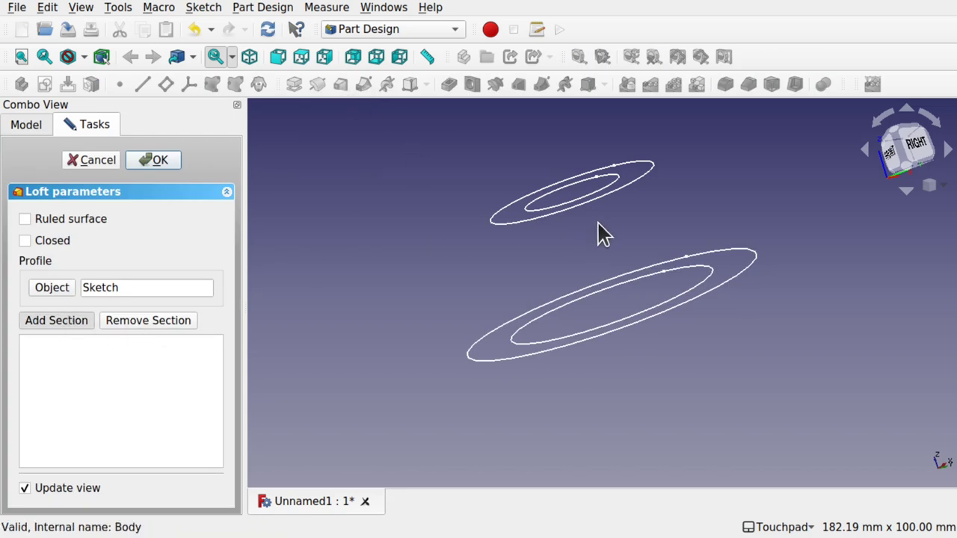
{"action": "left_click", "coordinate": [595, 204]}
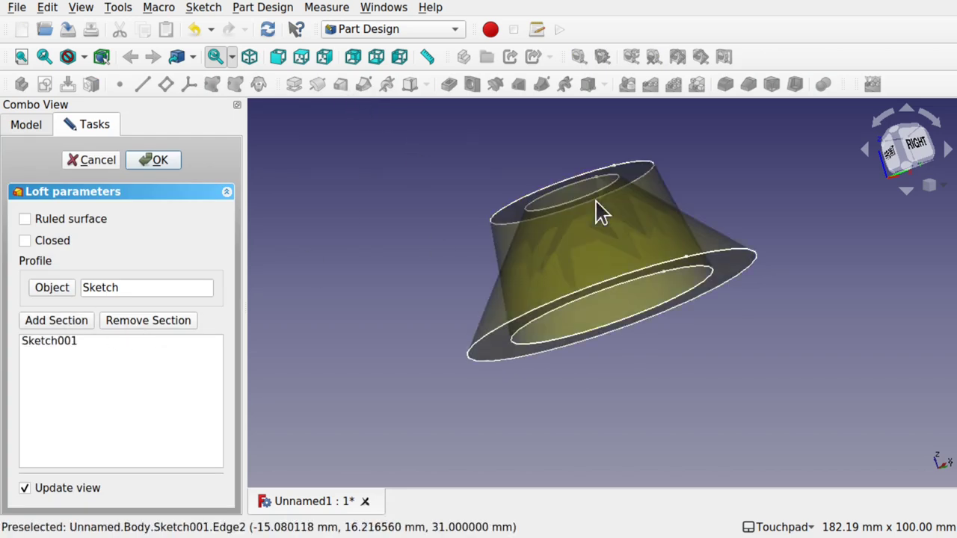
{"action": "middle_click_drag", "start_coordinate": [605, 220], "coordinate": [867, 202]}
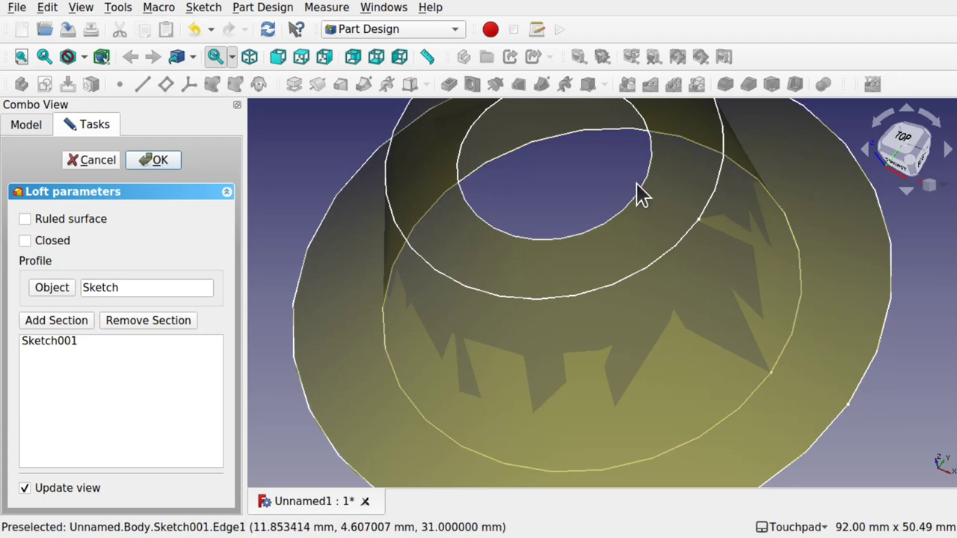
{"action": "left_click_drag", "start_coordinate": [725, 224], "coordinate": [644, 174], "text": "alt"}
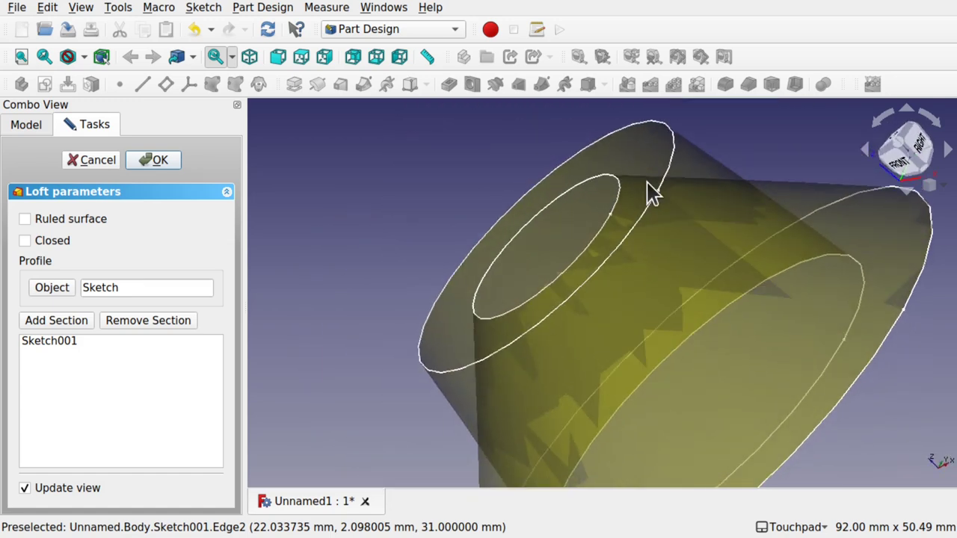
{"action": "scroll", "coordinate": [645, 192], "scroll_direction": "down", "scroll_amount": 5}
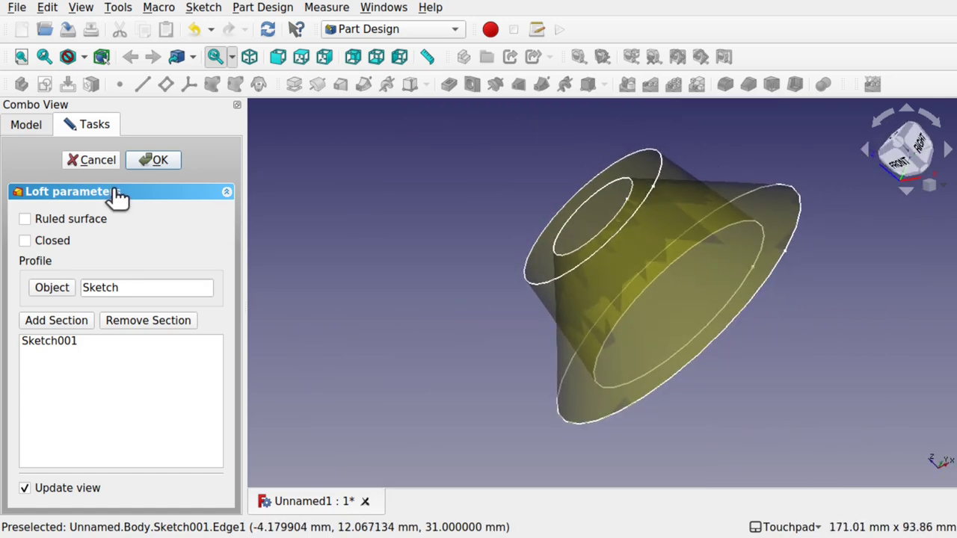
{"action": "left_click", "coordinate": [152, 160]}
Examine the hollow loft from below and review the two circles in the base Sketch nested under AdditiveLoft
{"action": "left_click_drag", "start_coordinate": [643, 284], "coordinate": [506, 237], "text": "alt"}
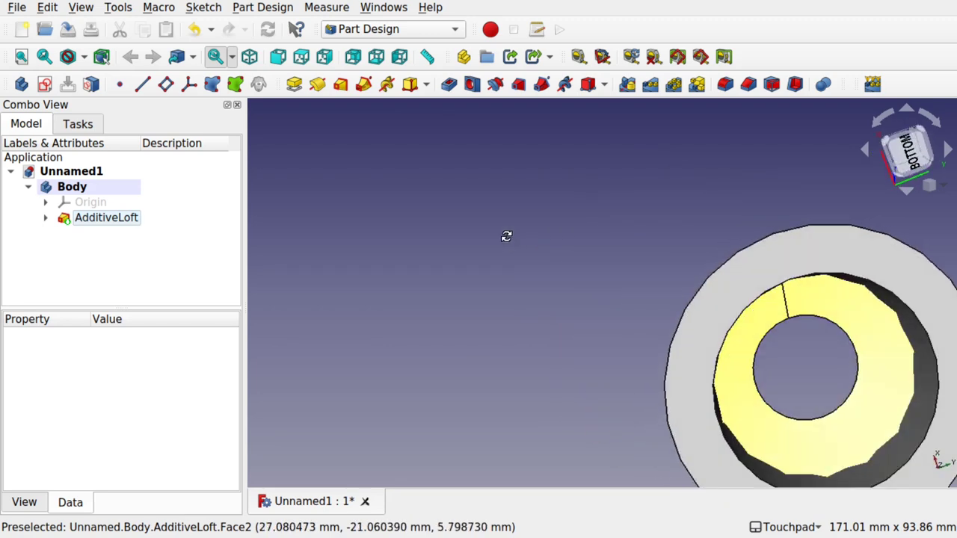
{"action": "left_click", "coordinate": [48, 219]}
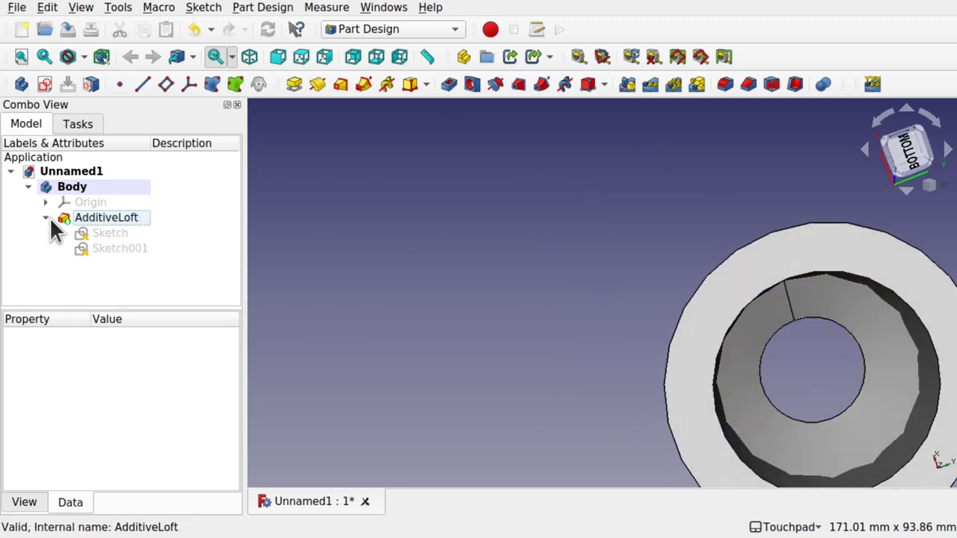
{"action": "left_click", "coordinate": [123, 237]}
{"action": "double_click", "coordinate": [123, 242]}
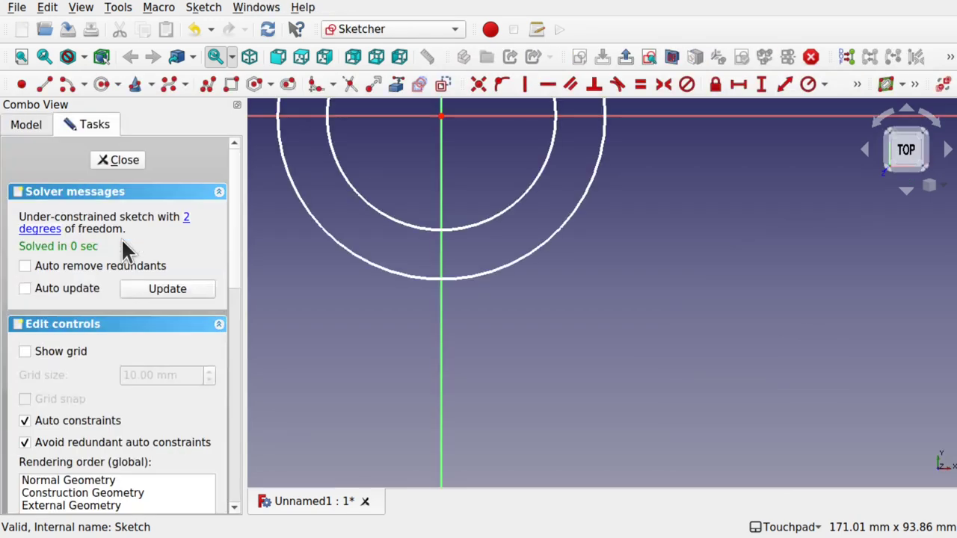
{"action": "middle_click_drag", "start_coordinate": [464, 178], "coordinate": [551, 304]}
{"action": "scroll", "coordinate": [615, 330], "scroll_direction": "up", "scroll_amount": 1}
{"action": "scroll", "coordinate": [619, 344], "scroll_direction": "up", "scroll_amount": 3}
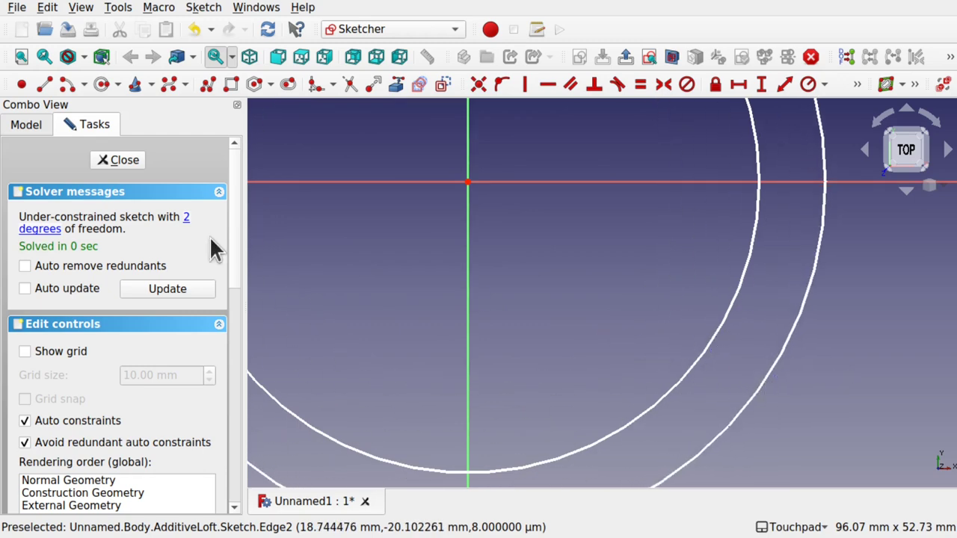
{"action": "left_click", "coordinate": [122, 160]}
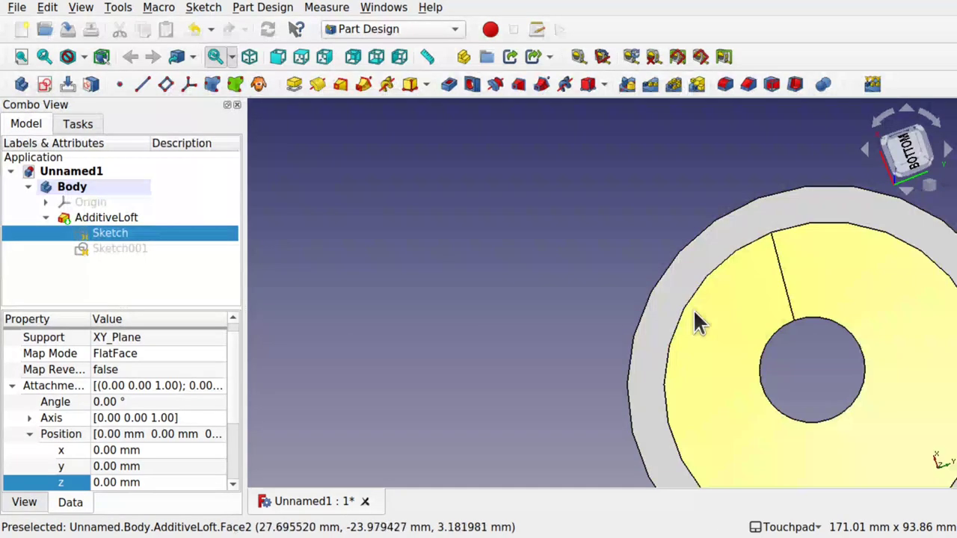
{"action": "left_click_drag", "start_coordinate": [703, 302], "coordinate": [822, 390], "text": "shift"}
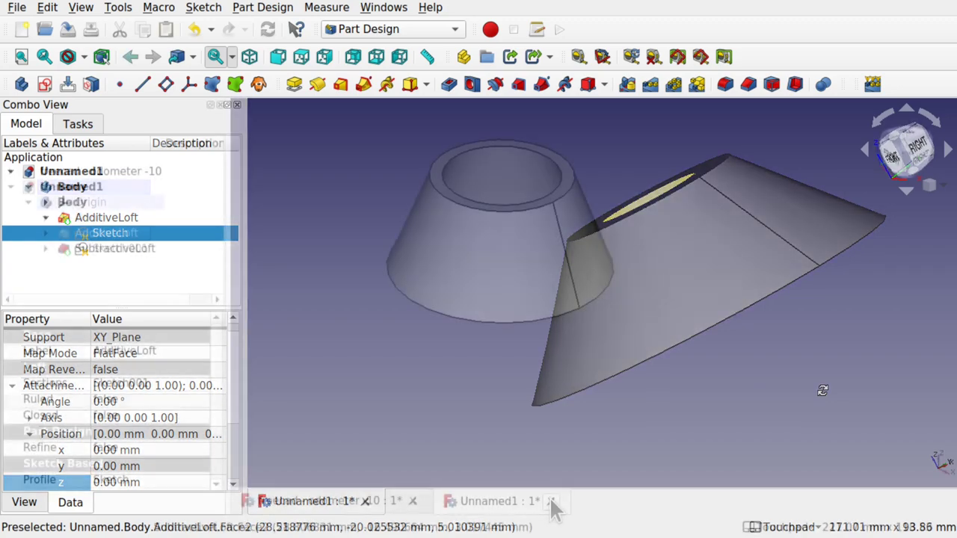
Close the subtractive loft demonstration document without saving and return to the odometer housing model
{"action": "left_click", "coordinate": [550, 501]}
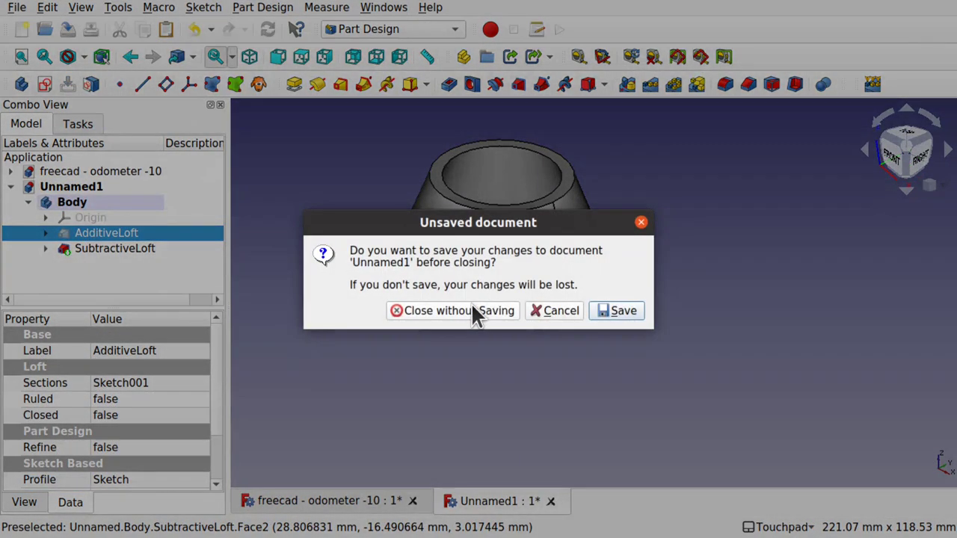
{"action": "left_click", "coordinate": [469, 308]}
{"action": "left_click_drag", "start_coordinate": [391, 310], "coordinate": [478, 420], "text": "alt"}
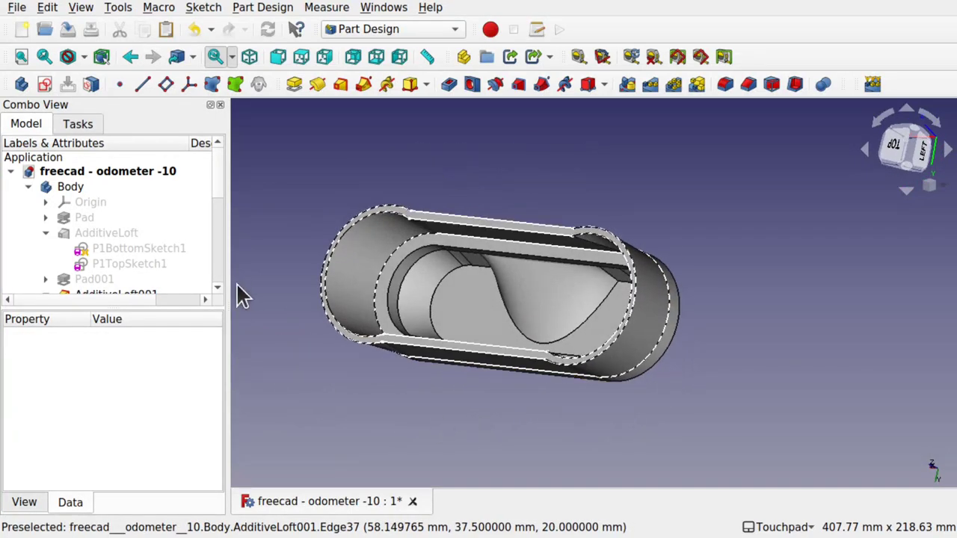
Display the housing at the Pocket, Pad002 and Pocket001 features in turn and inspect each stage from different angles
{"action": "scroll", "coordinate": [214, 261], "scroll_direction": "down", "scroll_amount": 3}
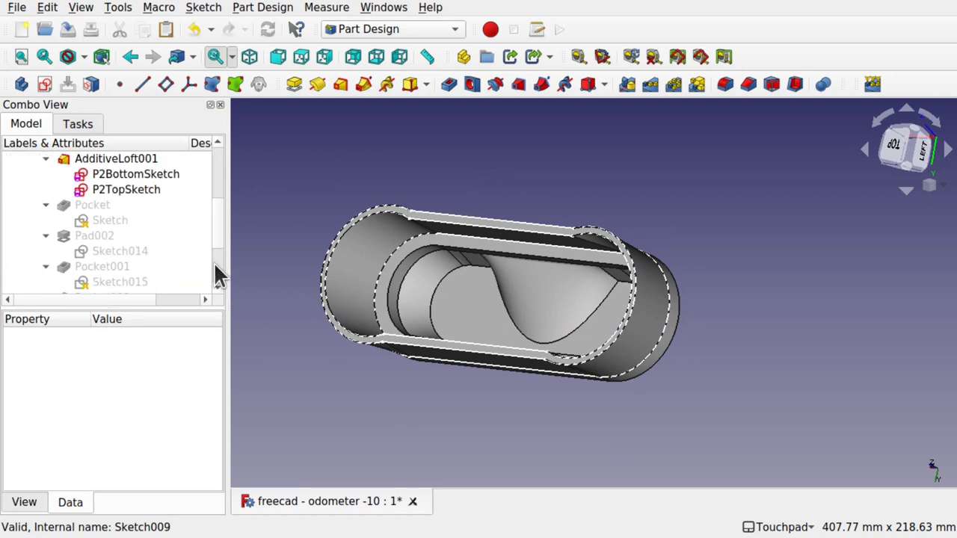
{"action": "left_click", "coordinate": [101, 206]}
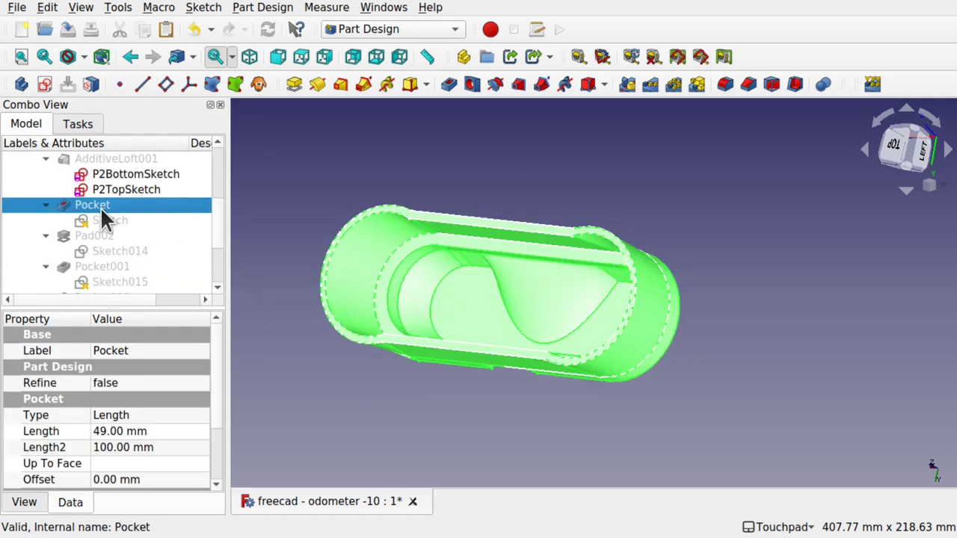
{"action": "left_click_drag", "start_coordinate": [496, 223], "coordinate": [523, 218], "text": "alt"}
{"action": "left_click", "coordinate": [84, 238]}
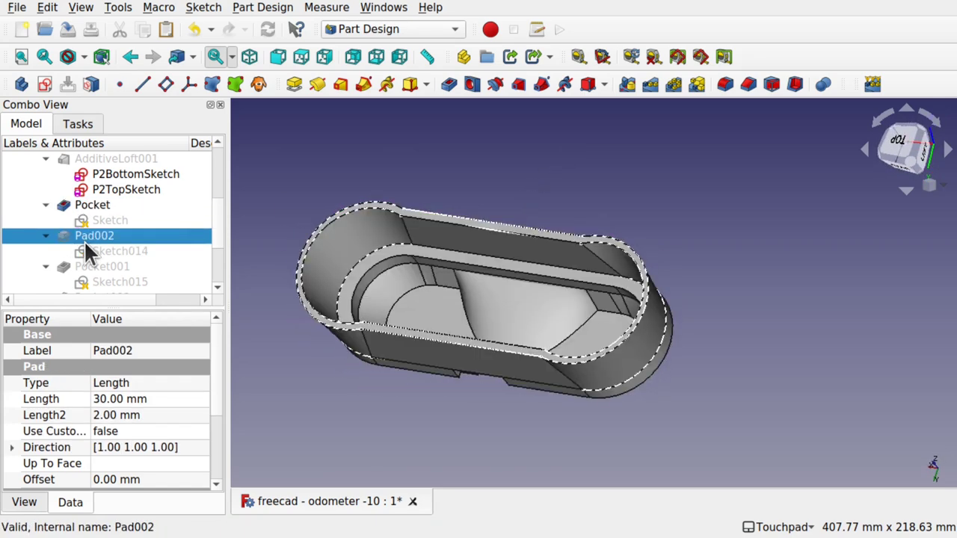
{"action": "key", "text": "space"}
{"action": "left_click_drag", "start_coordinate": [525, 304], "coordinate": [608, 310], "text": "alt"}
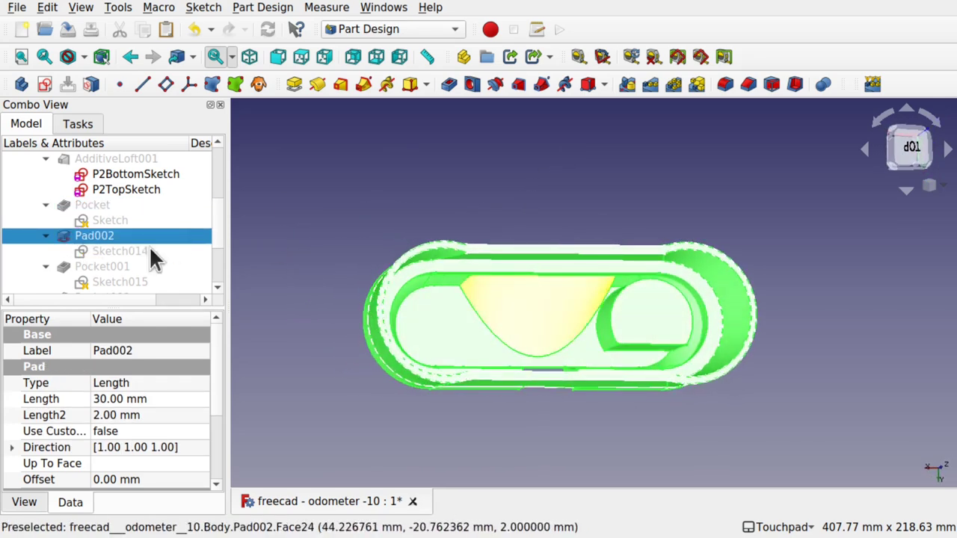
{"action": "left_click", "coordinate": [110, 270]}
{"action": "key", "text": "space"}
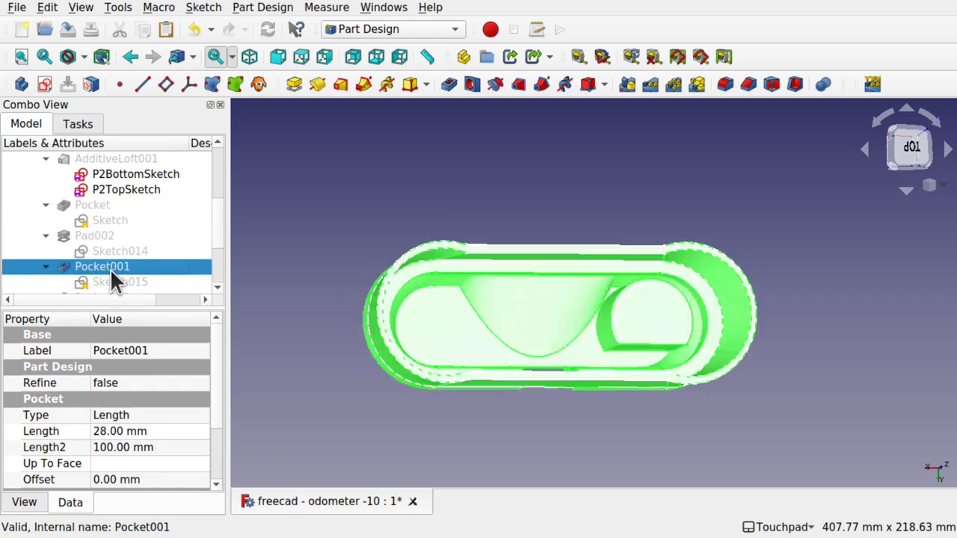
{"action": "left_click_drag", "start_coordinate": [633, 358], "coordinate": [598, 336], "text": "alt"}
{"action": "left_click", "coordinate": [334, 182]}
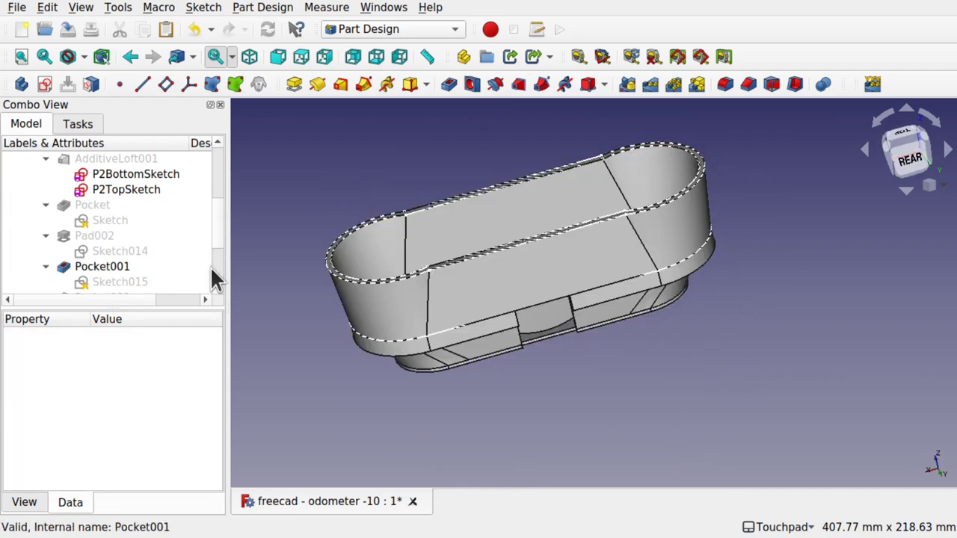
Display the housing at its final feature, Pad003, in place of Pocket001
{"action": "scroll", "coordinate": [218, 273], "scroll_direction": "down", "scroll_amount": 2}
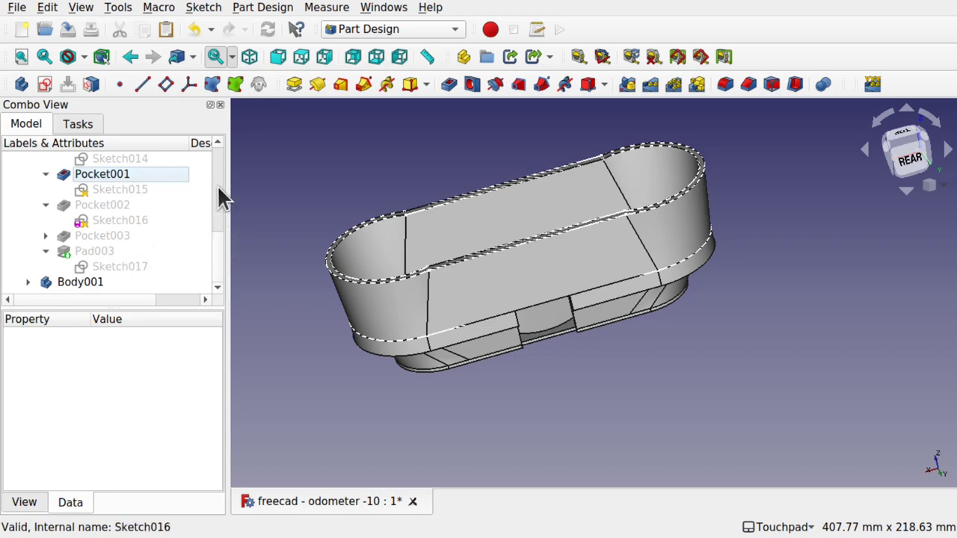
{"action": "scroll", "coordinate": [218, 187], "scroll_direction": "up", "scroll_amount": 2}
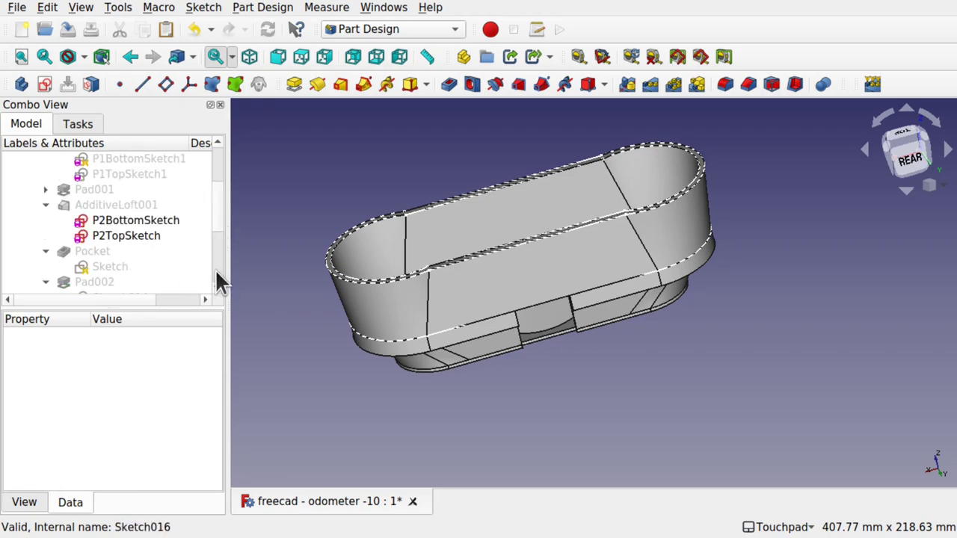
{"action": "scroll", "coordinate": [215, 269], "scroll_direction": "down", "scroll_amount": 2}
{"action": "left_click", "coordinate": [91, 252]}
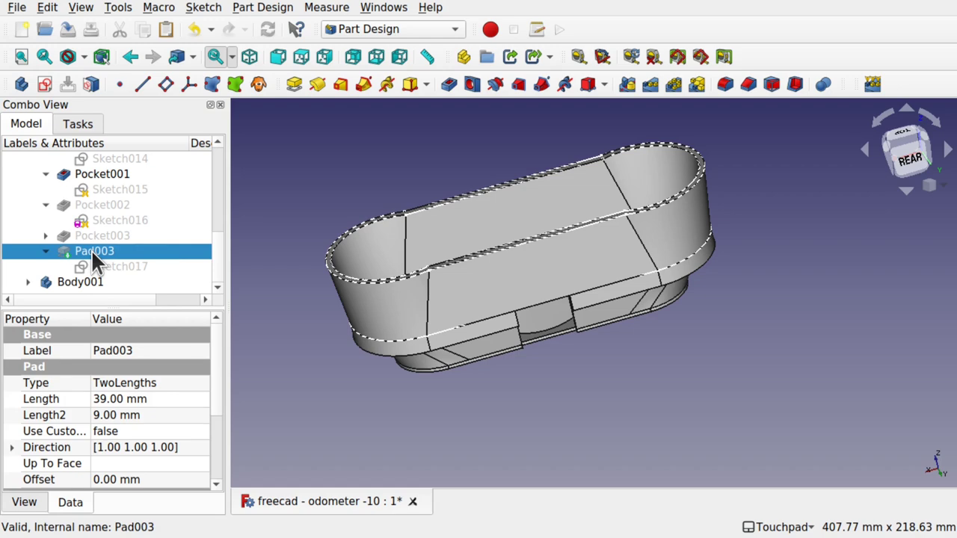
{"action": "key", "text": "space"}
{"action": "left_click", "coordinate": [442, 186]}
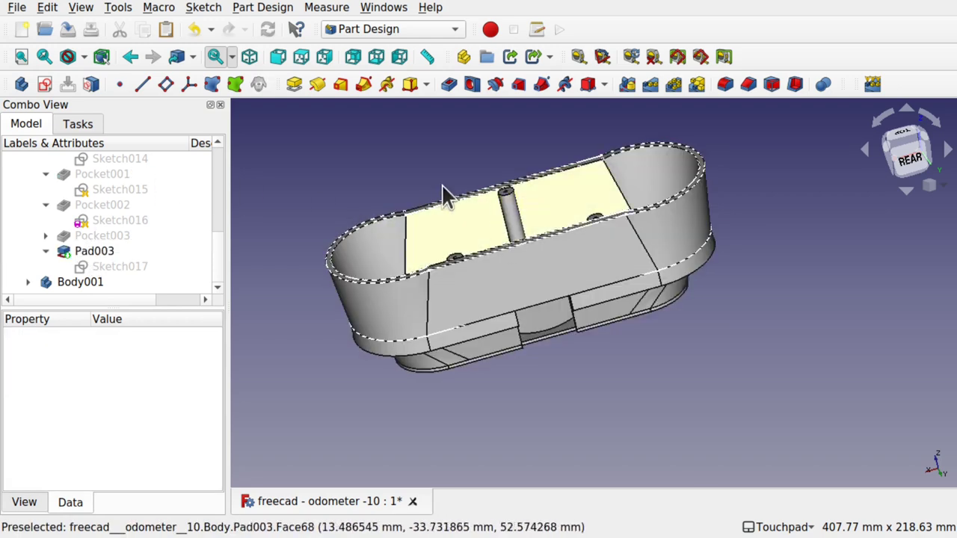
Export the Body as the STL mesh freecad - odometer -10-Body.stl, replacing the existing file
{"action": "scroll", "coordinate": [222, 179], "scroll_direction": "up", "scroll_amount": 5}
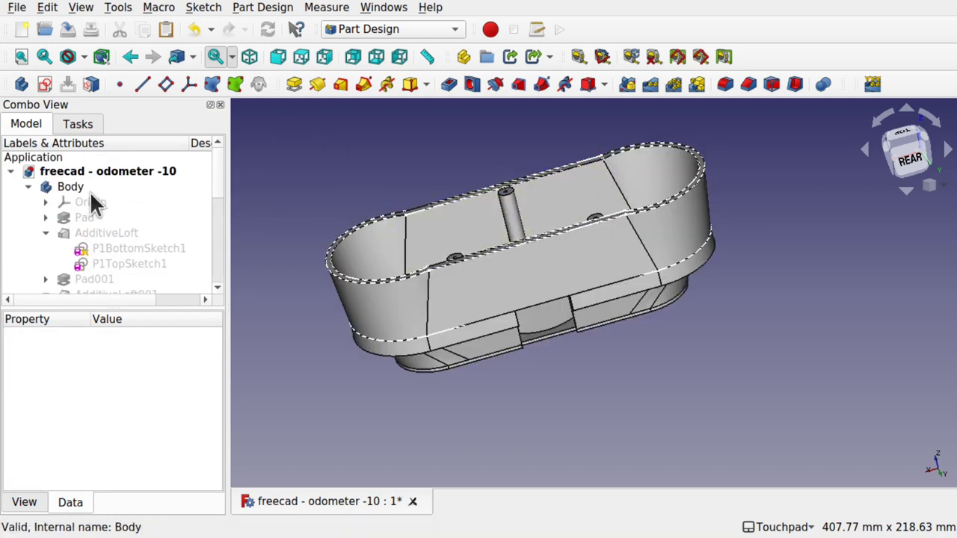
{"action": "left_click", "coordinate": [64, 186]}
{"action": "left_click", "coordinate": [17, 8]}
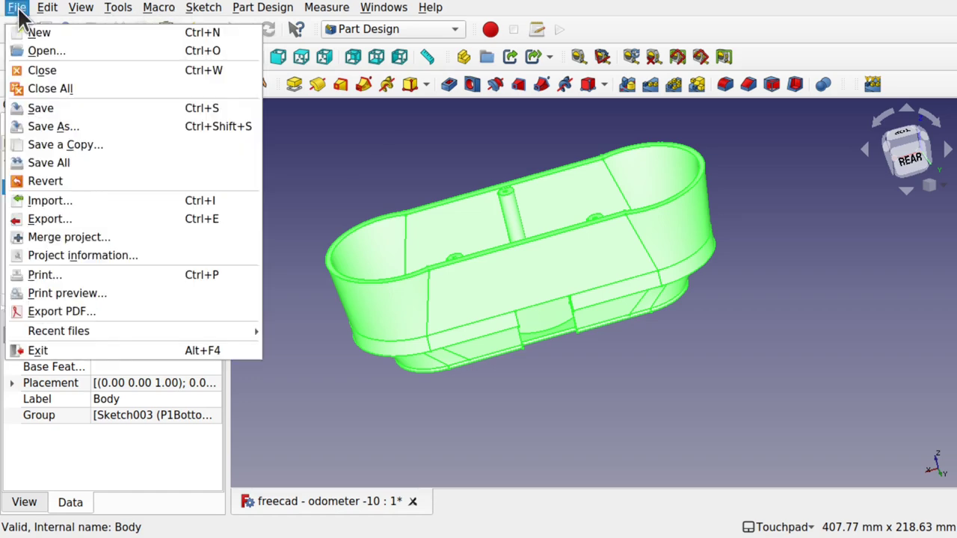
{"action": "left_click", "coordinate": [104, 218]}
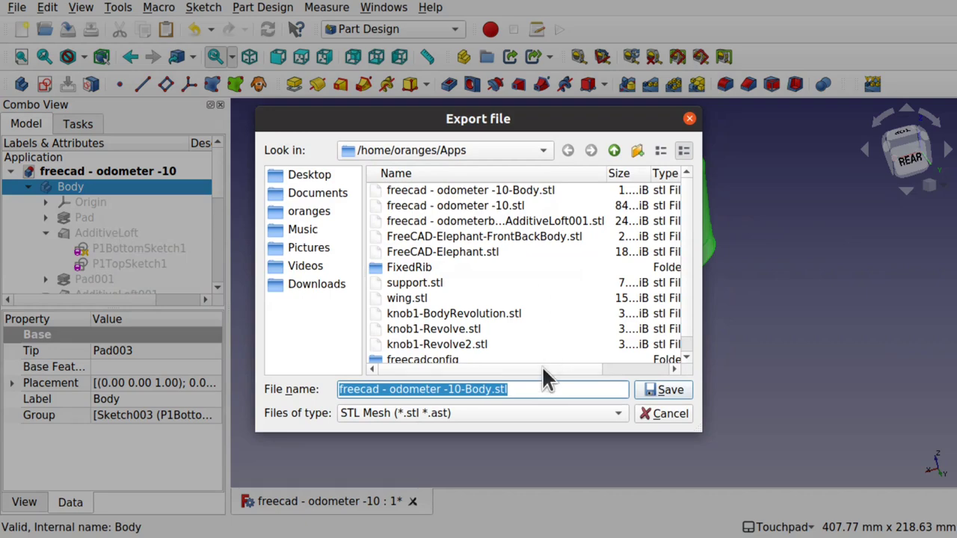
{"action": "left_click", "coordinate": [667, 389]}
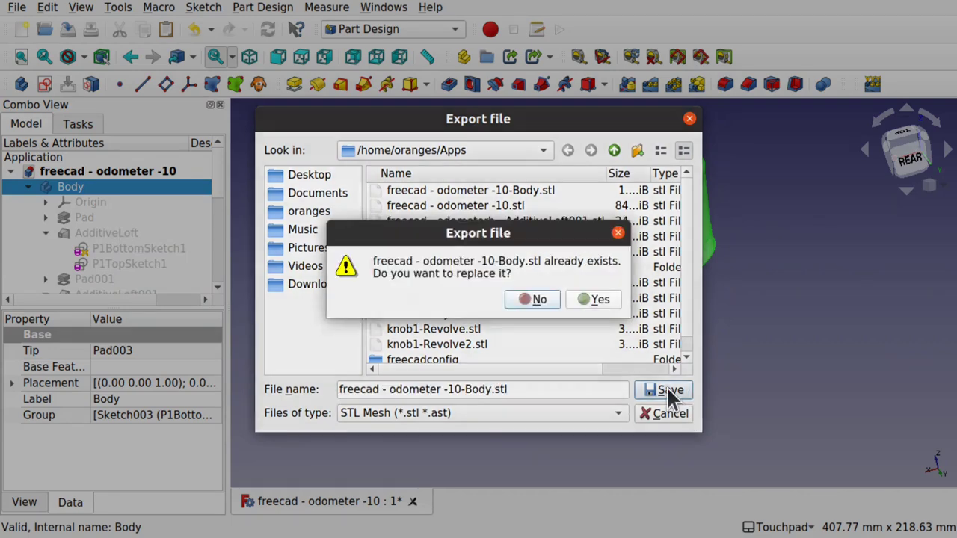
{"action": "left_click", "coordinate": [596, 299]}
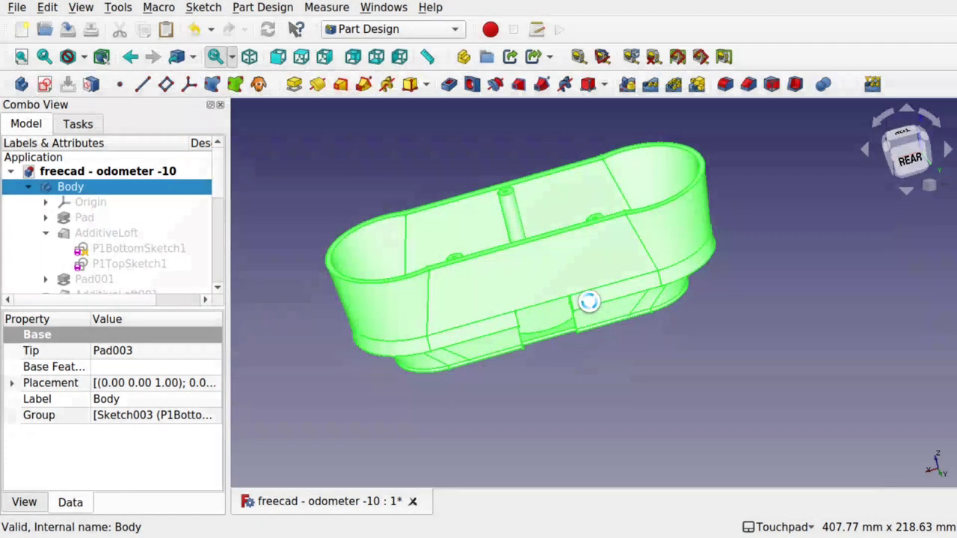
Import the exported mesh freecad - odometer -10-Body.stl into the odometer document
{"action": "left_click", "coordinate": [17, 9]}
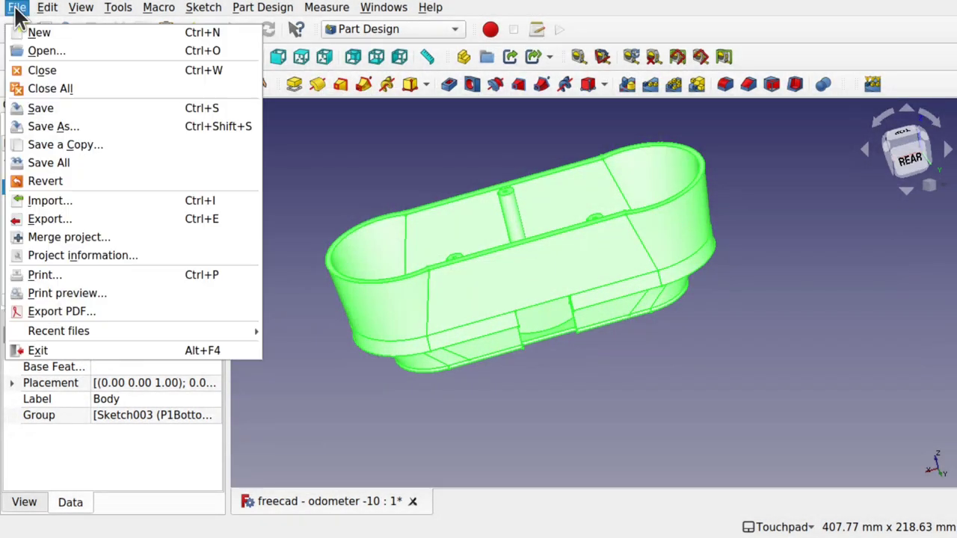
{"action": "left_click", "coordinate": [78, 201]}
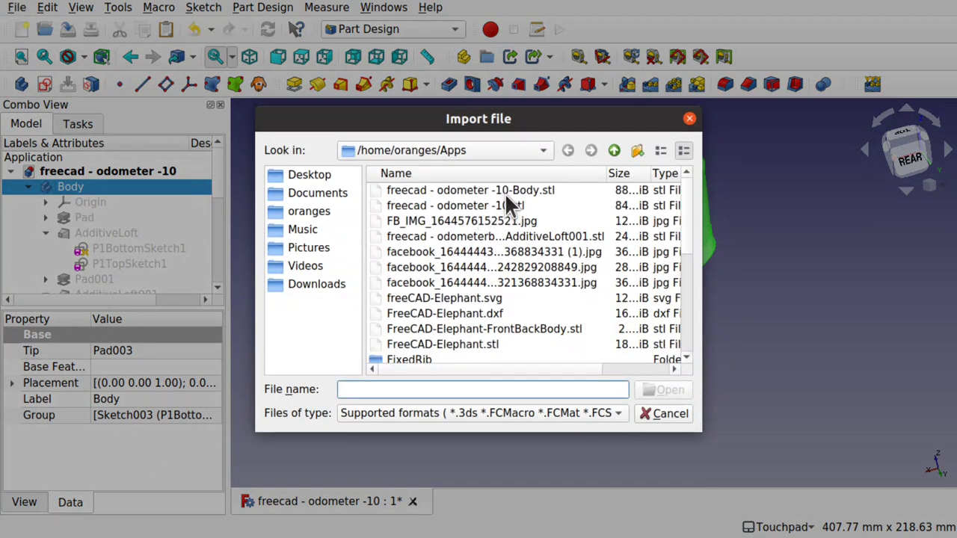
{"action": "left_click", "coordinate": [511, 191]}
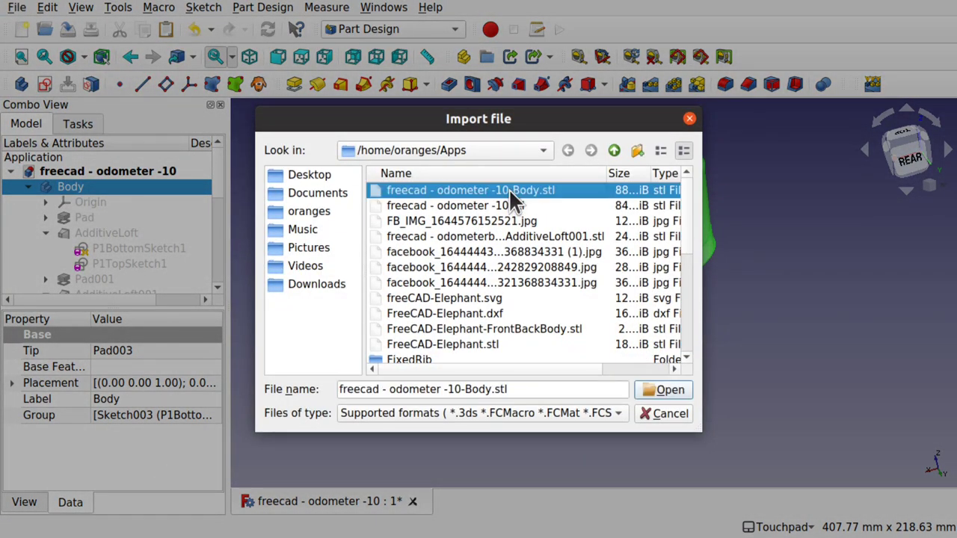
{"action": "double_click", "coordinate": [551, 187]}
Hide the Body to examine the imported housing mesh, and inspect the housing from several angles
{"action": "left_click_drag", "start_coordinate": [584, 242], "coordinate": [557, 174], "text": "alt"}
{"action": "left_click", "coordinate": [586, 182]}
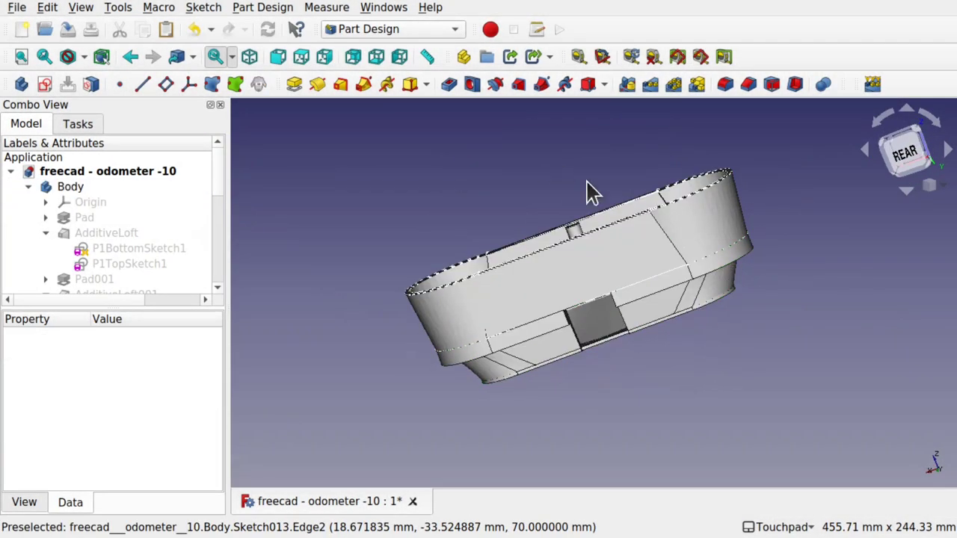
{"action": "mouse_move", "coordinate": [665, 287]}
{"action": "left_mouse_down", "text": "alt"}
{"action": "mouse_move", "coordinate": [594, 305]}
{"action": "mouse_move", "coordinate": [574, 382]}
{"action": "mouse_move", "coordinate": [665, 285]}
{"action": "left_mouse_up", "text": "alt"}
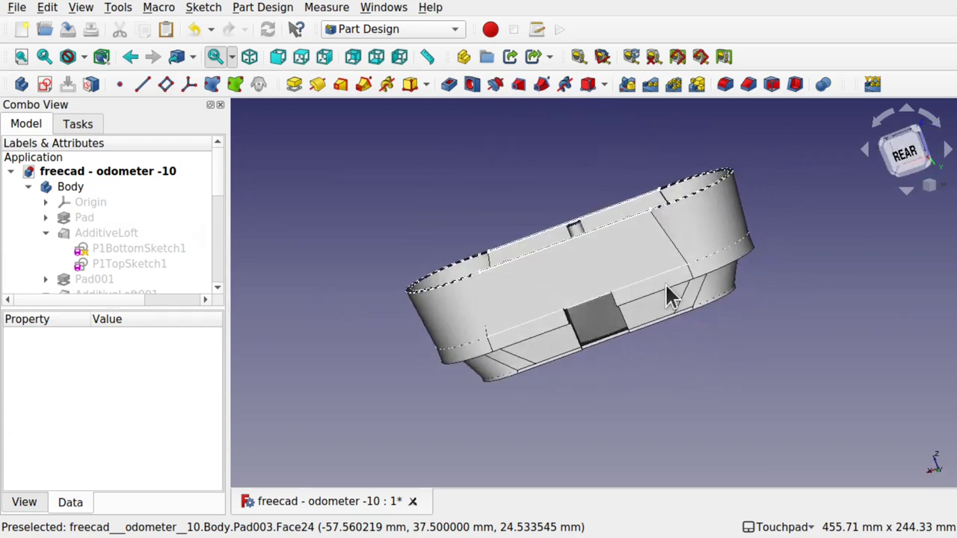
{"action": "left_click", "coordinate": [49, 184]}
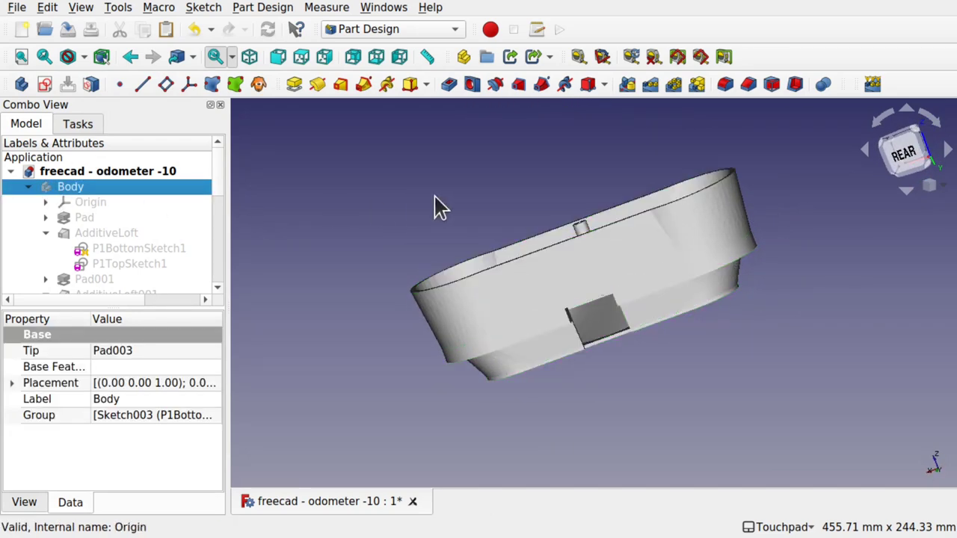
{"action": "left_click_drag", "start_coordinate": [436, 205], "coordinate": [337, 295], "text": "alt"}
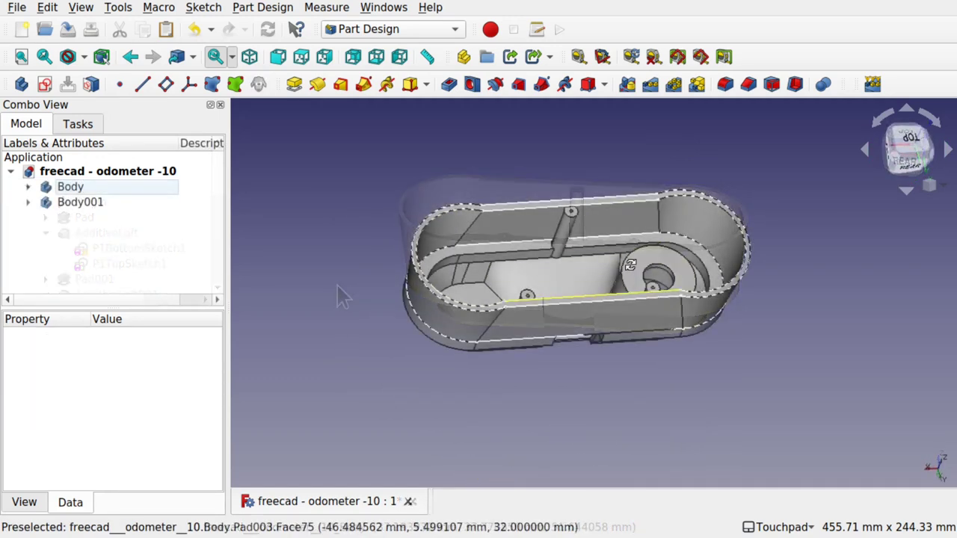
{"action": "left_click_drag", "start_coordinate": [337, 294], "coordinate": [615, 267], "text": "alt"}
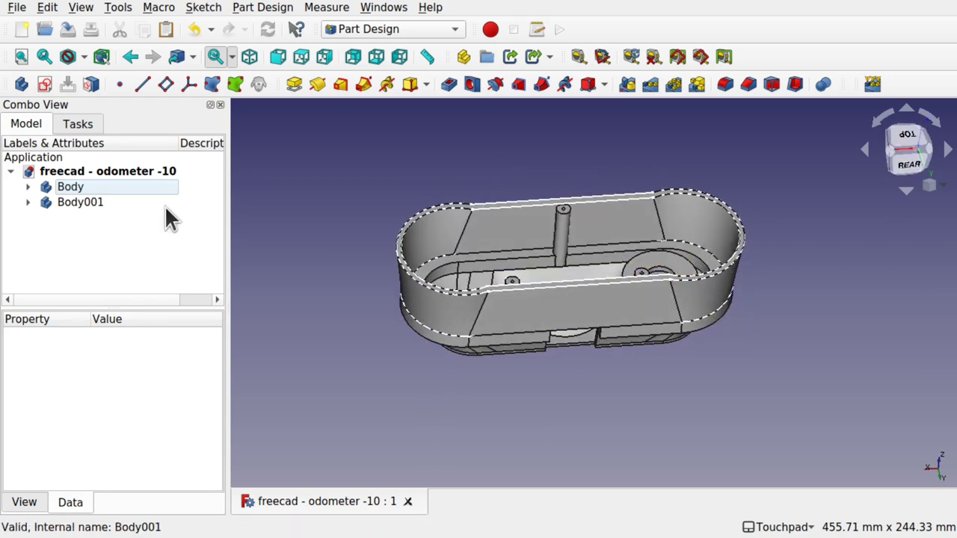
Expand Body001 in the model tree and hide Pad003 together with the P2TopSketch and P2BottomSketch outlines
{"action": "left_click", "coordinate": [27, 202]}
{"action": "scroll", "coordinate": [214, 274], "scroll_direction": "down", "scroll_amount": 1}
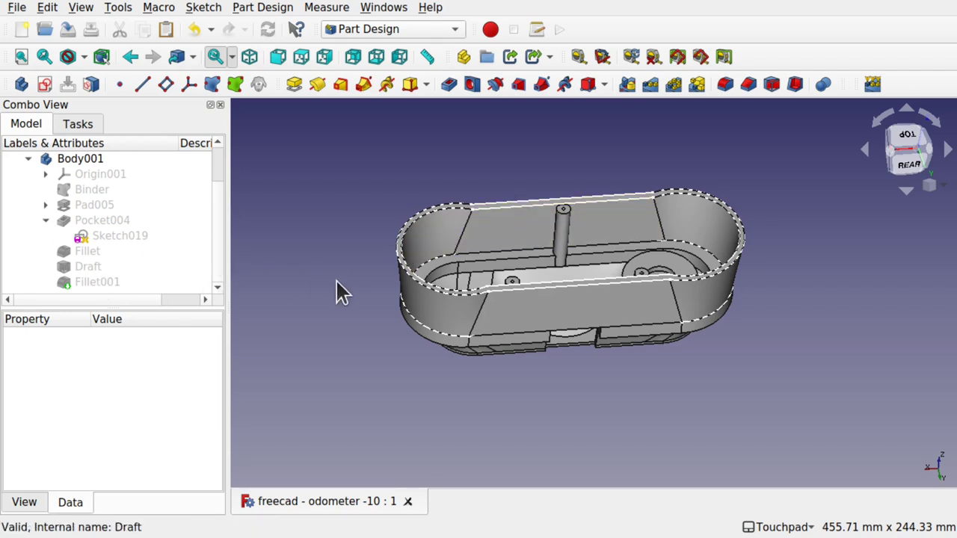
{"action": "left_click", "coordinate": [563, 297]}
{"action": "key", "text": "space"}
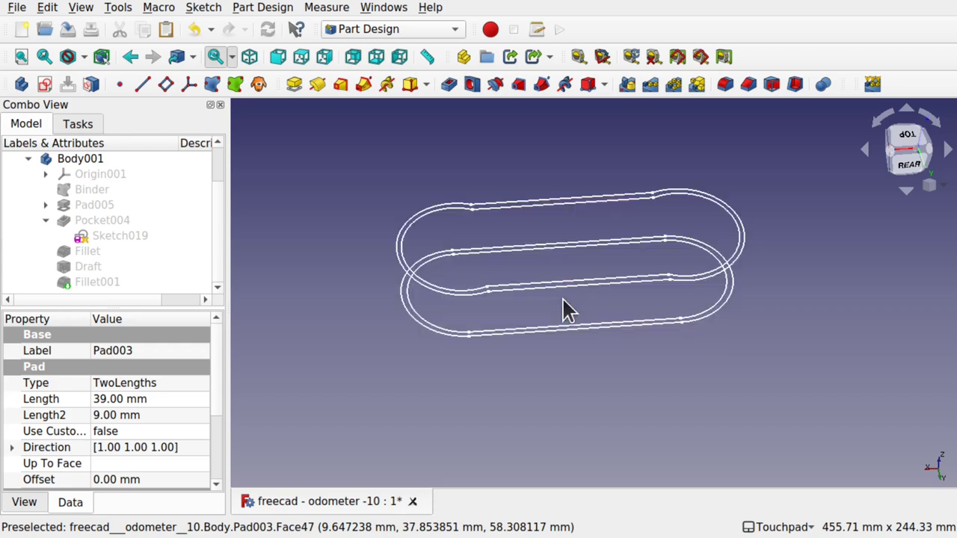
{"action": "left_click", "coordinate": [533, 290]}
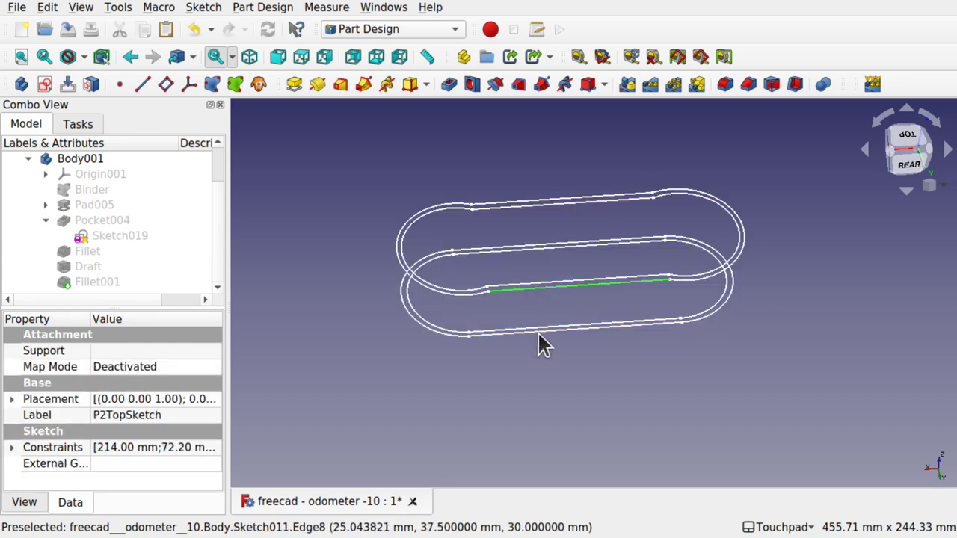
{"action": "left_click", "coordinate": [538, 331], "text": "ctrl"}
{"action": "key", "text": "space"}
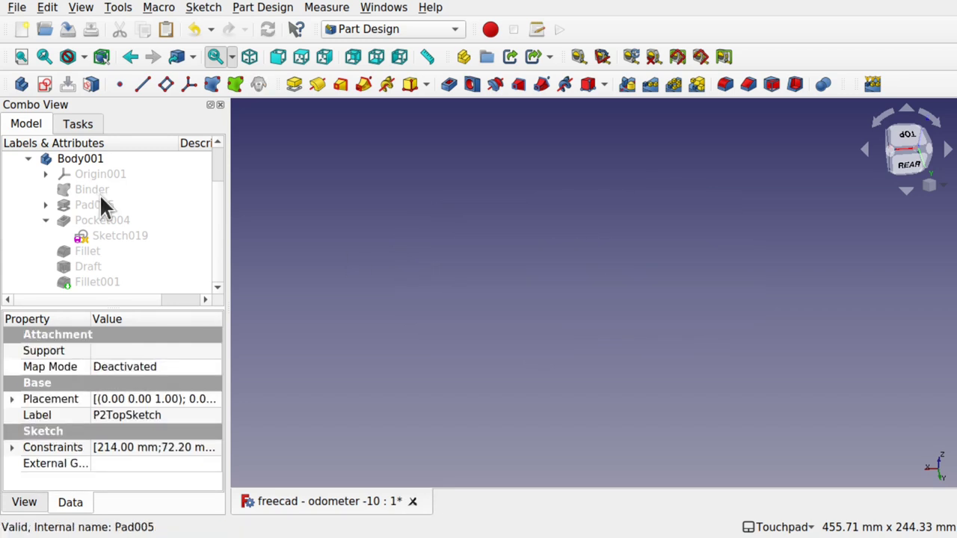
Display Body001 at its Fillet001 feature on its own
{"action": "scroll", "coordinate": [217, 183], "scroll_direction": "up", "scroll_amount": 1}
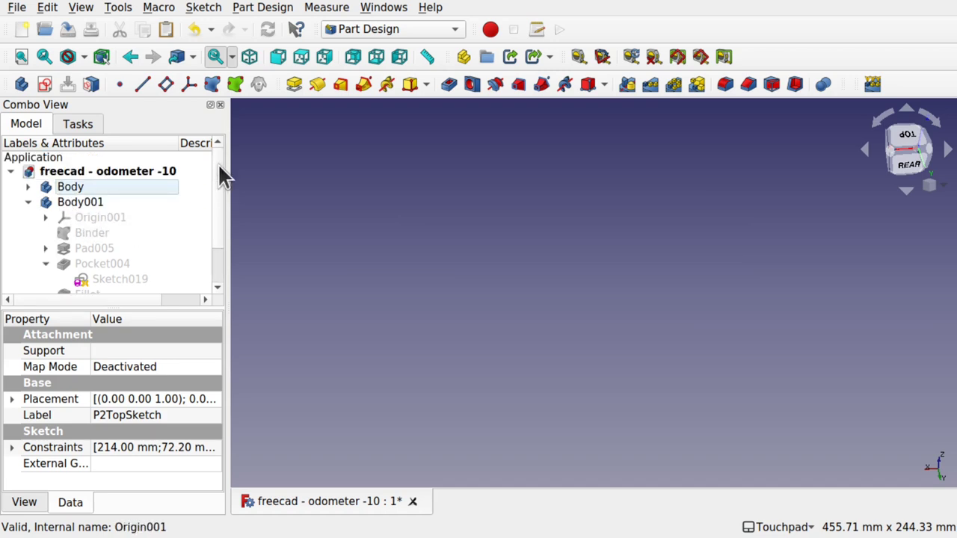
{"action": "scroll", "coordinate": [217, 273], "scroll_direction": "down", "scroll_amount": 1}
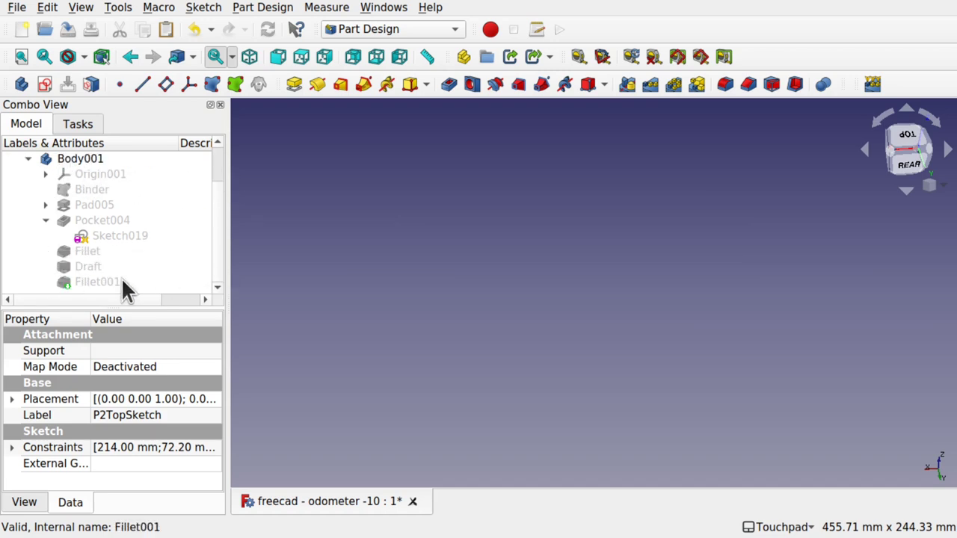
{"action": "left_click", "coordinate": [100, 281]}
{"action": "key", "text": "space"}
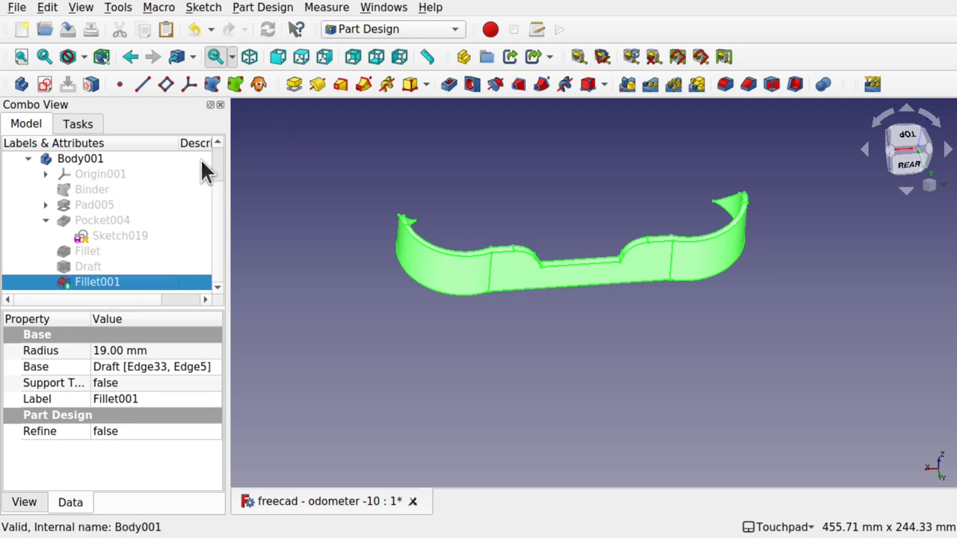
Display Pad003 of the Body together with the Fillet001 rim and inspect the combined housing from another angle
{"action": "scroll", "coordinate": [35, 188], "scroll_direction": "up", "scroll_amount": 1}
{"action": "left_click", "coordinate": [28, 187]}
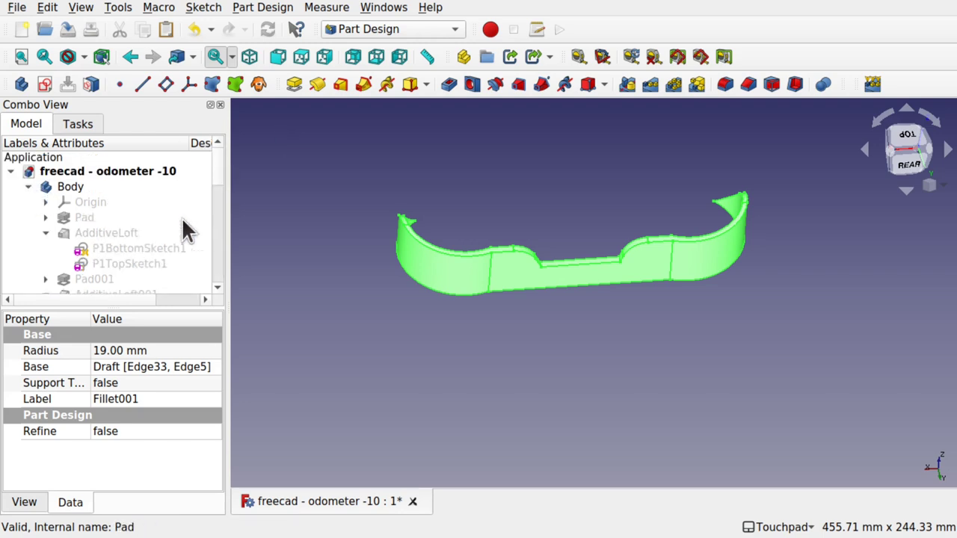
{"action": "scroll", "coordinate": [218, 274], "scroll_direction": "down", "scroll_amount": 2}
{"action": "scroll", "coordinate": [217, 266], "scroll_direction": "down", "scroll_amount": 3}
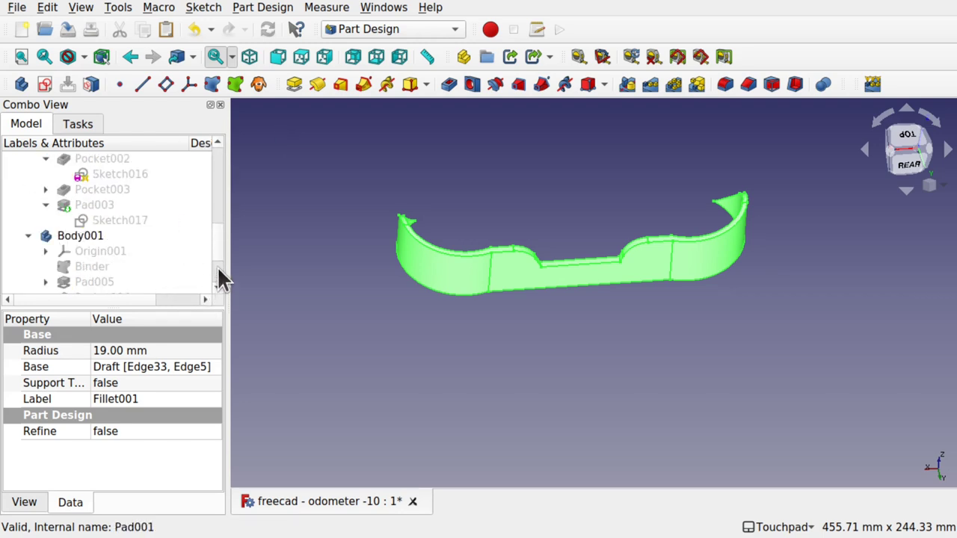
{"action": "left_click", "coordinate": [121, 215]}
{"action": "key", "text": "space"}
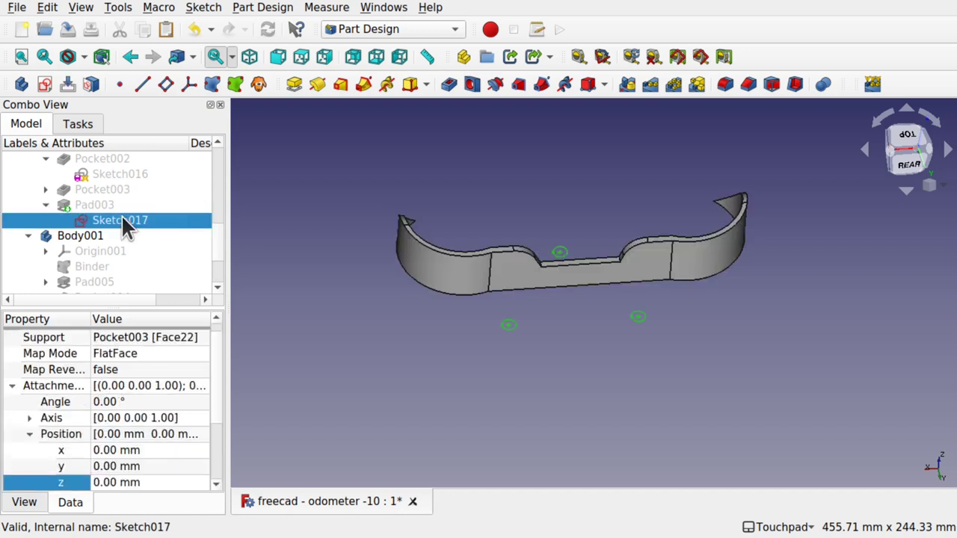
{"action": "key", "text": "space"}
{"action": "left_click", "coordinate": [109, 208]}
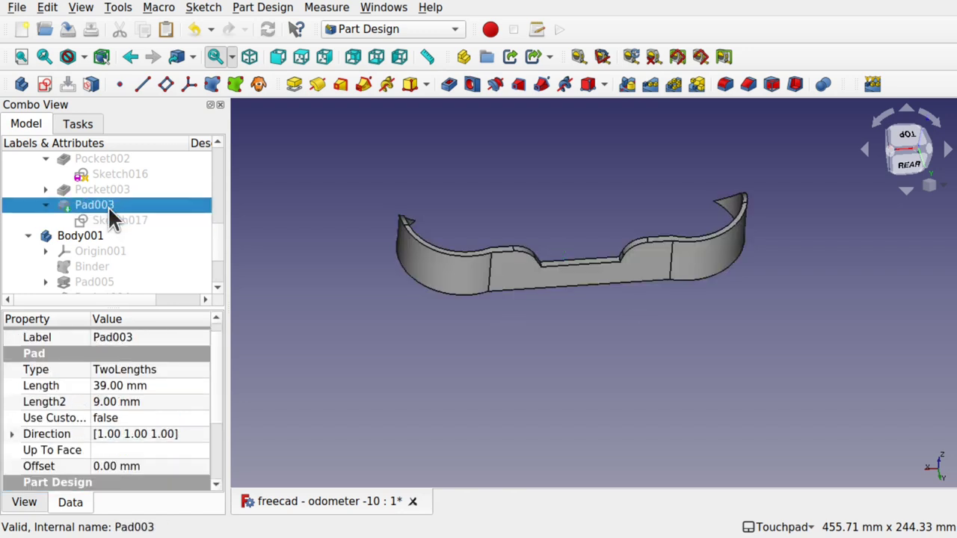
{"action": "key", "text": "space"}
{"action": "left_click", "coordinate": [46, 205]}
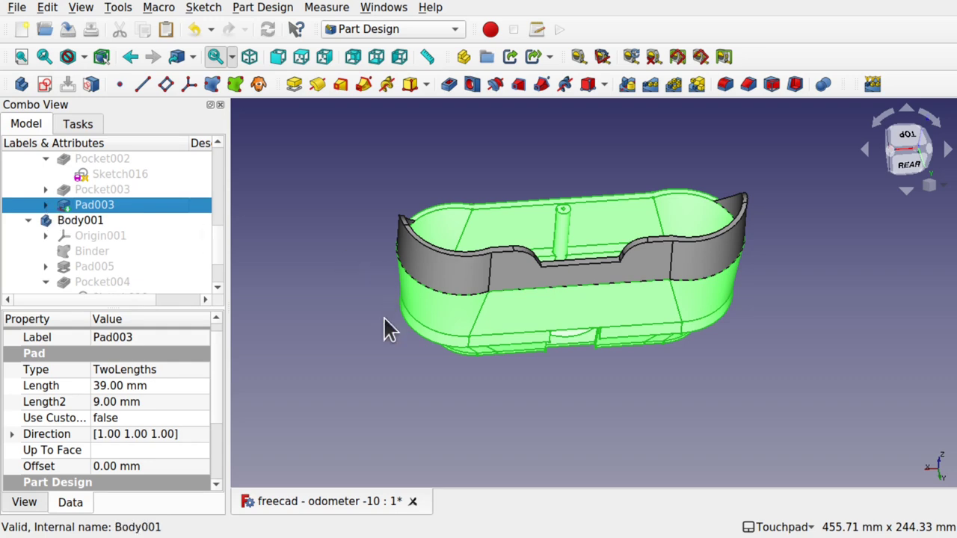
{"action": "left_click", "coordinate": [384, 353]}
{"action": "left_click_drag", "start_coordinate": [385, 352], "coordinate": [566, 333], "text": "alt"}
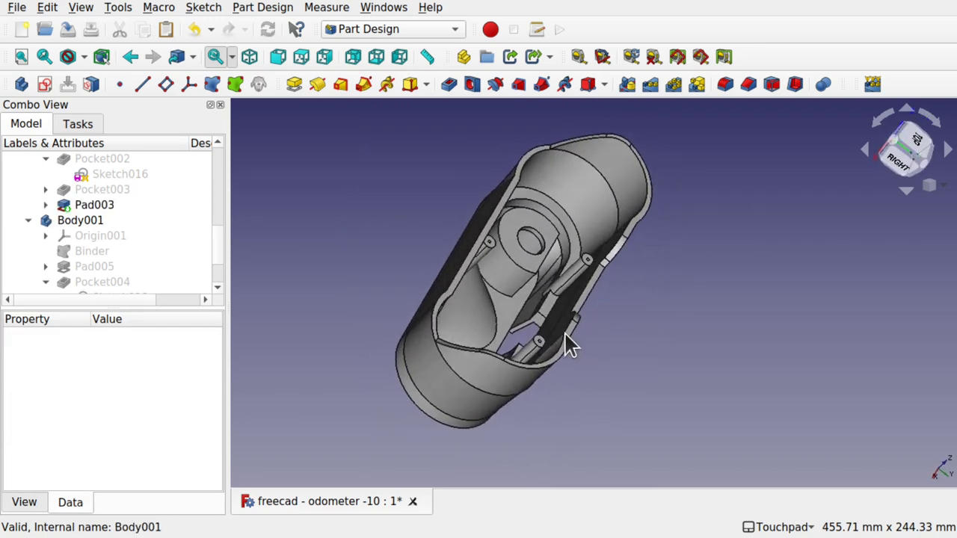
Make the Body the active body
{"action": "scroll", "coordinate": [222, 179], "scroll_direction": "up", "scroll_amount": 10}
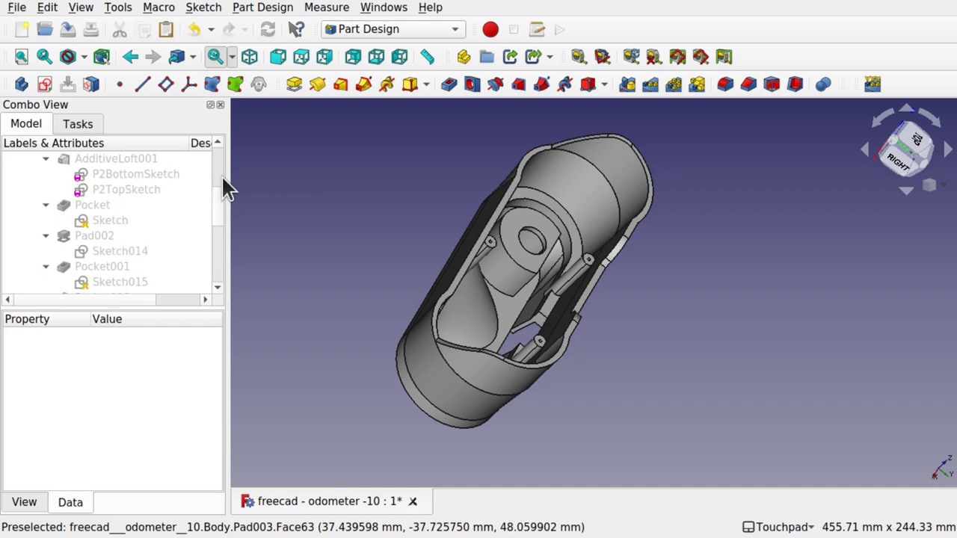
{"action": "left_click", "coordinate": [69, 186]}
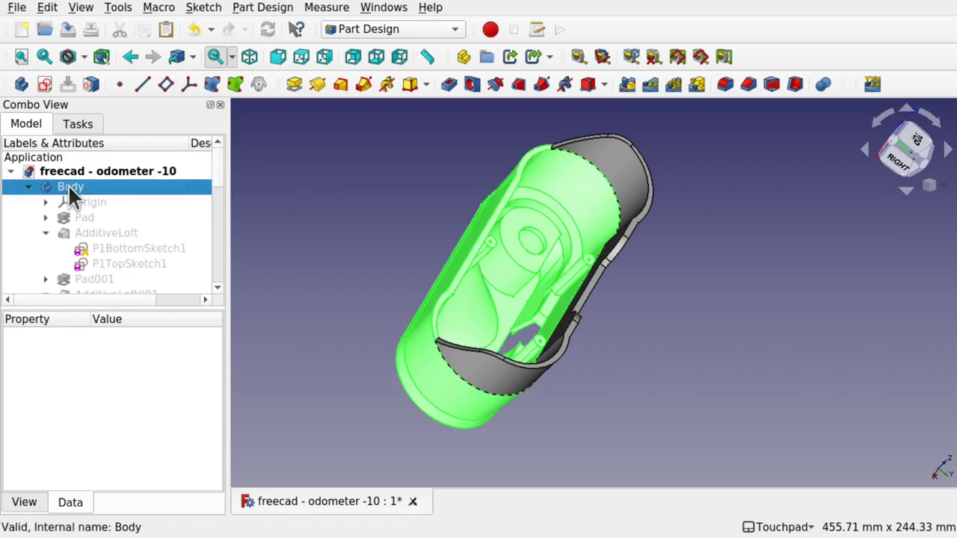
{"action": "left_click", "coordinate": [336, 199]}
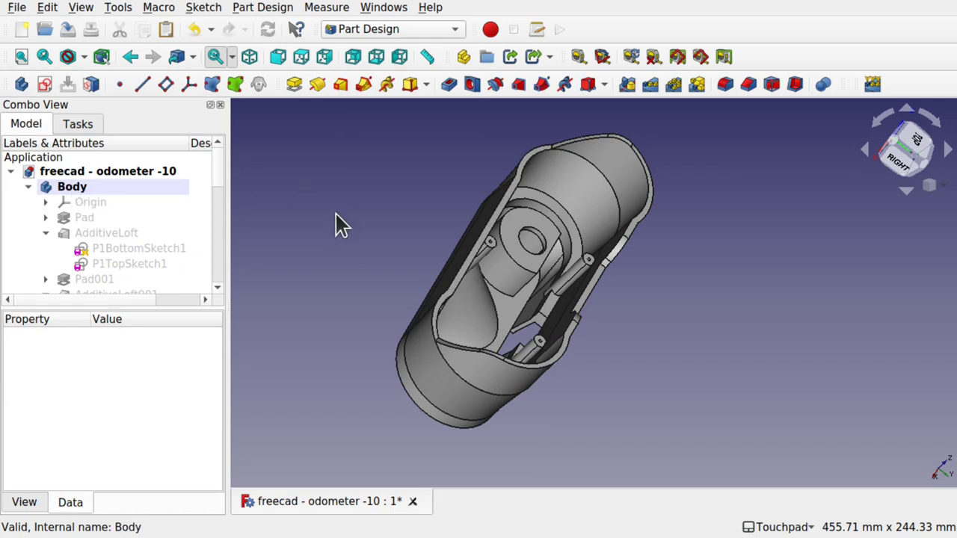
Fuse the active Body with the rim Body001 using a Boolean operation
{"action": "left_click", "coordinate": [27, 188]}
{"action": "left_click", "coordinate": [29, 203]}
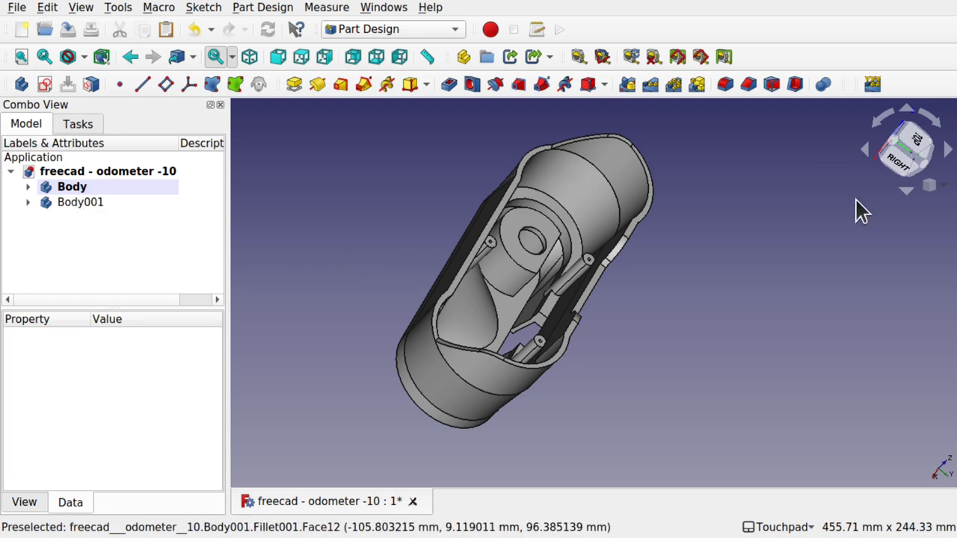
{"action": "left_click", "coordinate": [822, 86]}
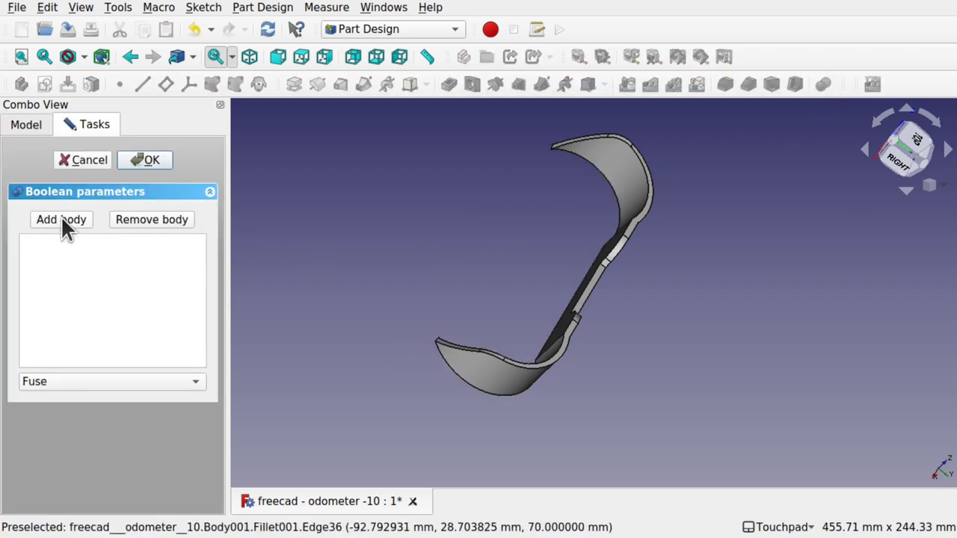
{"action": "left_click", "coordinate": [625, 166]}
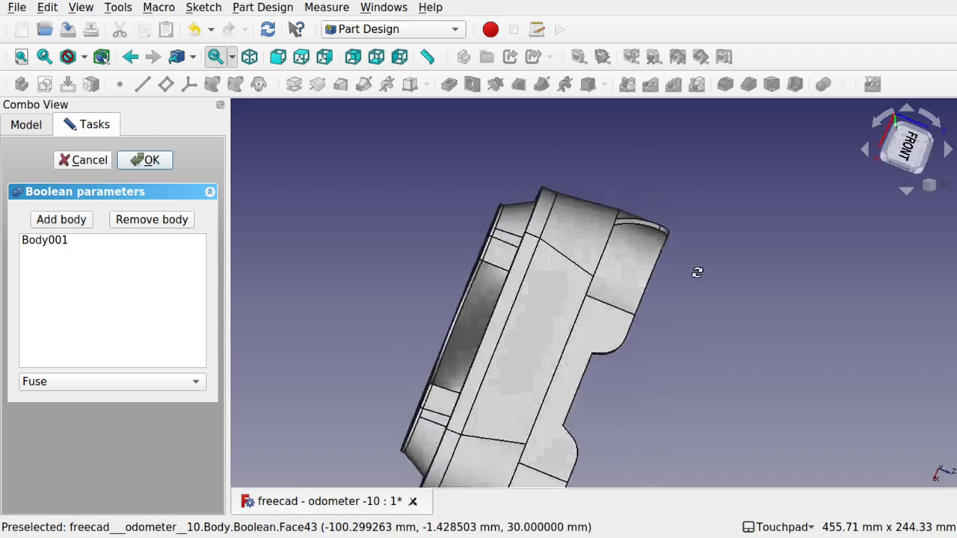
{"action": "left_click_drag", "start_coordinate": [697, 272], "coordinate": [538, 213], "text": "shift"}
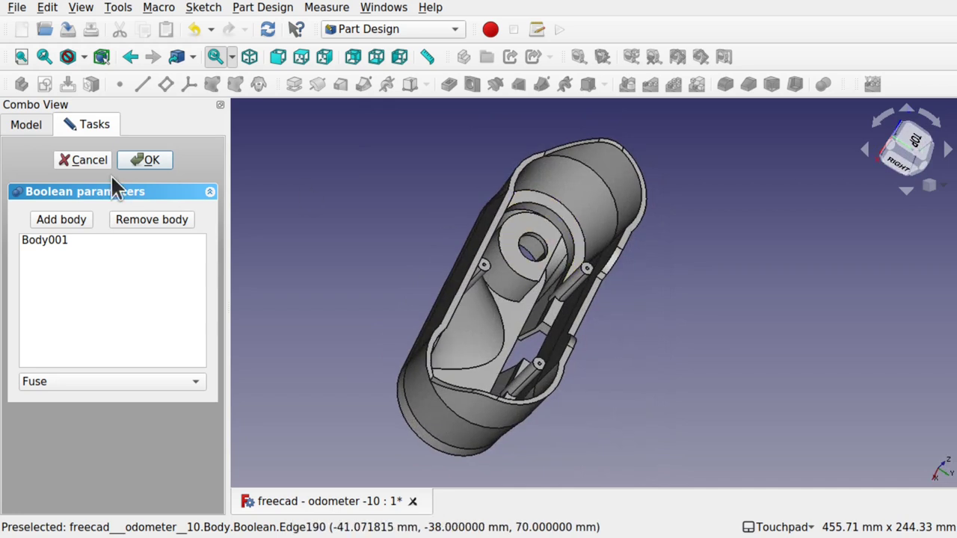
{"action": "left_click", "coordinate": [146, 160]}
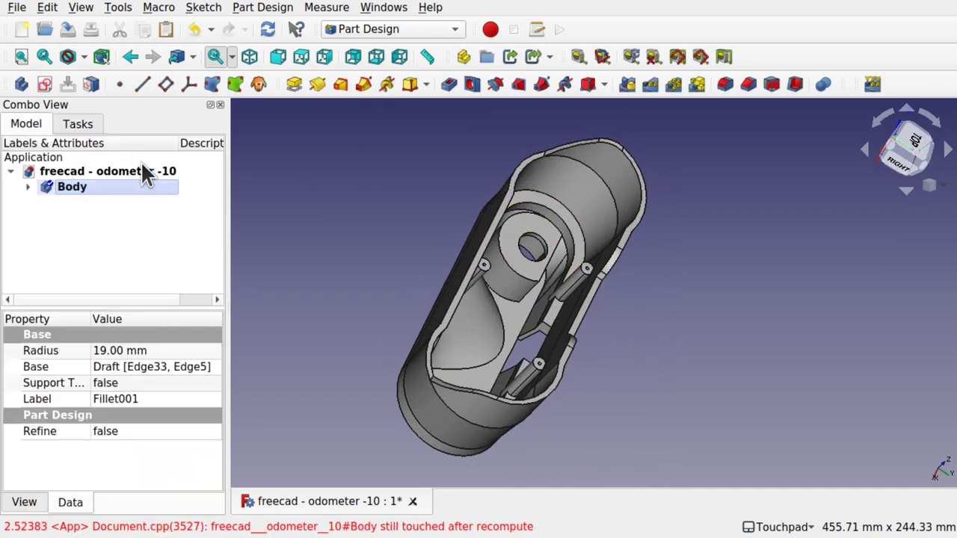
Examine the feature history of the fused Body in the model tree, including the Boolean and its nested Body001
{"action": "left_click", "coordinate": [27, 187]}
{"action": "left_click", "coordinate": [44, 202]}
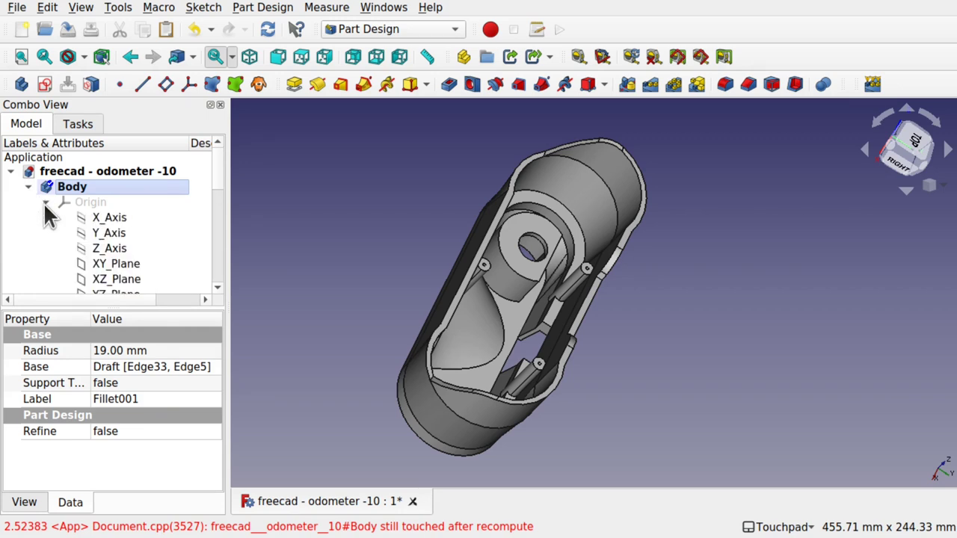
{"action": "left_click", "coordinate": [45, 203]}
{"action": "left_click", "coordinate": [44, 233]}
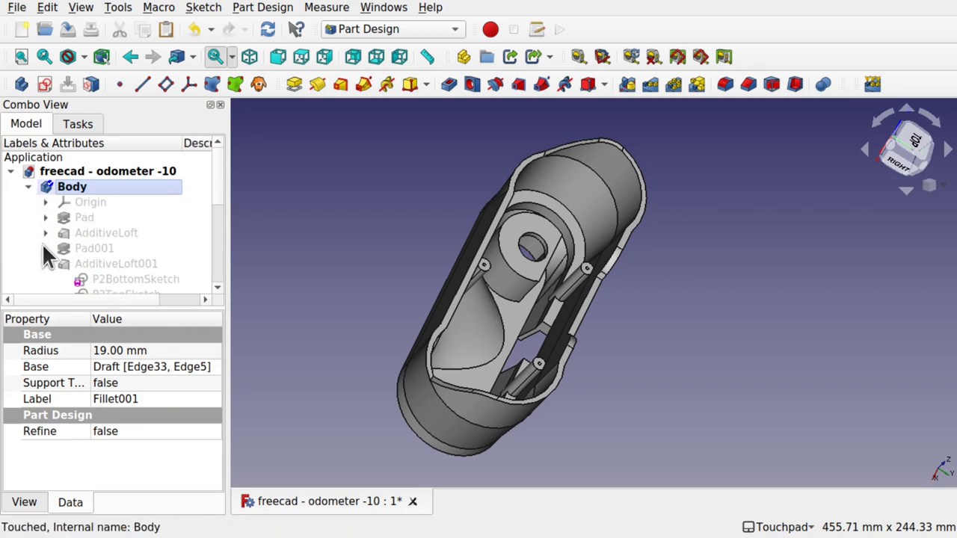
{"action": "left_click", "coordinate": [45, 248]}
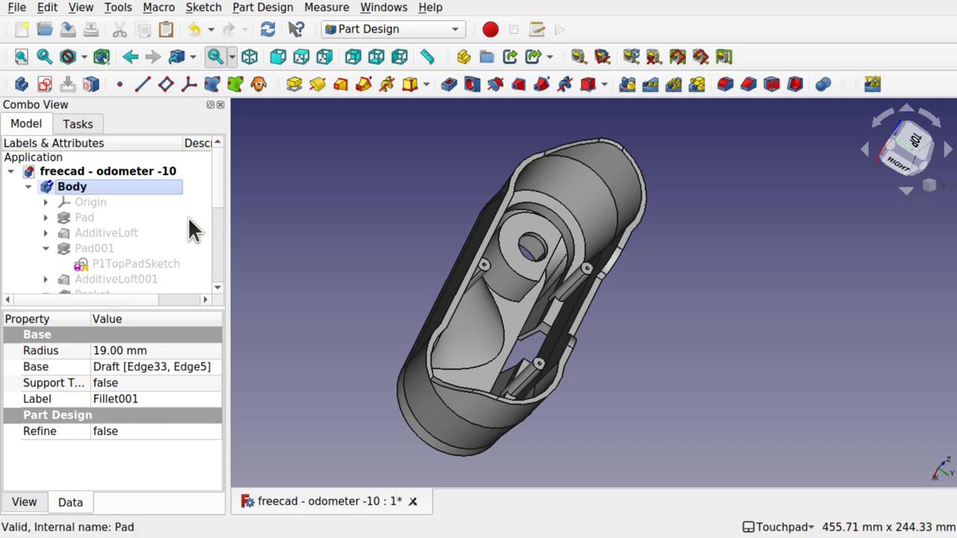
{"action": "left_click_drag", "start_coordinate": [215, 189], "coordinate": [216, 269]}
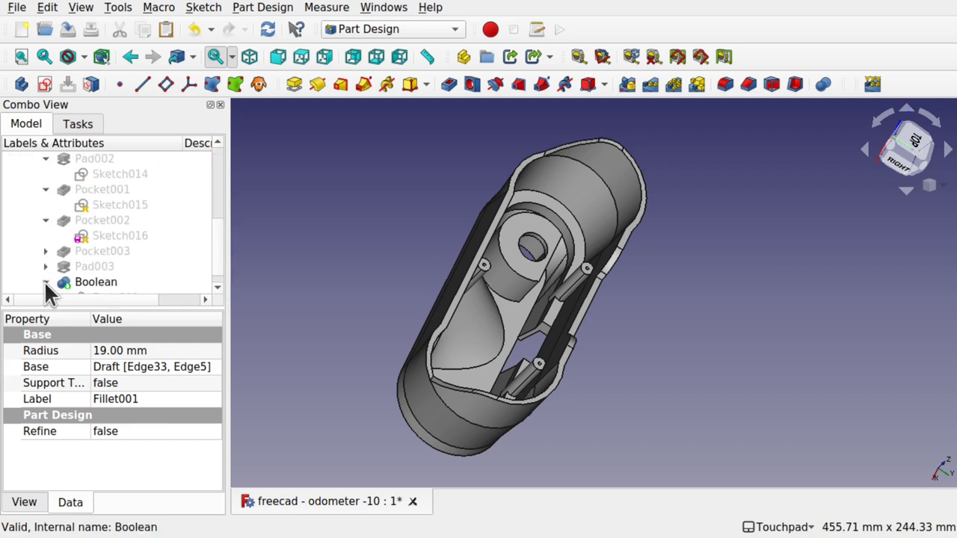
{"action": "left_click_drag", "start_coordinate": [216, 242], "coordinate": [217, 281]}
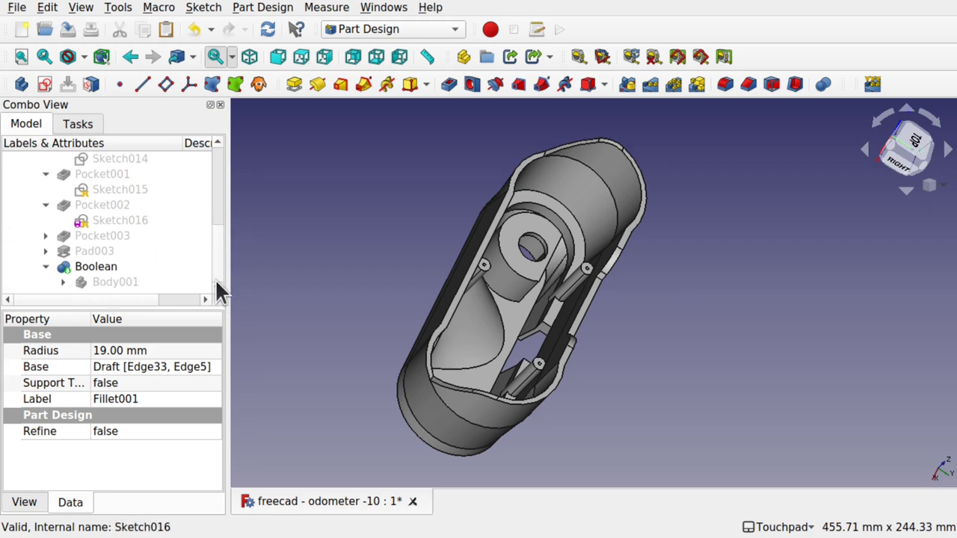
{"action": "left_click", "coordinate": [63, 282]}
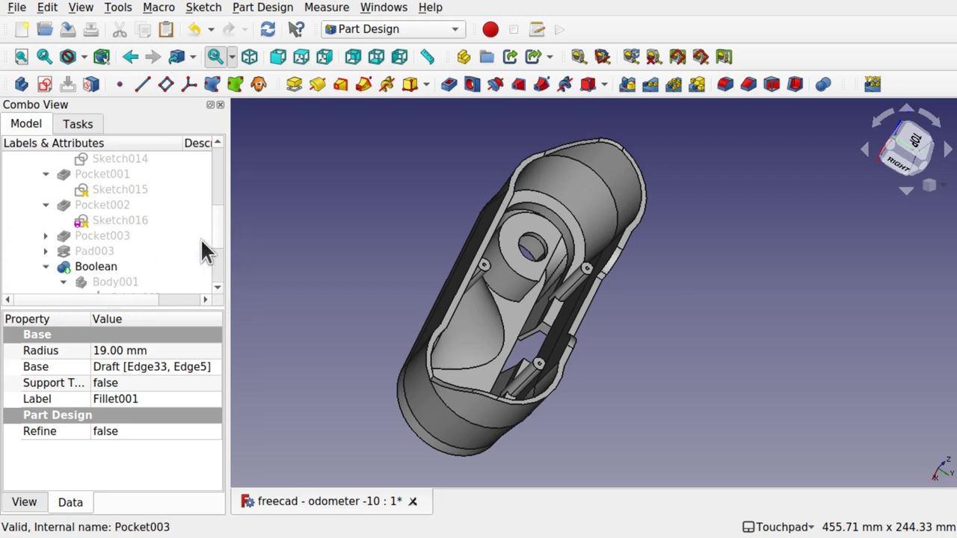
{"action": "mouse_move", "coordinate": [218, 234]}
{"action": "left_mouse_down"}
{"action": "mouse_move", "coordinate": [219, 274]}
{"action": "mouse_move", "coordinate": [222, 227]}
{"action": "mouse_move", "coordinate": [229, 247]}
{"action": "left_mouse_up"}
{"action": "left_click", "coordinate": [66, 251]}
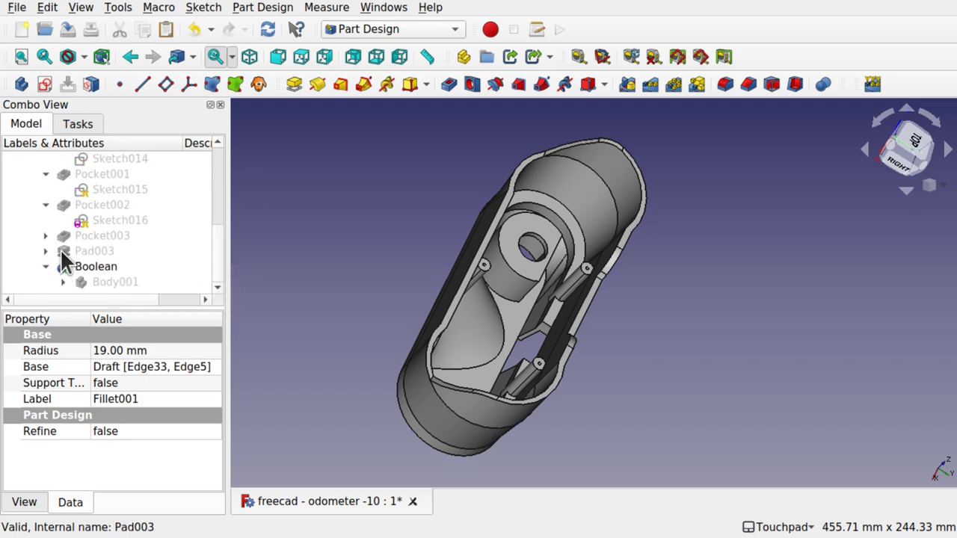
{"action": "scroll", "coordinate": [217, 200], "scroll_direction": "up", "scroll_amount": 10}
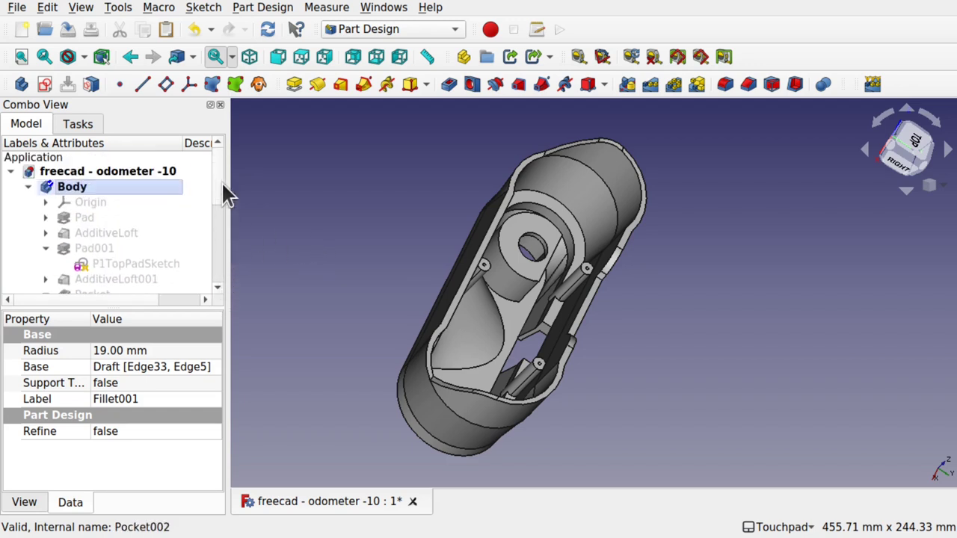
{"action": "left_click", "coordinate": [29, 186]}
Export the fused Body as the STL mesh "freecad - odometer -10-Body.stl", replacing the existing file
{"action": "left_click", "coordinate": [63, 186]}
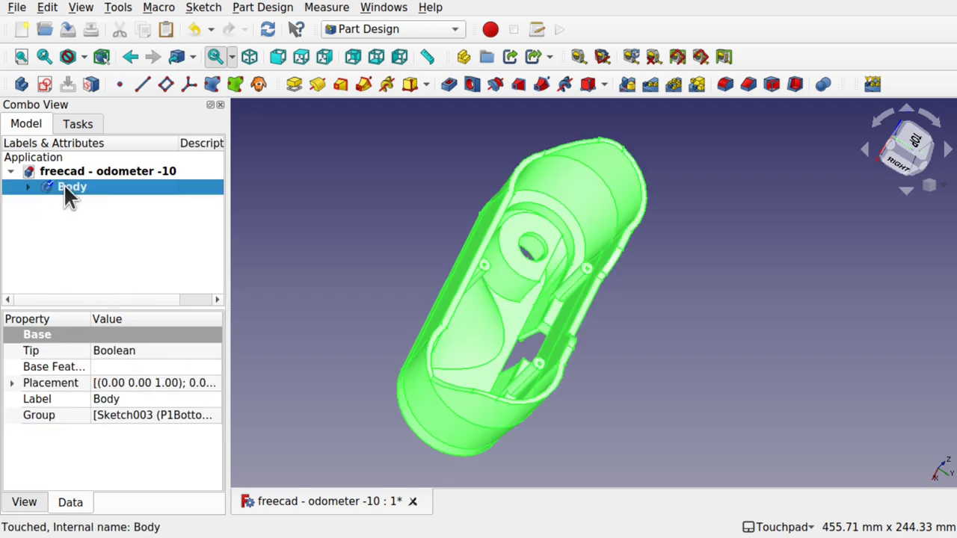
{"action": "left_click", "coordinate": [16, 7]}
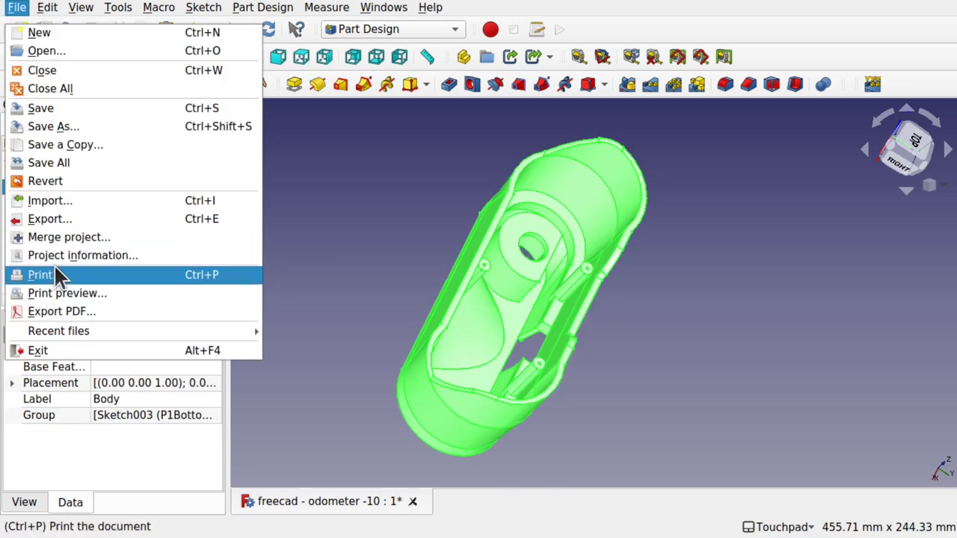
{"action": "left_click", "coordinate": [80, 220]}
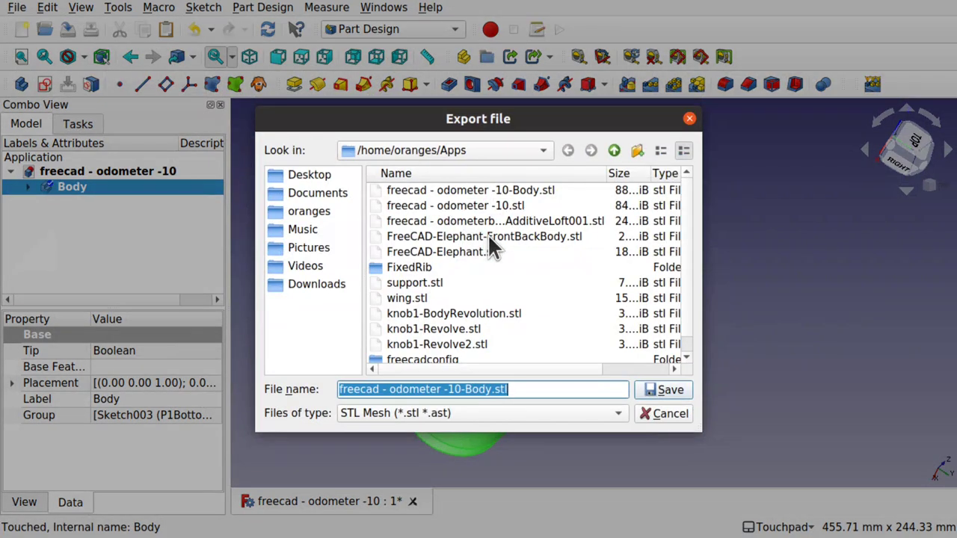
{"action": "left_click", "coordinate": [669, 392]}
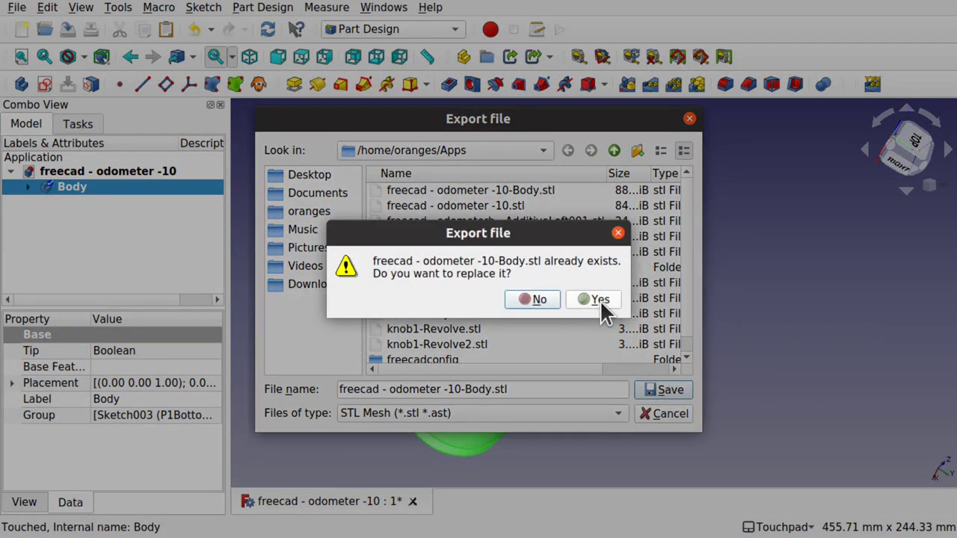
{"action": "left_click", "coordinate": [599, 300]}
{"action": "left_click", "coordinate": [680, 305]}
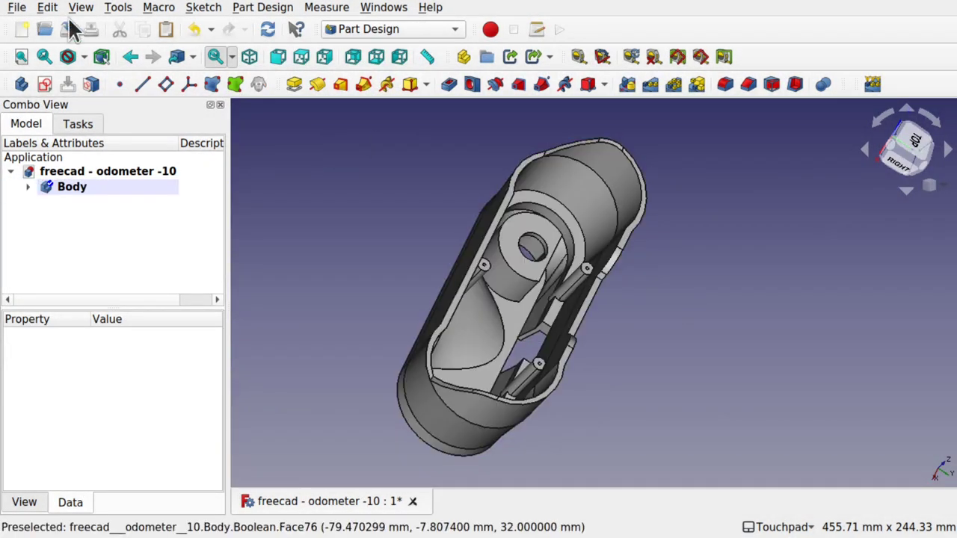
Import the mesh file "freecad - odometer -10-Body.stl" into the document
{"action": "left_click", "coordinate": [18, 8]}
{"action": "left_click", "coordinate": [82, 201]}
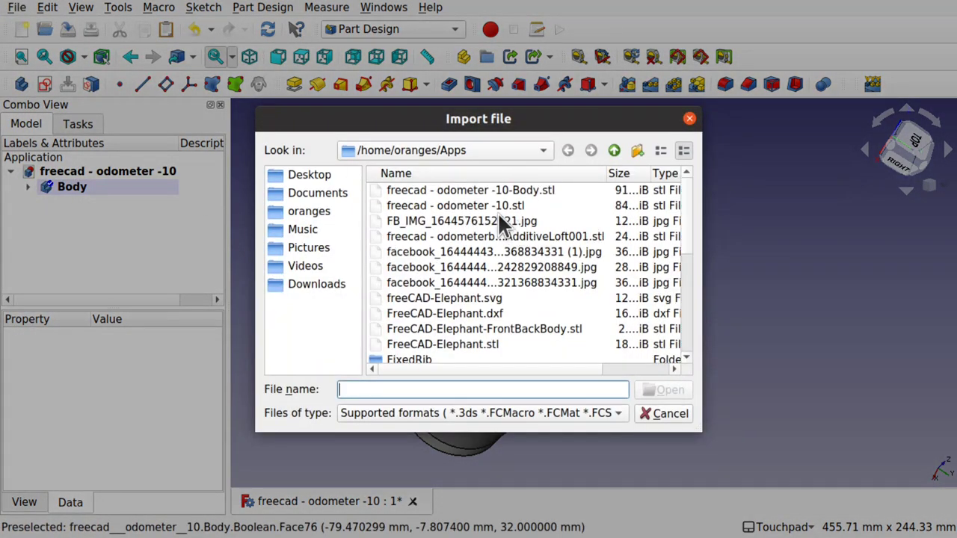
{"action": "double_click", "coordinate": [501, 190]}
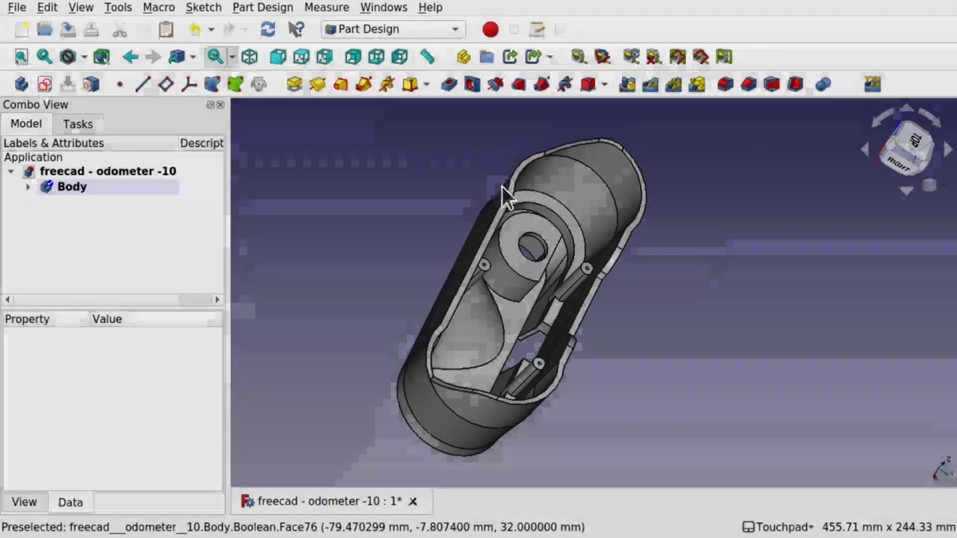
{"action": "left_click_drag", "start_coordinate": [502, 187], "coordinate": [469, 203], "text": "alt"}
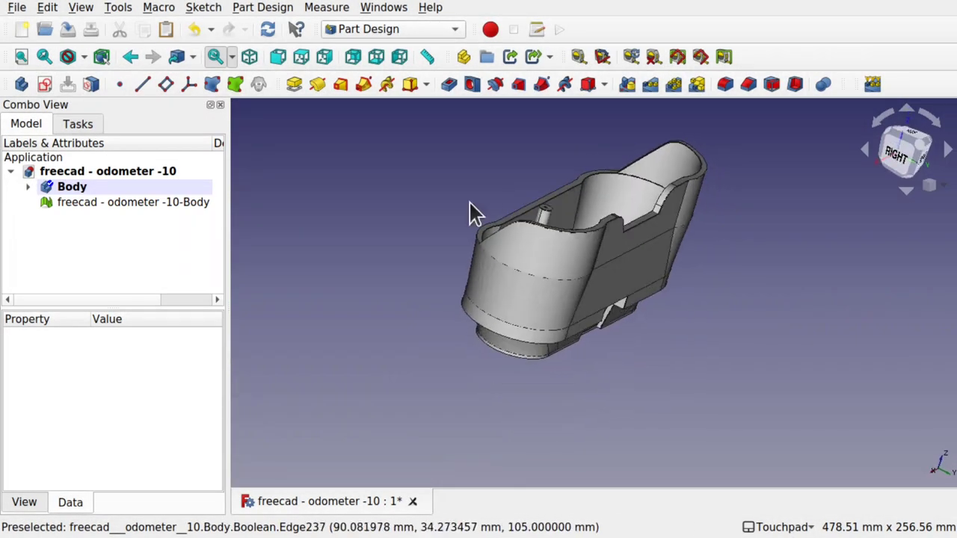
Hide the Body and inspect the imported housing mesh from several angles
{"action": "left_click", "coordinate": [69, 187]}
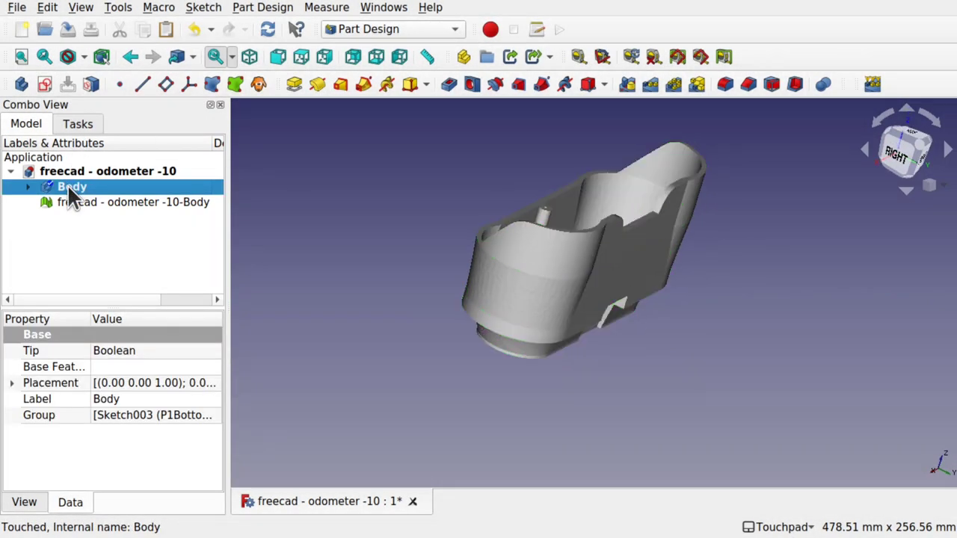
{"action": "left_click_drag", "start_coordinate": [409, 236], "coordinate": [640, 209]}
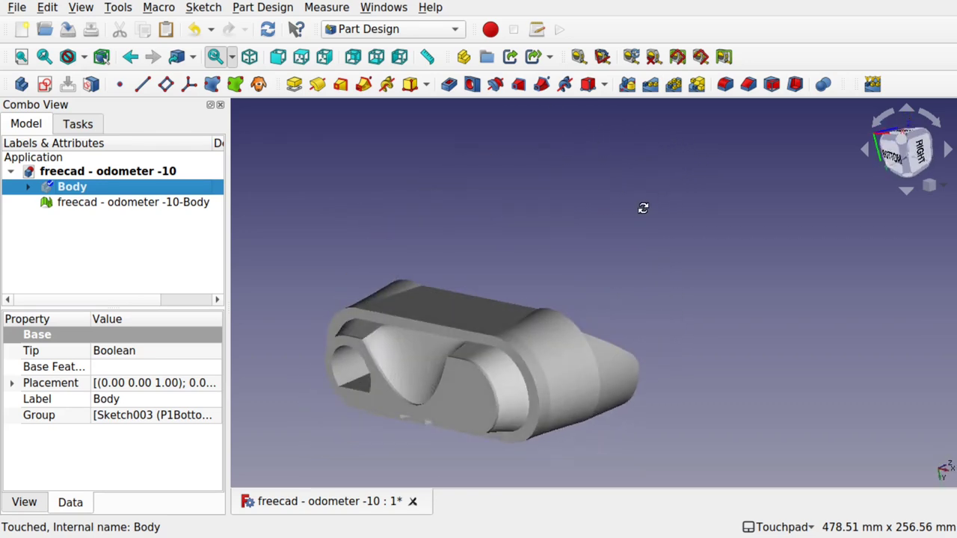
{"action": "left_click_drag", "start_coordinate": [495, 325], "coordinate": [347, 273]}
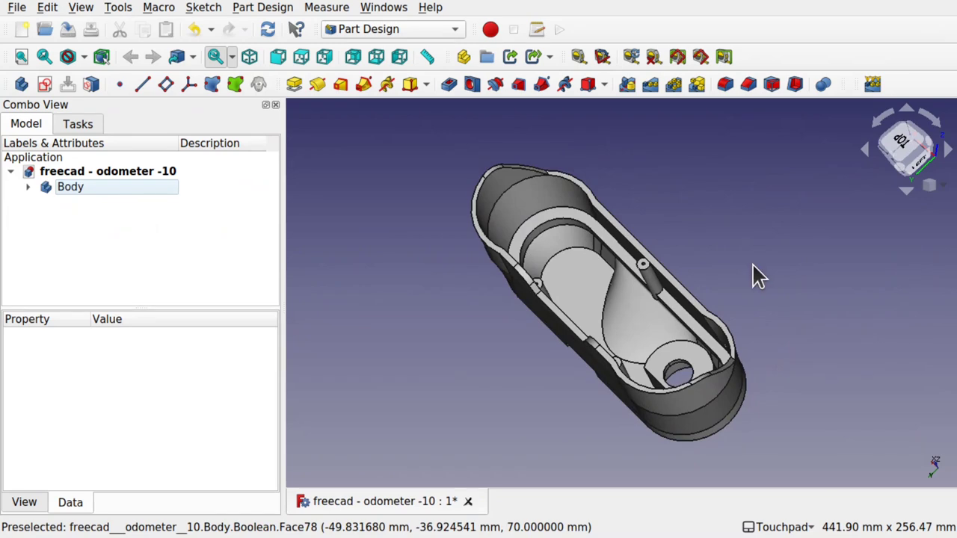
Examine the fused housing's rim, side cutout and screw posts from several angles
{"action": "left_click_drag", "start_coordinate": [751, 264], "coordinate": [726, 316]}
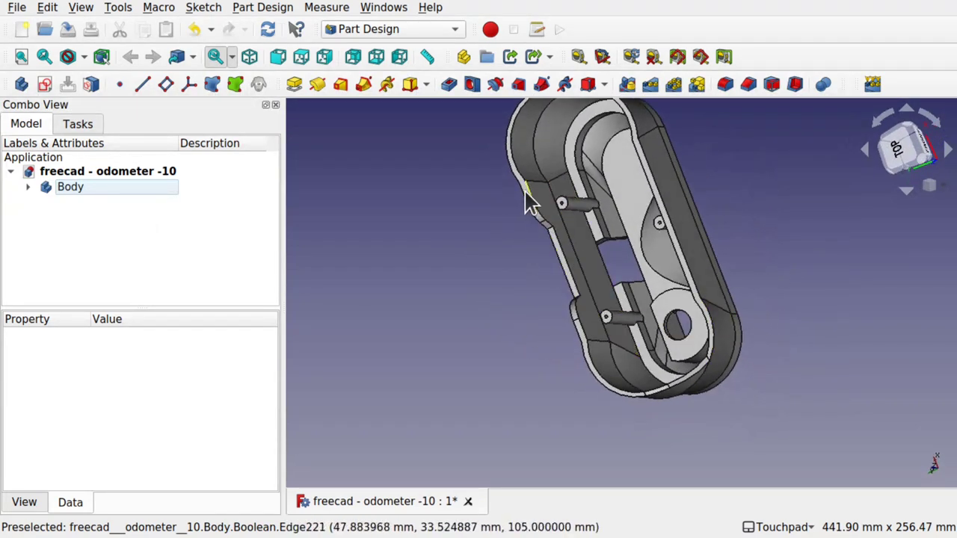
{"action": "left_click_drag", "start_coordinate": [638, 253], "coordinate": [550, 190]}
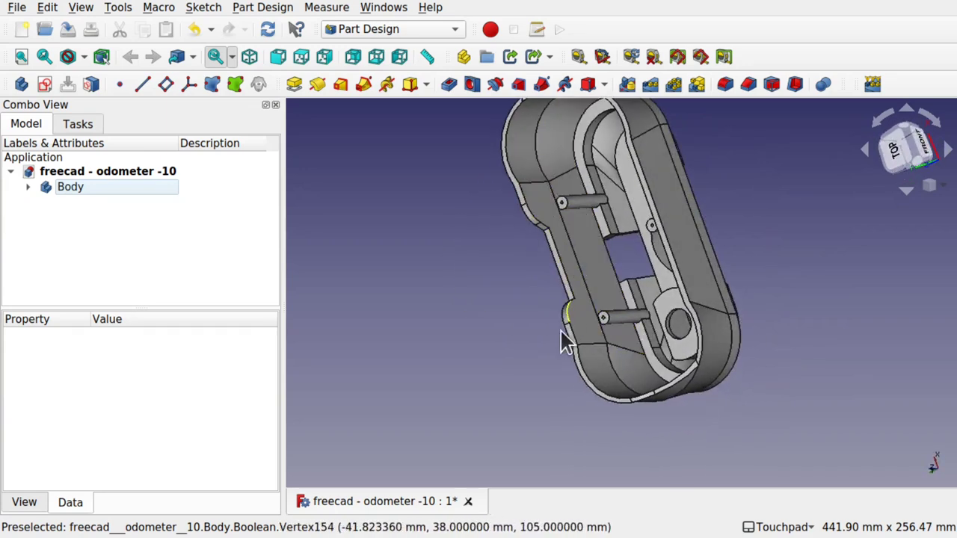
{"action": "left_click_drag", "start_coordinate": [565, 337], "coordinate": [636, 335]}
{"action": "left_click_drag", "start_coordinate": [562, 230], "coordinate": [561, 316]}
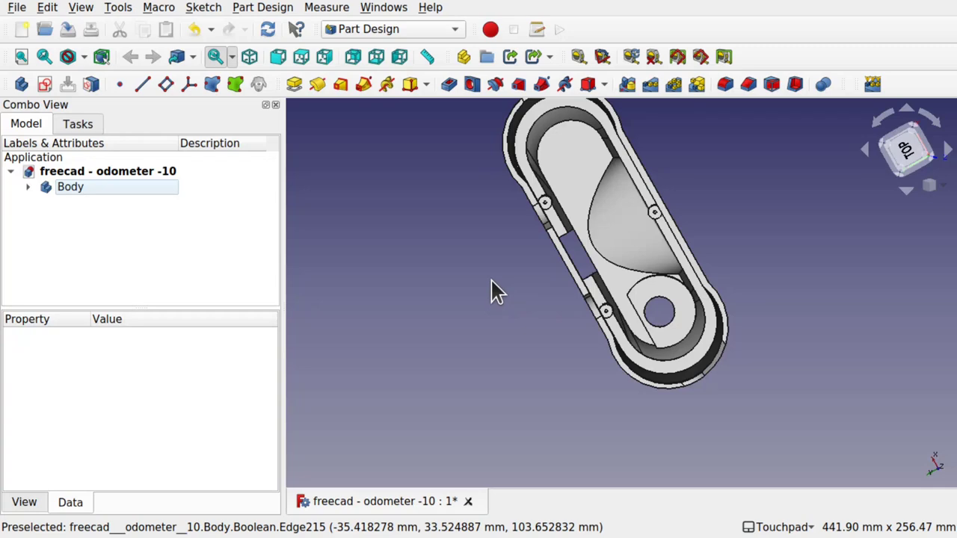
{"action": "key", "text": "super"}
{"action": "left_click", "coordinate": [397, 410]}
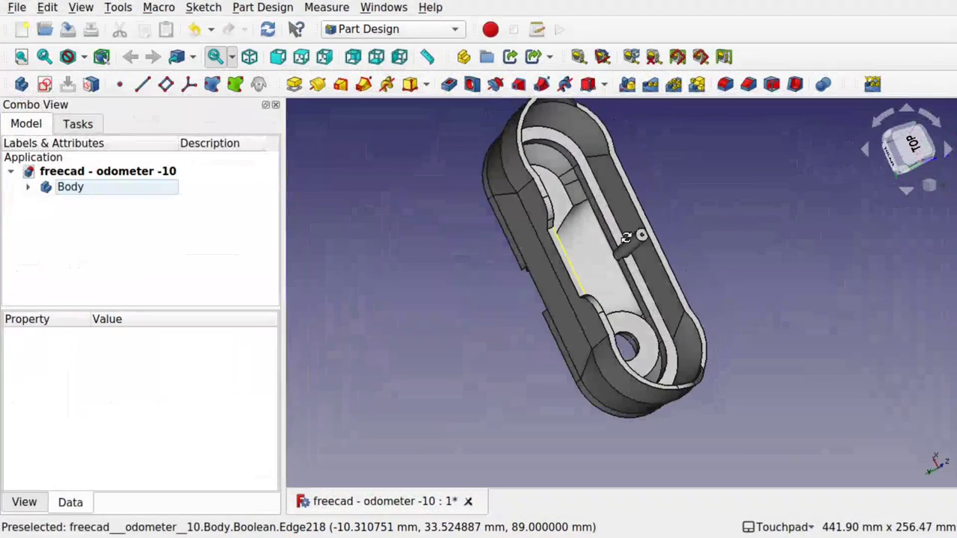
{"action": "left_click_drag", "start_coordinate": [602, 224], "coordinate": [625, 224]}
Delete the Boolean feature at the end of the Body's history
{"action": "left_click", "coordinate": [28, 186]}
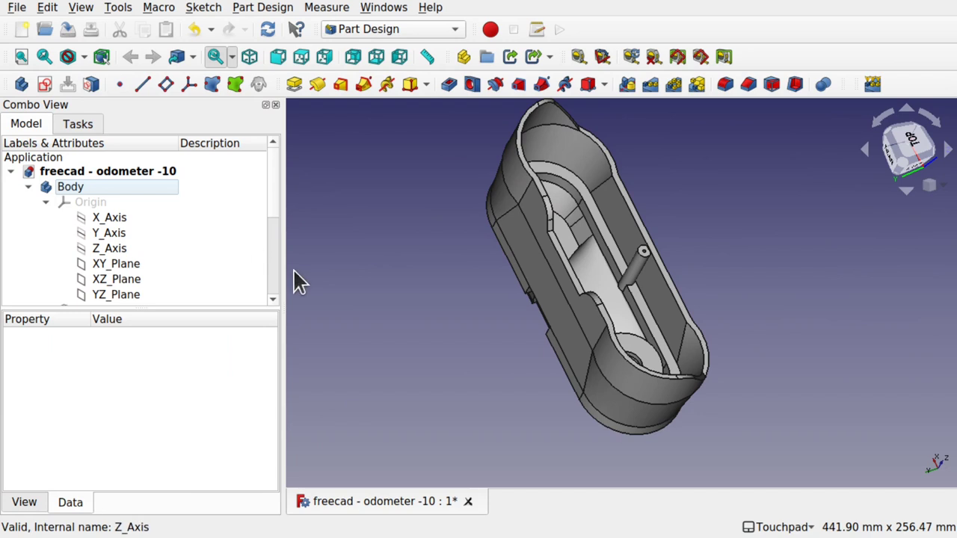
{"action": "scroll", "coordinate": [271, 284], "scroll_direction": "down", "scroll_amount": 5}
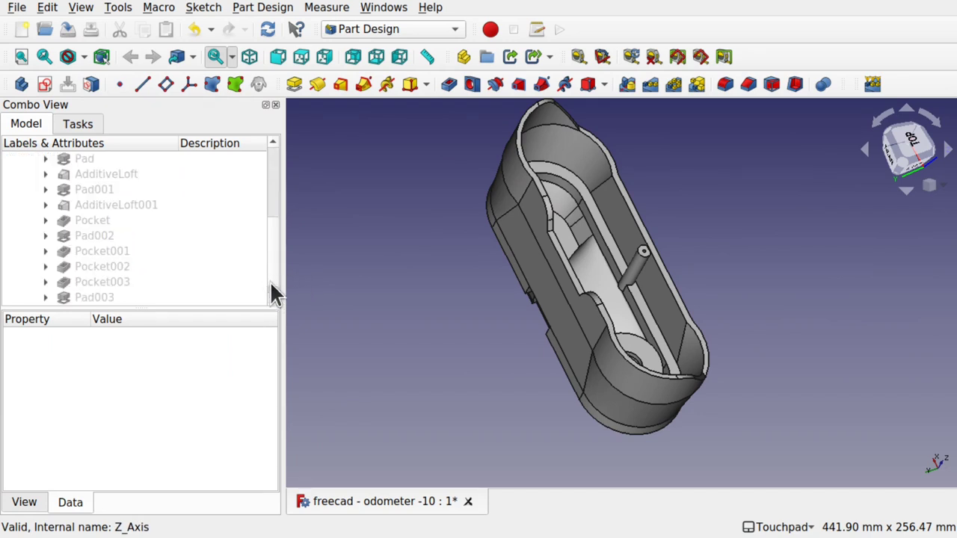
{"action": "scroll", "coordinate": [271, 288], "scroll_direction": "down", "scroll_amount": 1}
{"action": "left_click", "coordinate": [94, 299]}
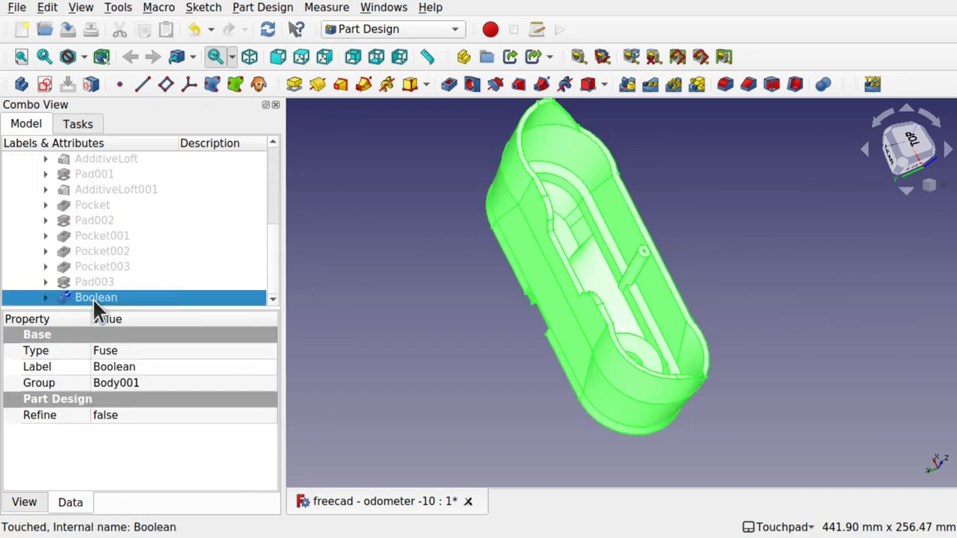
{"action": "key", "text": "Delete"}
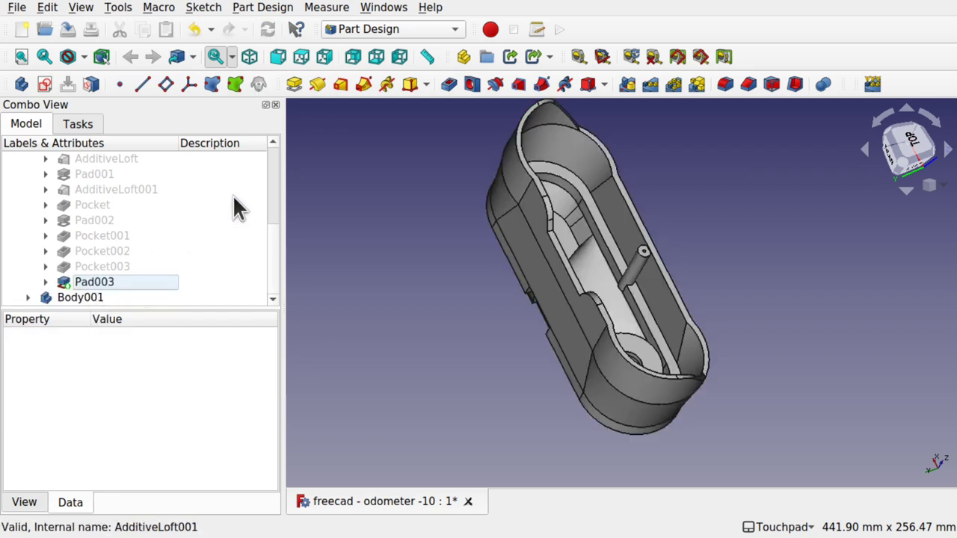
Collapse the Body in the model tree and select Body001 to highlight the rim
{"action": "left_click", "coordinate": [276, 157]}
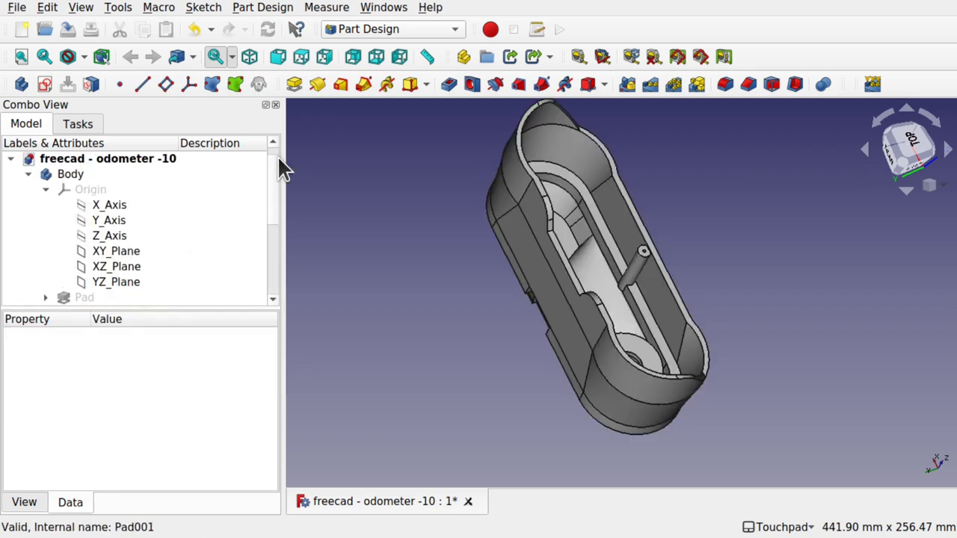
{"action": "left_click", "coordinate": [26, 174]}
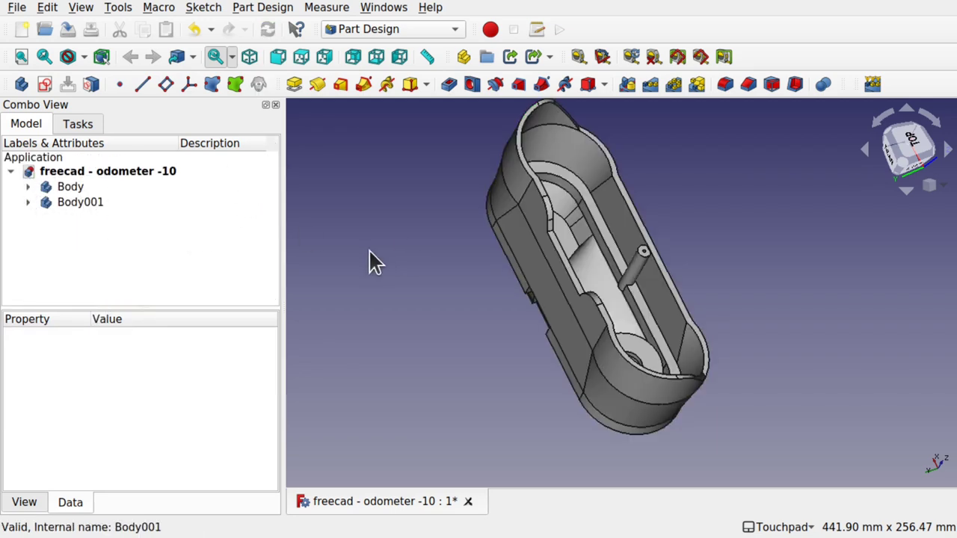
{"action": "left_click", "coordinate": [85, 210]}
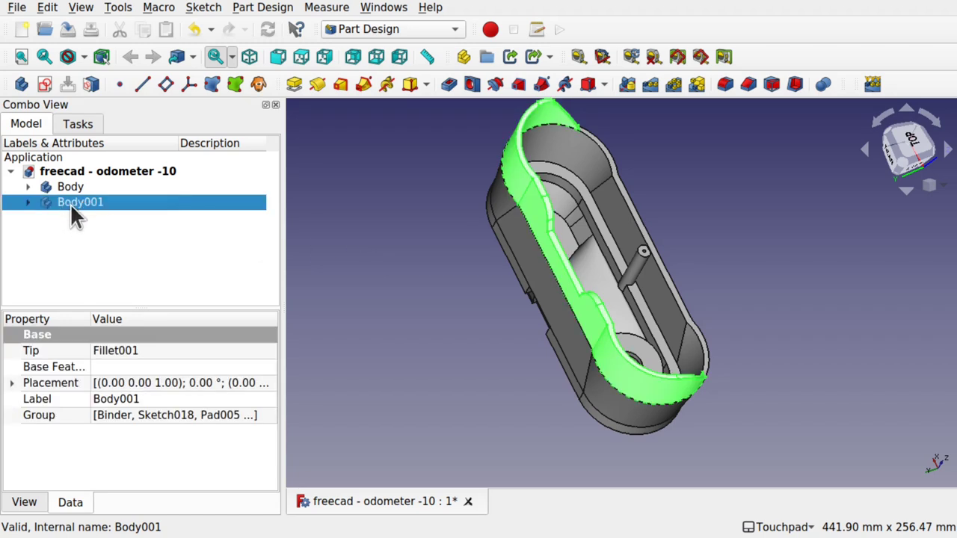
Rotate the rim Body001 by 180° about the vertical axis, as seen from above, and apply the transform
{"action": "right_click", "coordinate": [69, 203]}
{"action": "left_click", "coordinate": [121, 234]}
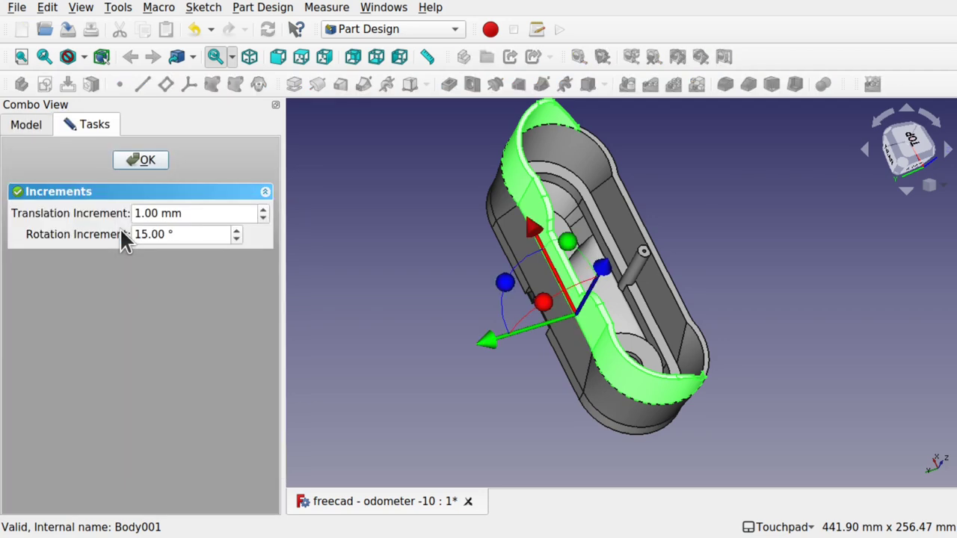
{"action": "left_click_drag", "start_coordinate": [506, 367], "coordinate": [538, 370], "text": "alt"}
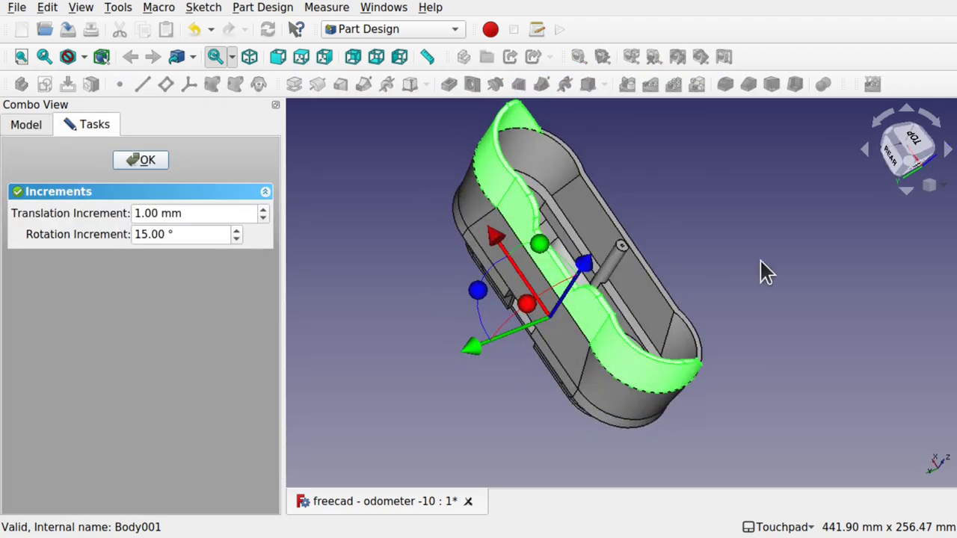
{"action": "left_click", "coordinate": [915, 142]}
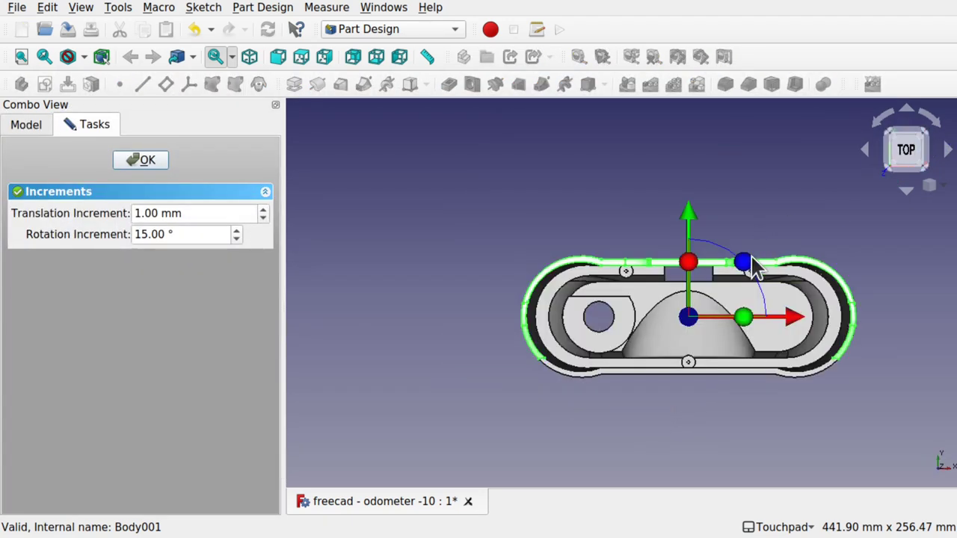
{"action": "left_click_drag", "start_coordinate": [745, 262], "coordinate": [648, 352]}
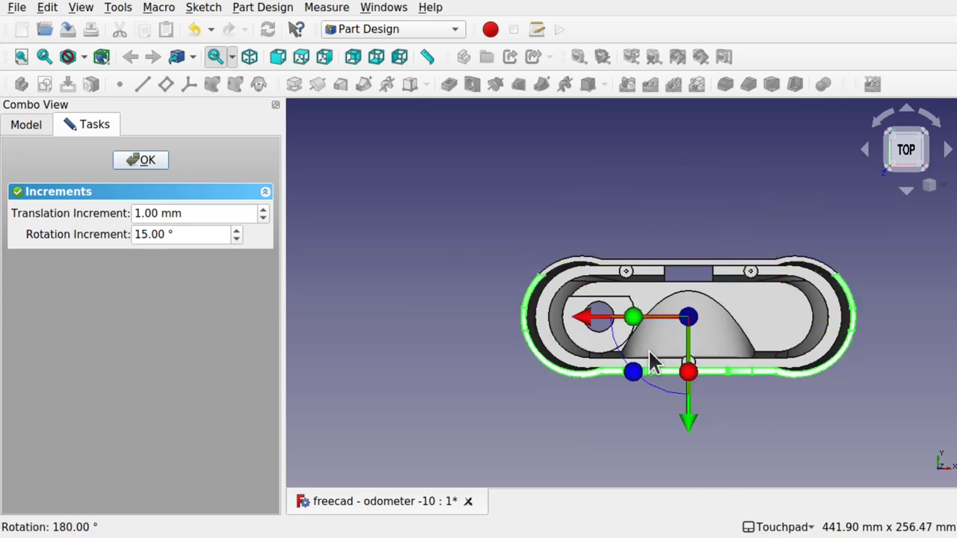
{"action": "left_click", "coordinate": [688, 172]}
{"action": "left_click", "coordinate": [140, 161]}
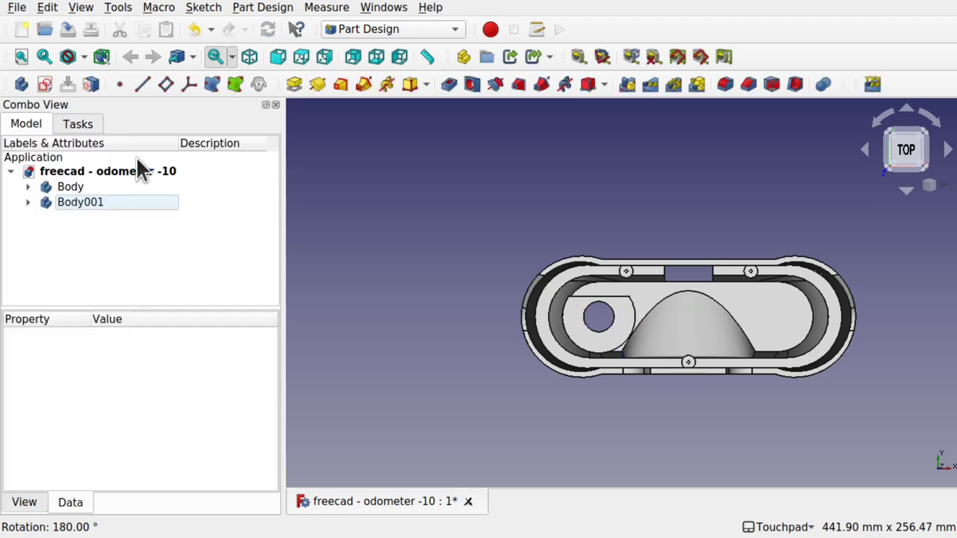
Make the housing Body the active body and collapse its feature tree
{"action": "left_click_drag", "start_coordinate": [628, 348], "coordinate": [624, 386], "text": "shift"}
{"action": "middle_click_drag", "start_coordinate": [625, 386], "coordinate": [425, 337]}
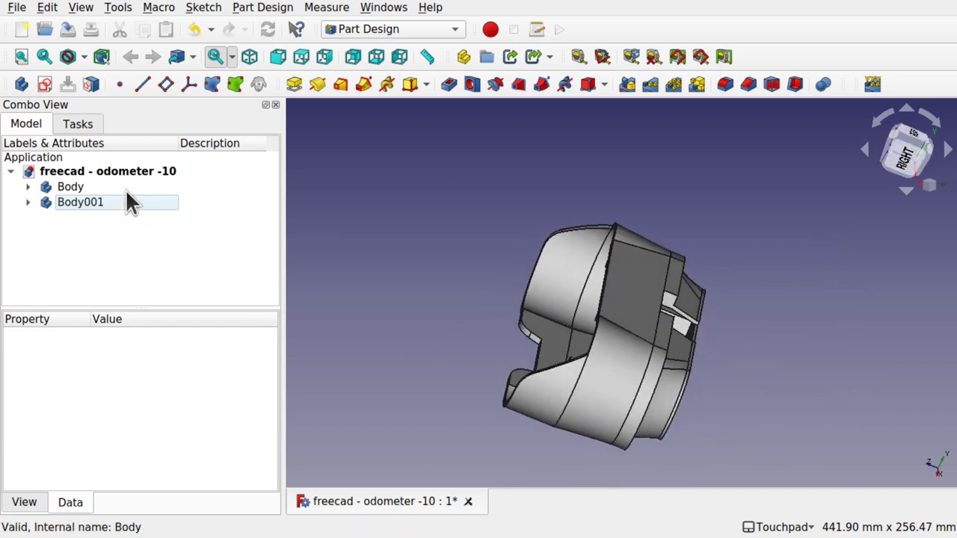
{"action": "left_click", "coordinate": [66, 187]}
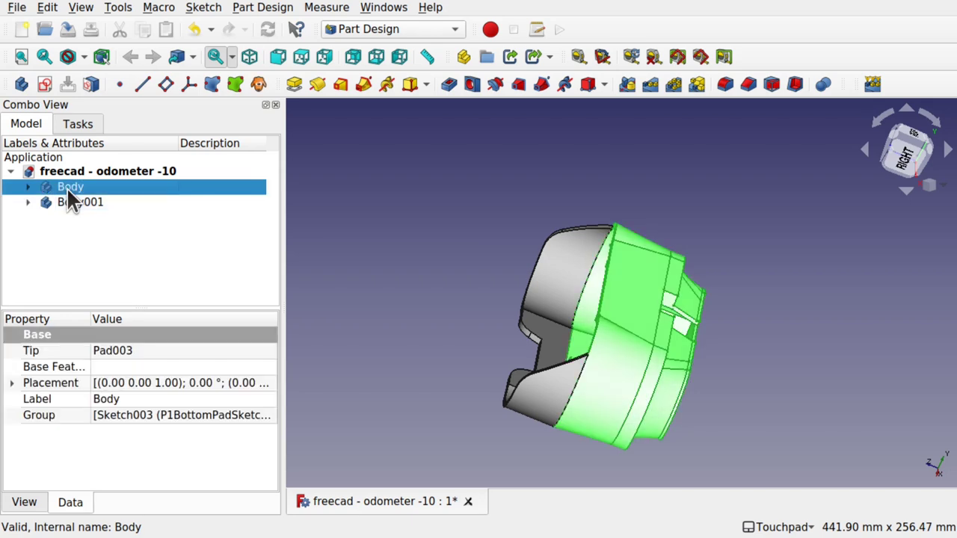
{"action": "right_click", "coordinate": [66, 187]}
{"action": "left_click", "coordinate": [105, 198]}
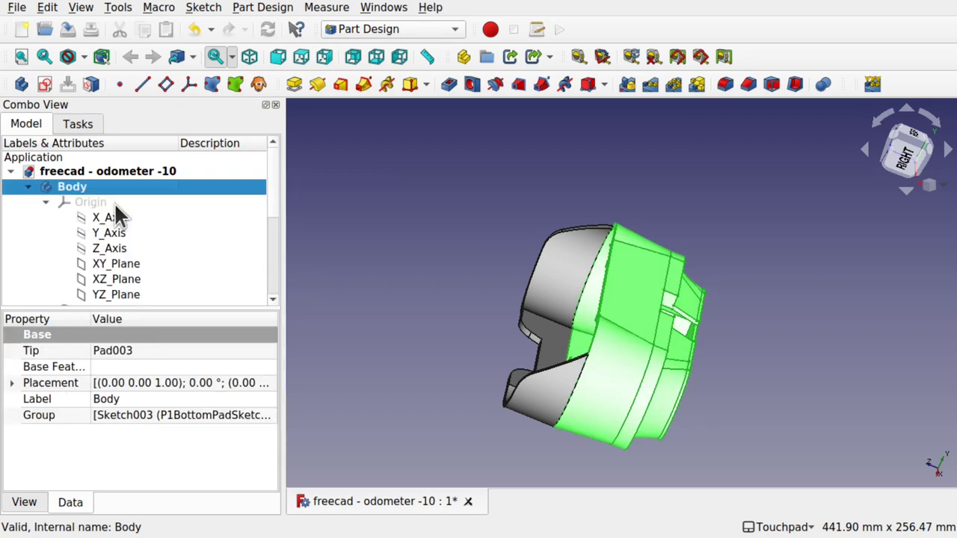
{"action": "left_click", "coordinate": [45, 202]}
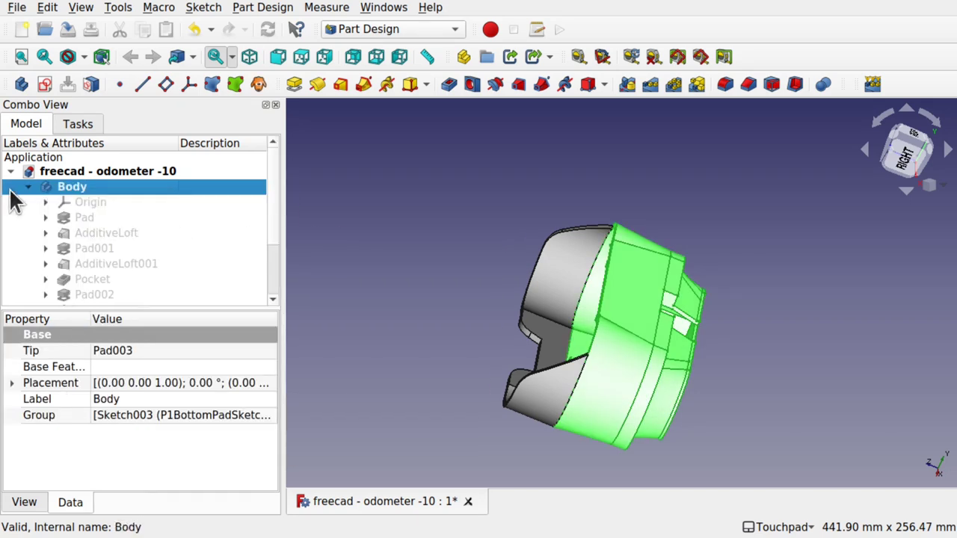
{"action": "left_click", "coordinate": [28, 187]}
{"action": "left_click", "coordinate": [149, 265]}
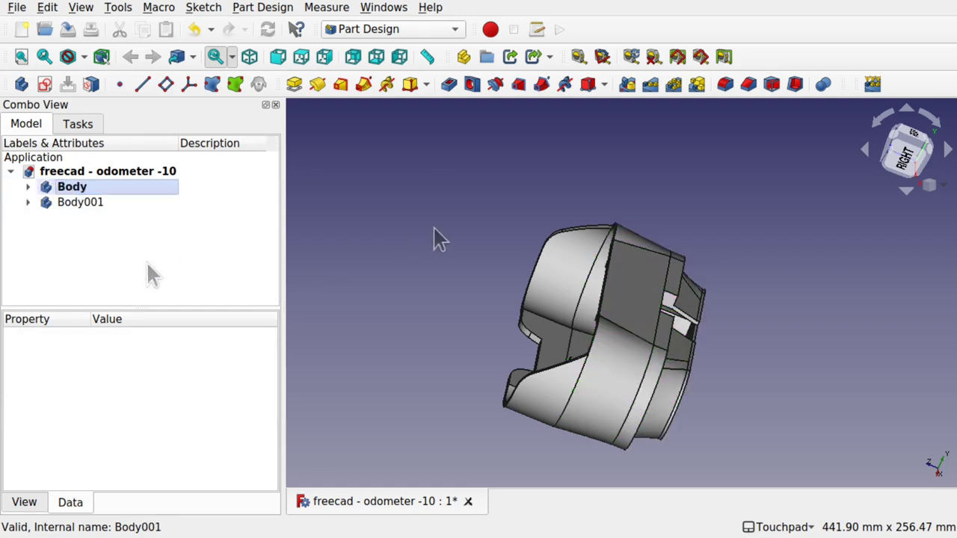
Create a Boolean operation of type Fuse on the active Body, adding the rotated rim Body001
{"action": "left_click_drag", "start_coordinate": [434, 235], "coordinate": [534, 258], "text": "alt"}
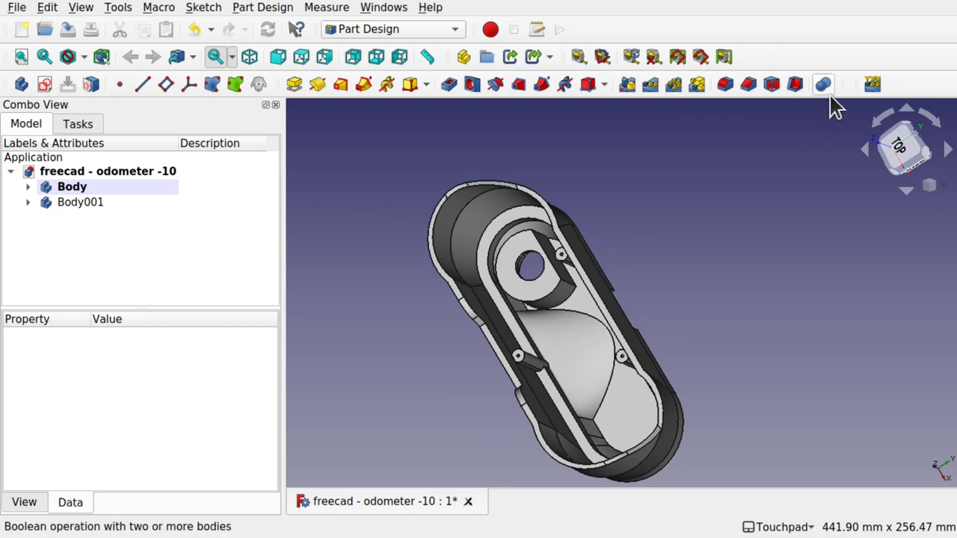
{"action": "left_click", "coordinate": [258, 9]}
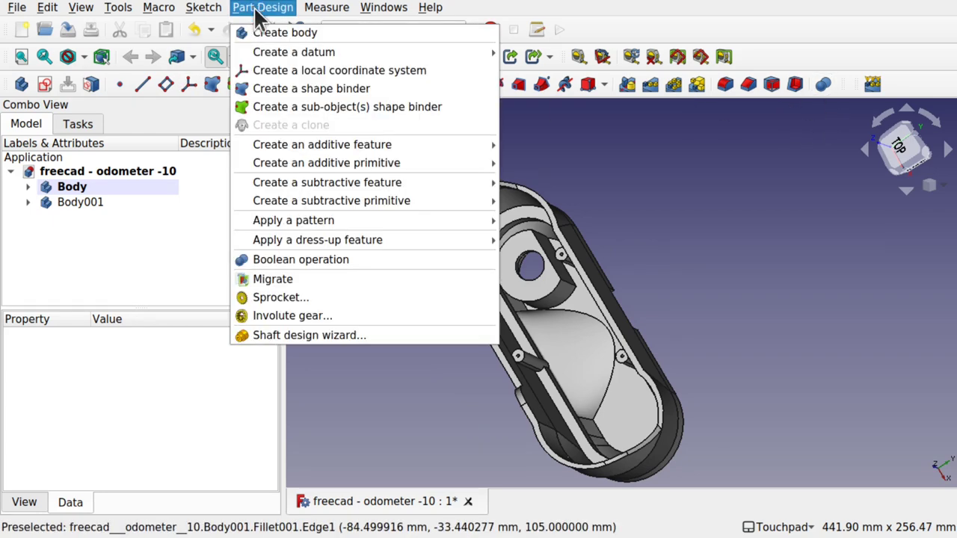
{"action": "left_click", "coordinate": [365, 256]}
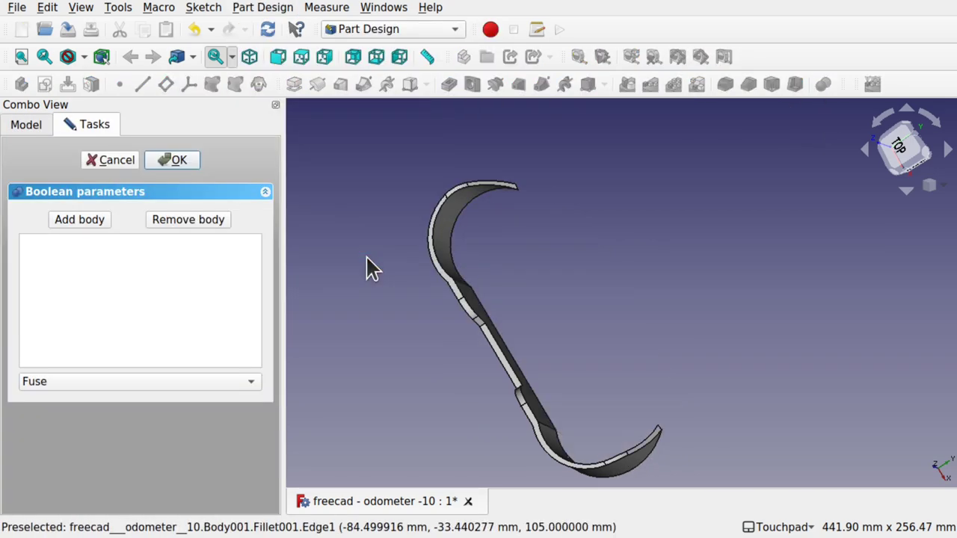
{"action": "left_click_drag", "start_coordinate": [366, 255], "coordinate": [304, 263], "text": "alt"}
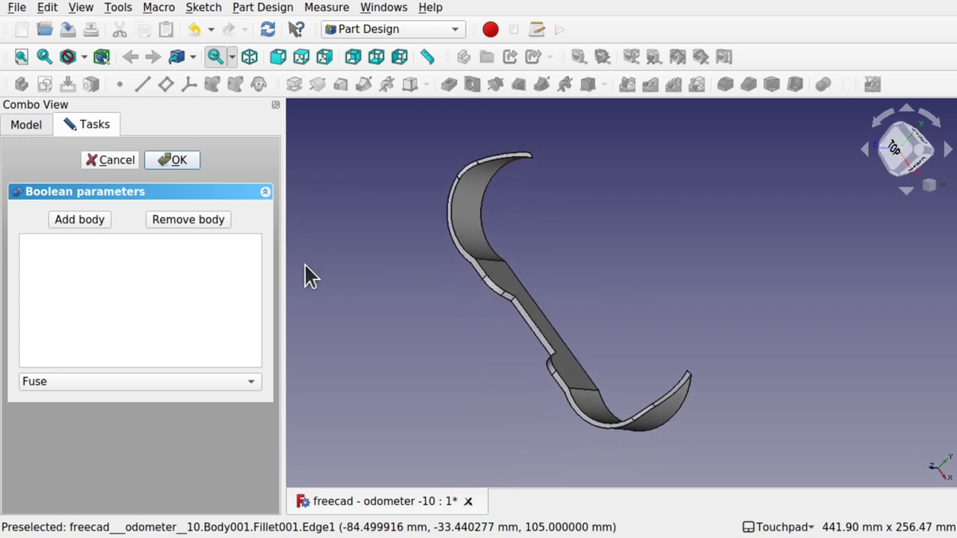
{"action": "left_click", "coordinate": [55, 384]}
{"action": "left_click", "coordinate": [55, 384]}
{"action": "left_click", "coordinate": [78, 219]}
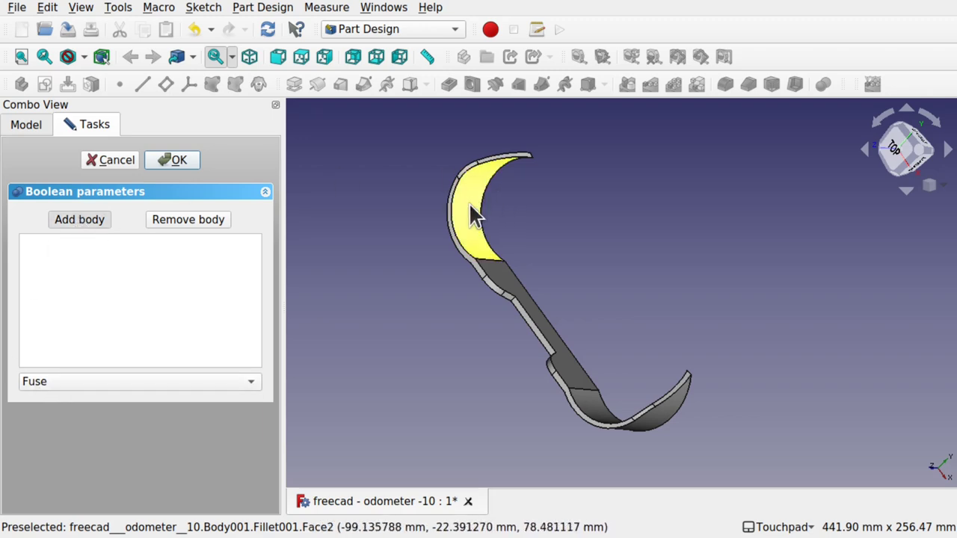
{"action": "left_click", "coordinate": [465, 202]}
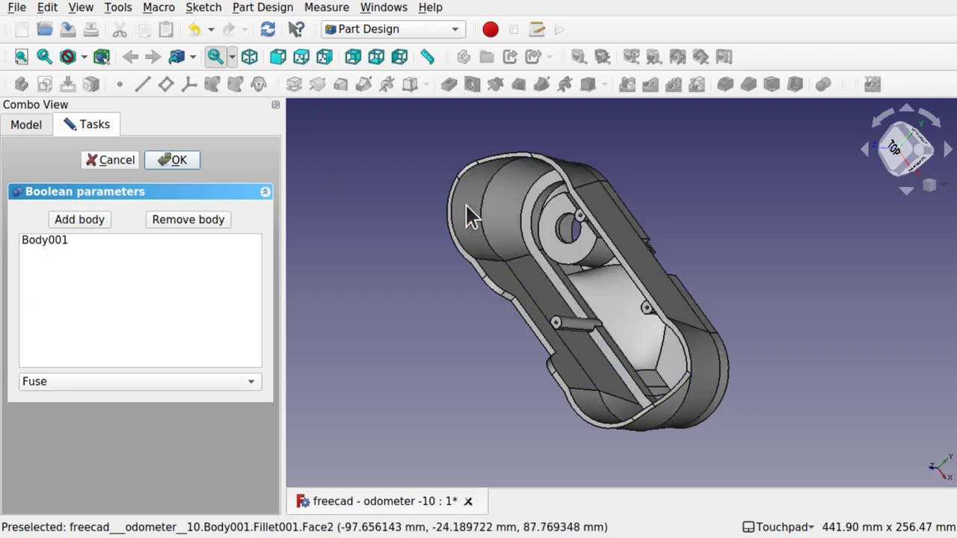
{"action": "left_click_drag", "start_coordinate": [465, 203], "coordinate": [567, 214], "text": "alt"}
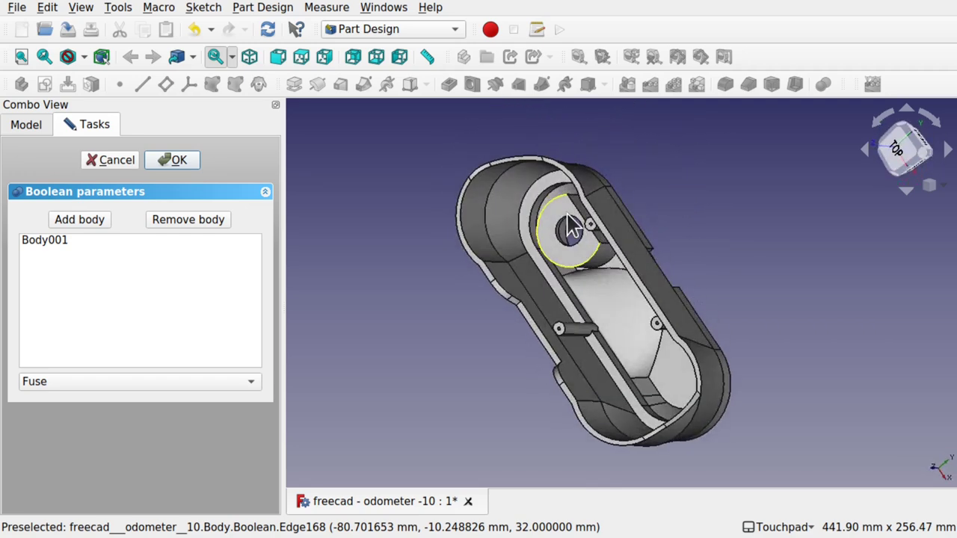
{"action": "left_click", "coordinate": [178, 161]}
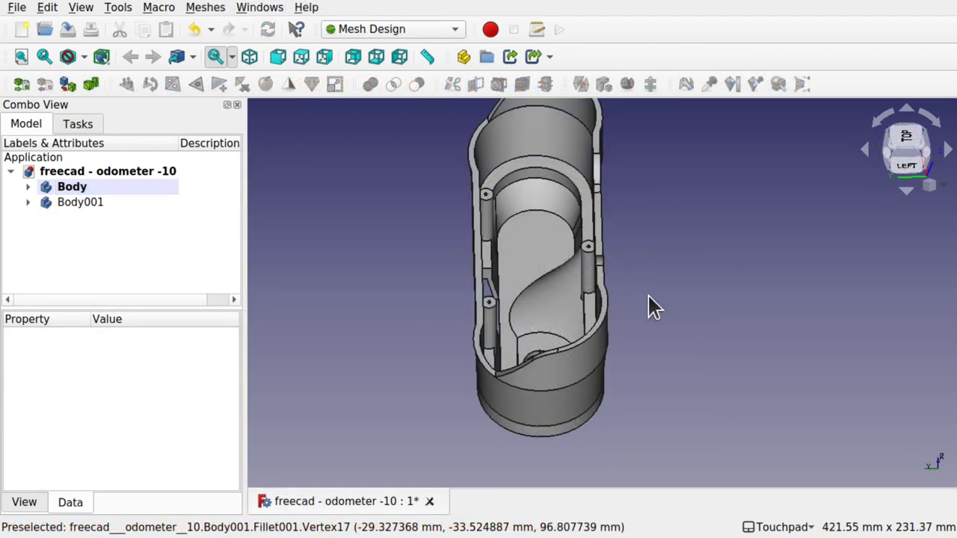
Examine the housing with its rotated rim from several angles, including the join, the screw posts and the side cutout
{"action": "left_click_drag", "start_coordinate": [647, 303], "coordinate": [739, 250], "text": "alt"}
{"action": "left_click_drag", "start_coordinate": [566, 345], "coordinate": [529, 378], "text": "alt"}
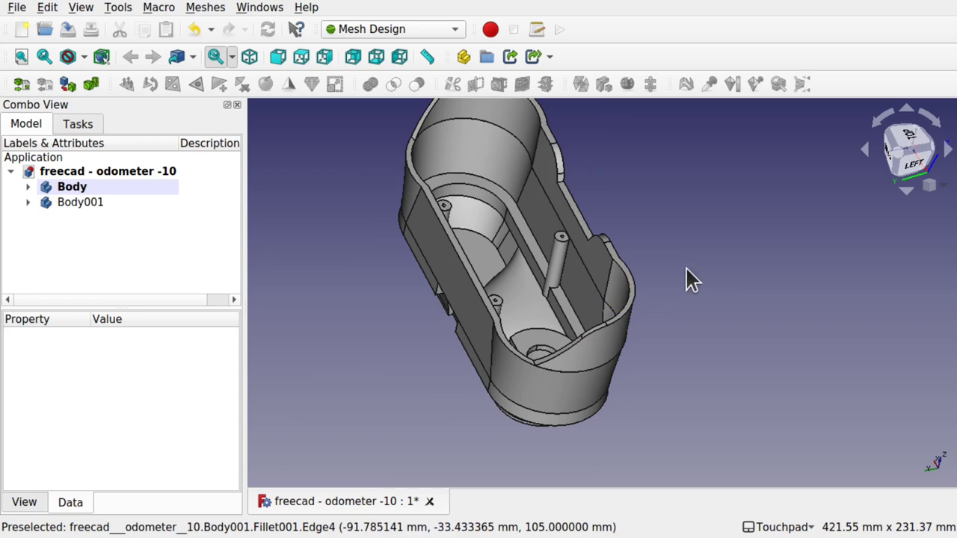
{"action": "left_click_drag", "start_coordinate": [686, 266], "coordinate": [621, 236], "text": "alt"}
{"action": "left_click_drag", "start_coordinate": [472, 368], "coordinate": [540, 383], "text": "alt"}
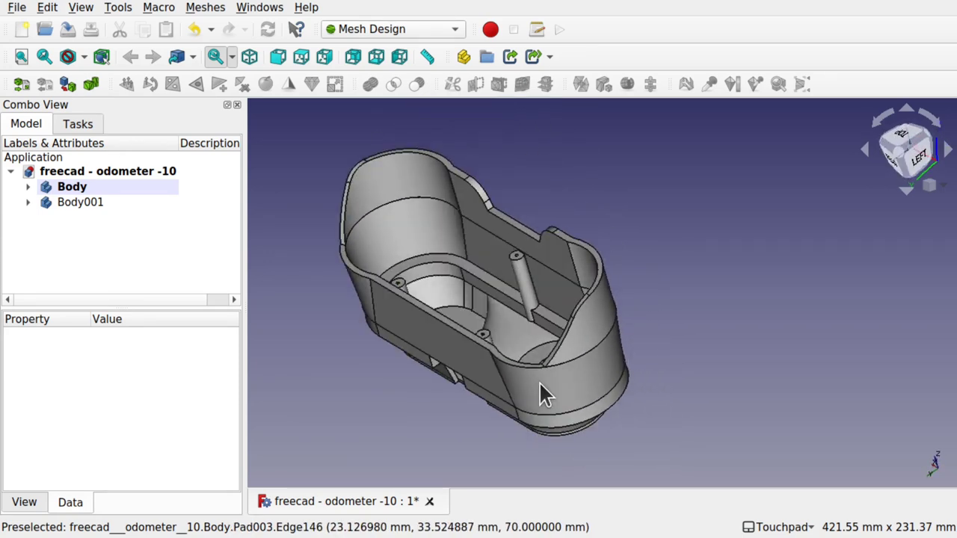
{"action": "left_click_drag", "start_coordinate": [539, 381], "coordinate": [599, 320], "text": "alt"}
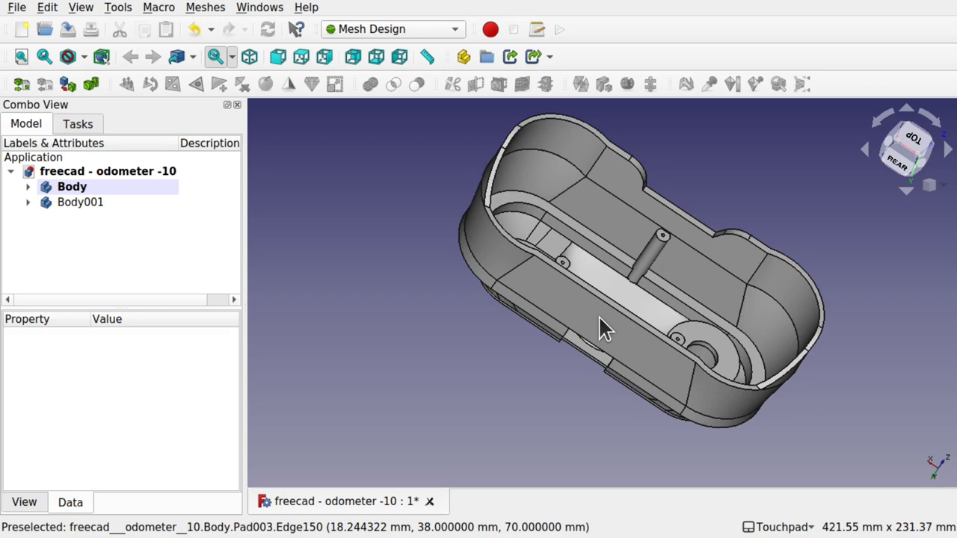